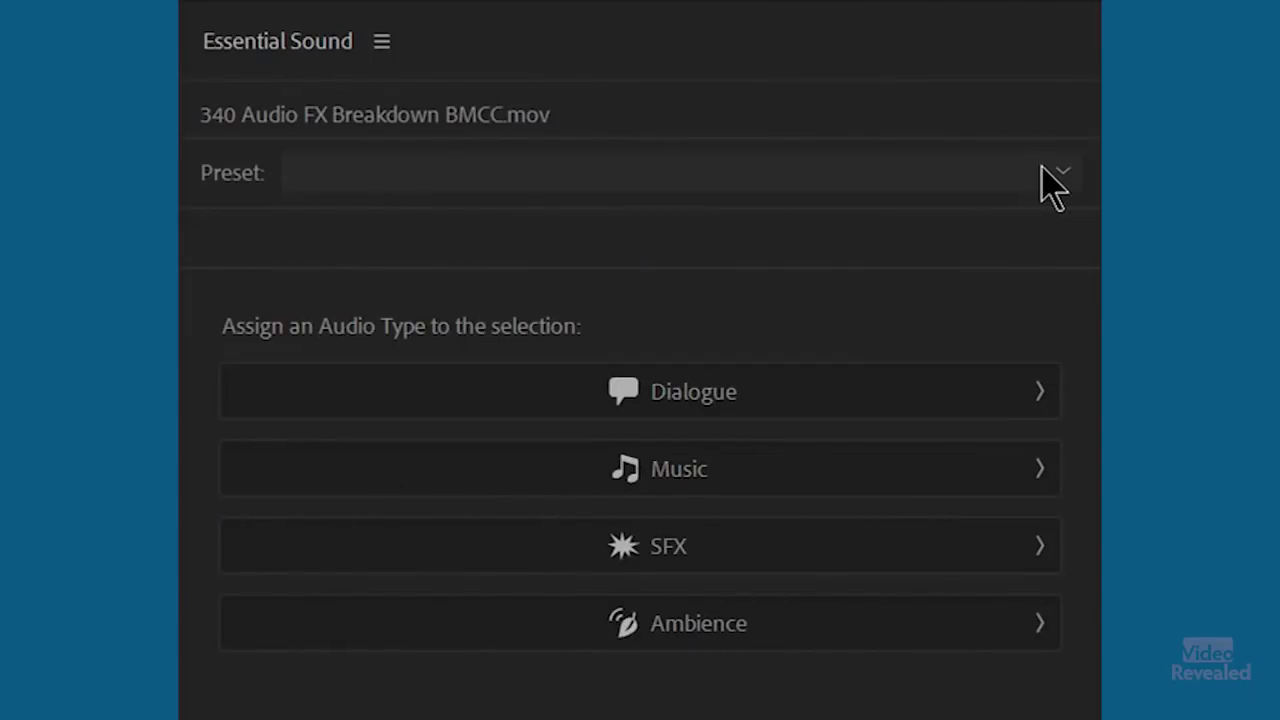
# Tag the clip as Dialogue in the Essential Sound panel
pyautogui.click(1045, 172)
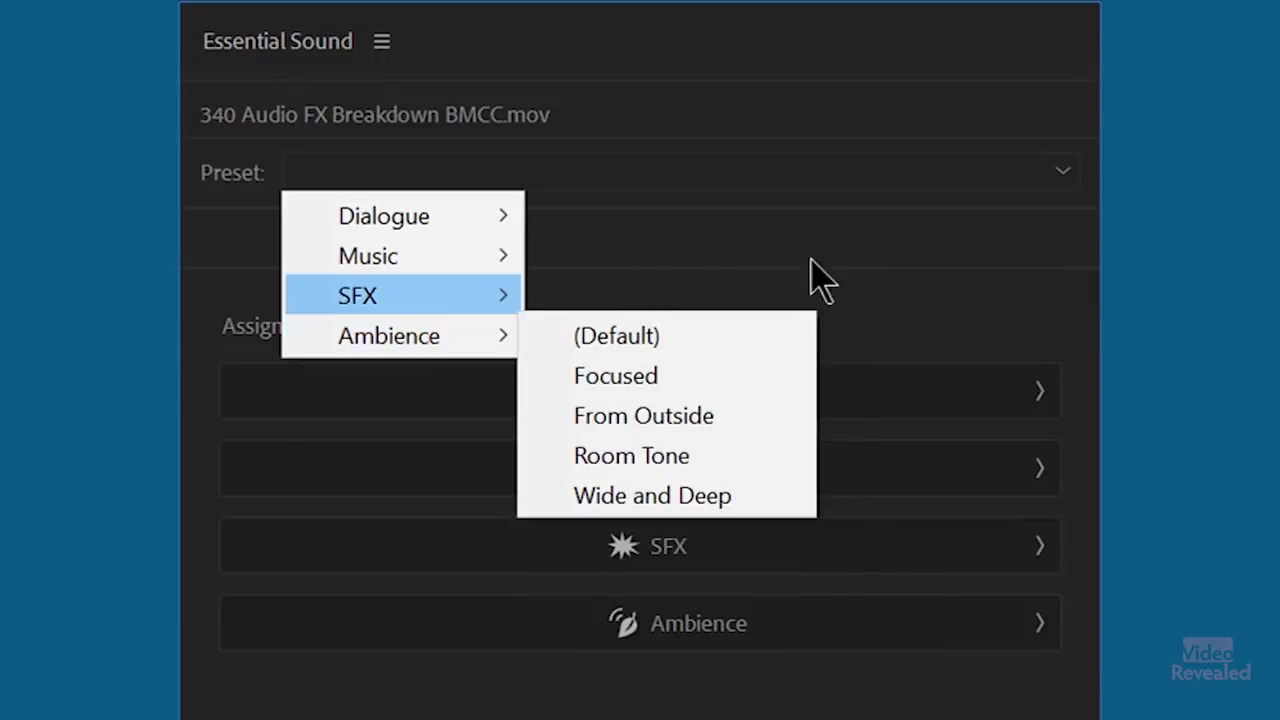
pyautogui.click(766, 274)
pyautogui.click(852, 388)
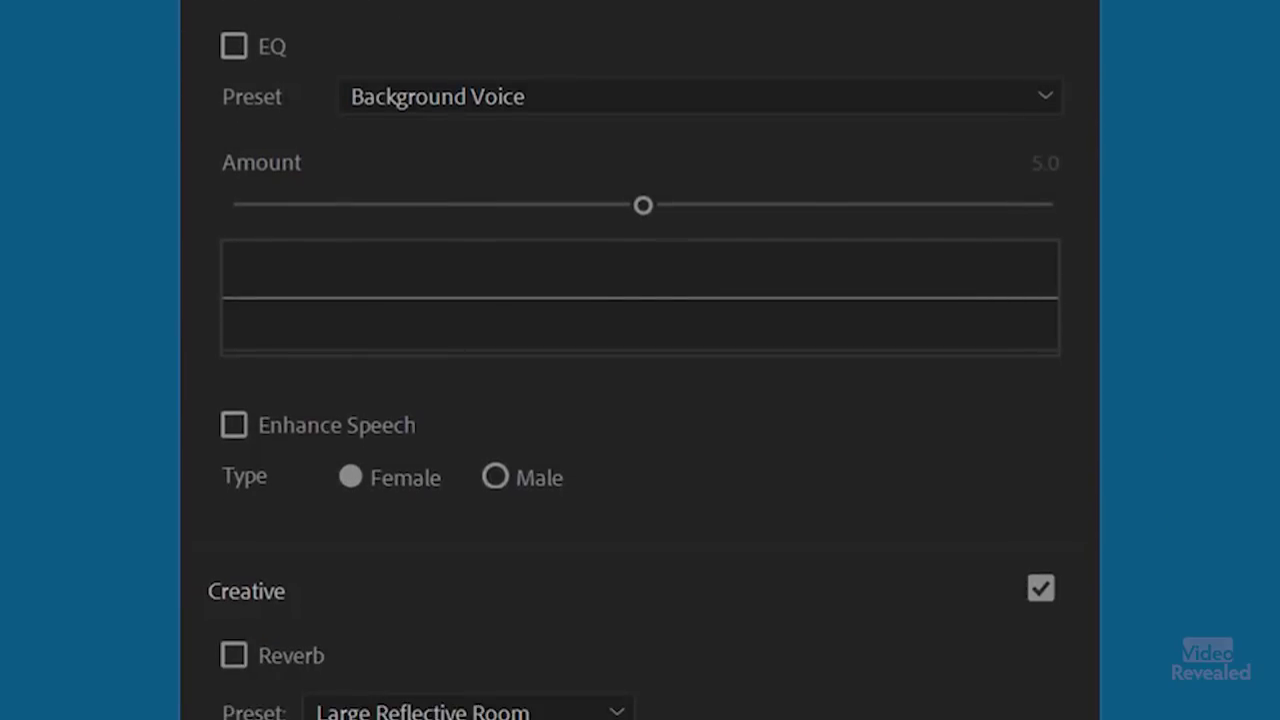
# Enable EQ with the Subtle Boost (Male) preset at amount 7.2
pyautogui.click(589, 97)
pyautogui.click(570, 480)
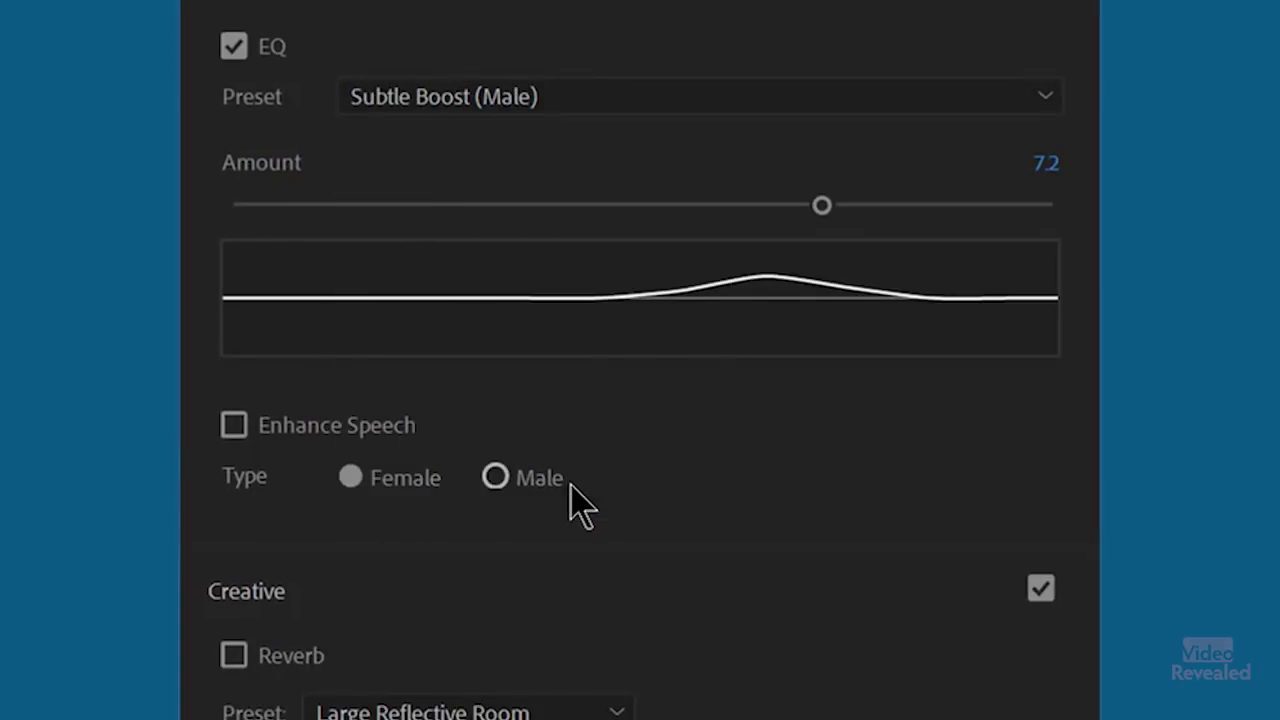
pyautogui.moveTo(834, 211); pyautogui.dragTo(918, 214)
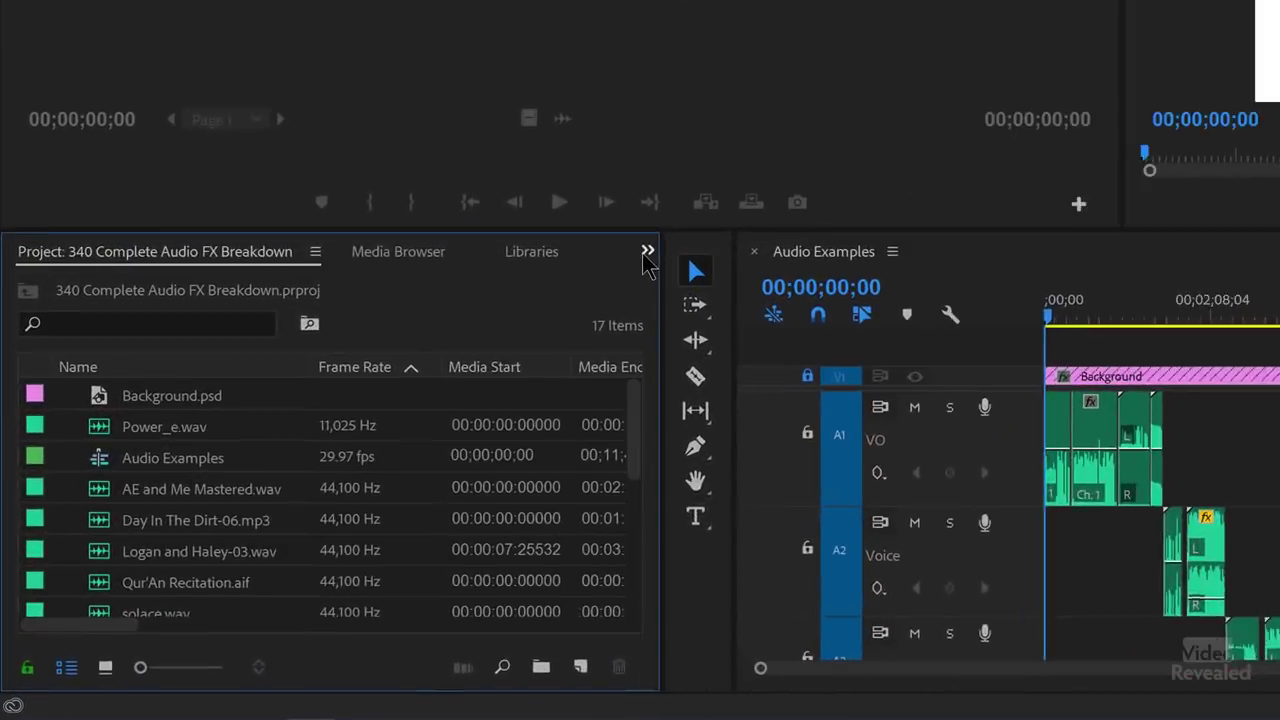
# Show the Effects panel with the Audio Effects folder expanded
pyautogui.click(386, 440)
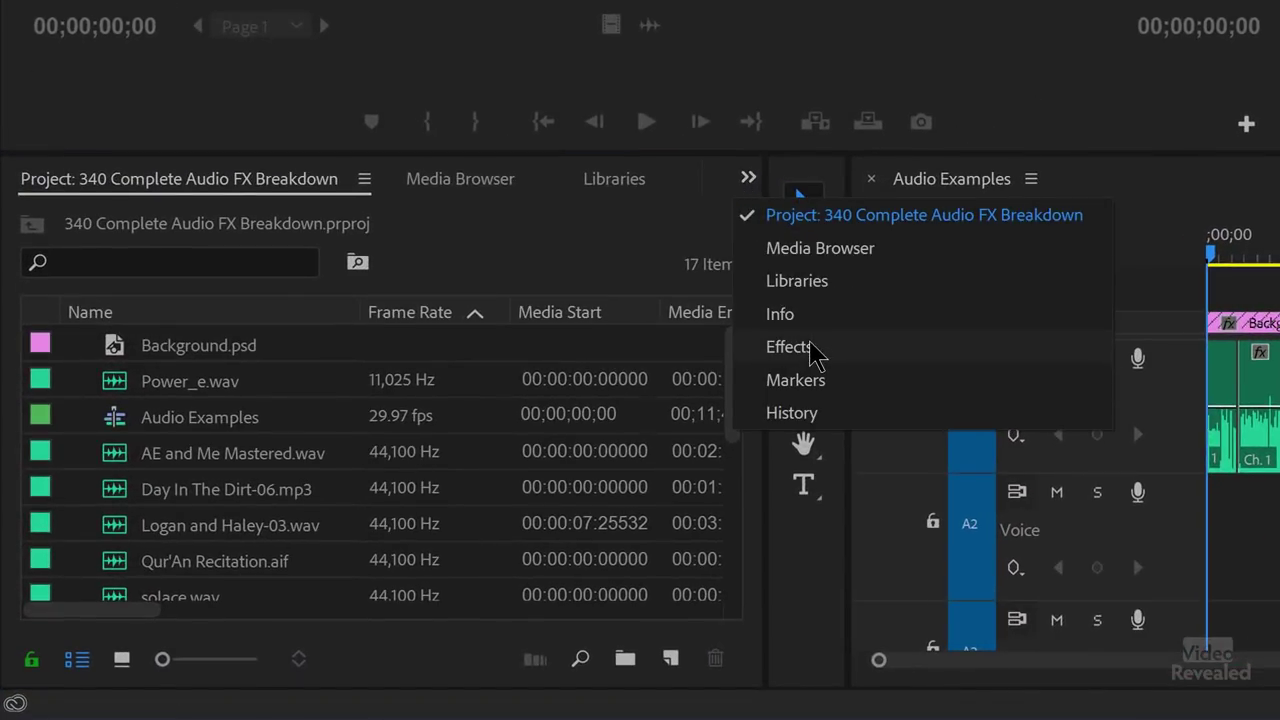
pyautogui.click(810, 345)
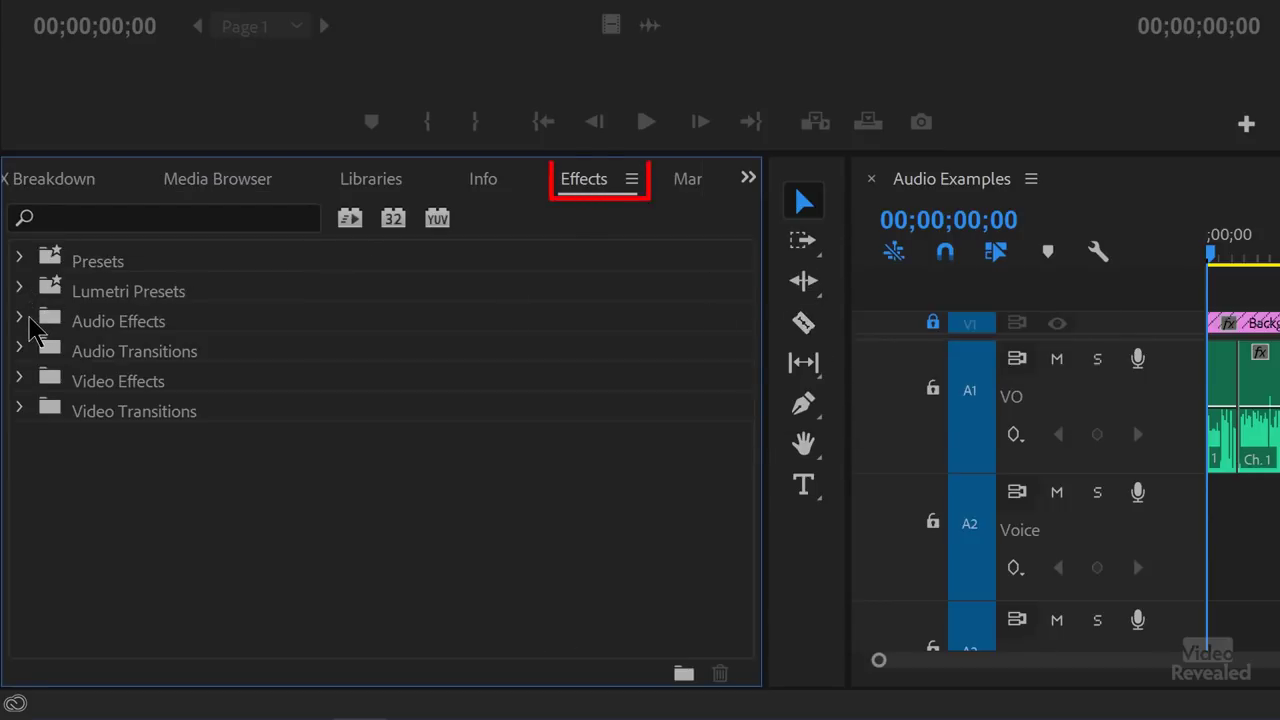
pyautogui.click(24, 319)
pyautogui.scroll(-5, 344, 424)
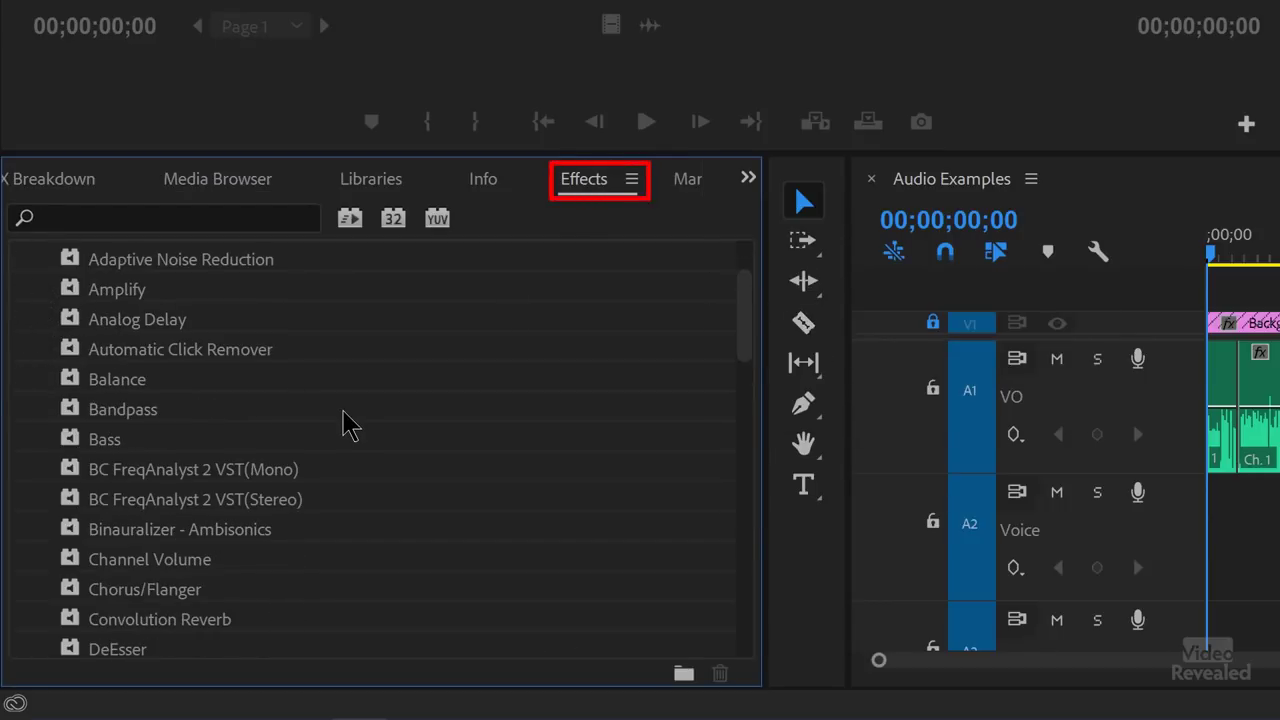
pyautogui.scroll(-1, 344, 430)
pyautogui.scroll(5, 340, 428)
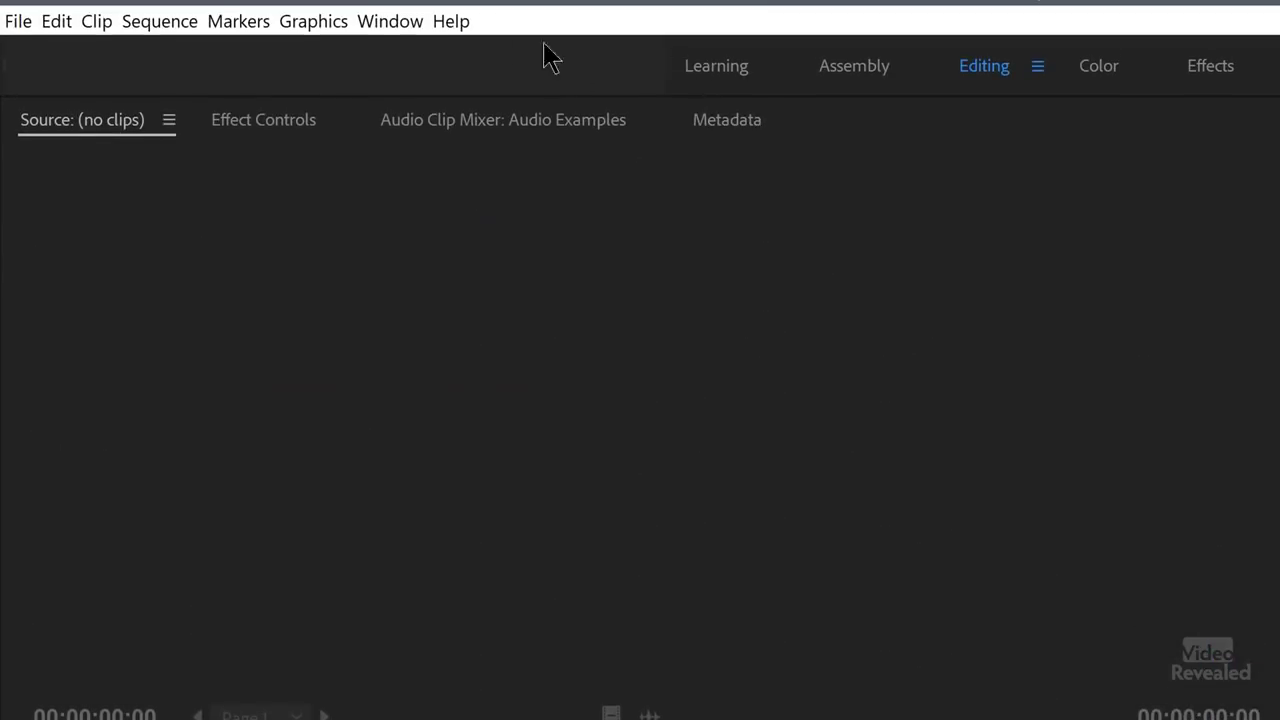
# Open the Audio Track Mixer with its effects and sends slots expanded
pyautogui.click(388, 22)
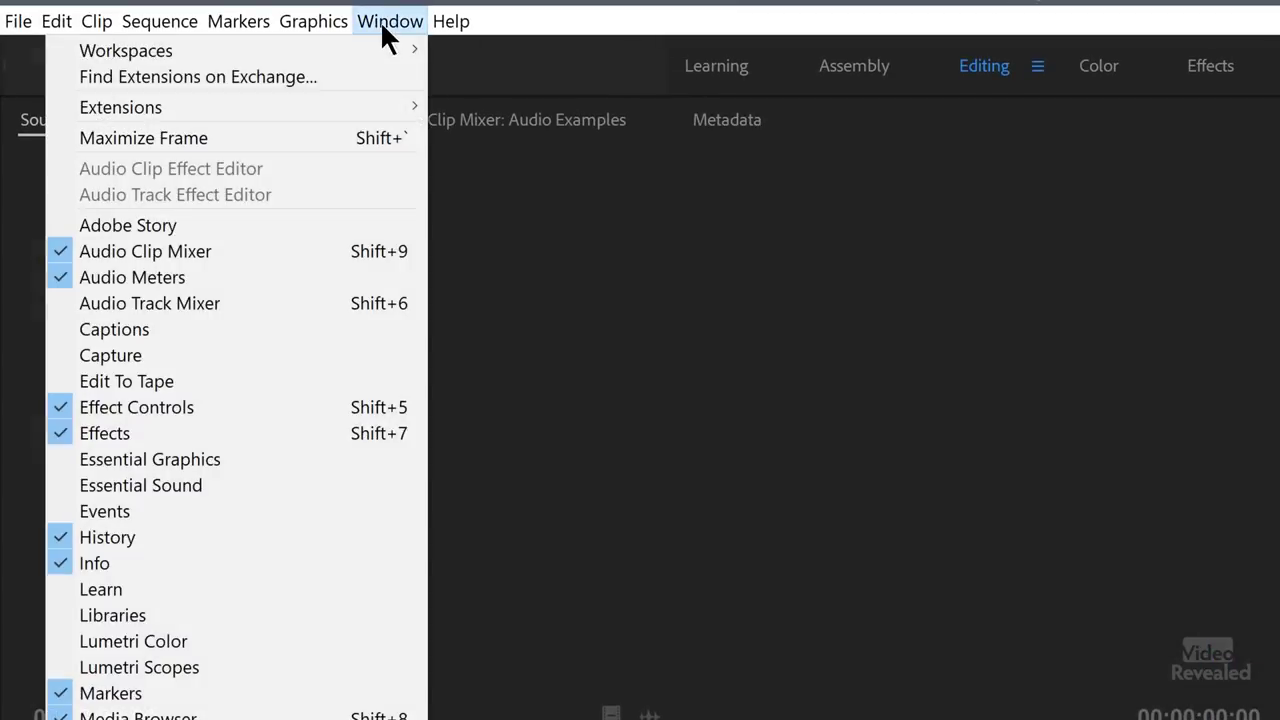
pyautogui.click(240, 303)
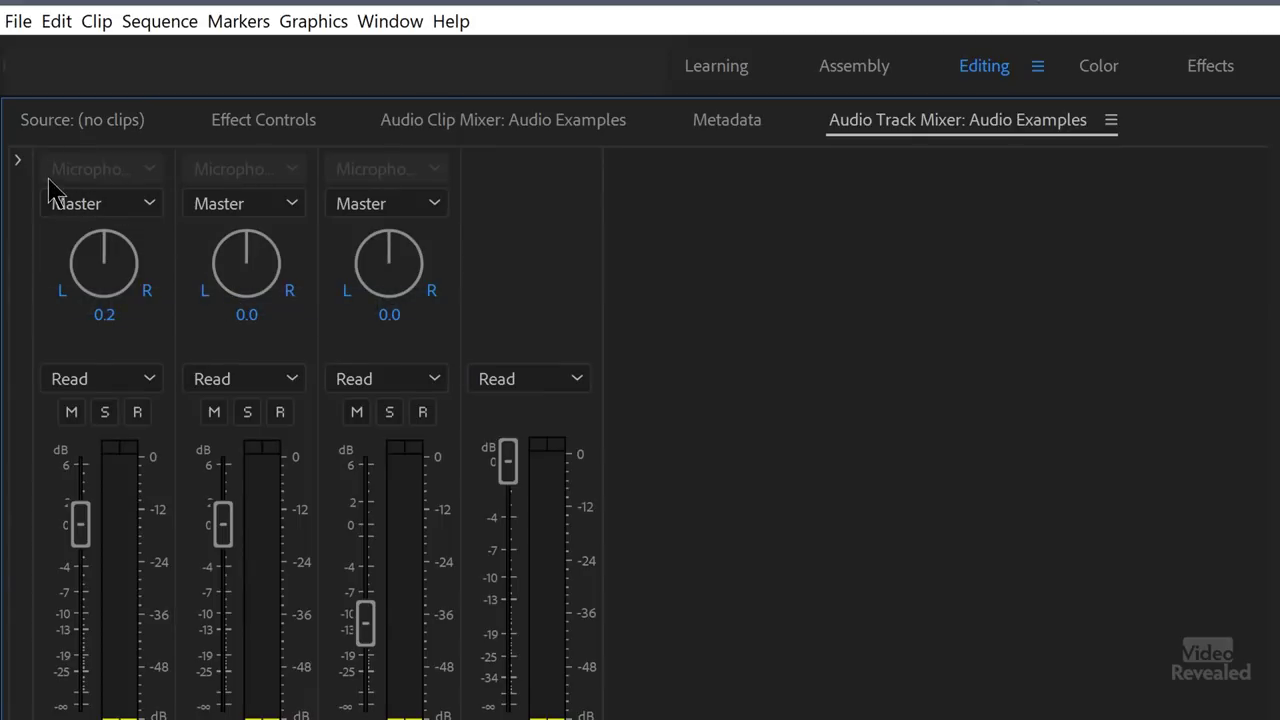
pyautogui.click(16, 160)
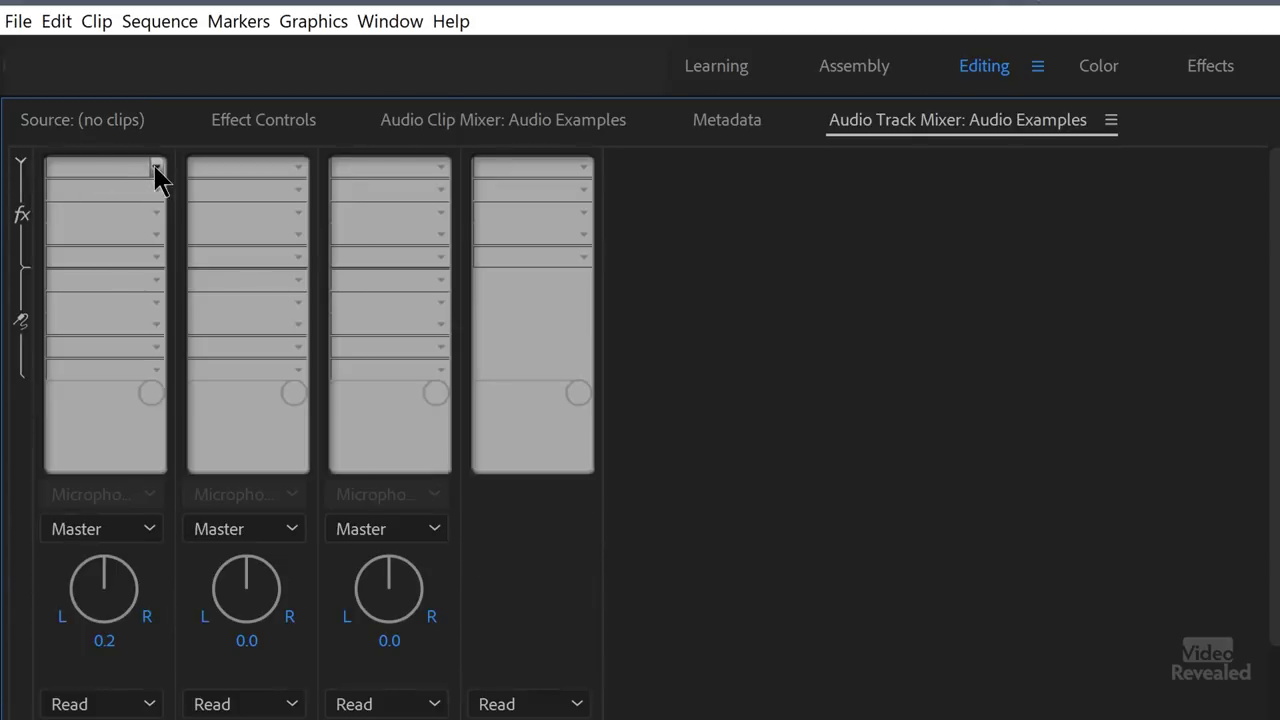
pyautogui.click(155, 168)
pyautogui.moveTo(196, 230)
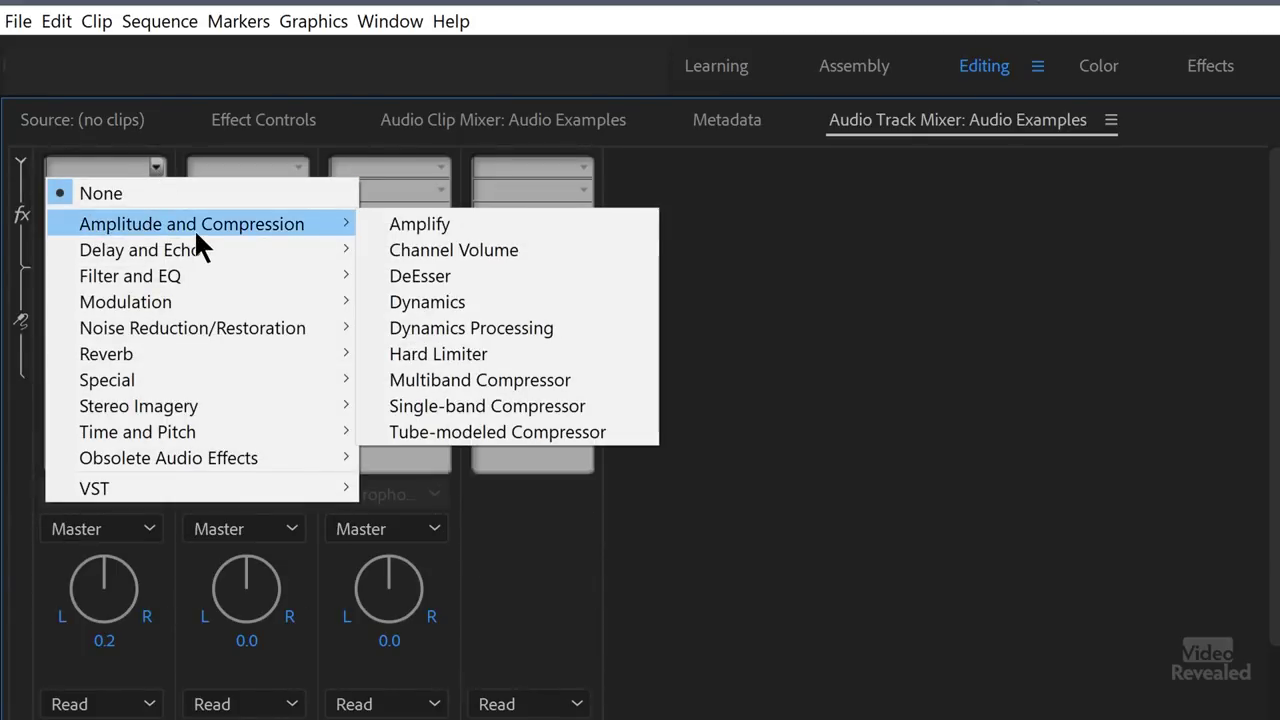
pyautogui.click(840, 318)
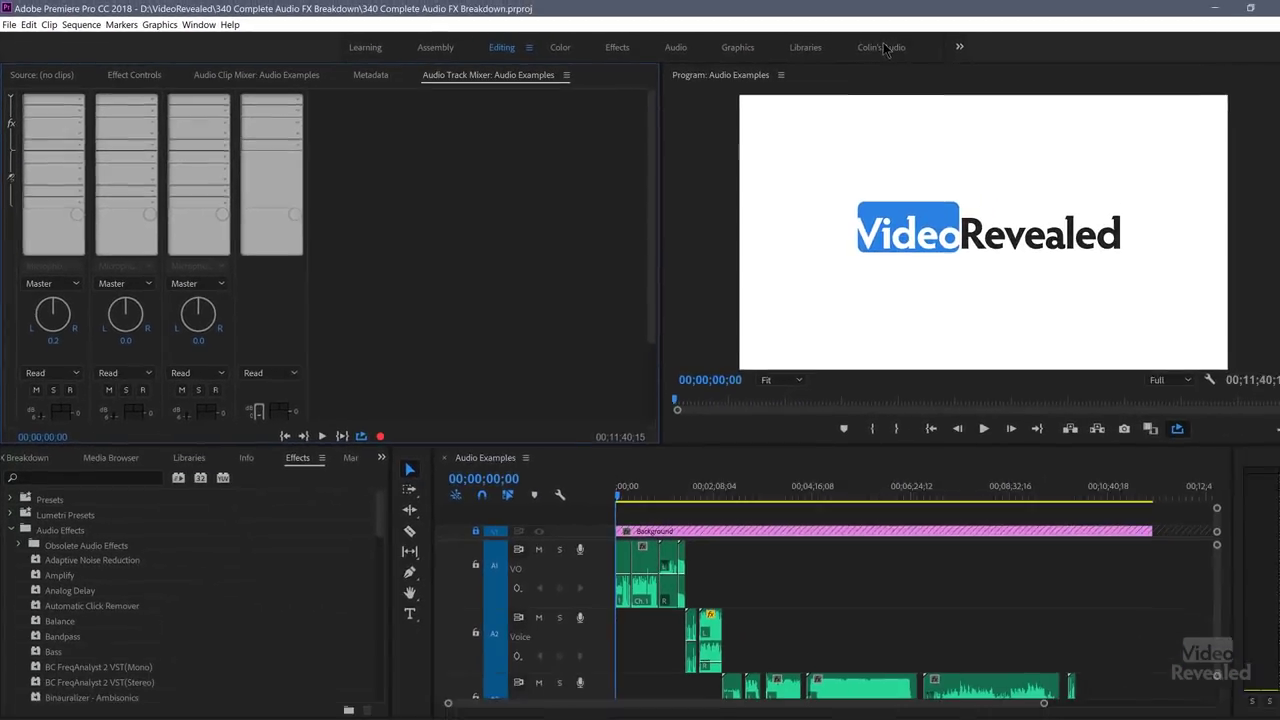
# Switch to the Colin's Audio workspace, keeping the mixer's effects area shown
pyautogui.click(897, 48)
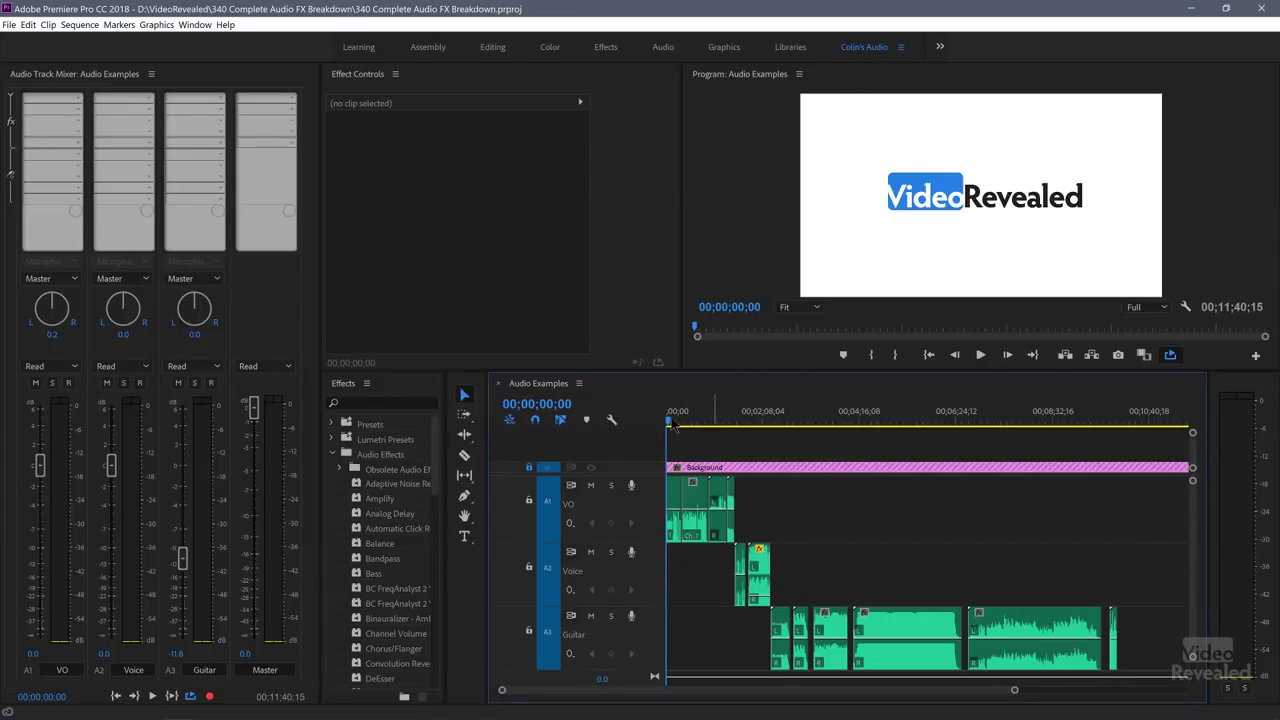
pyautogui.click(12, 97)
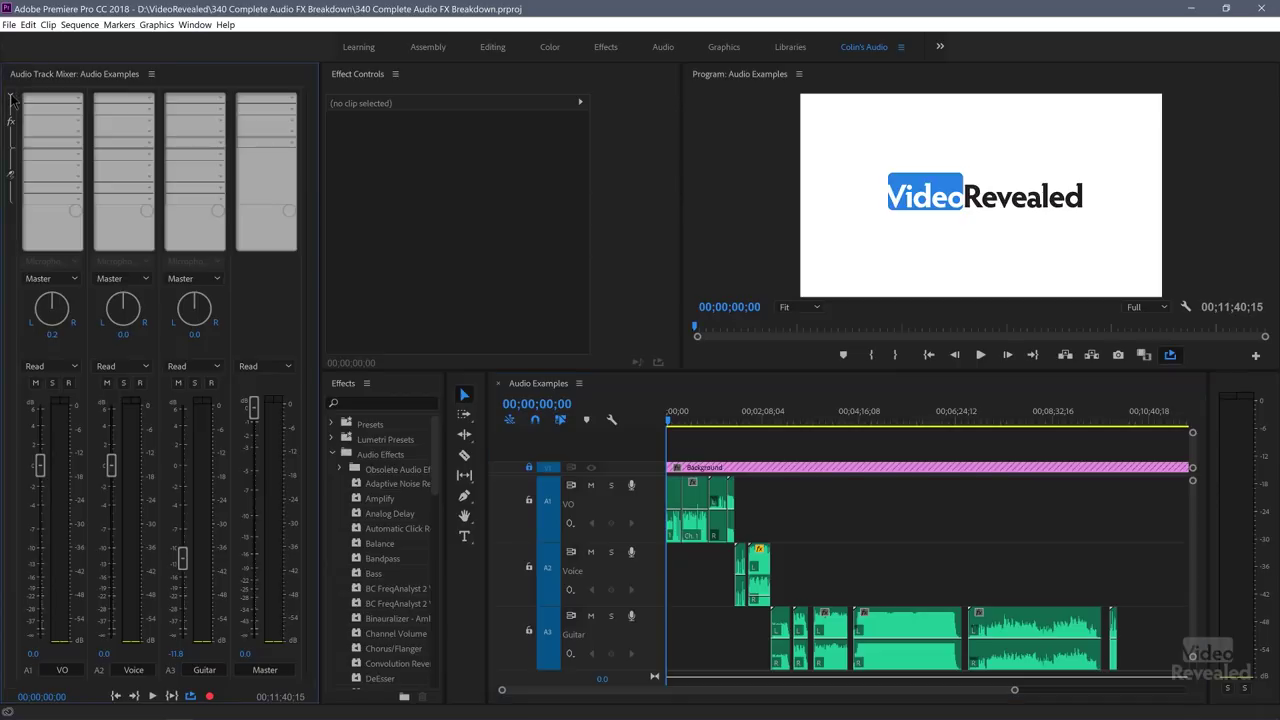
pyautogui.click(12, 97)
# Play the sequence to 00;00;03;15, then collapse the mixer's effects area
pyautogui.click(672, 422)
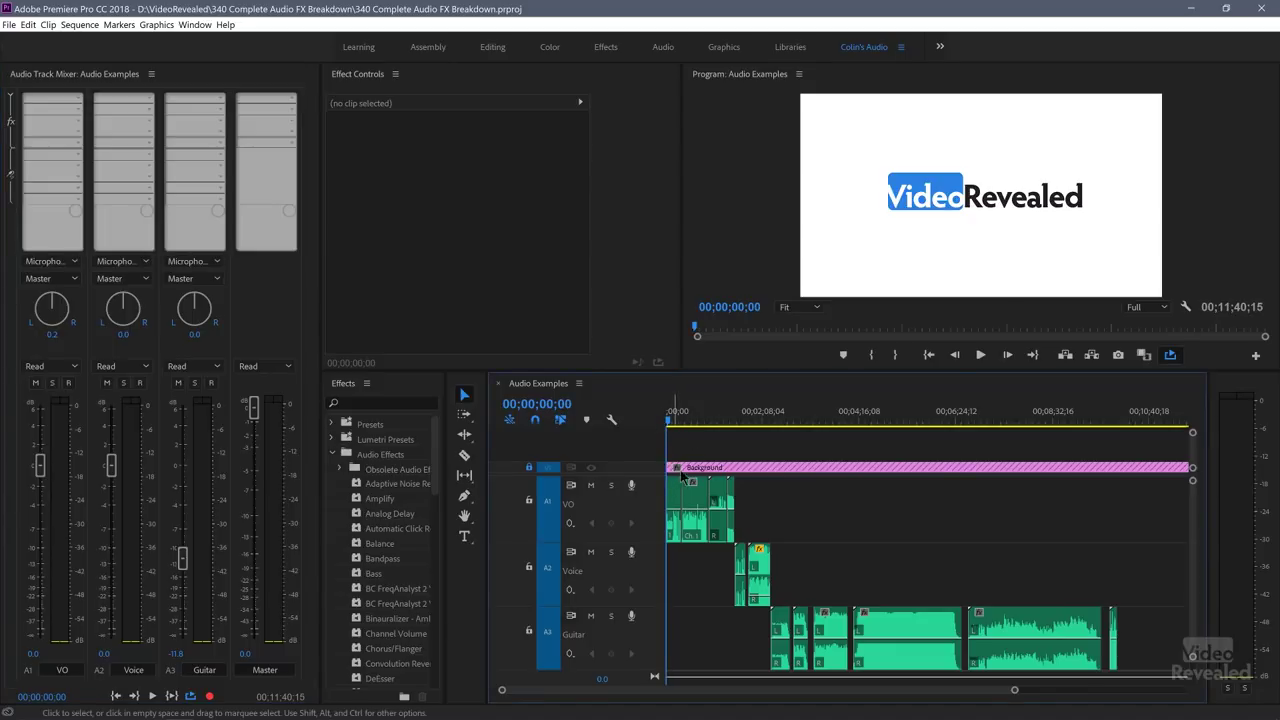
pyautogui.press('space')
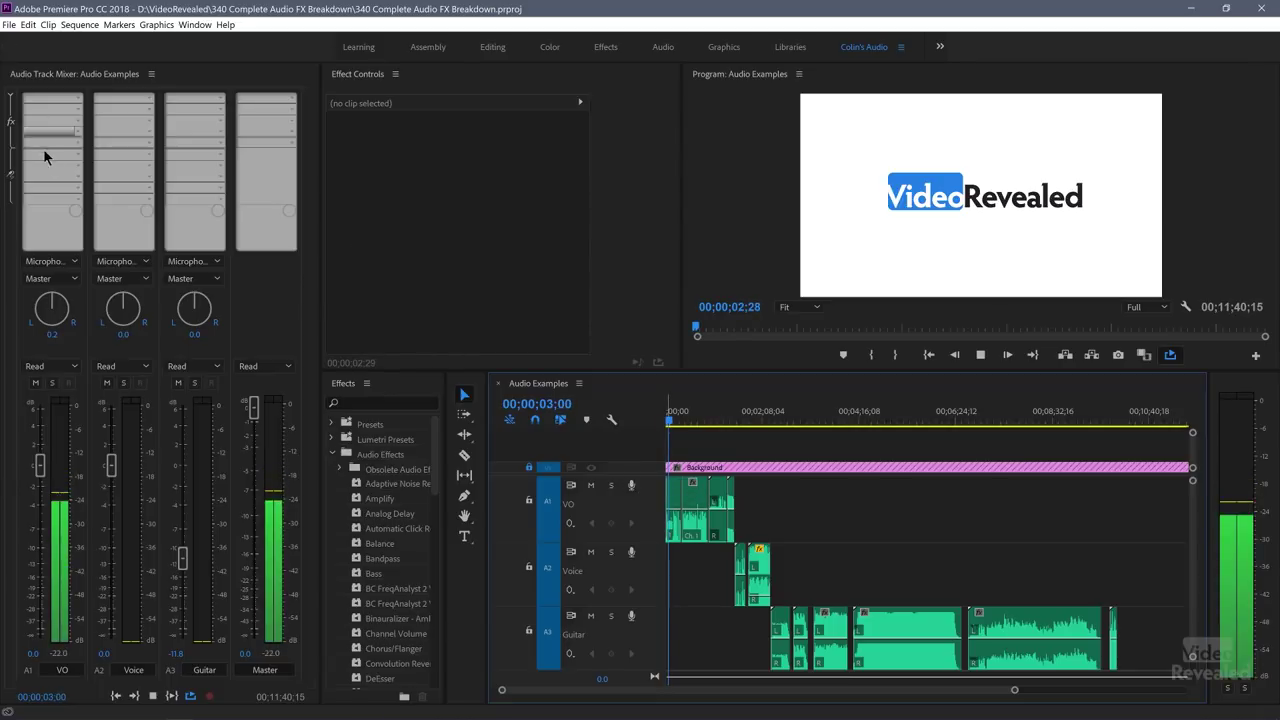
pyautogui.press('space')
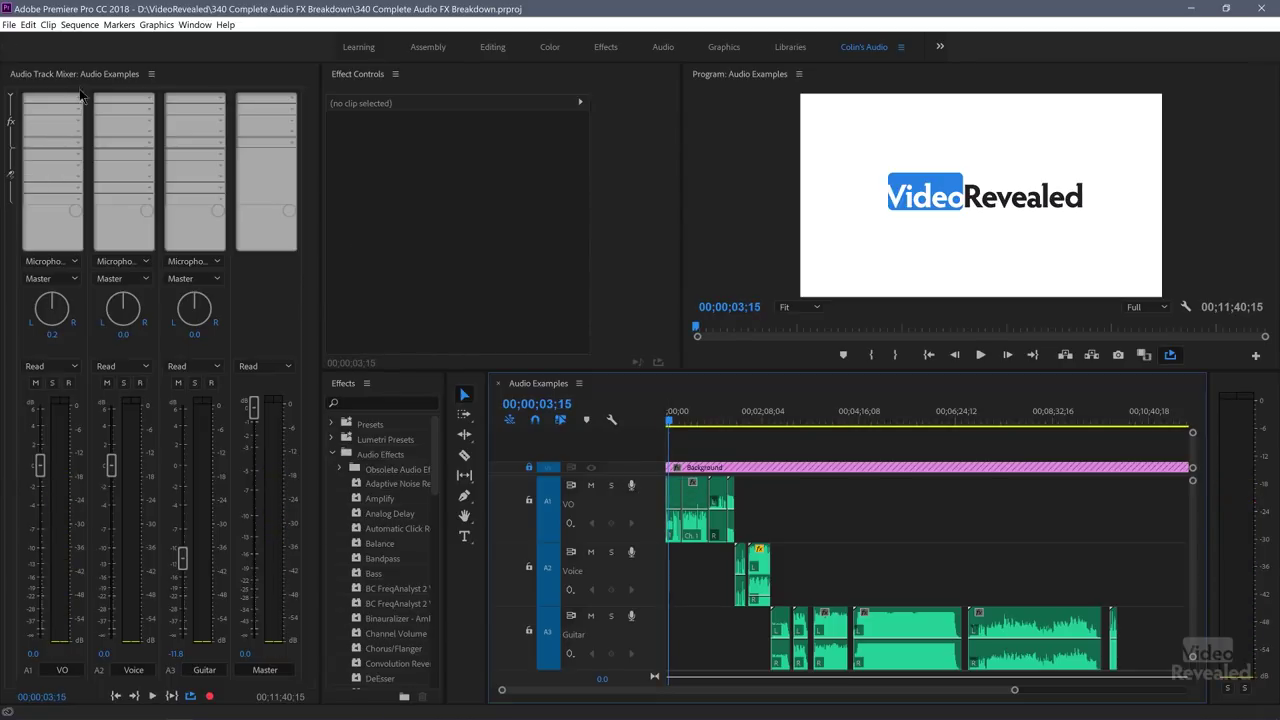
pyautogui.click(11, 97)
# Insert Amplify in the VO track's first slot on Left and open its editor at 0 dB
pyautogui.click(11, 97)
pyautogui.click(79, 97)
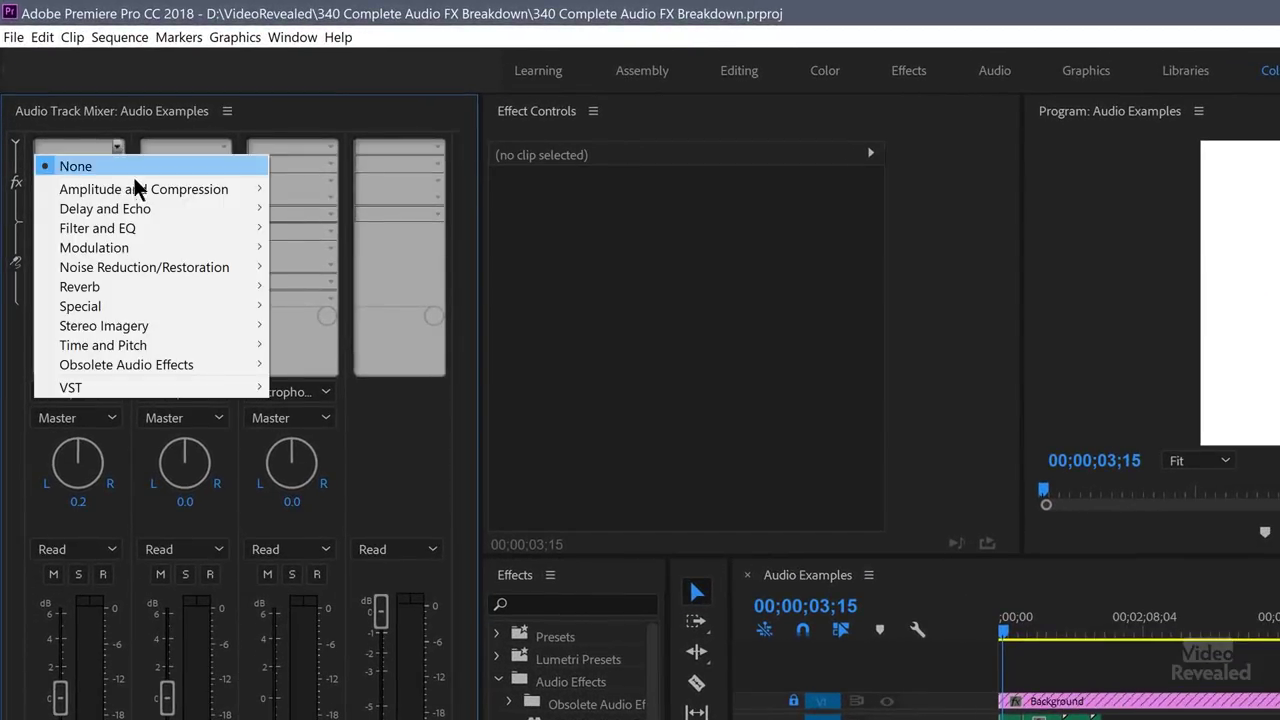
pyautogui.moveTo(136, 186)
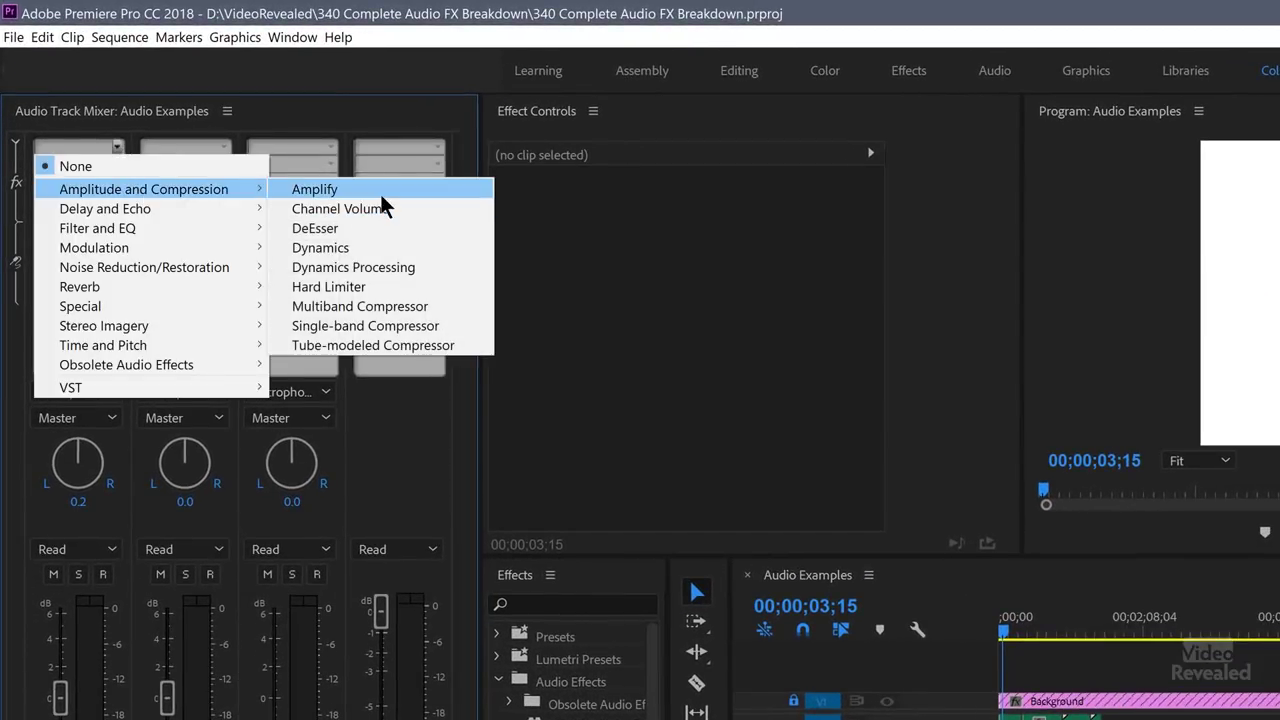
pyautogui.click(380, 190)
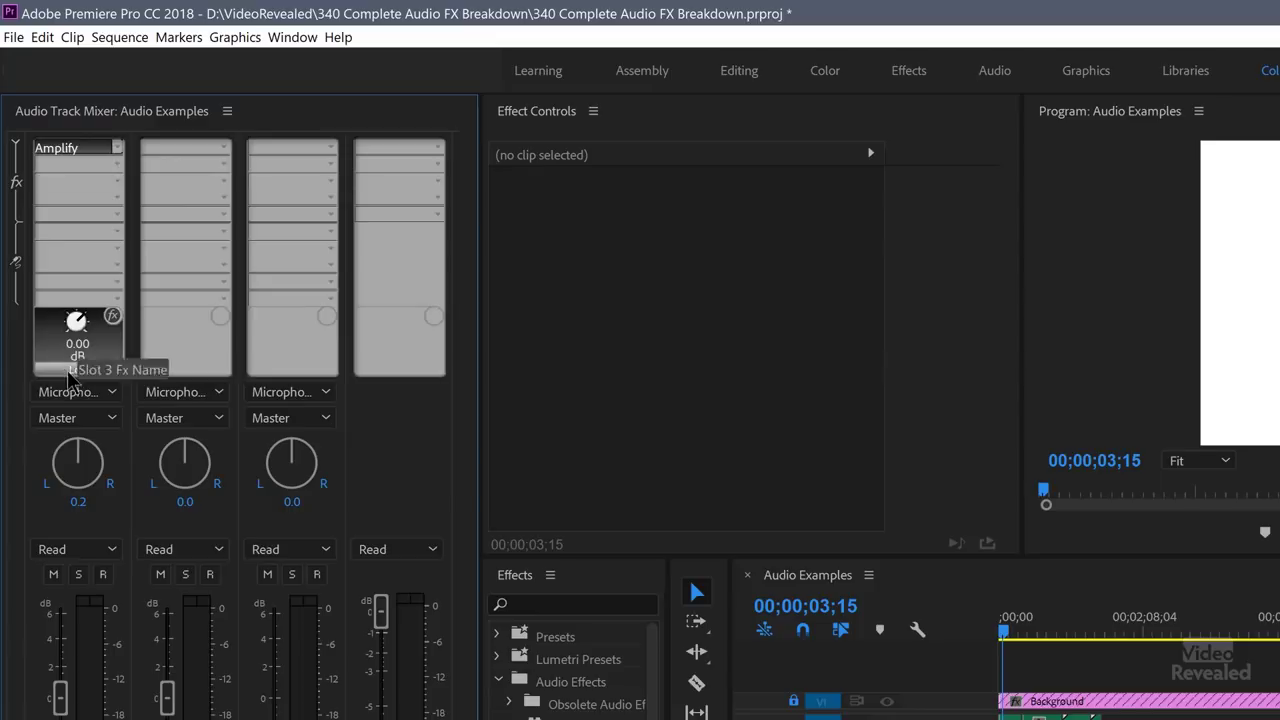
pyautogui.click(112, 372)
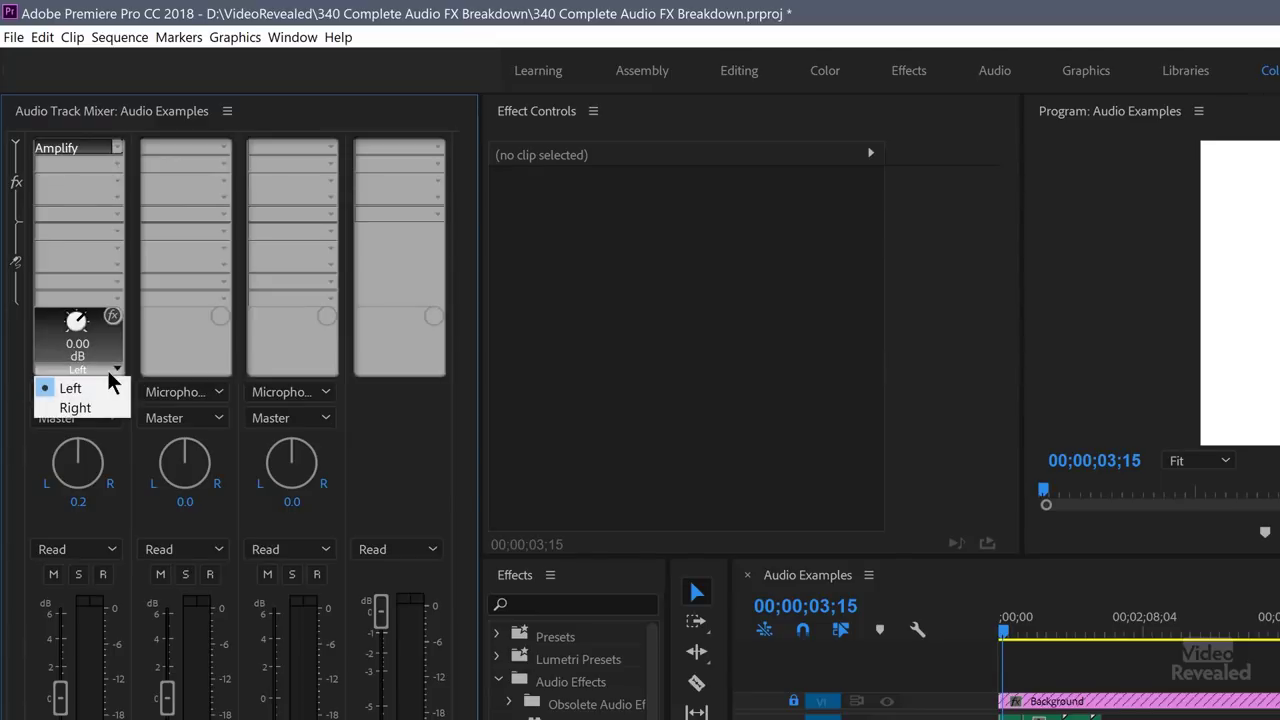
pyautogui.click(84, 147)
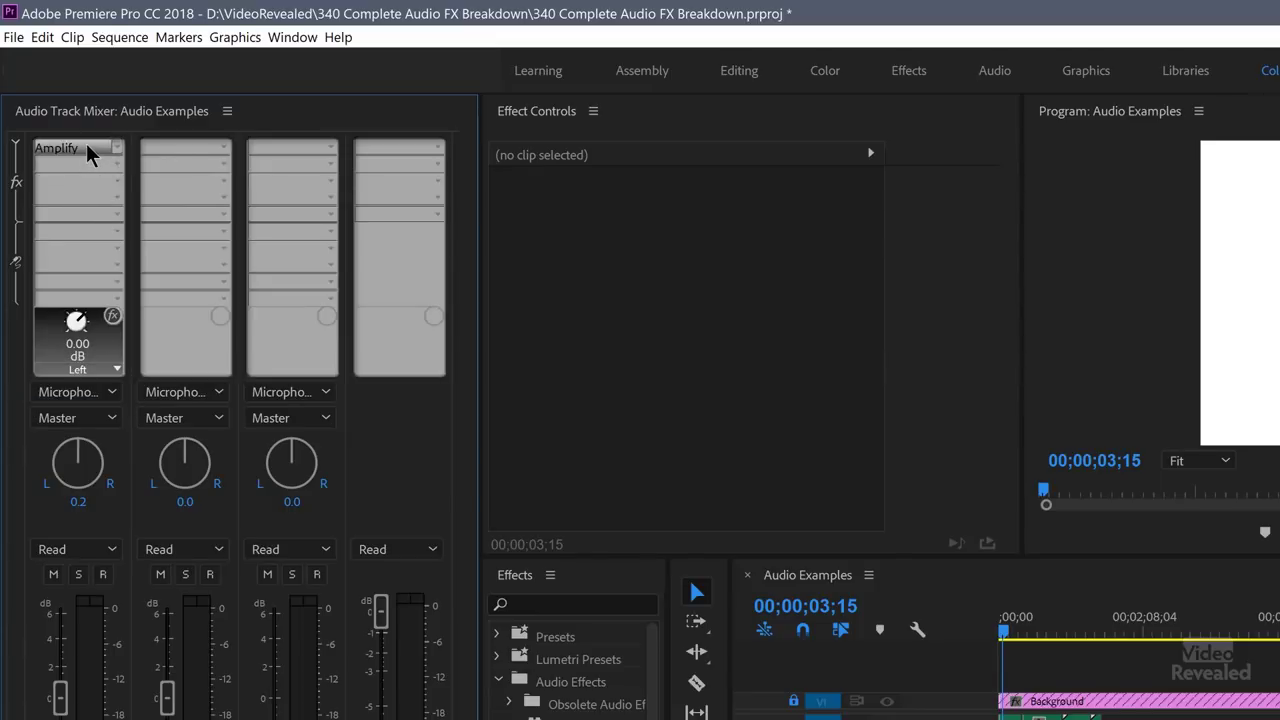
pyautogui.doubleClick(86, 148)
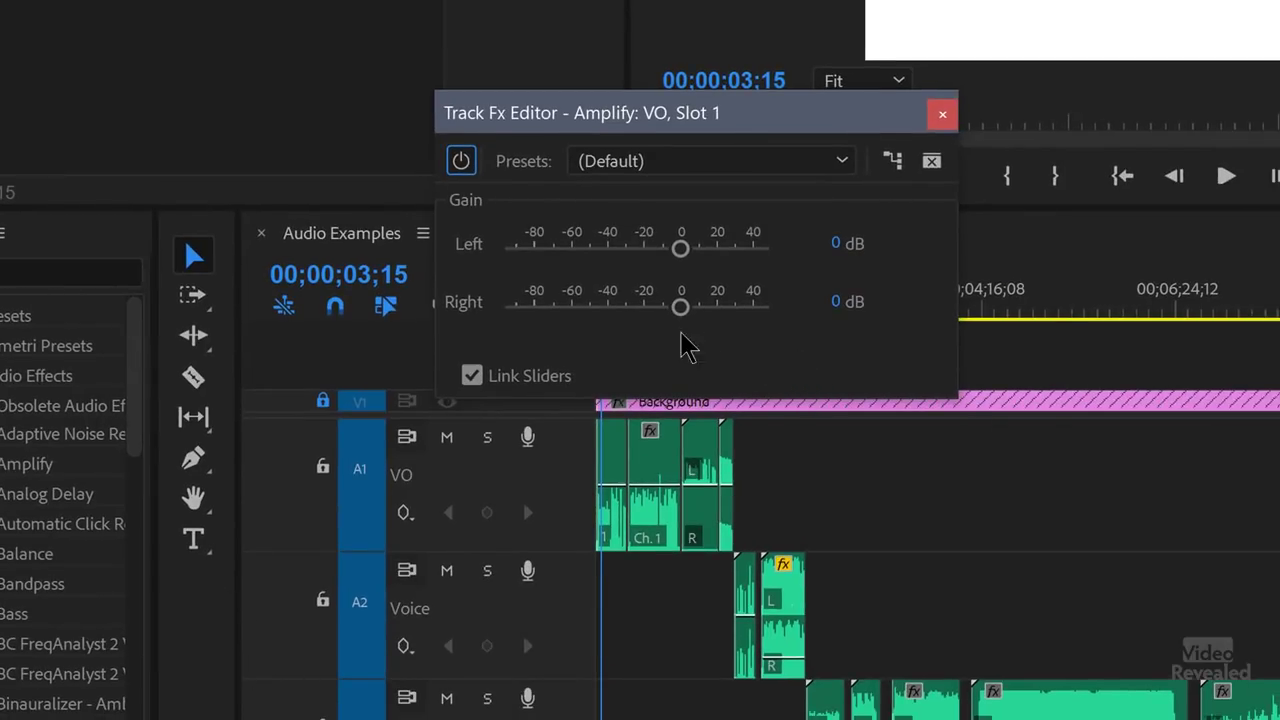
# Apply Amplify's +6dB Boost preset (6 dB both channels), then bypass the effect
pyautogui.click(716, 176)
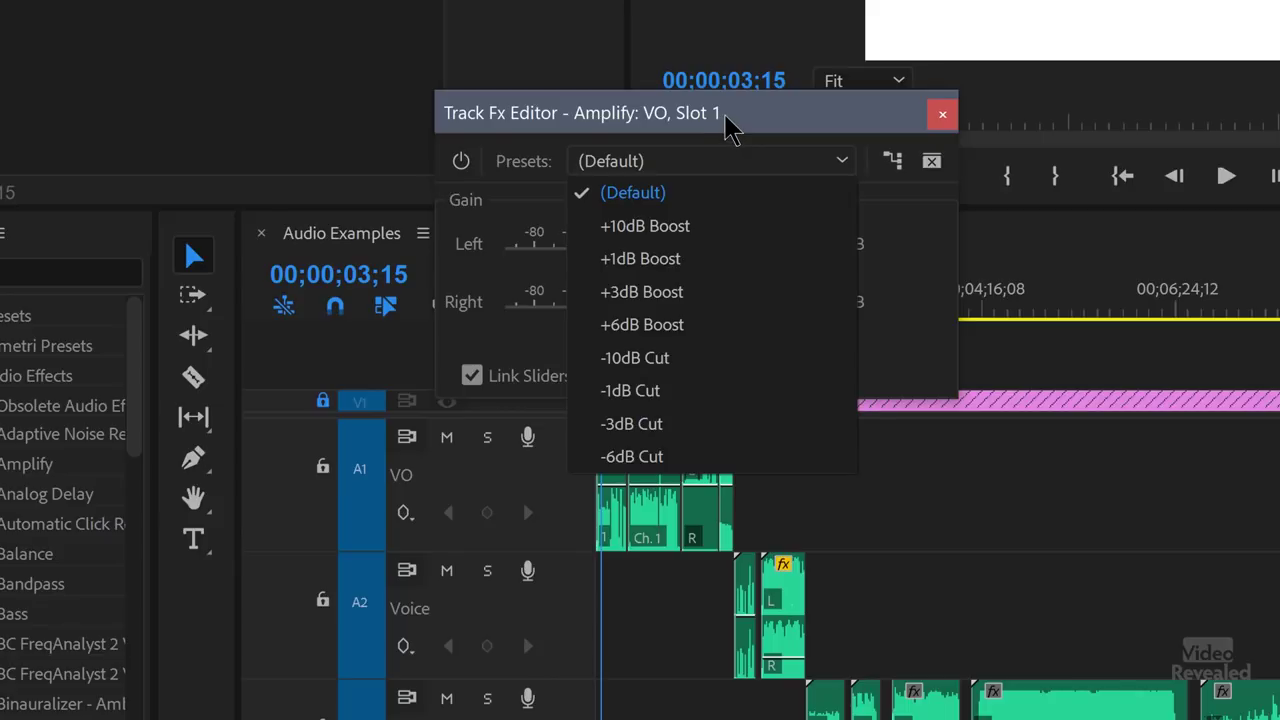
pyautogui.click(730, 125)
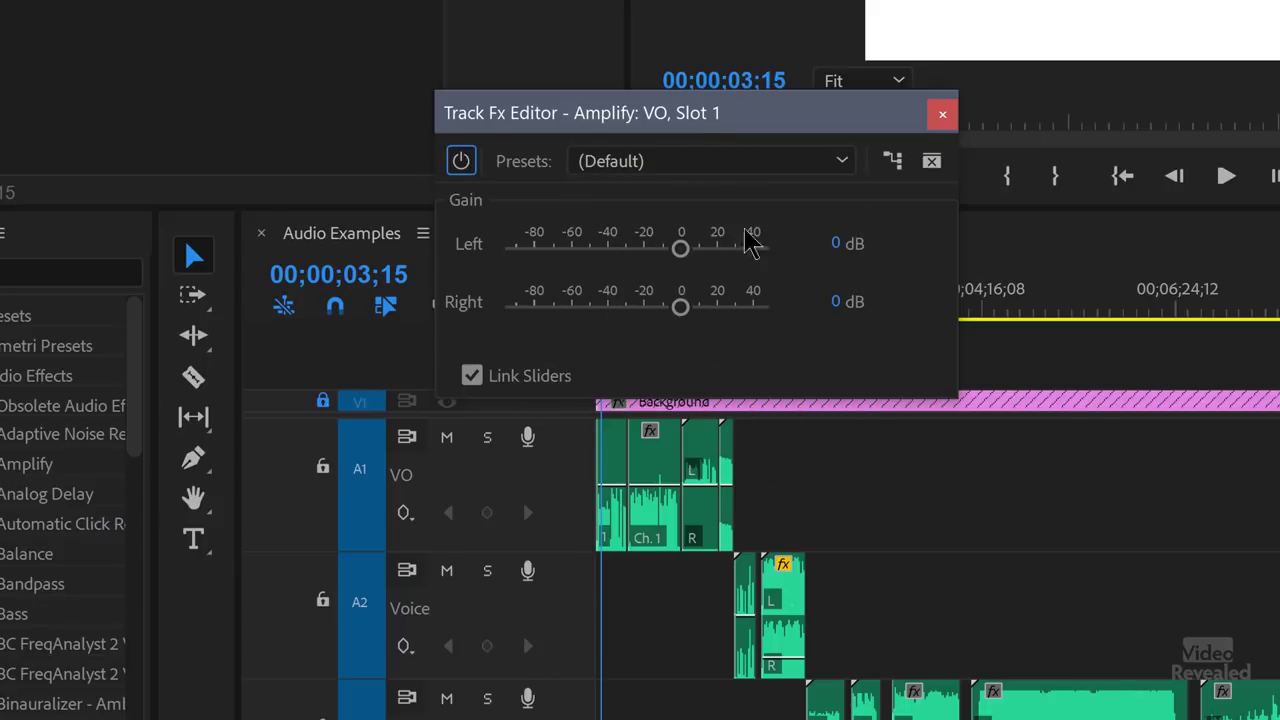
pyautogui.click(688, 173)
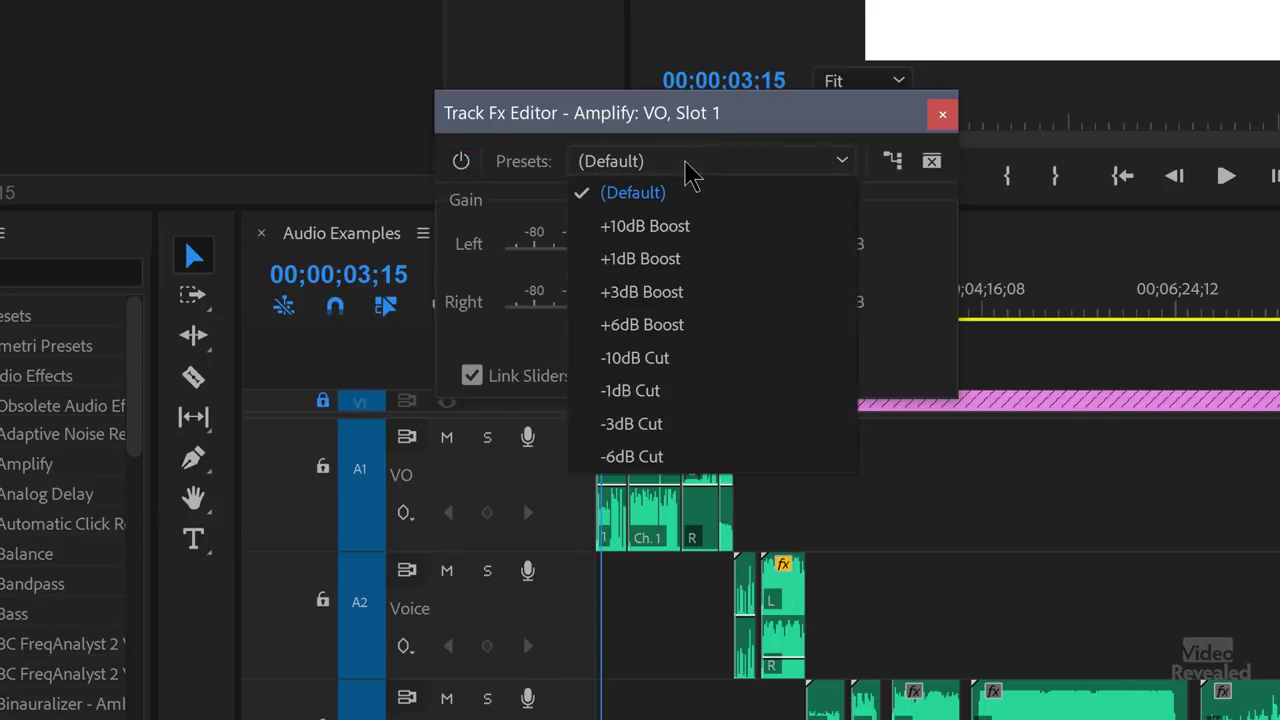
pyautogui.click(688, 326)
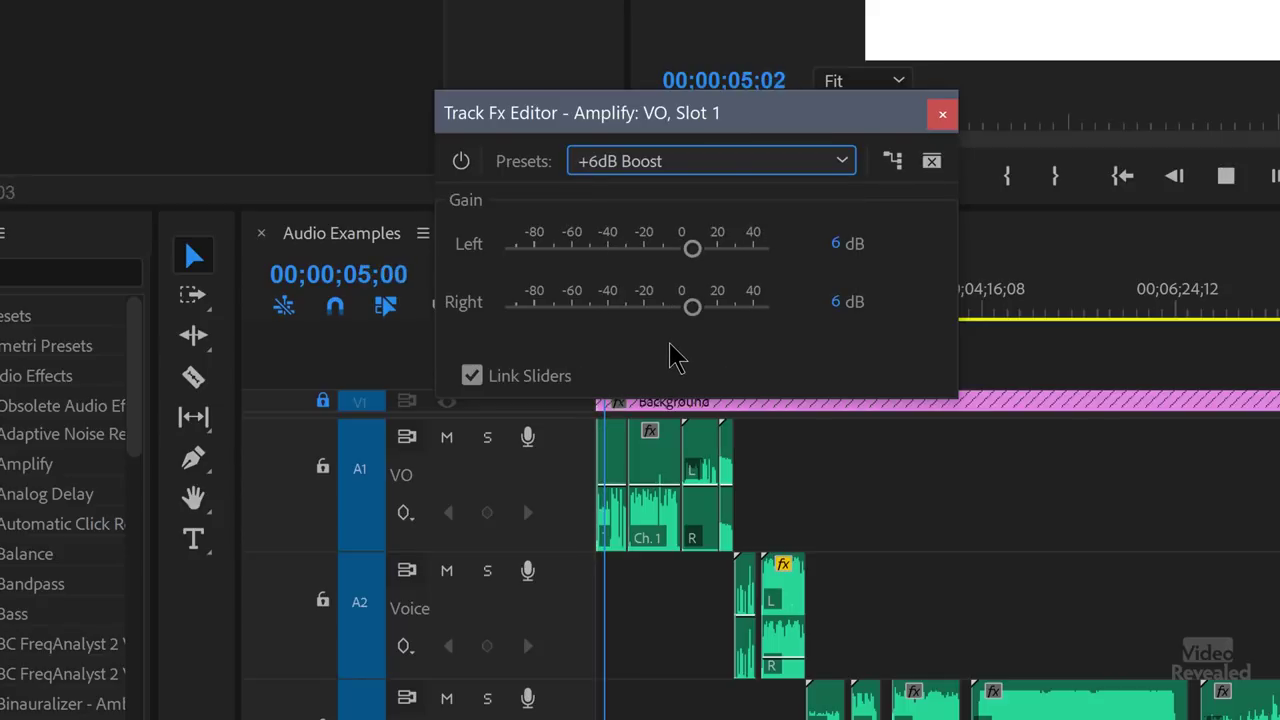
pyautogui.click(463, 162)
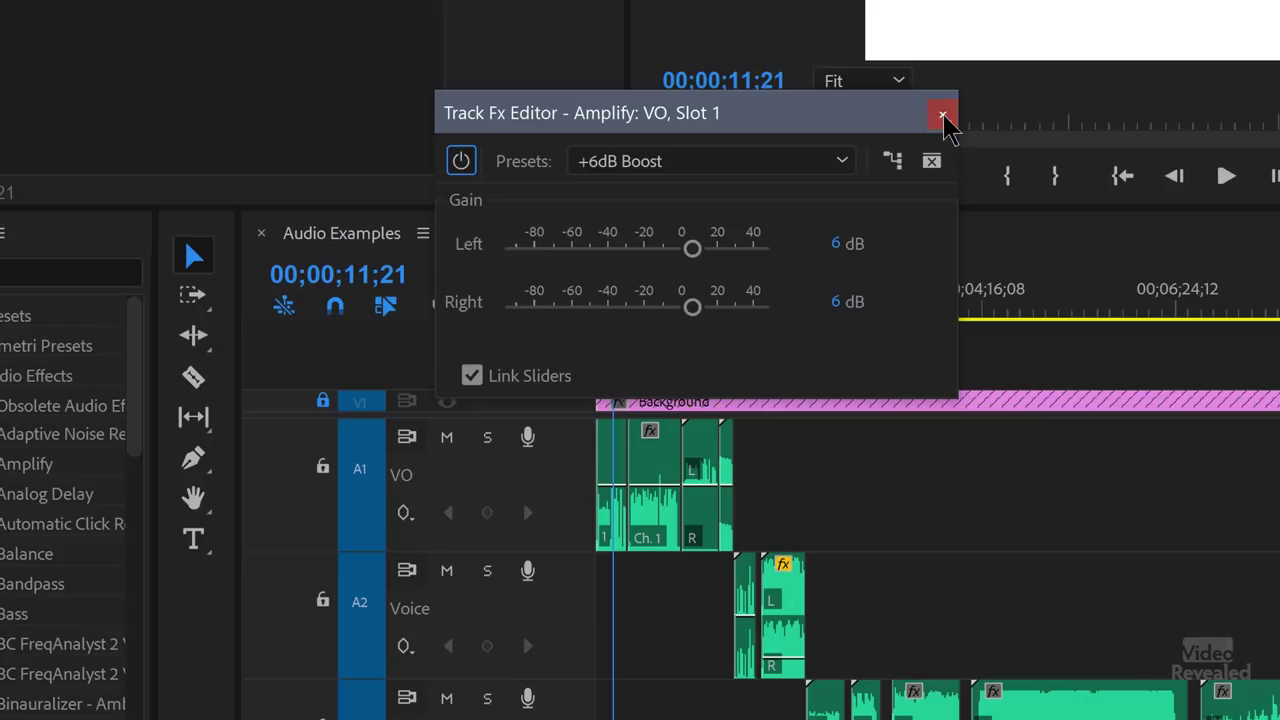
# Close the Amplify editor, leaving the VO insert at 6.00 dB Left
pyautogui.click(942, 116)
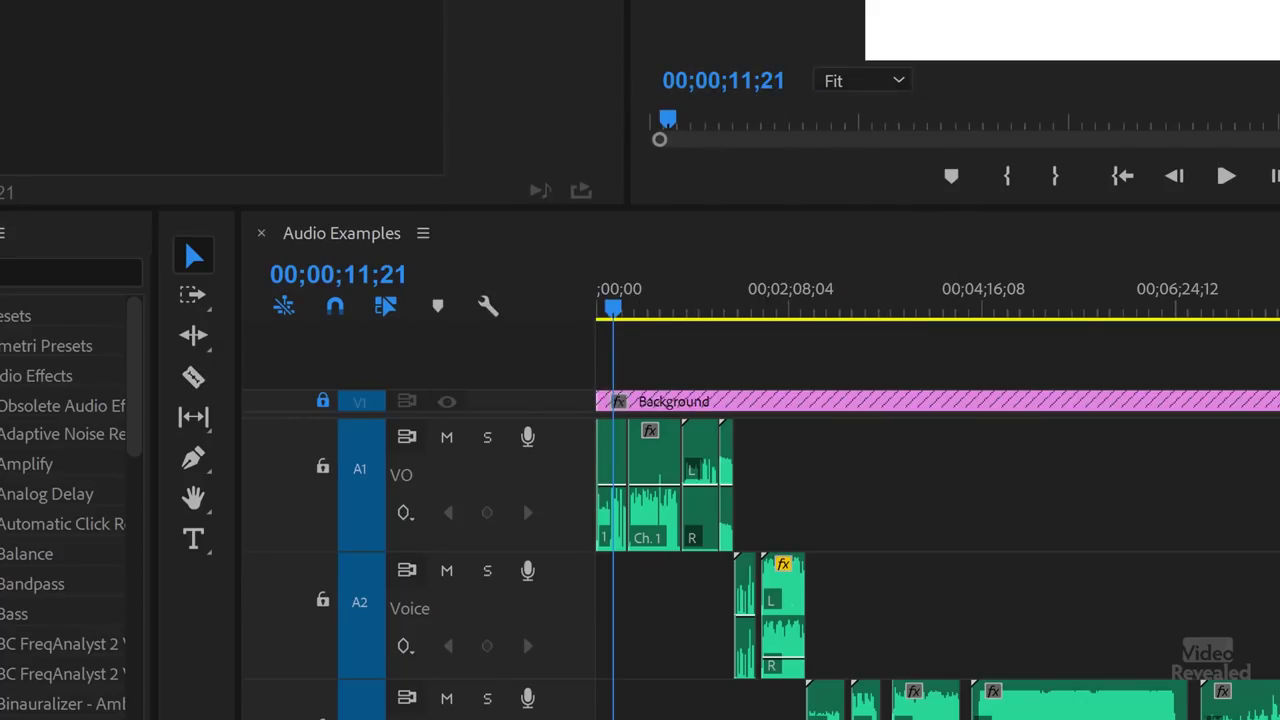
pyautogui.click(75, 148)
pyautogui.moveTo(145, 181)
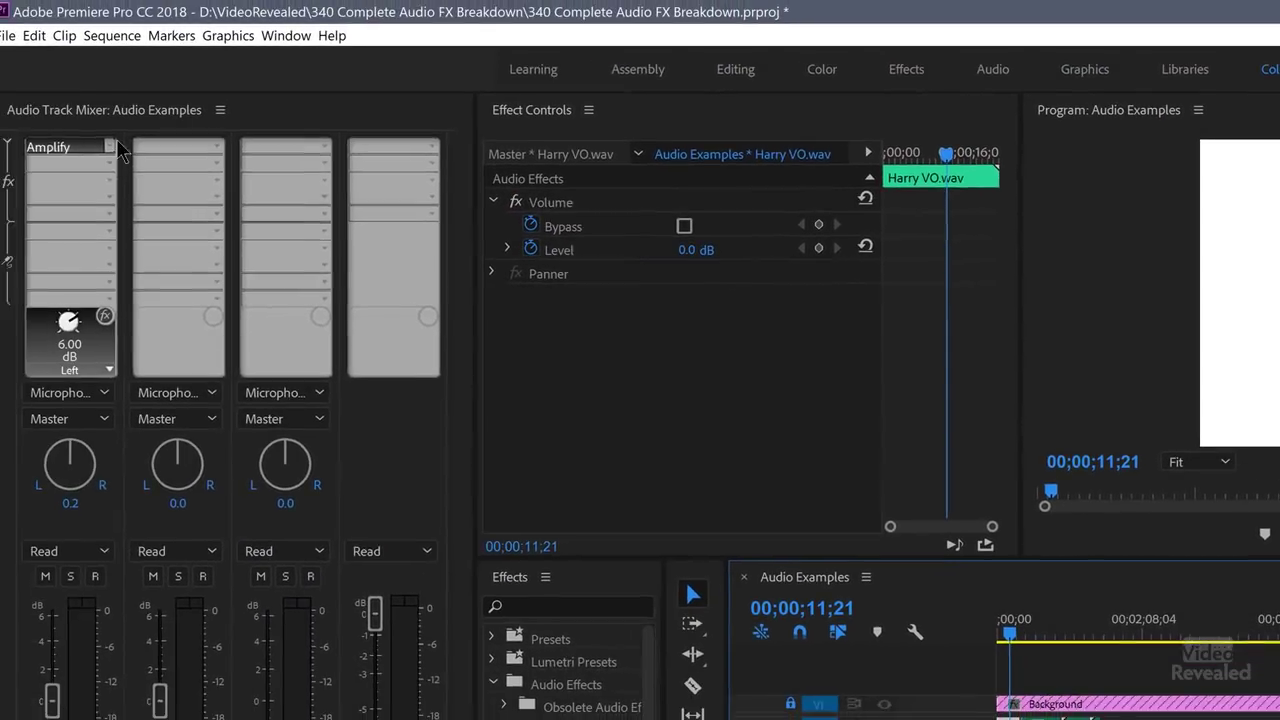
# Swap the VO mixer insert from Amplify to Channel Volume, then undo it
pyautogui.click(122, 146)
pyautogui.moveTo(142, 188)
pyautogui.click(326, 210)
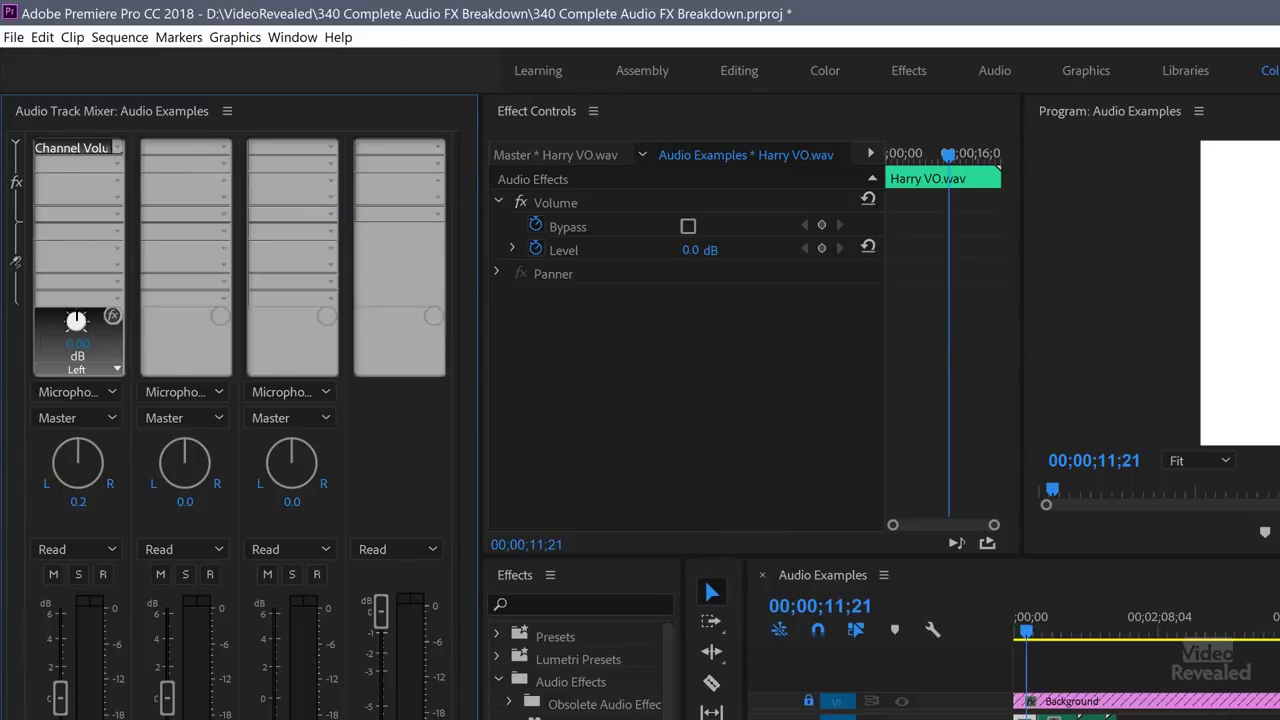
pyautogui.scroll(-3, 580, 670)
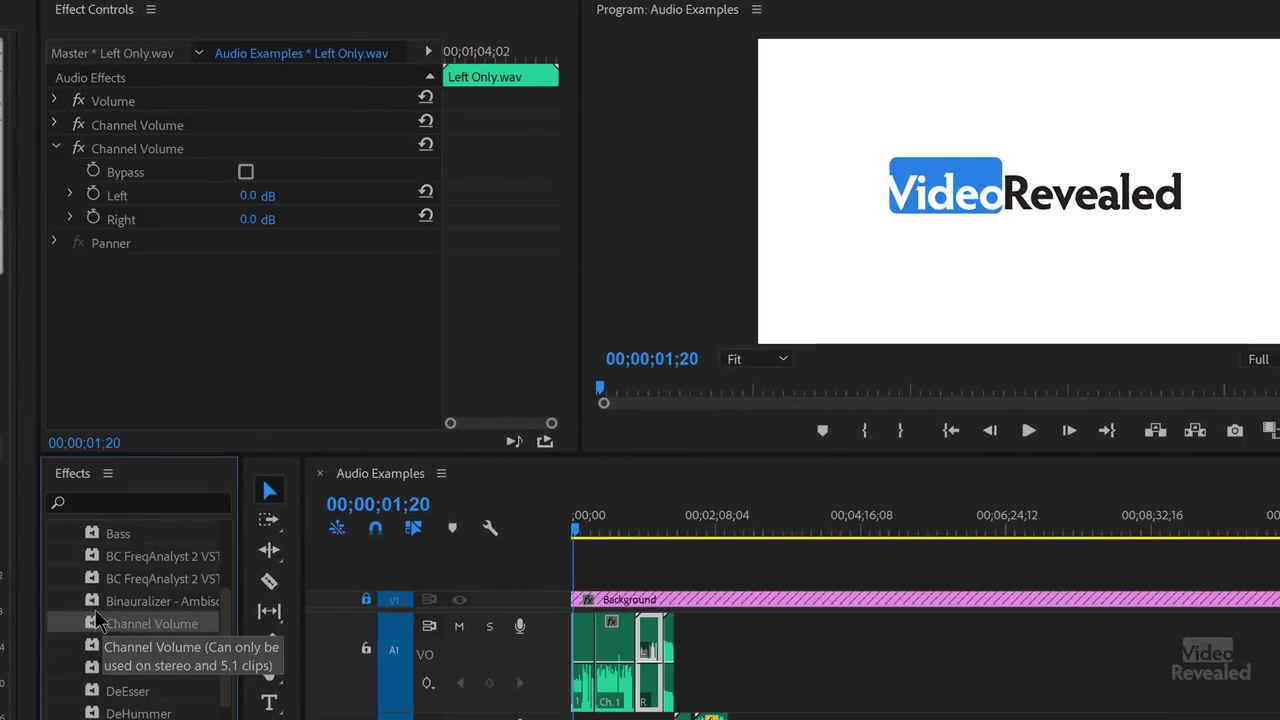
pyautogui.hotkey('ctrl', 'z')
# Apply Channel Volume from the Effects panel to the VO clip at 00;01;08;20
pyautogui.click(583, 645)
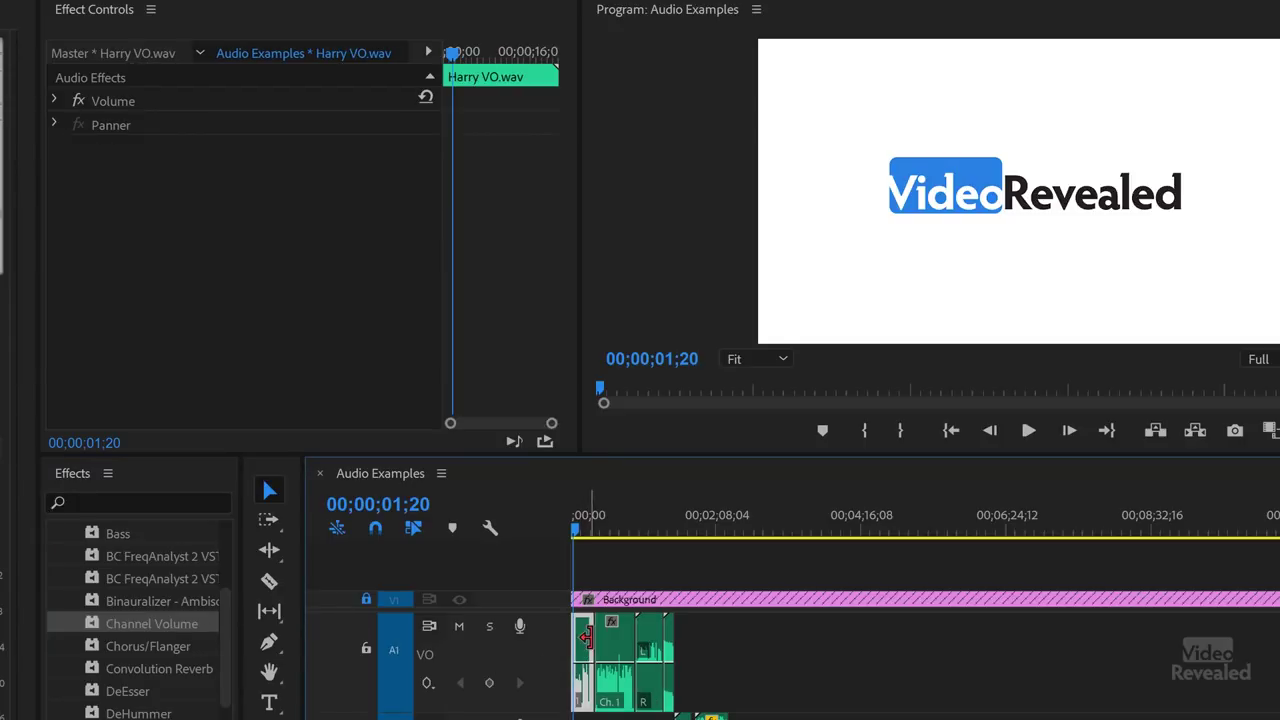
pyautogui.click(620, 652)
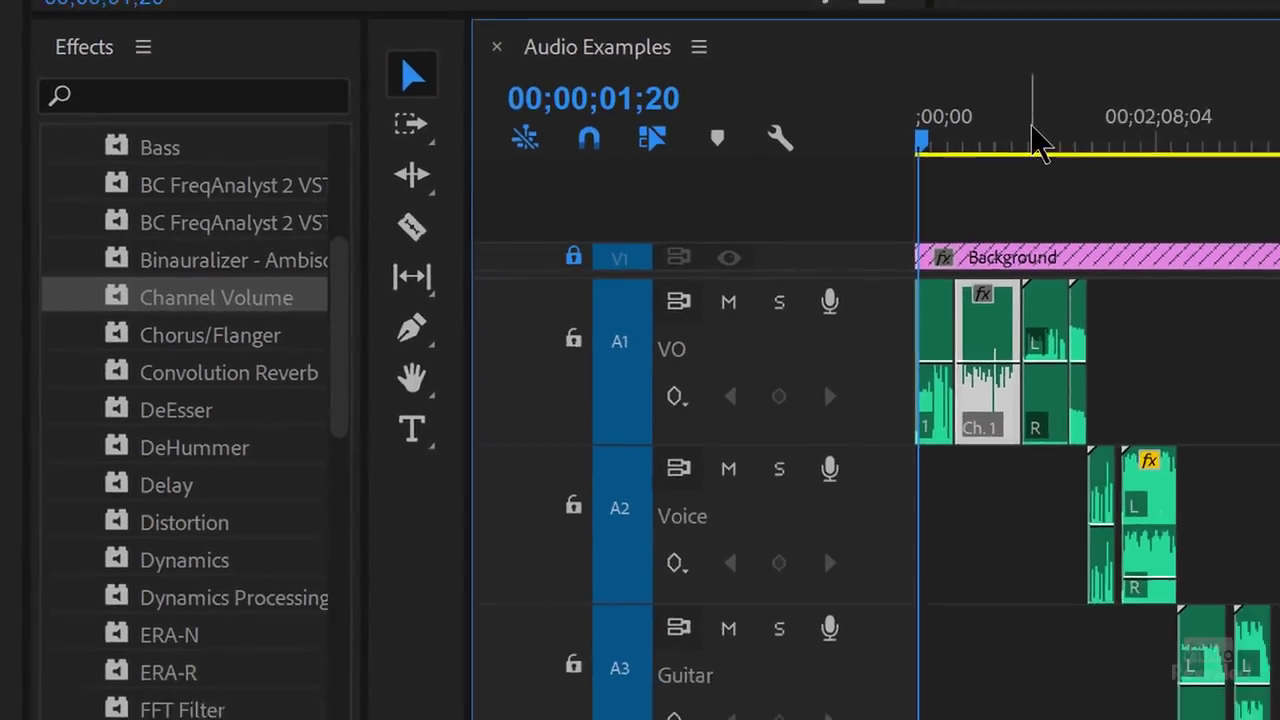
pyautogui.moveTo(1238, 118); pyautogui.dragTo(1260, 133)
pyautogui.moveTo(96, 288); pyautogui.dragTo(842, 316)
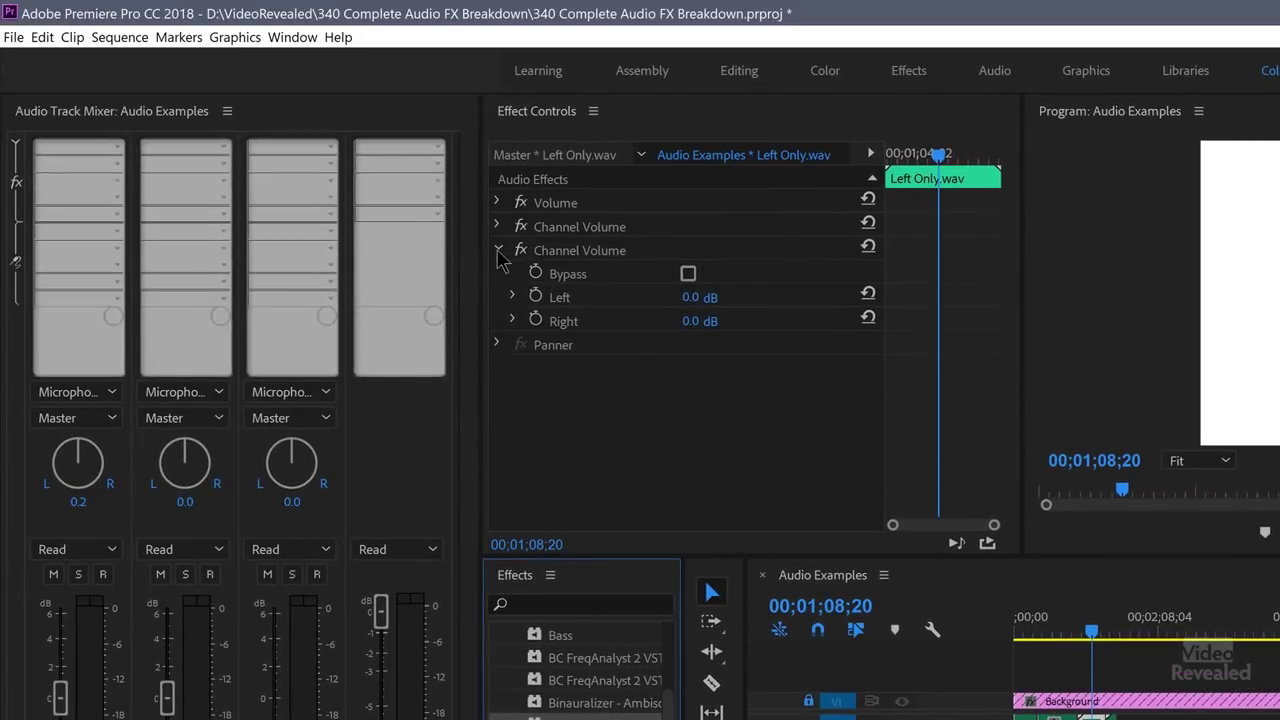
# Delete the duplicate Channel Volume in Effect Controls and return to the sequence start
pyautogui.click(497, 250)
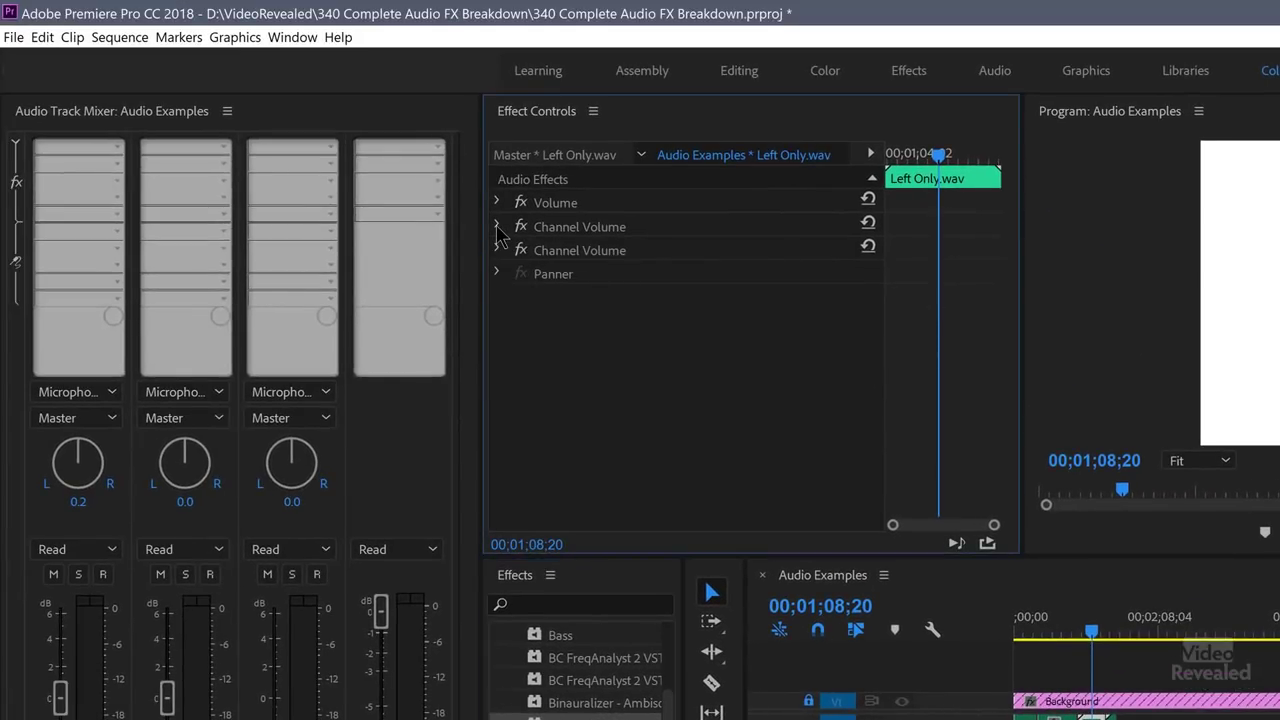
pyautogui.click(497, 226)
pyautogui.click(497, 227)
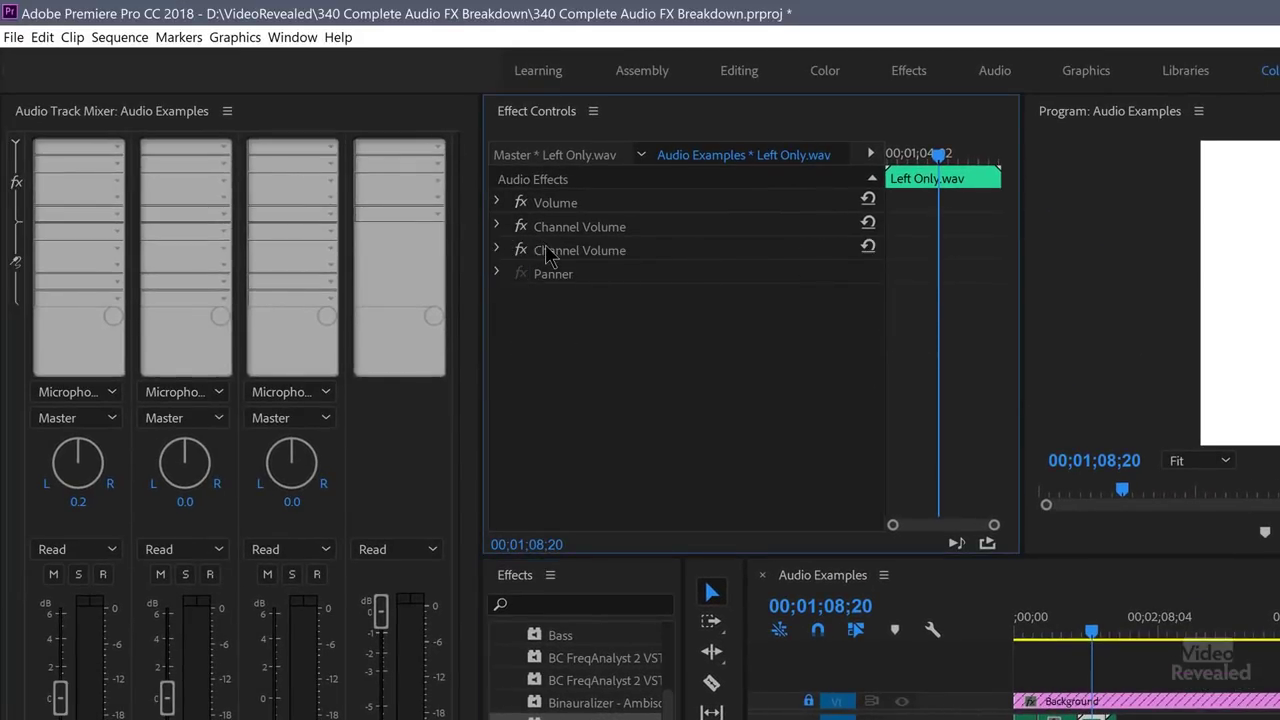
pyautogui.click(548, 252)
pyautogui.press('Delete')
pyautogui.click(990, 645)
pyautogui.press('Home')
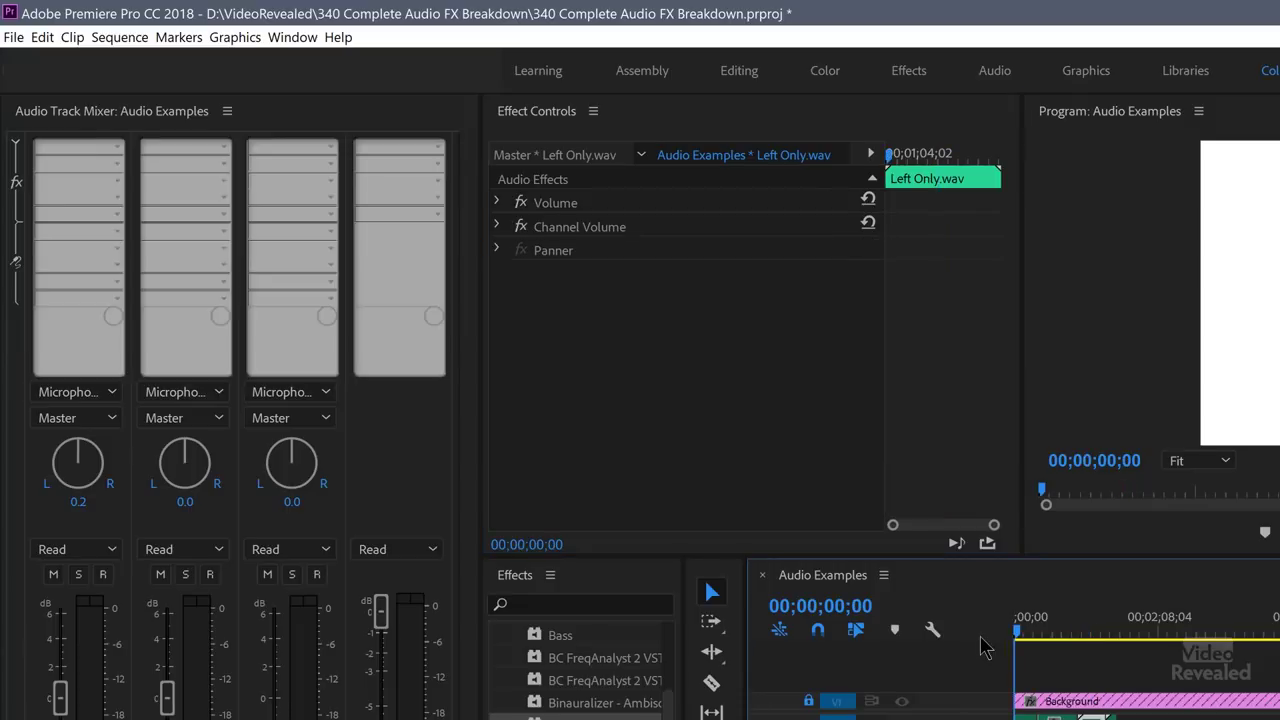
# Insert DeEsser in the VO track's first mixer slot and open its editor
pyautogui.click(1072, 678)
pyautogui.moveTo(1035, 617); pyautogui.dragTo(890, 605)
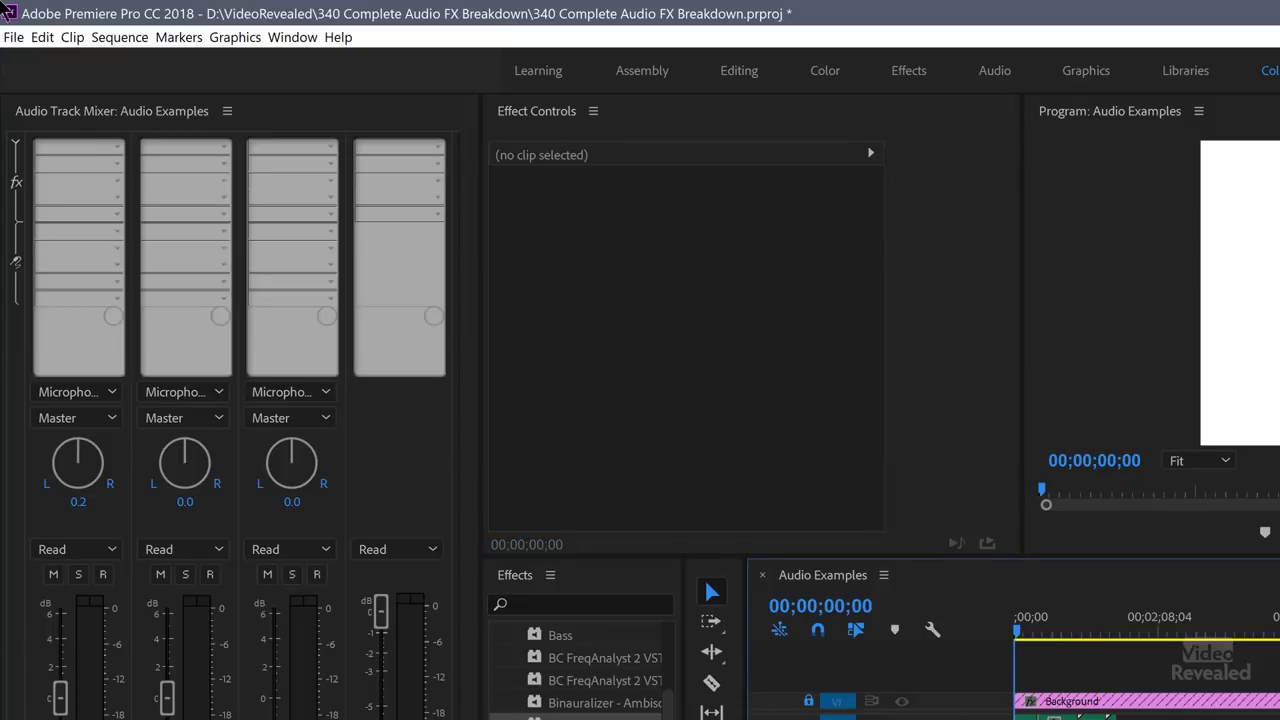
pyautogui.click(118, 147)
pyautogui.moveTo(130, 190)
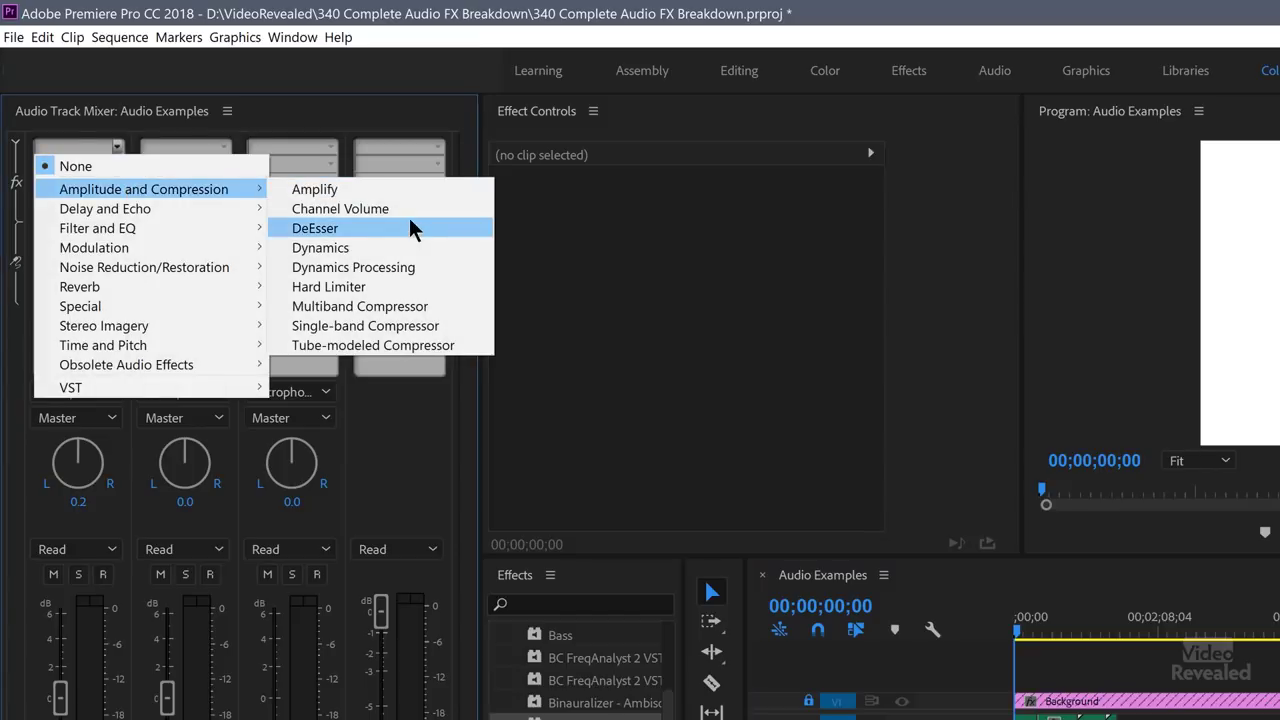
pyautogui.click(376, 238)
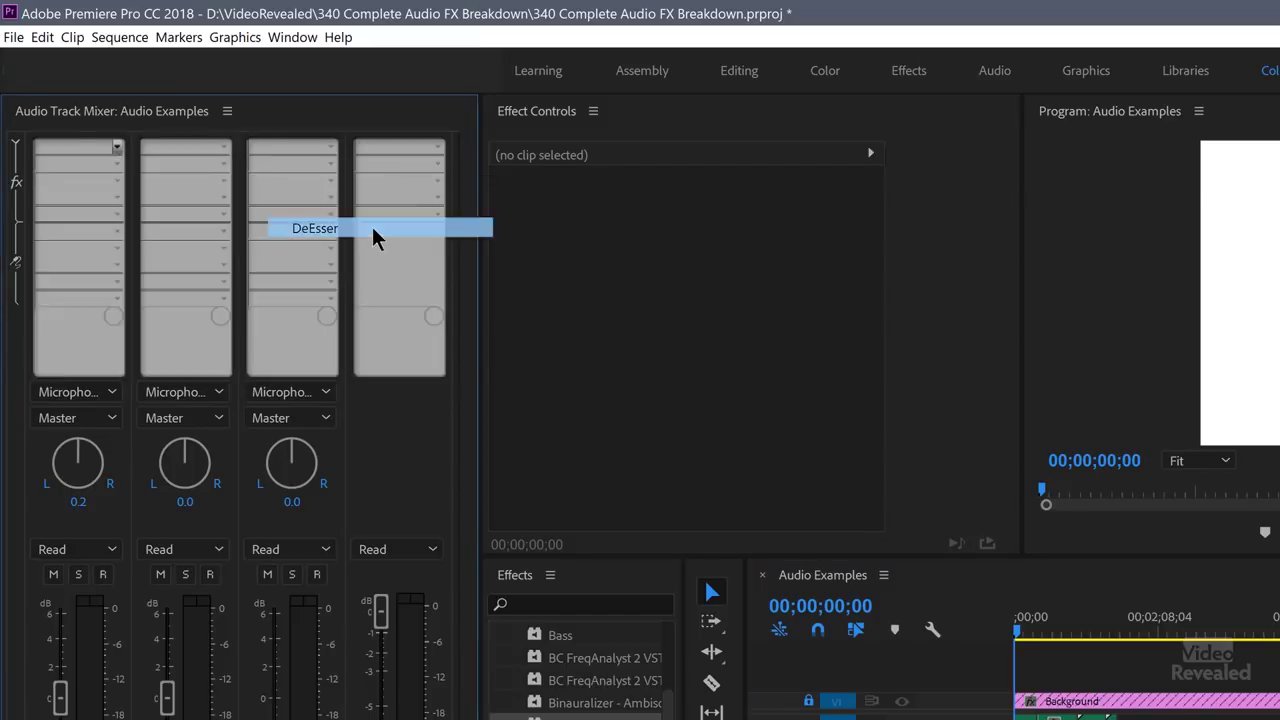
pyautogui.doubleClick(90, 150)
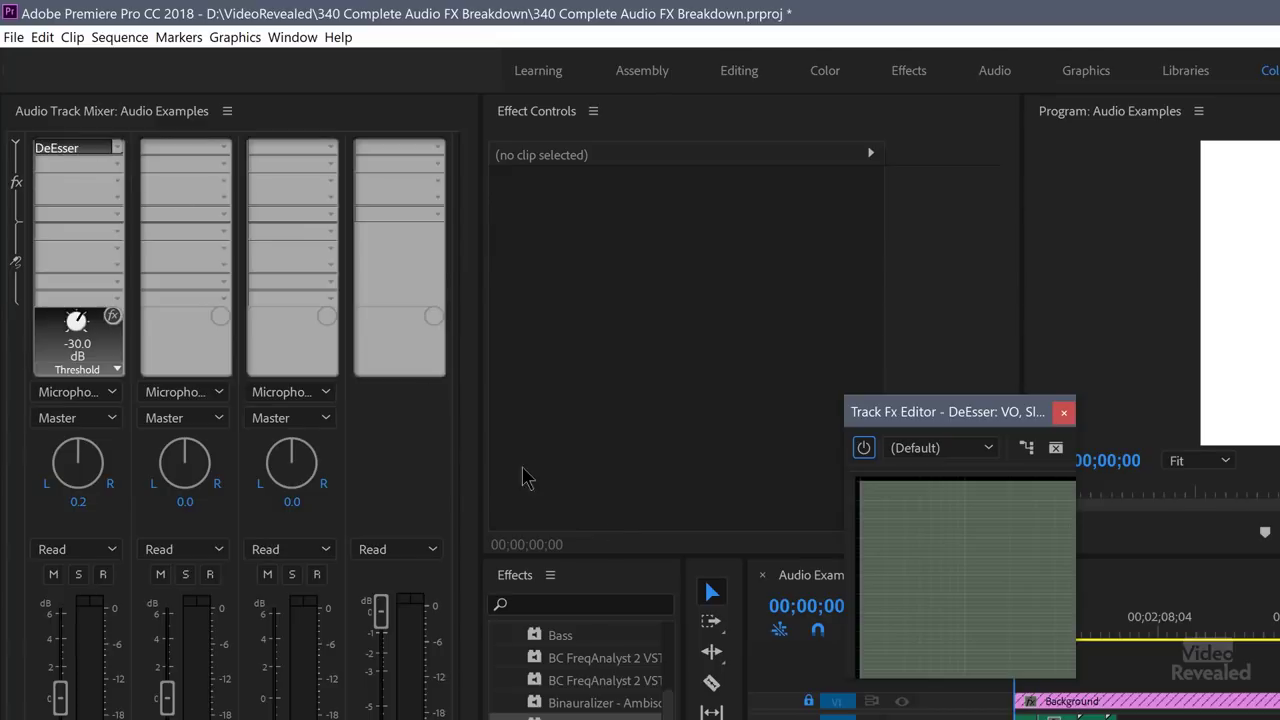
# Enlarge the DeEsser editor and apply the Male Voice DeSher preset during playback
pyautogui.moveTo(1078, 682); pyautogui.dragTo(1279, 719)
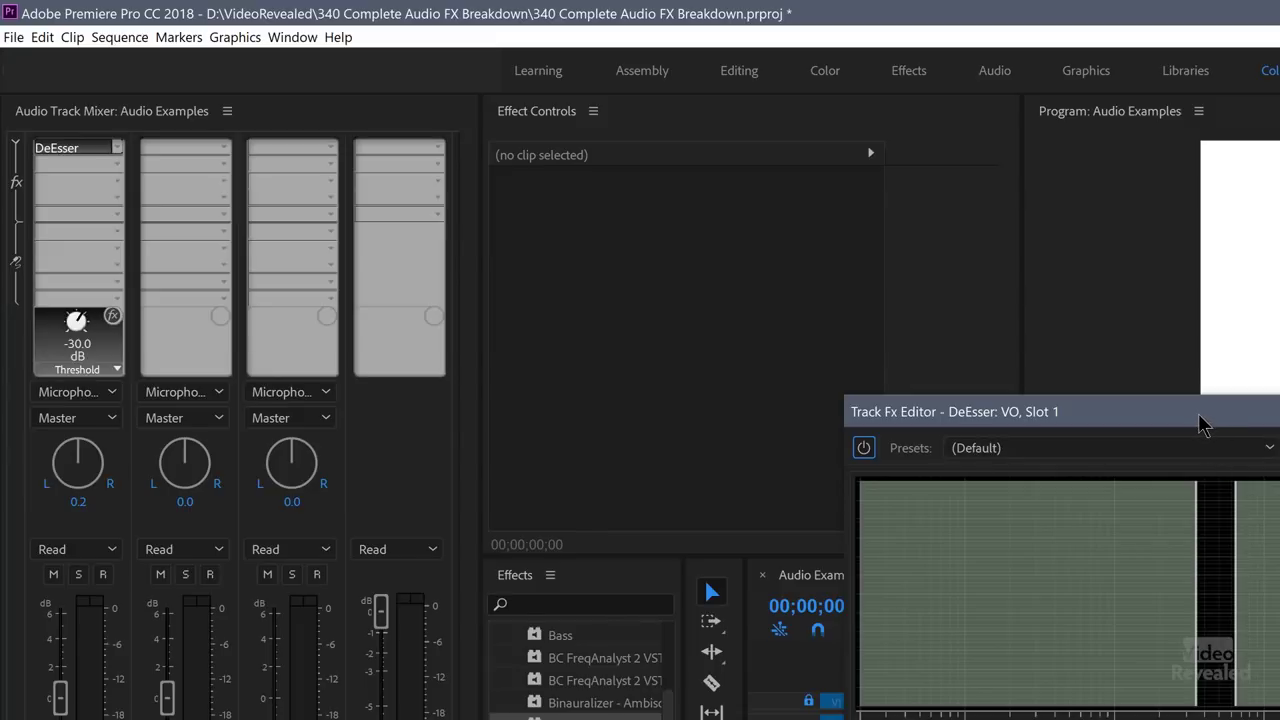
pyautogui.moveTo(1240, 411); pyautogui.dragTo(1043, 117)
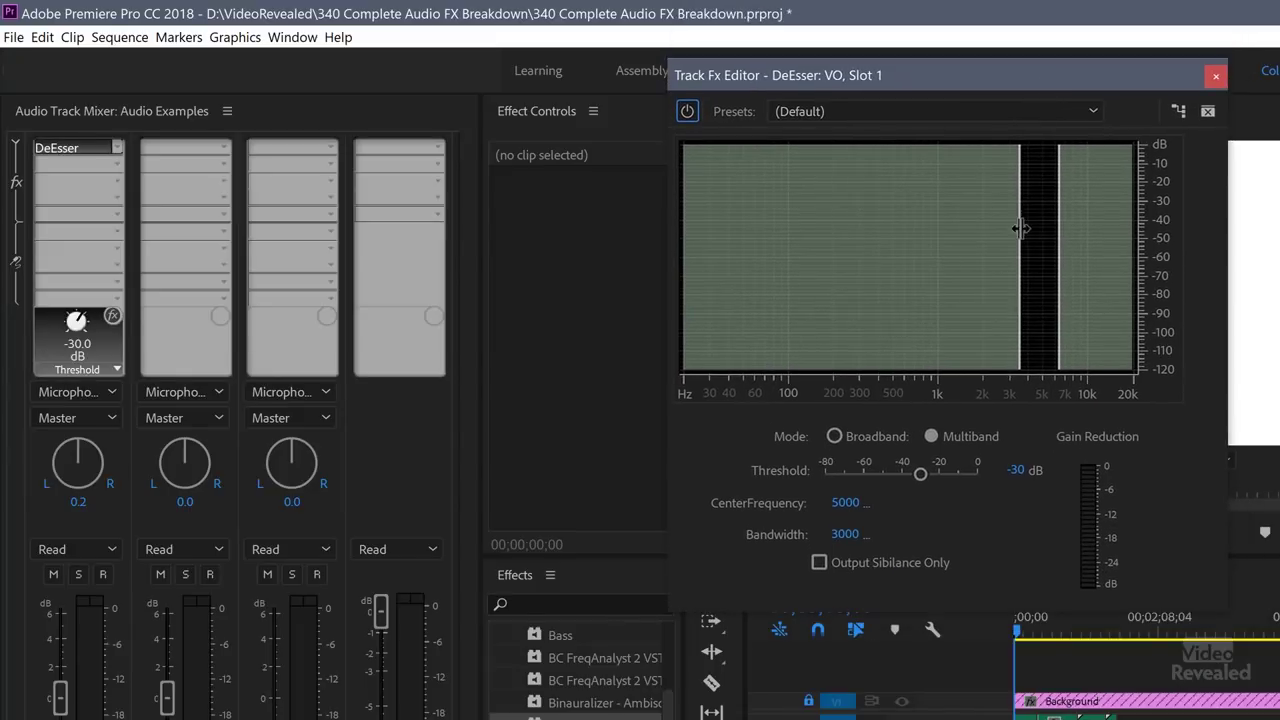
pyautogui.press('space')
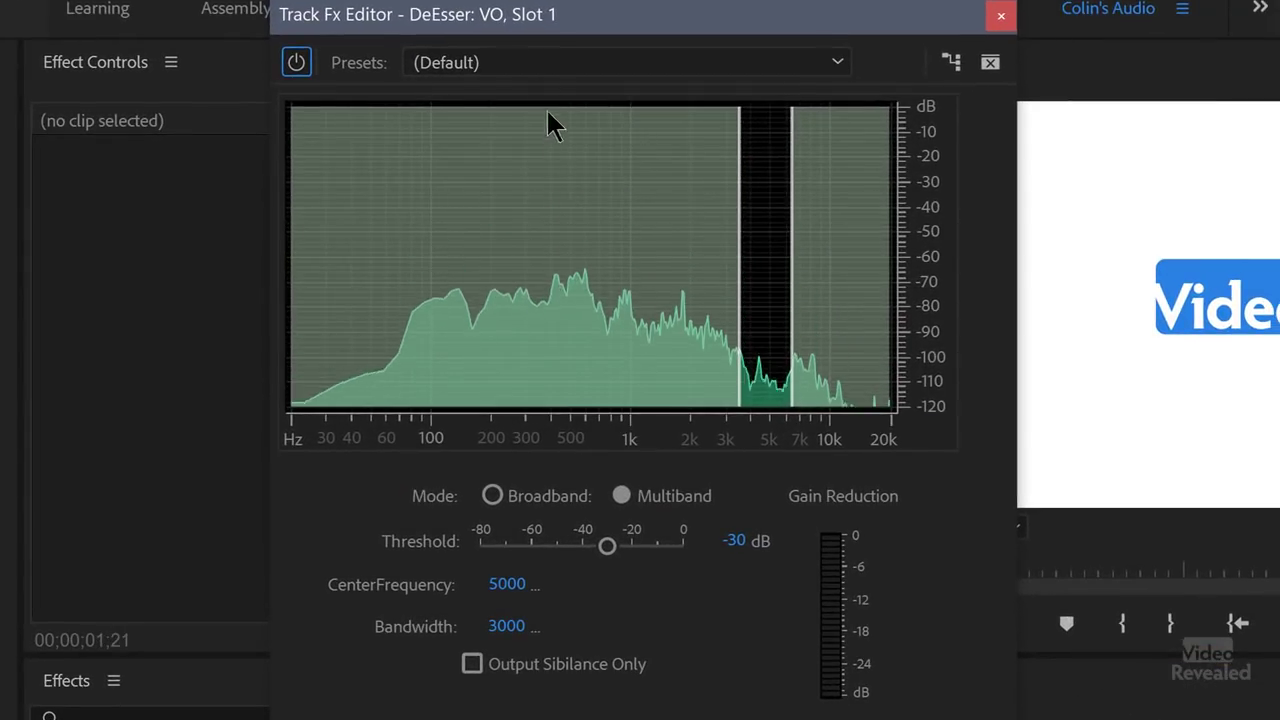
pyautogui.click(542, 66)
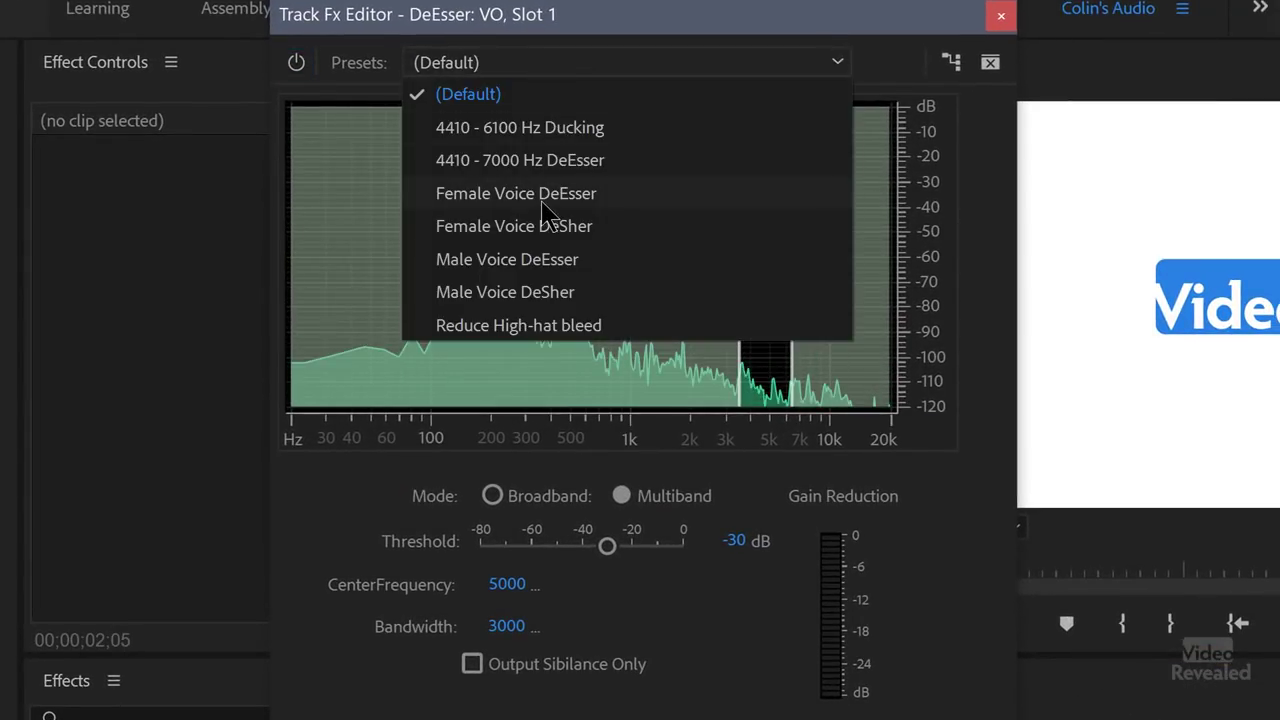
pyautogui.click(562, 291)
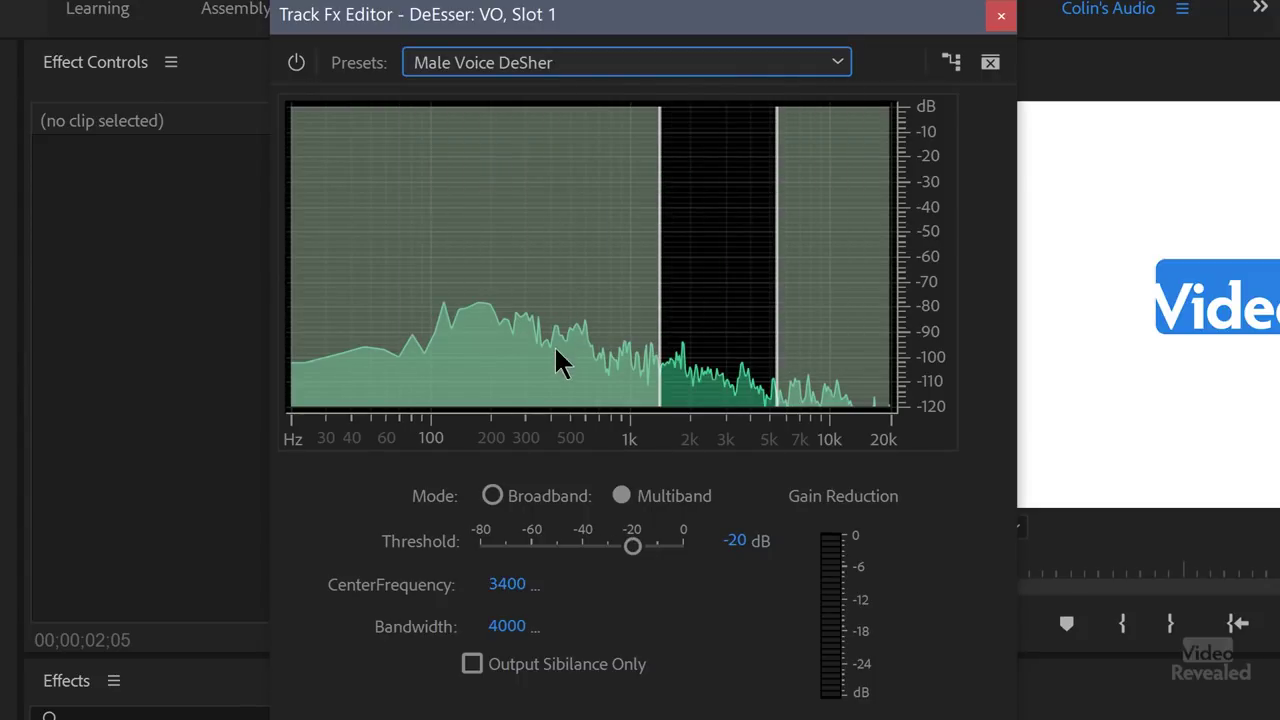
# Compare DeEsser bypassed and Output Sibilance Only, then close the editor
pyautogui.click(296, 64)
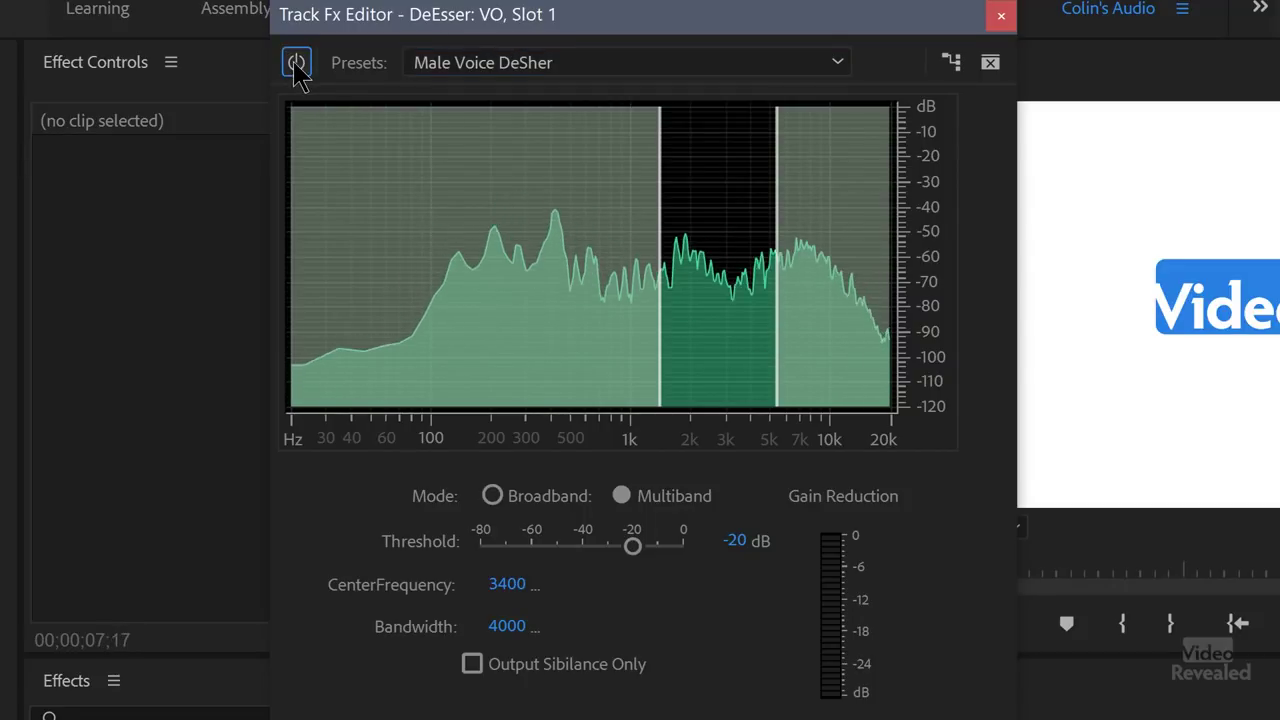
pyautogui.click(474, 666)
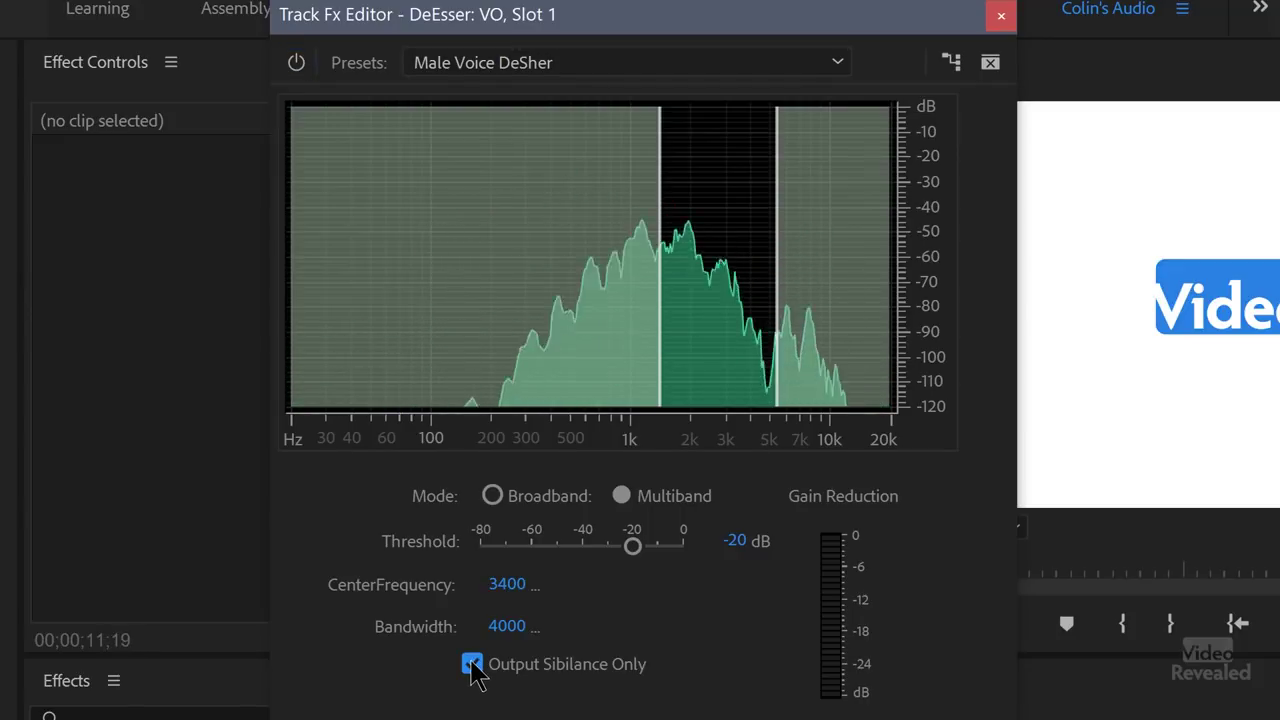
pyautogui.click(472, 665)
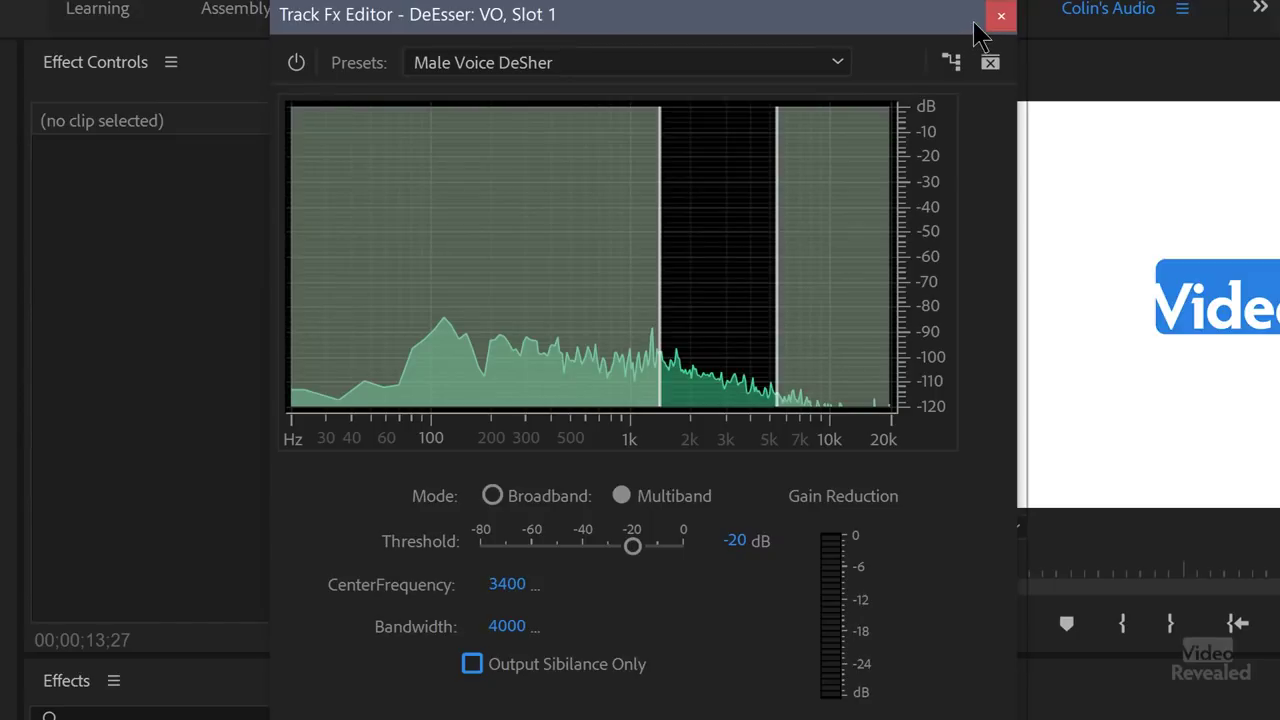
pyautogui.click(1000, 17)
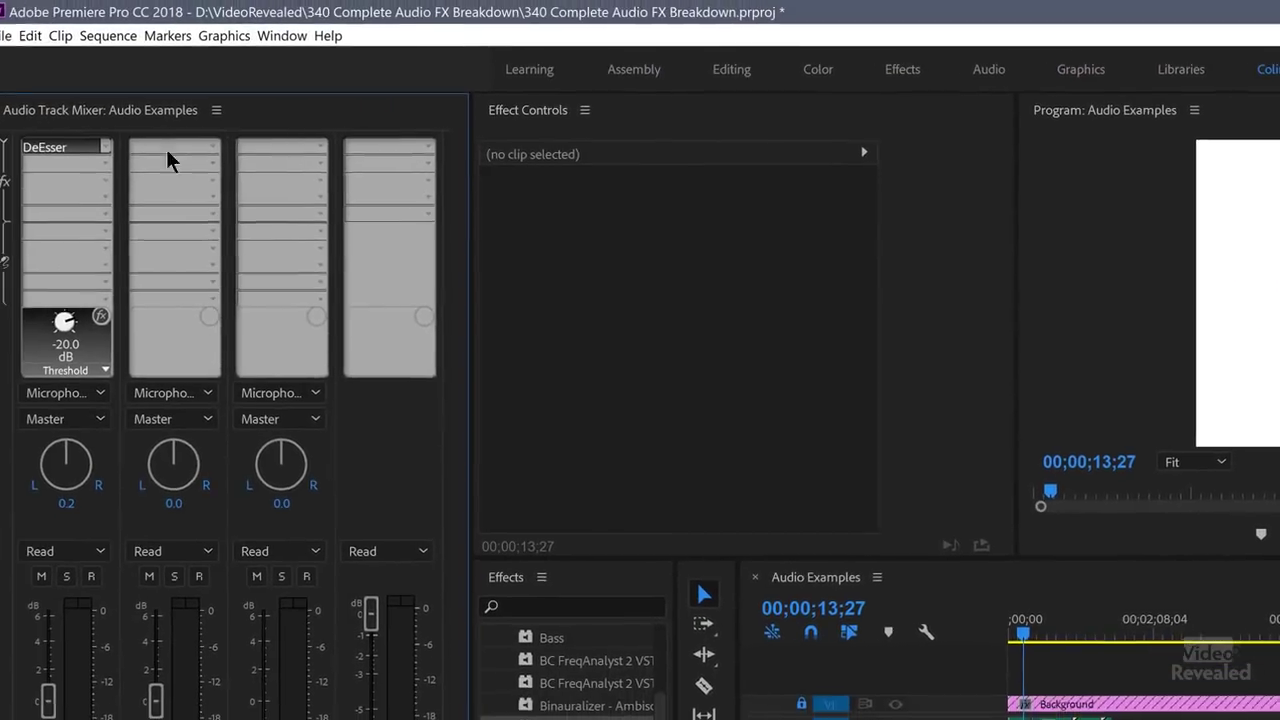
# Replace DeEsser with Dynamics on the VO track and open its enlarged editor
pyautogui.click(117, 148)
pyautogui.click(147, 189)
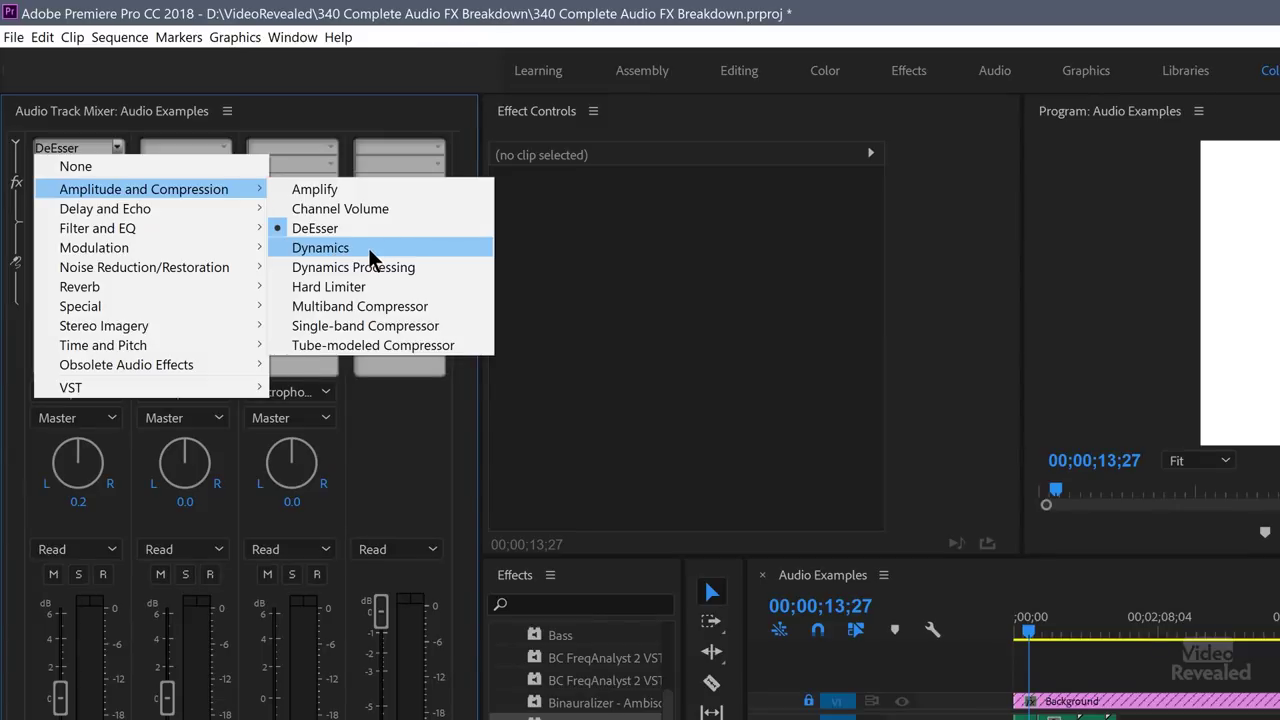
pyautogui.click(370, 252)
pyautogui.doubleClick(97, 152)
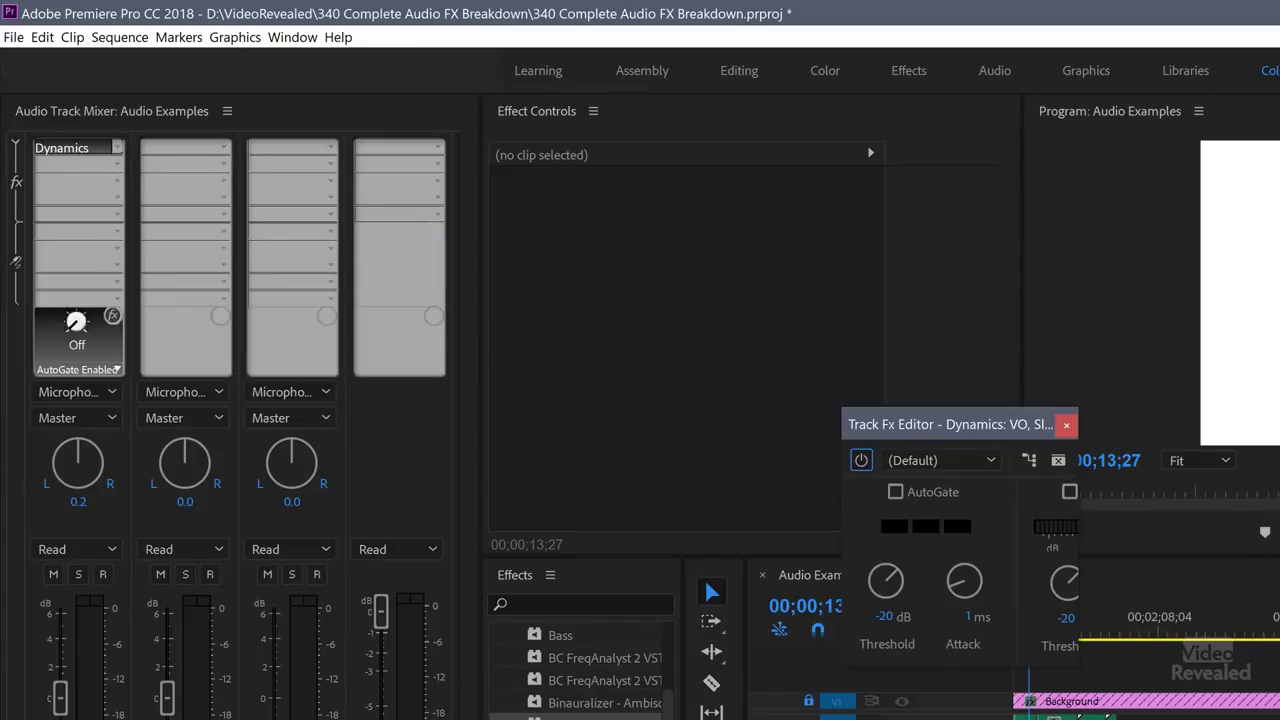
pyautogui.moveTo(1083, 668); pyautogui.dragTo(1279, 719)
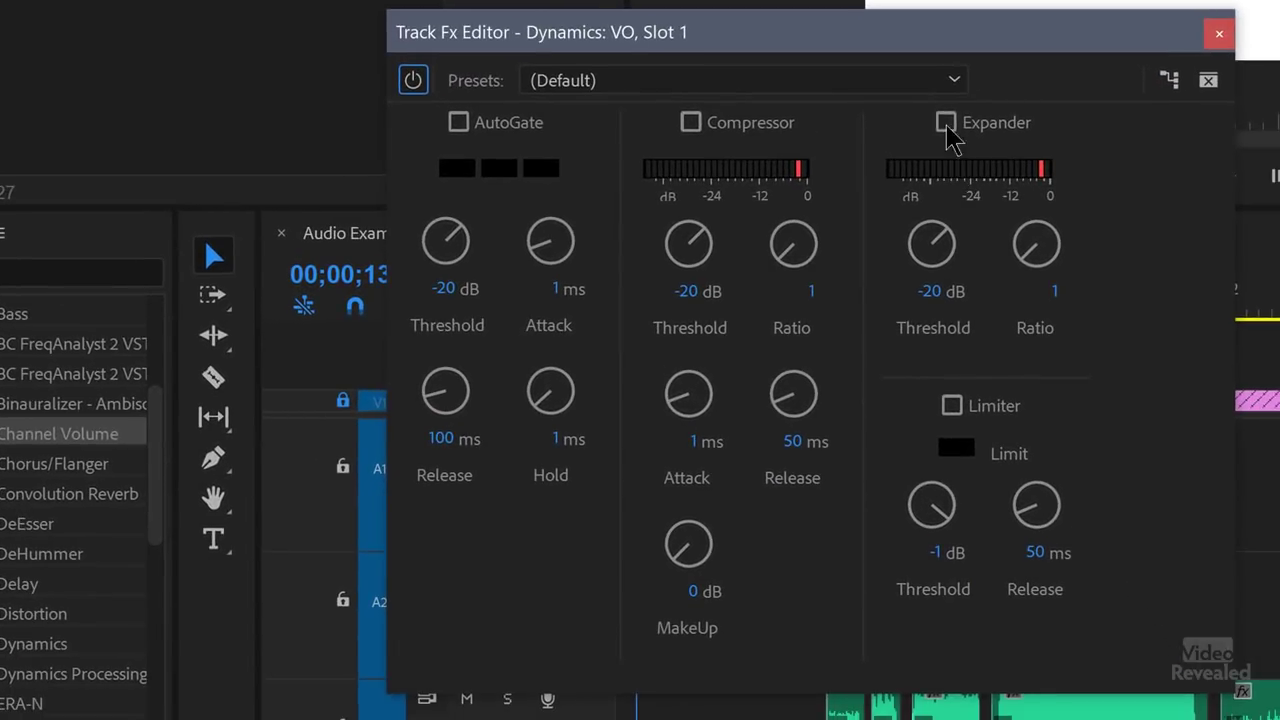
# Keep the Default Dynamics preset, toggle bypass, and close the editor
pyautogui.click(812, 92)
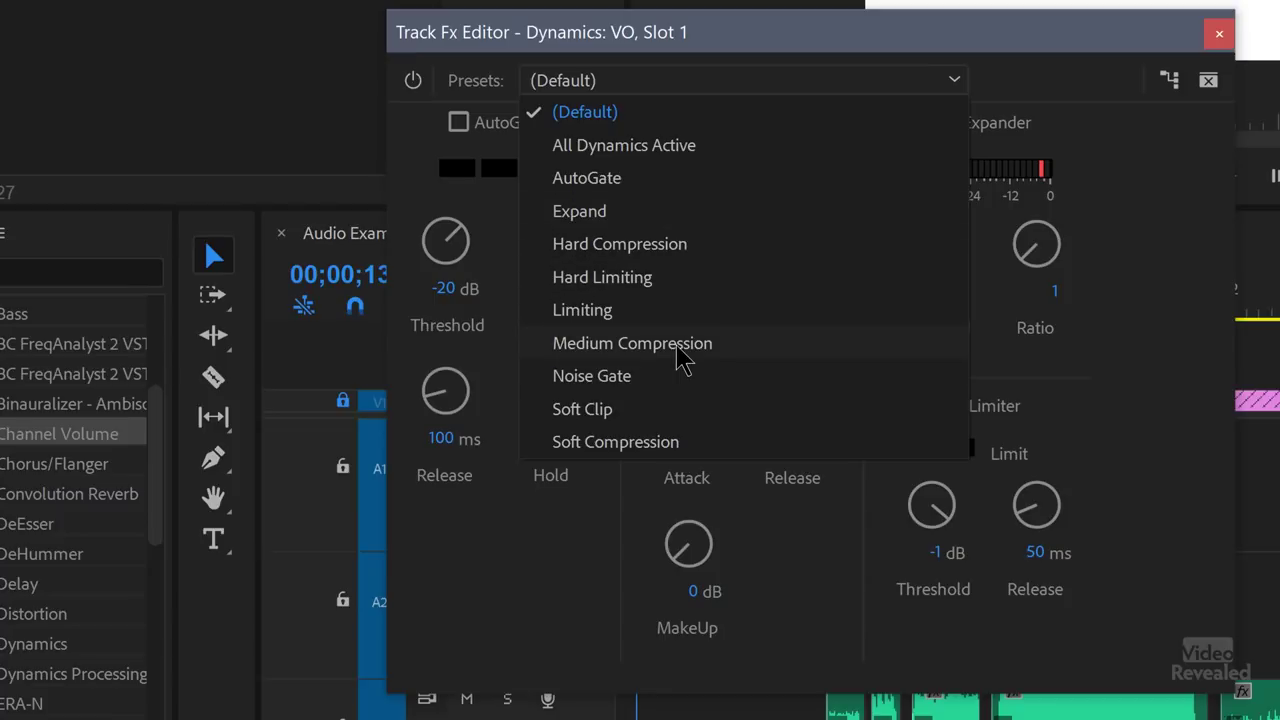
pyautogui.click(792, 50)
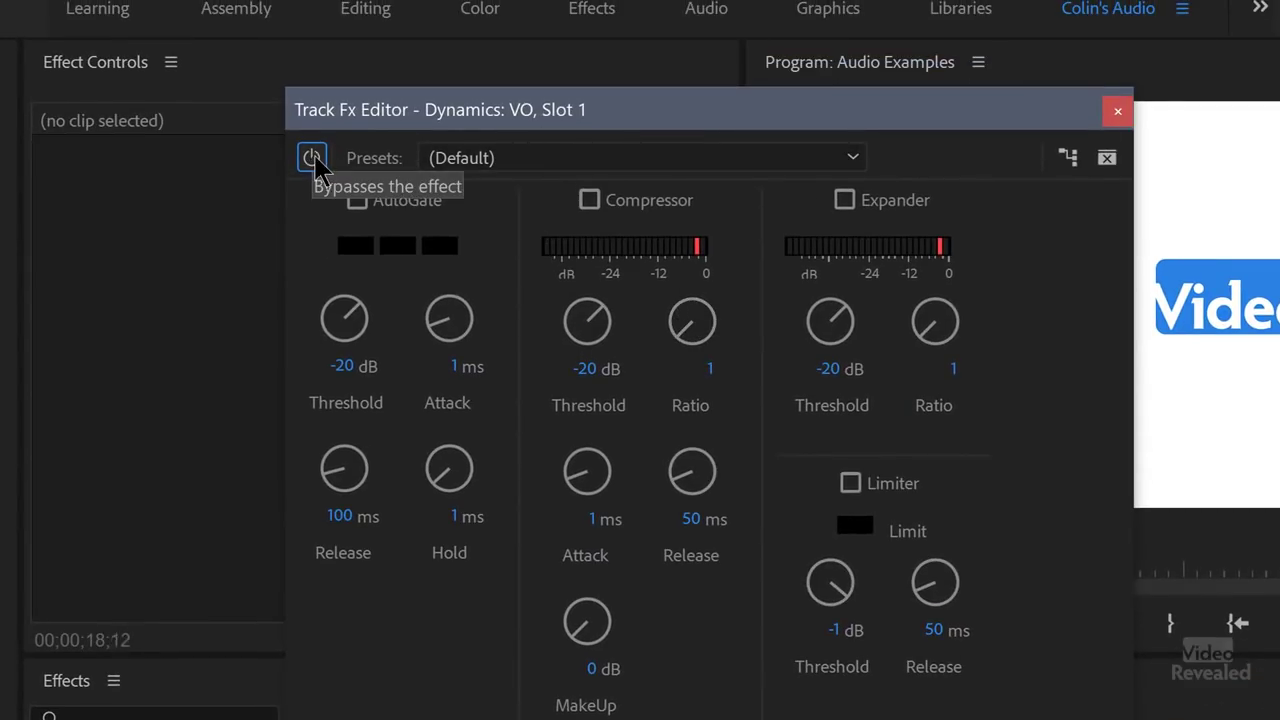
pyautogui.click(313, 160)
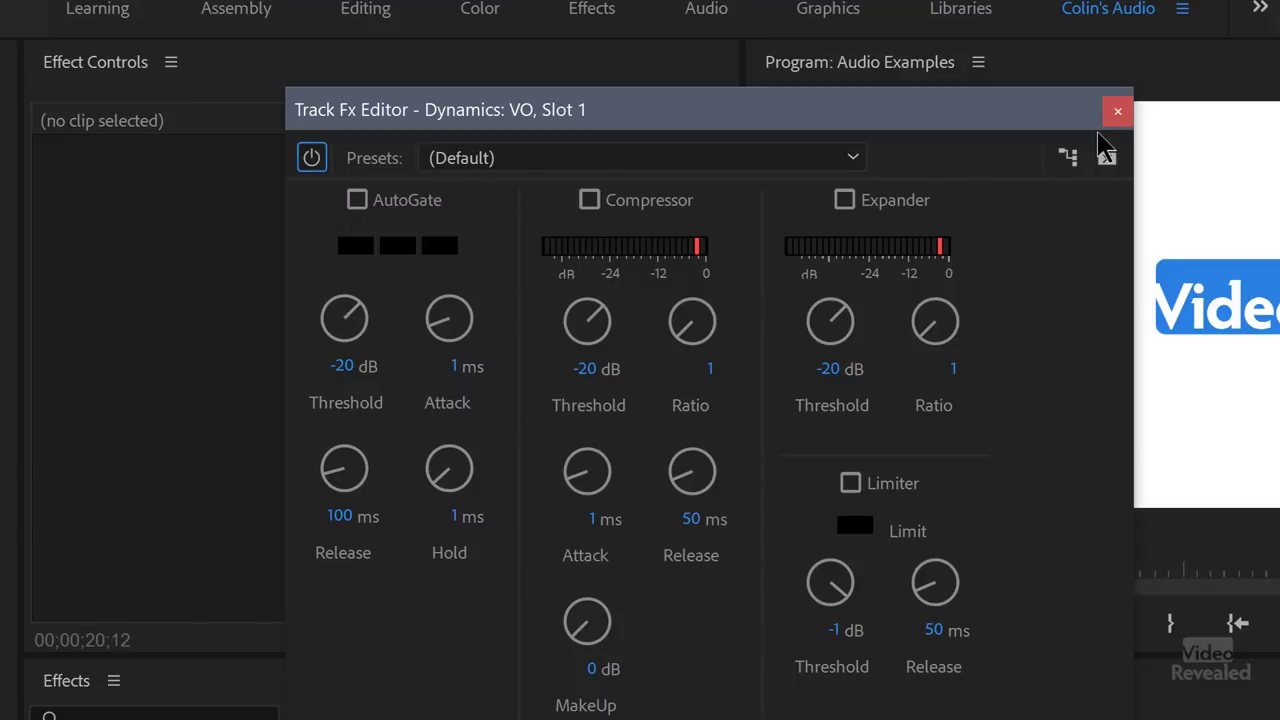
pyautogui.click(1117, 112)
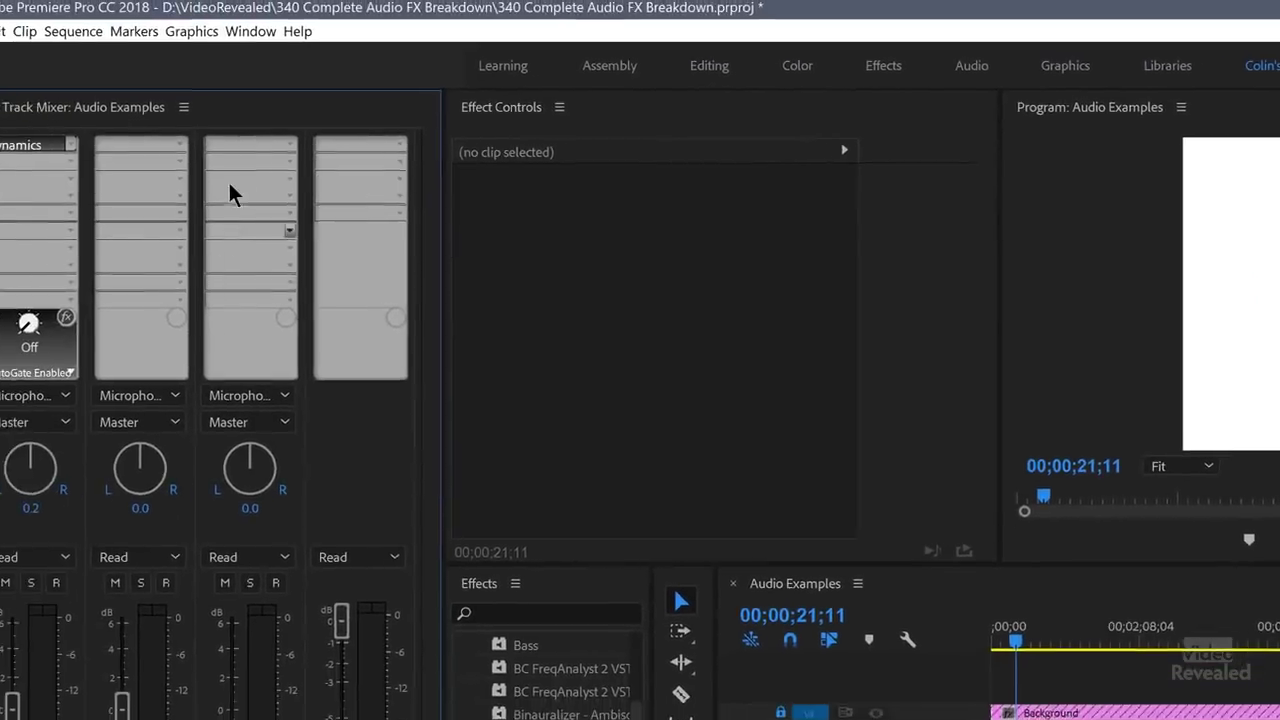
# Replace the VO slot's effect with Dynamics Processing and open its editor enlarged
pyautogui.click(113, 148)
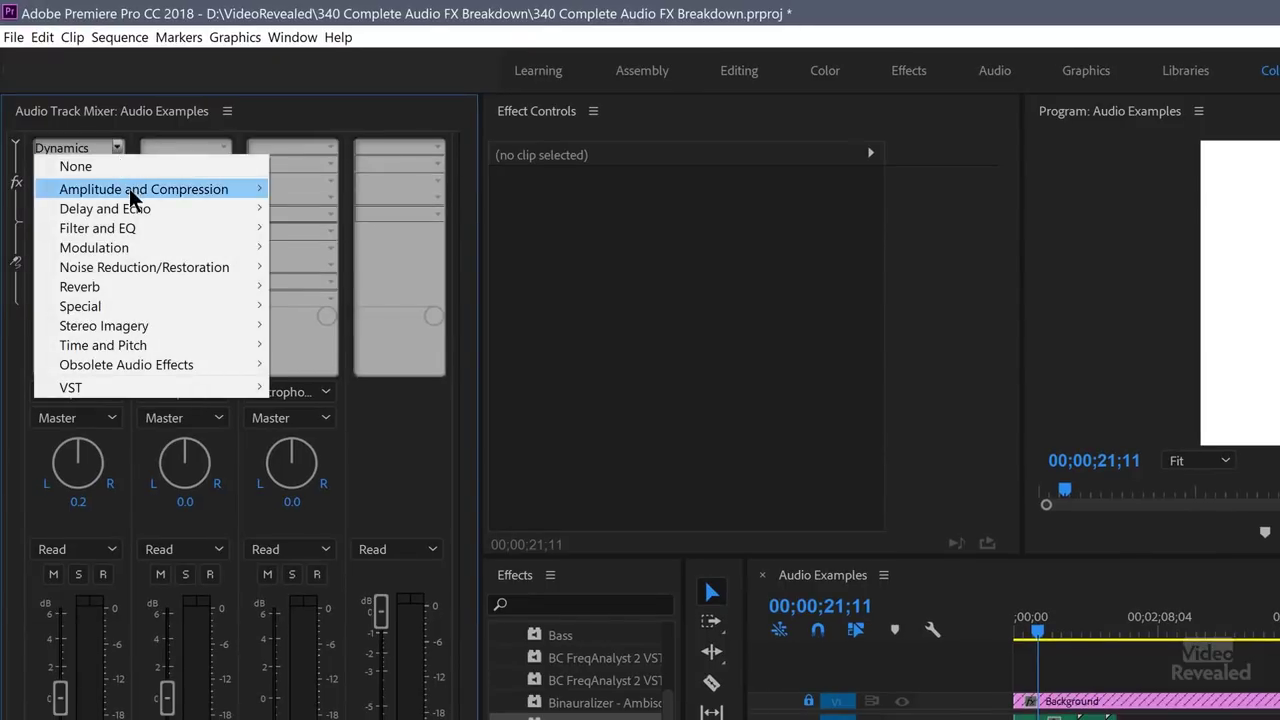
pyautogui.moveTo(134, 190)
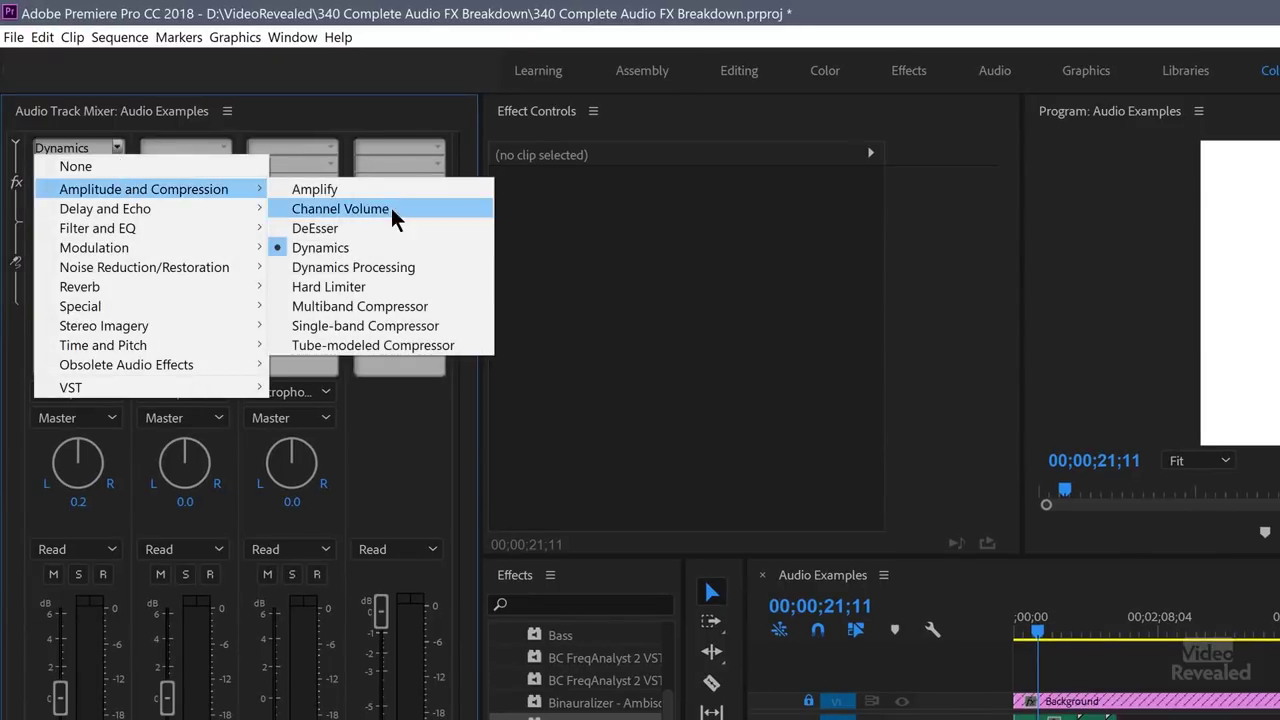
pyautogui.click(345, 267)
pyautogui.doubleClick(84, 160)
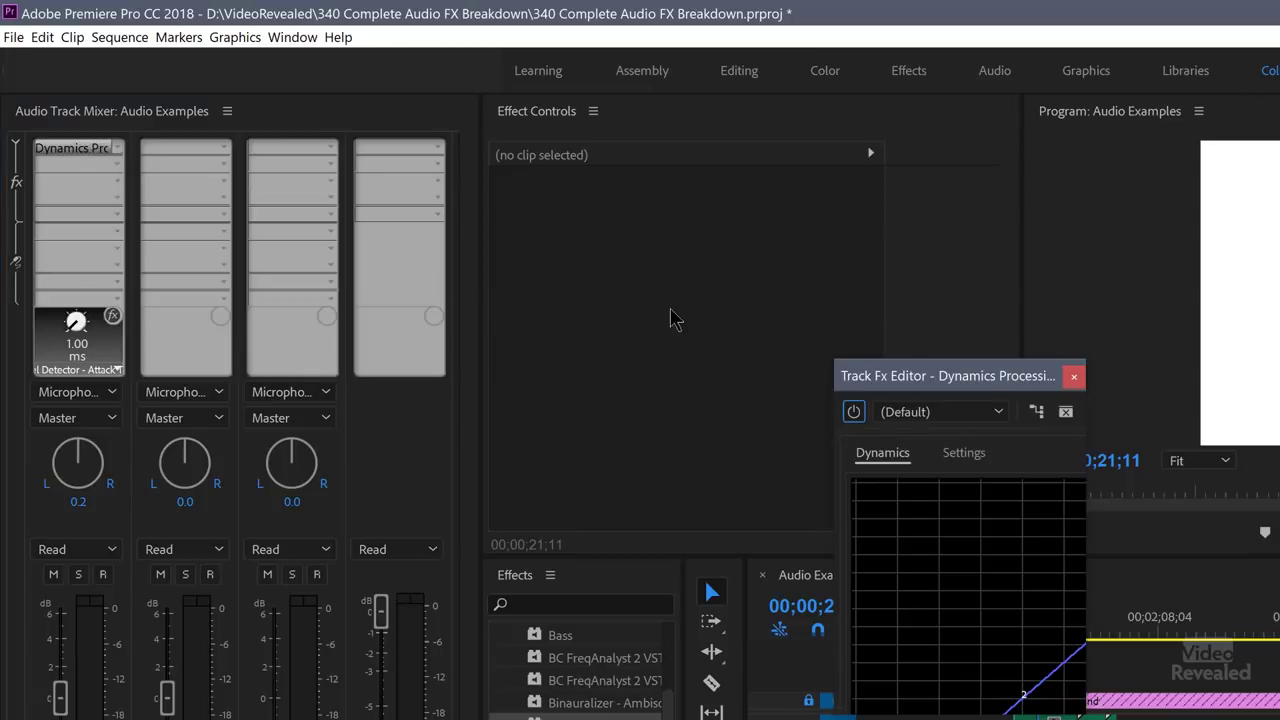
pyautogui.moveTo(990, 395); pyautogui.dragTo(786, 90)
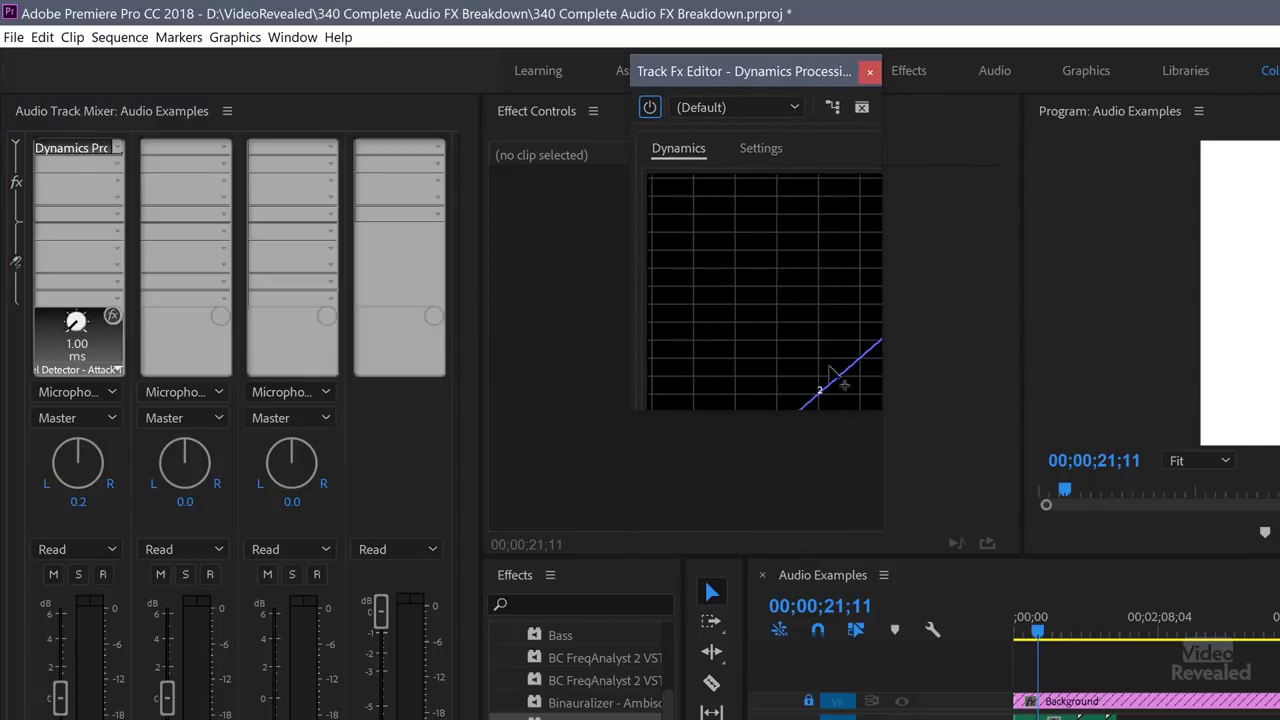
pyautogui.moveTo(878, 416); pyautogui.dragTo(1236, 719)
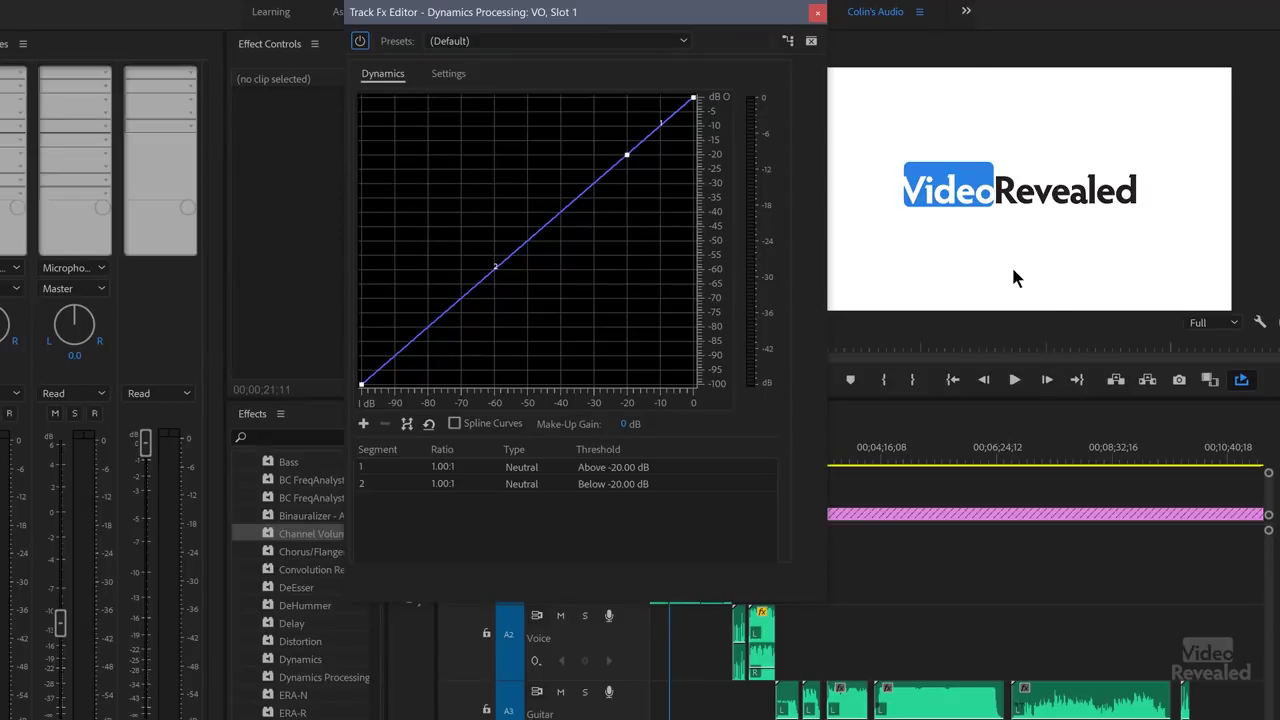
# Apply the Soft Limit -12dB preset and show its attack, release and gain settings
pyautogui.click(529, 38)
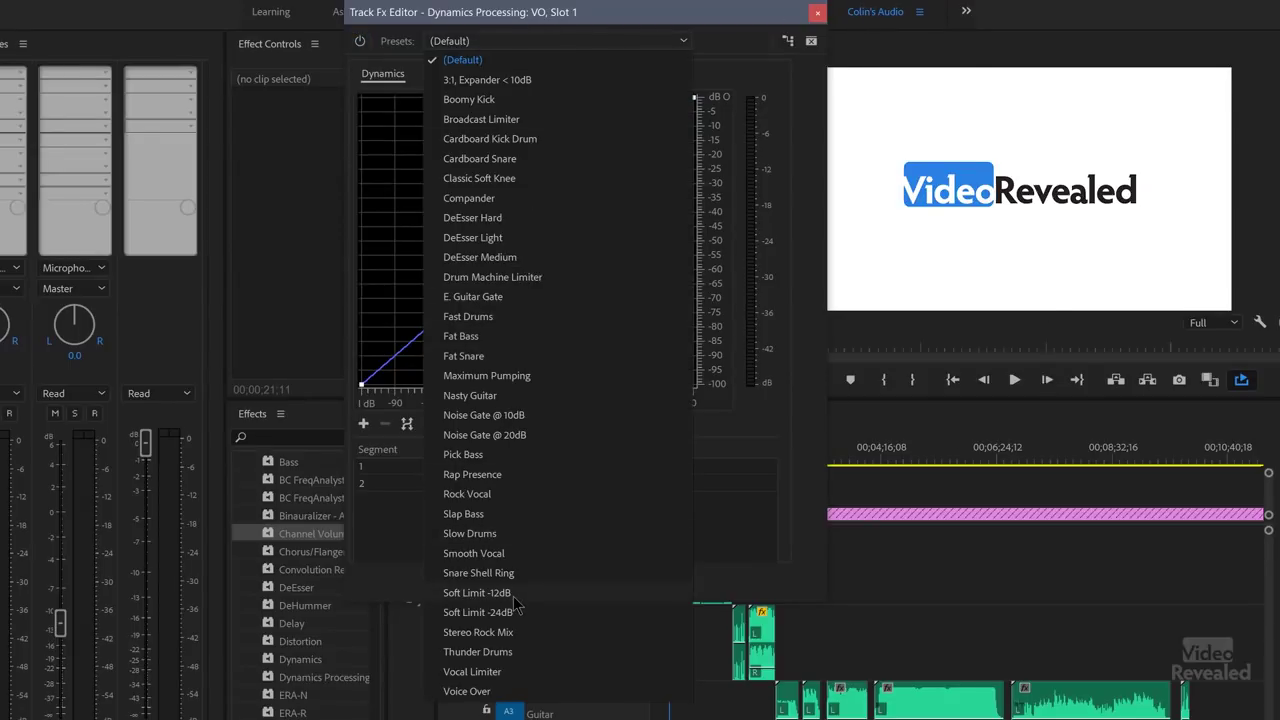
pyautogui.click(478, 592)
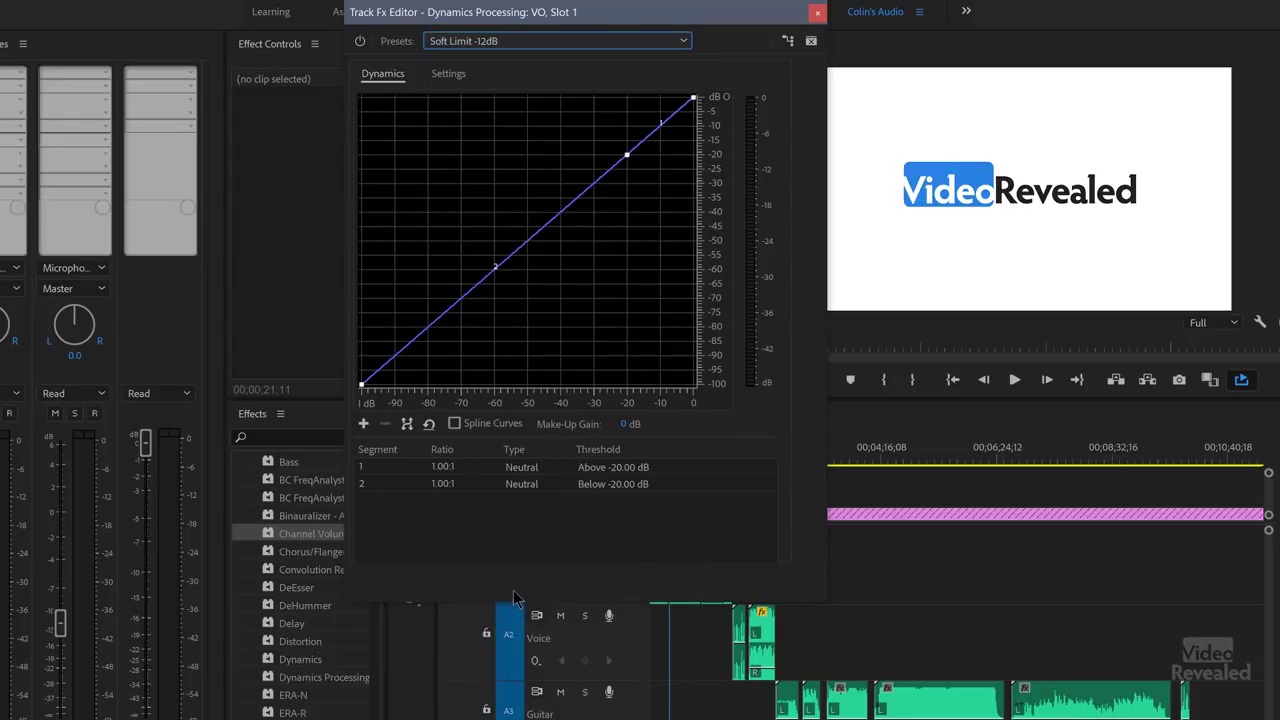
pyautogui.click(455, 78)
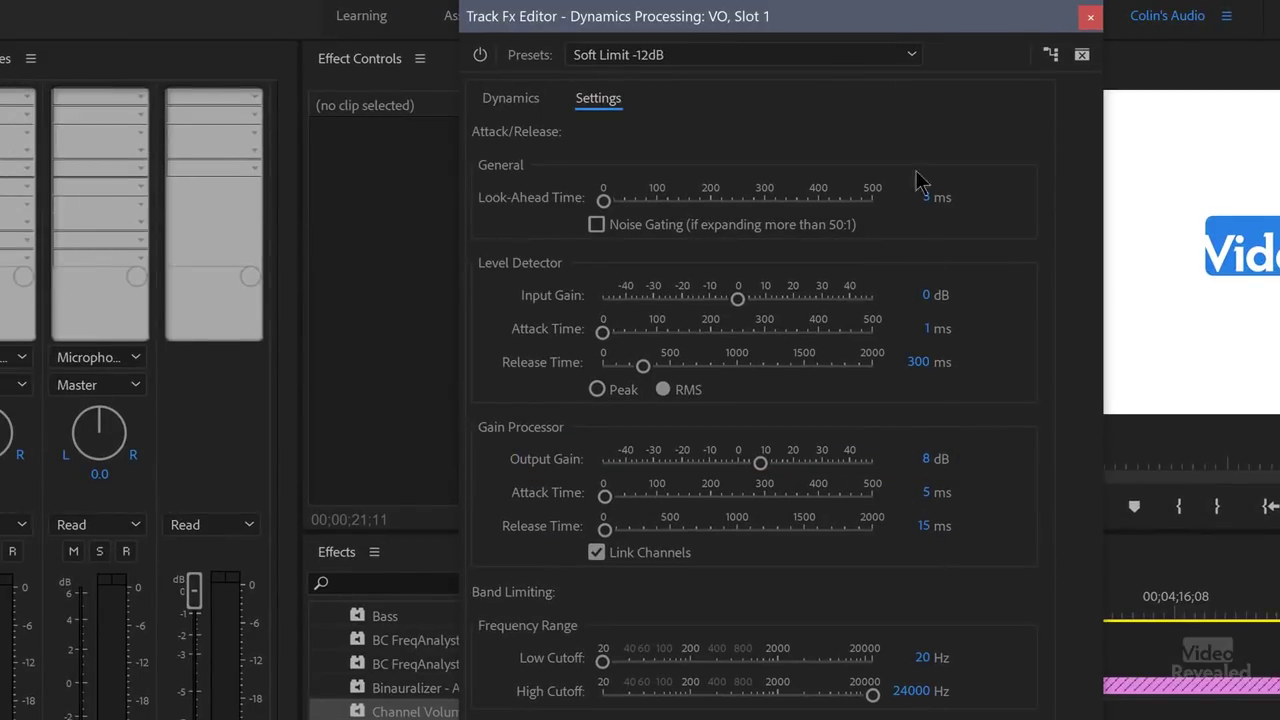
# Keep the Soft Limit -12dB preset and return to the Dynamics compression curve view
pyautogui.click(672, 58)
pyautogui.click(660, 37)
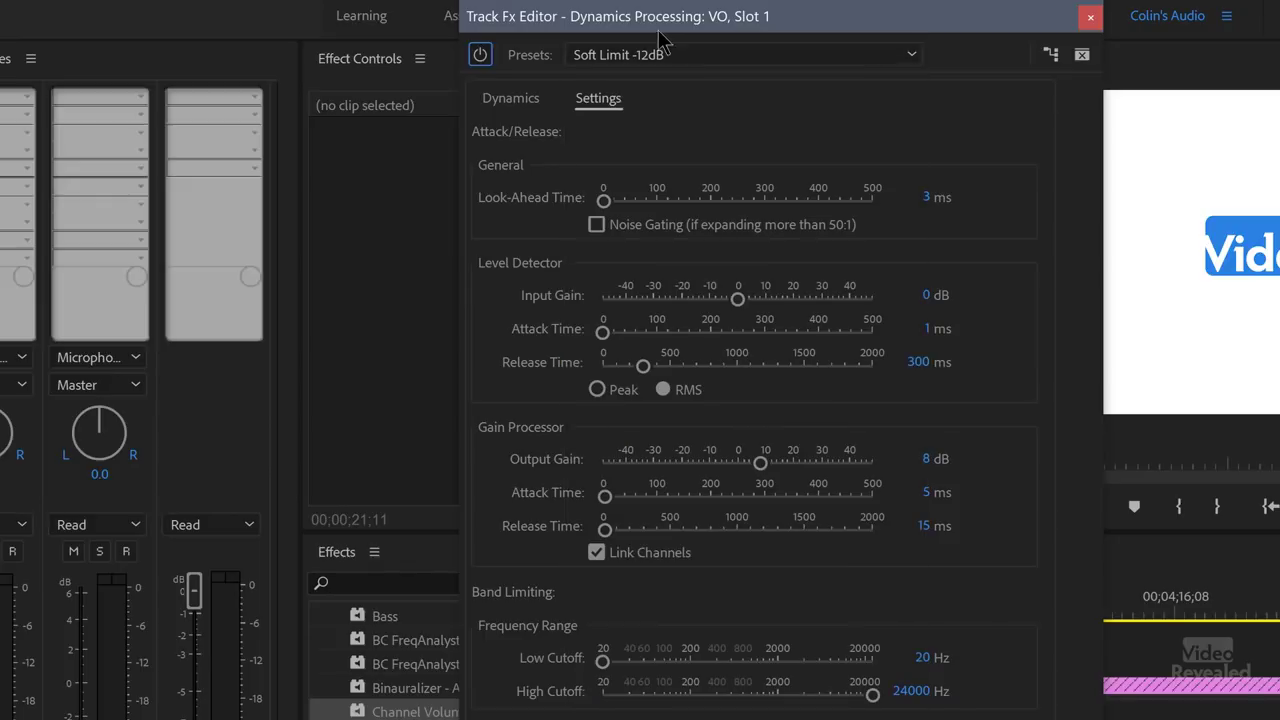
pyautogui.click(511, 98)
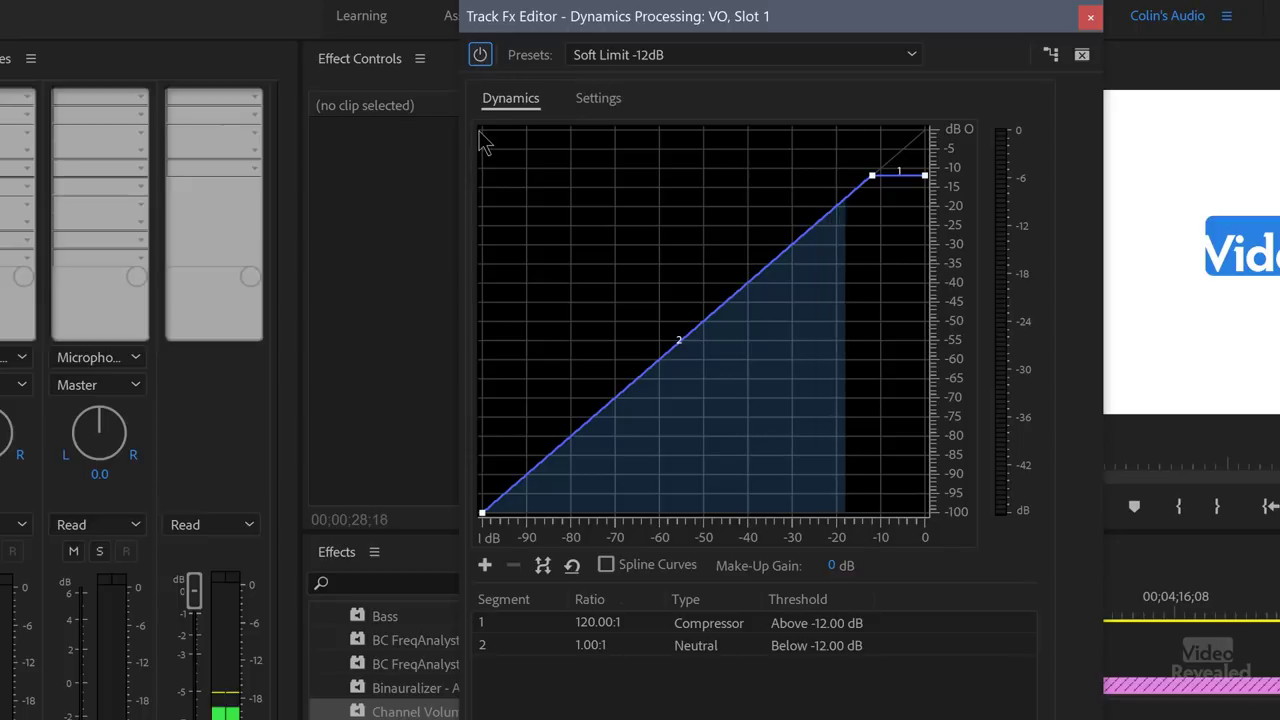
# Bypass Dynamics Processing to compare, close its editor, and list slot 1's effect categories
pyautogui.click(480, 55)
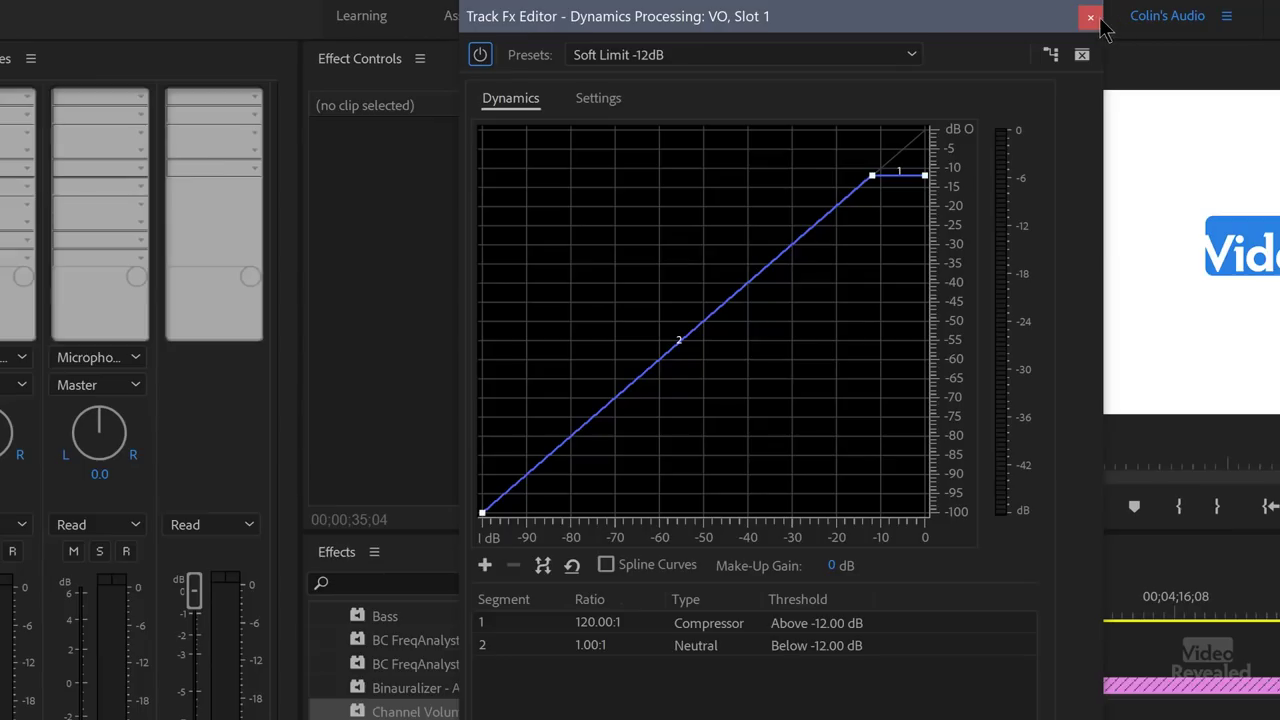
pyautogui.click(1090, 17)
pyautogui.click(2, 98)
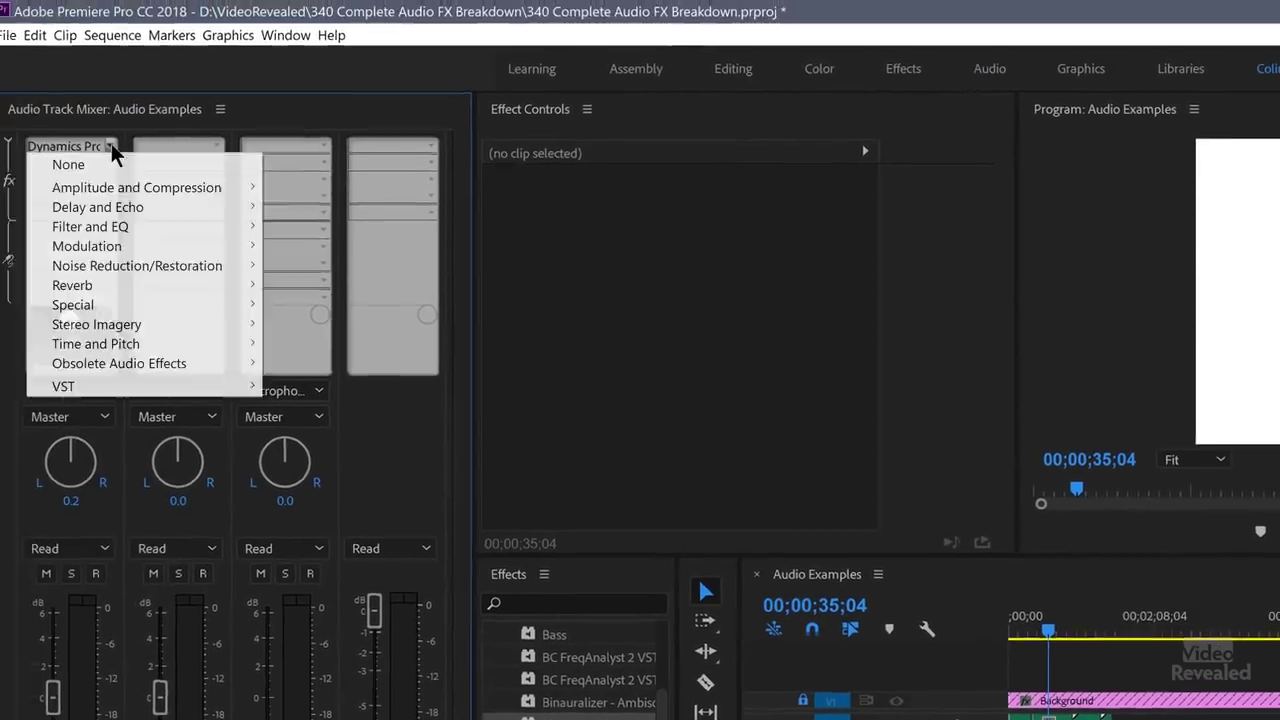
# Replace slot 1's effect with Hard Limiter and open its editor, moved up and enlarged
pyautogui.moveTo(140, 188)
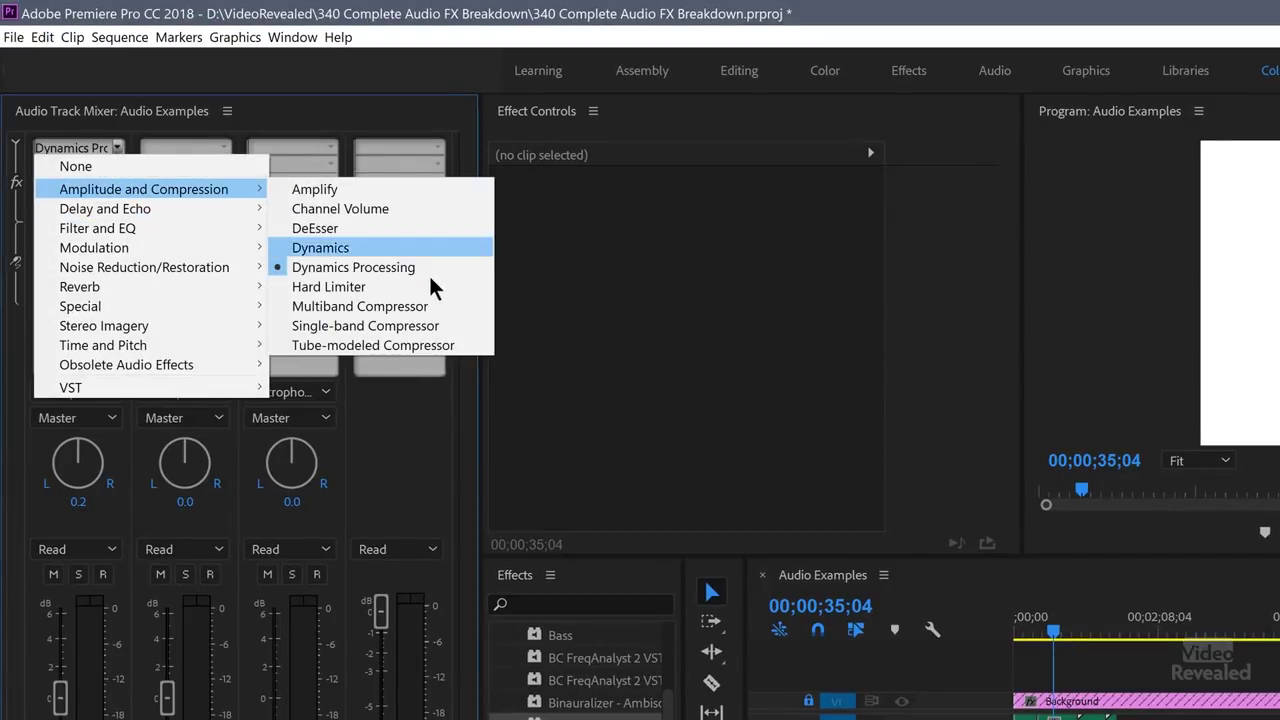
pyautogui.click(395, 288)
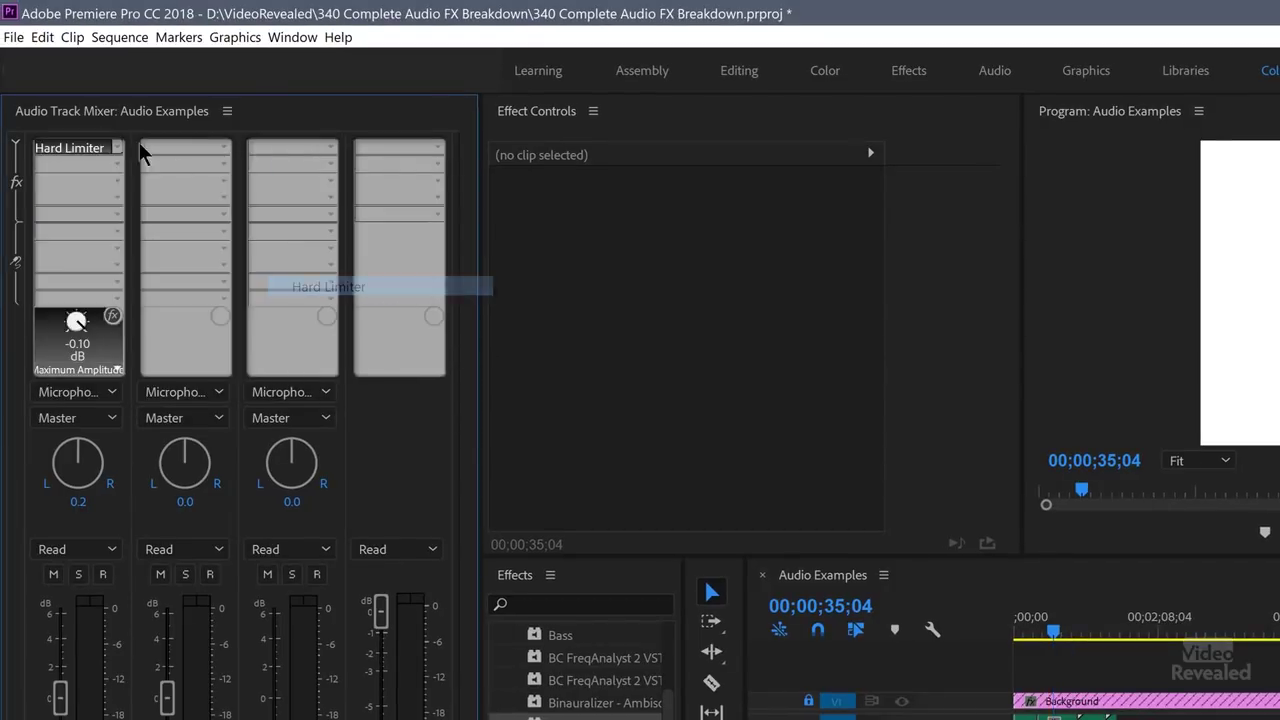
pyautogui.doubleClick(75, 147)
pyautogui.moveTo(951, 466); pyautogui.dragTo(840, 87)
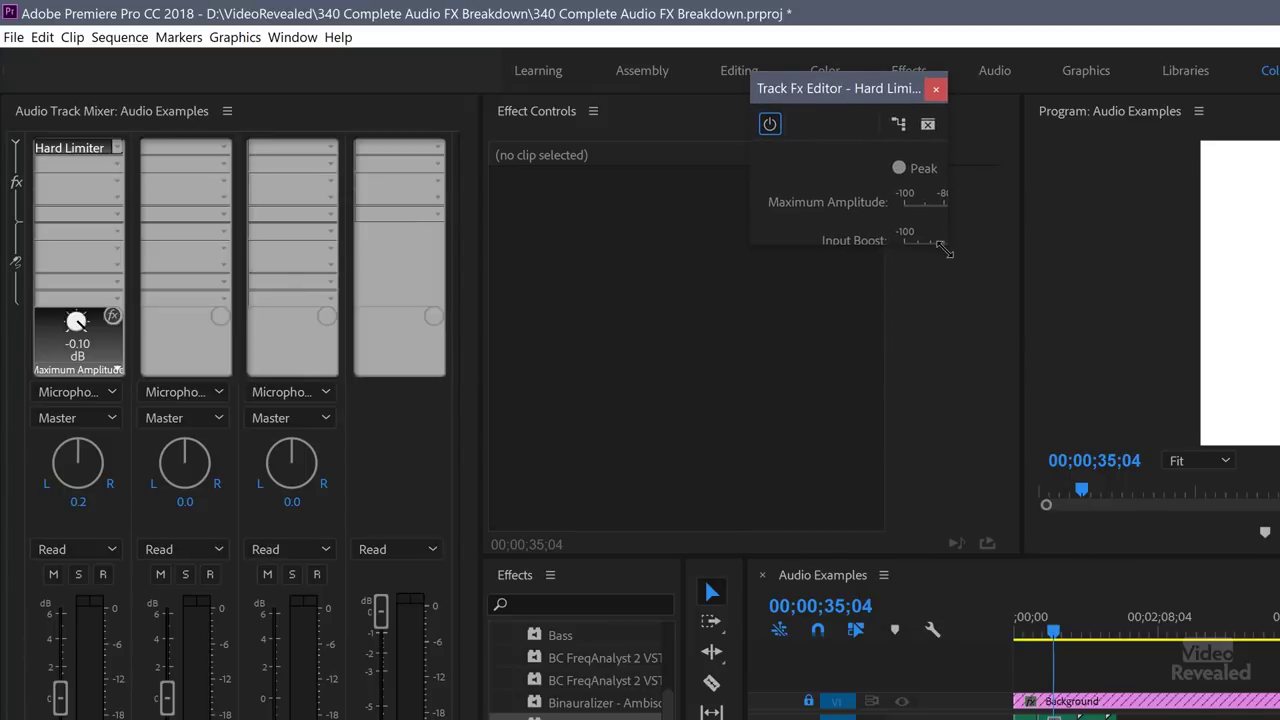
pyautogui.moveTo(943, 249); pyautogui.dragTo(1262, 414)
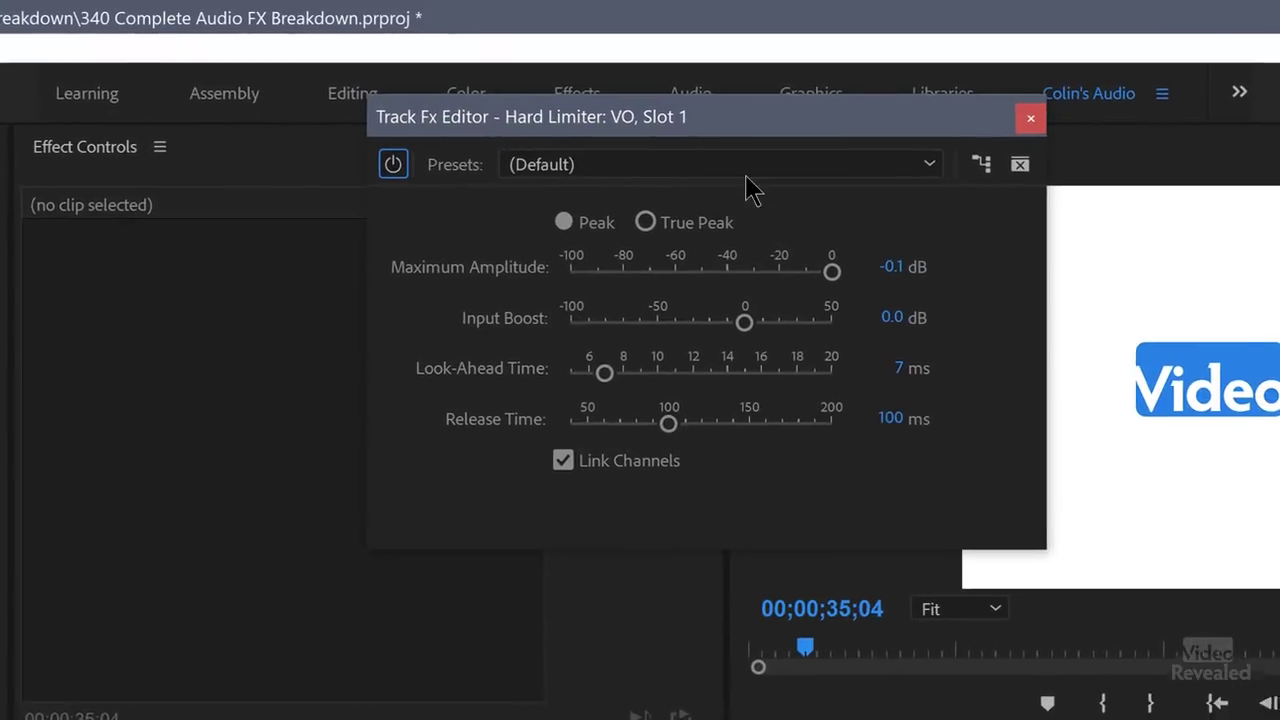
# Apply the Hard Limiter's Limit to -6dB preset, then reopen the slot's effect list
pyautogui.click(754, 167)
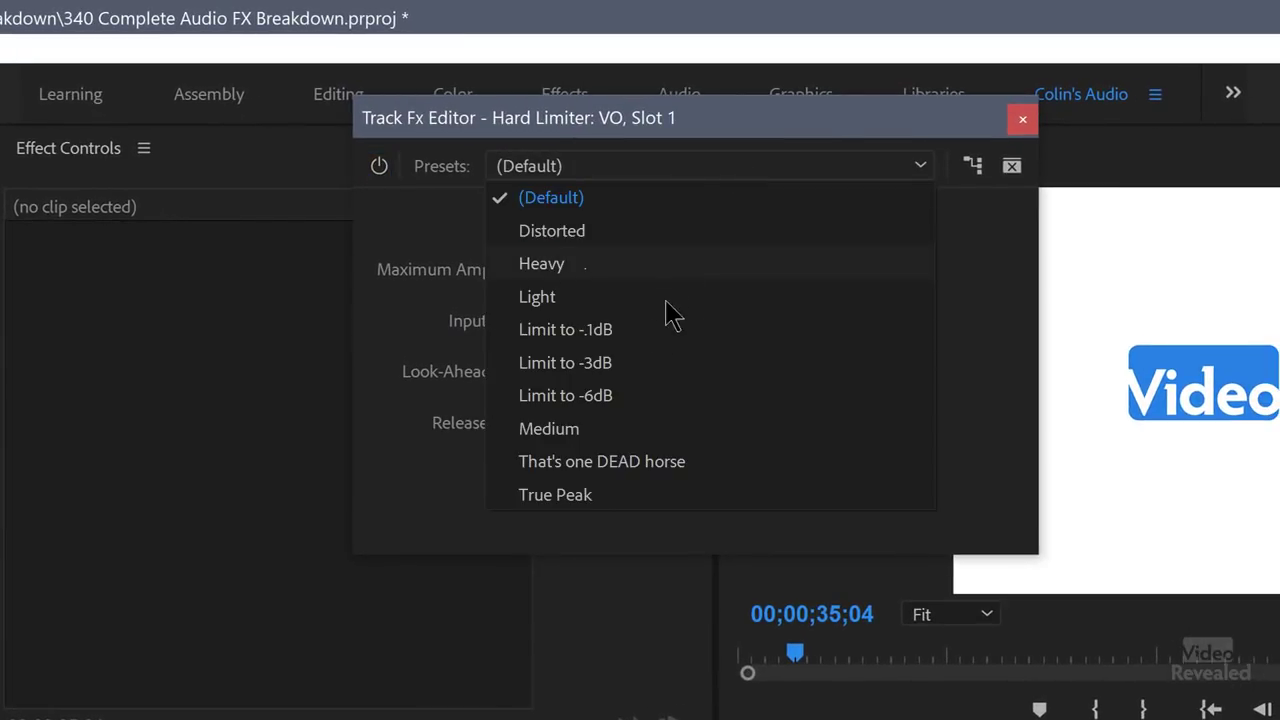
pyautogui.click(612, 405)
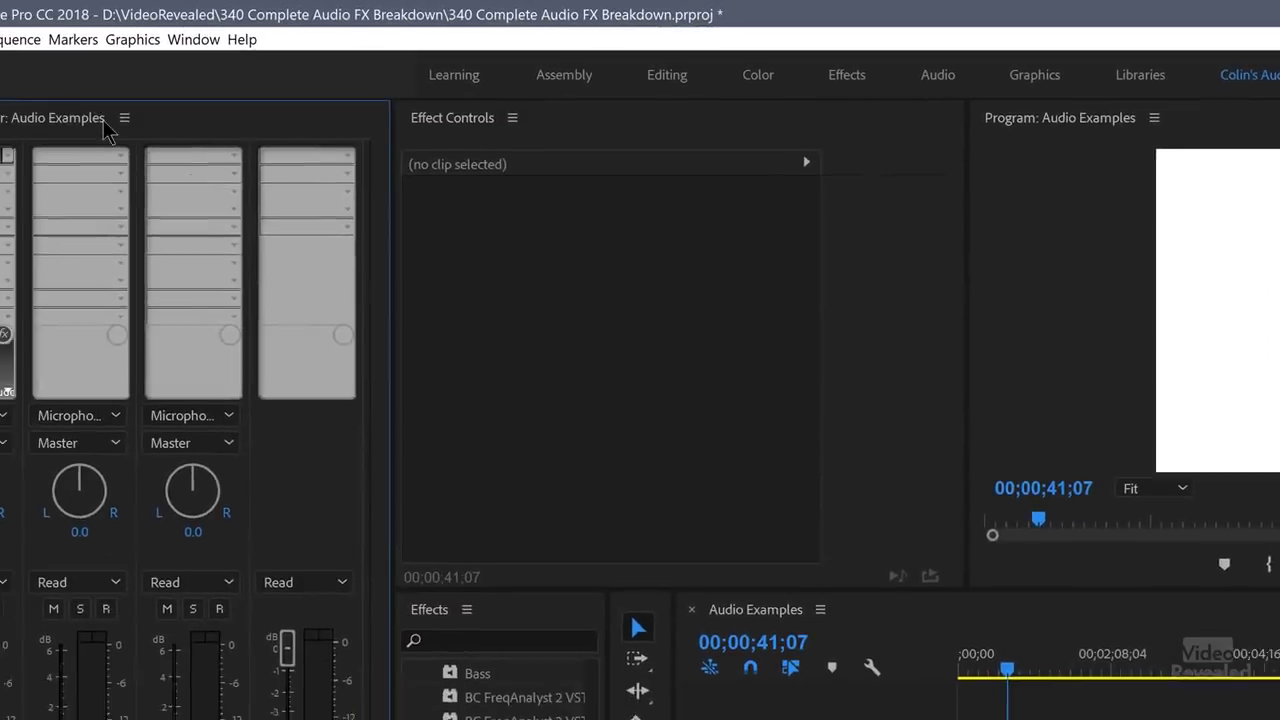
pyautogui.click(6, 157)
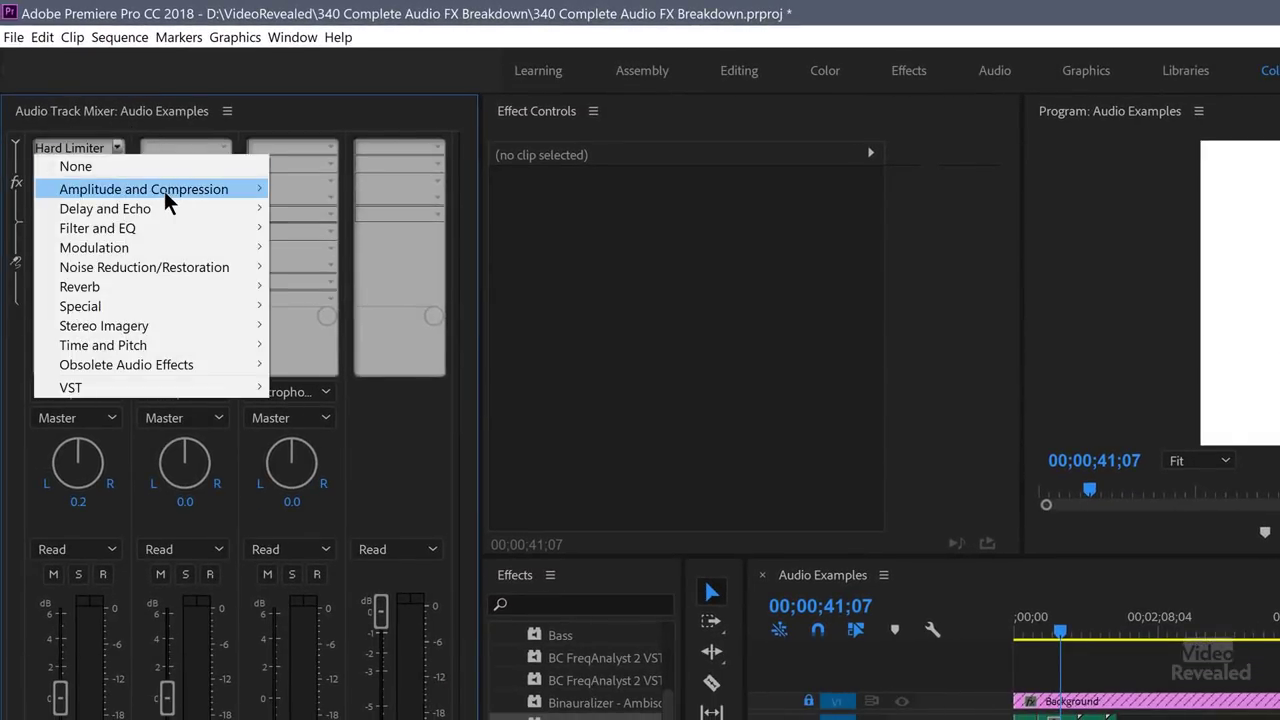
# Swap Hard Limiter for Multiband Compressor in slot 1 and open its Broadcast-preset editor
pyautogui.moveTo(58, 203)
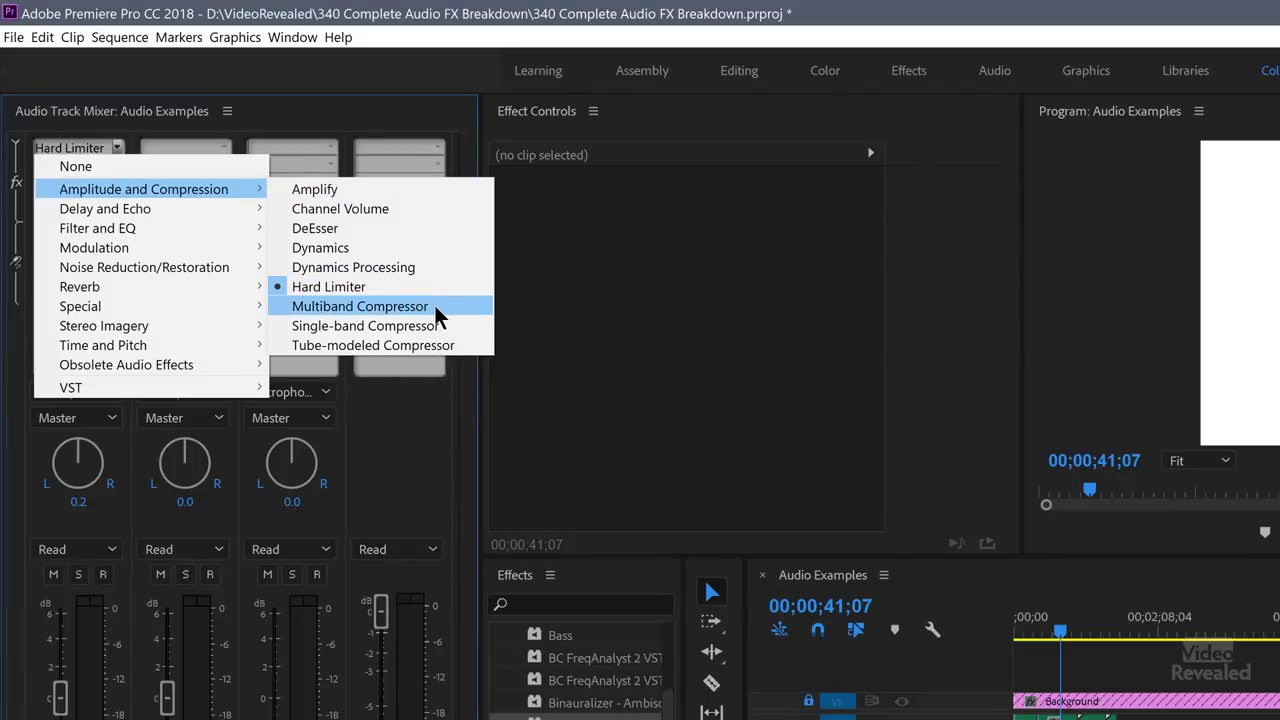
pyautogui.click(437, 316)
pyautogui.doubleClick(82, 150)
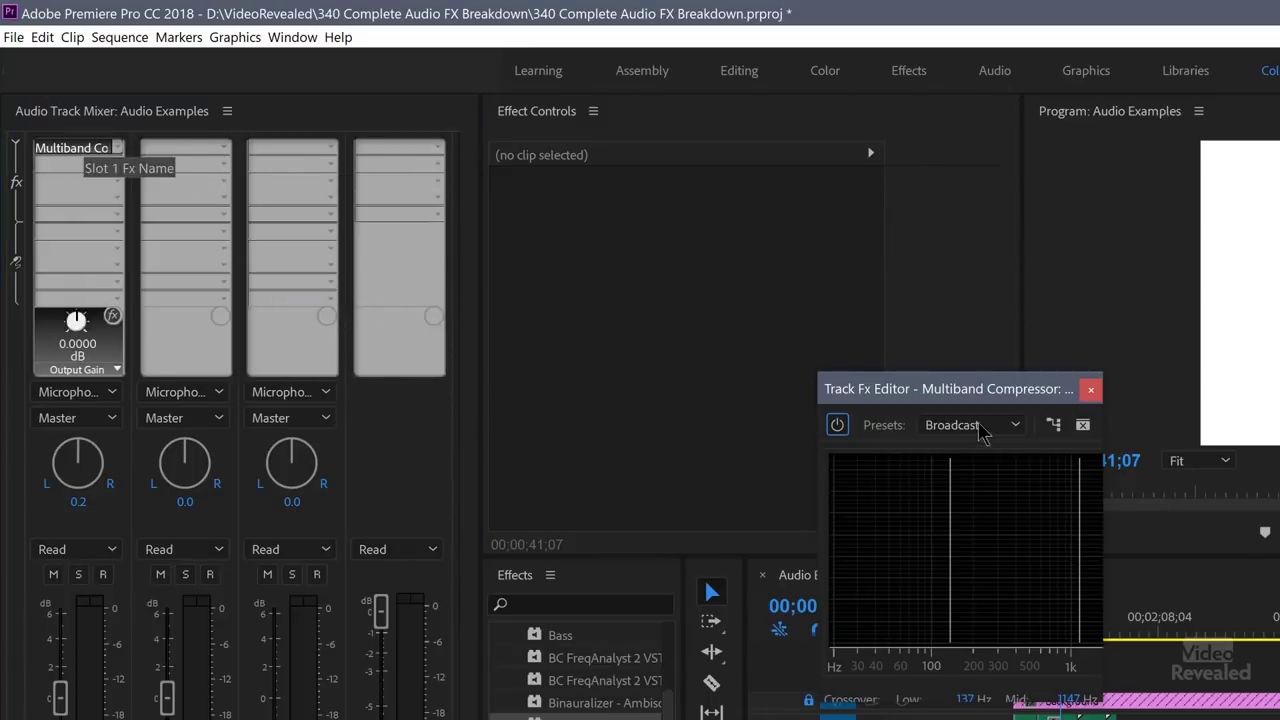
# Keep the Broadcast preset and play the voice, bypassing the Multiband Compressor to compare
pyautogui.moveTo(922, 263); pyautogui.dragTo(717, 68)
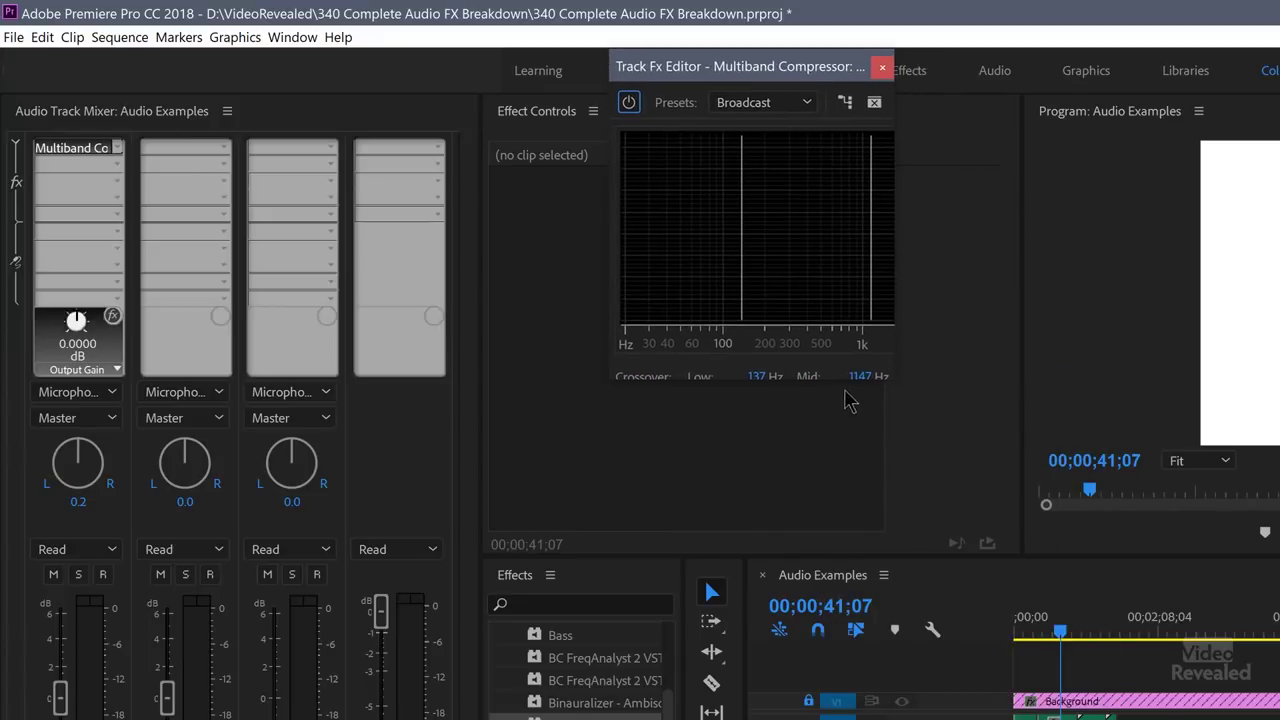
pyautogui.moveTo(891, 383); pyautogui.dragTo(1260, 719)
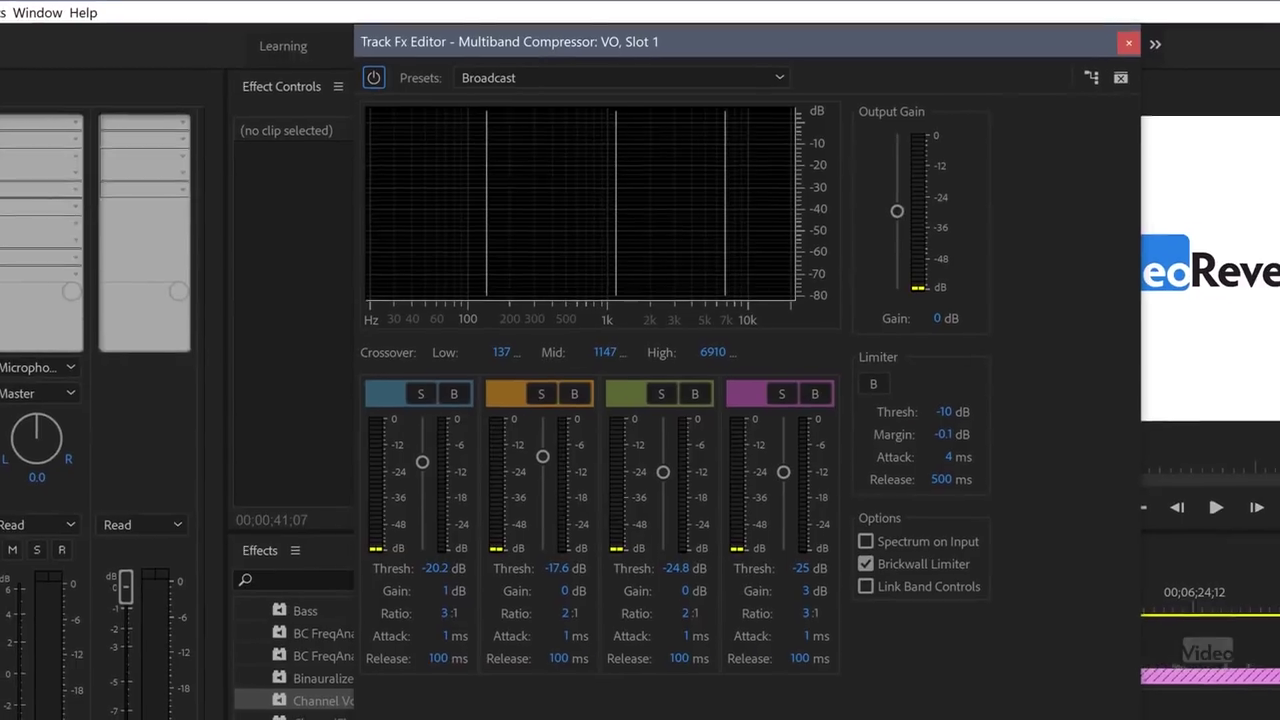
pyautogui.click(606, 78)
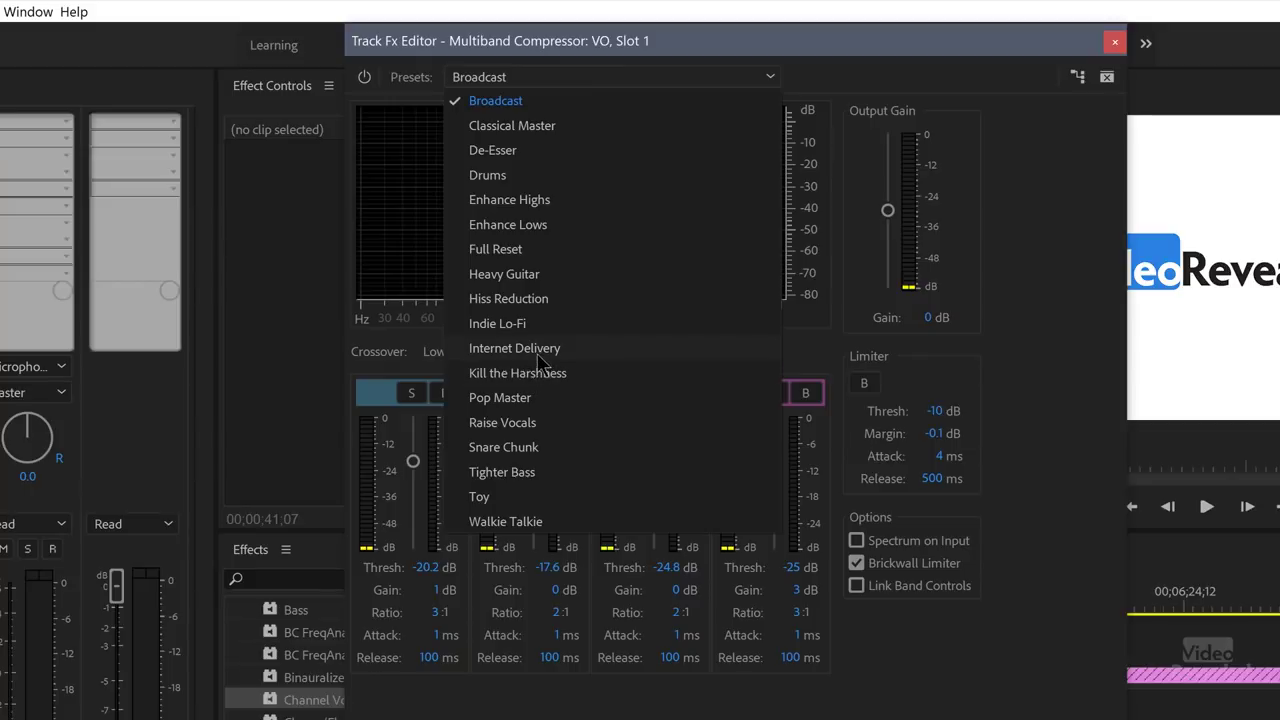
pyautogui.click(520, 108)
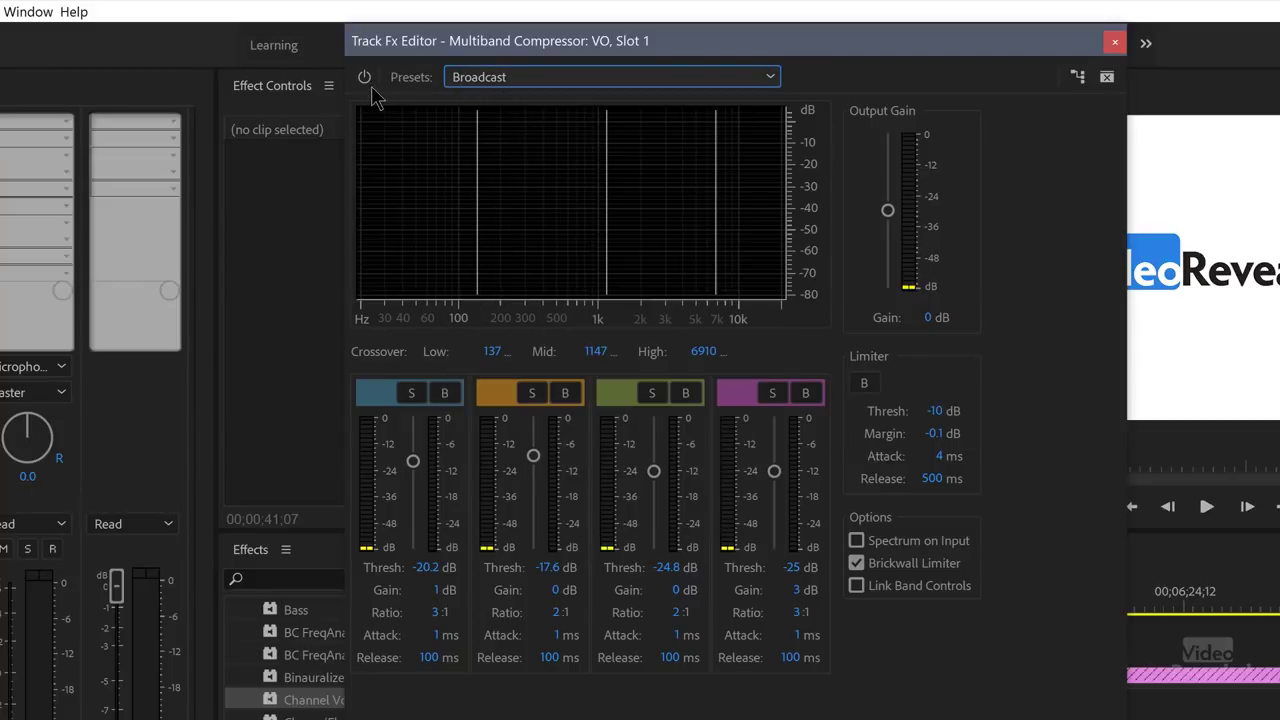
pyautogui.press('space')
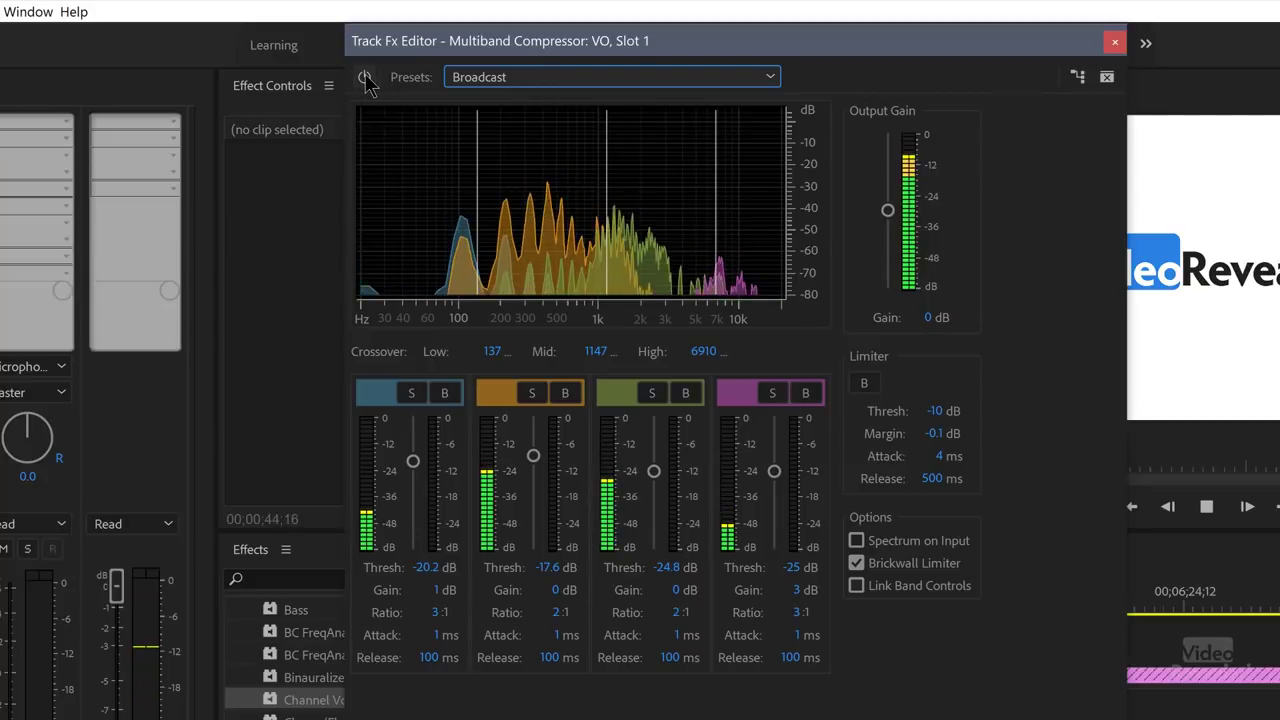
pyautogui.click(365, 78)
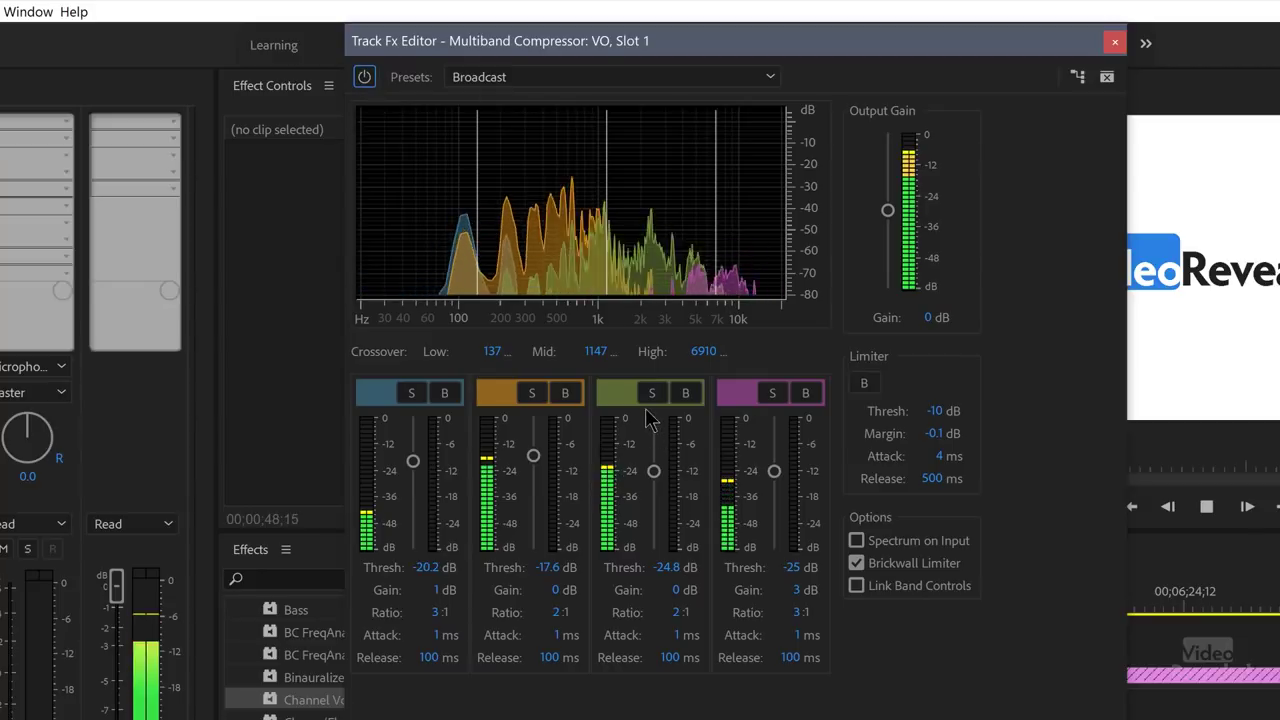
pyautogui.press('space')
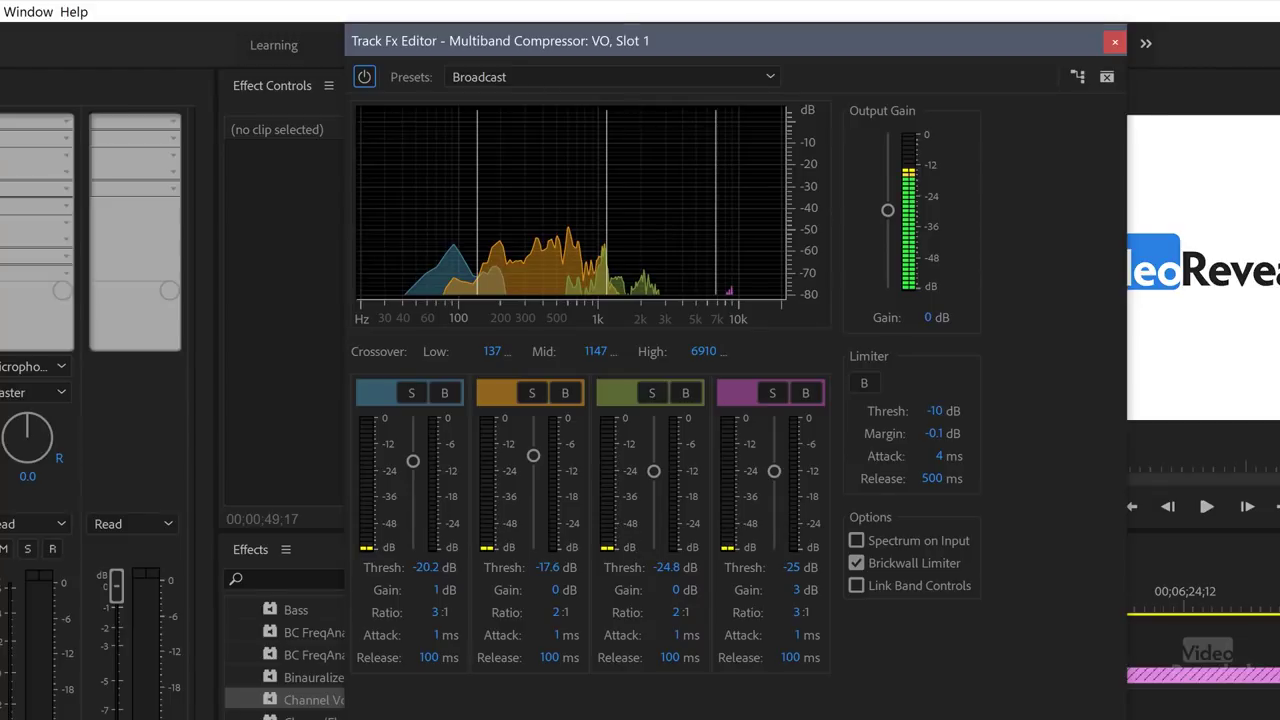
pyautogui.press('space')
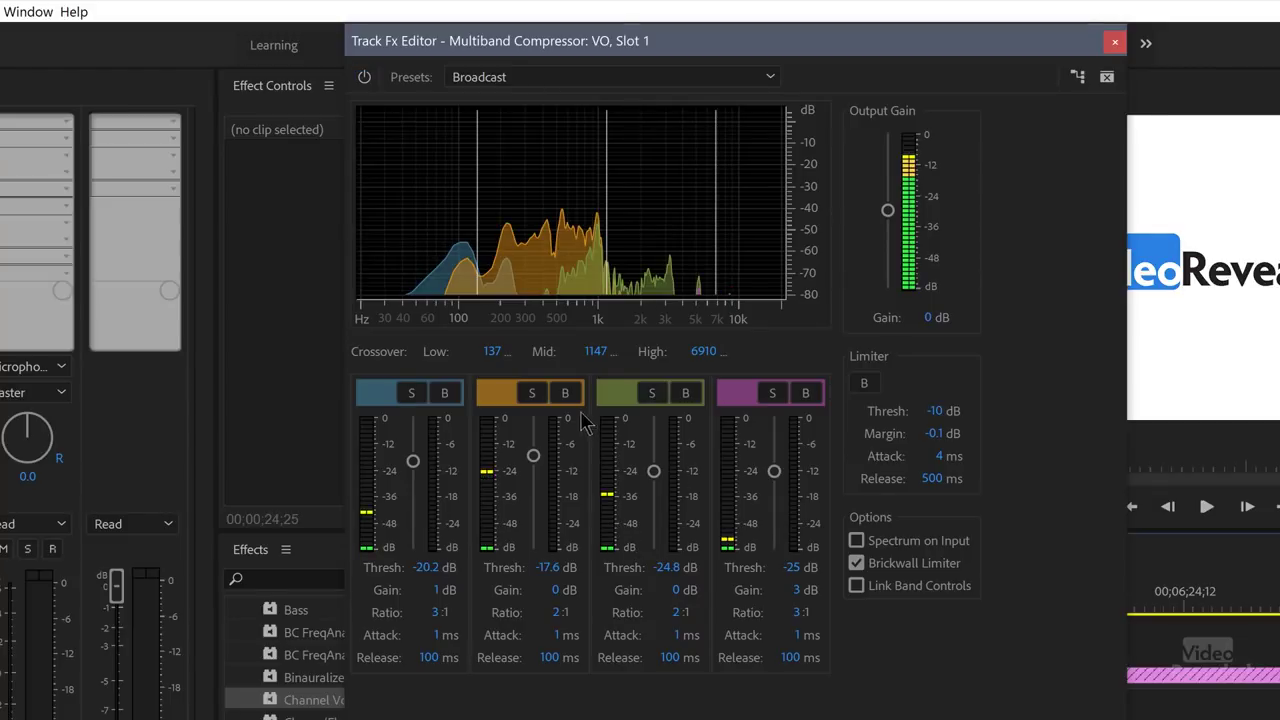
# Solo the 137–1147 Hz, 1147–6910 Hz, lowest and highest bands in turn, then clear solos and stop
pyautogui.click(533, 396)
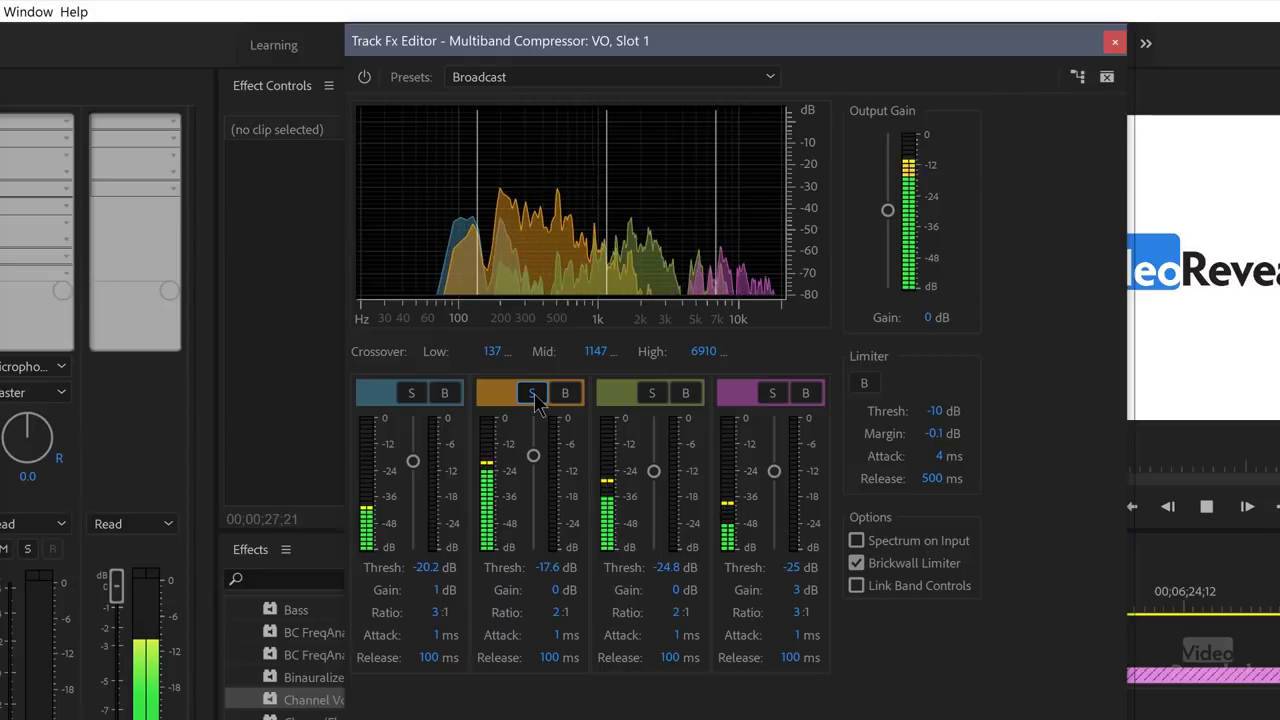
pyautogui.click(652, 394)
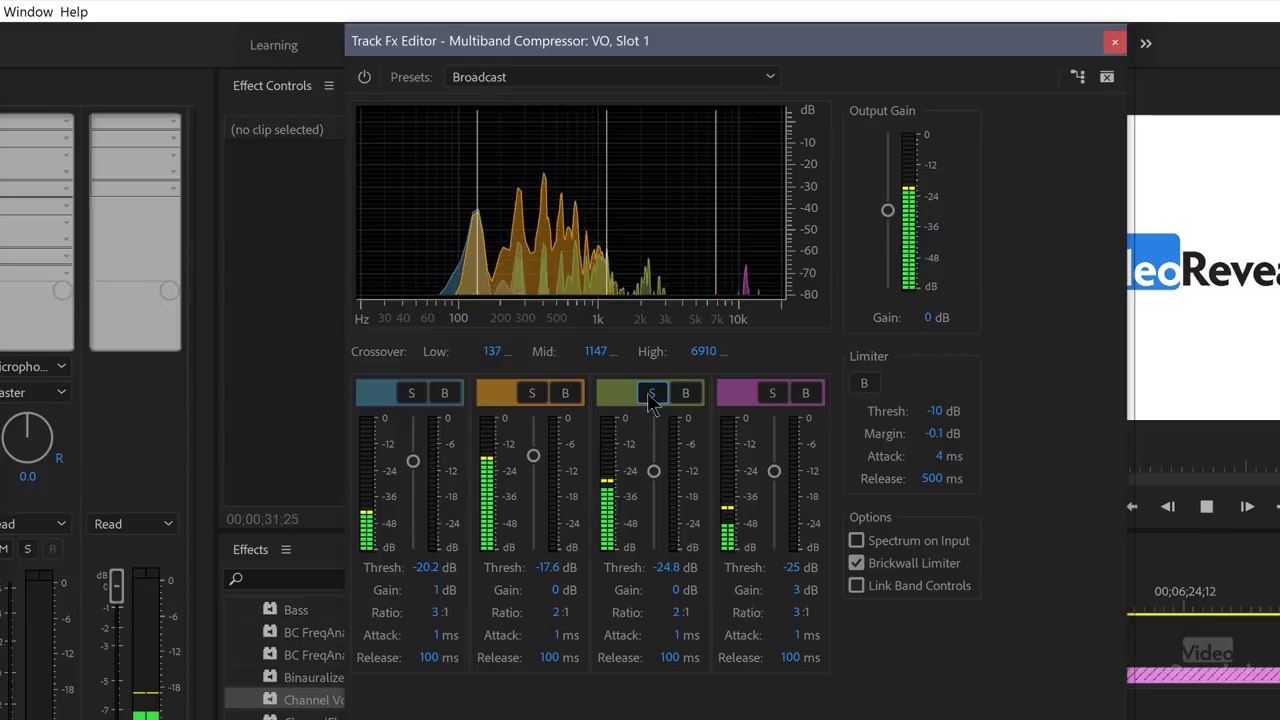
pyautogui.click(652, 394)
pyautogui.click(411, 393)
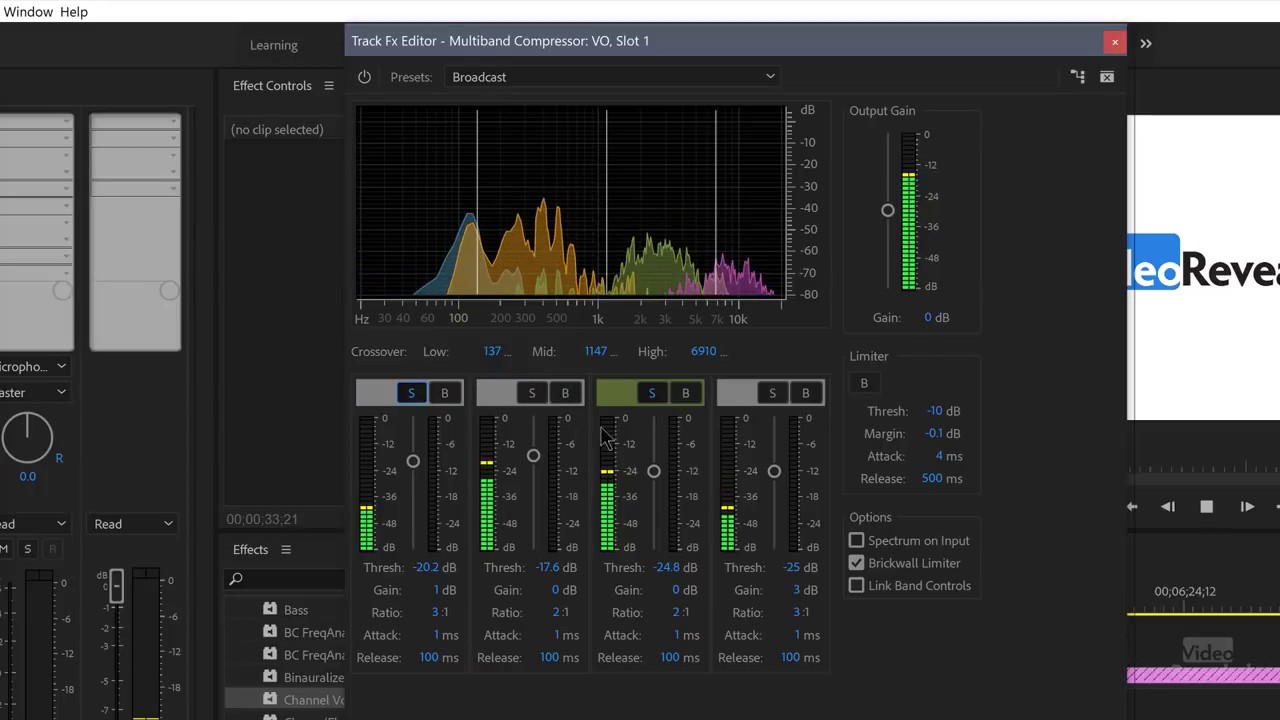
pyautogui.click(652, 394)
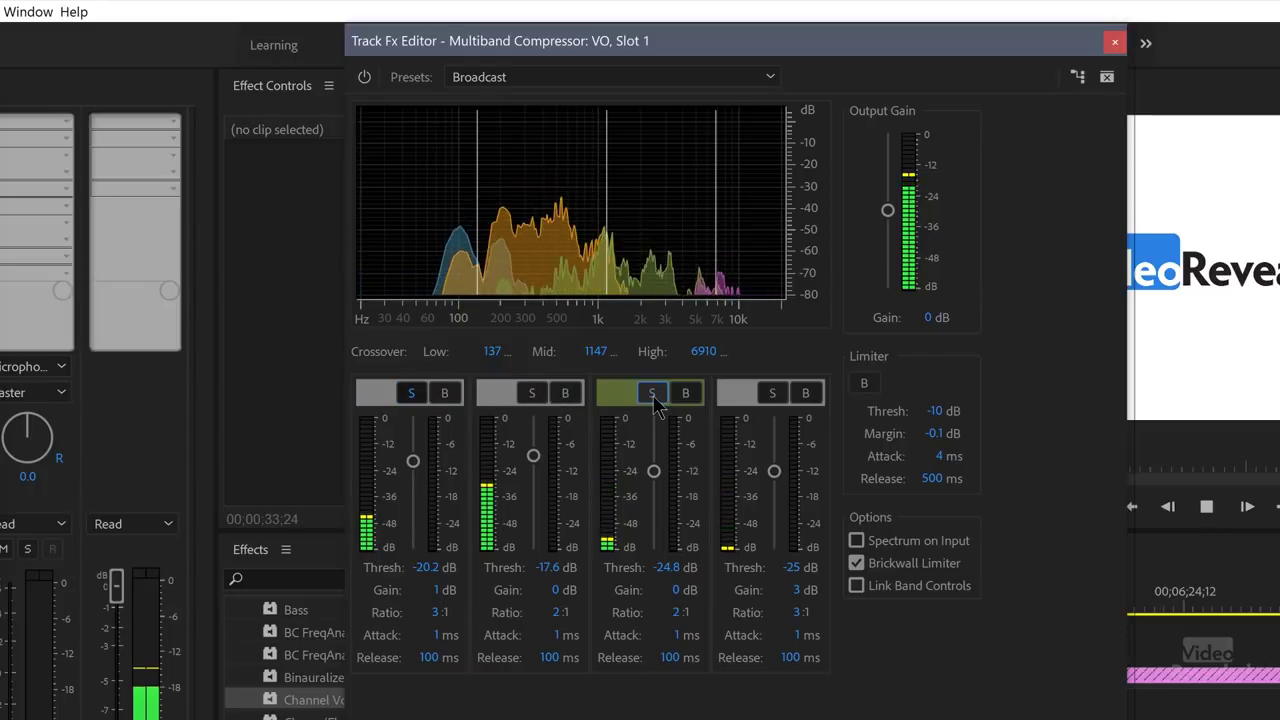
pyautogui.click(772, 393)
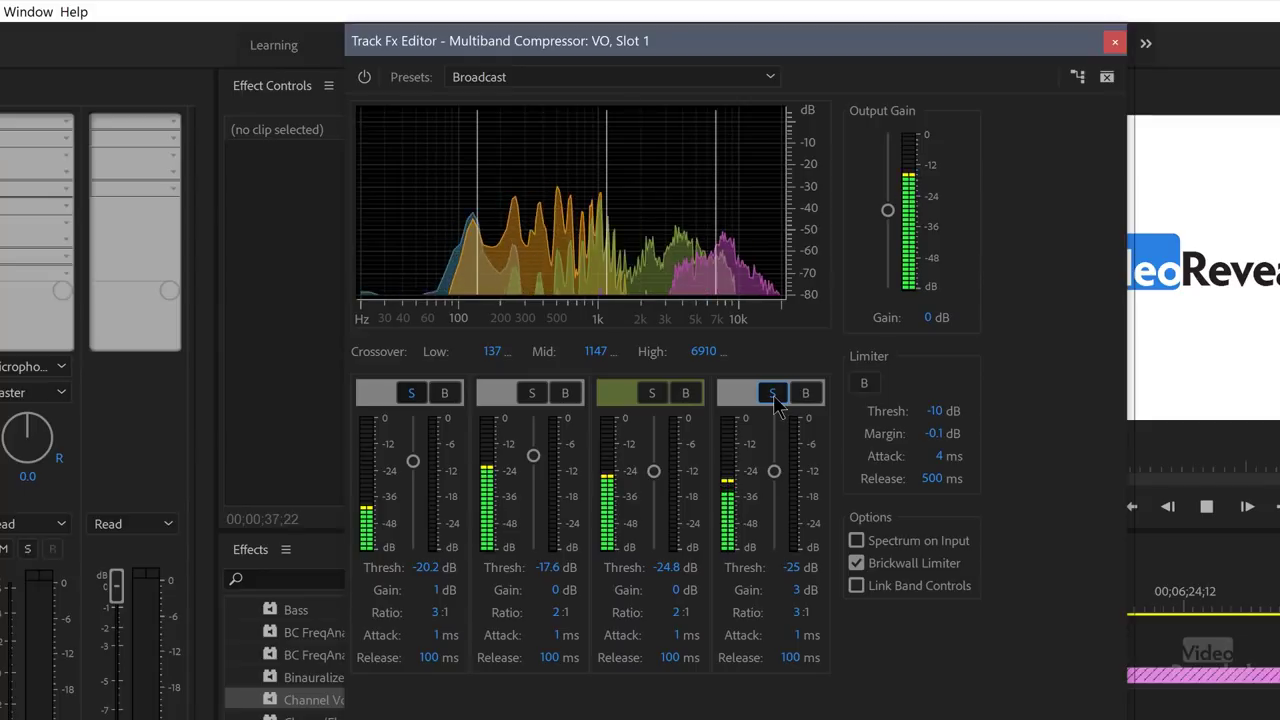
pyautogui.click(772, 393)
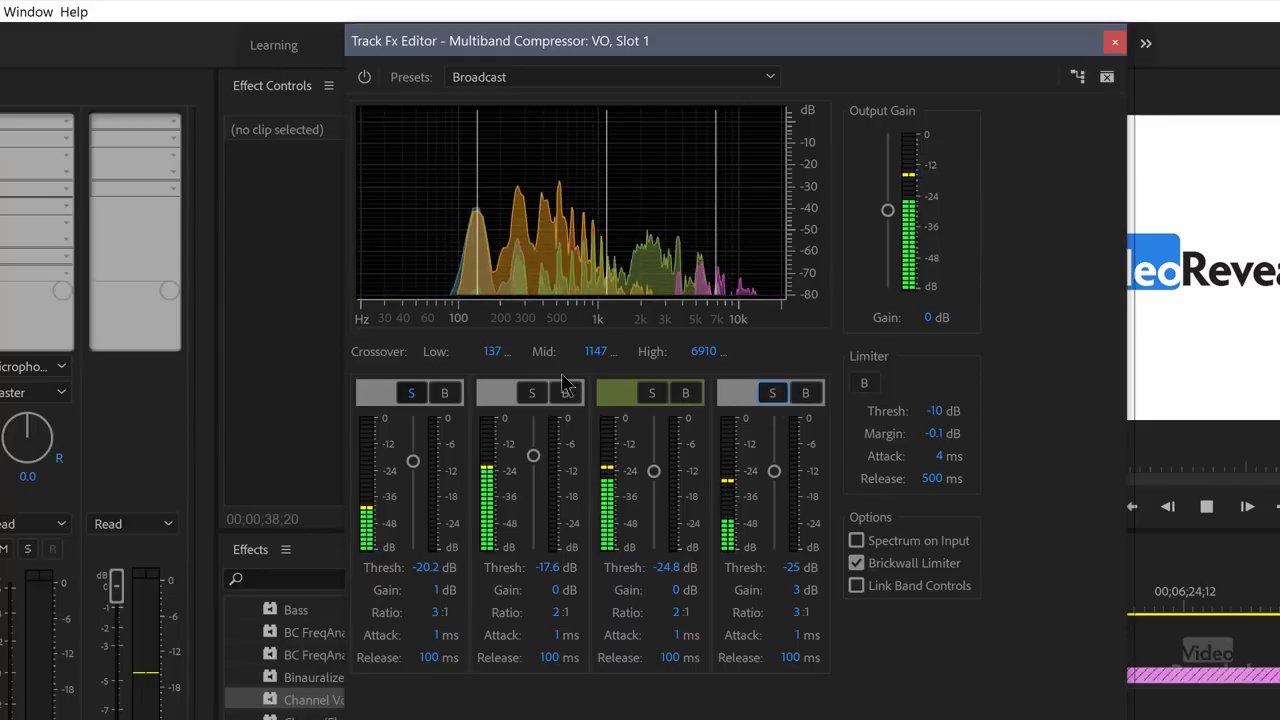
pyautogui.click(411, 393)
pyautogui.press('space')
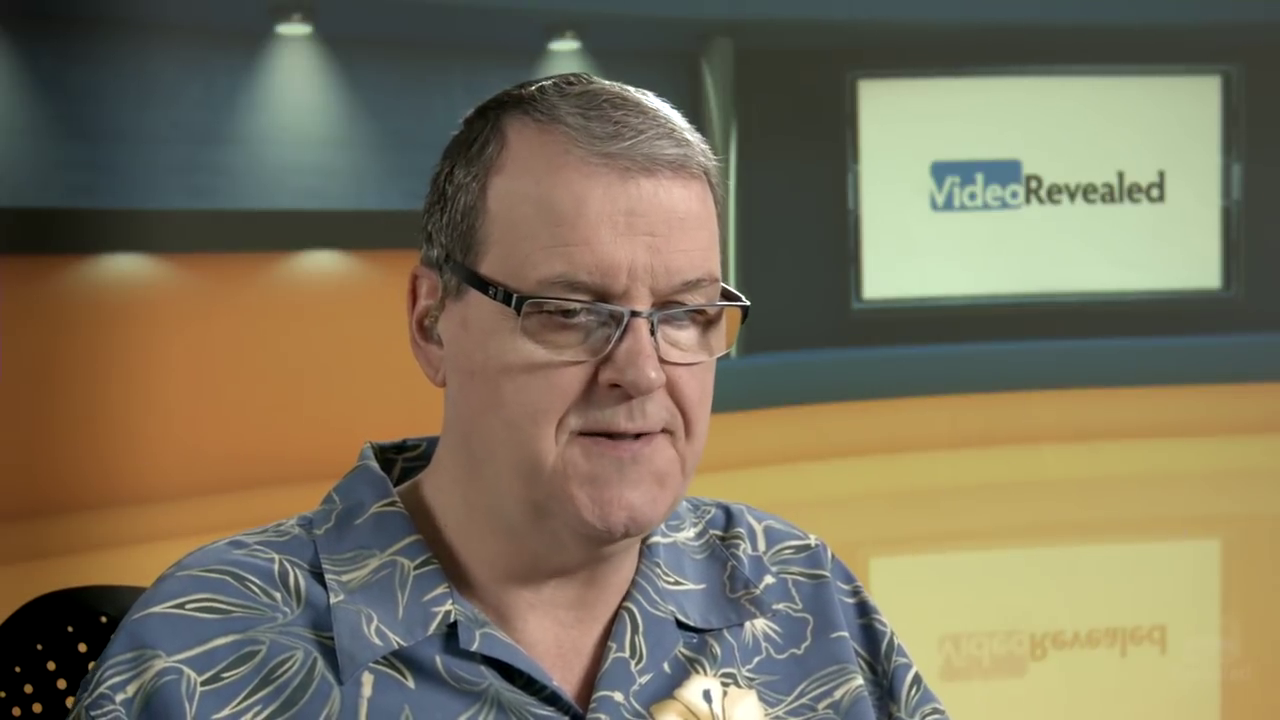
# Open the effect-category dropdown on the VO track's first mixer slot
pyautogui.click(126, 153)
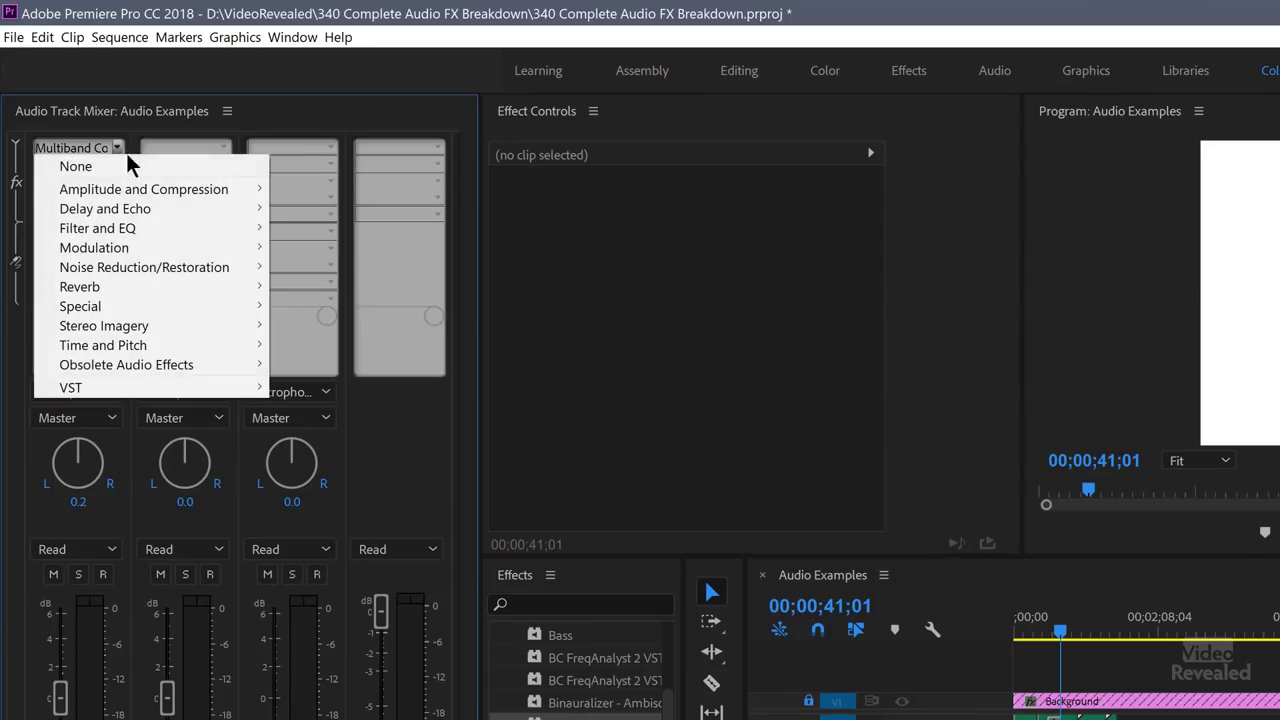
# Replace slot 1 with Single-band Compressor on its Default preset and start playback
pyautogui.moveTo(136, 187)
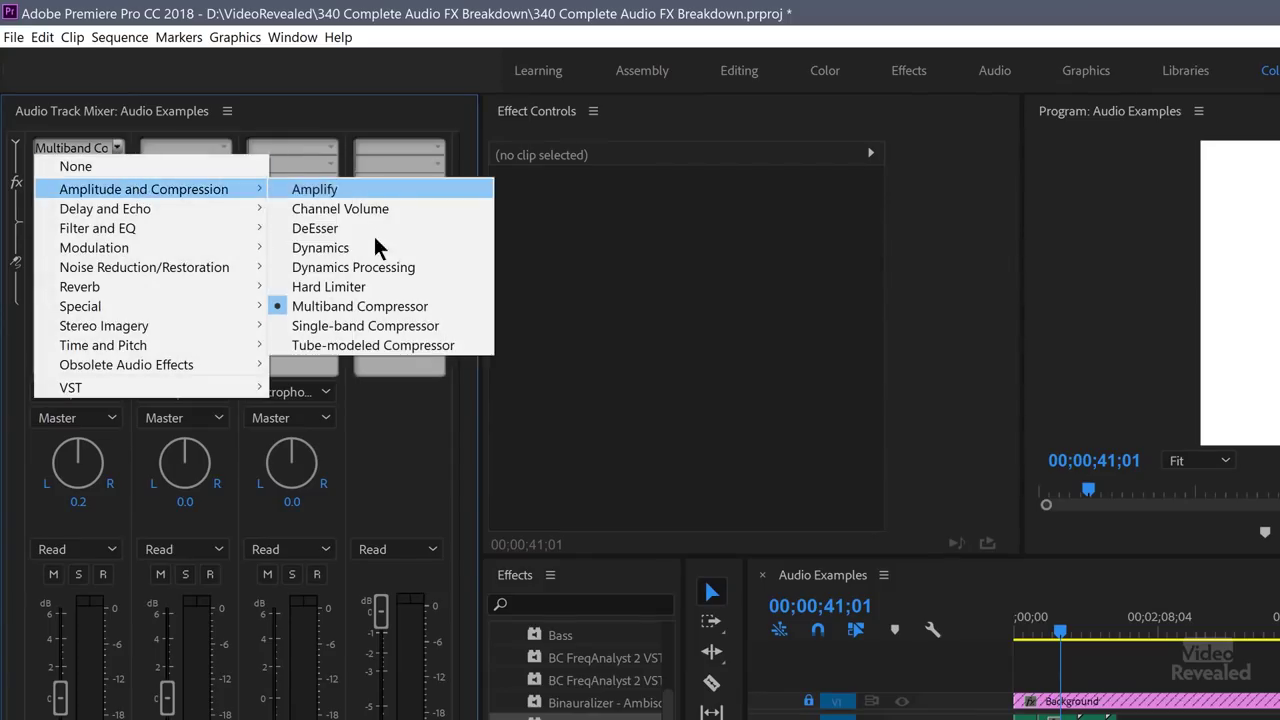
pyautogui.click(405, 329)
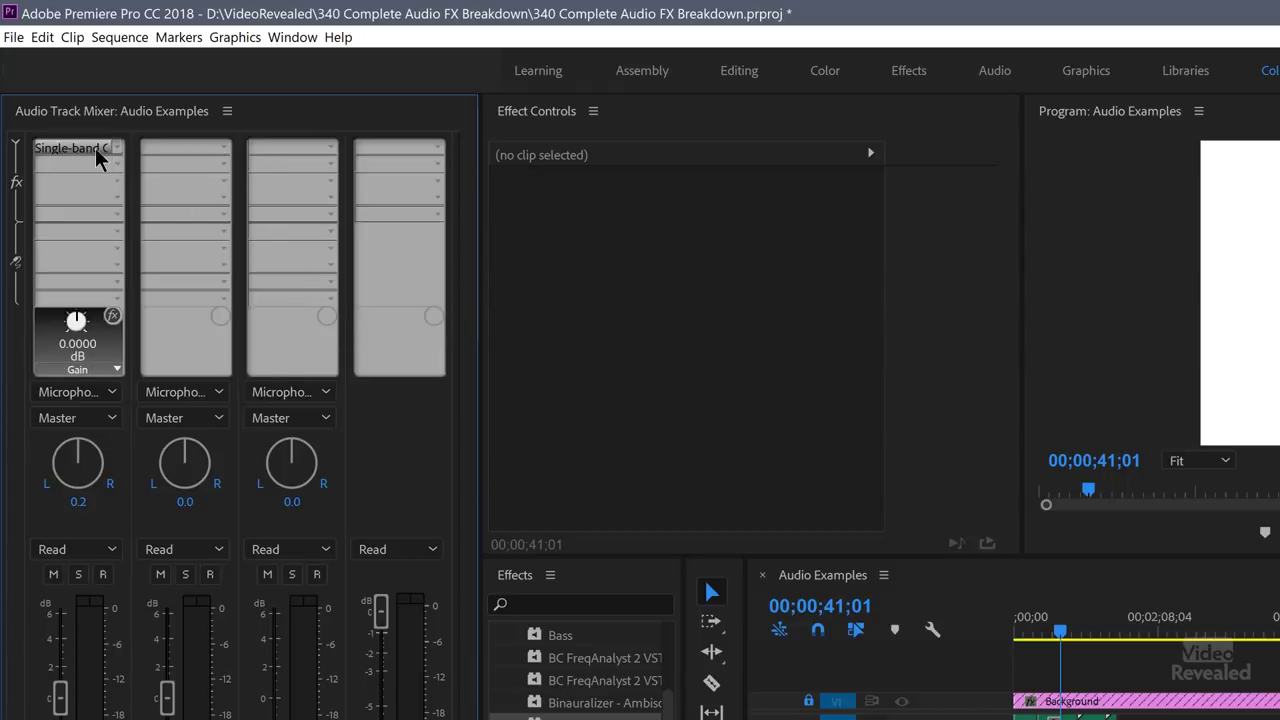
pyautogui.doubleClick(95, 148)
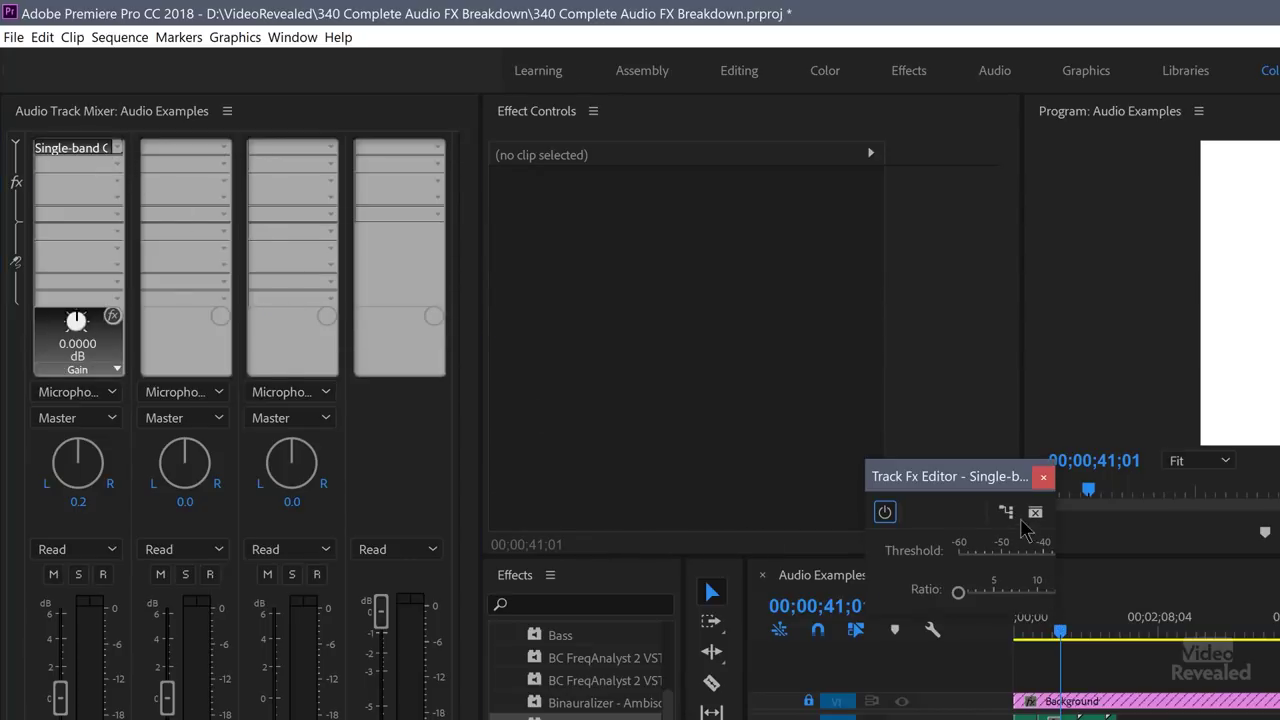
pyautogui.moveTo(969, 508); pyautogui.dragTo(820, 120)
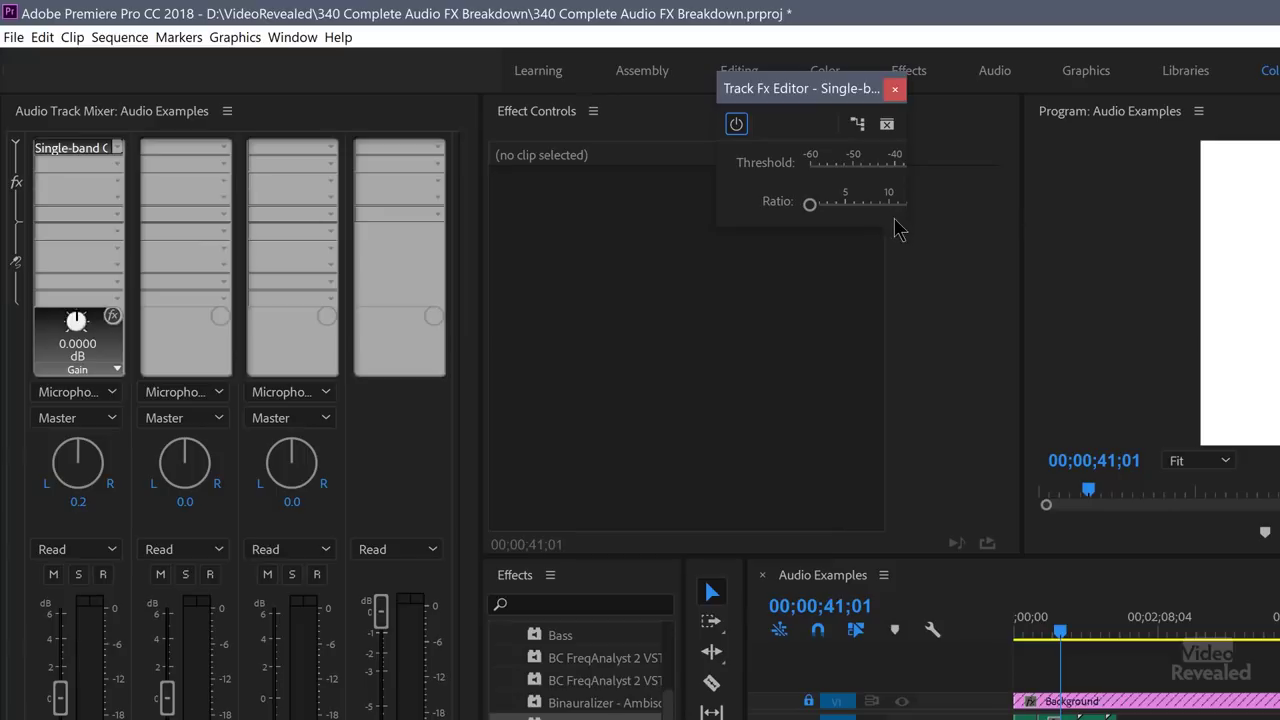
pyautogui.moveTo(1201, 484); pyautogui.dragTo(1218, 398)
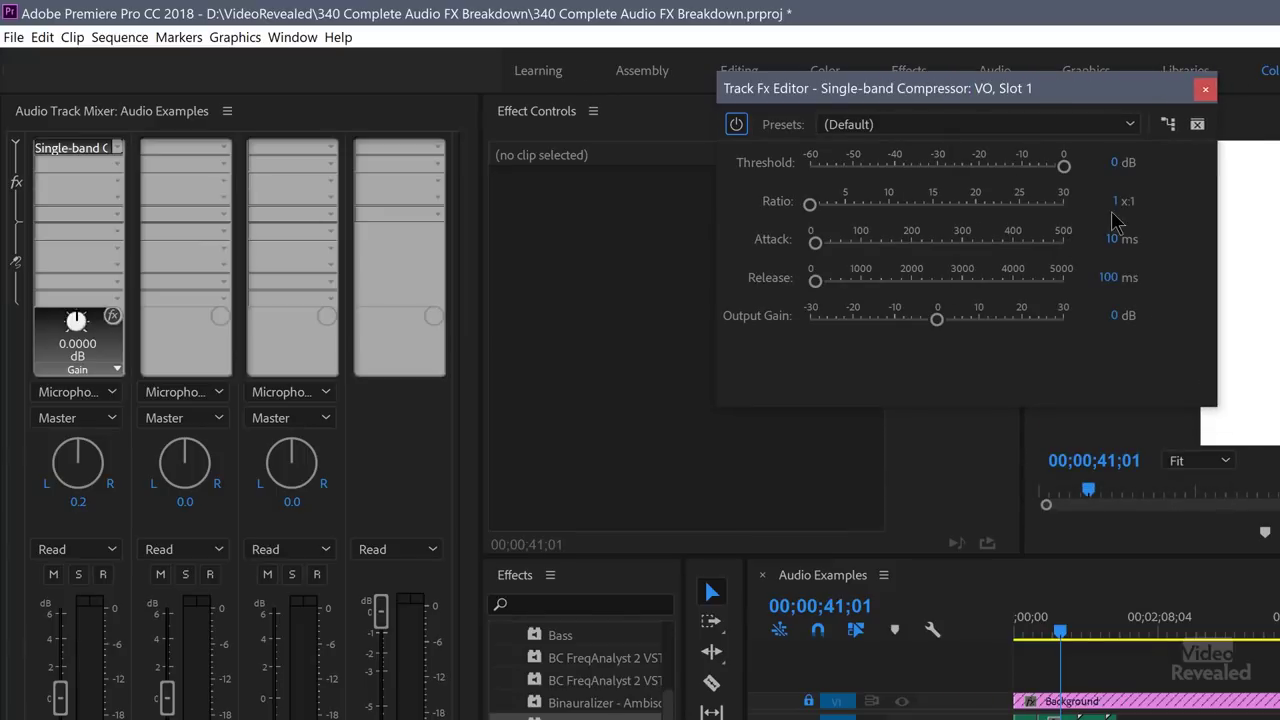
pyautogui.click(980, 124)
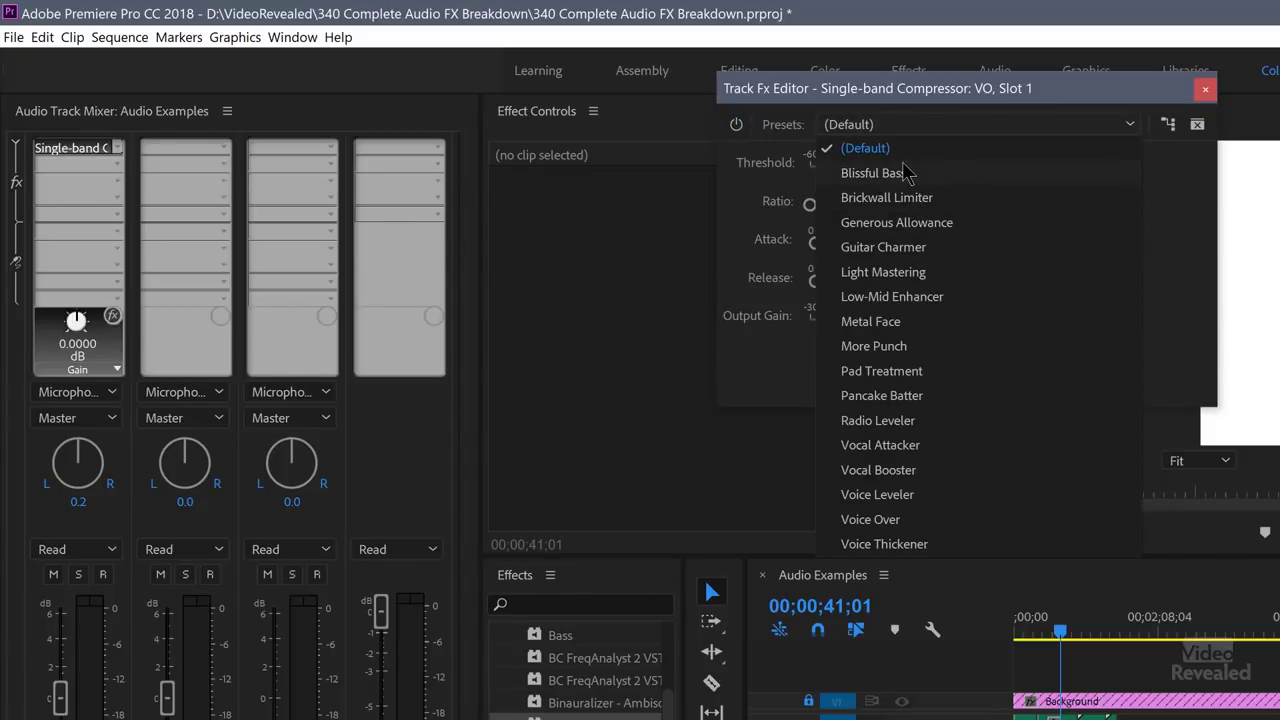
pyautogui.click(780, 372)
pyautogui.press('space')
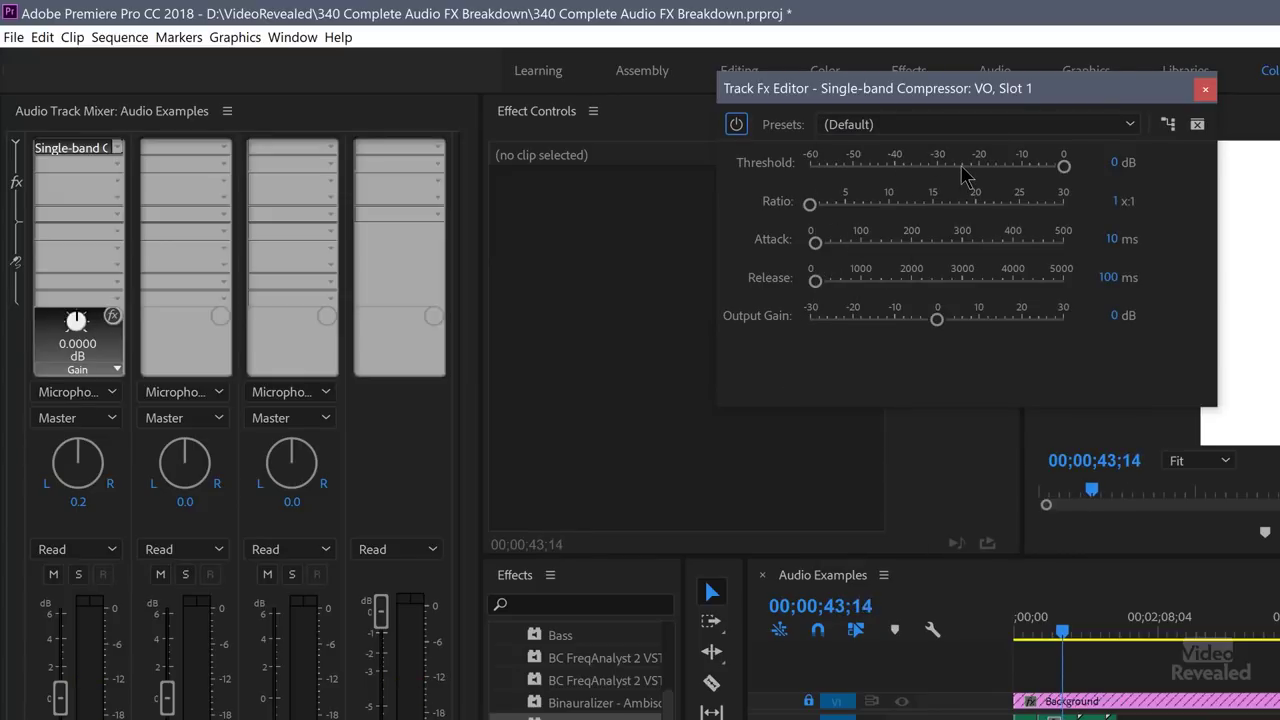
# Set threshold -47.3 dB, ratio 15.4:1, attack 121.2 ms, release about 3178.5 ms, output gain 18.5 dB
pyautogui.moveTo(962, 170); pyautogui.dragTo(930, 172)
pyautogui.moveTo(875, 210); pyautogui.dragTo(938, 218)
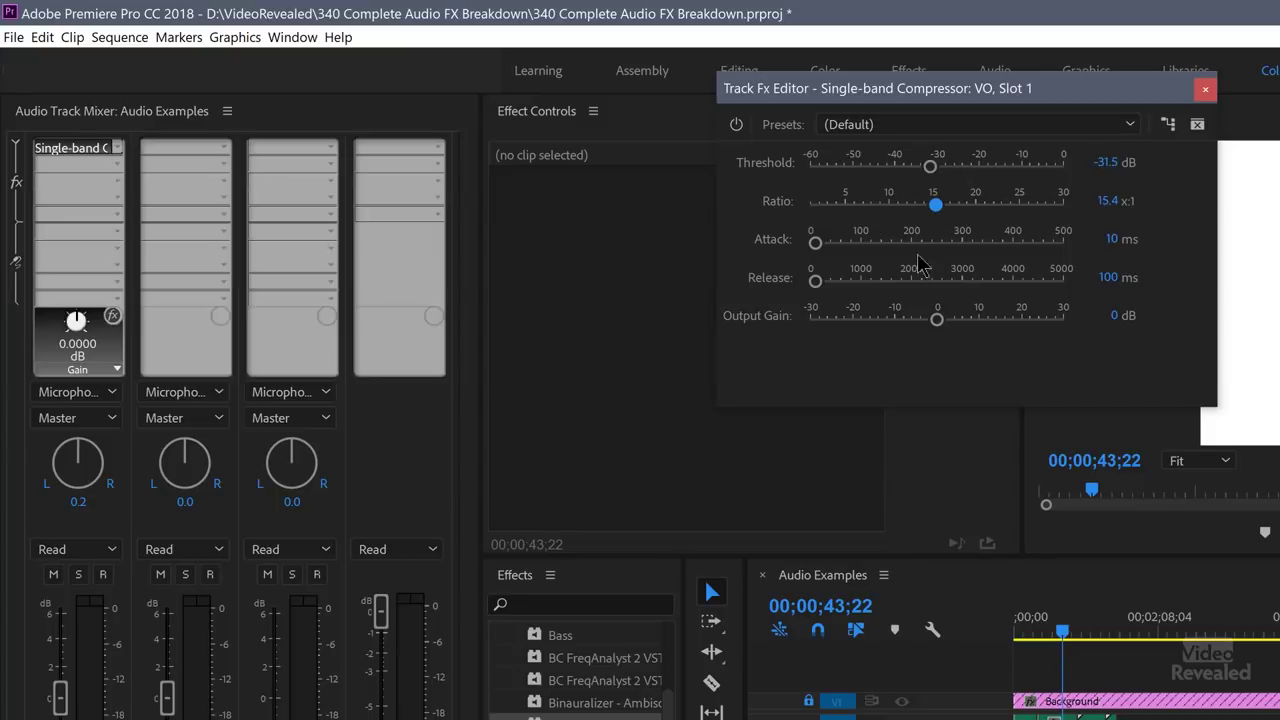
pyautogui.moveTo(858, 249); pyautogui.dragTo(872, 244)
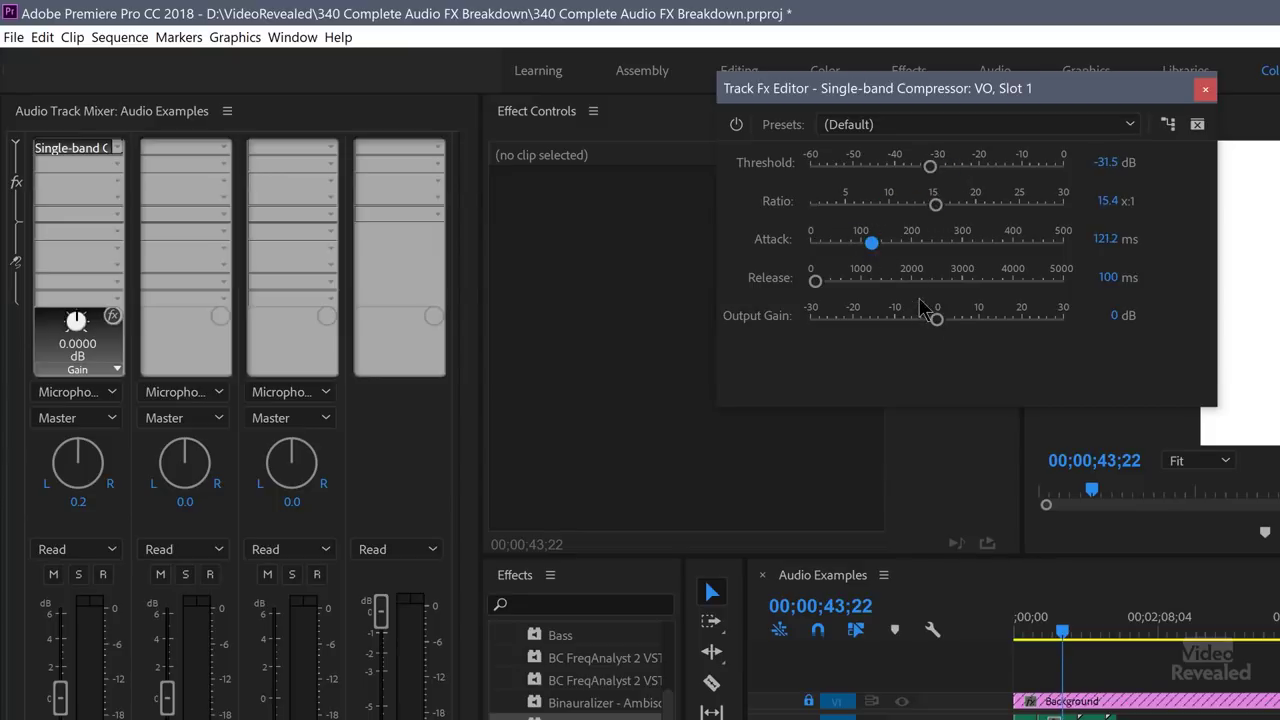
pyautogui.moveTo(930, 284); pyautogui.dragTo(971, 283)
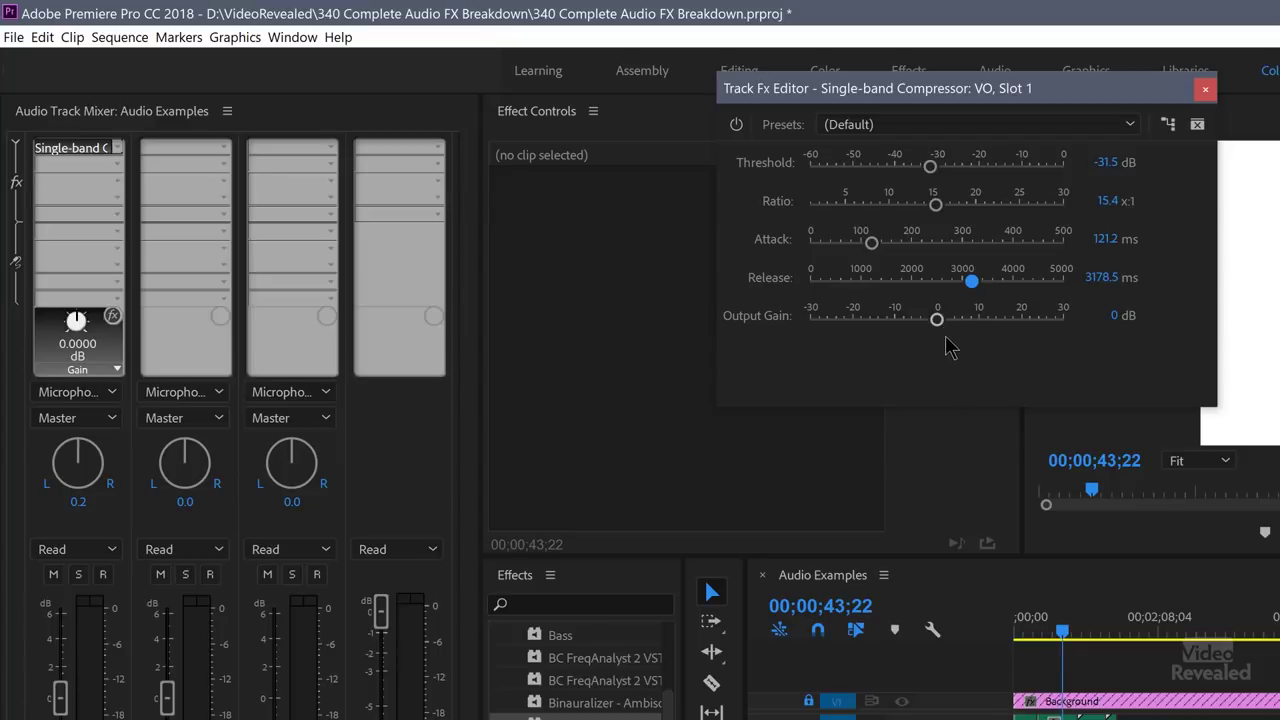
pyautogui.moveTo(930, 167); pyautogui.dragTo(864, 167)
pyautogui.moveTo(937, 319); pyautogui.dragTo(1017, 335)
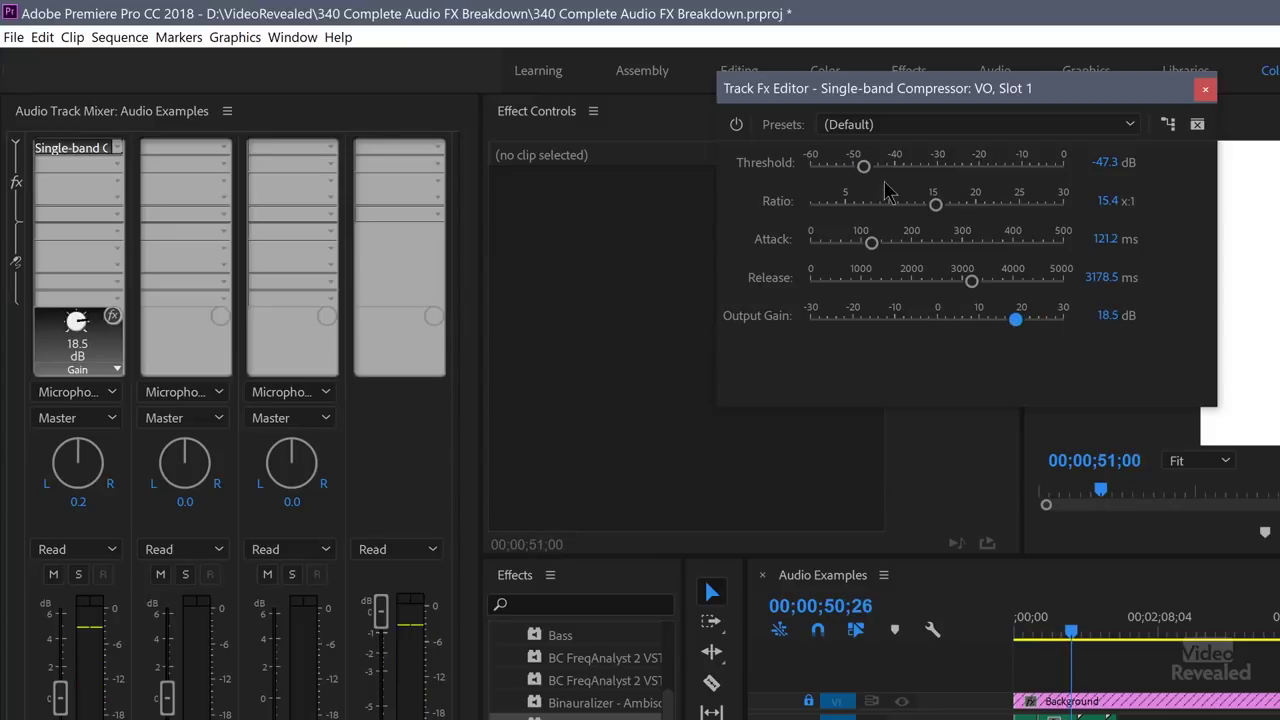
# Replace the Single-band Compressor with a Tube-modeled Compressor and open it on the Default preset
pyautogui.click(1207, 93)
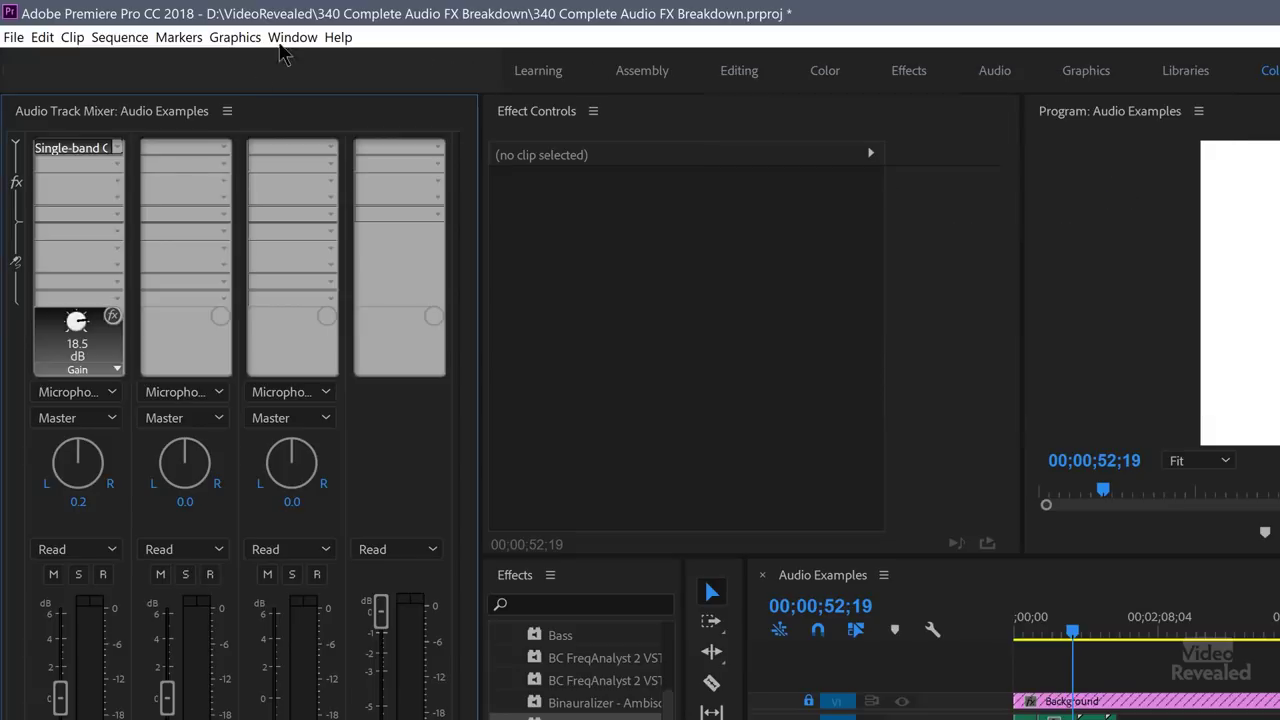
pyautogui.click(118, 147)
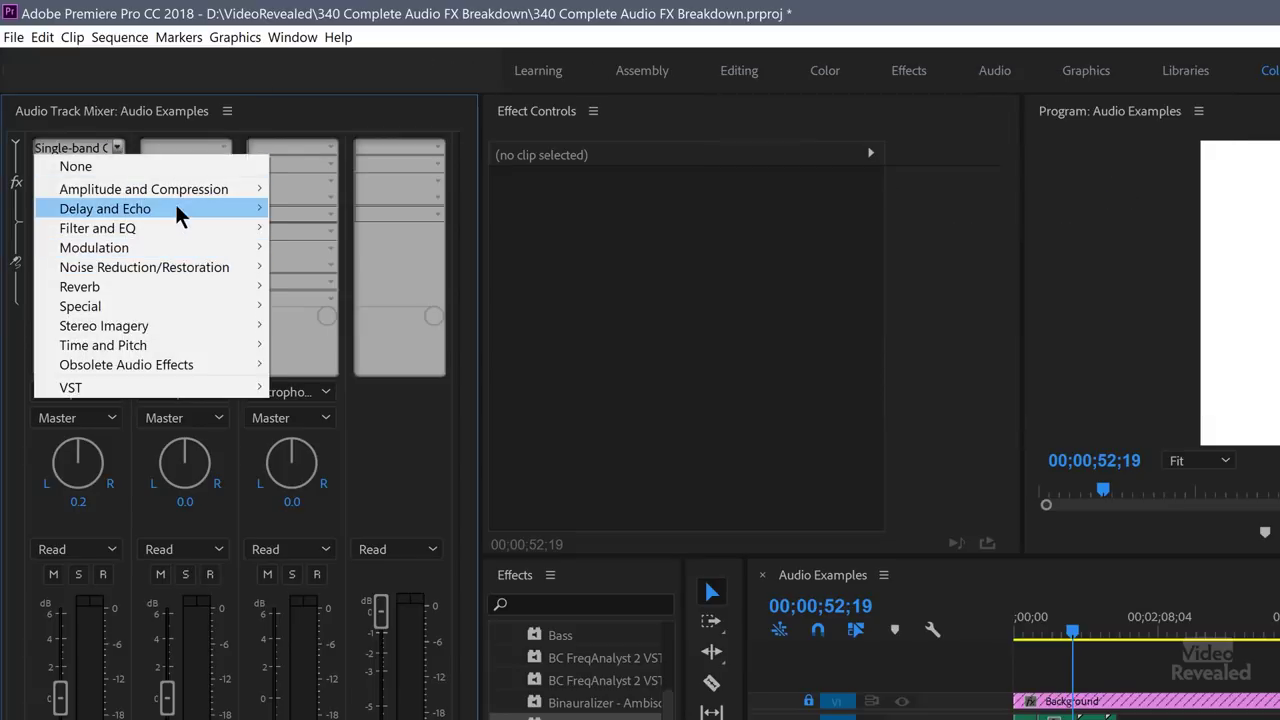
pyautogui.moveTo(187, 191)
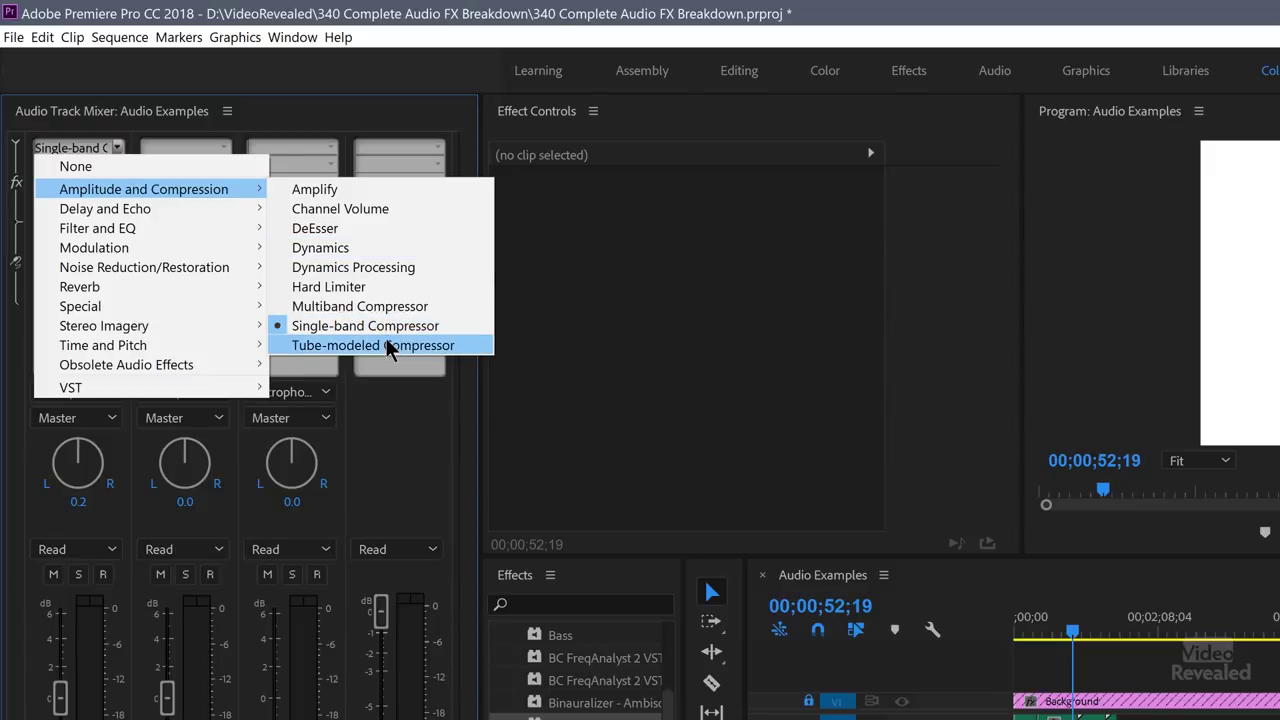
pyautogui.click(386, 343)
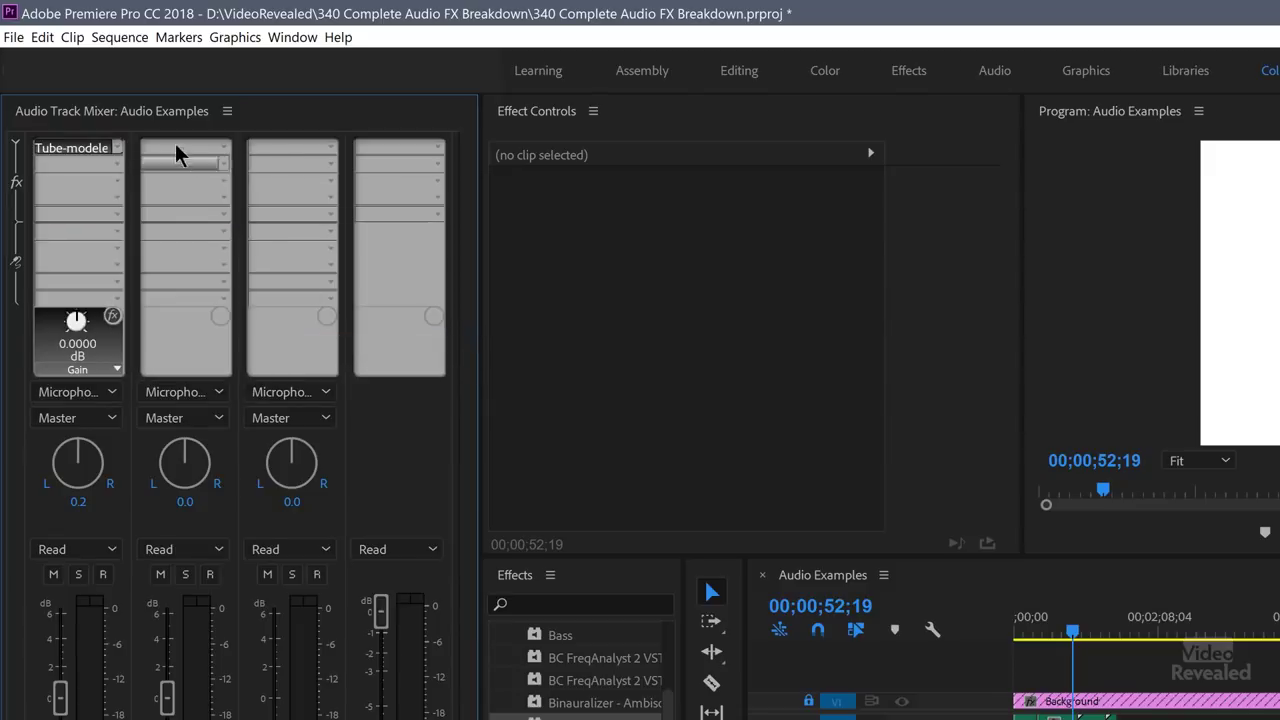
pyautogui.doubleClick(98, 142)
pyautogui.moveTo(966, 484); pyautogui.dragTo(759, 137)
pyautogui.moveTo(824, 262); pyautogui.dragTo(1068, 426)
pyautogui.click(918, 155)
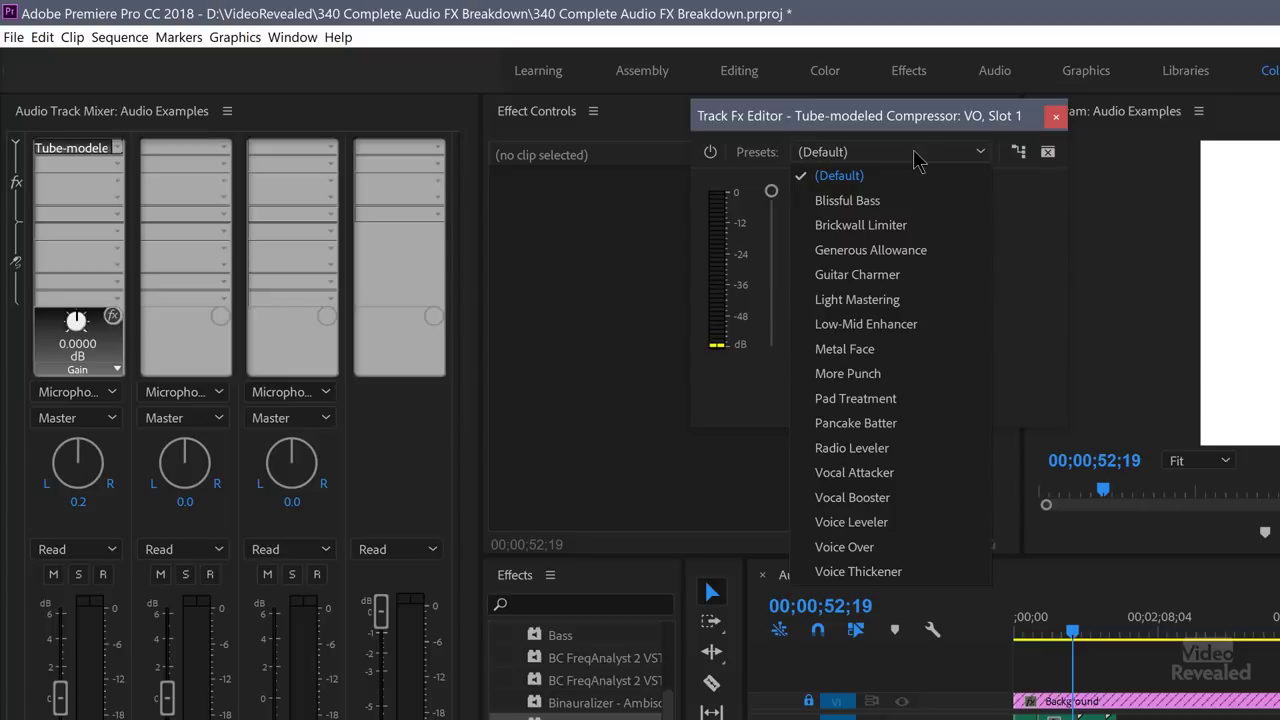
pyautogui.click(1027, 241)
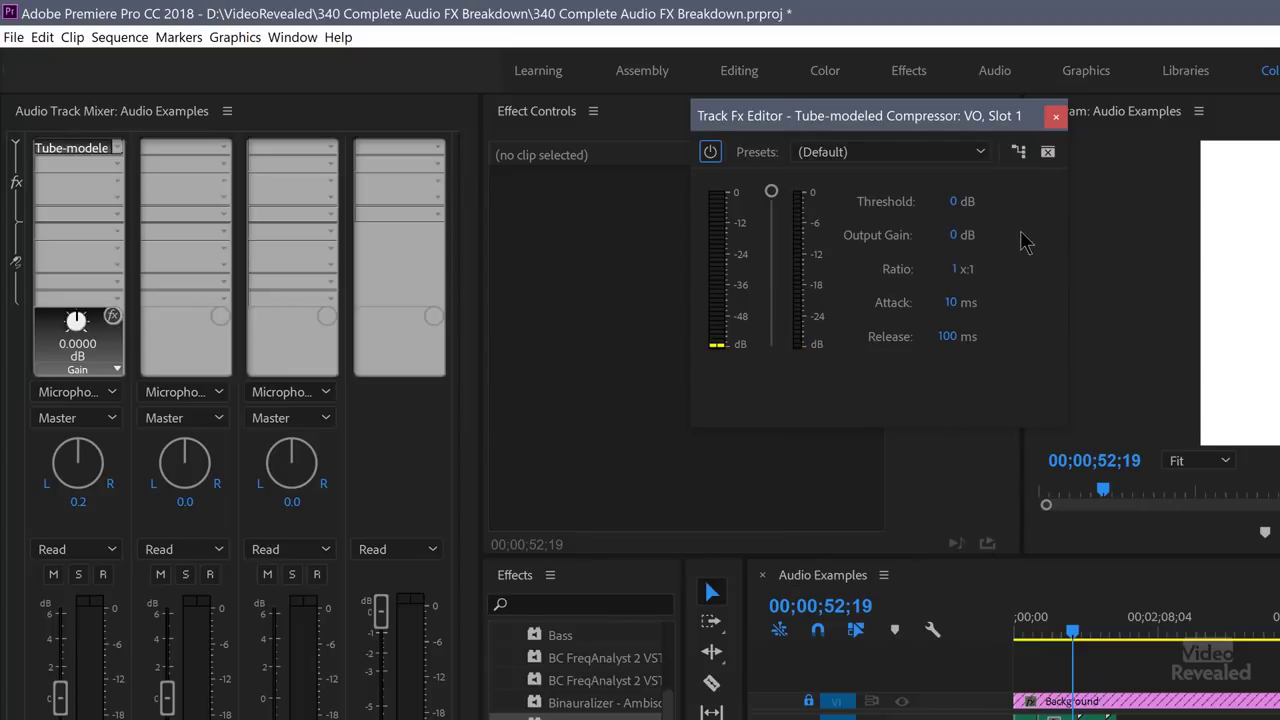
# Lower the Tube-modeled Compressor threshold to -6, -12, then -14.9 dB while replaying from the start
pyautogui.click(776, 225)
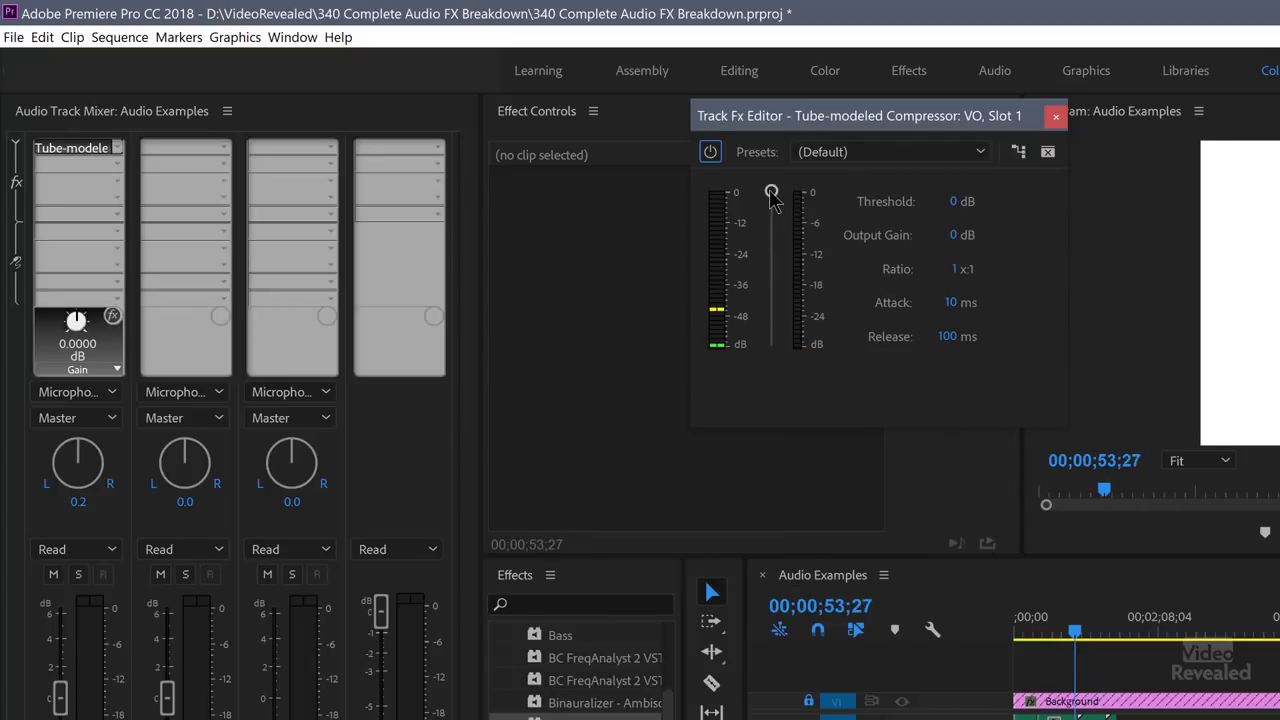
pyautogui.moveTo(780, 262); pyautogui.dragTo(760, 203)
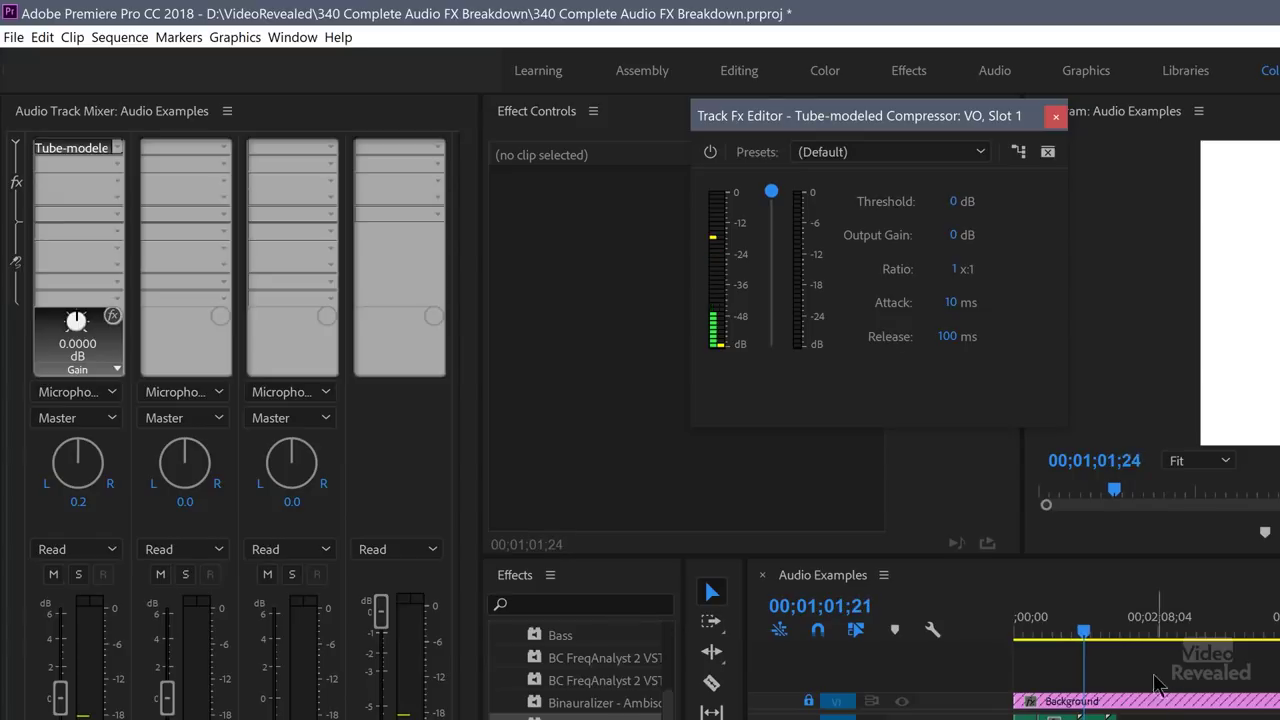
pyautogui.click(982, 677)
pyautogui.press('Home')
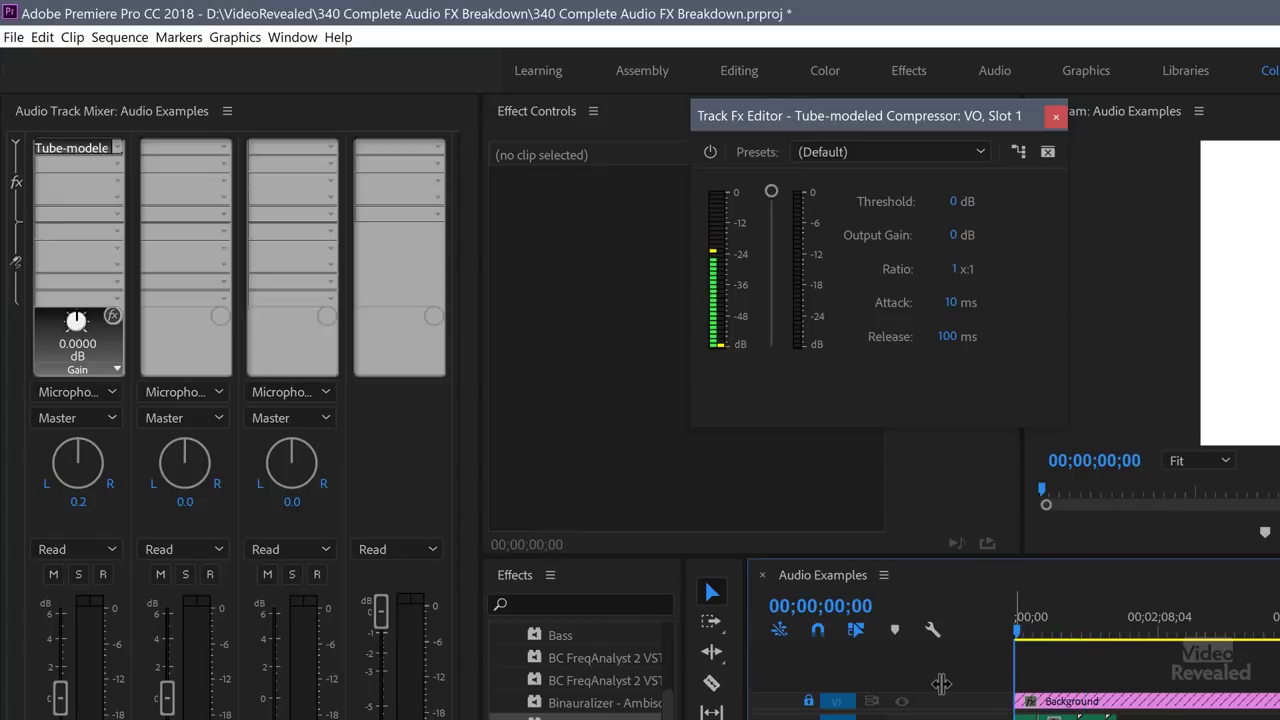
pyautogui.press('space')
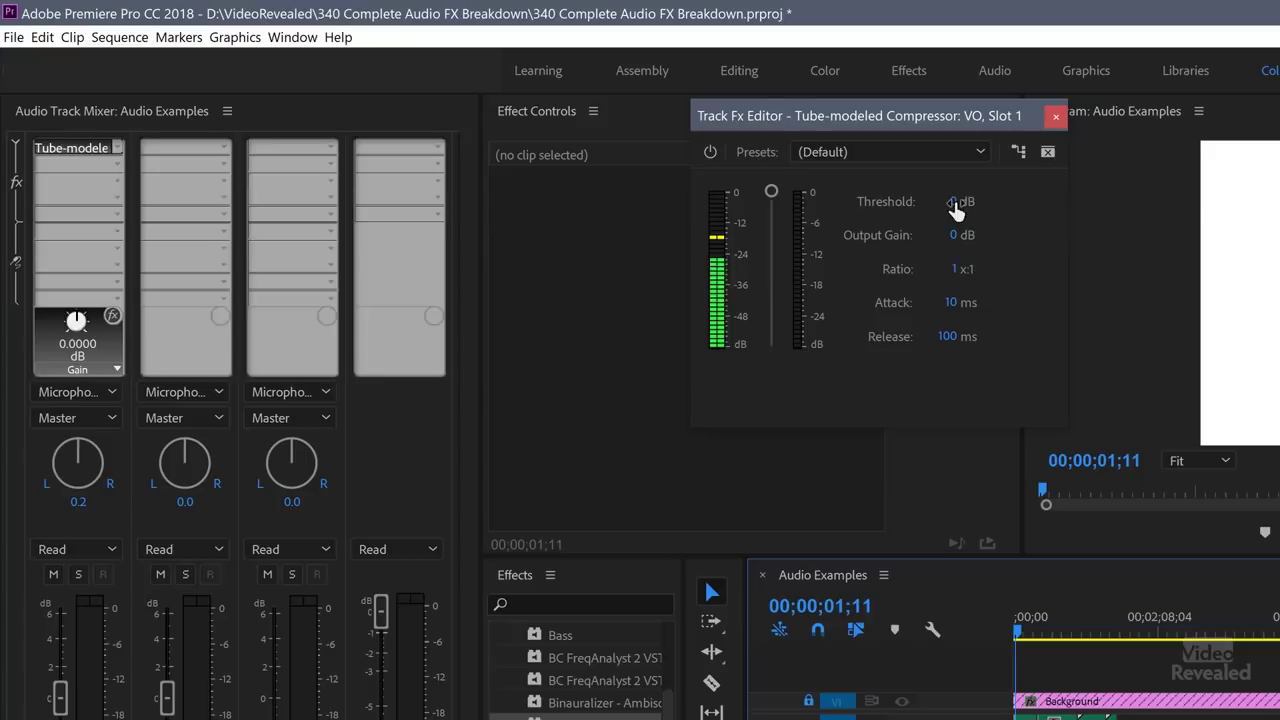
pyautogui.moveTo(1026, 200)
pyautogui.mouseDown()
pyautogui.moveTo(900, 208)
pyautogui.moveTo(922, 207)
pyautogui.moveTo(890, 236)
pyautogui.mouseUp()
pyautogui.click(1055, 116)
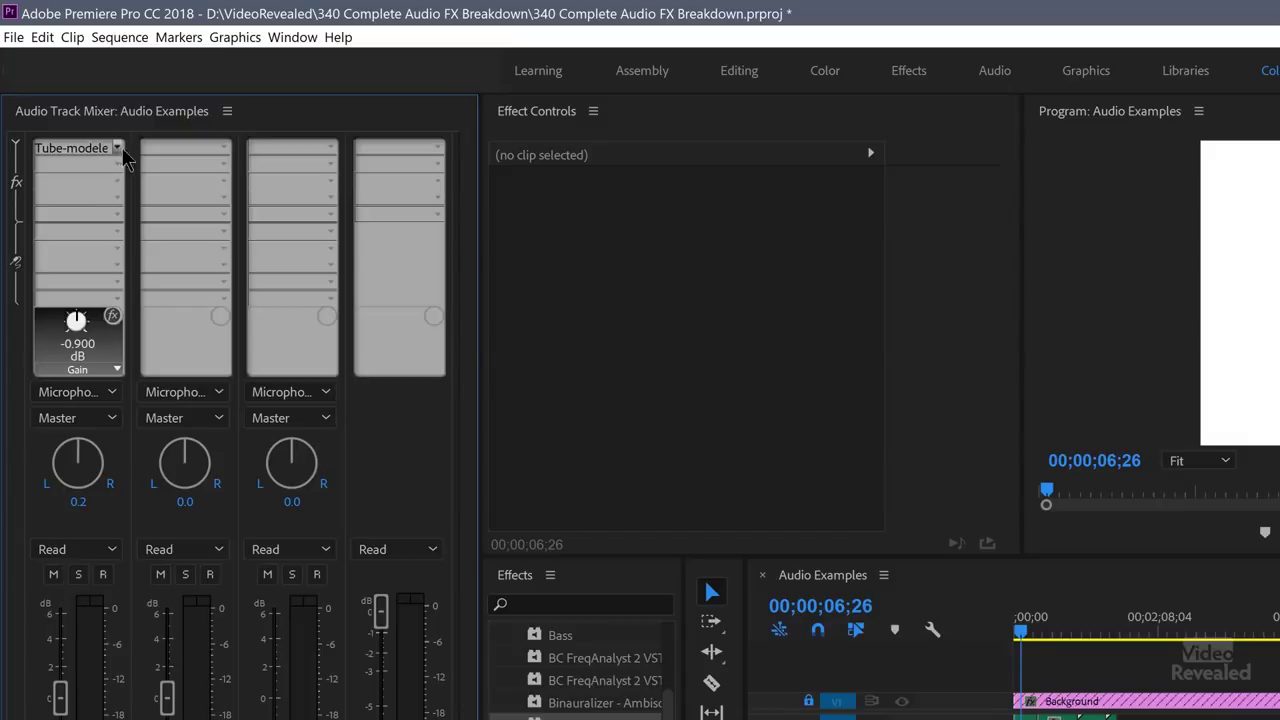
# Remove the Tube-modeled Compressor from the VO track's first slot
pyautogui.click(119, 146)
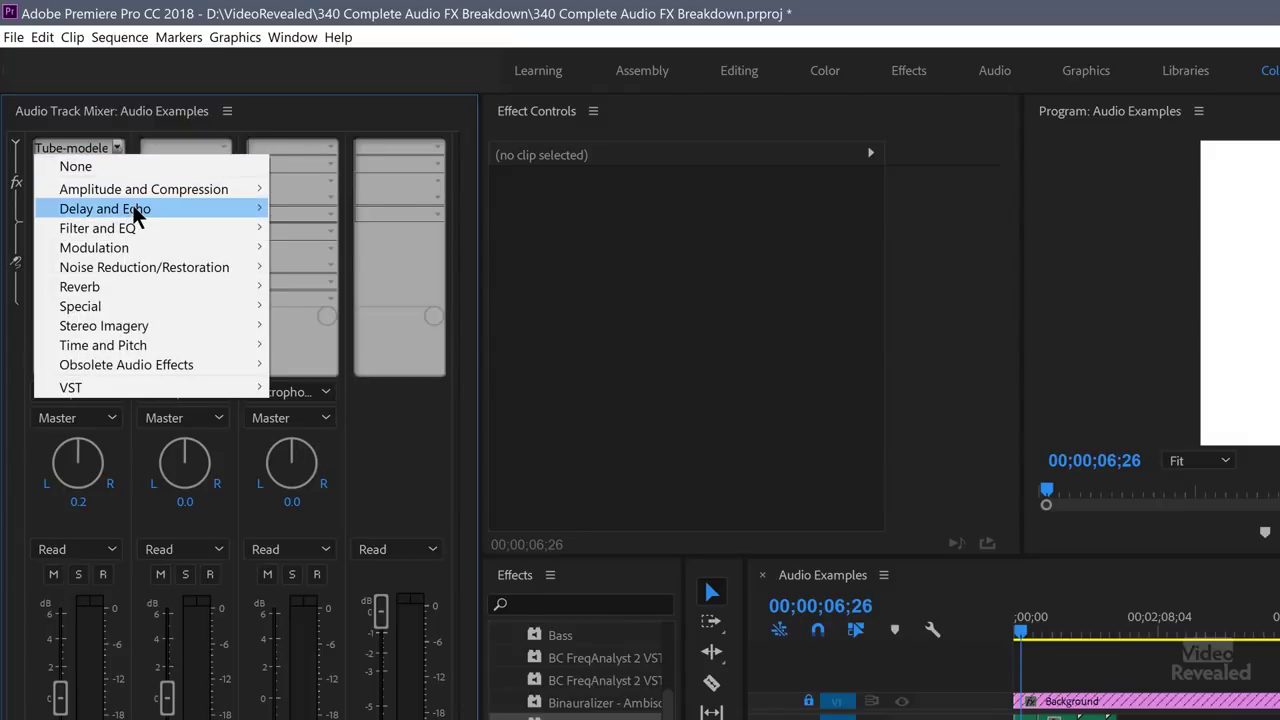
pyautogui.moveTo(133, 206)
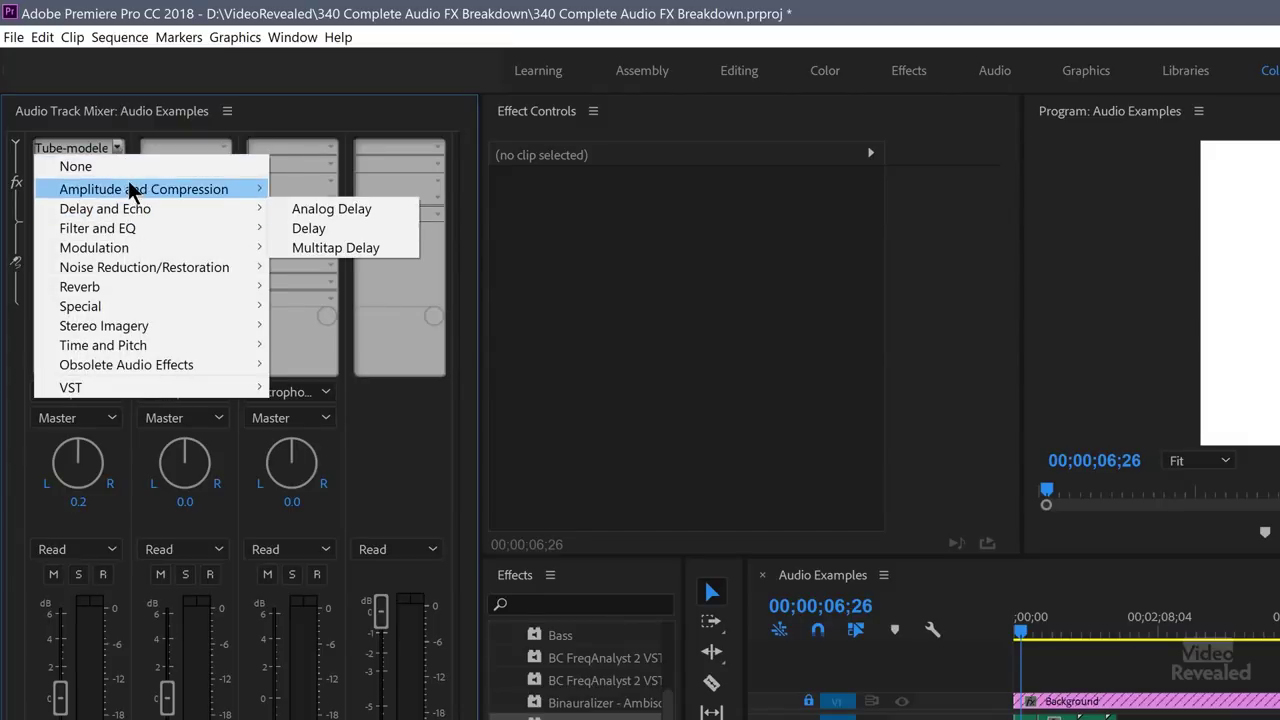
pyautogui.click(127, 166)
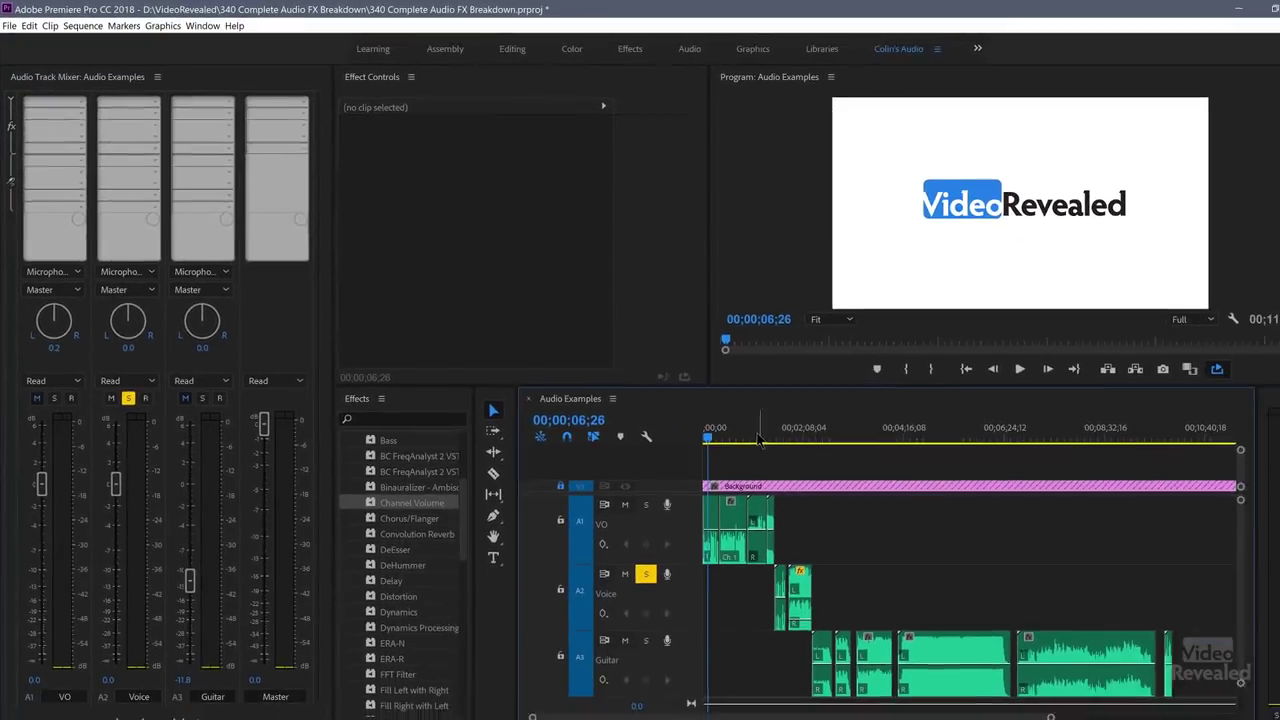
# Move the playhead to the Voice clips near 00;01;35, zoom in, and preview briefly
pyautogui.moveTo(700, 424); pyautogui.dragTo(750, 431)
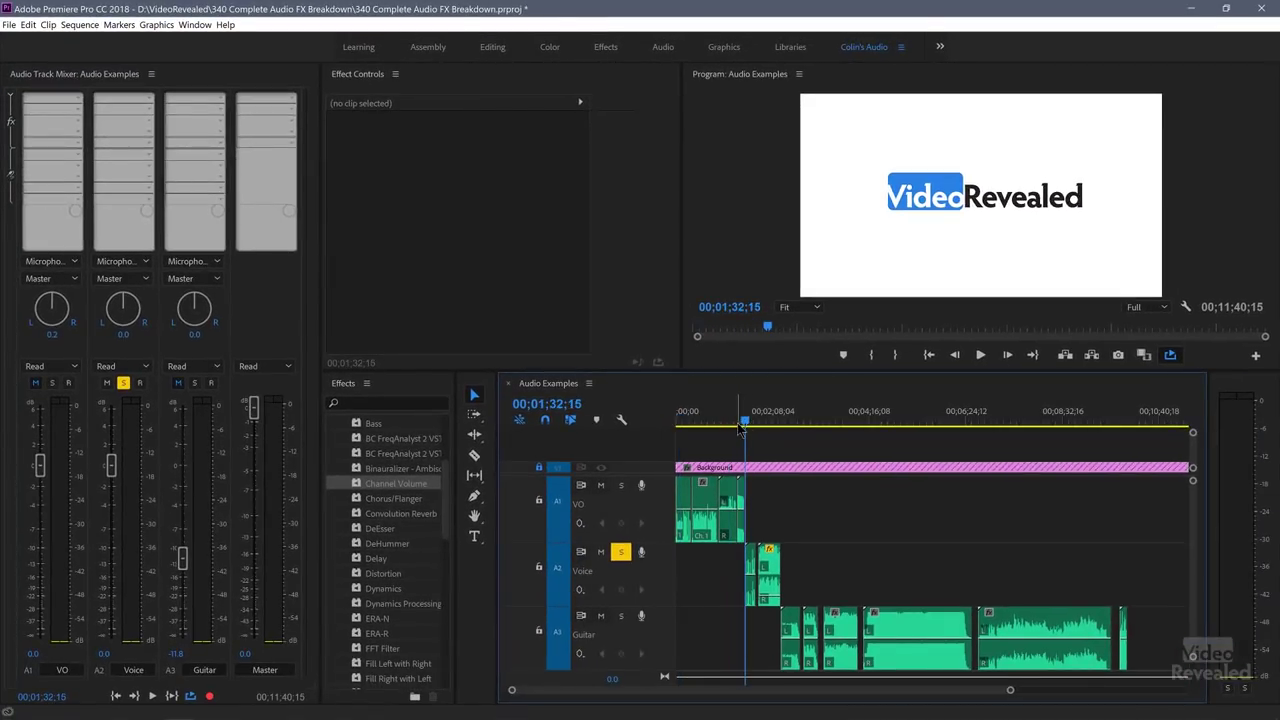
pyautogui.press('=')
pyautogui.press('=')
pyautogui.press('=')
pyautogui.press('space')
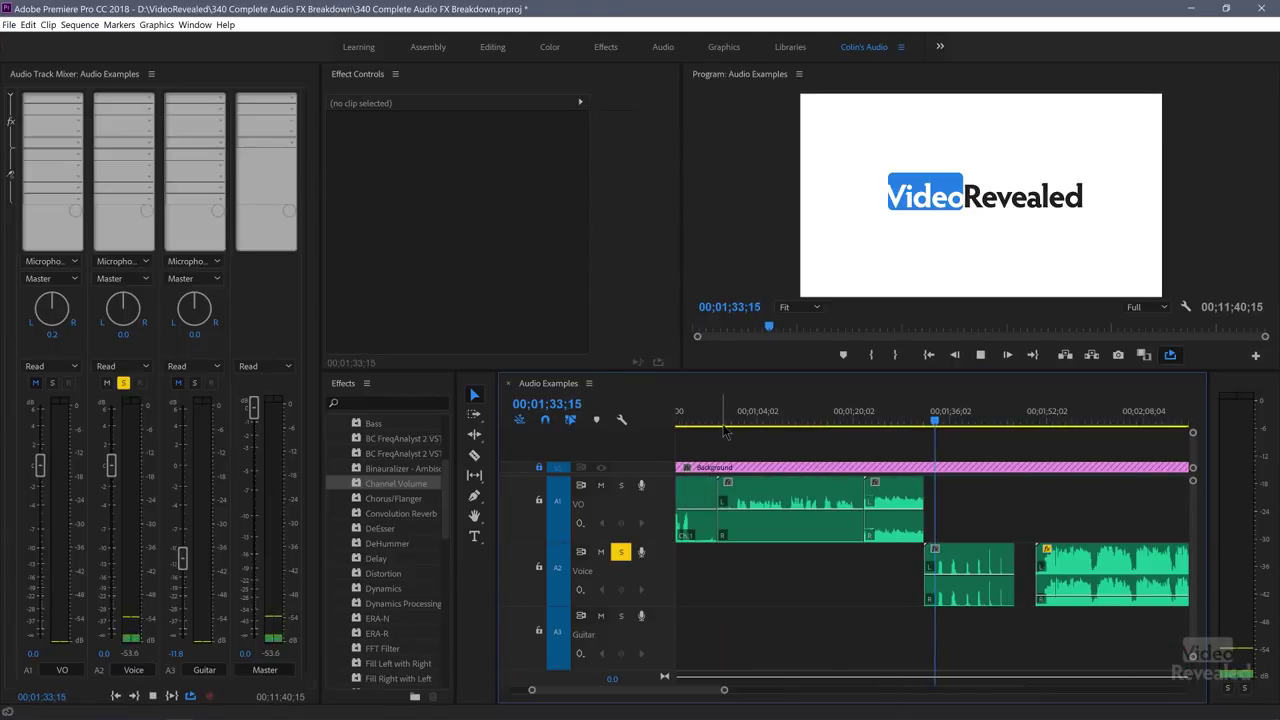
pyautogui.press('space')
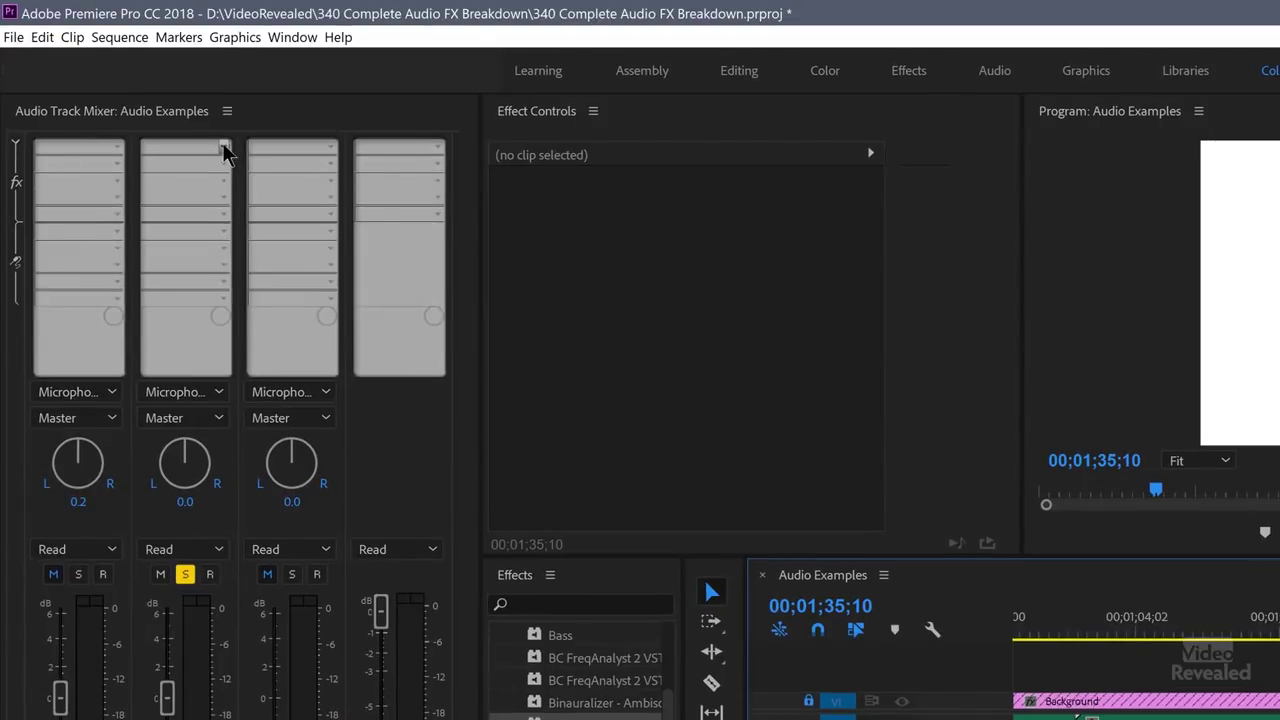
# Insert Analog Delay on the Voice track's first slot and open its editor enlarged
pyautogui.click(226, 155)
pyautogui.moveTo(246, 199)
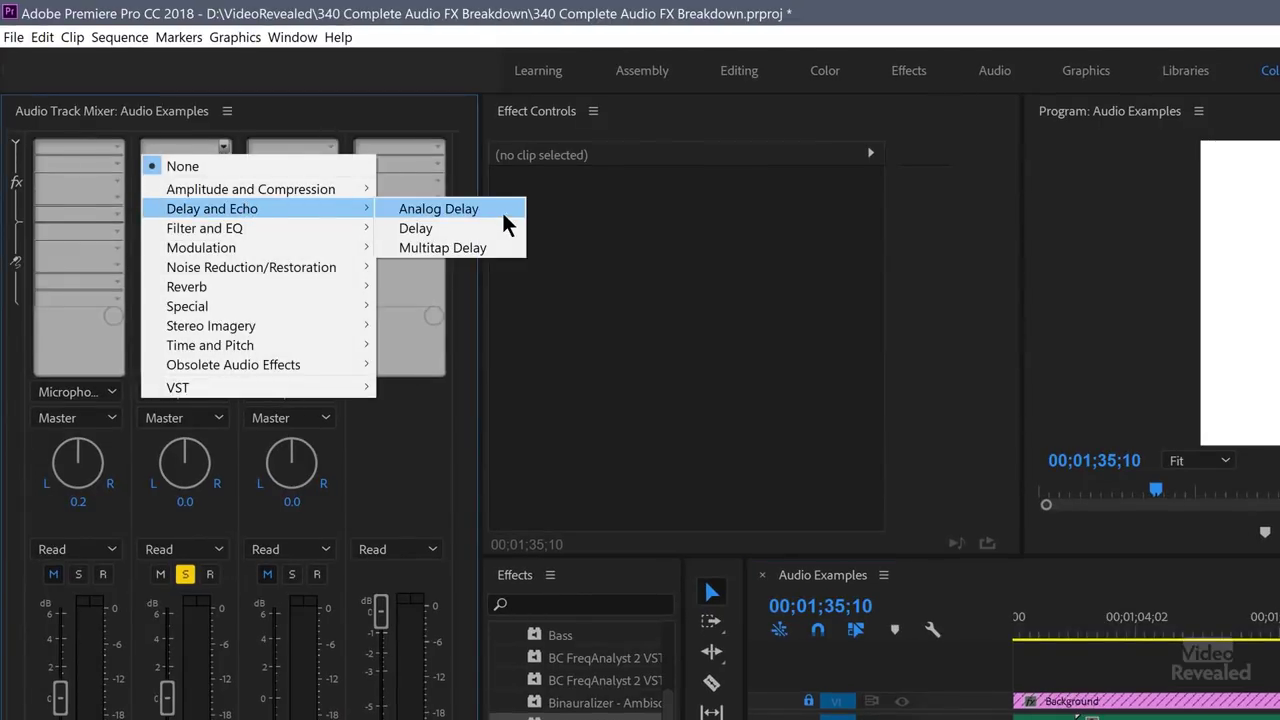
pyautogui.click(501, 209)
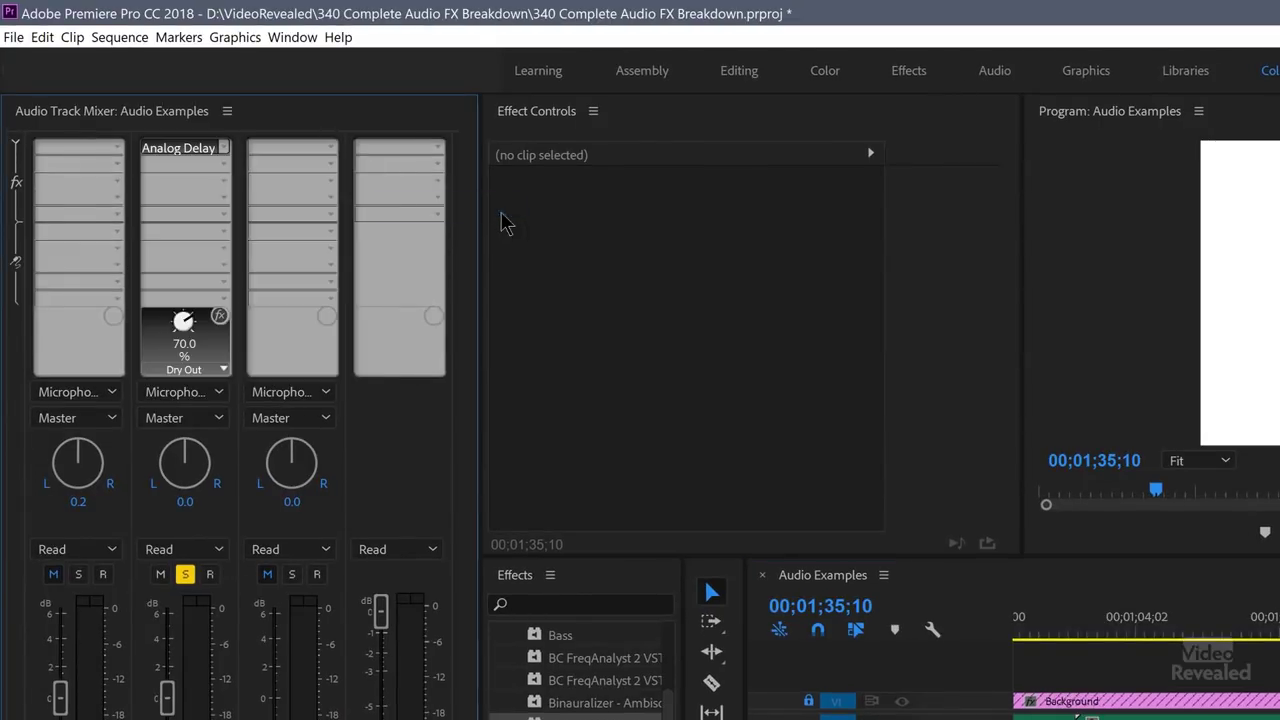
pyautogui.doubleClick(175, 147)
pyautogui.moveTo(922, 474); pyautogui.dragTo(761, 99)
pyautogui.moveTo(890, 252); pyautogui.dragTo(1196, 441)
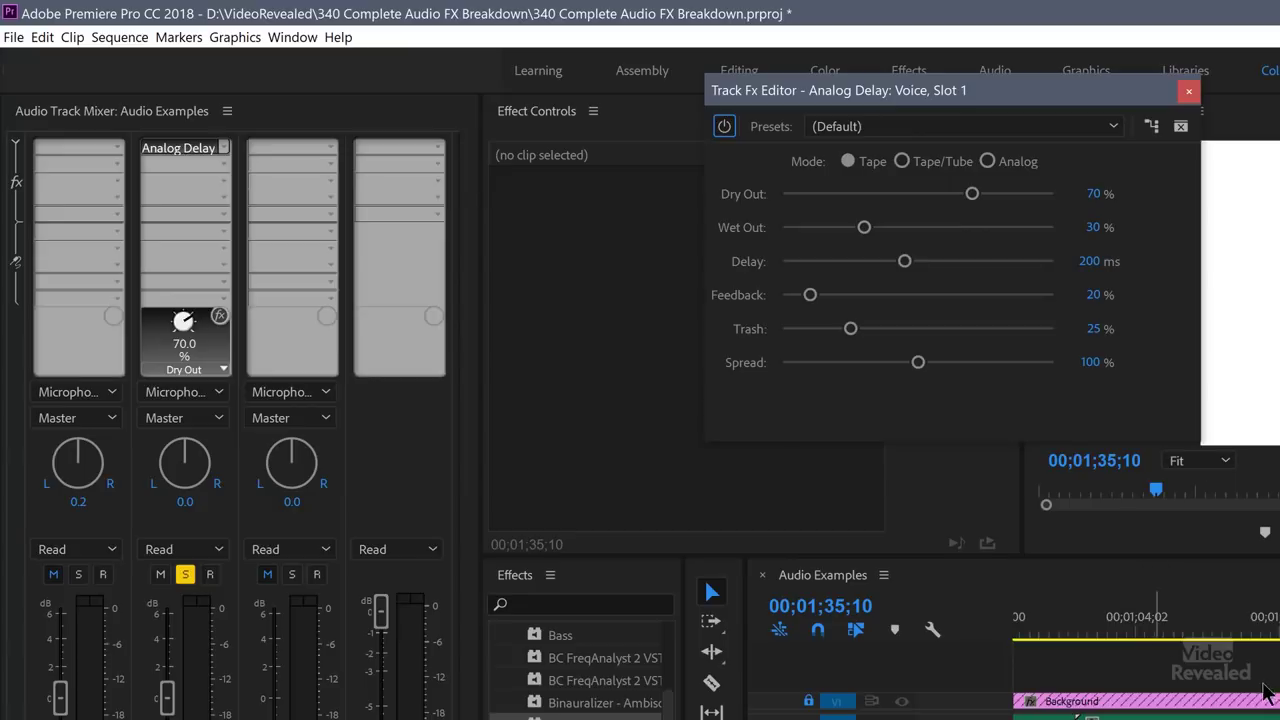
# Audition the Analog Delay presets Canyon Echoes and Jellyphone on the Voice clip
pyautogui.click(882, 130)
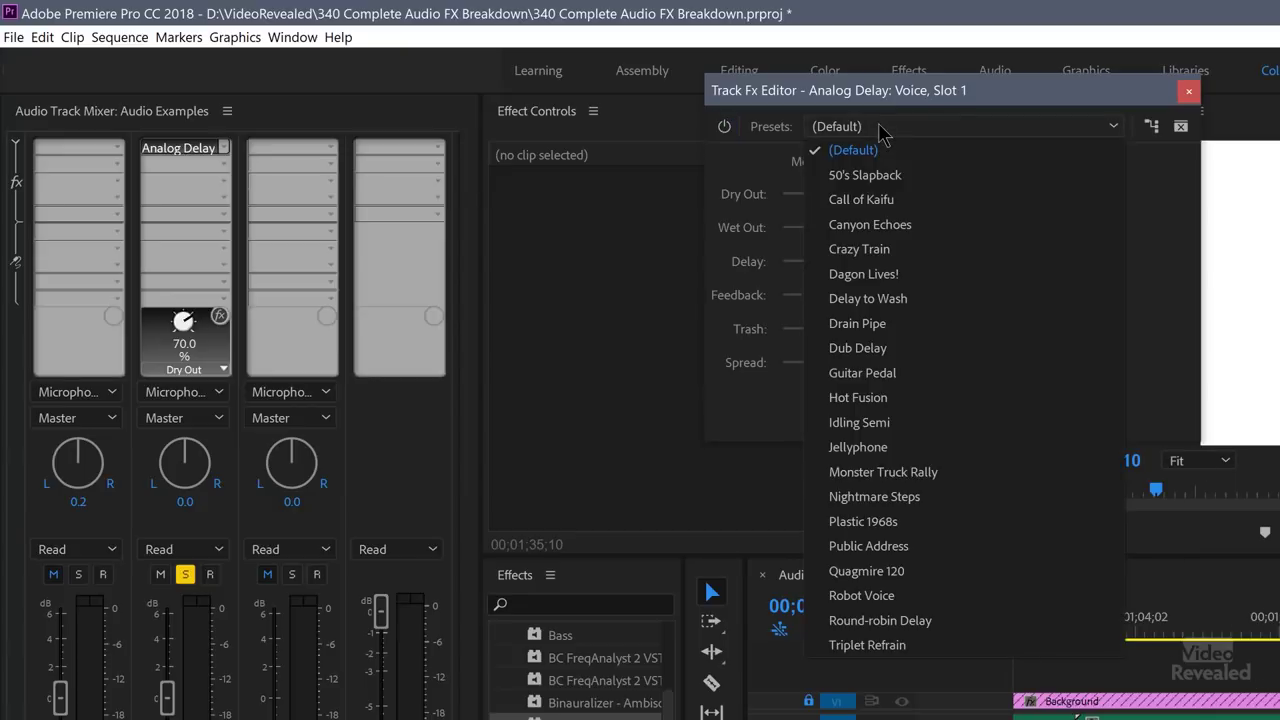
pyautogui.click(898, 230)
pyautogui.press('space')
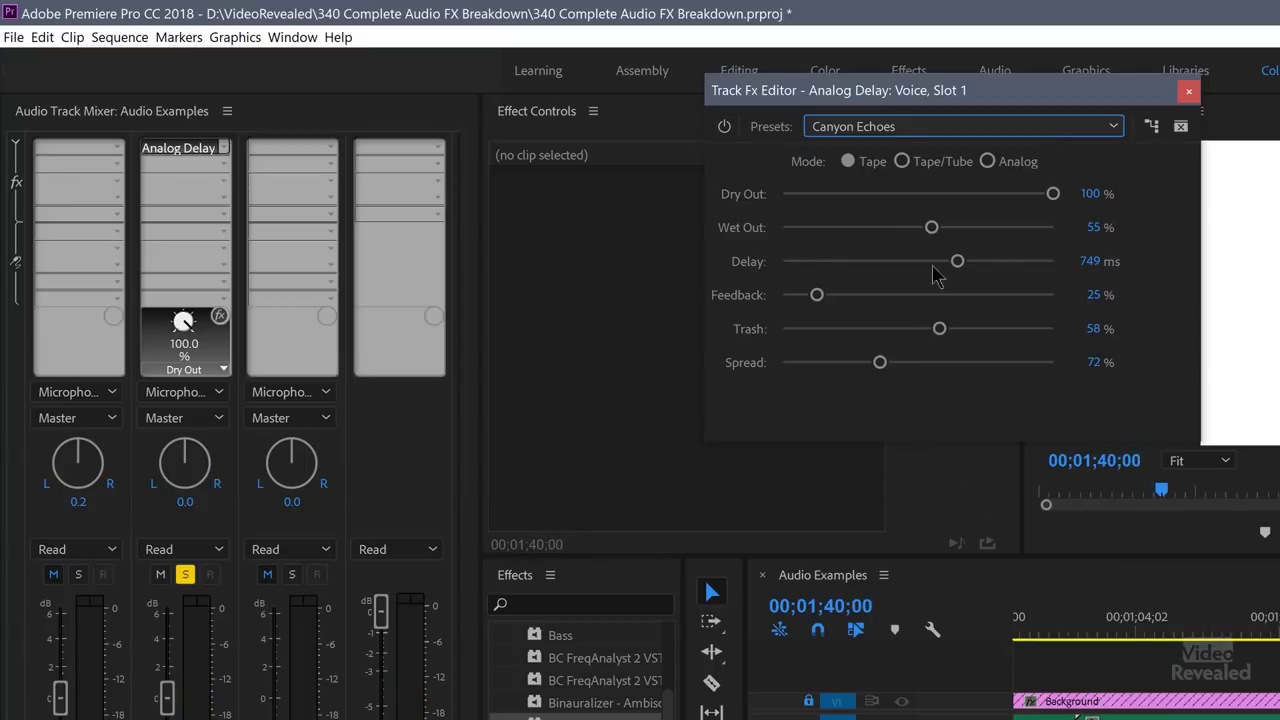
pyautogui.click(886, 128)
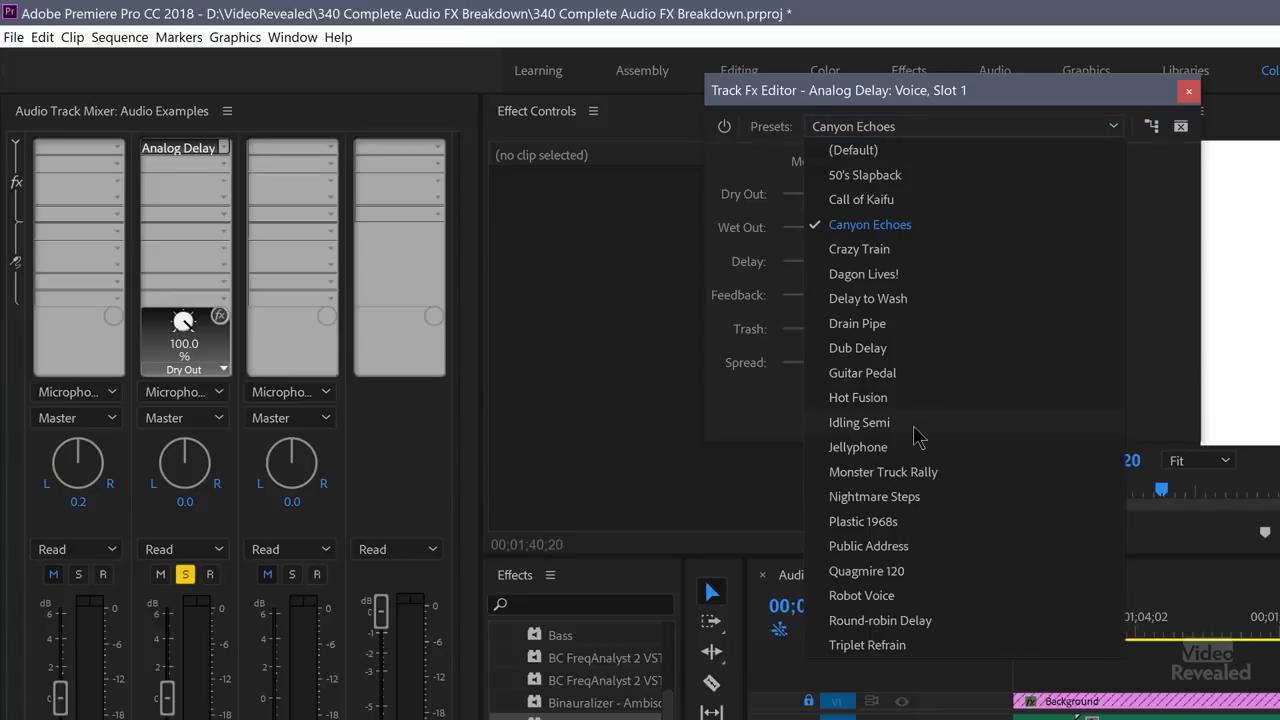
pyautogui.click(912, 450)
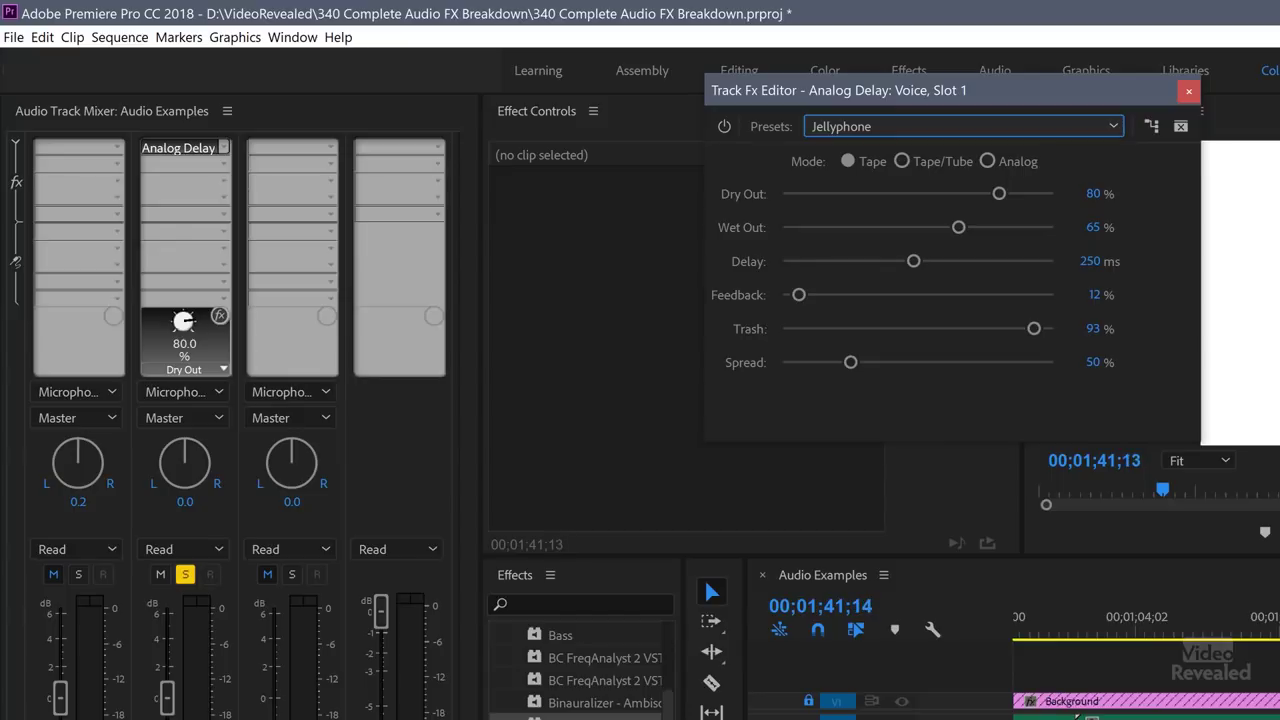
pyautogui.press('space')
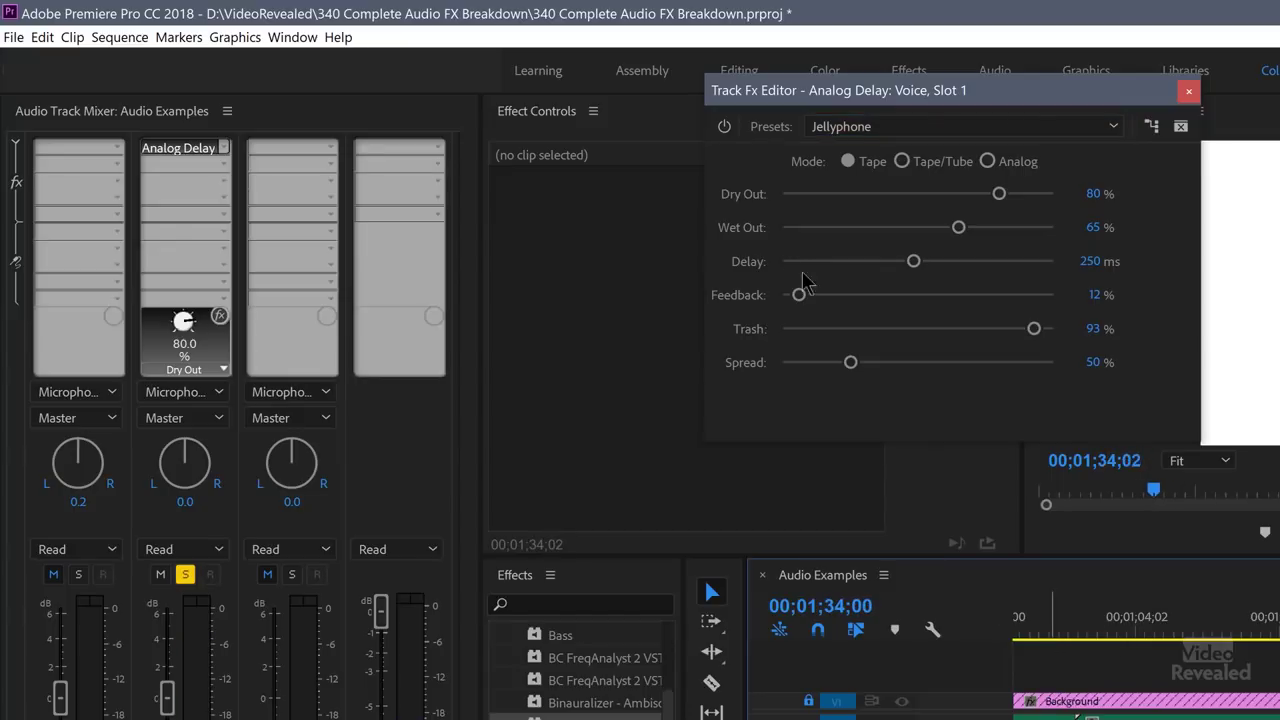
# Apply the Robot Voice preset, change the delay mode, and drop the dry signal to 0%
pyautogui.click(896, 128)
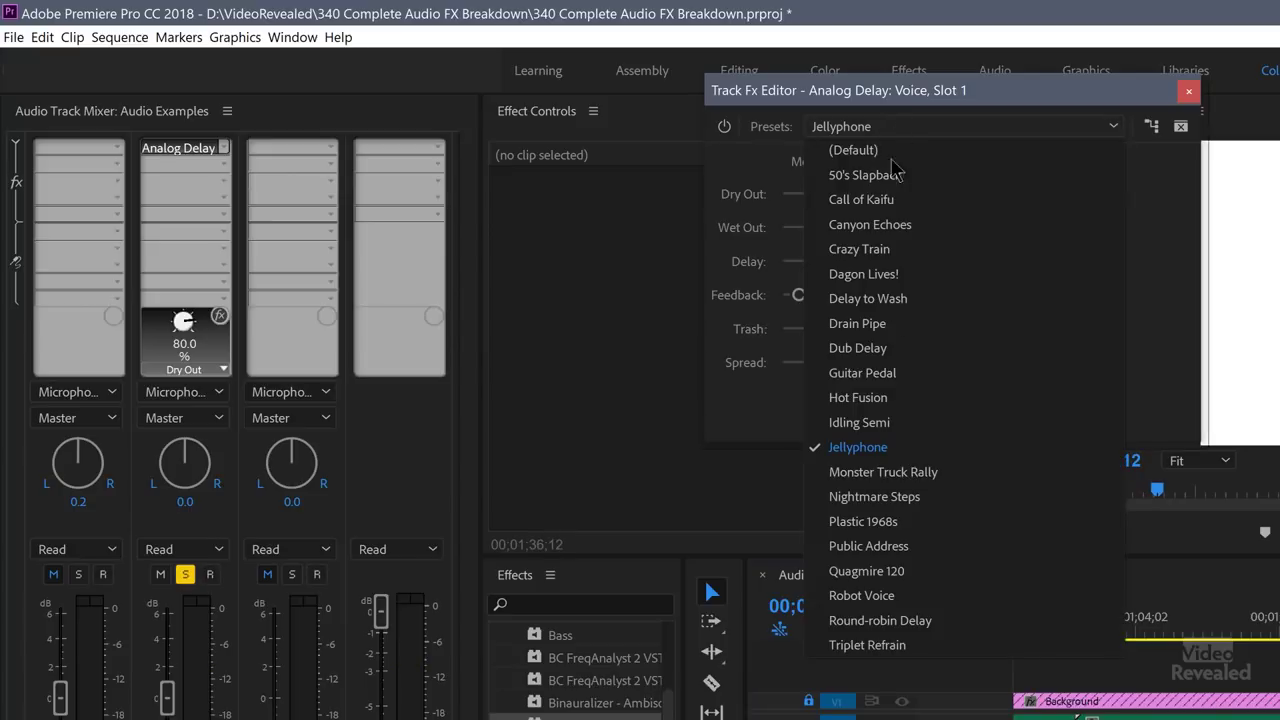
pyautogui.click(886, 597)
pyautogui.press('space')
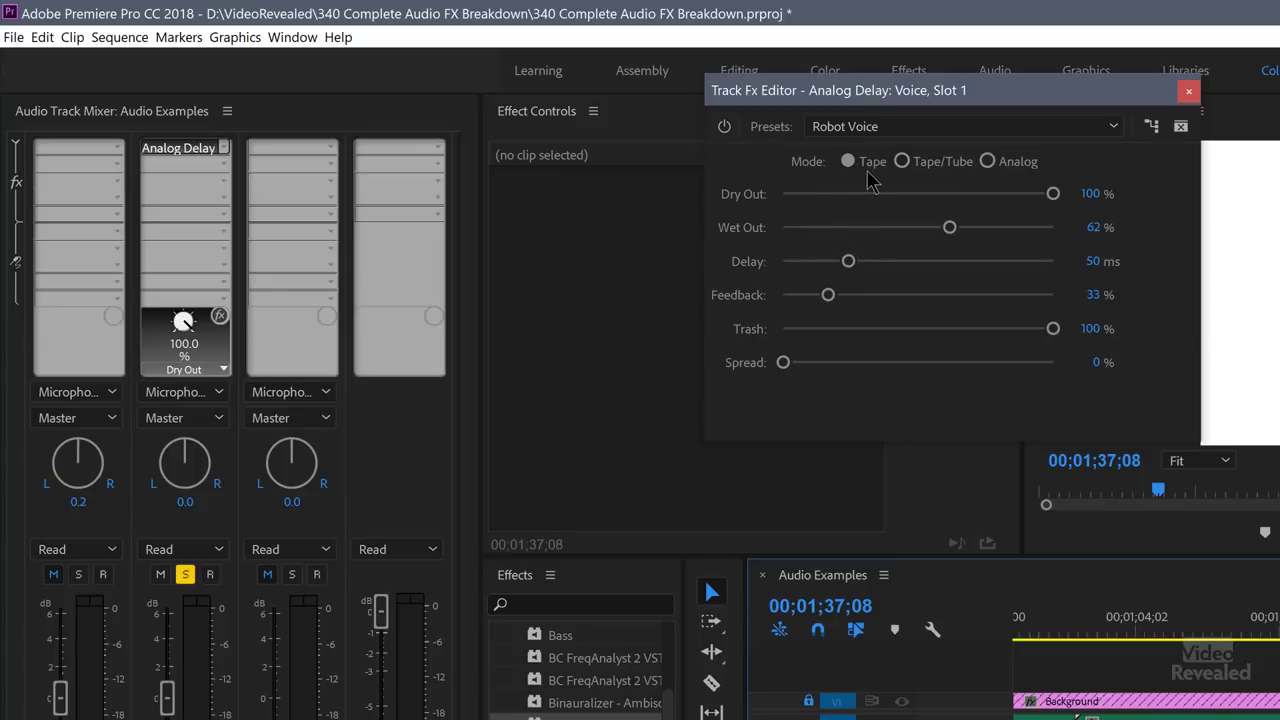
pyautogui.click(943, 168)
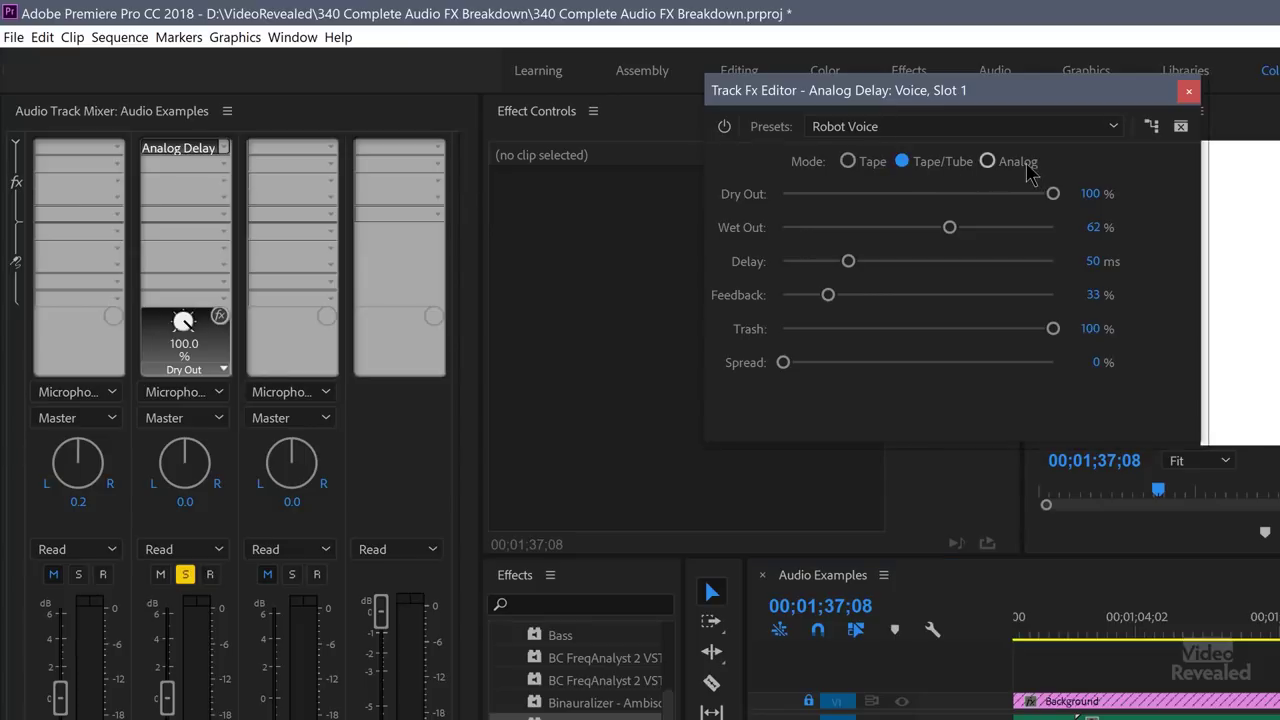
pyautogui.moveTo(884, 194); pyautogui.dragTo(772, 224)
pyautogui.press('space')
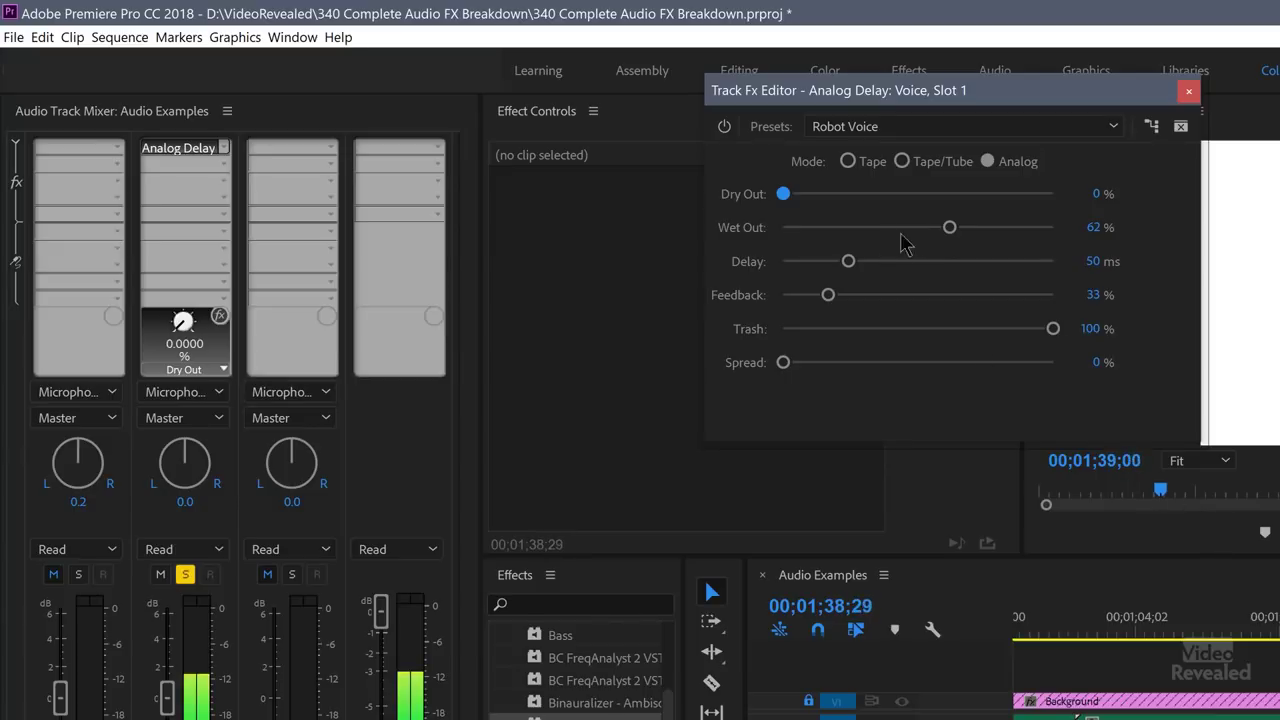
# Set dry 21%, delay 476 ms, feedback 147% and wet 27%, then close the editor
pyautogui.click(840, 194)
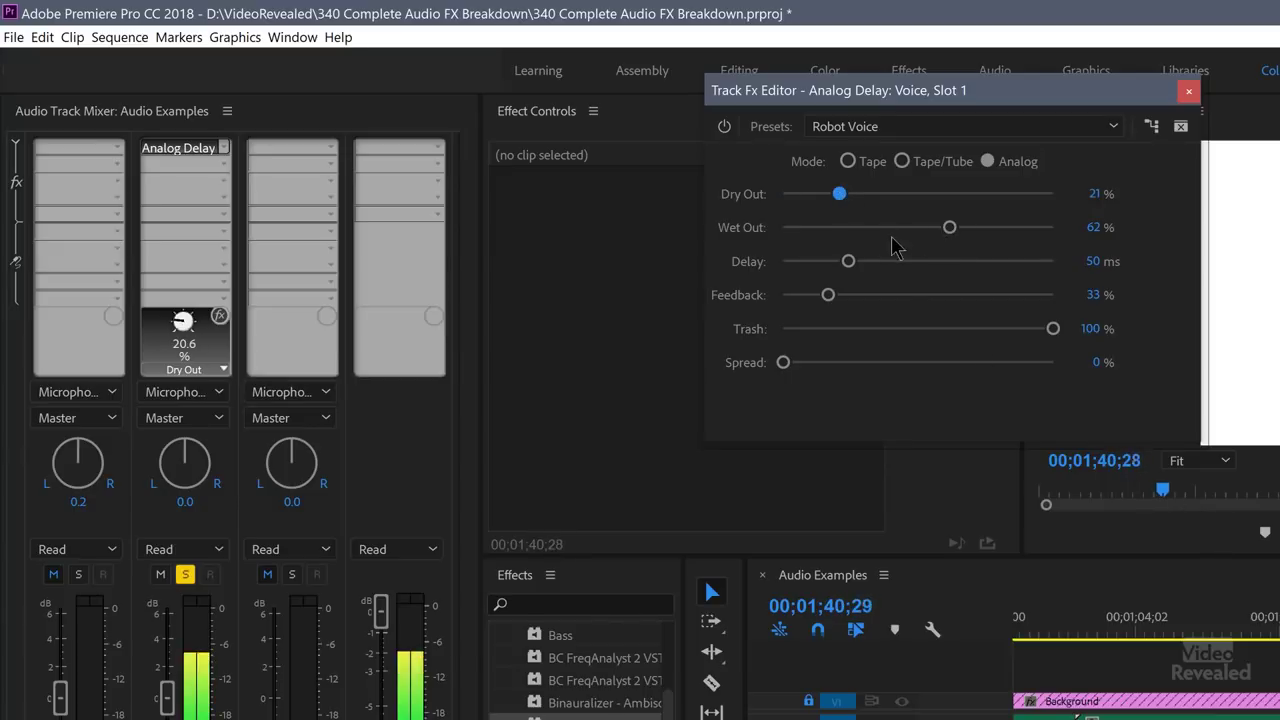
pyautogui.click(850, 262)
pyautogui.moveTo(920, 278); pyautogui.dragTo(945, 275)
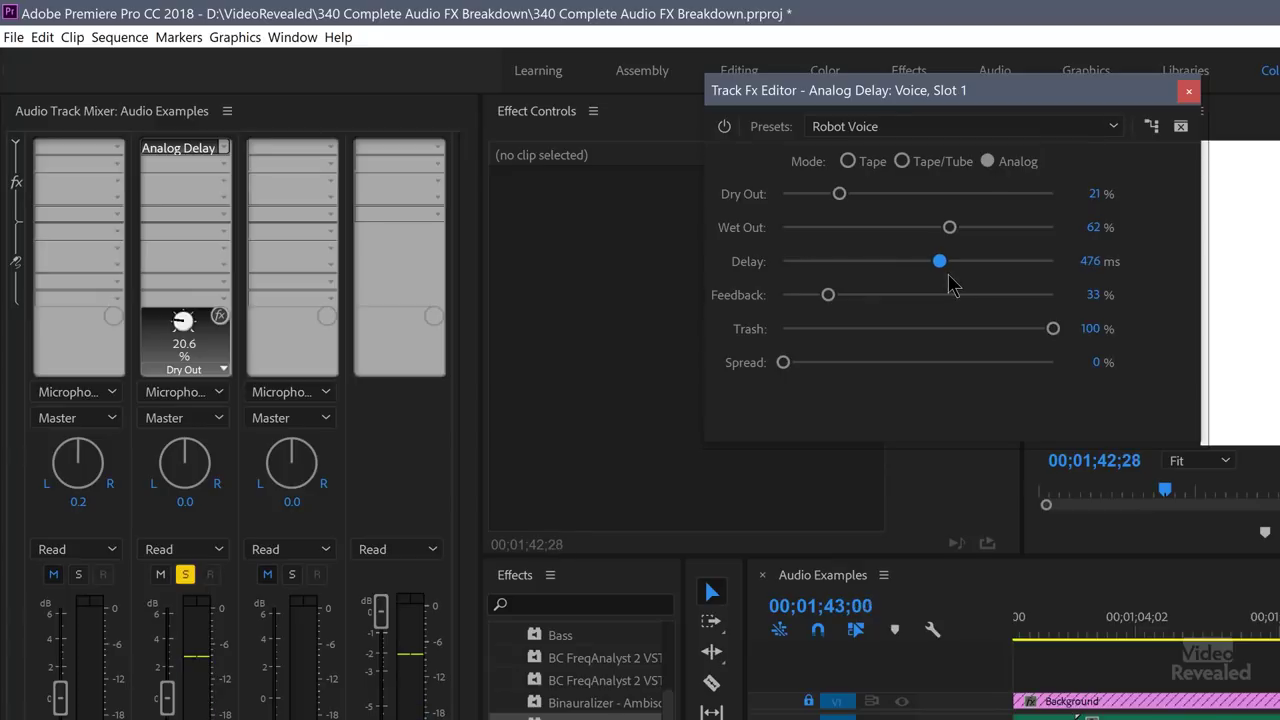
pyautogui.moveTo(829, 295); pyautogui.dragTo(982, 296)
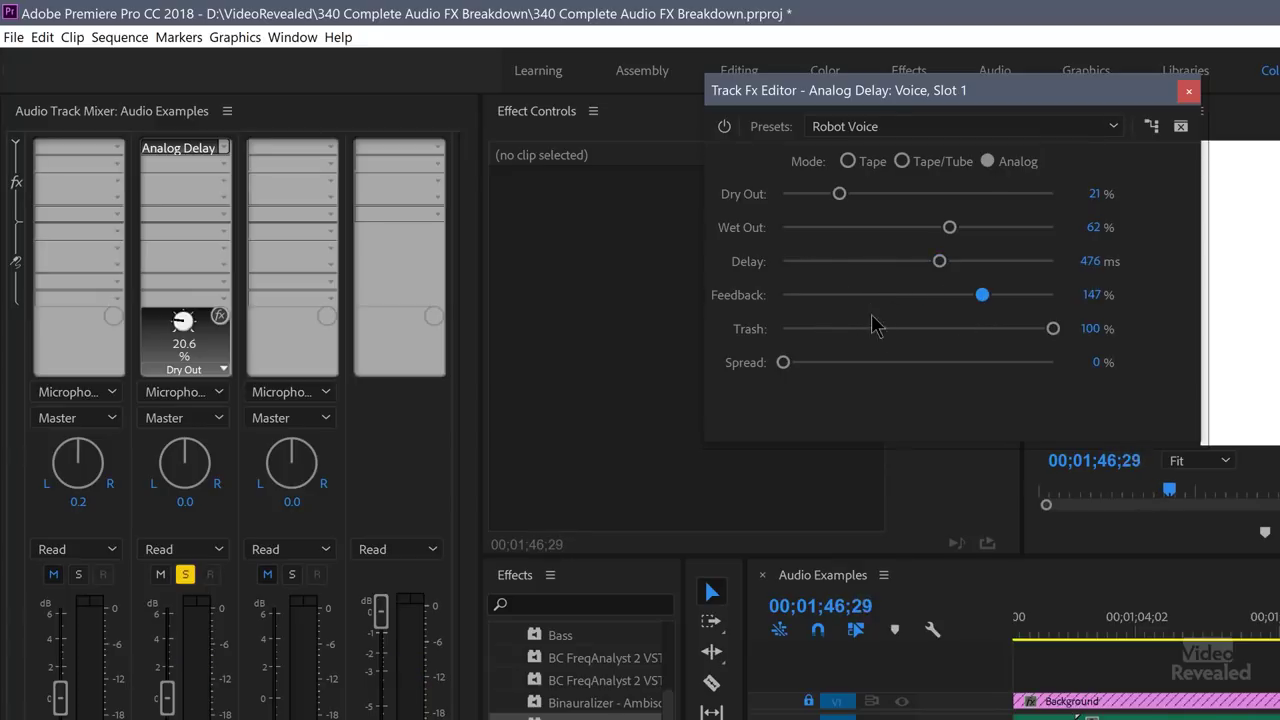
pyautogui.press('space')
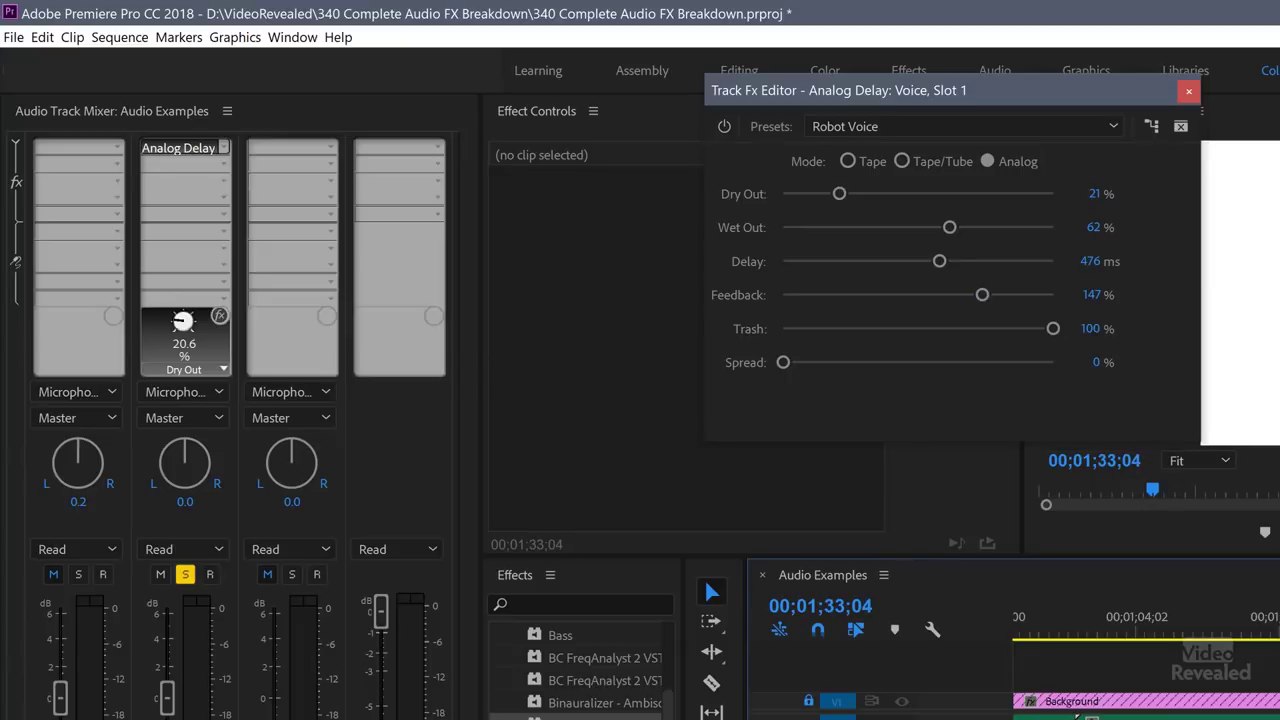
pyautogui.press('space')
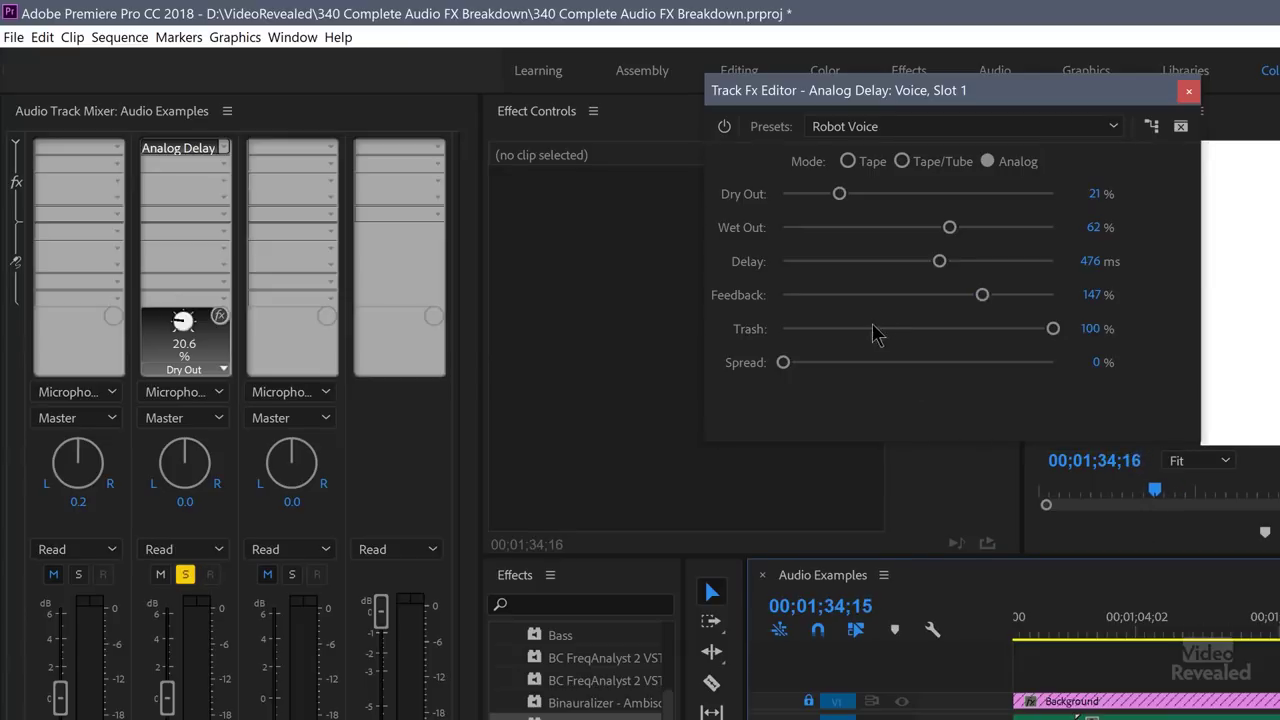
pyautogui.moveTo(949, 227); pyautogui.dragTo(857, 229)
pyautogui.press('space')
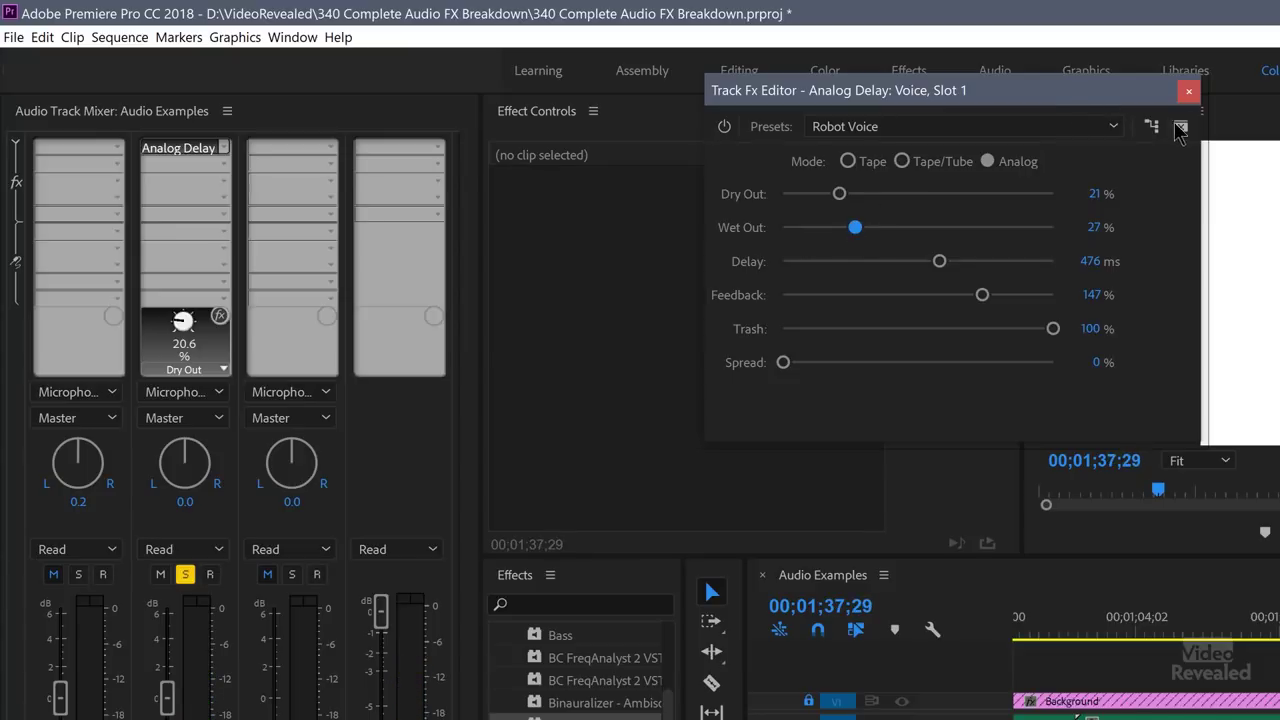
pyautogui.click(1189, 93)
# Replace Analog Delay with the plain Delay effect in the Voice track's first slot
pyautogui.click(222, 147)
pyautogui.moveTo(239, 204)
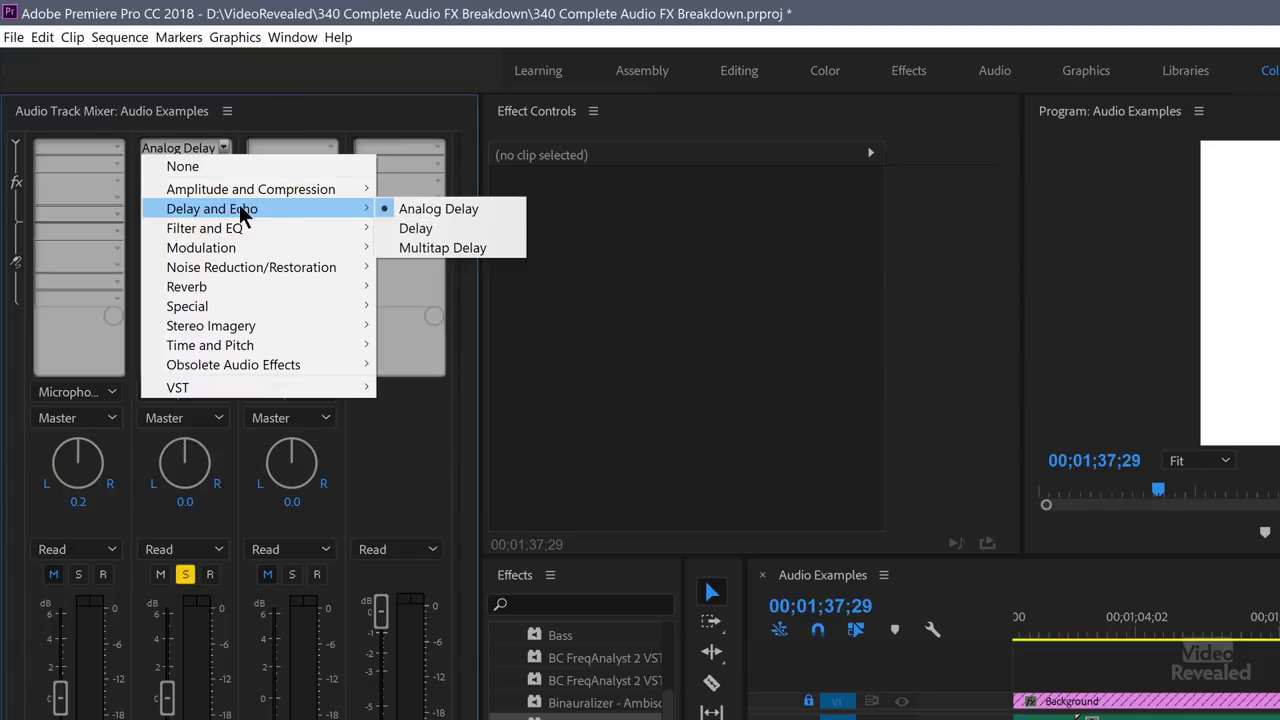
pyautogui.click(417, 228)
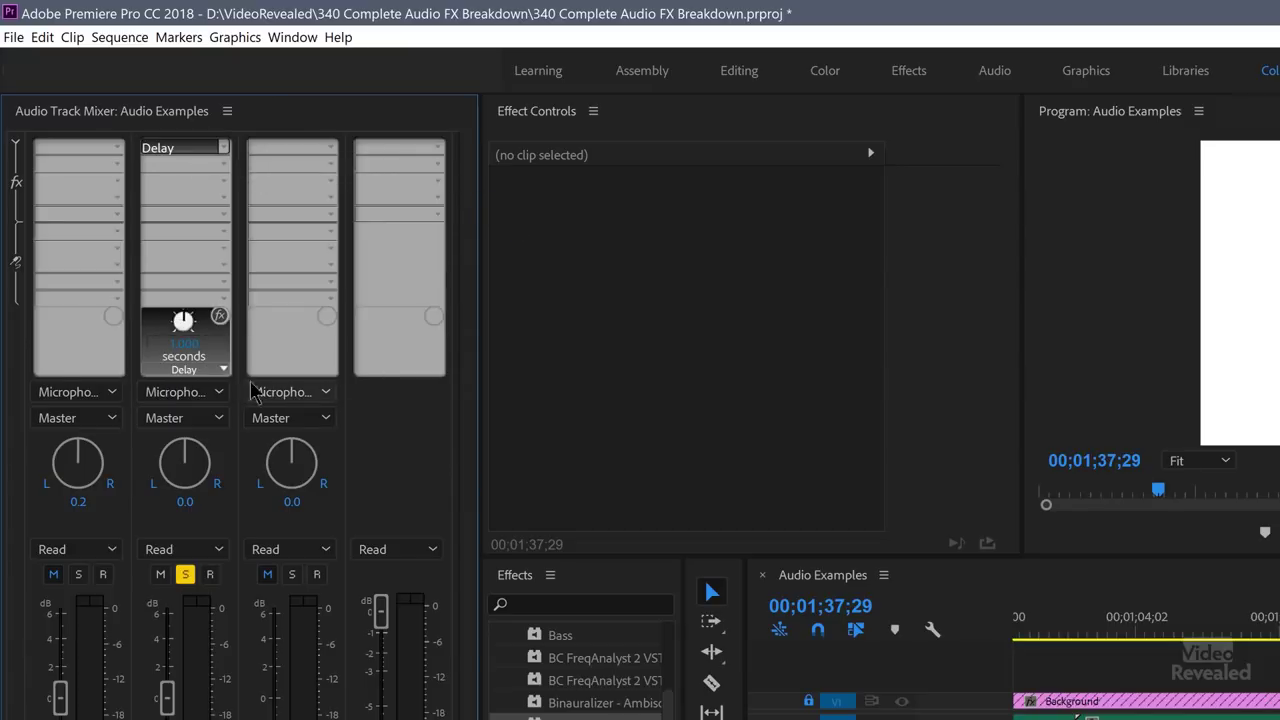
pyautogui.click(207, 374)
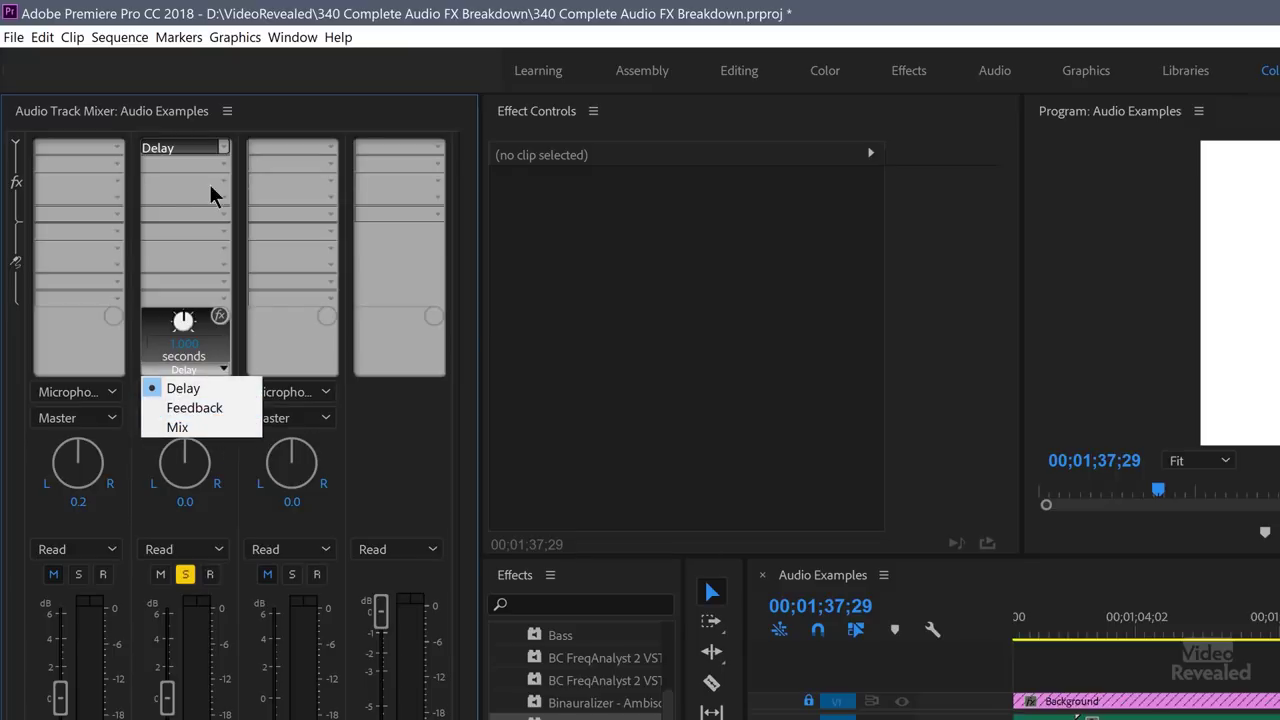
pyautogui.click(197, 147)
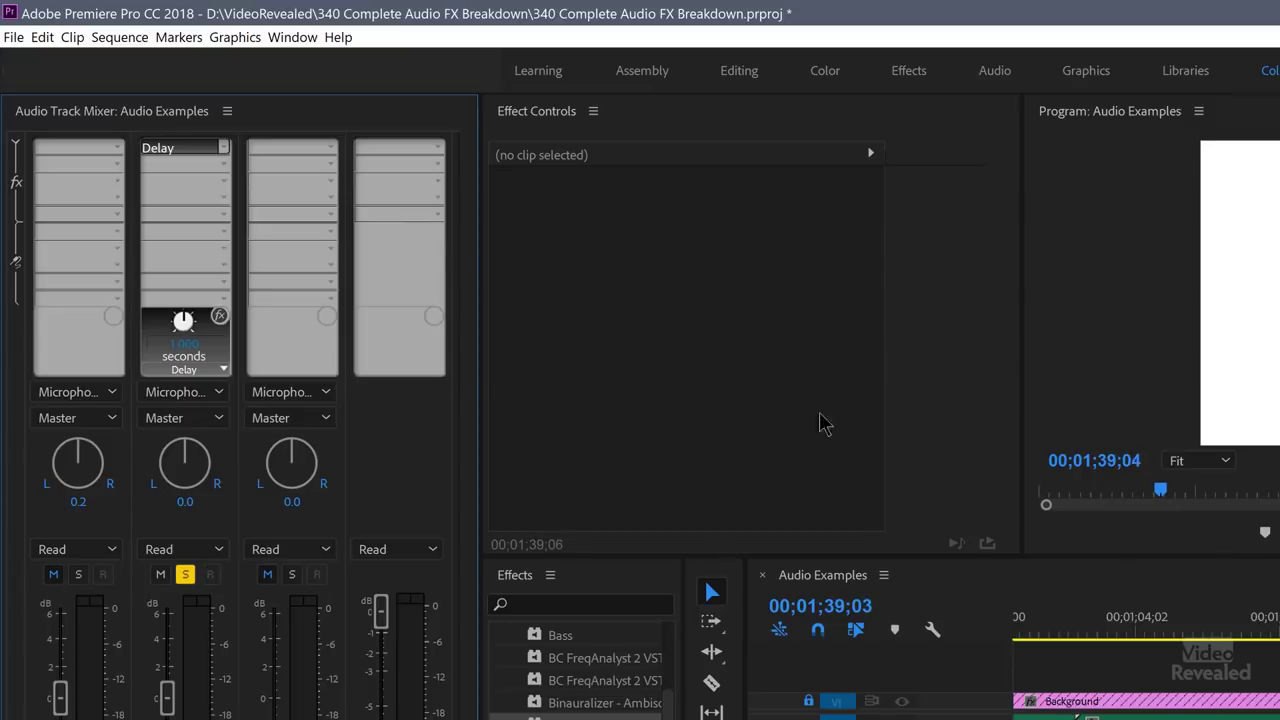
# Swap the plain Delay for Multitap Delay from Delay and Echo
pyautogui.click(225, 150)
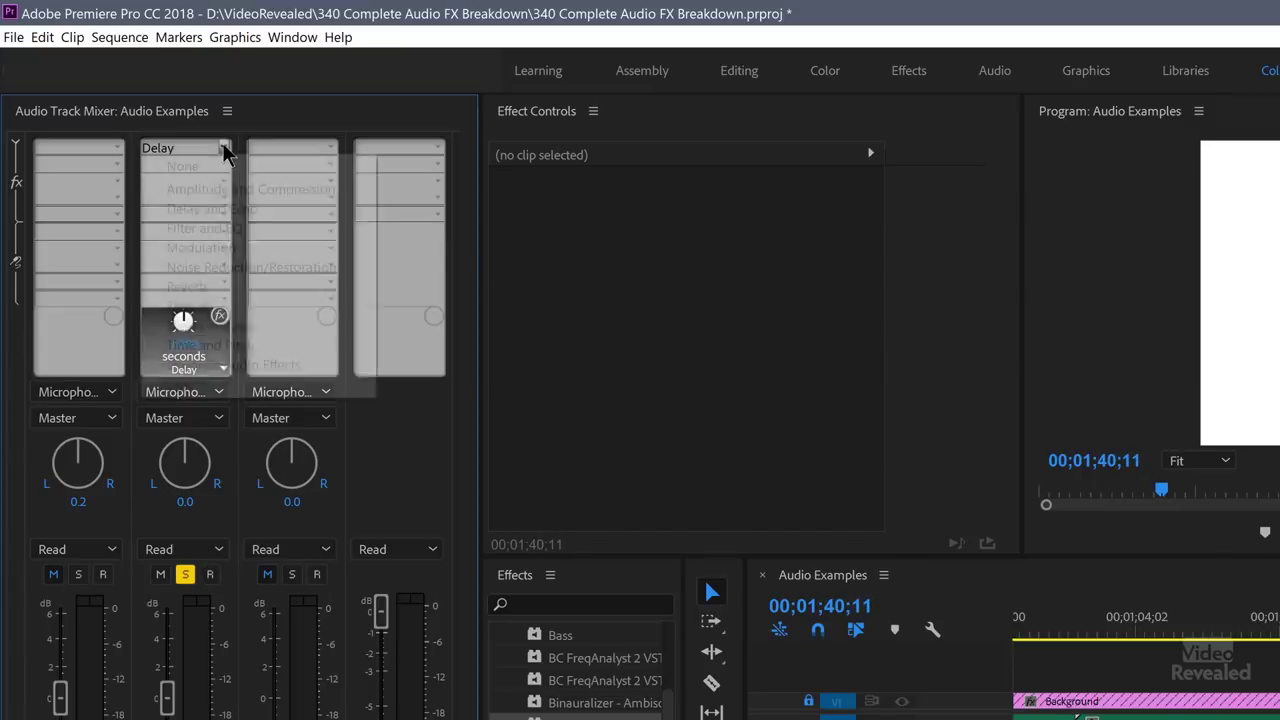
pyautogui.moveTo(262, 214)
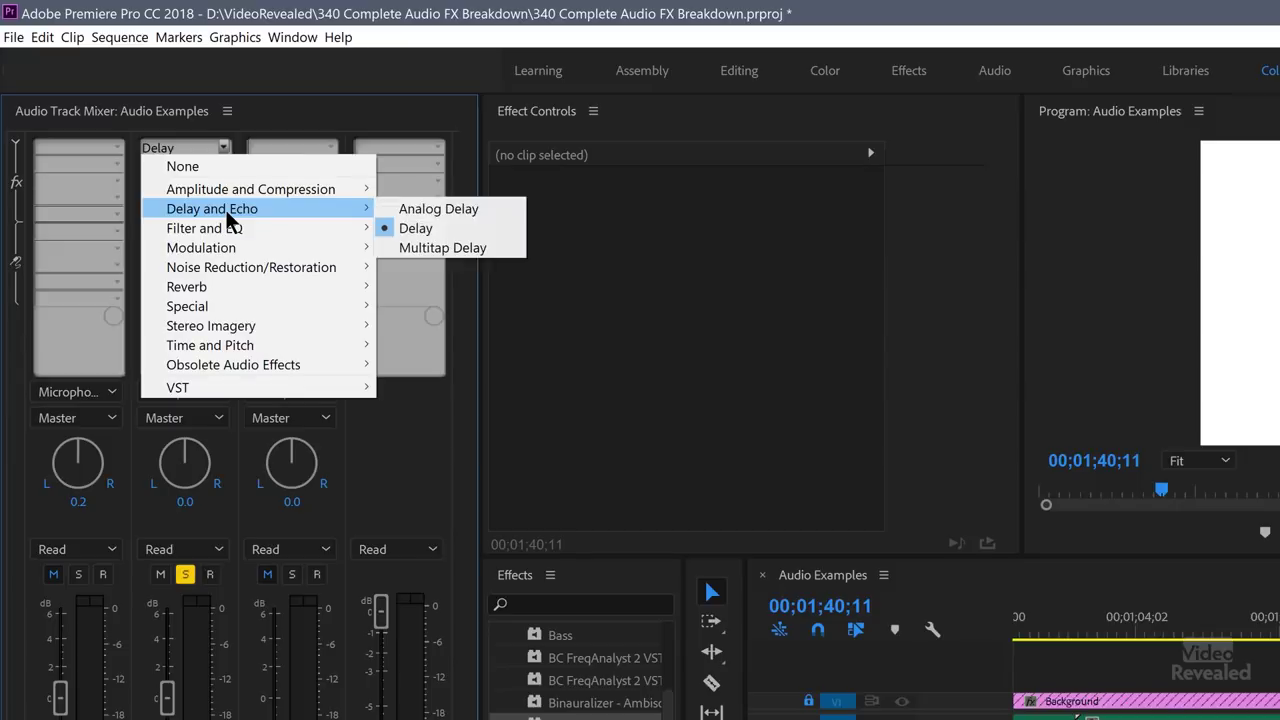
pyautogui.click(500, 250)
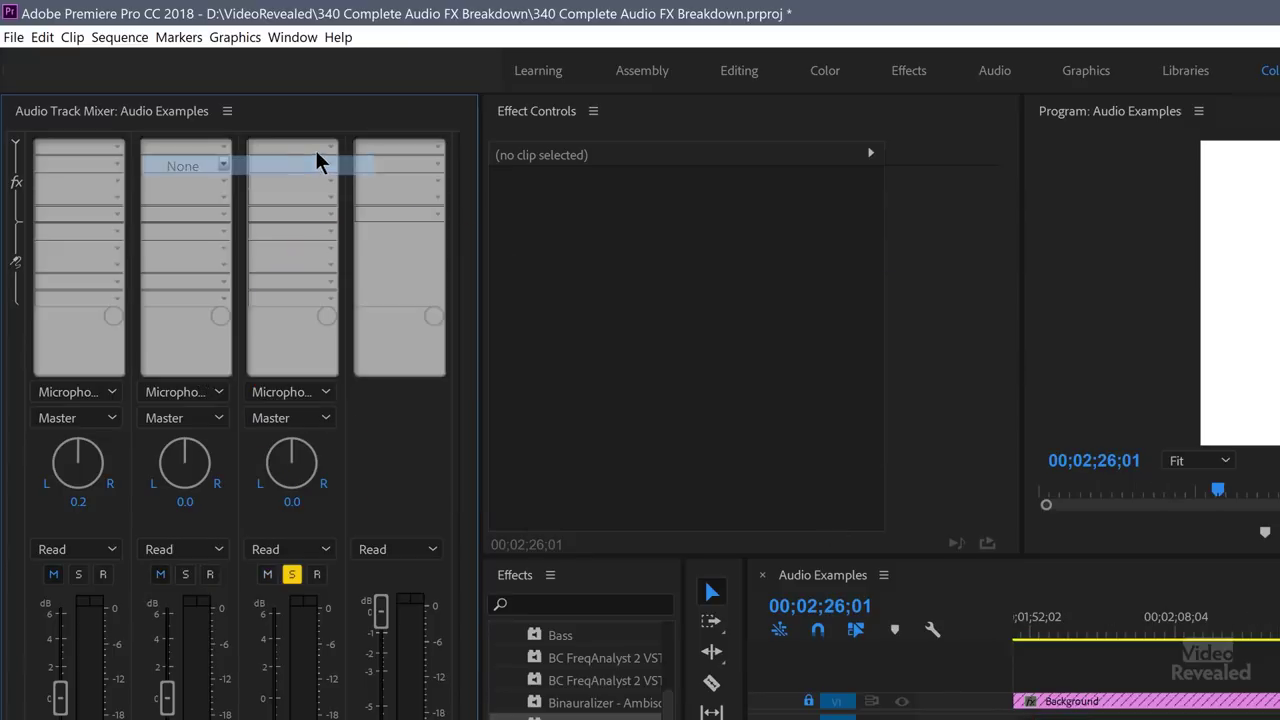
# Add Analog Delay to the Guitar track's first slot and set its delay to 355 ms
pyautogui.click(330, 148)
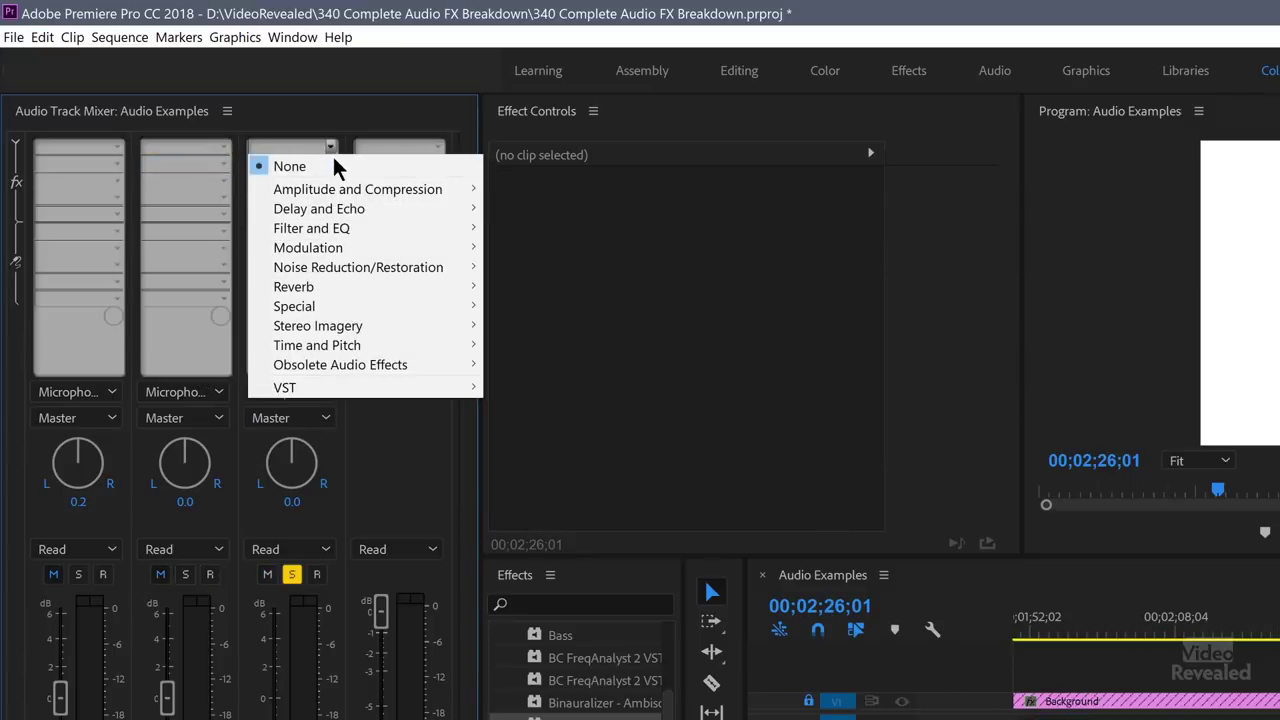
pyautogui.moveTo(360, 212)
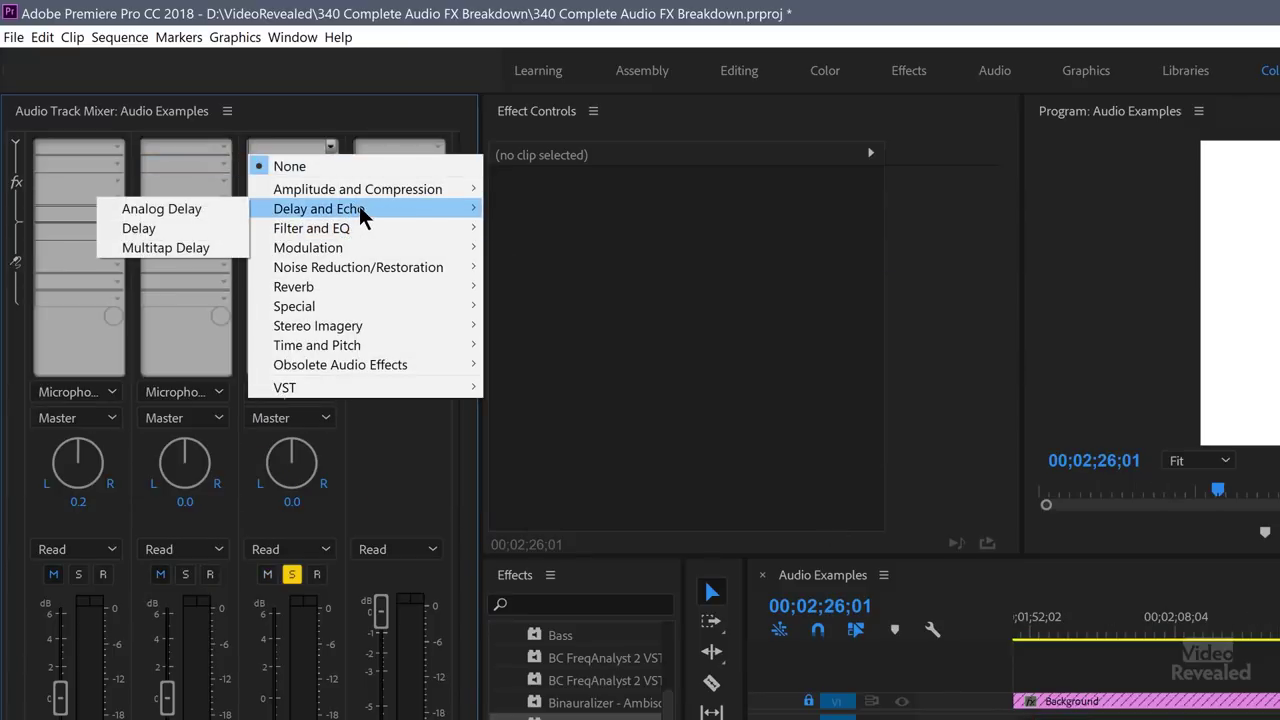
pyautogui.click(192, 204)
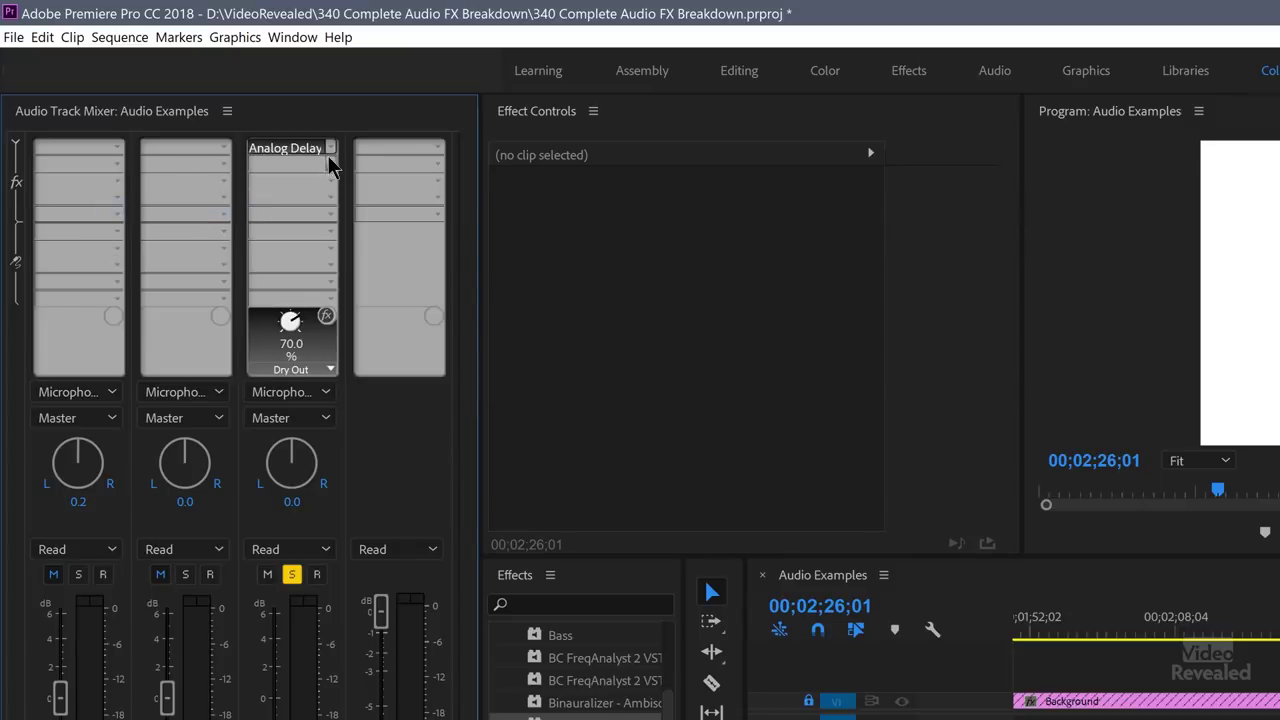
pyautogui.doubleClick(308, 145)
pyautogui.moveTo(924, 455); pyautogui.dragTo(812, 122)
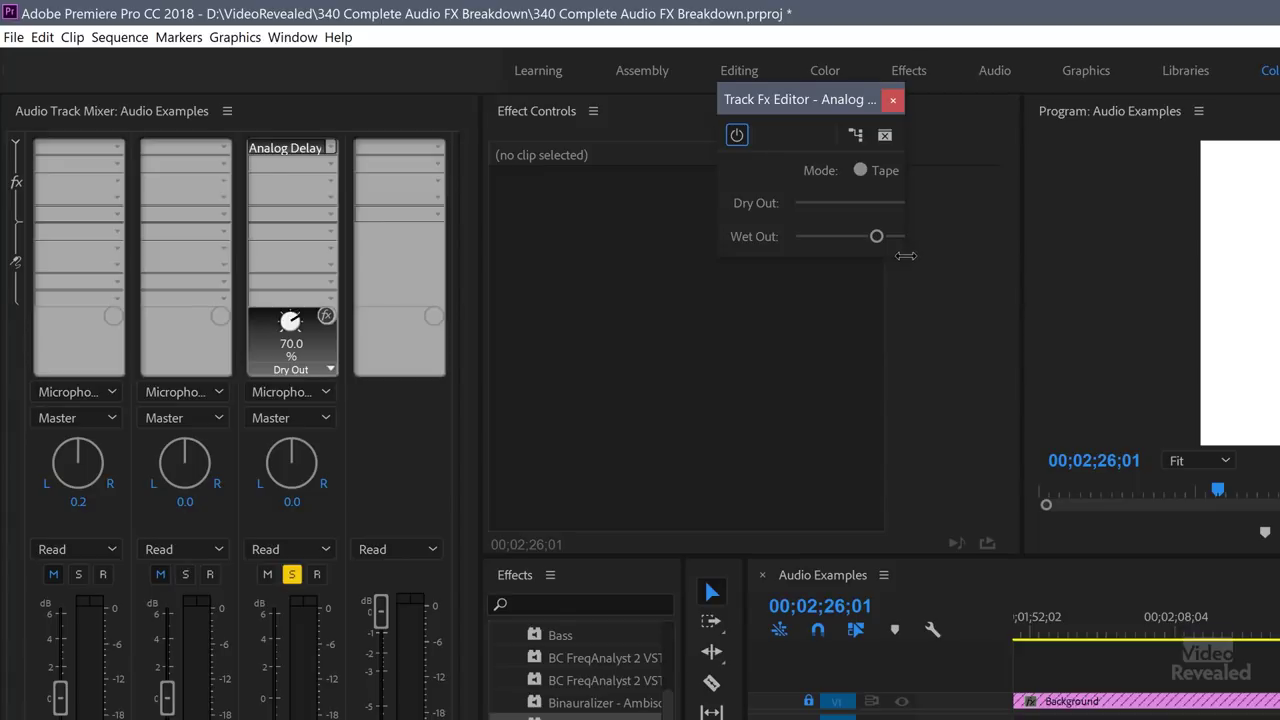
pyautogui.moveTo(1040, 408); pyautogui.dragTo(1190, 462)
pyautogui.click(1097, 270)
pyautogui.write('355')
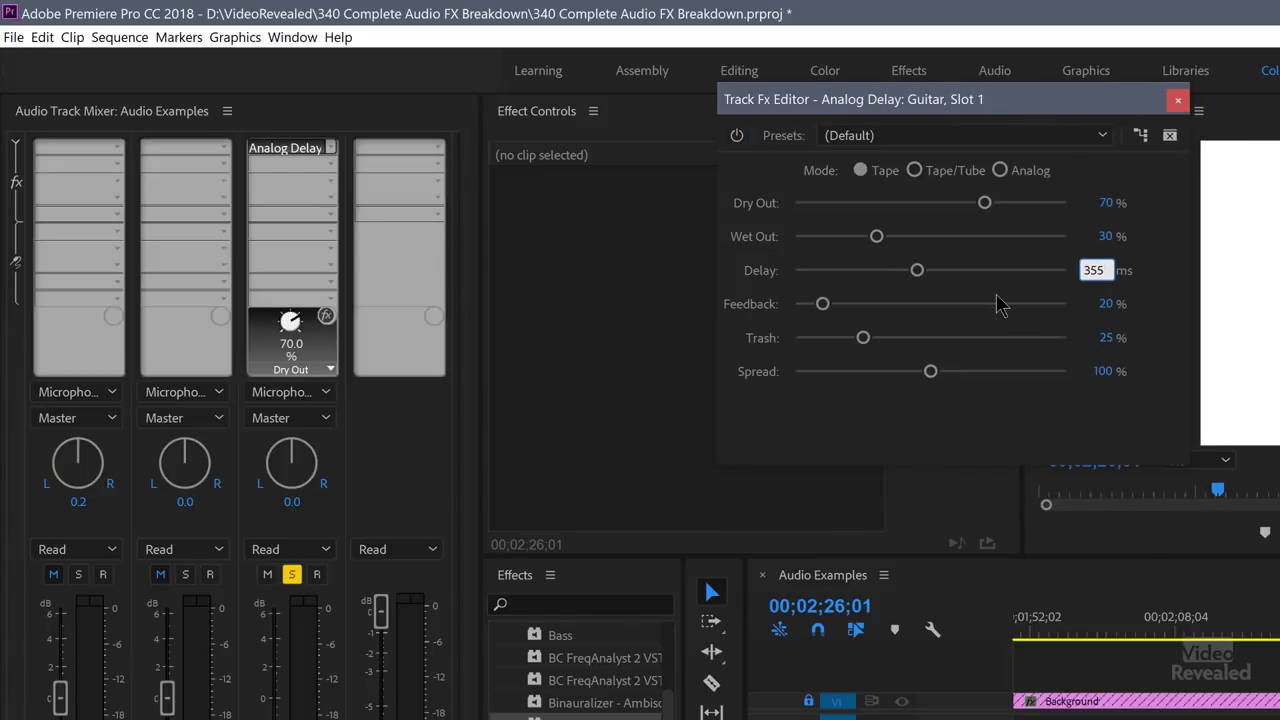
pyautogui.press('Return')
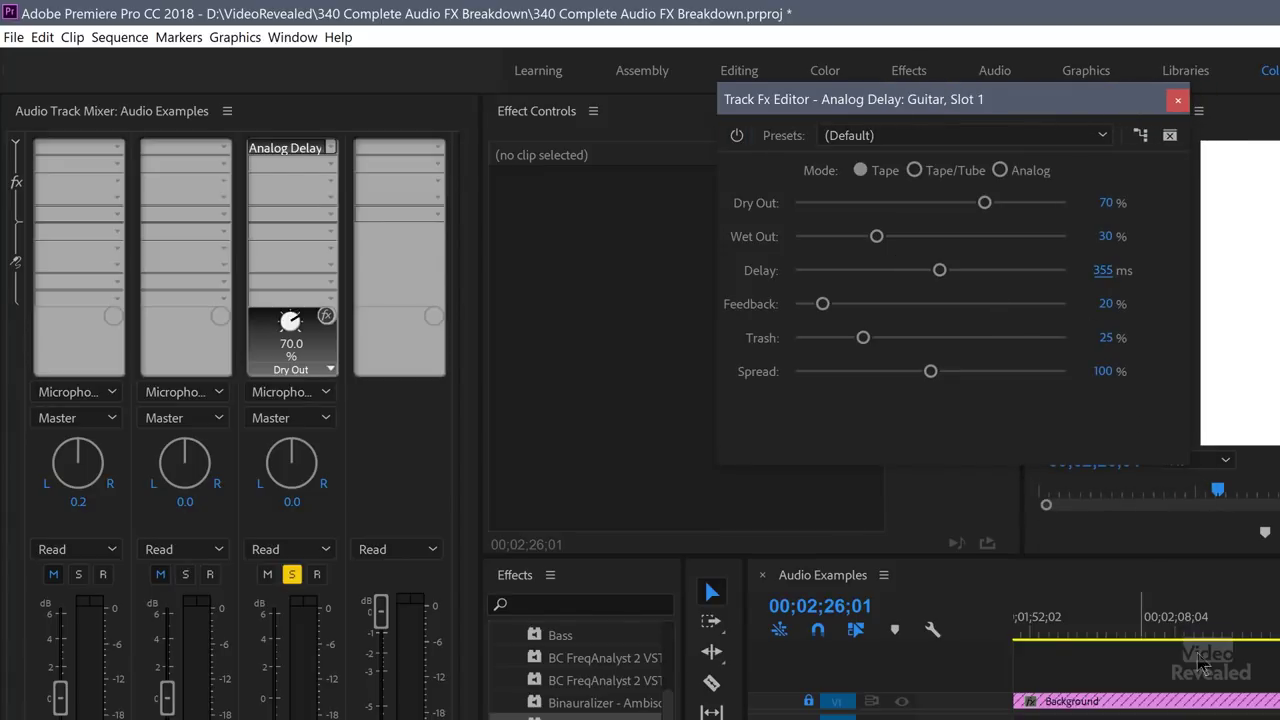
# Play the Guitar track and bypass the Analog Delay to compare the sound
pyautogui.press('j')
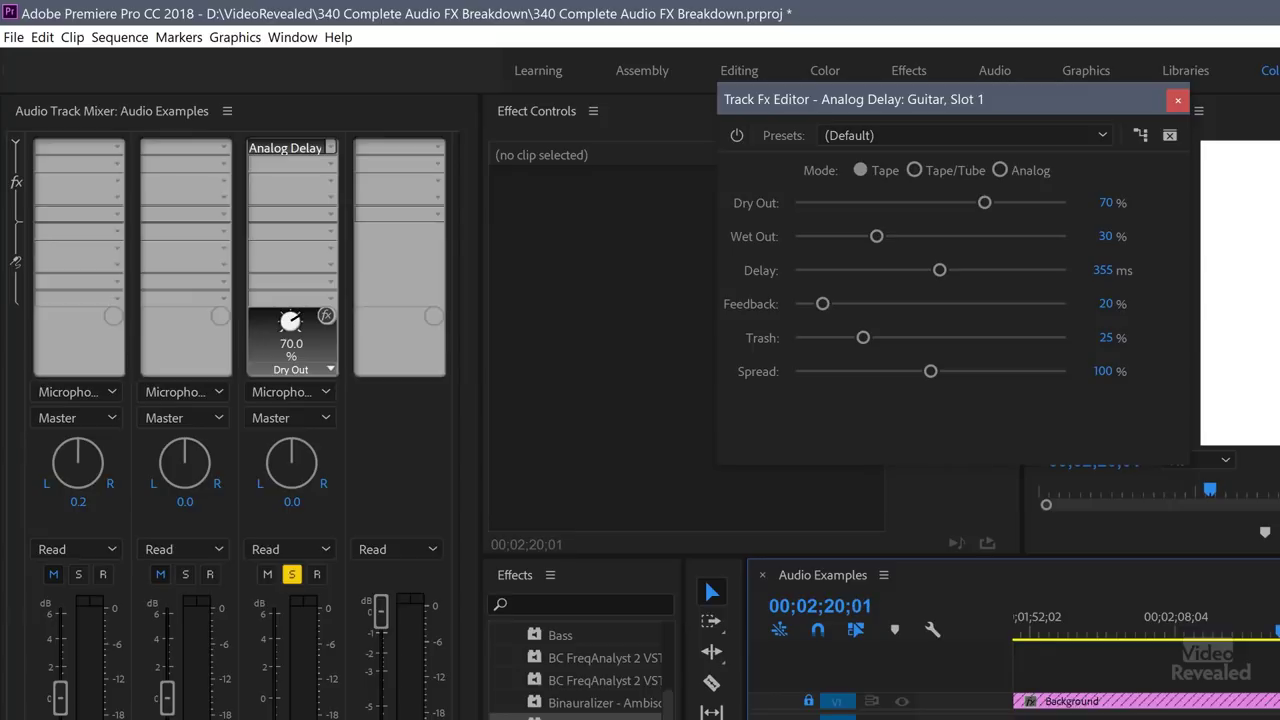
pyautogui.press('space')
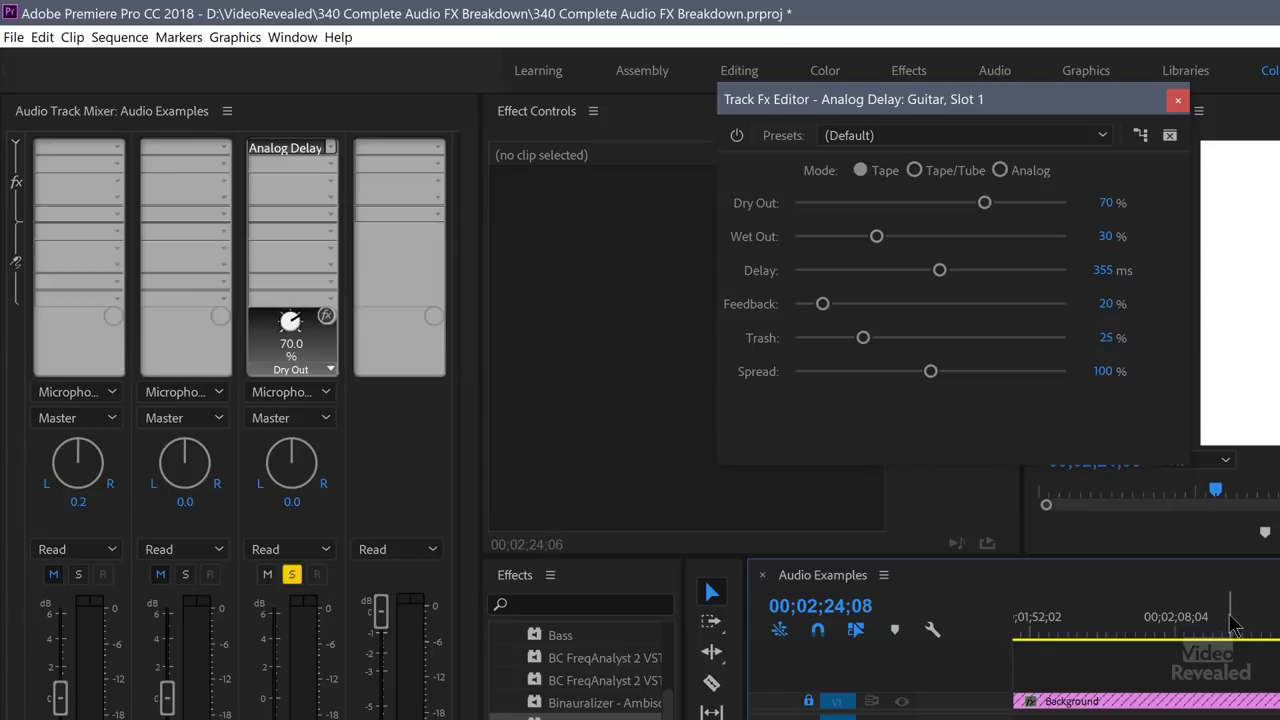
pyautogui.click(736, 136)
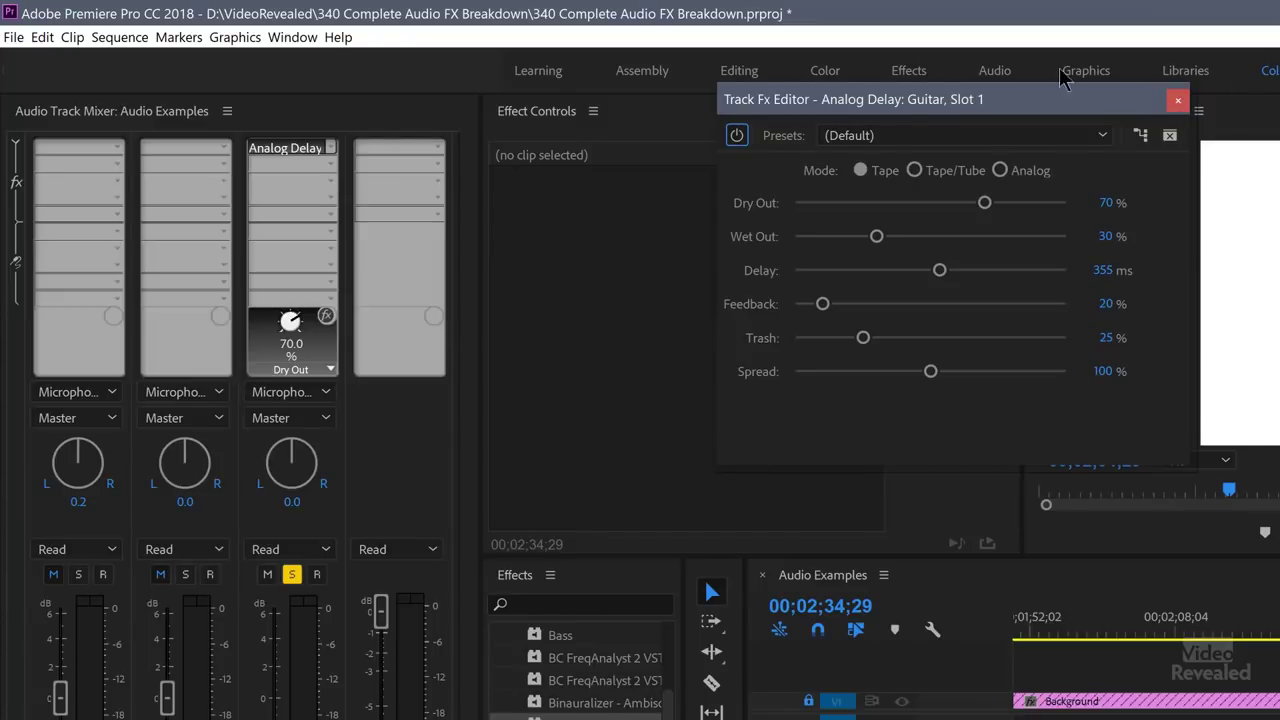
# Browse the first track's effect list and dismiss it without adding anything
pyautogui.click(116, 147)
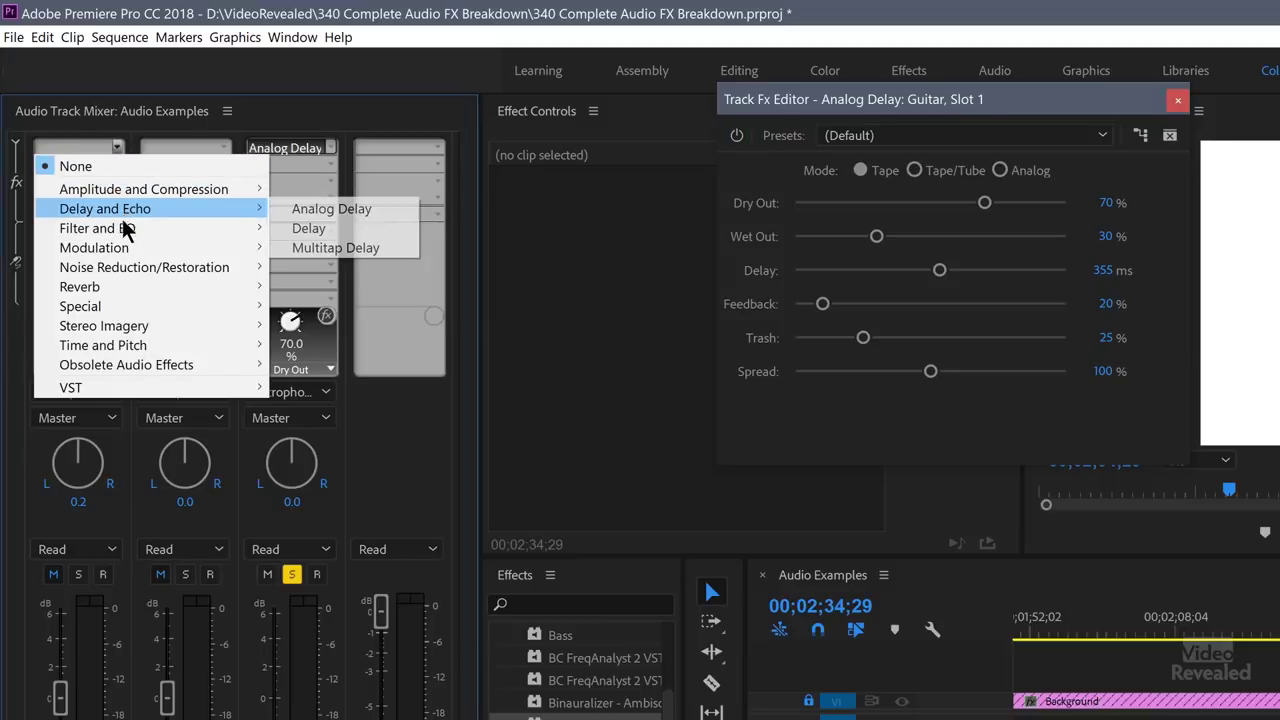
pyautogui.moveTo(127, 232)
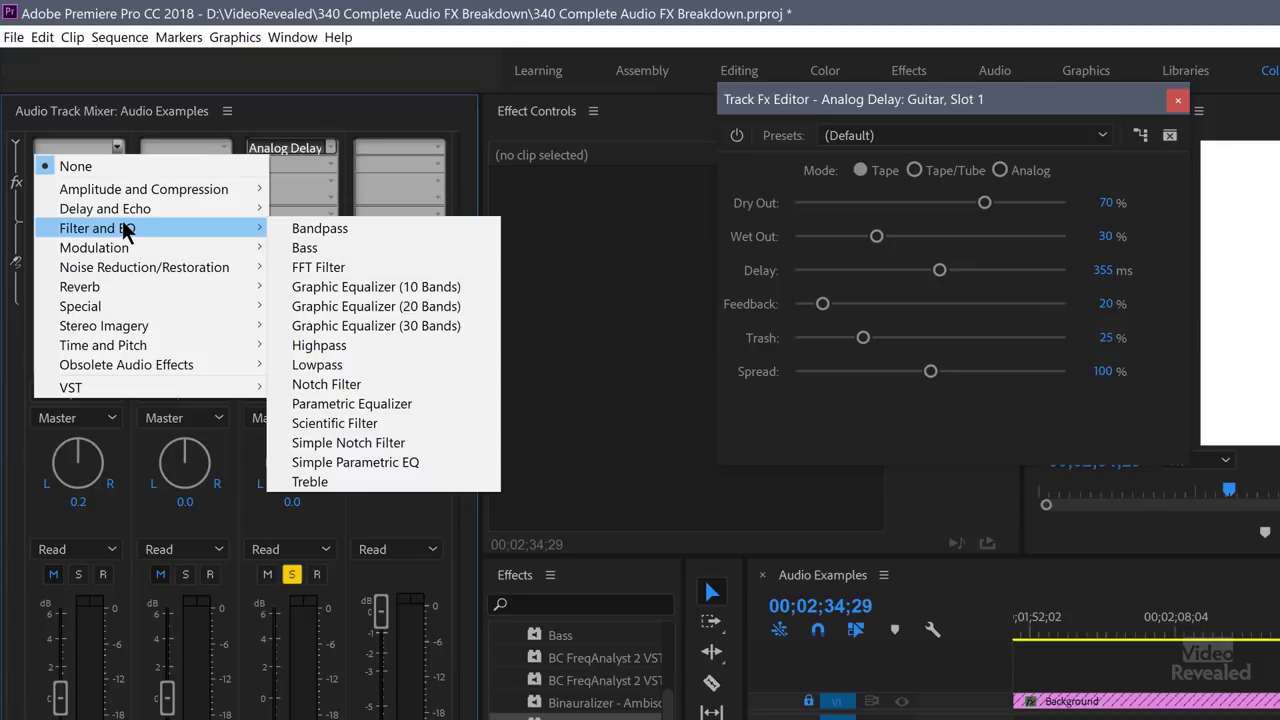
pyautogui.click(1102, 580)
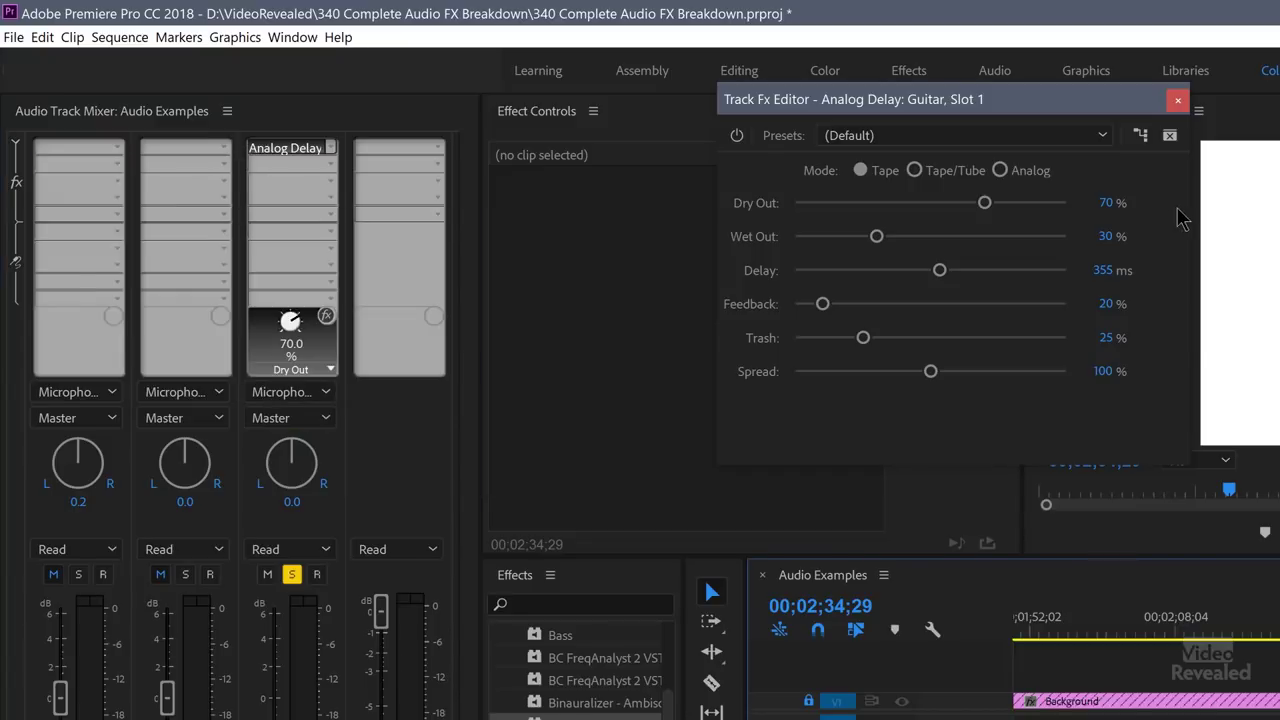
# Close the delay editor, unsolo Guitar, and set its Analog Delay slot to None
pyautogui.click(1178, 101)
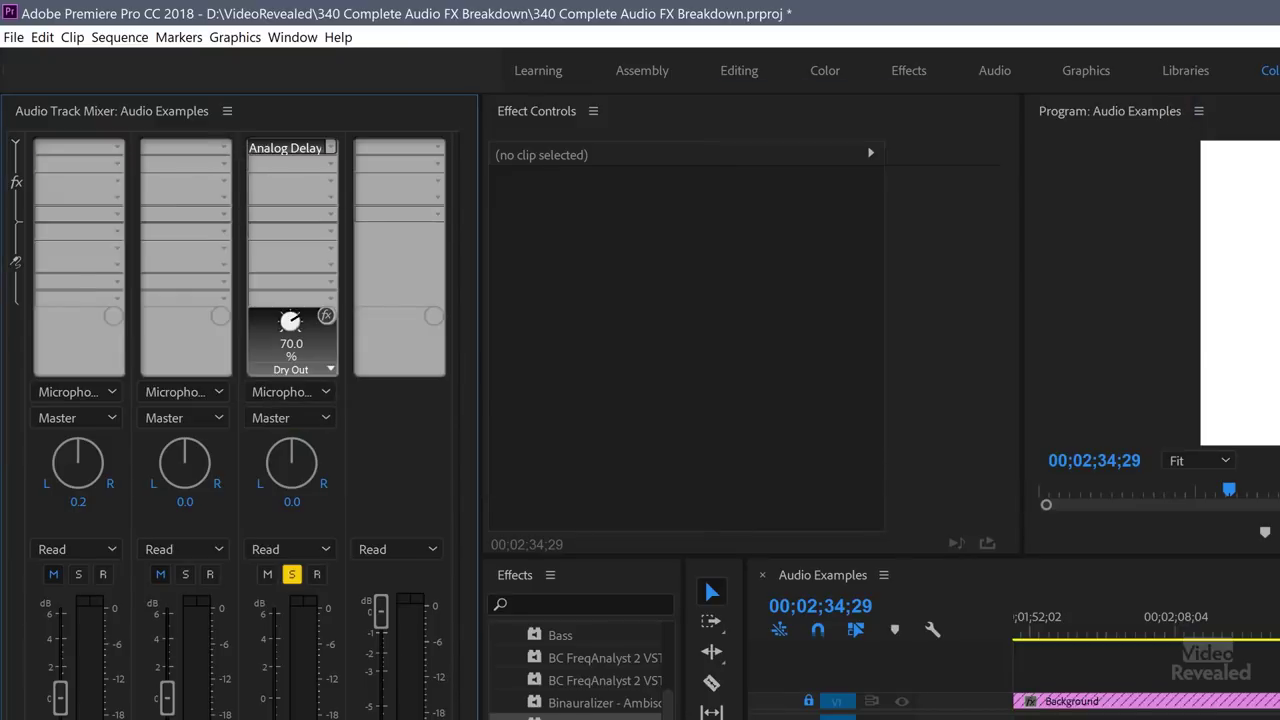
pyautogui.press('\\')
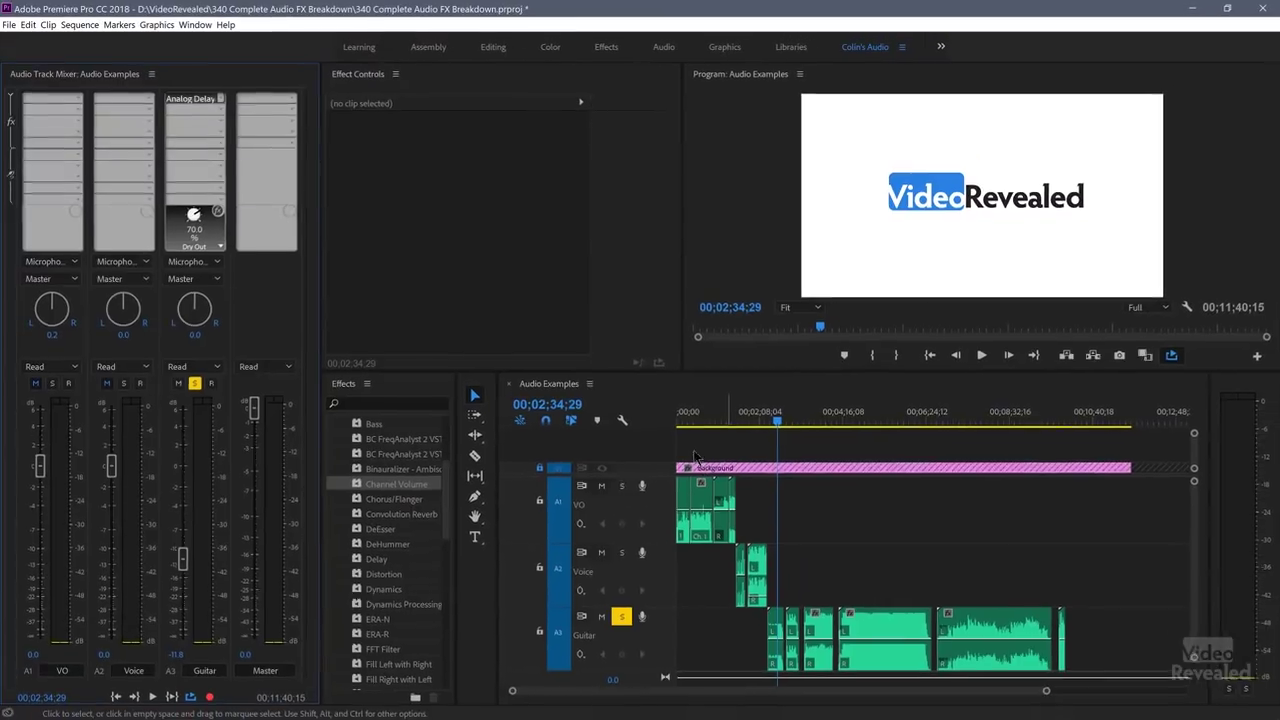
pyautogui.click(1005, 627)
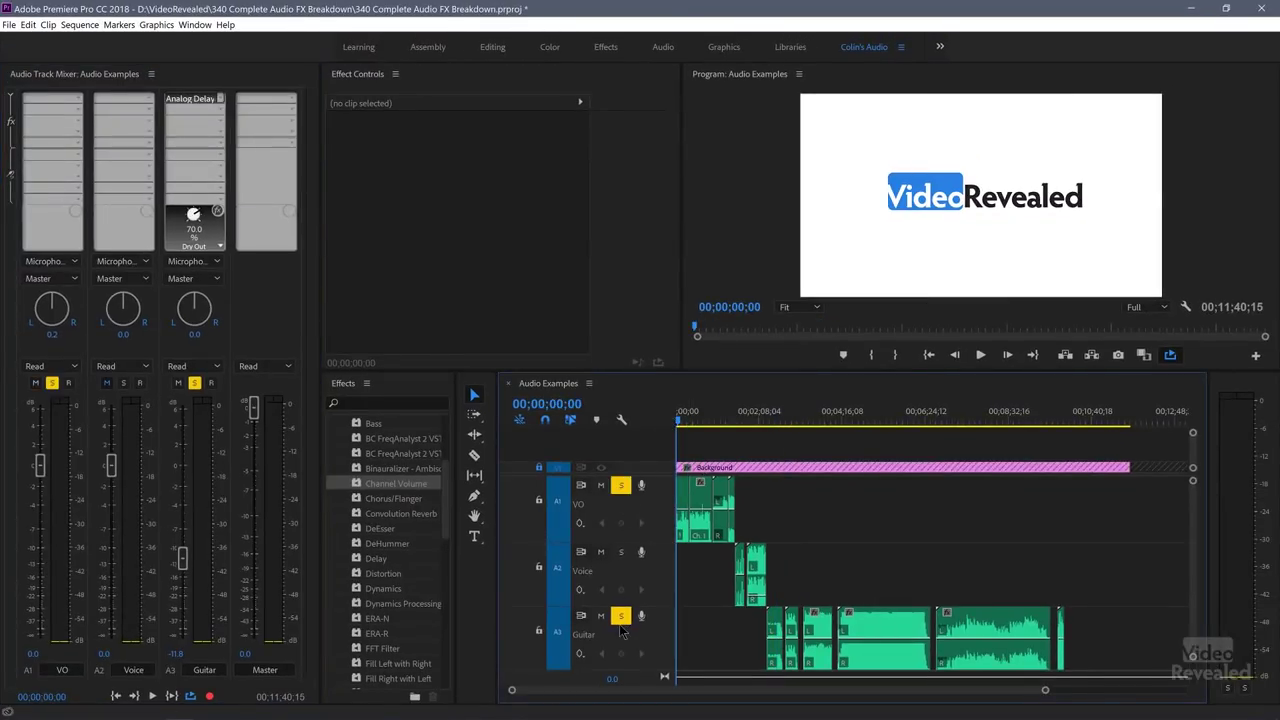
pyautogui.click(620, 617)
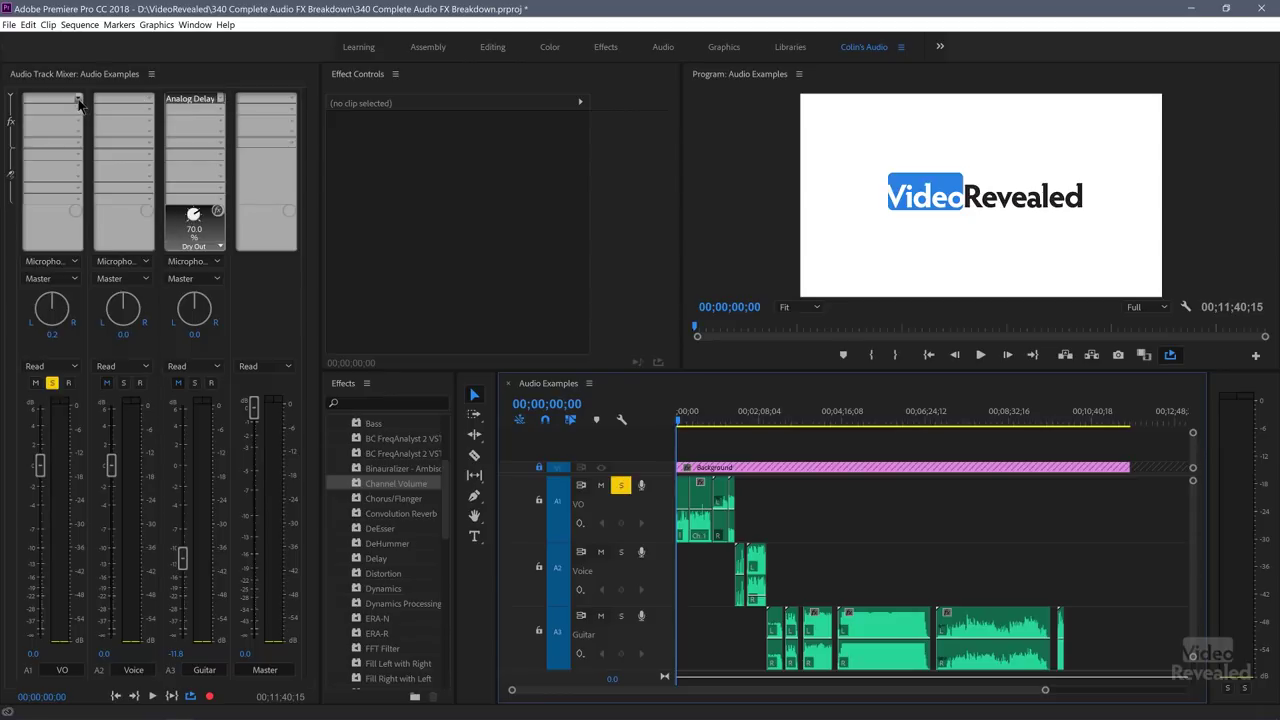
pyautogui.click(221, 99)
pyautogui.click(223, 113)
# Add a Bandpass filter to the VO track's first effect slot
pyautogui.click(78, 98)
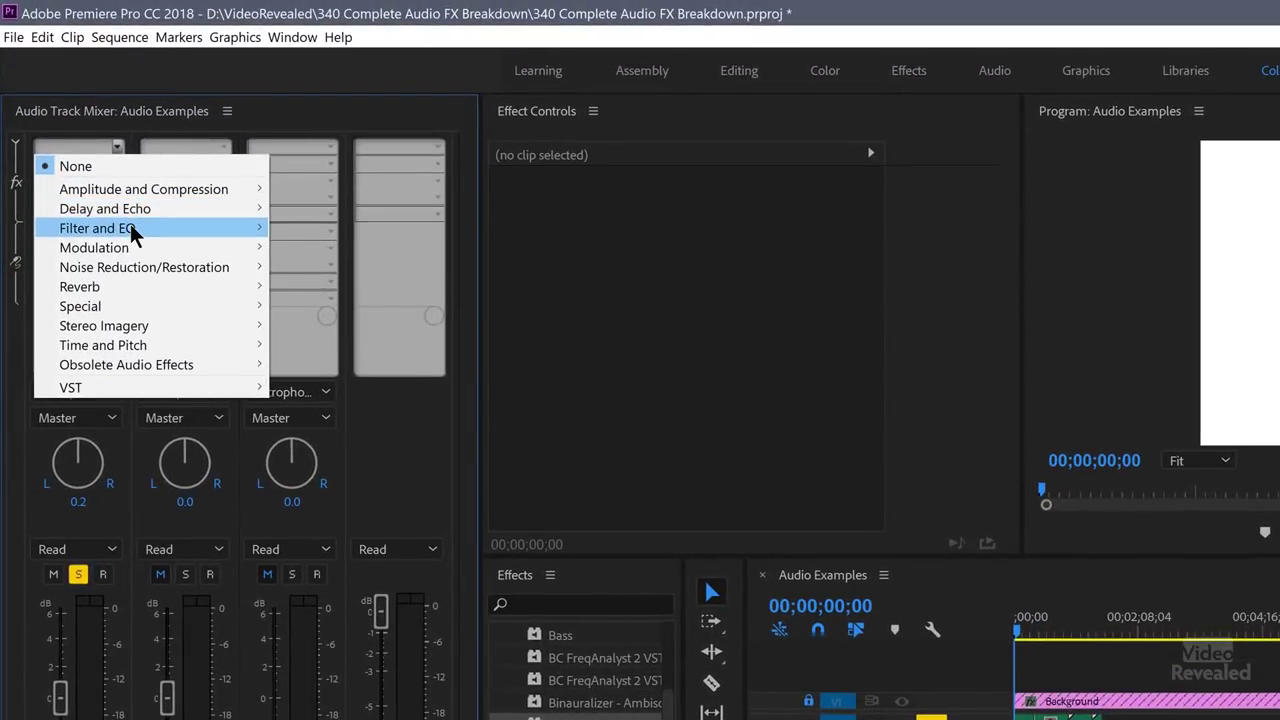
pyautogui.moveTo(130, 224)
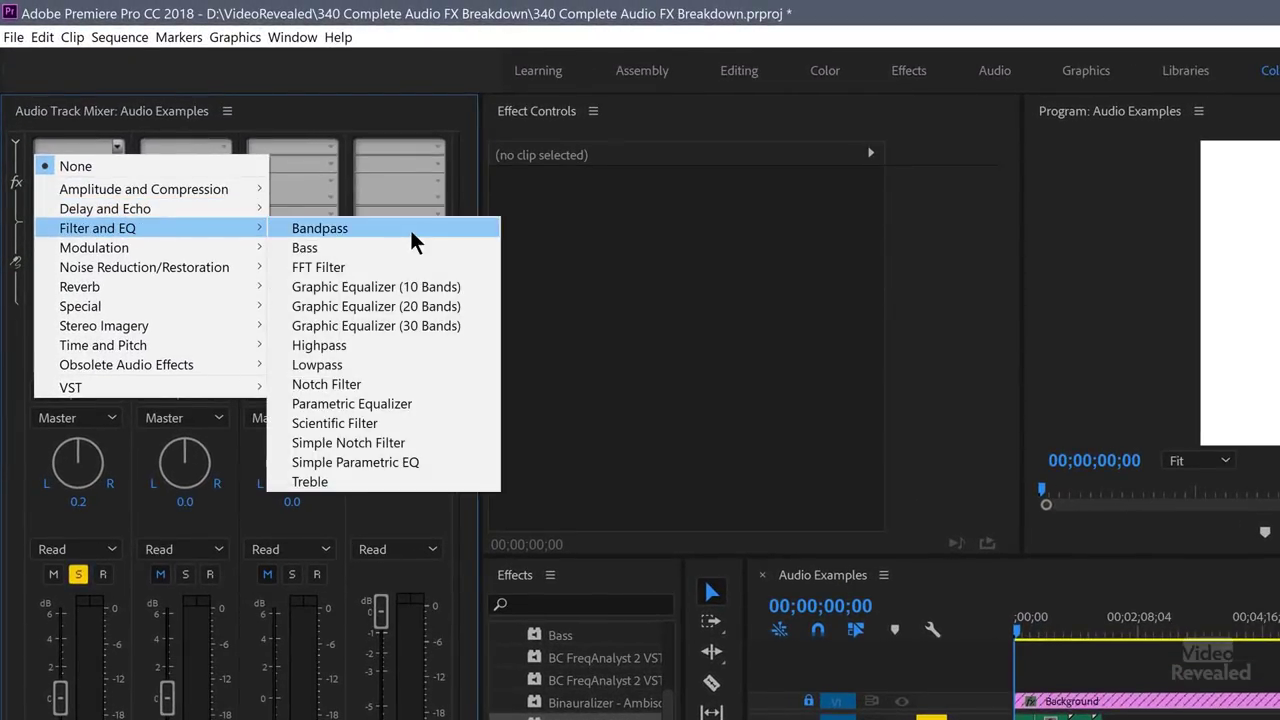
pyautogui.click(409, 228)
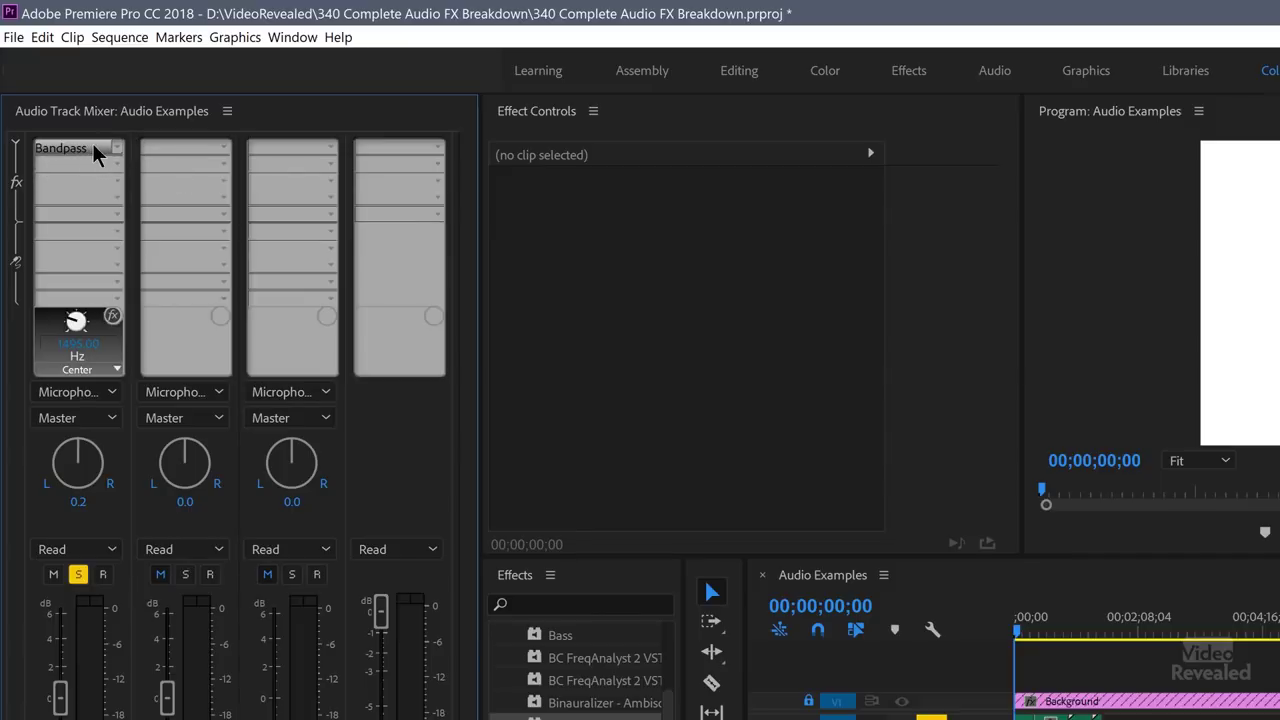
pyautogui.moveTo(1076, 626); pyautogui.dragTo(1082, 628)
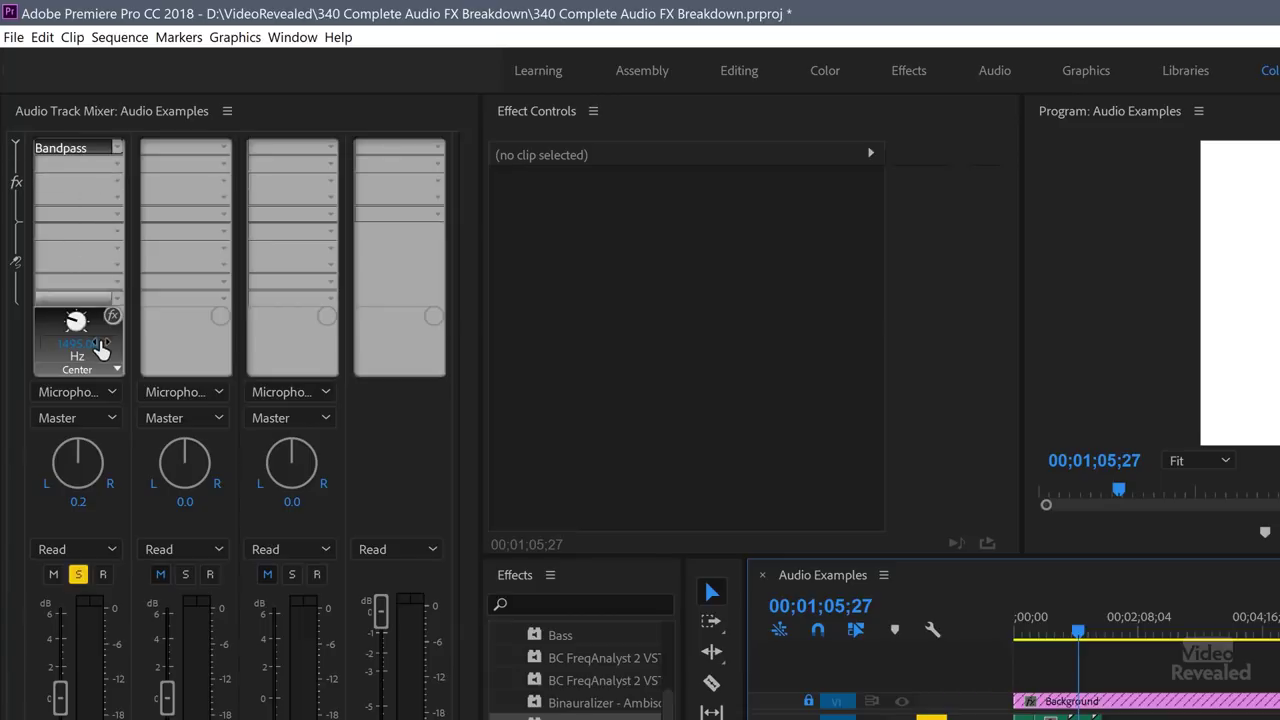
pyautogui.click(96, 376)
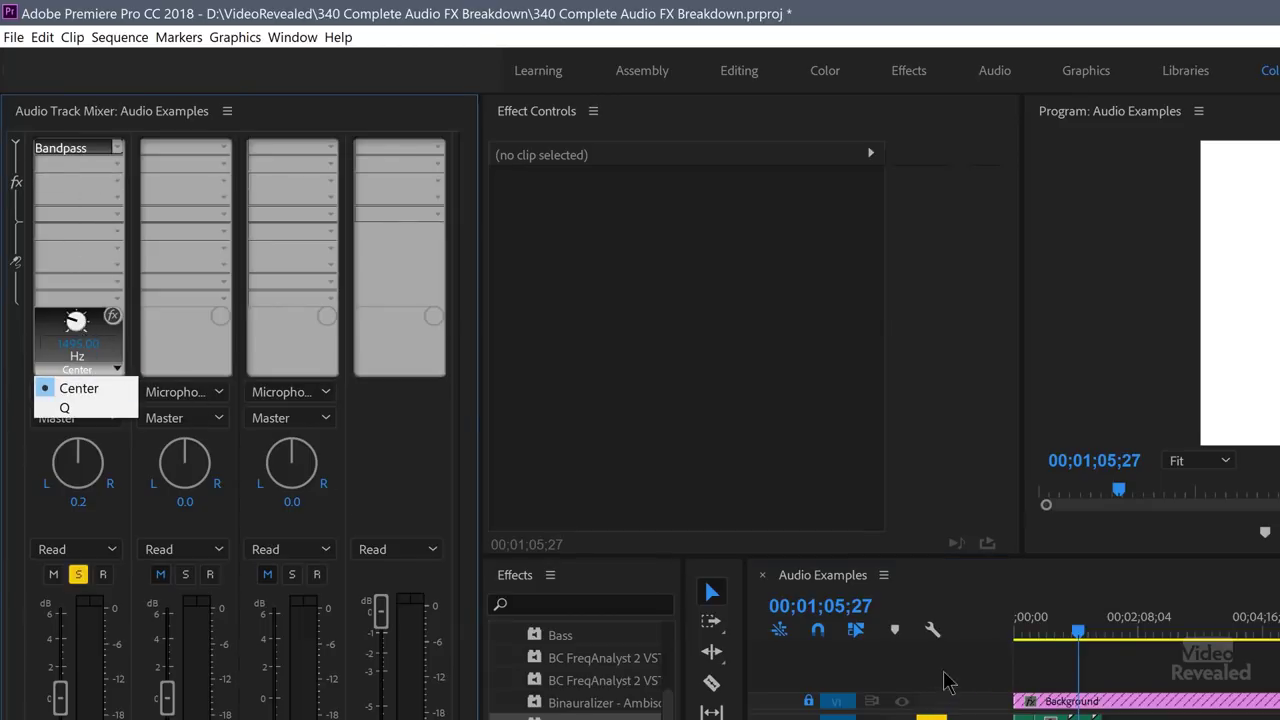
pyautogui.moveTo(1038, 630); pyautogui.dragTo(985, 632)
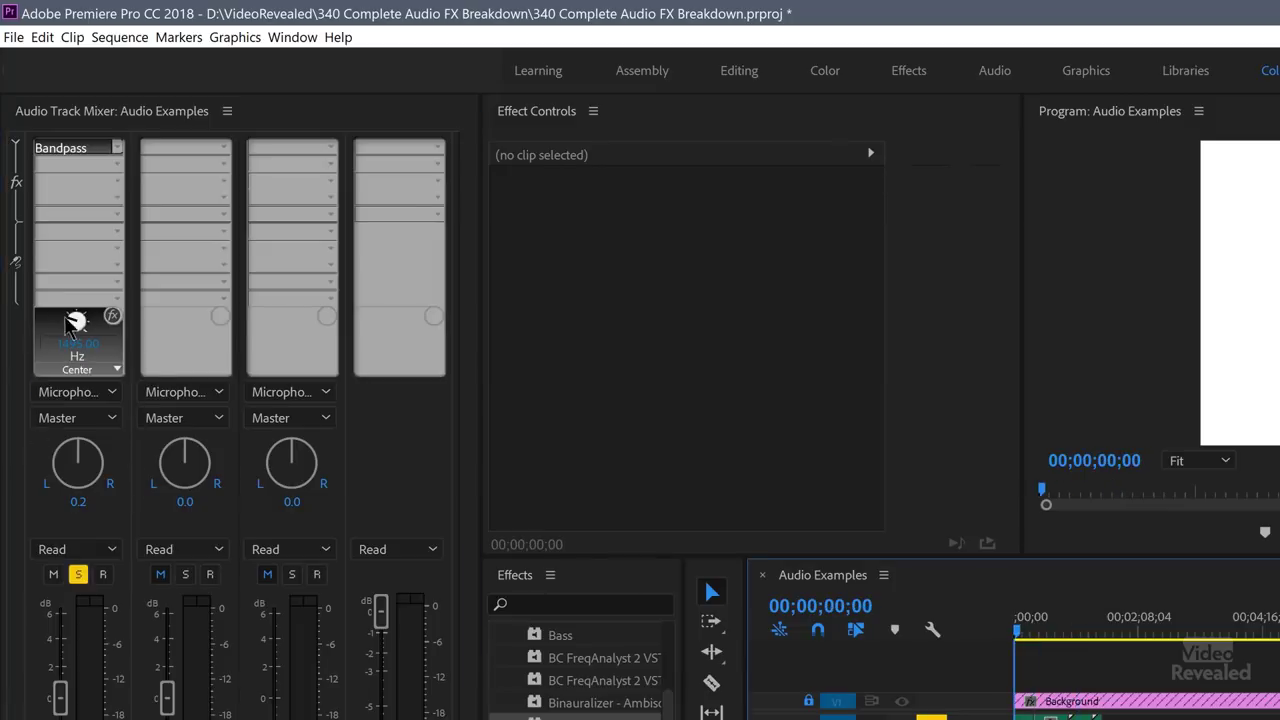
pyautogui.click(87, 344)
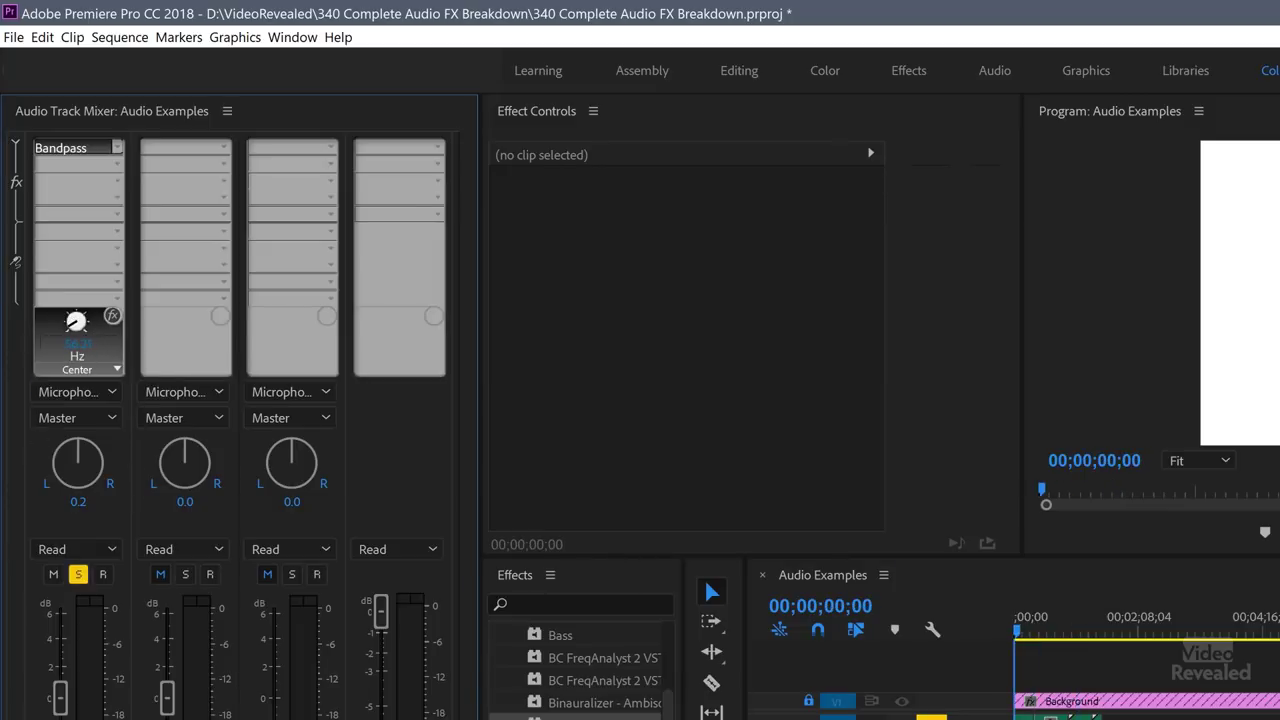
# Set the Bandpass centre frequency to 500 Hz and play the VO
pyautogui.moveTo(87, 344); pyautogui.dragTo(80, 333)
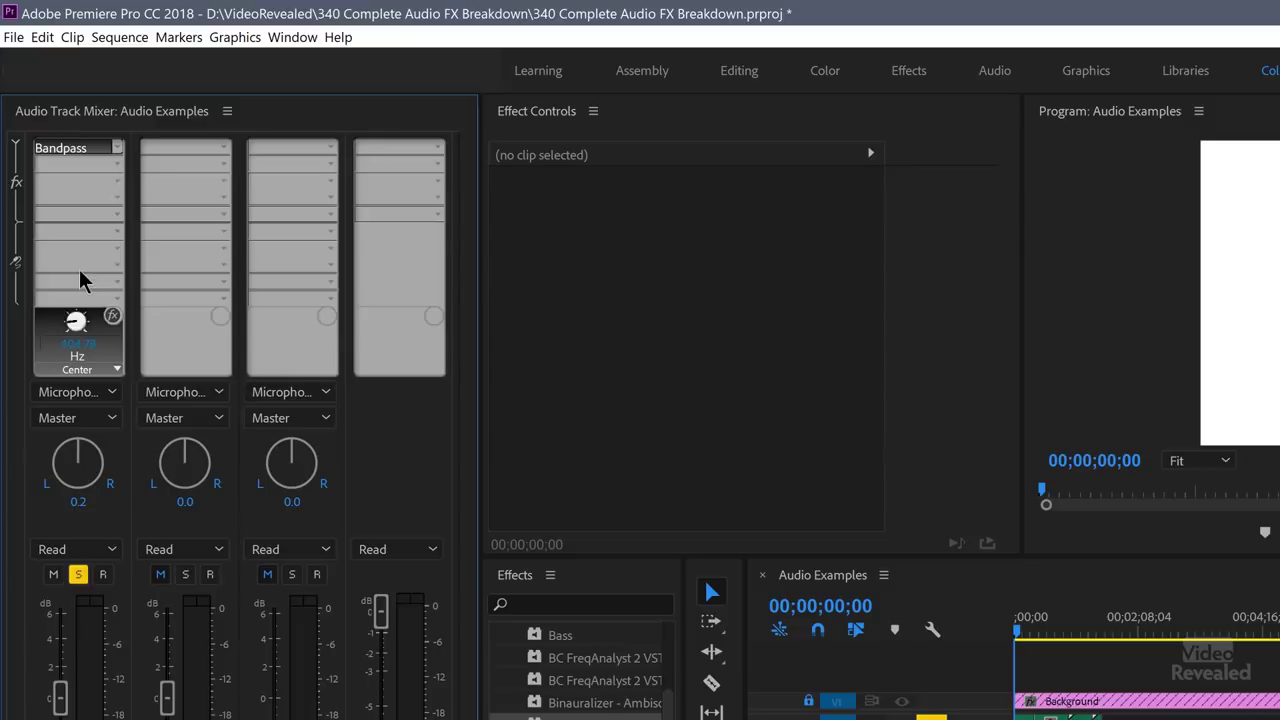
pyautogui.moveTo(90, 212); pyautogui.dragTo(76, 246)
pyautogui.click(92, 340)
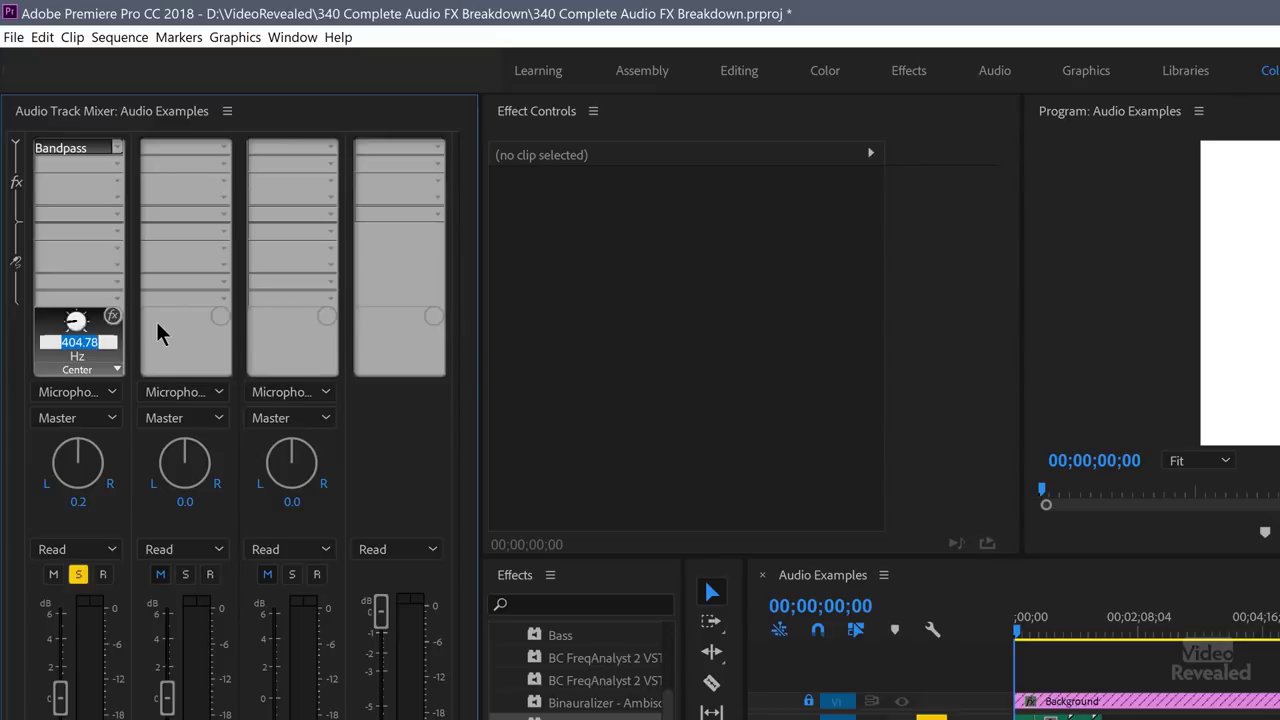
pyautogui.write('500')
pyautogui.press('Return')
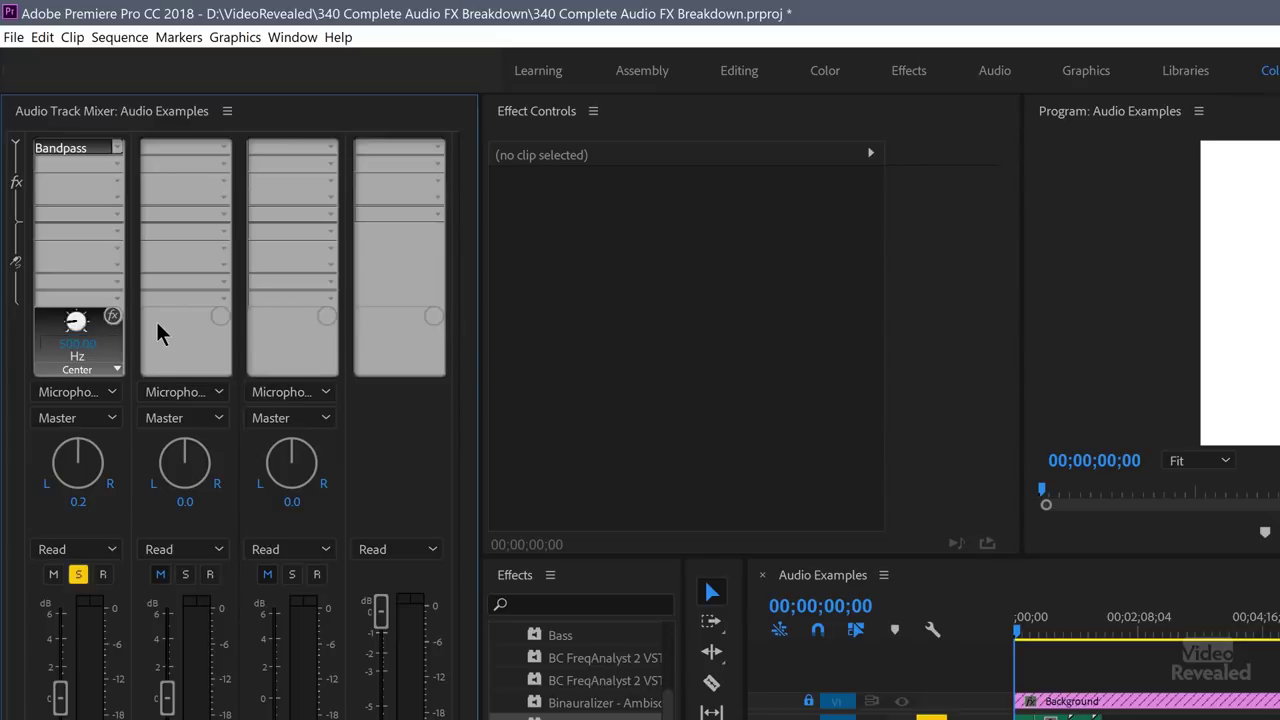
pyautogui.press('space')
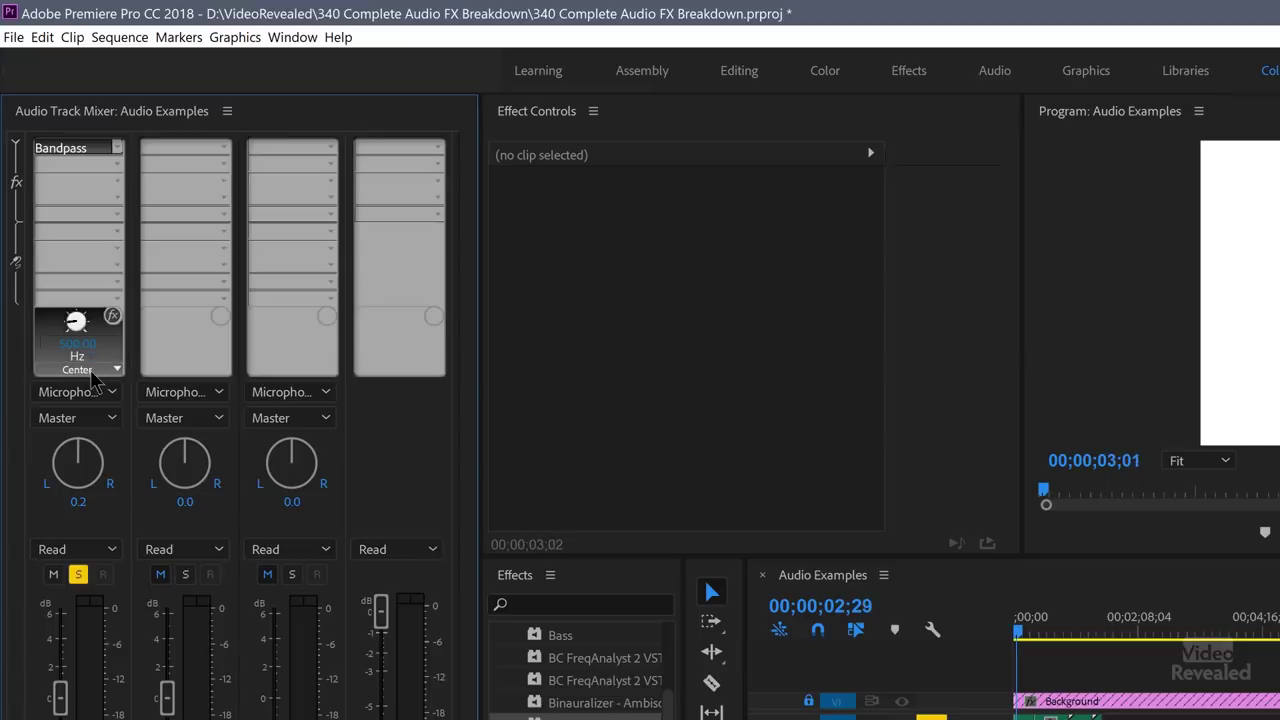
# Switch the mixer knob to Q and adjust the Bandpass Q during playback
pyautogui.click(110, 369)
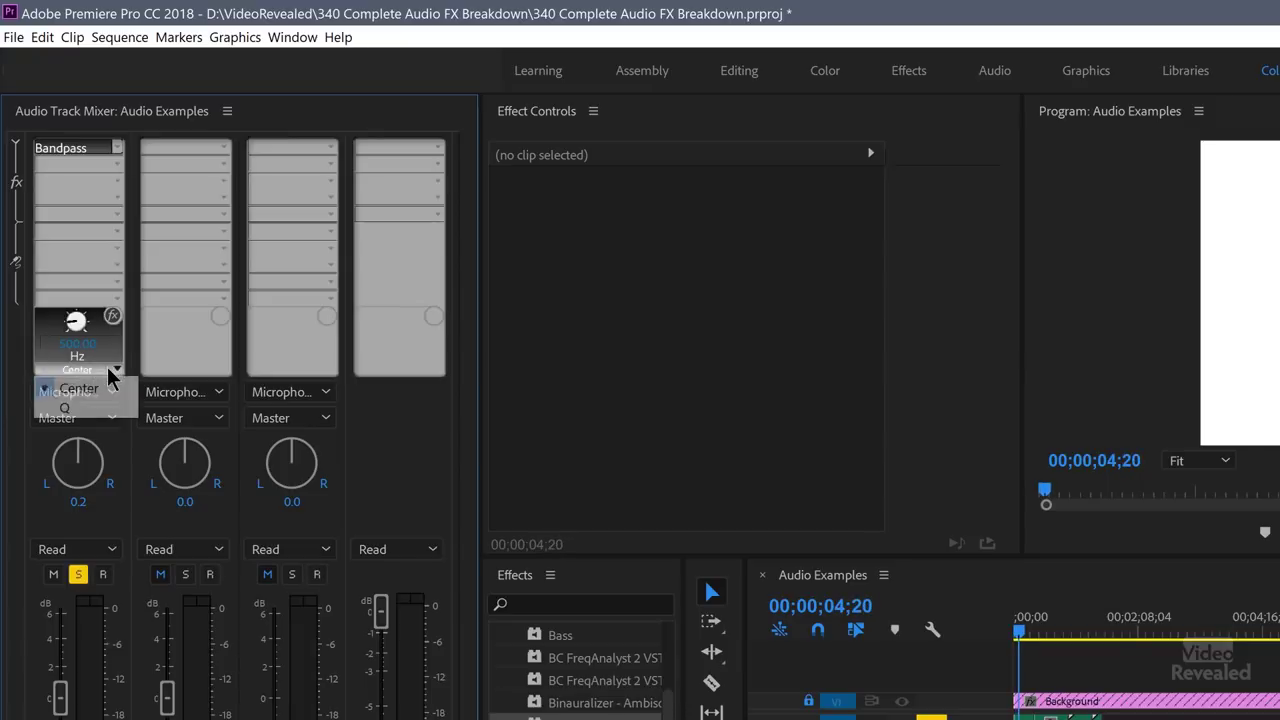
pyautogui.click(104, 408)
pyautogui.press('space')
pyautogui.moveTo(78, 325); pyautogui.dragTo(3, 340)
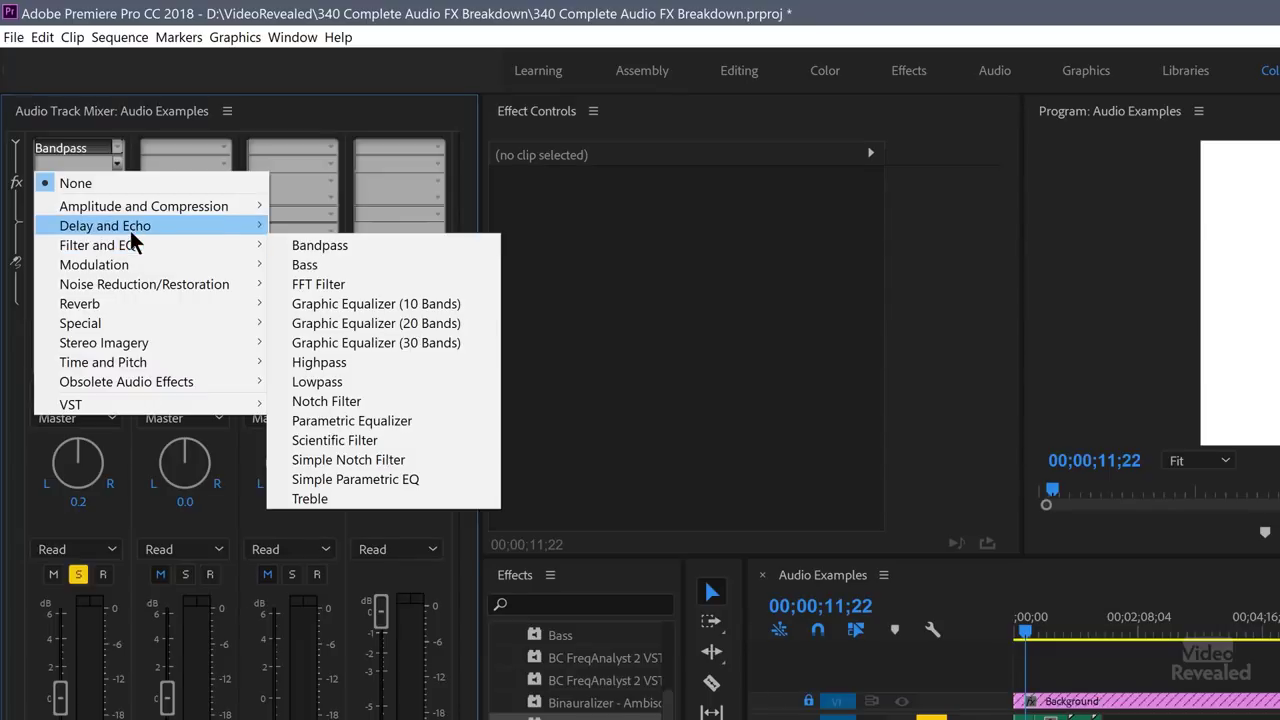
pyautogui.moveTo(132, 245)
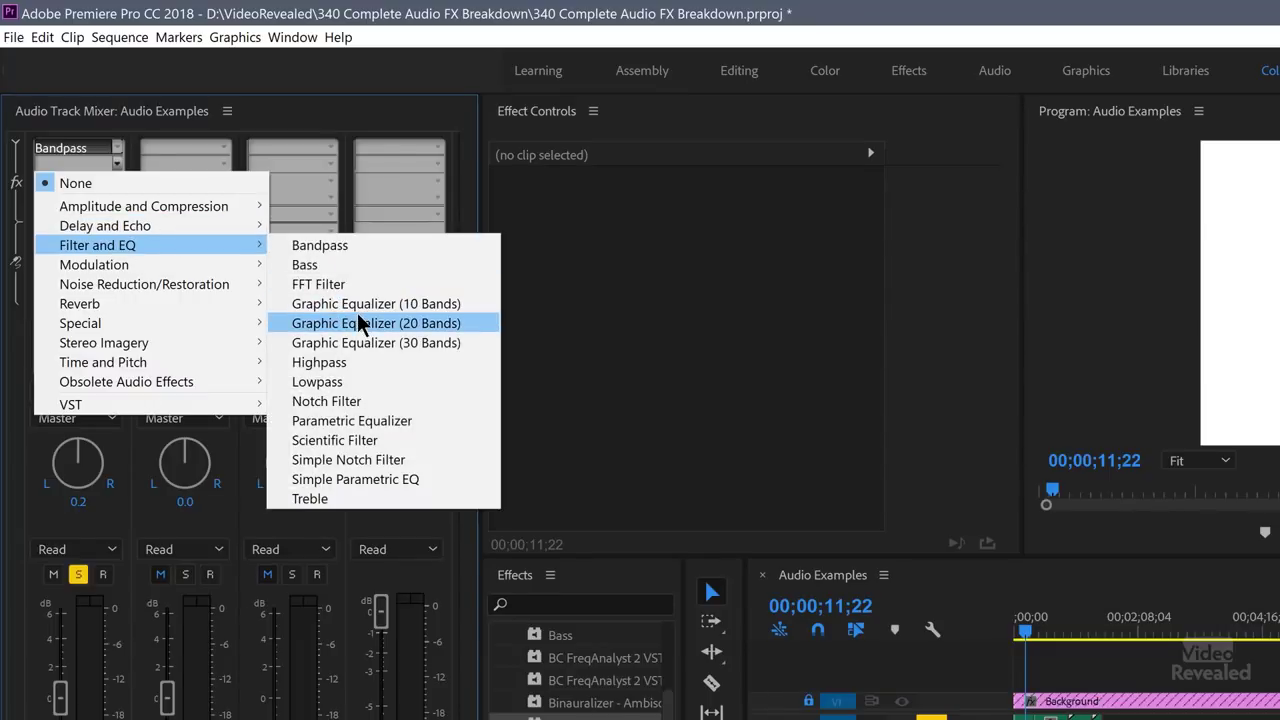
pyautogui.click(377, 420)
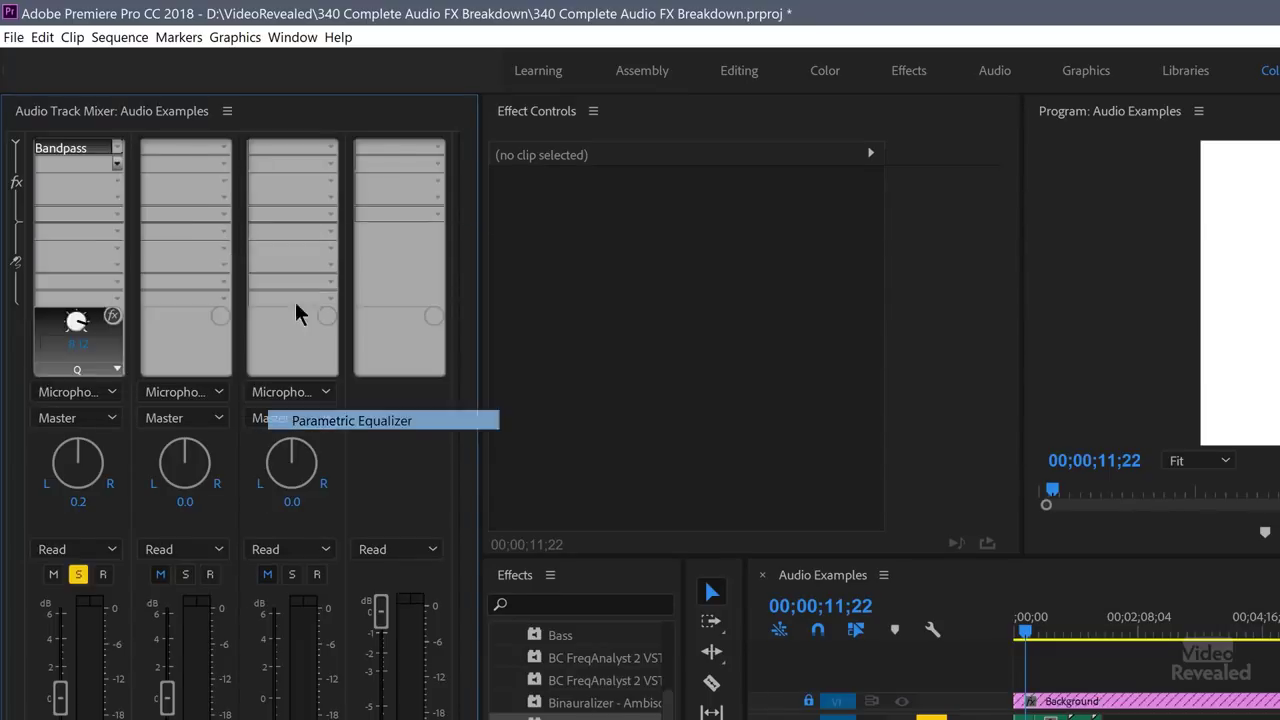
pyautogui.doubleClick(89, 165)
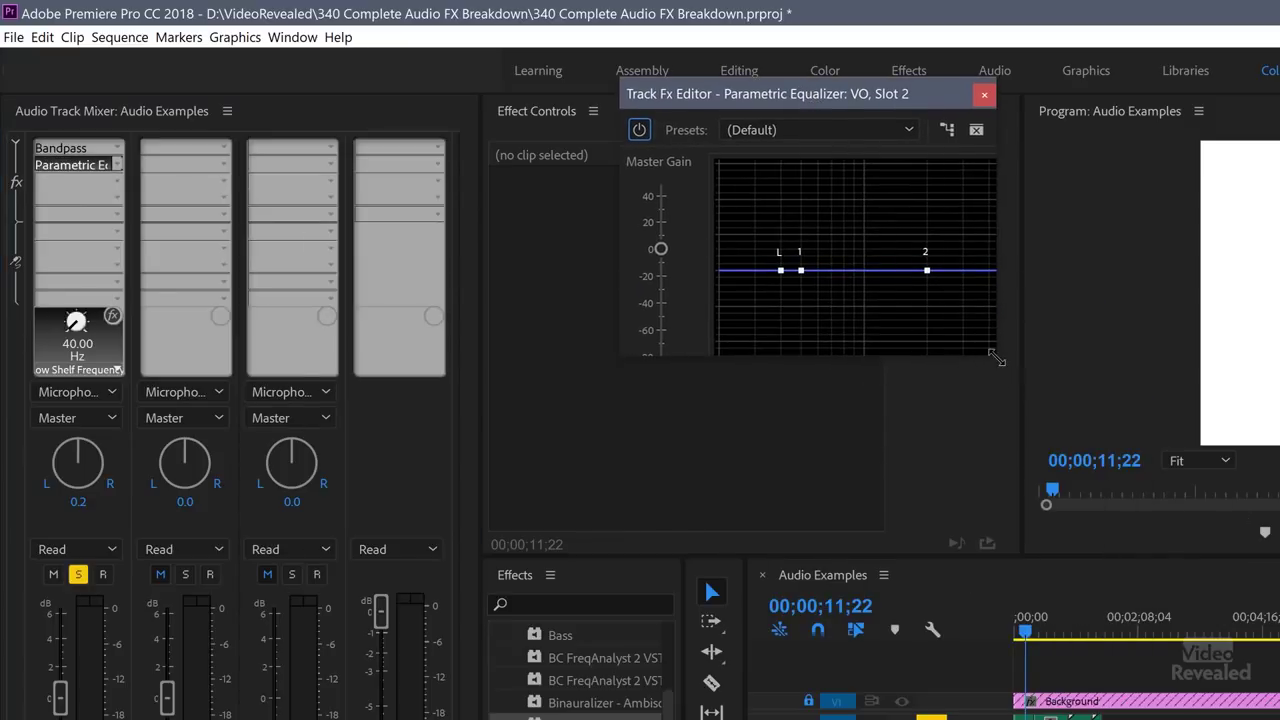
pyautogui.moveTo(995, 362); pyautogui.dragTo(1279, 660)
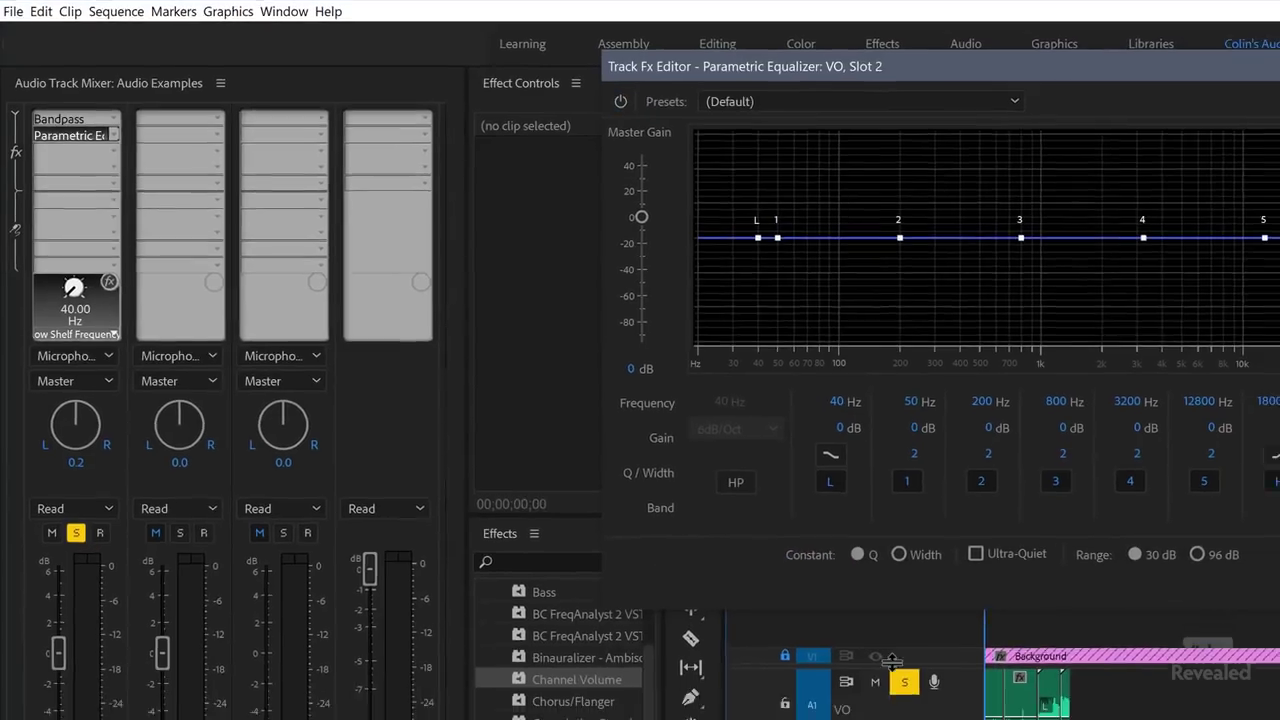
pyautogui.press('space')
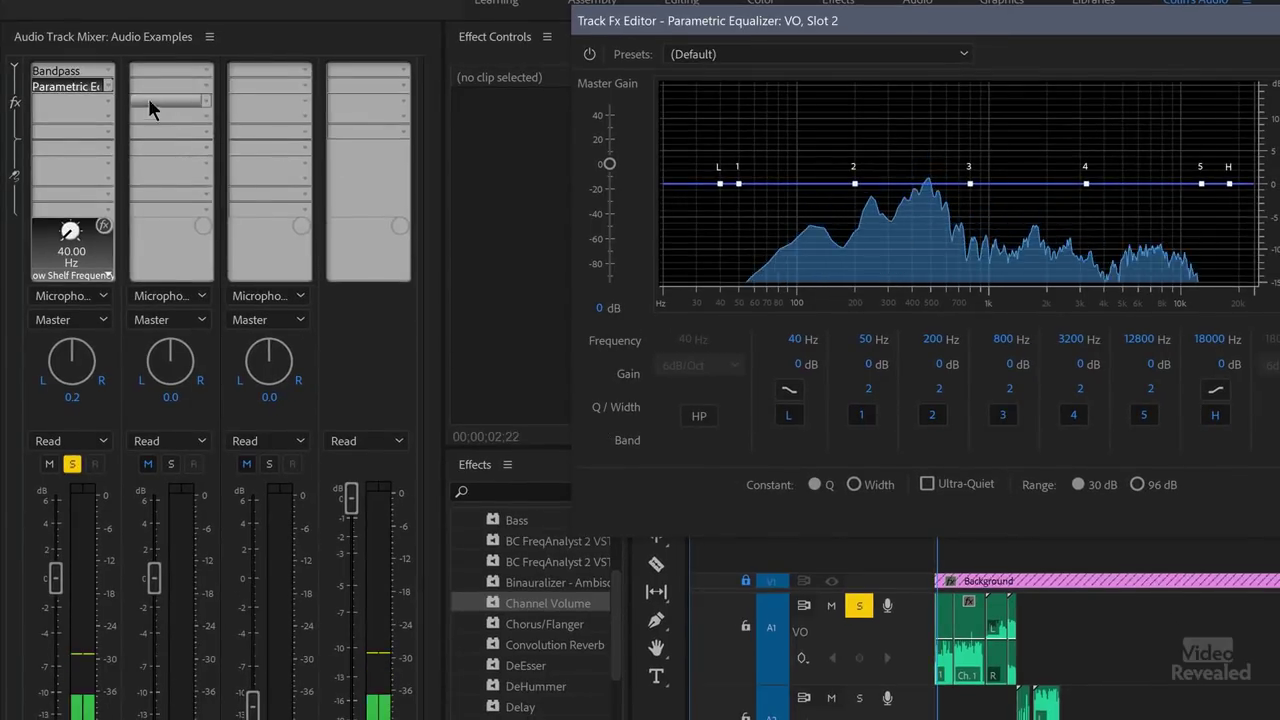
pyautogui.click(80, 74)
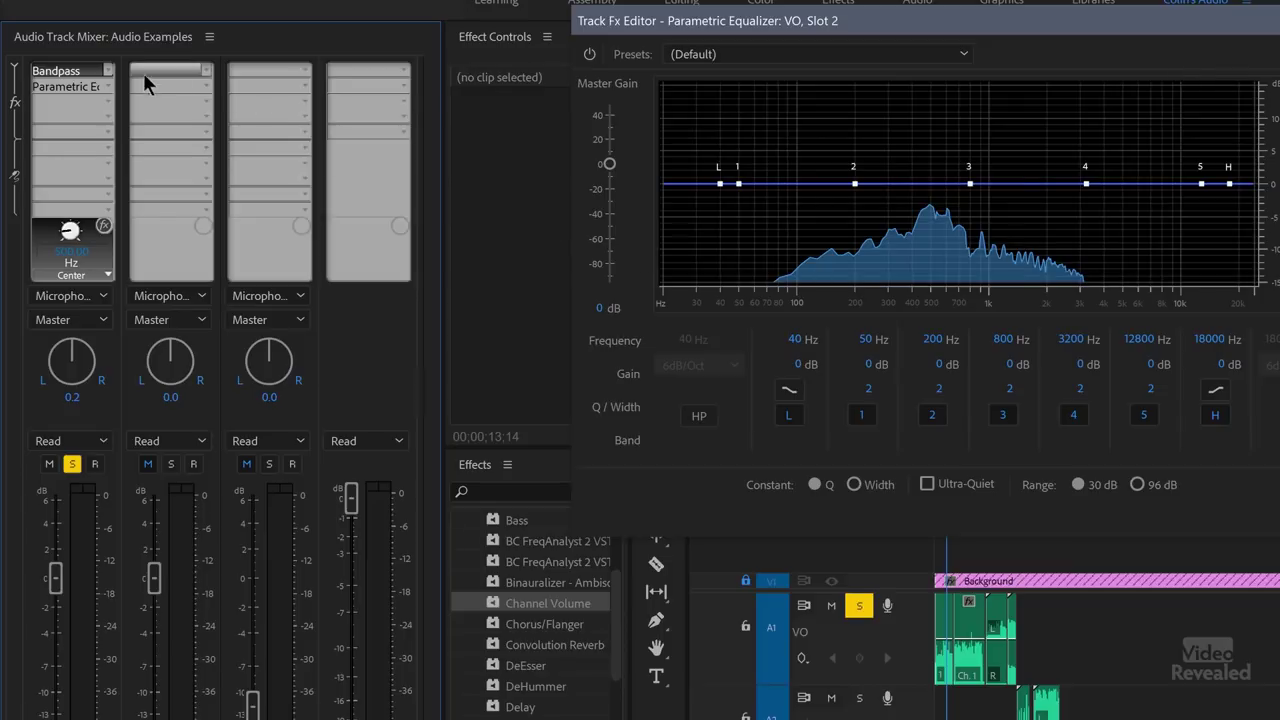
pyautogui.click(67, 88)
pyautogui.click(62, 72)
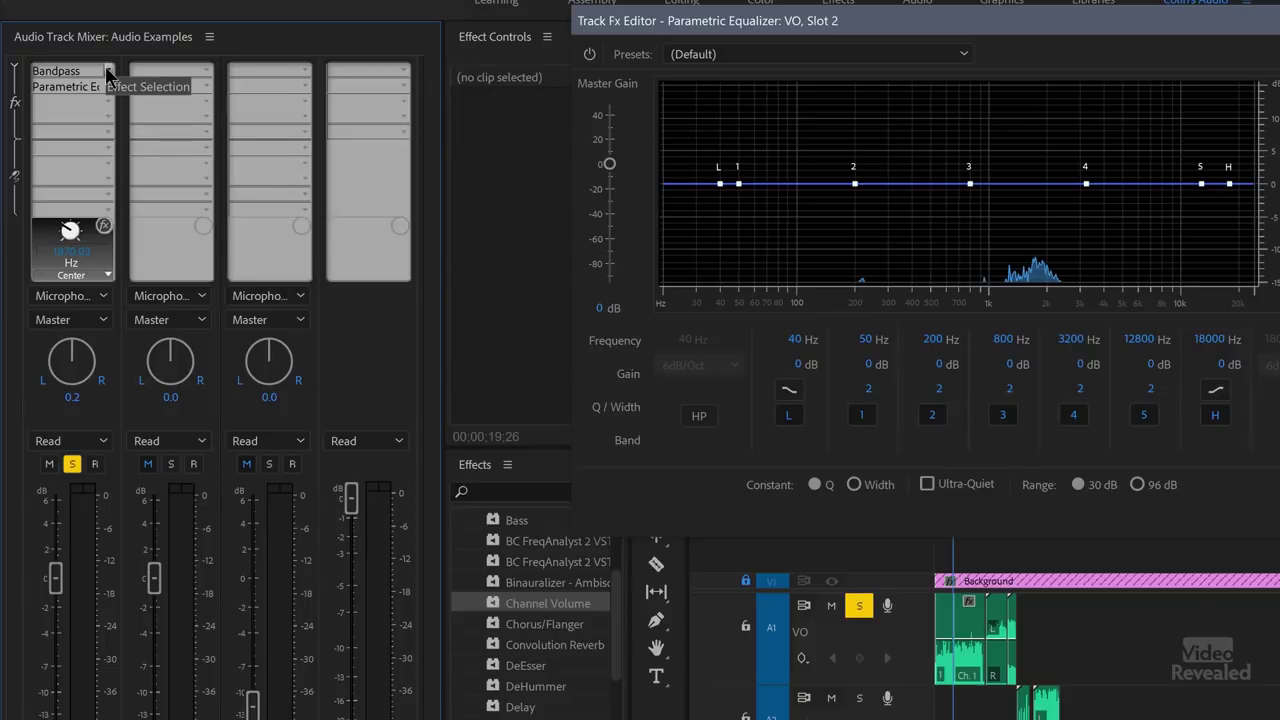
pyautogui.click(100, 86)
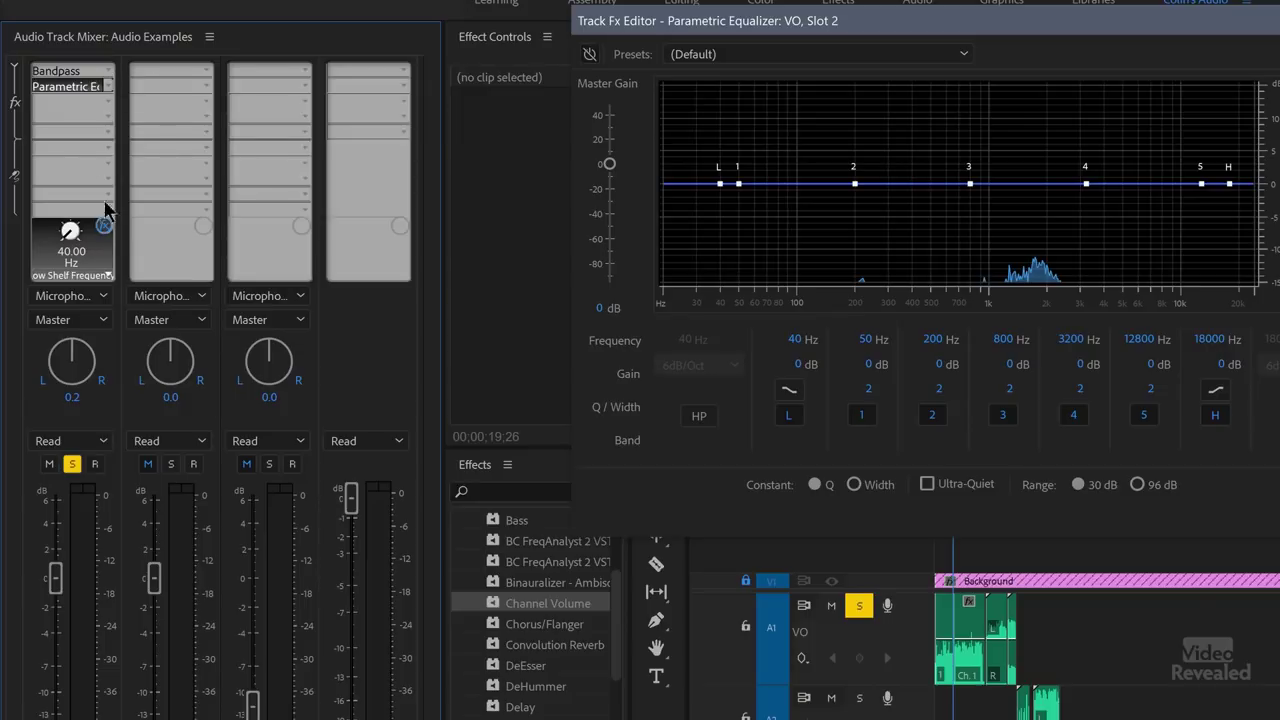
pyautogui.click(106, 87)
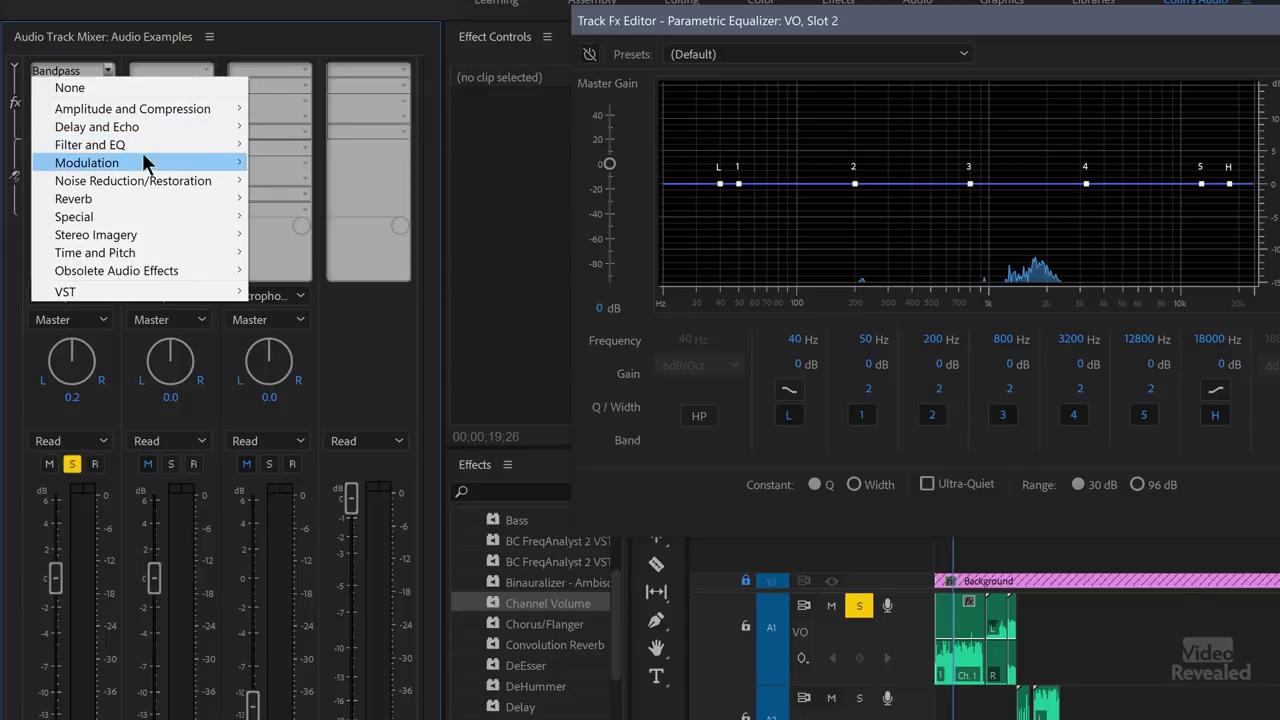
# Replace Bandpass with the Bass effect and play the VO through it
pyautogui.moveTo(148, 147)
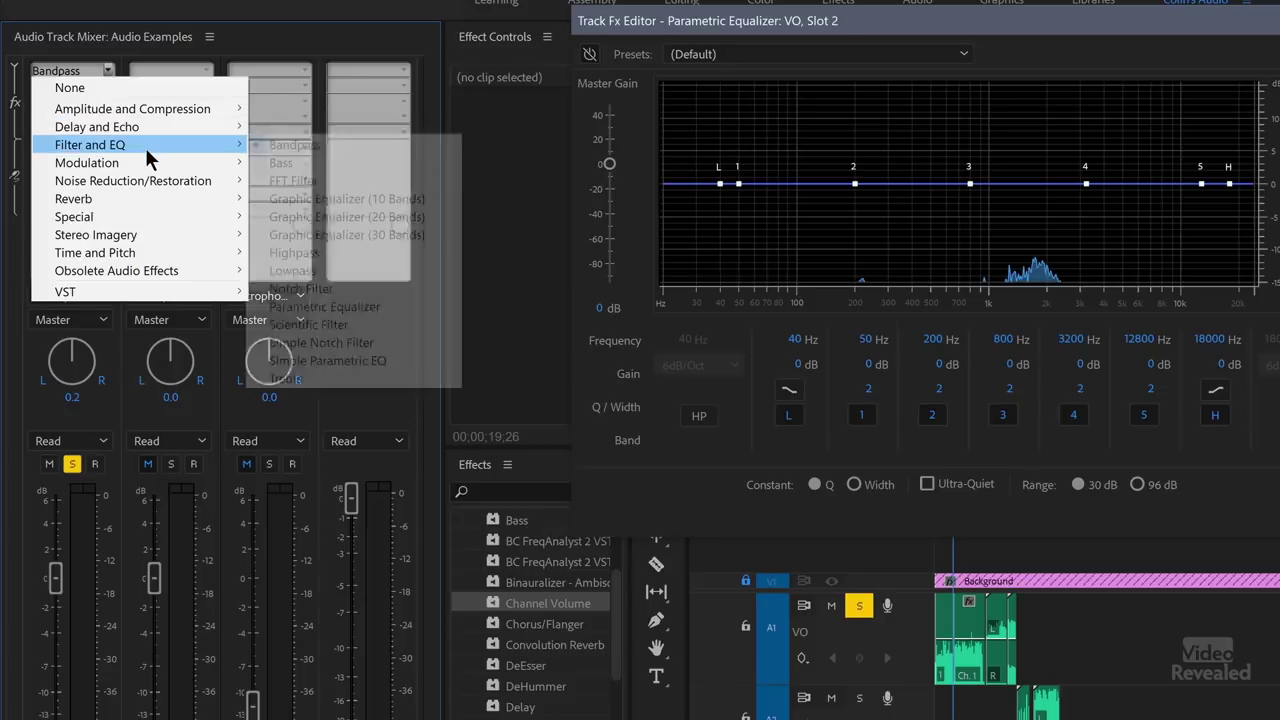
pyautogui.click(320, 162)
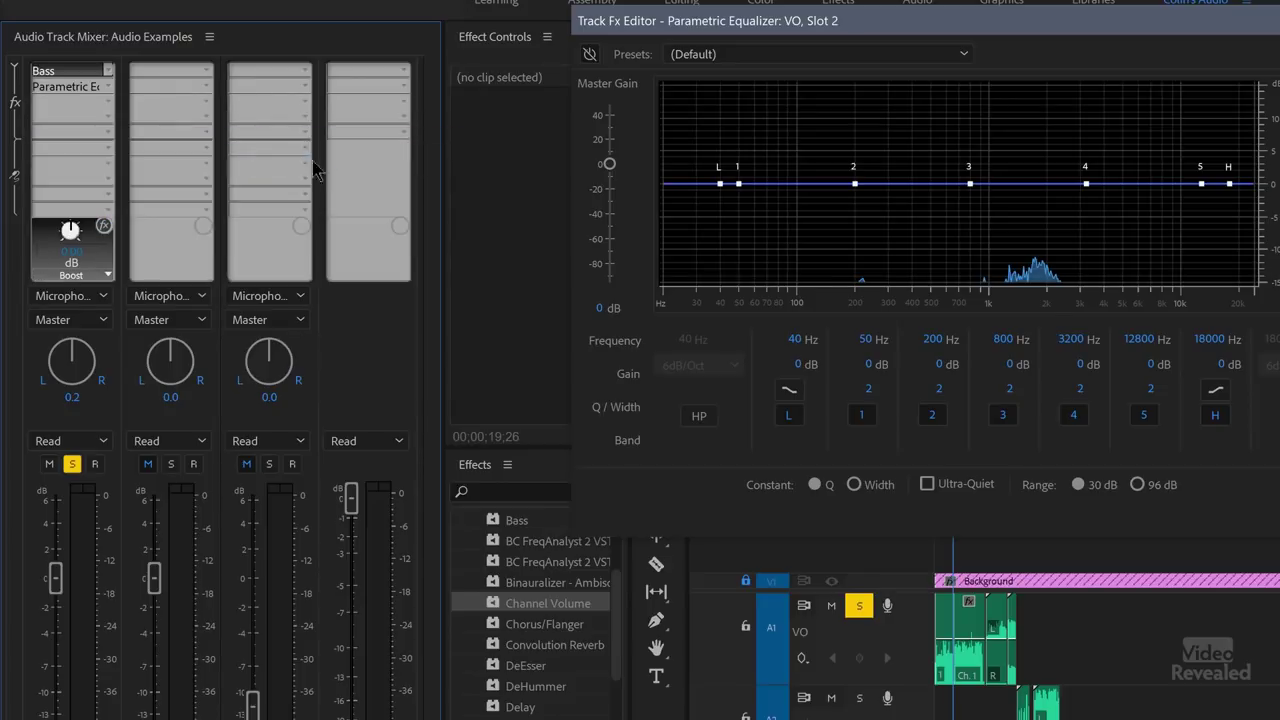
pyautogui.click(82, 66)
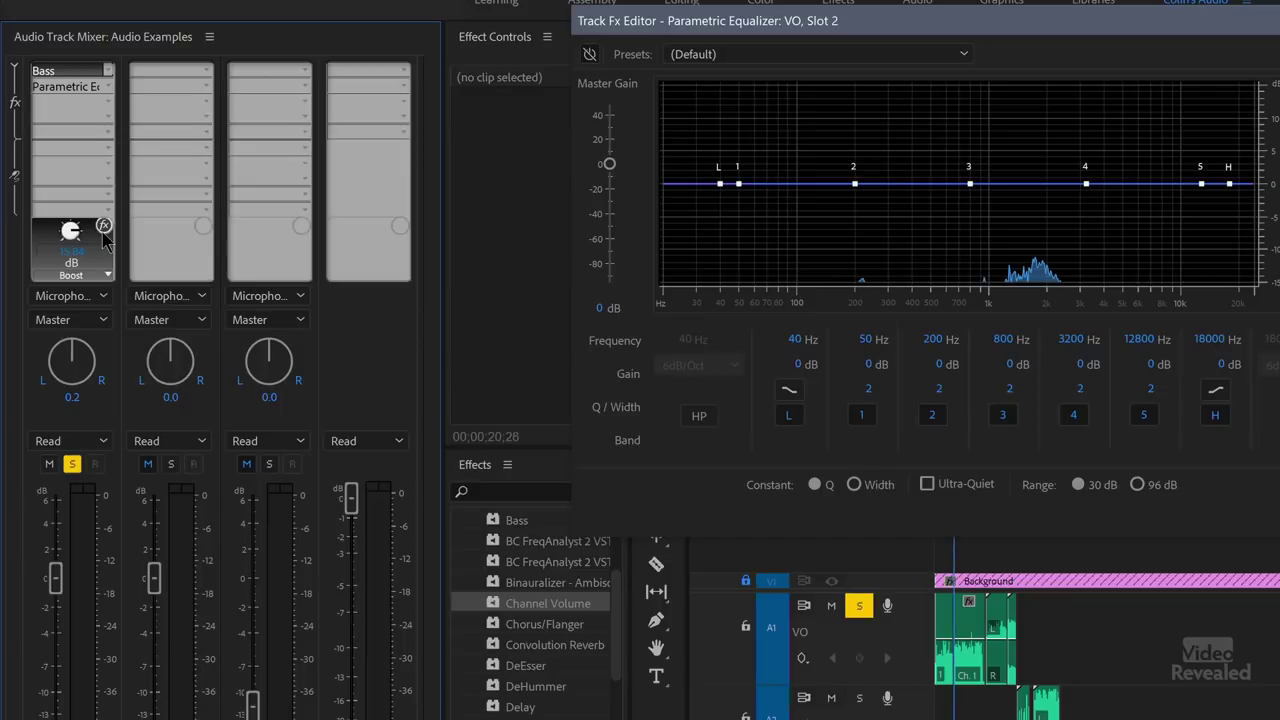
pyautogui.press('space')
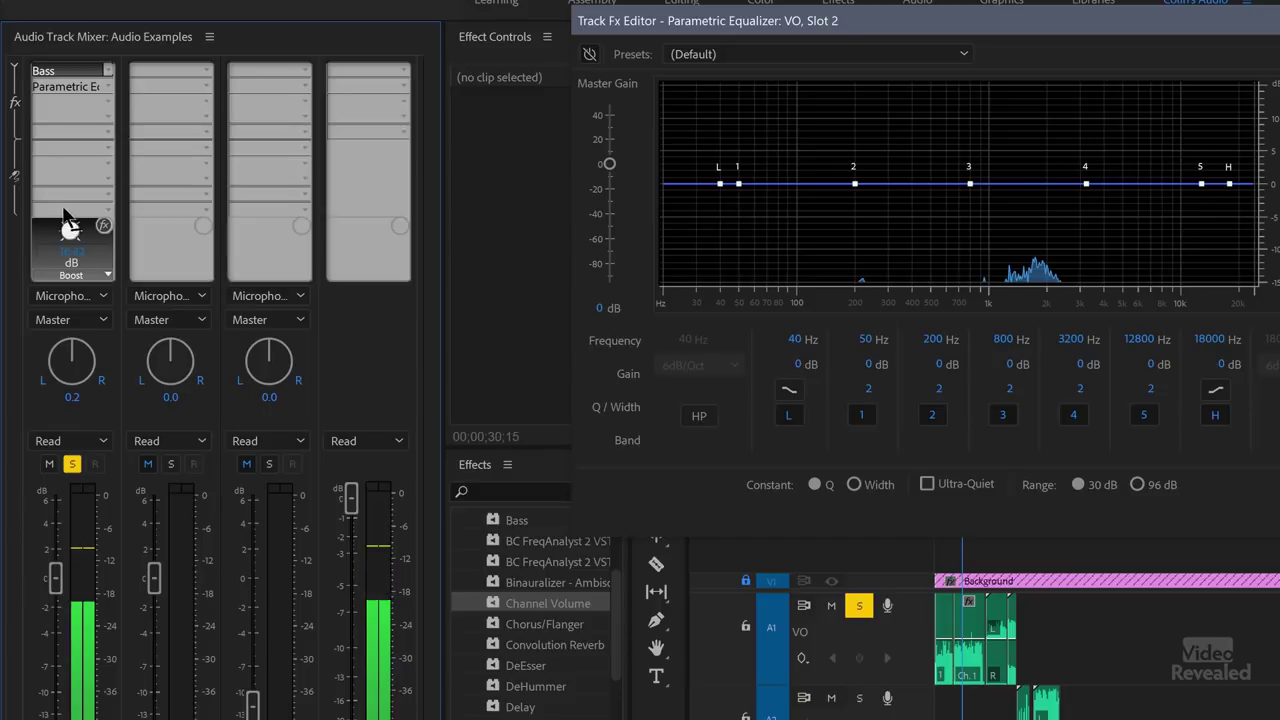
pyautogui.press('space')
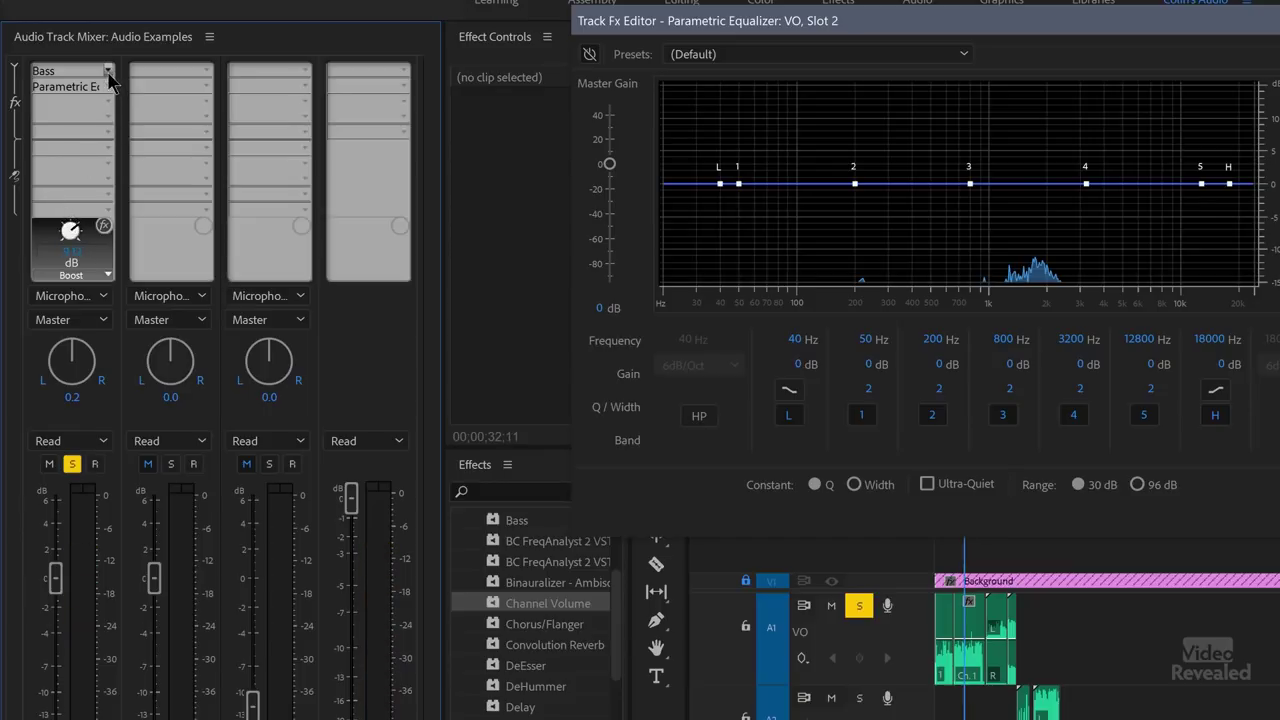
# Replace Bass with the FFT Filter and open its editor
pyautogui.click(104, 74)
pyautogui.moveTo(132, 114)
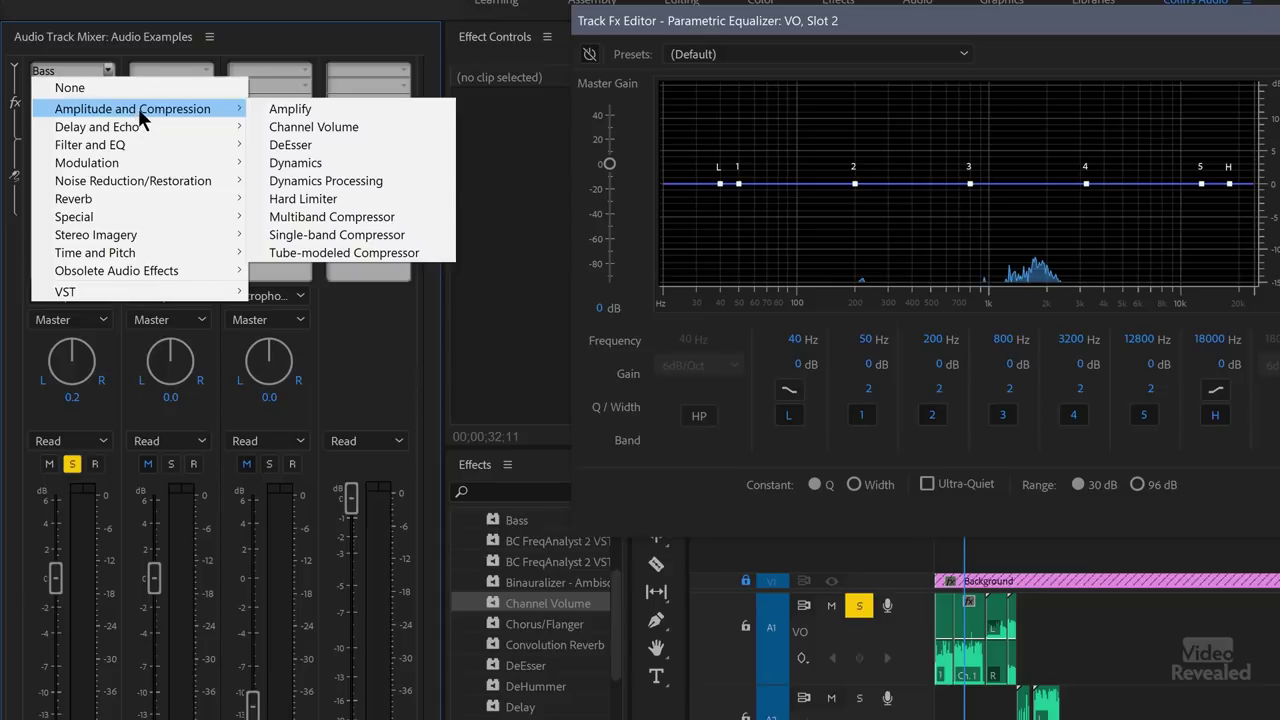
pyautogui.moveTo(146, 152)
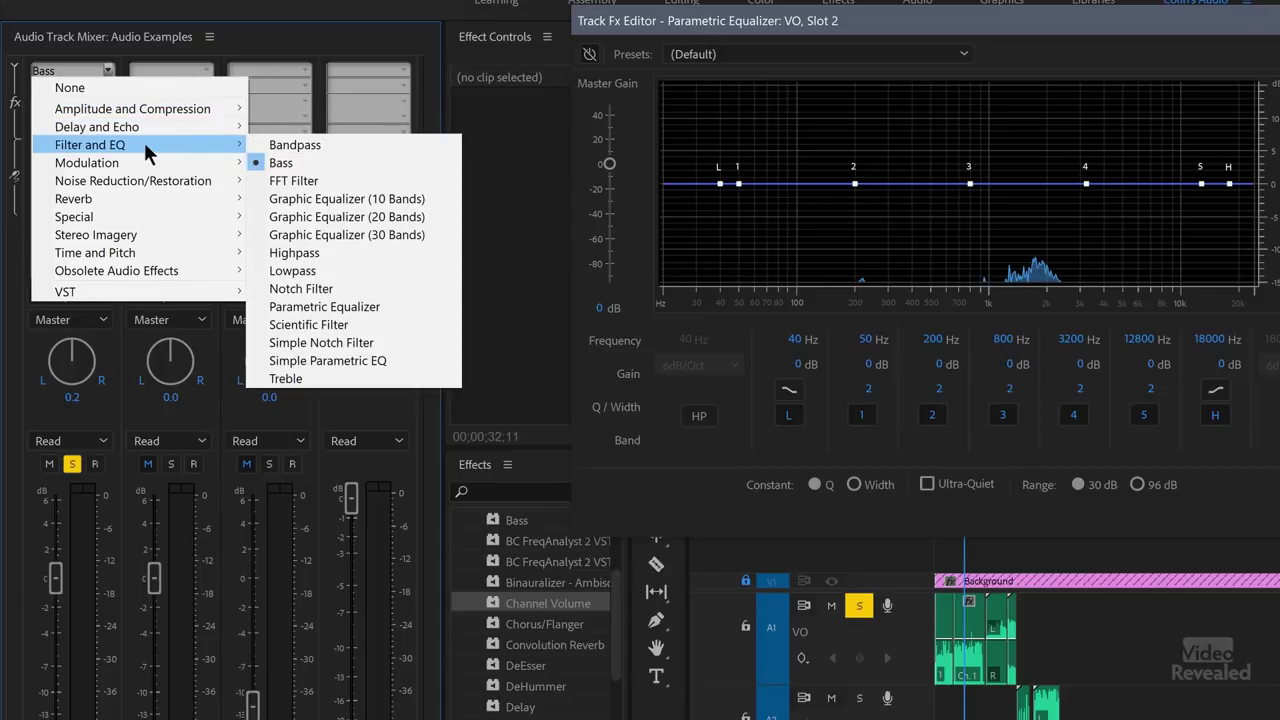
pyautogui.click(318, 182)
pyautogui.doubleClick(82, 76)
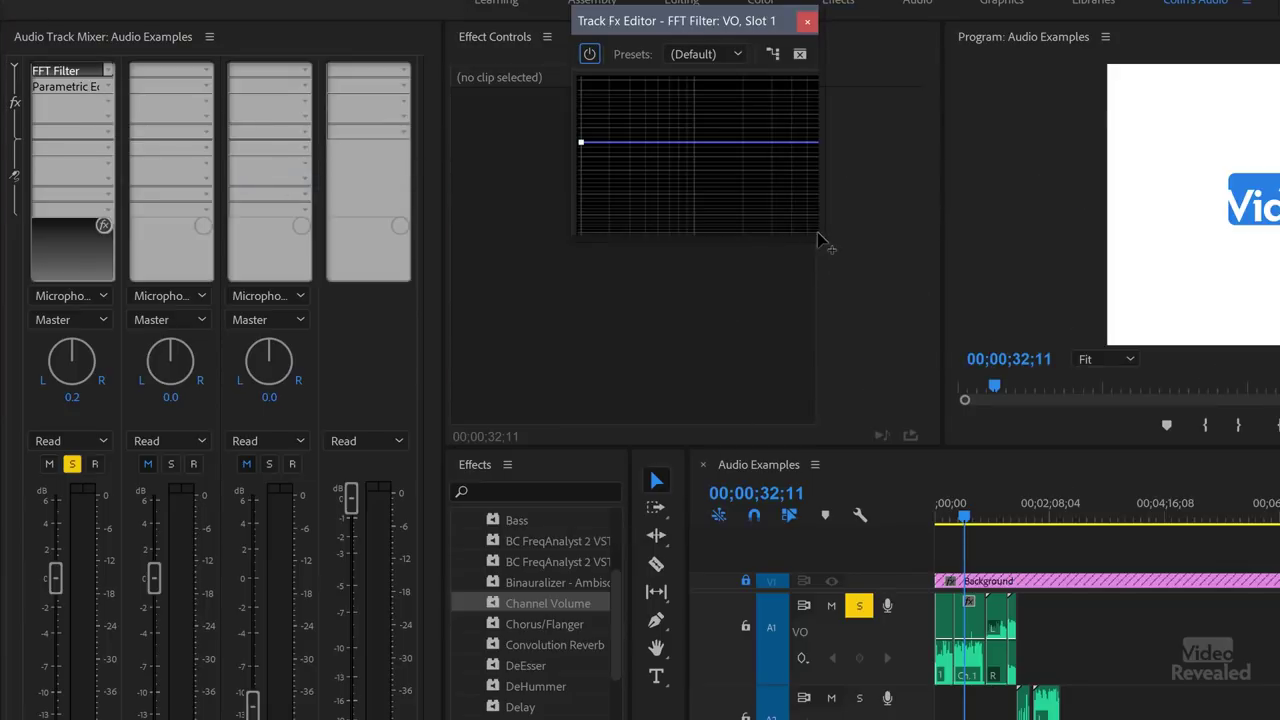
# Enlarge the FFT Filter editor, apply Kill The Mic Rumble, and compare it against bypass
pyautogui.moveTo(822, 236); pyautogui.dragTo(1270, 470)
pyautogui.click(828, 58)
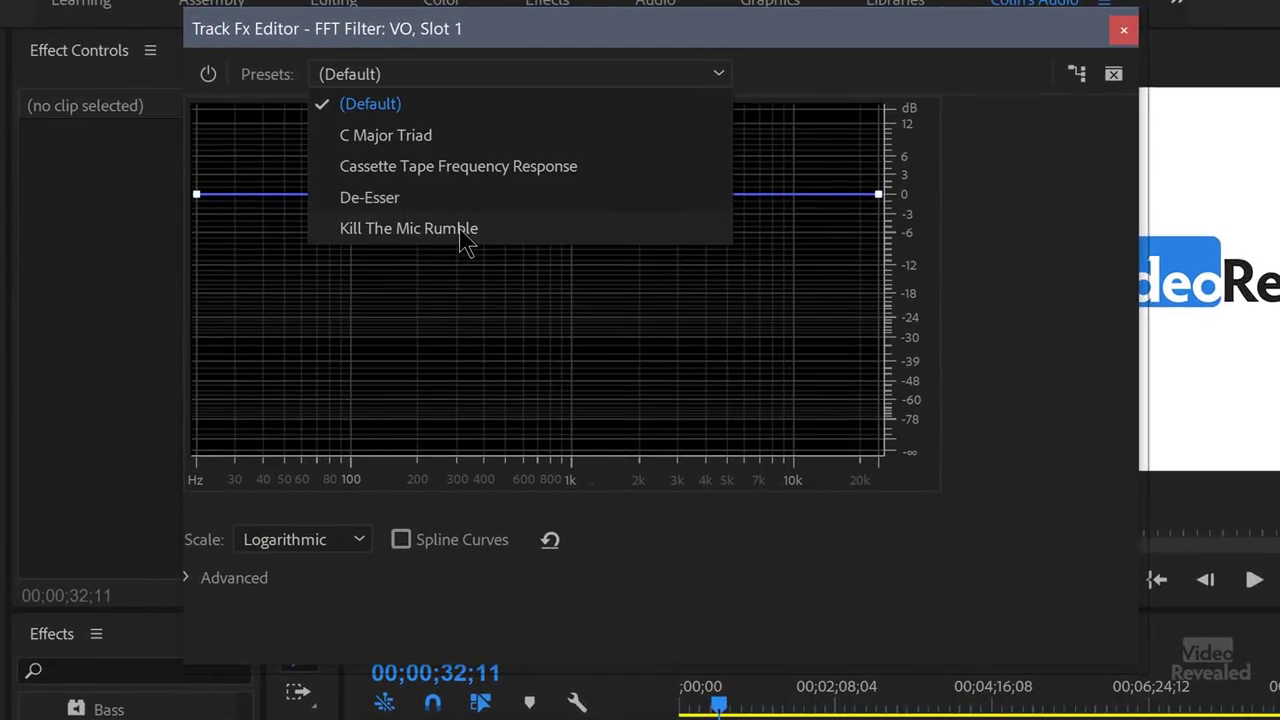
pyautogui.click(465, 240)
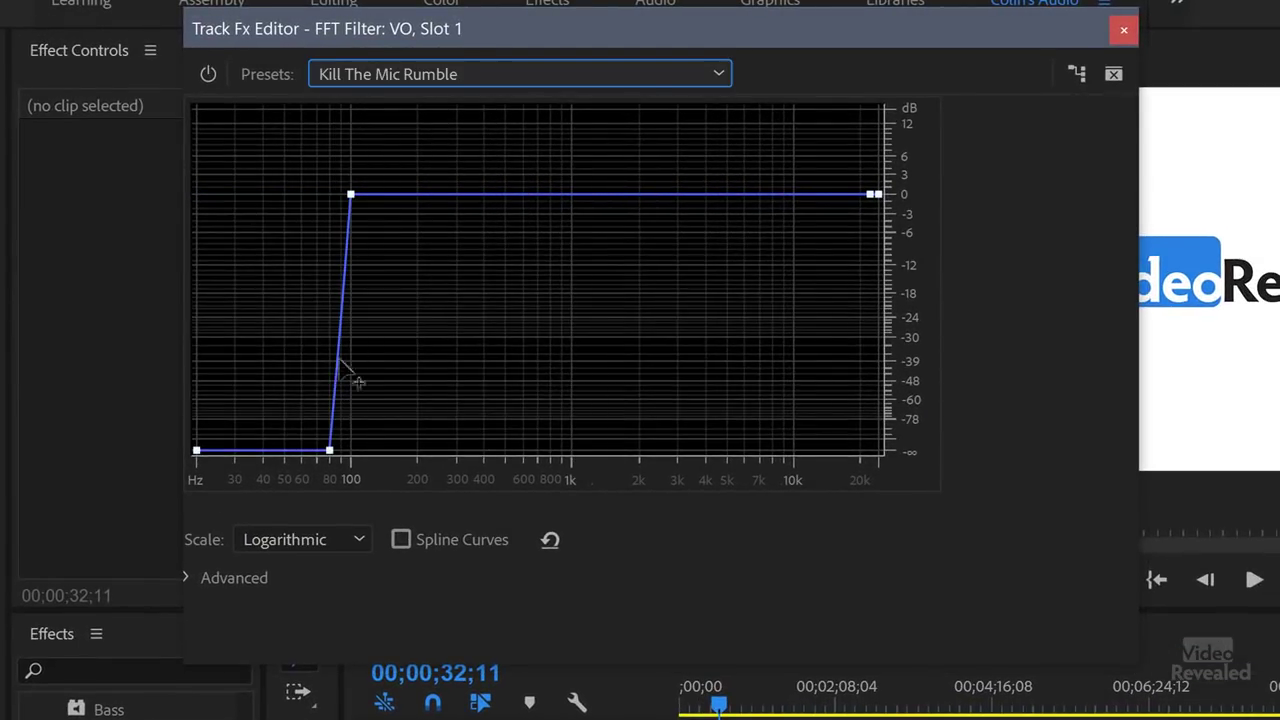
pyautogui.press('space')
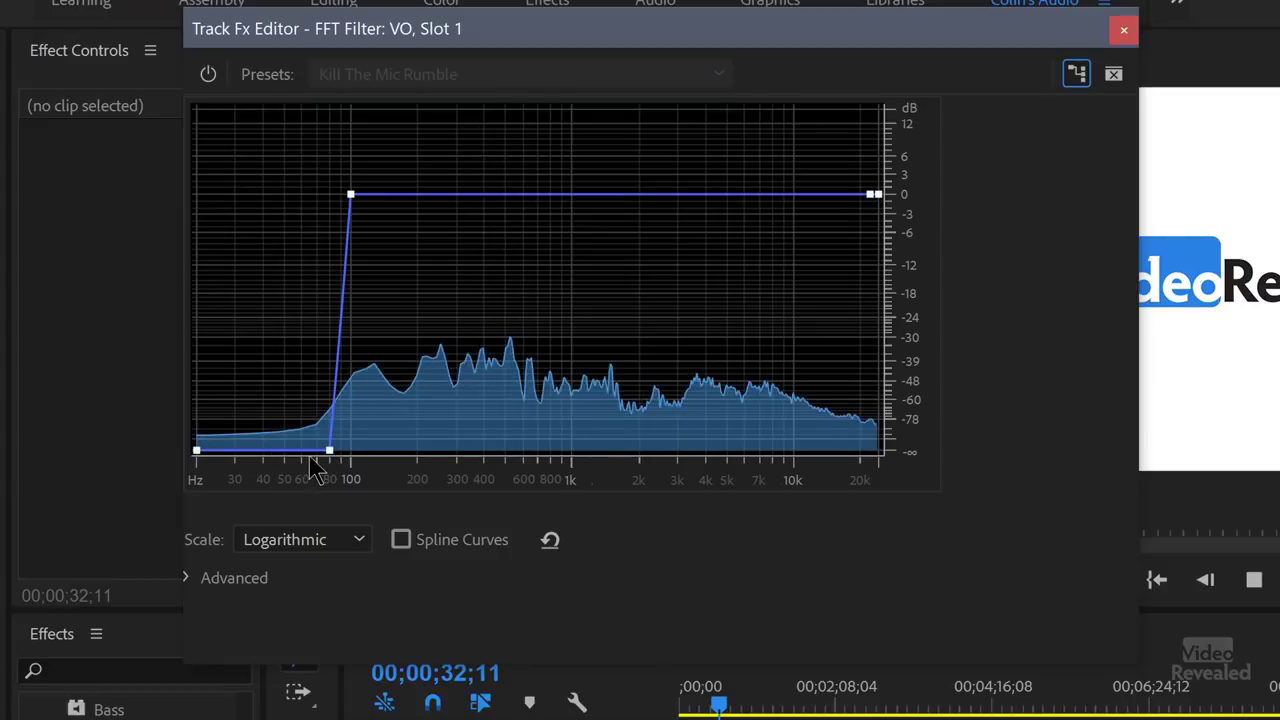
pyautogui.click(209, 78)
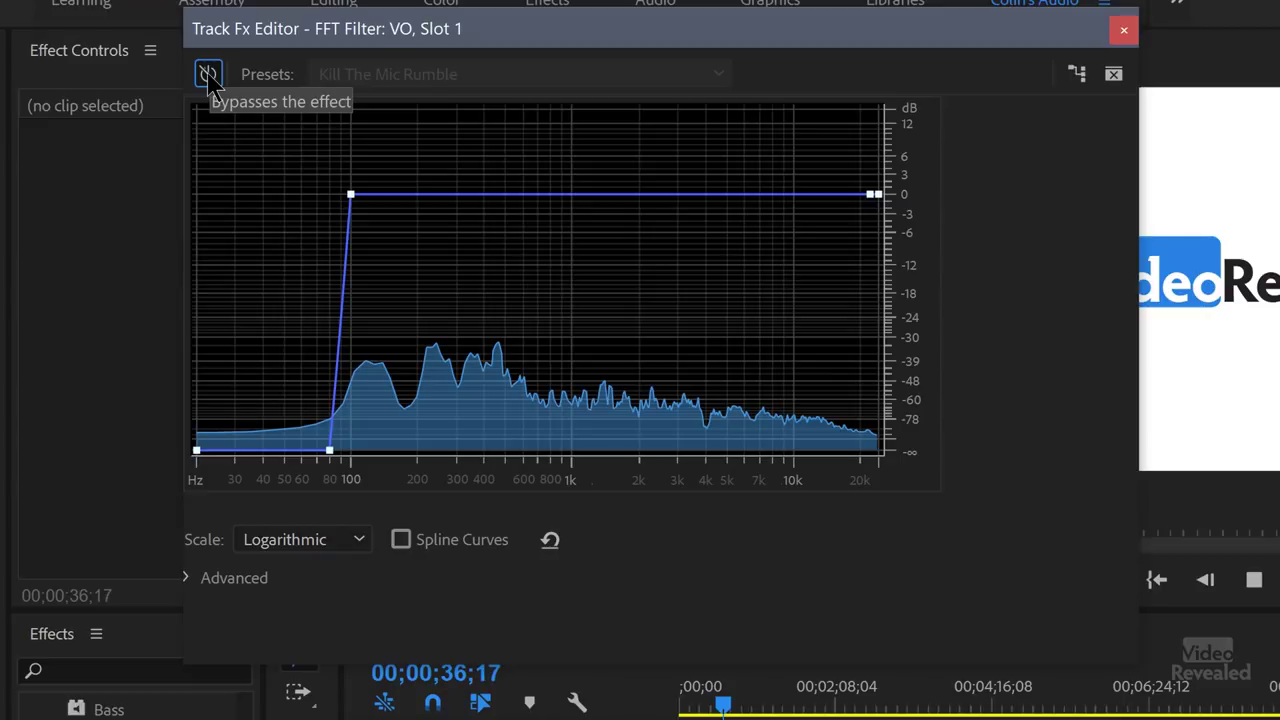
pyautogui.press('space')
pyautogui.click(425, 80)
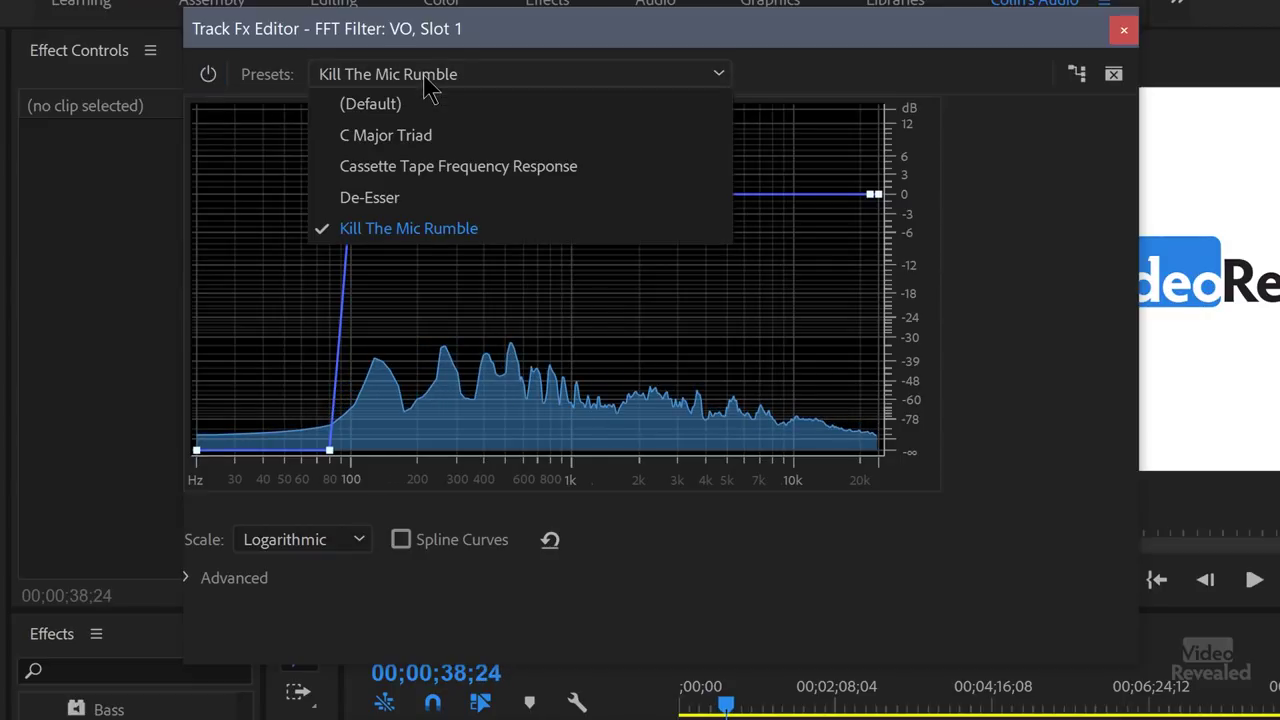
# Apply the De-Esser preset and toggle bypass during playback to compare
pyautogui.click(428, 200)
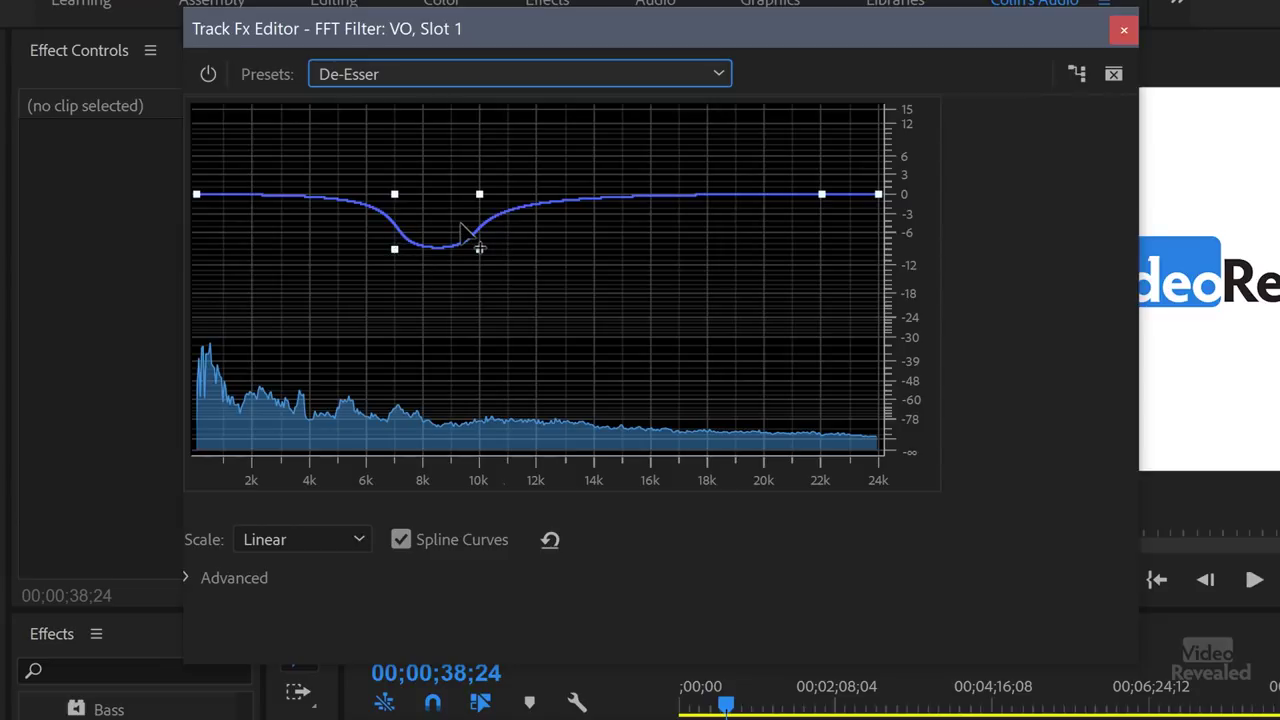
pyautogui.press('space')
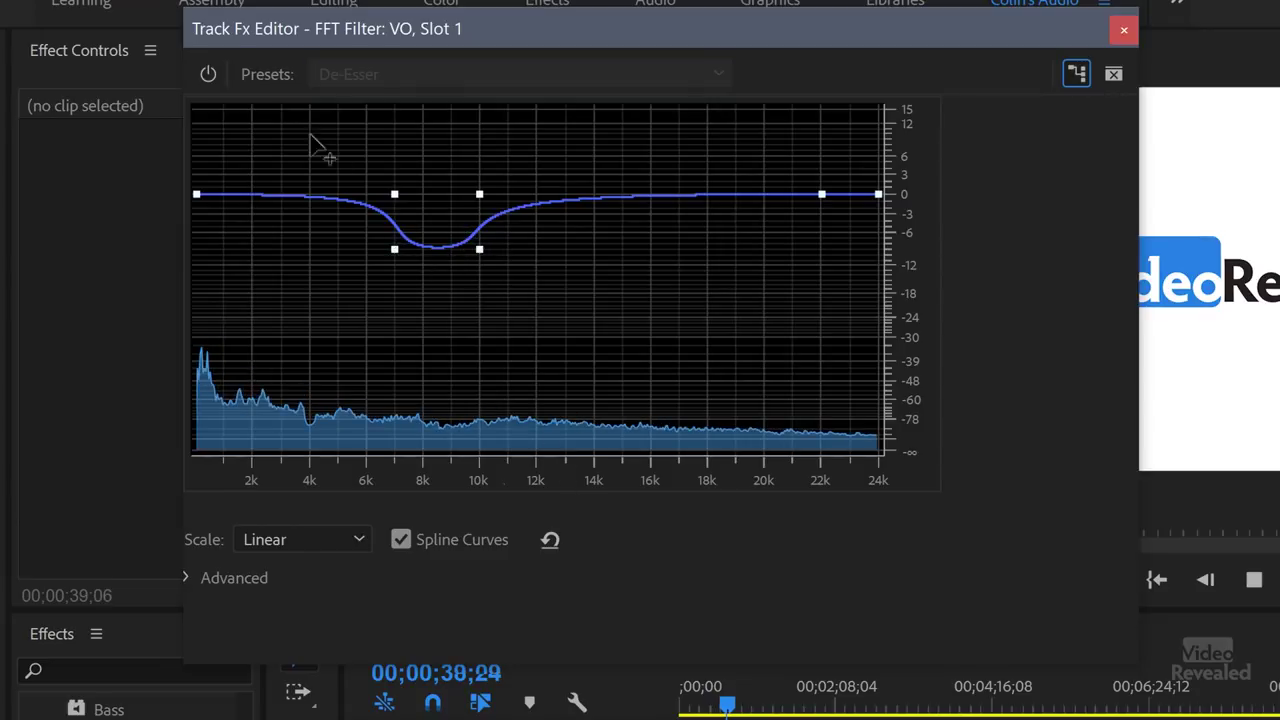
pyautogui.click(210, 74)
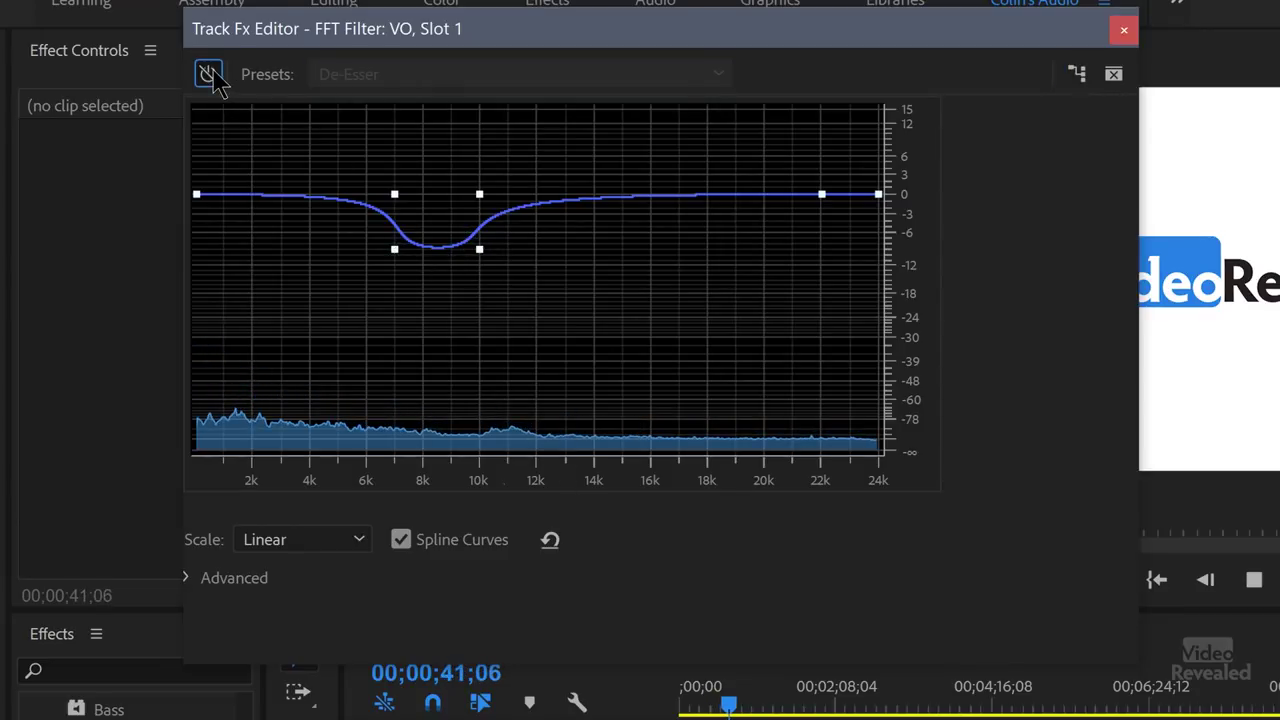
pyautogui.click(210, 74)
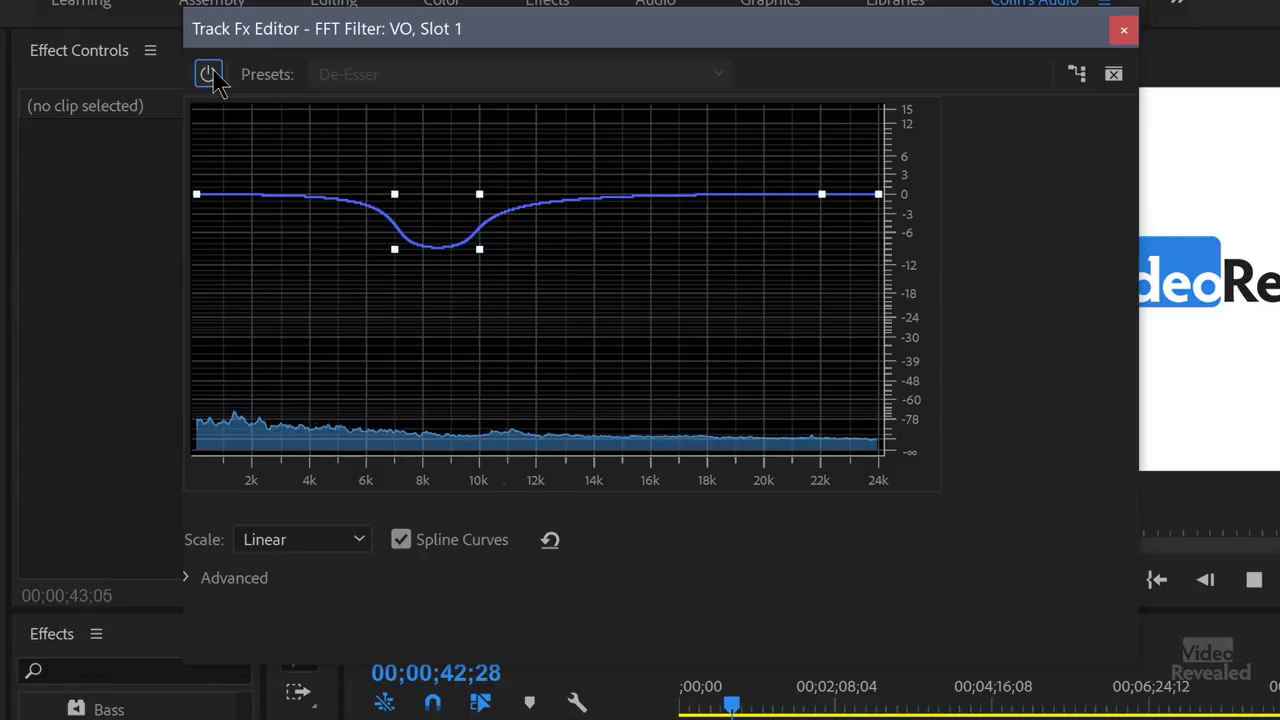
pyautogui.click(210, 74)
pyautogui.click(210, 74)
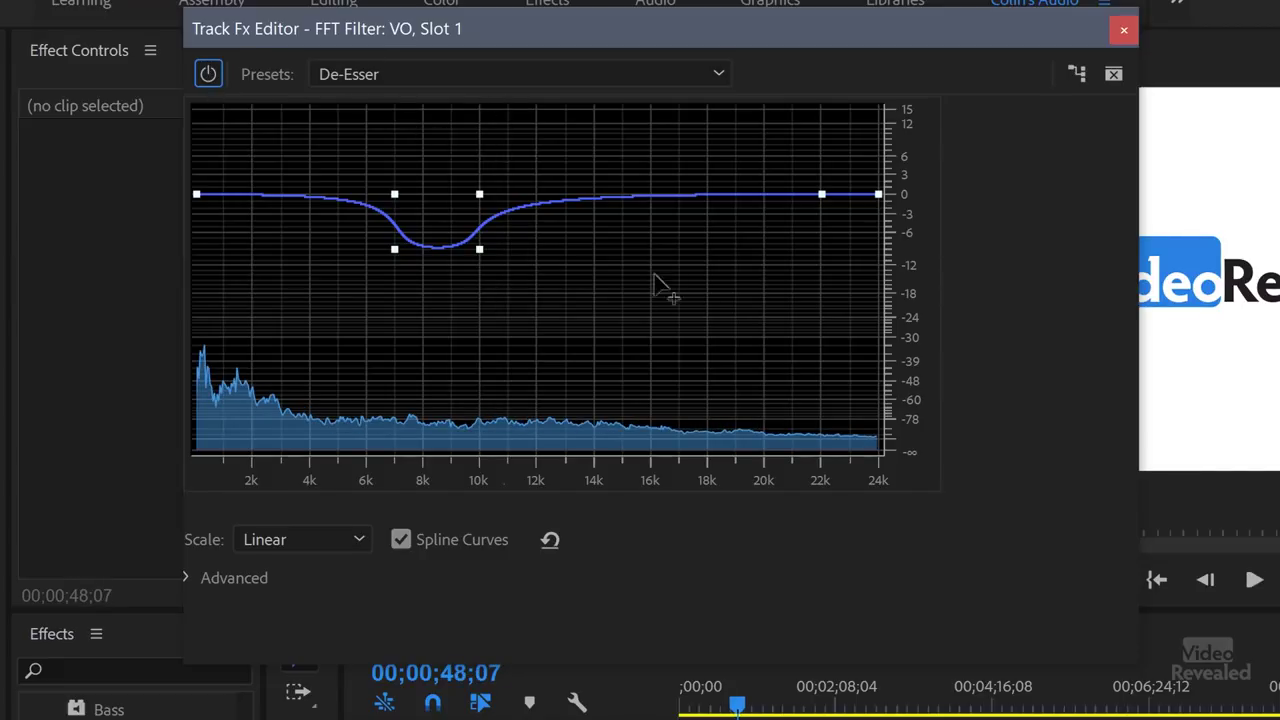
# Switch the graph scale to Logarithmic and back to Linear, toggle Spline Curves, and close the editor
pyautogui.click(316, 547)
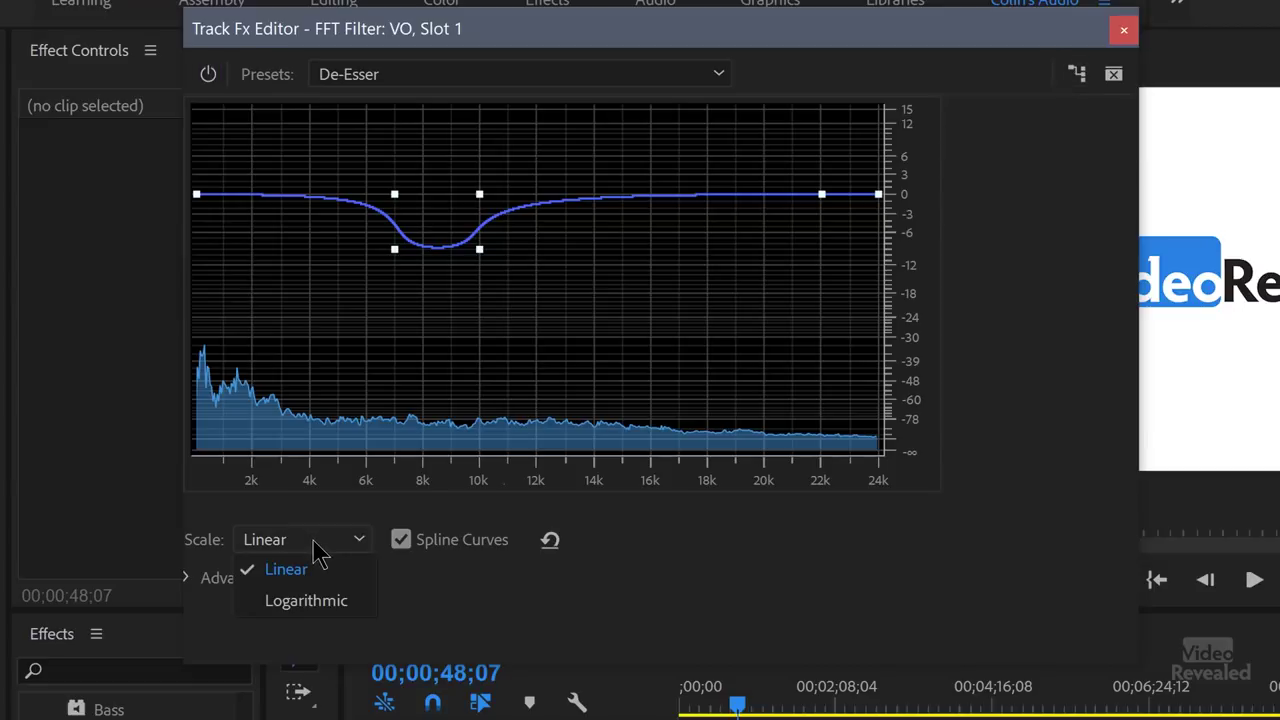
pyautogui.click(337, 605)
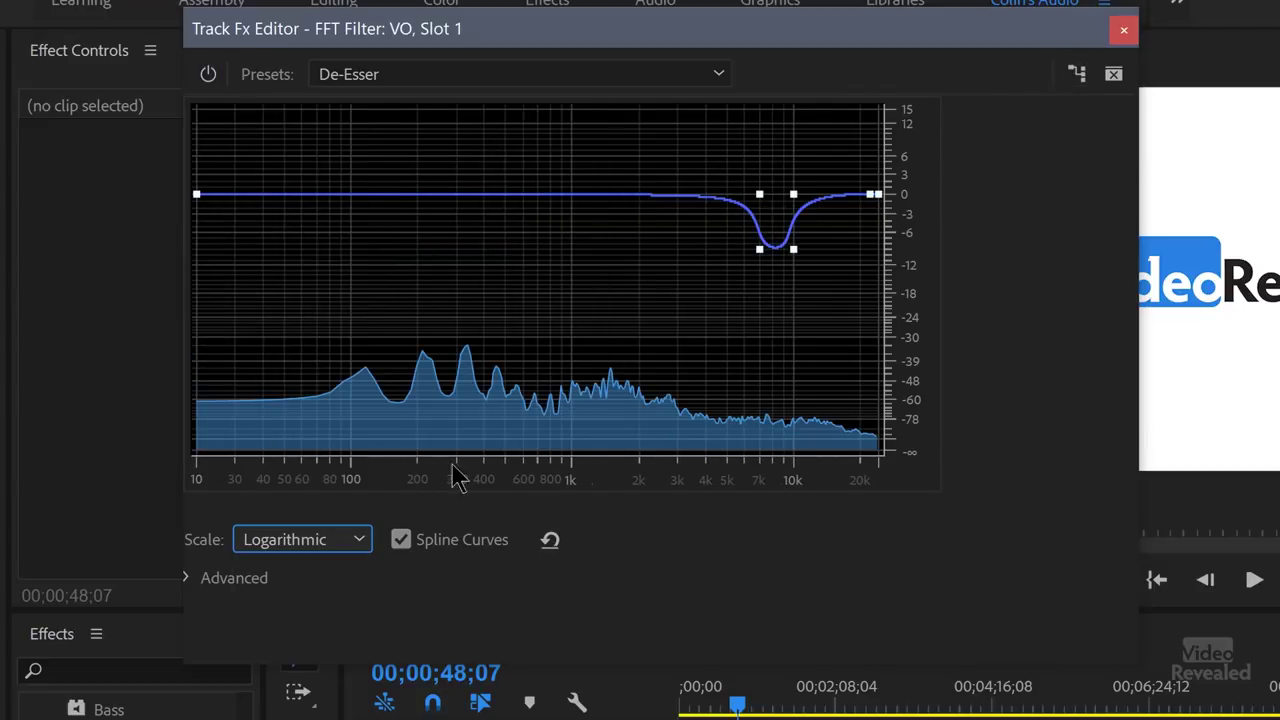
pyautogui.click(308, 556)
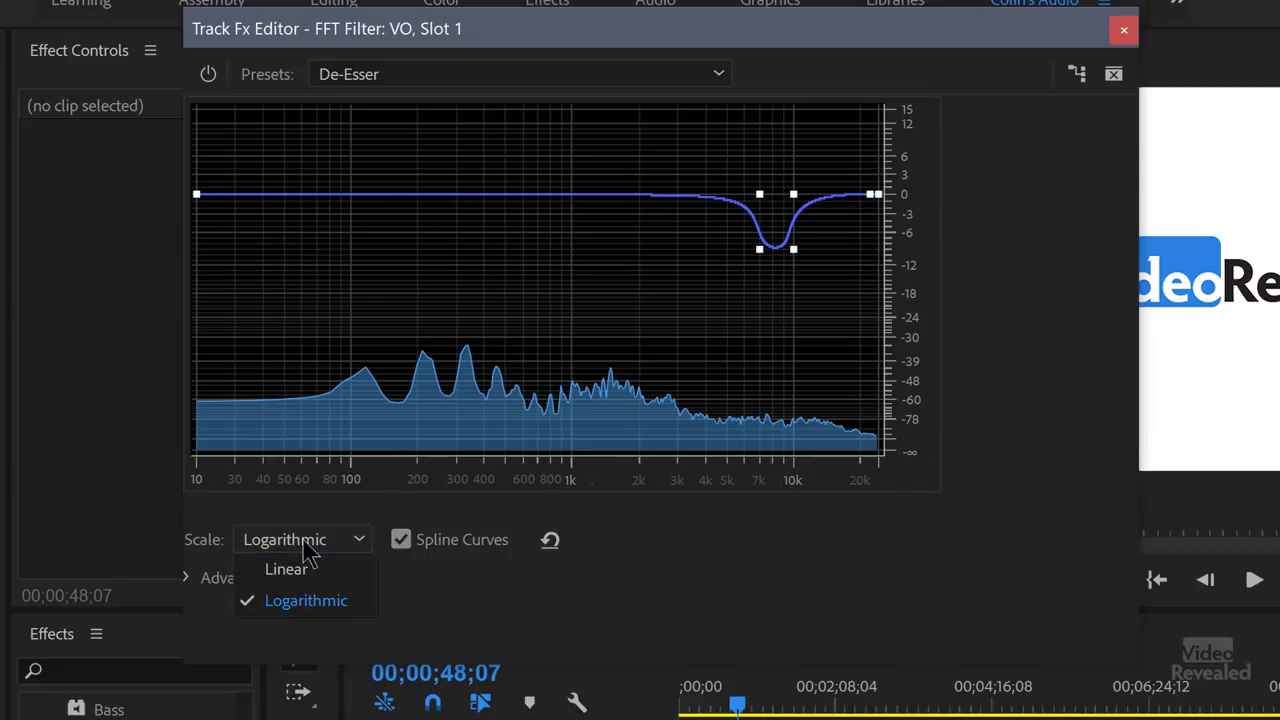
pyautogui.click(306, 570)
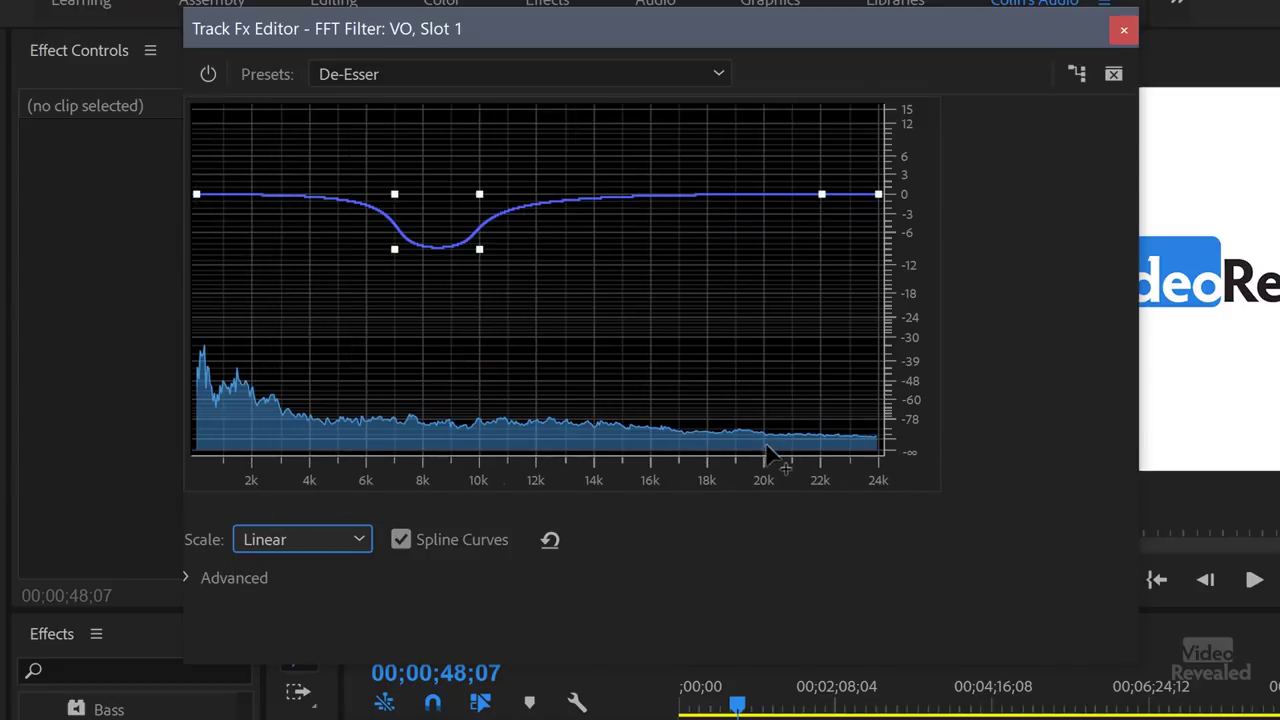
pyautogui.click(404, 543)
pyautogui.click(404, 543)
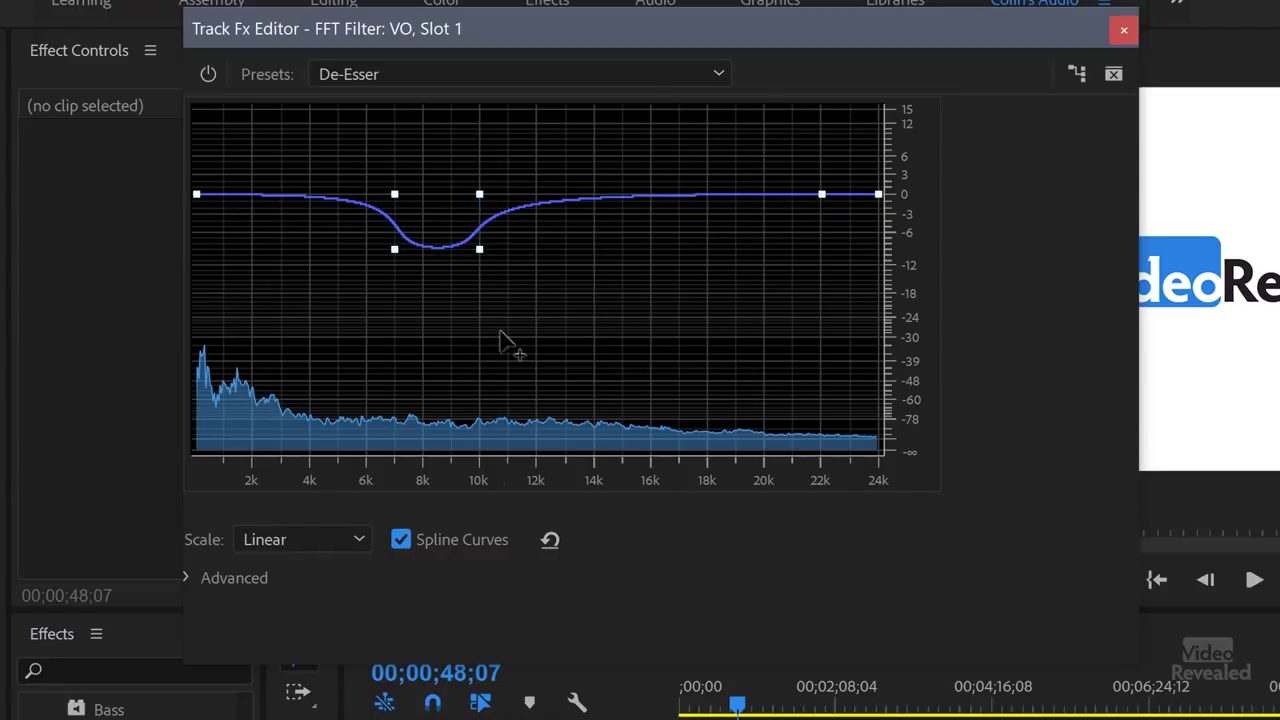
pyautogui.click(1124, 36)
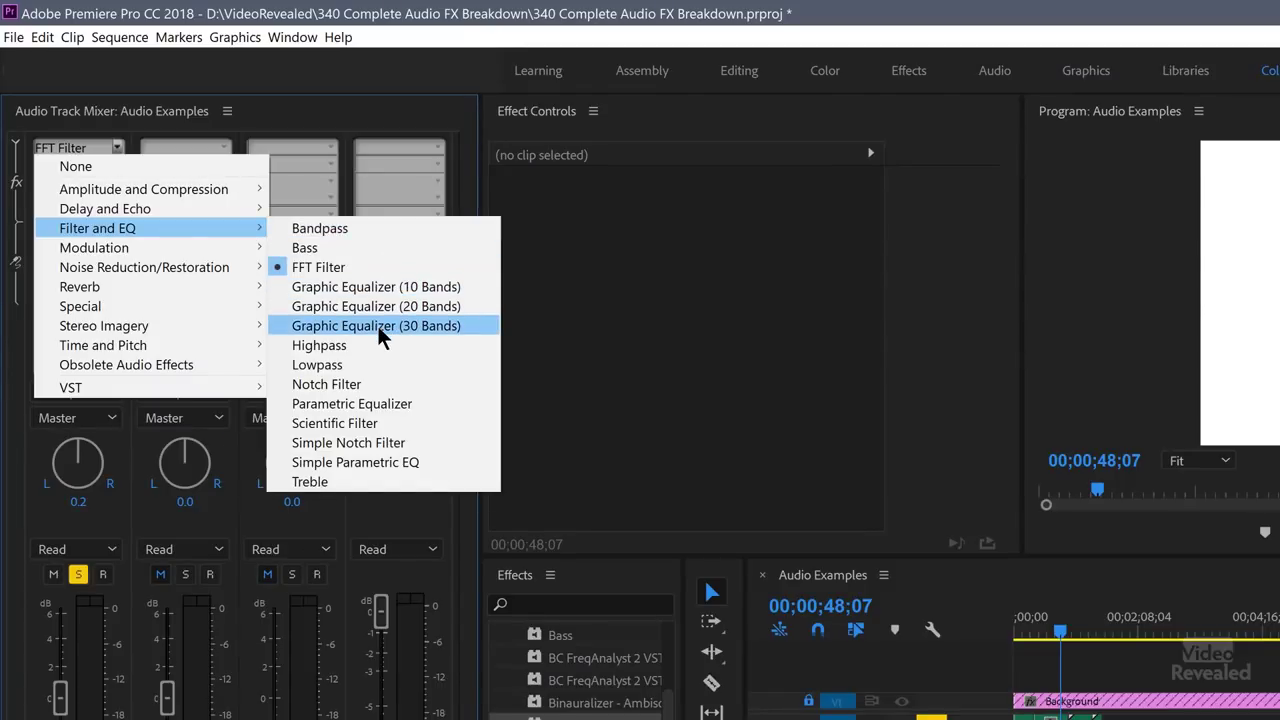
# Replace the FFT Filter with Graphic Equalizer (30 Bands) and enlarge its editor
pyautogui.click(365, 322)
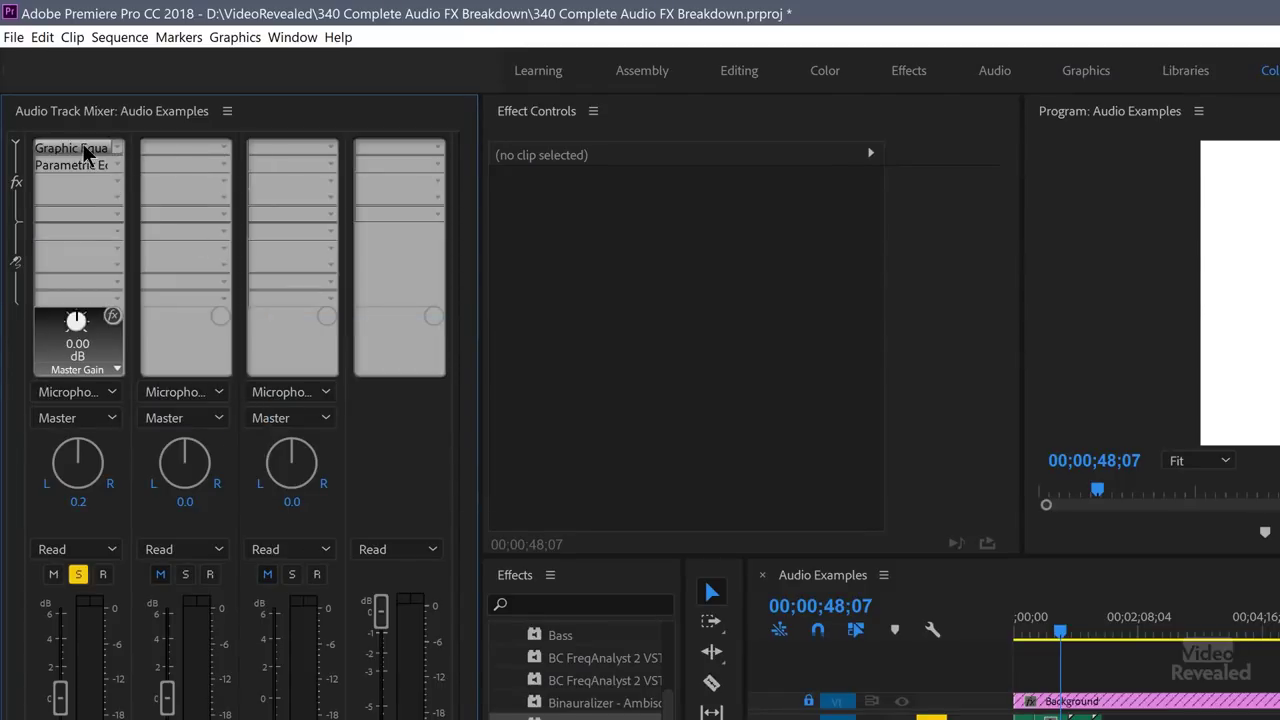
pyautogui.doubleClick(84, 148)
pyautogui.moveTo(815, 443); pyautogui.dragTo(627, 129)
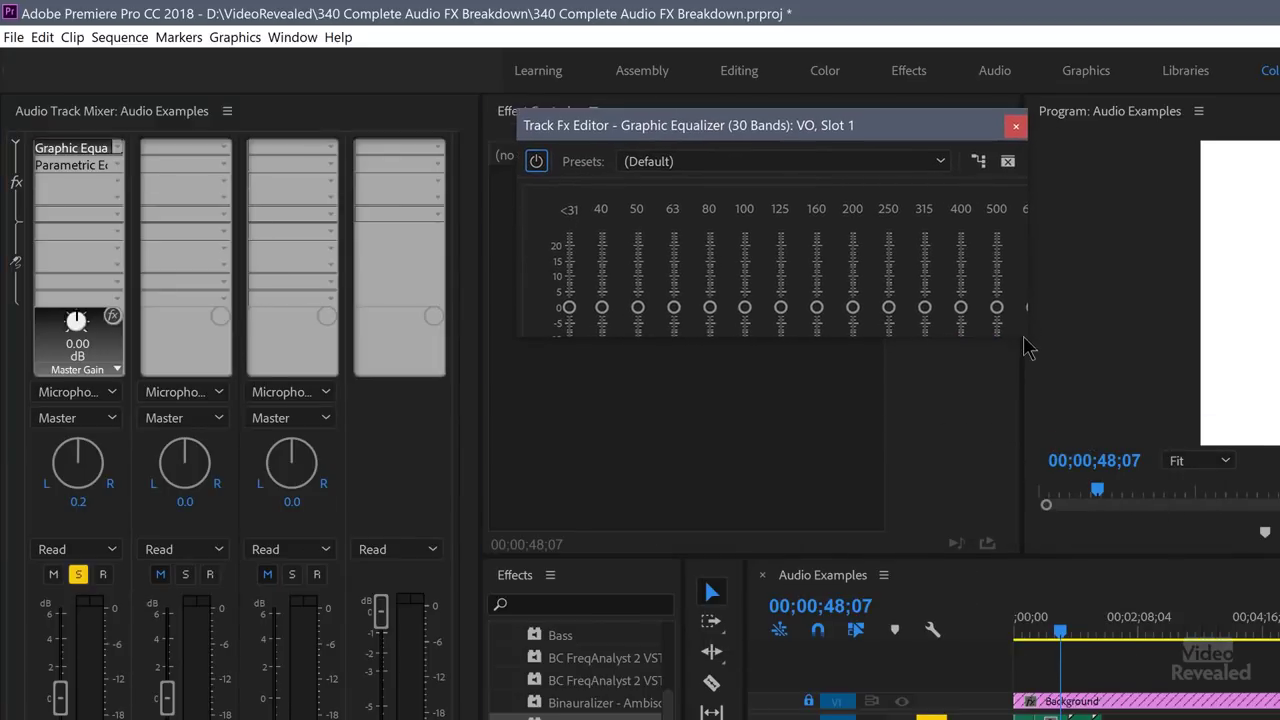
pyautogui.moveTo(1030, 347); pyautogui.dragTo(1279, 540)
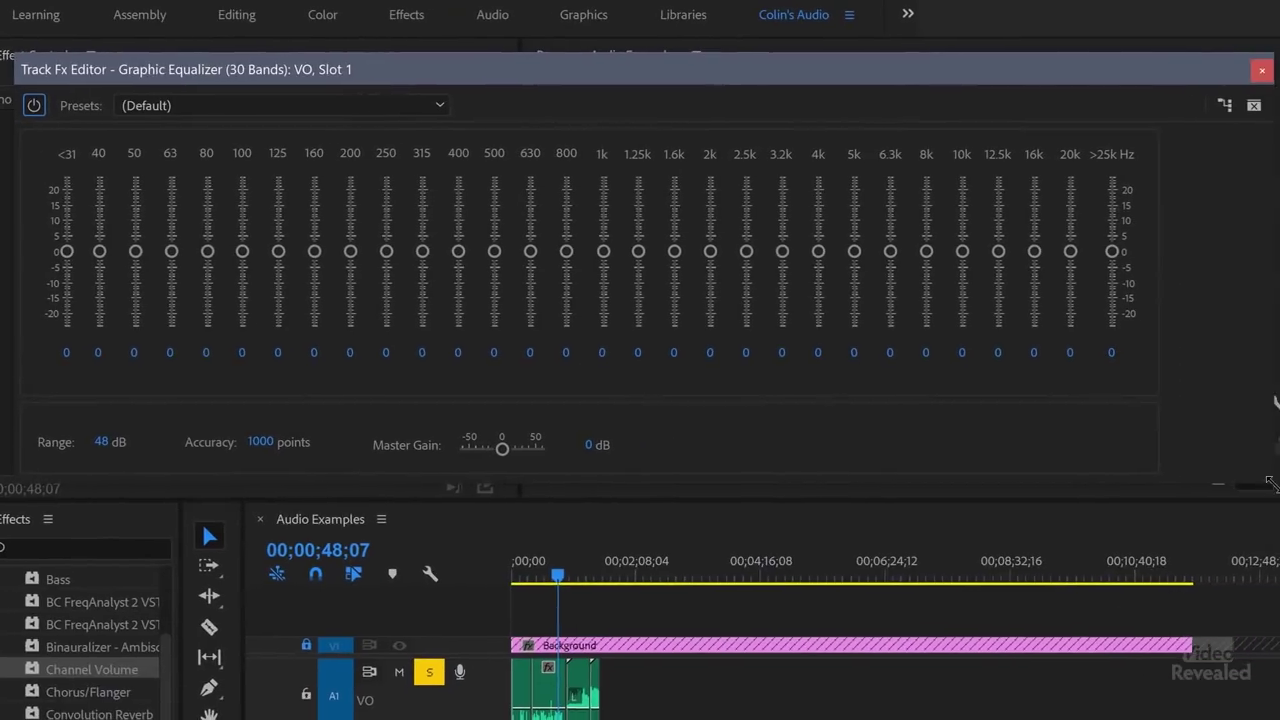
pyautogui.moveTo(1270, 484); pyautogui.dragTo(1205, 493)
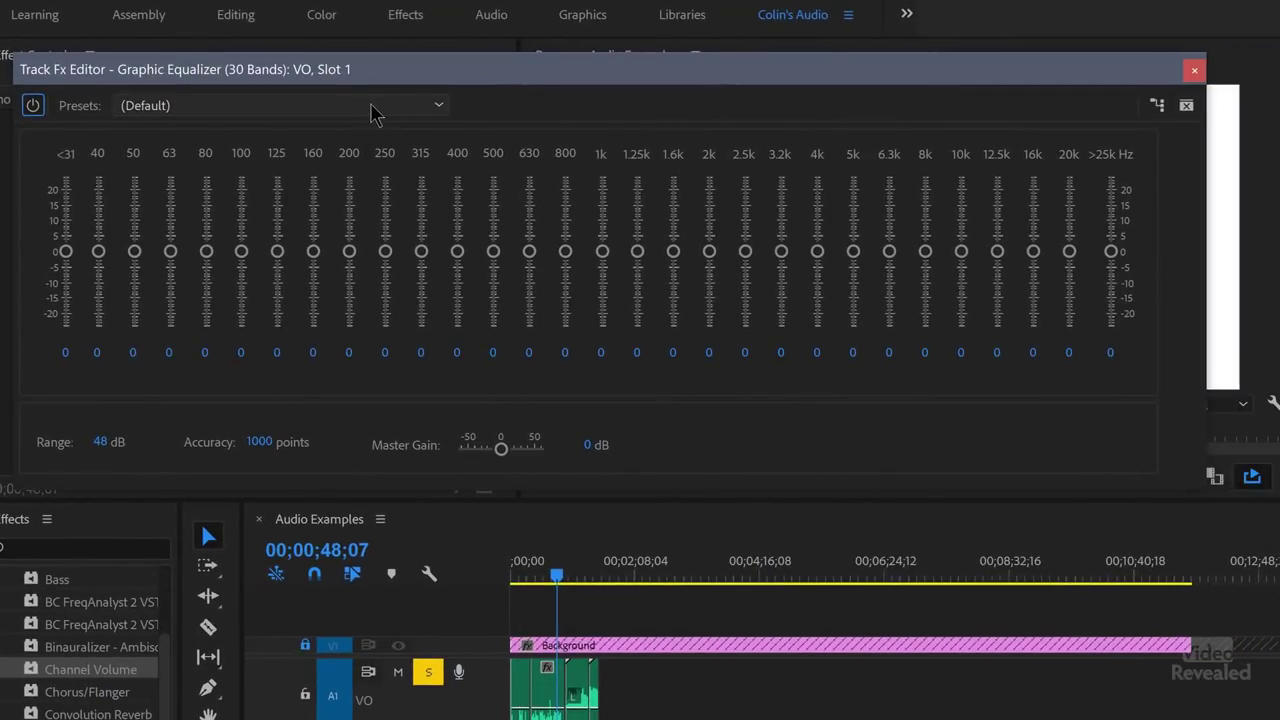
# Boost 125 Hz by 14.1 dB and 500 Hz–1.25 kHz by 6–9.5 dB during playback
pyautogui.moveTo(385, 251)
pyautogui.mouseDown()
pyautogui.moveTo(409, 297)
pyautogui.moveTo(406, 253)
pyautogui.mouseUp()
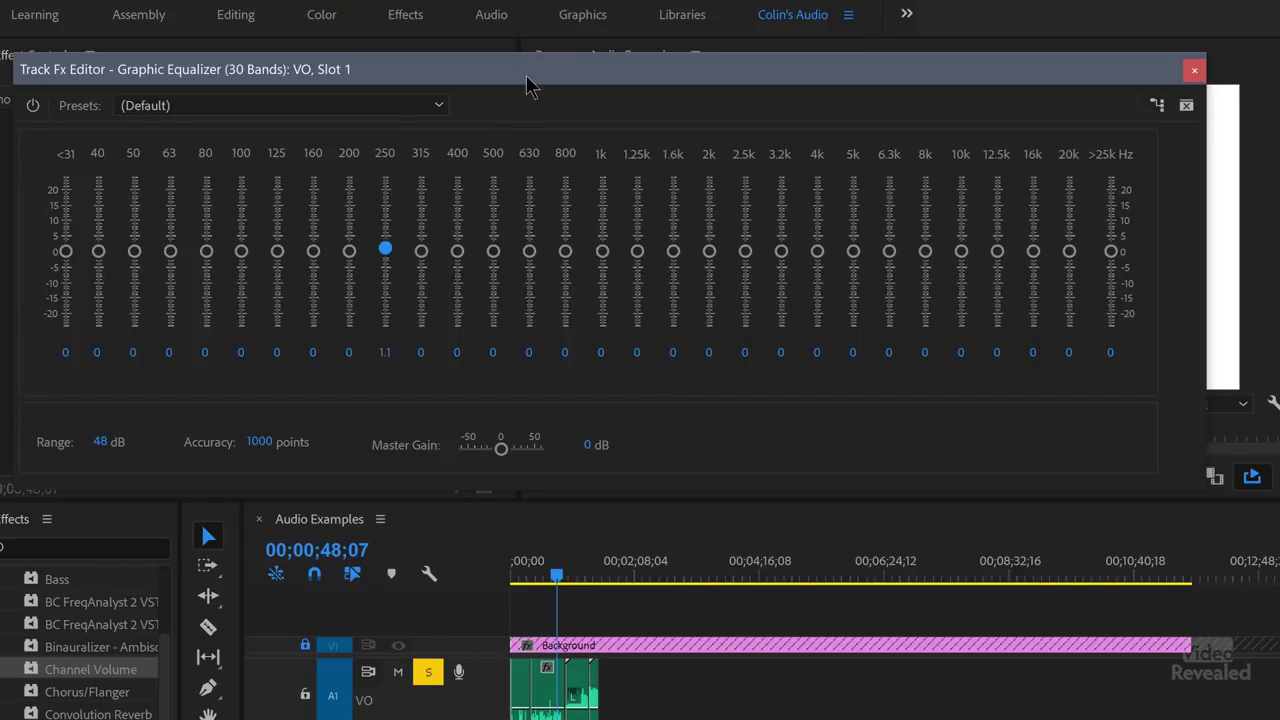
pyautogui.moveTo(530, 87); pyautogui.dragTo(477, 71)
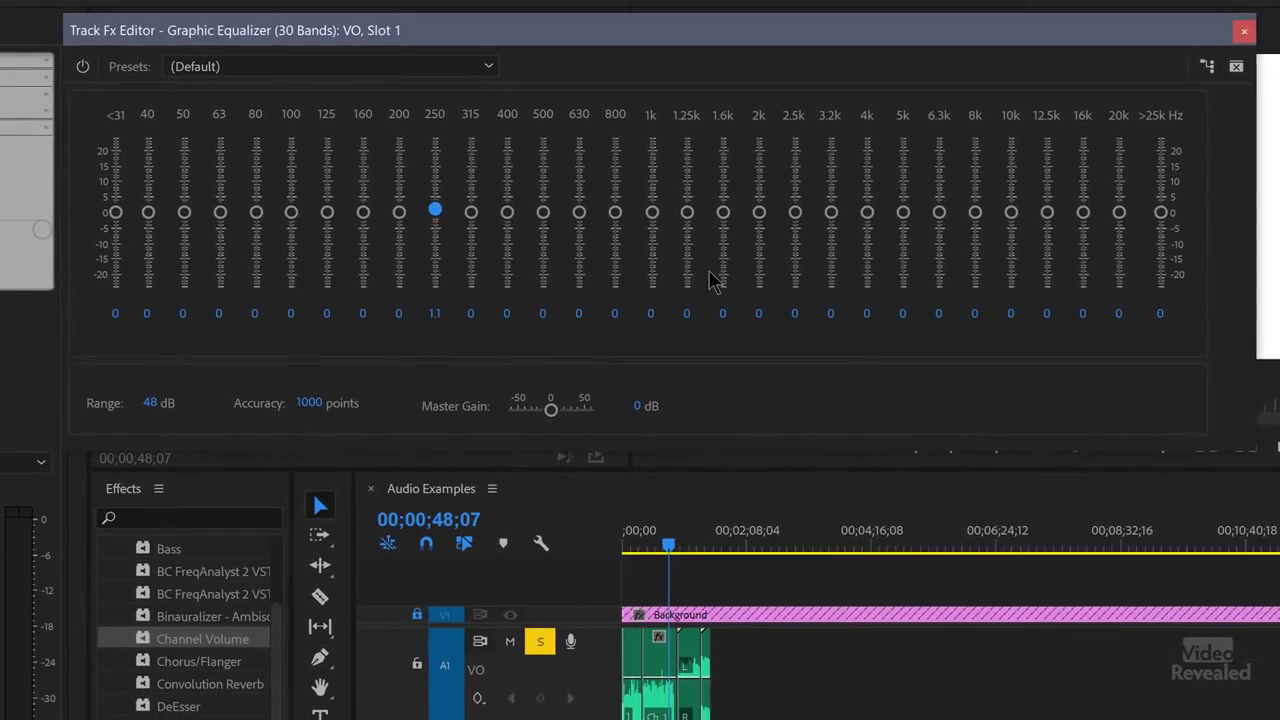
pyautogui.moveTo(672, 587); pyautogui.dragTo(622, 600)
pyautogui.press('space')
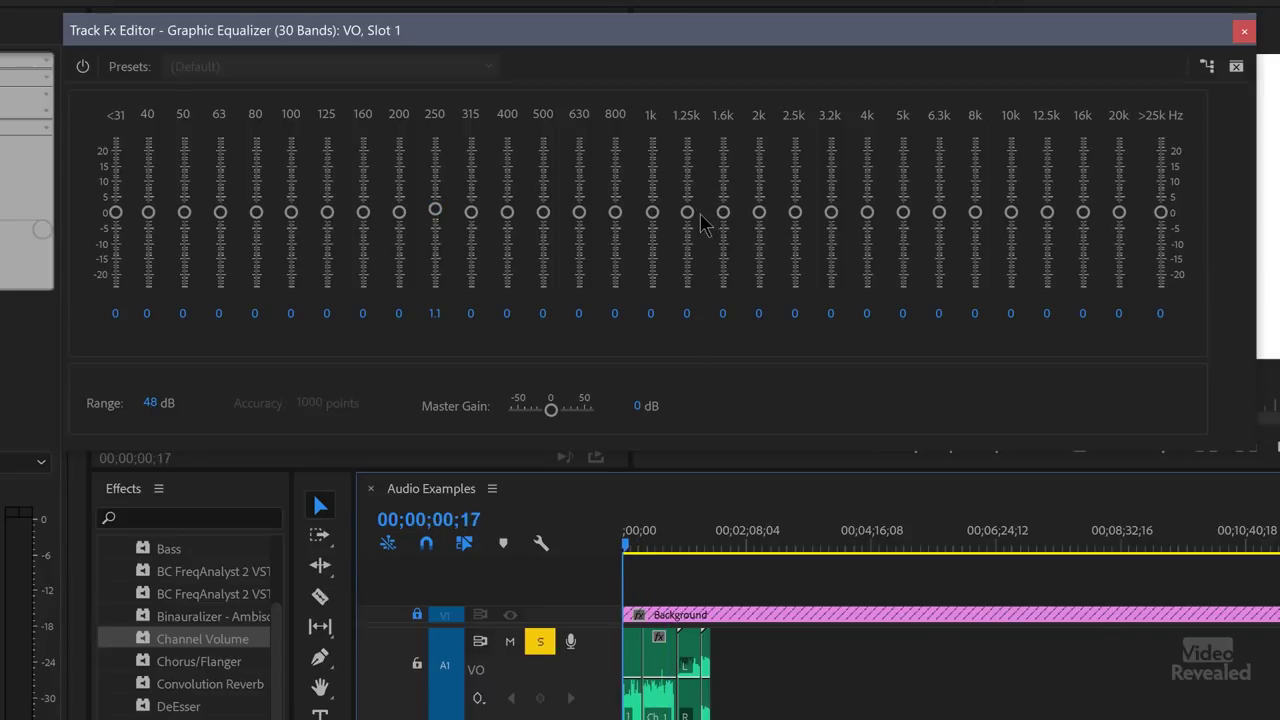
pyautogui.moveTo(687, 212); pyautogui.dragTo(545, 192)
pyautogui.moveTo(327, 212); pyautogui.dragTo(327, 167)
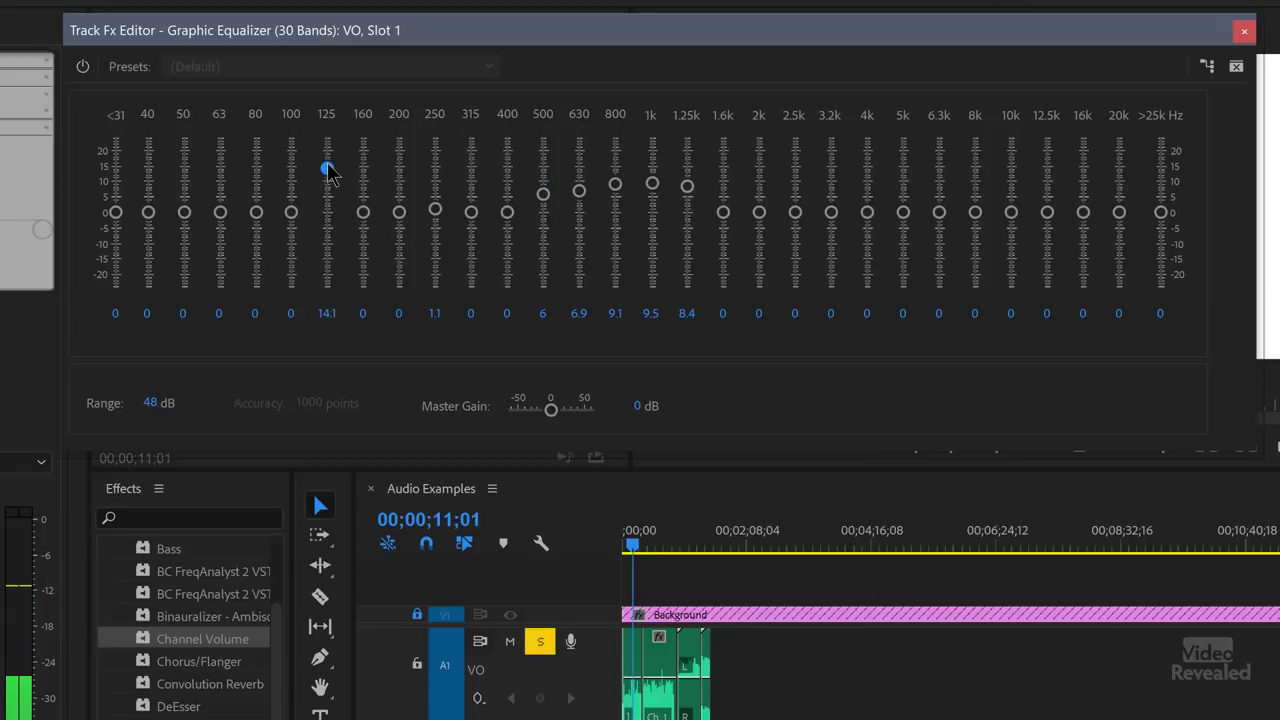
pyautogui.click(343, 70)
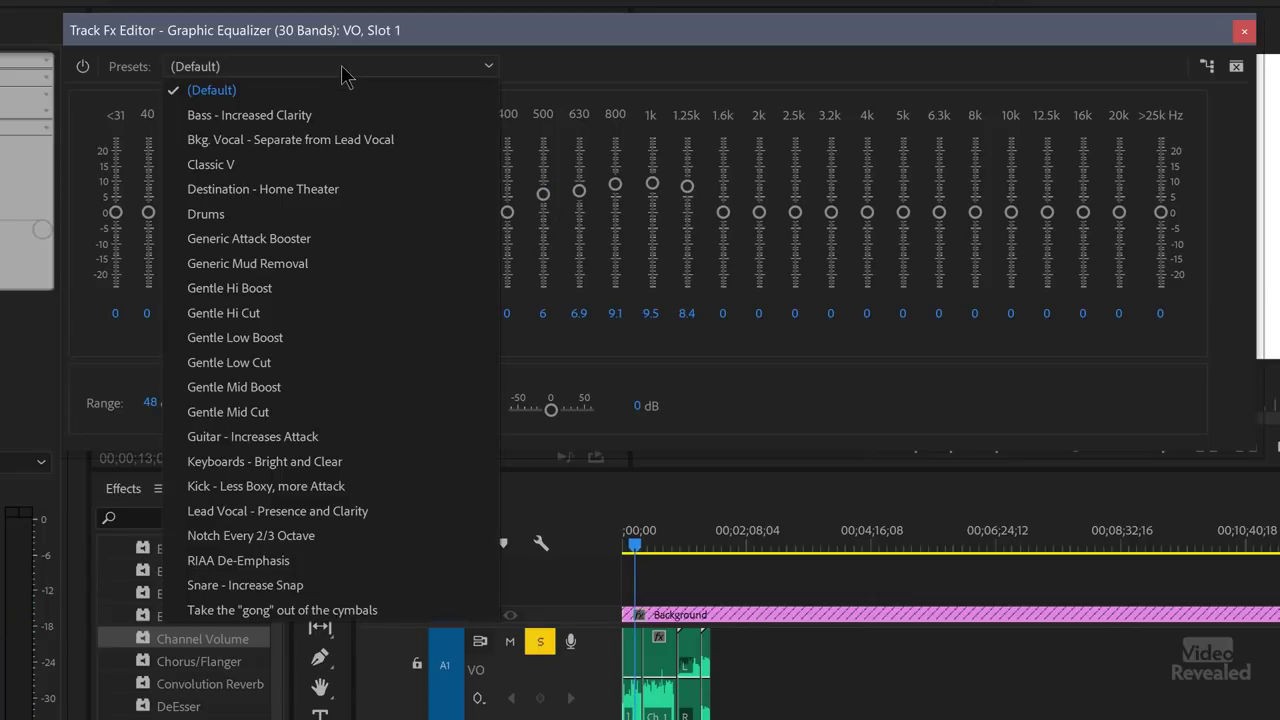
# Try Bass - Increased Clarity, then apply Destination - Home Theater and close the equalizer editor
pyautogui.click(307, 116)
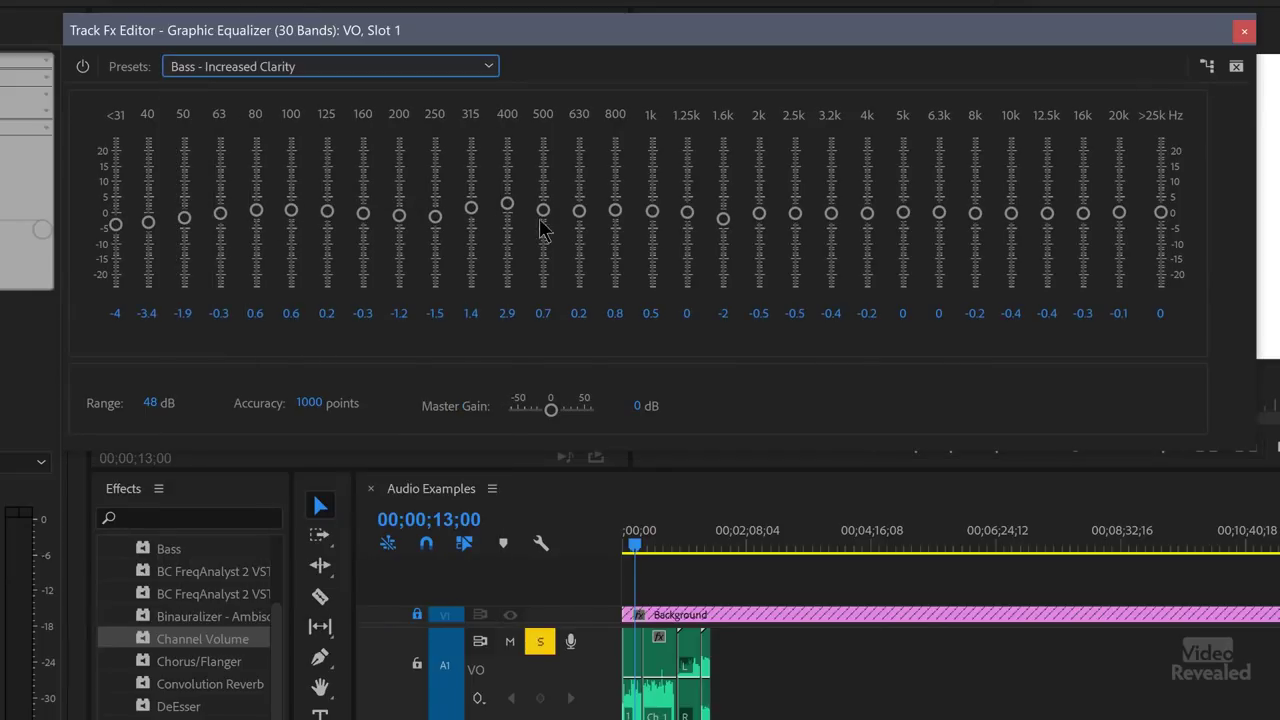
pyautogui.click(383, 72)
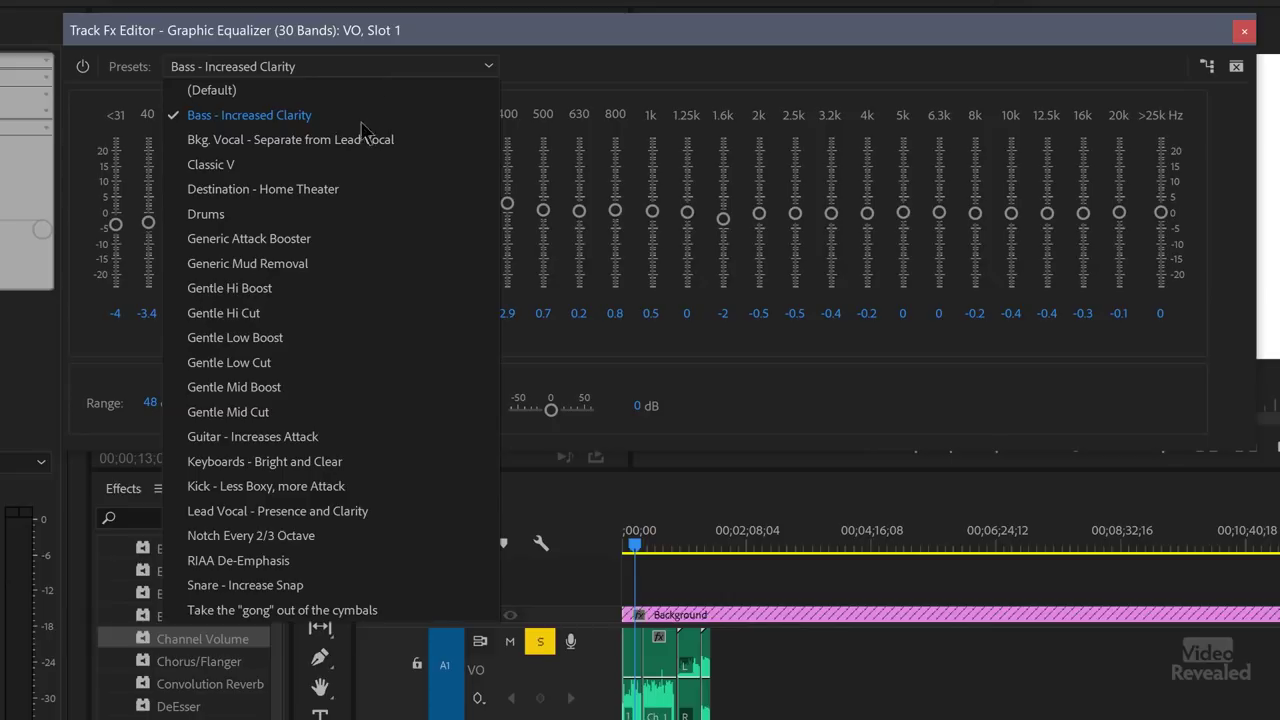
pyautogui.click(340, 190)
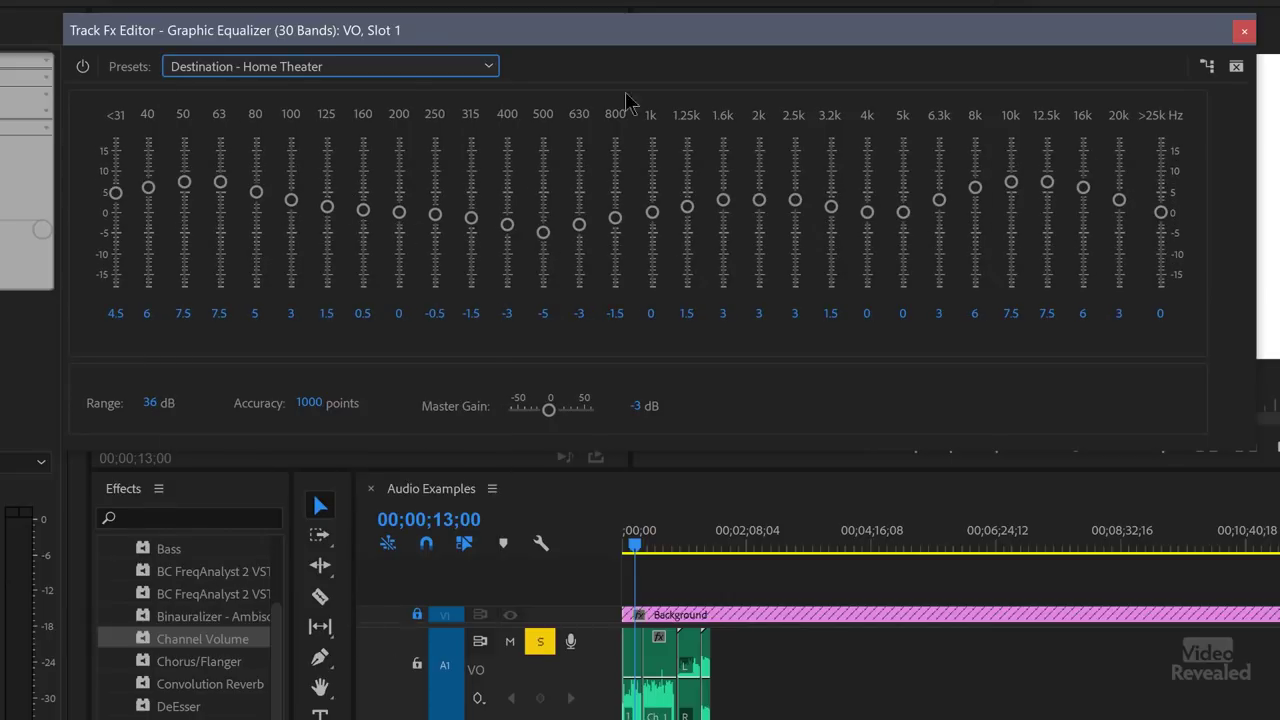
pyautogui.click(383, 72)
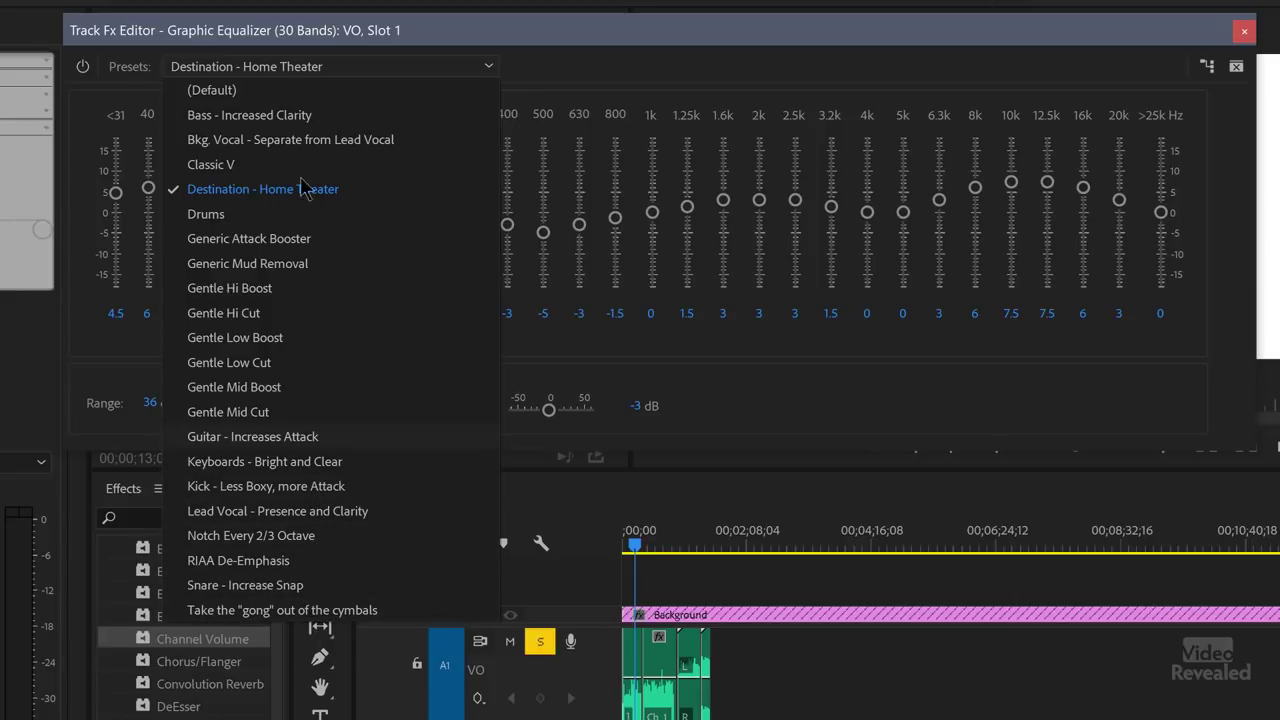
pyautogui.click(300, 50)
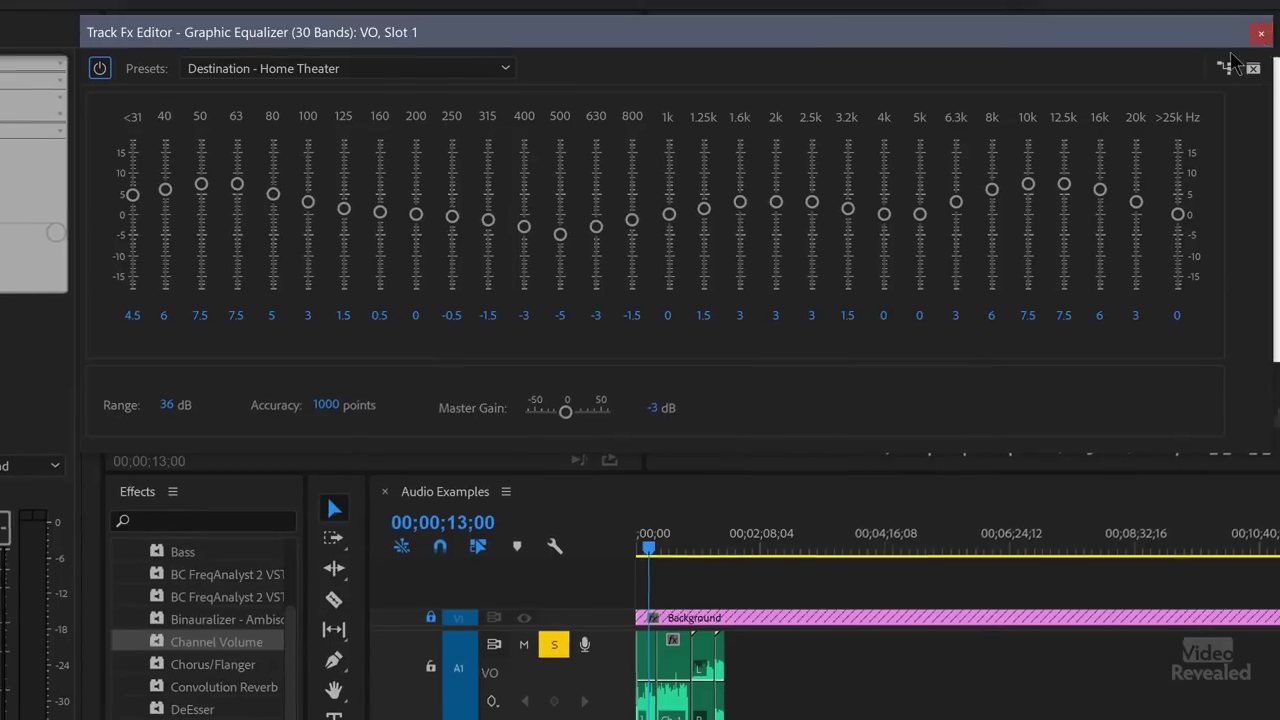
pyautogui.click(1244, 30)
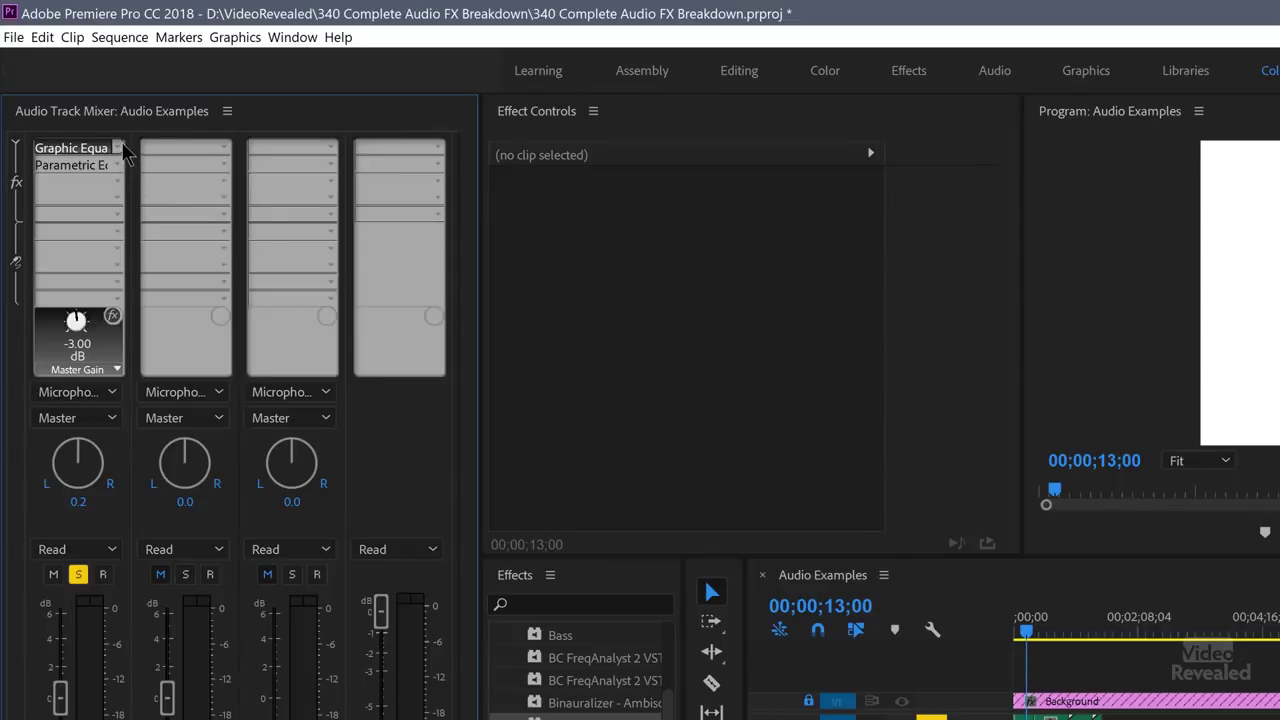
# Swap the VO slot 1 graphic equalizer for Highpass, then select the Parametric Equalizer slot
pyautogui.click(118, 148)
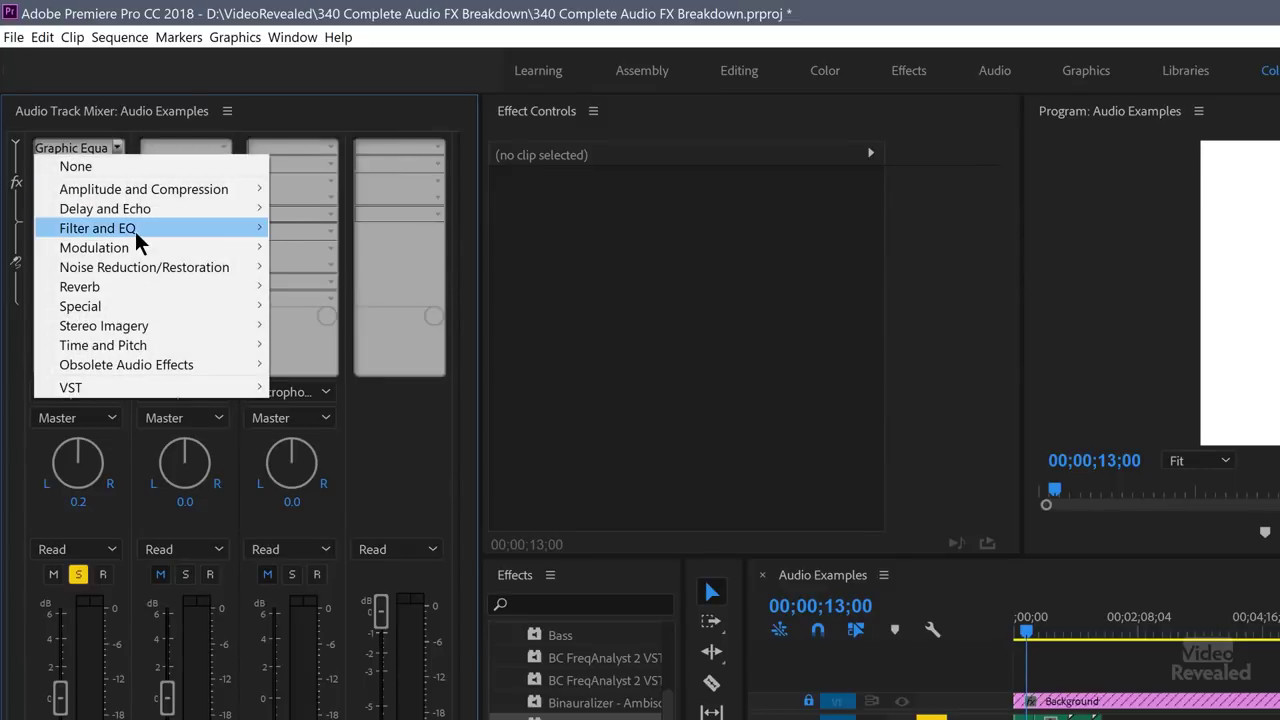
pyautogui.moveTo(190, 228)
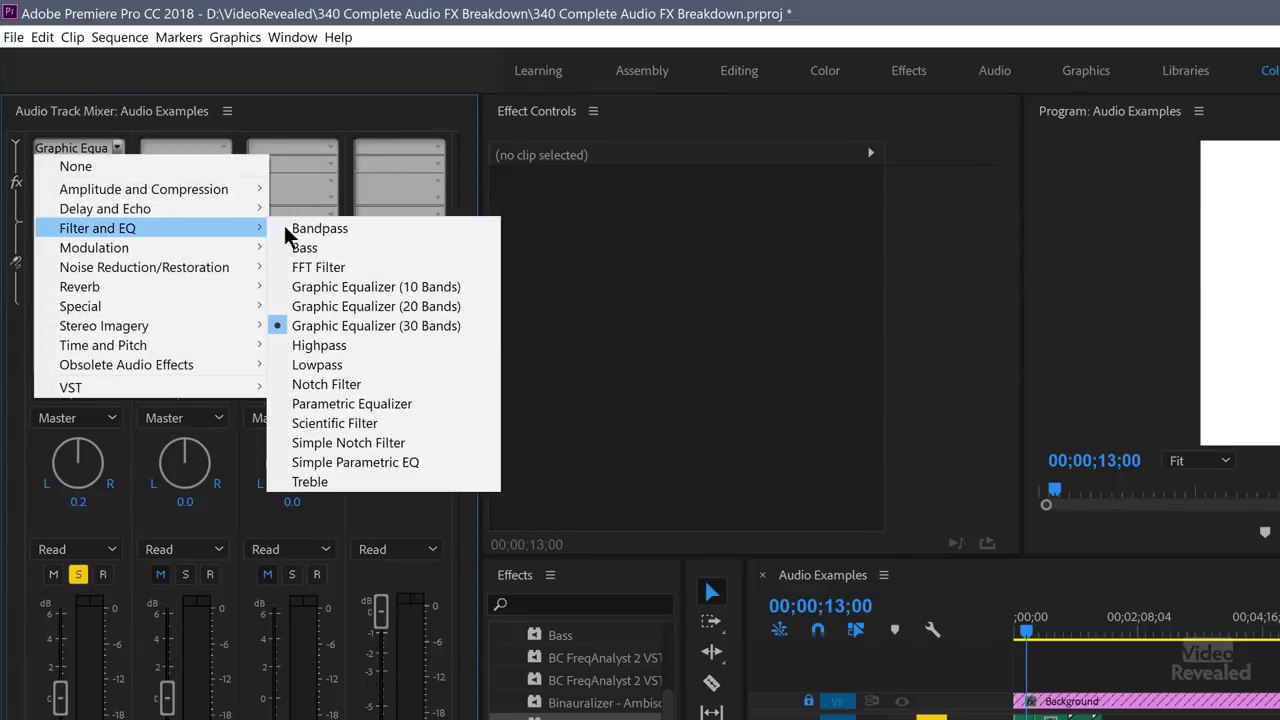
pyautogui.click(400, 350)
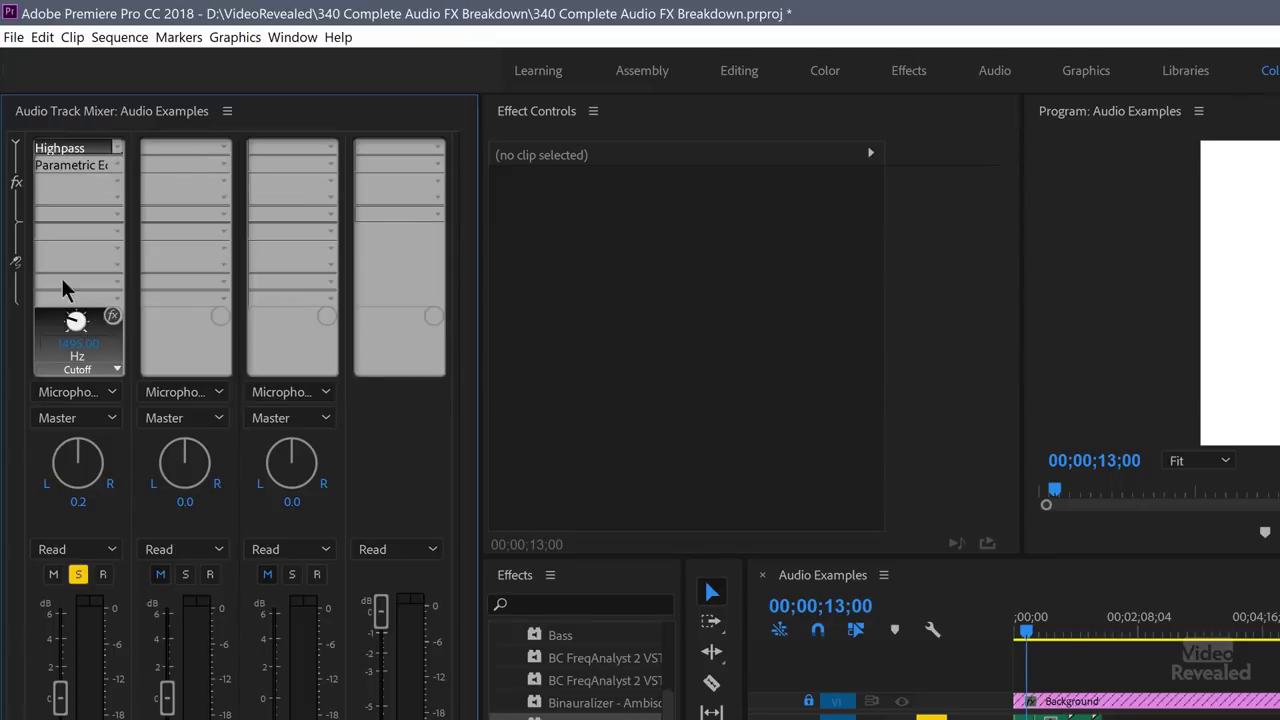
pyautogui.click(78, 162)
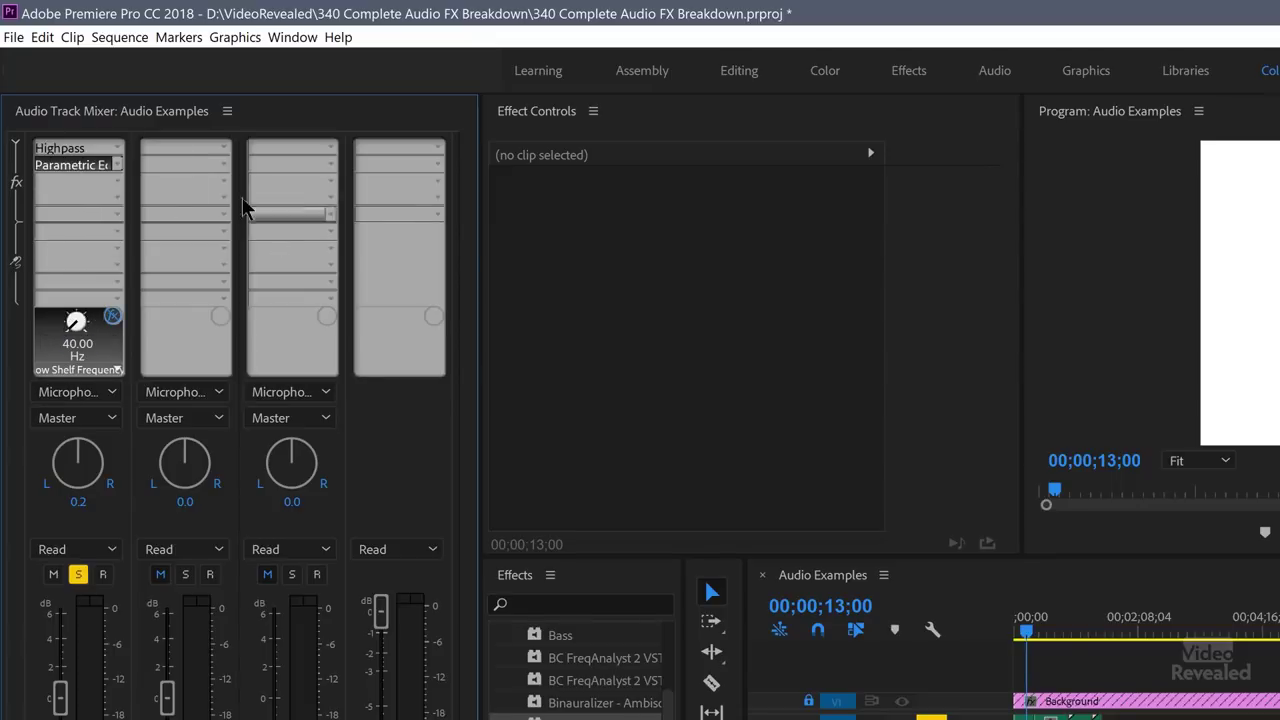
# Open the Parametric Equalizer editor and raise the Highpass cutoff while watching the live spectrum
pyautogui.doubleClick(91, 162)
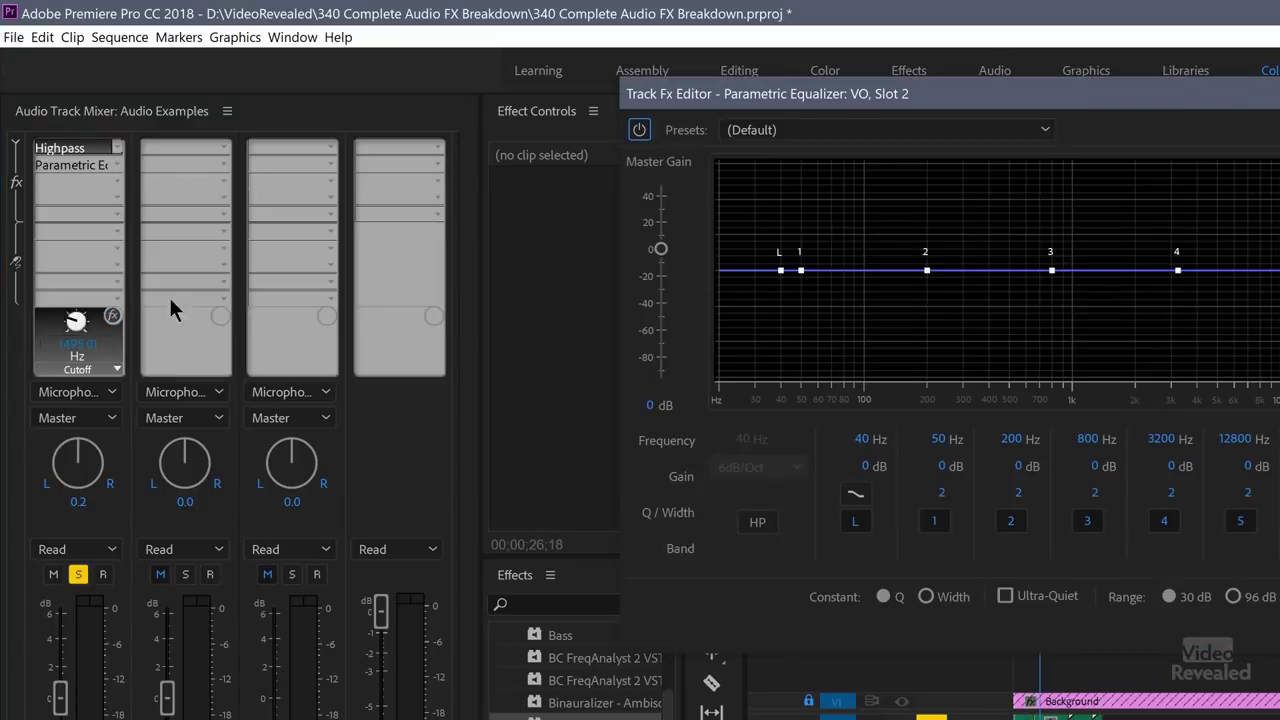
pyautogui.click(94, 142)
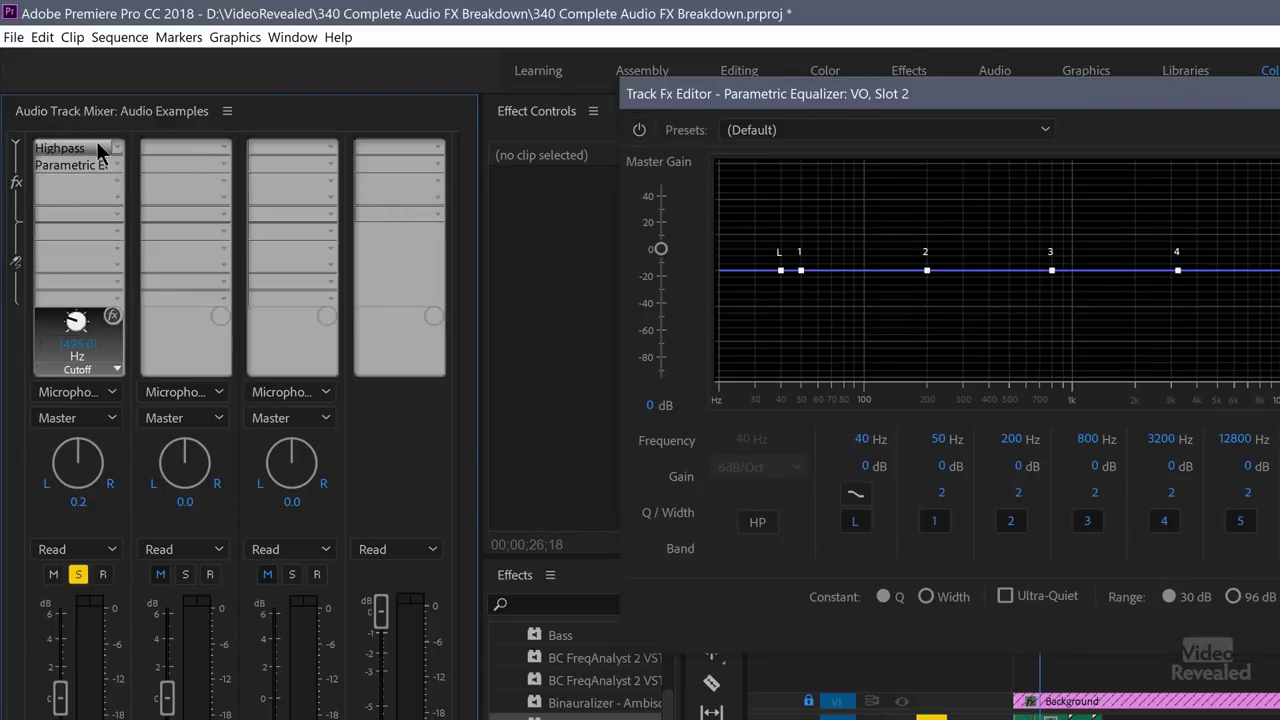
pyautogui.press('space')
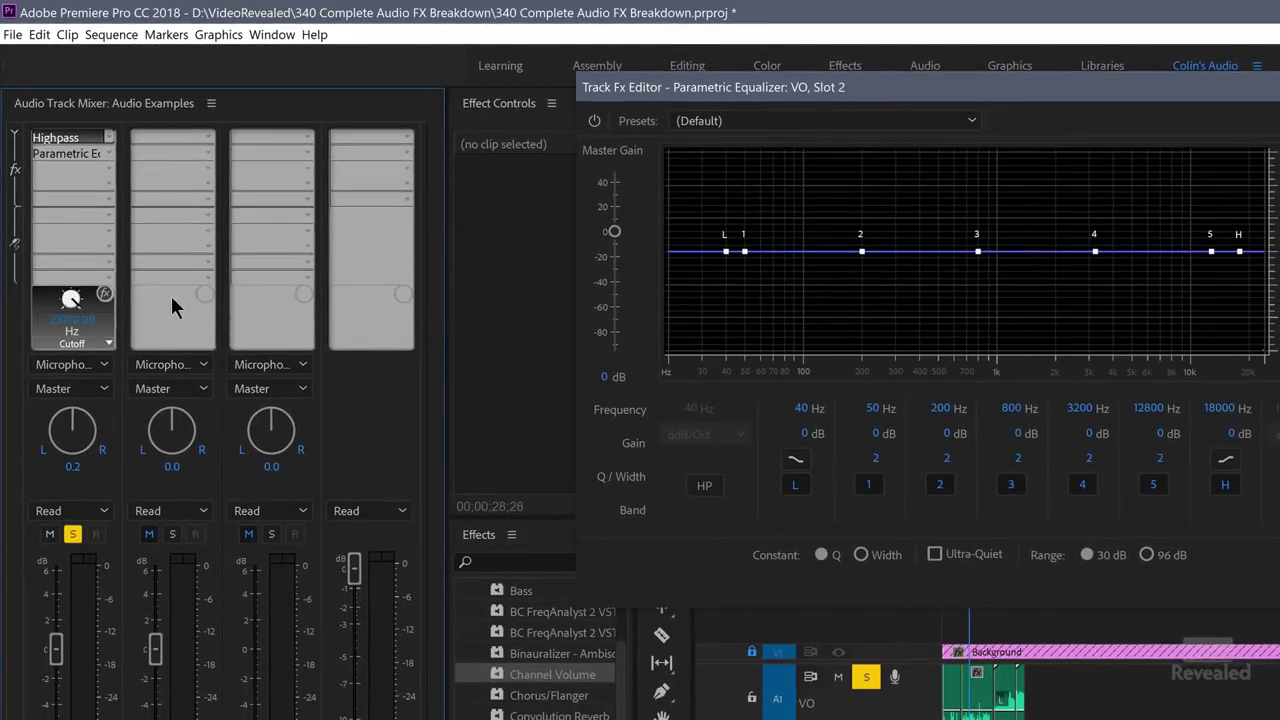
pyautogui.moveTo(122, 287)
pyautogui.mouseDown()
pyautogui.moveTo(40, 297)
pyautogui.moveTo(102, 290)
pyautogui.mouseUp()
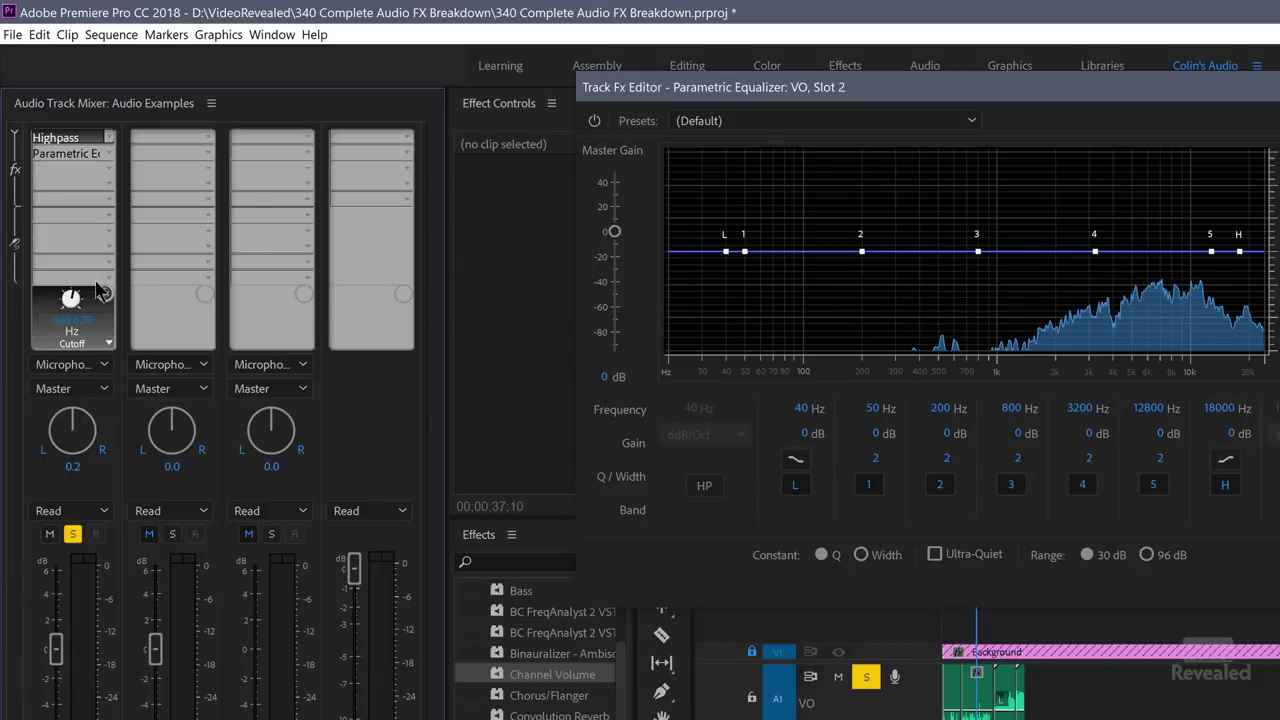
pyautogui.click(110, 140)
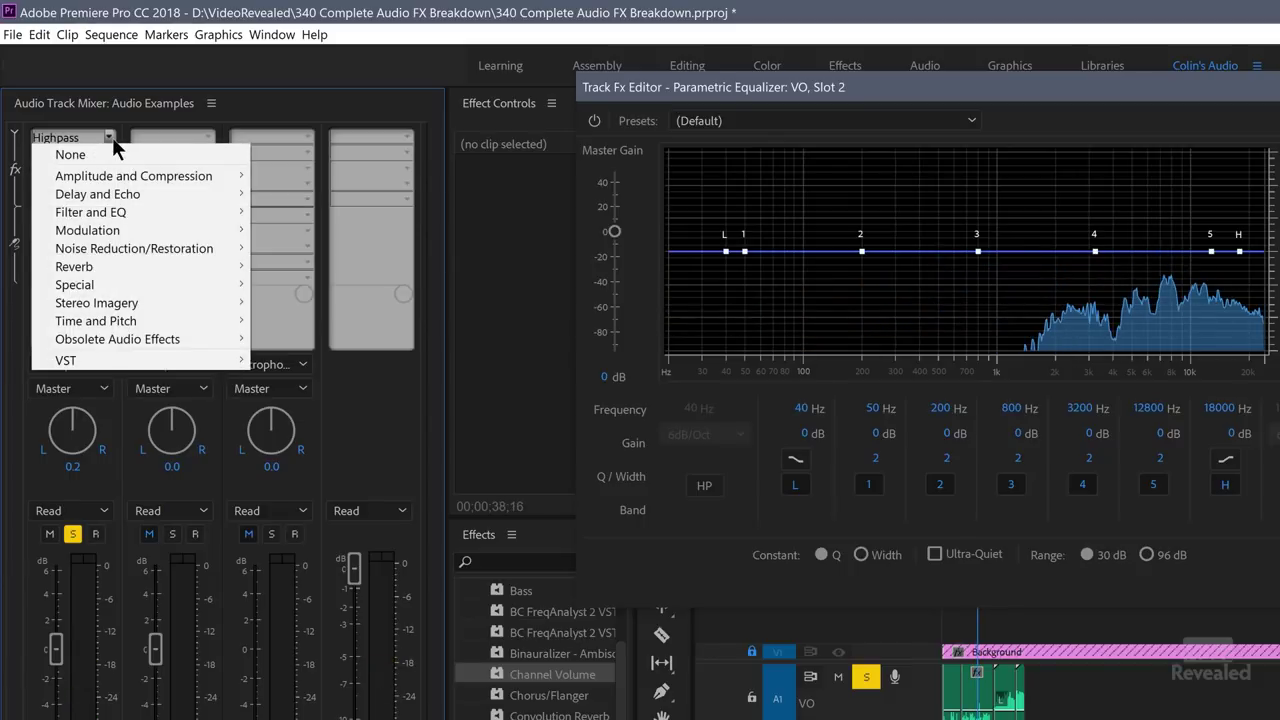
# Try Lowpass with a lowered cutoff, then replace it with a Notch Filter at 60 Hz
pyautogui.moveTo(120, 216)
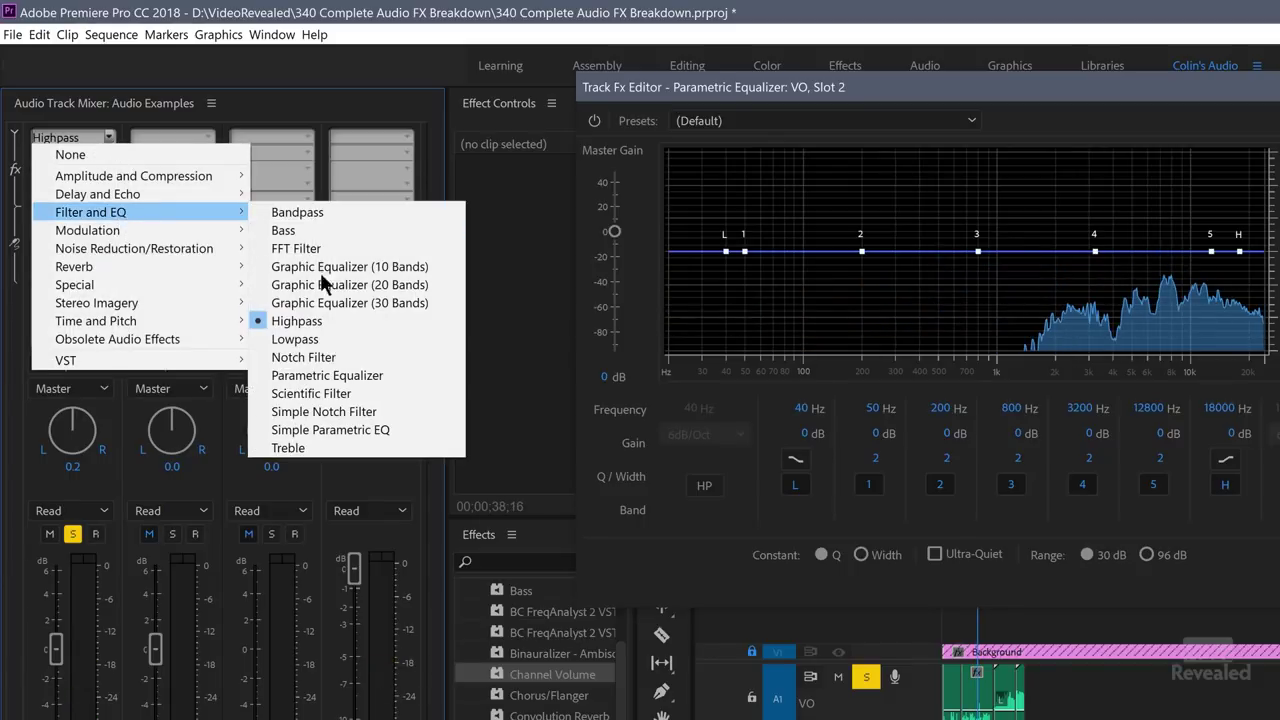
pyautogui.click(345, 337)
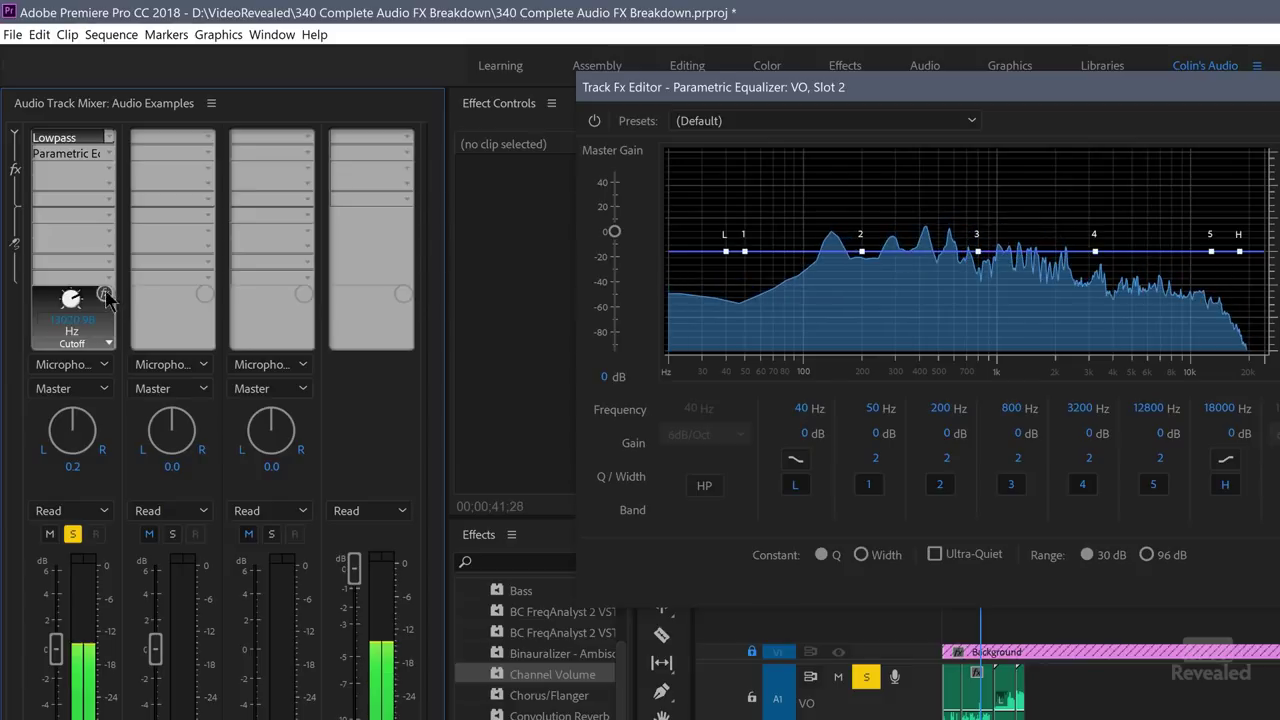
pyautogui.moveTo(72, 297); pyautogui.dragTo(66, 312)
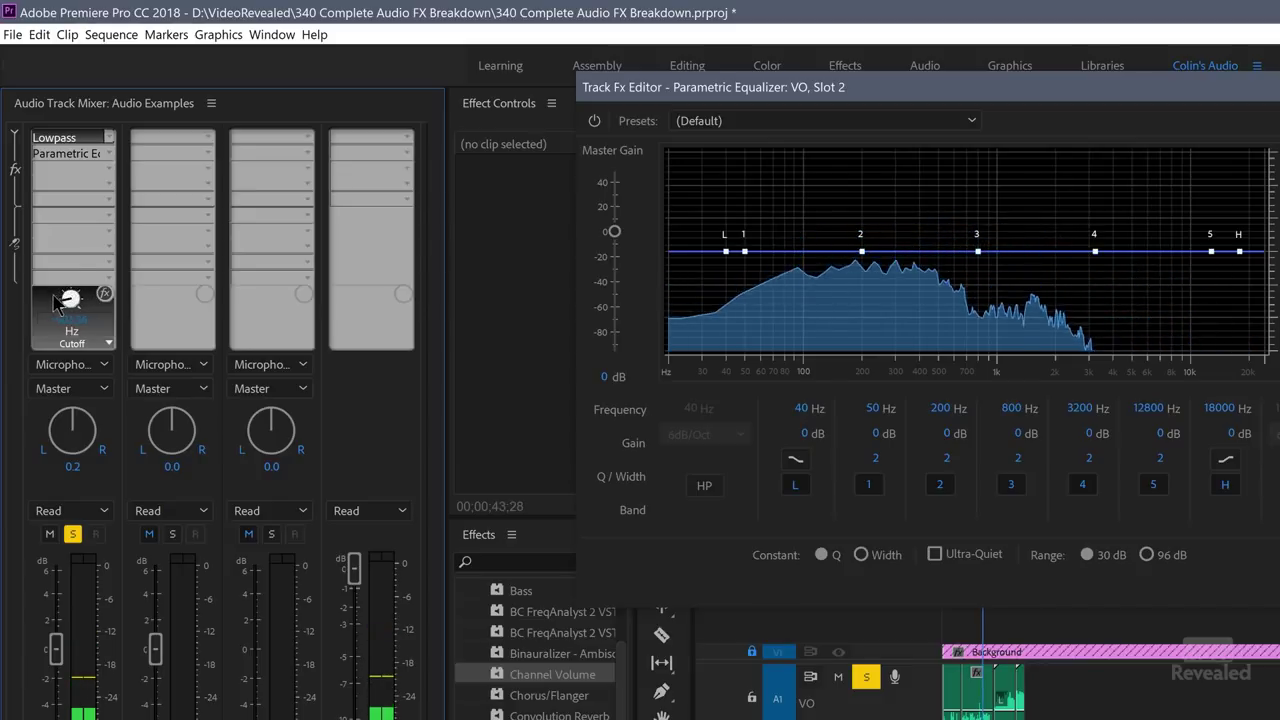
pyautogui.click(108, 138)
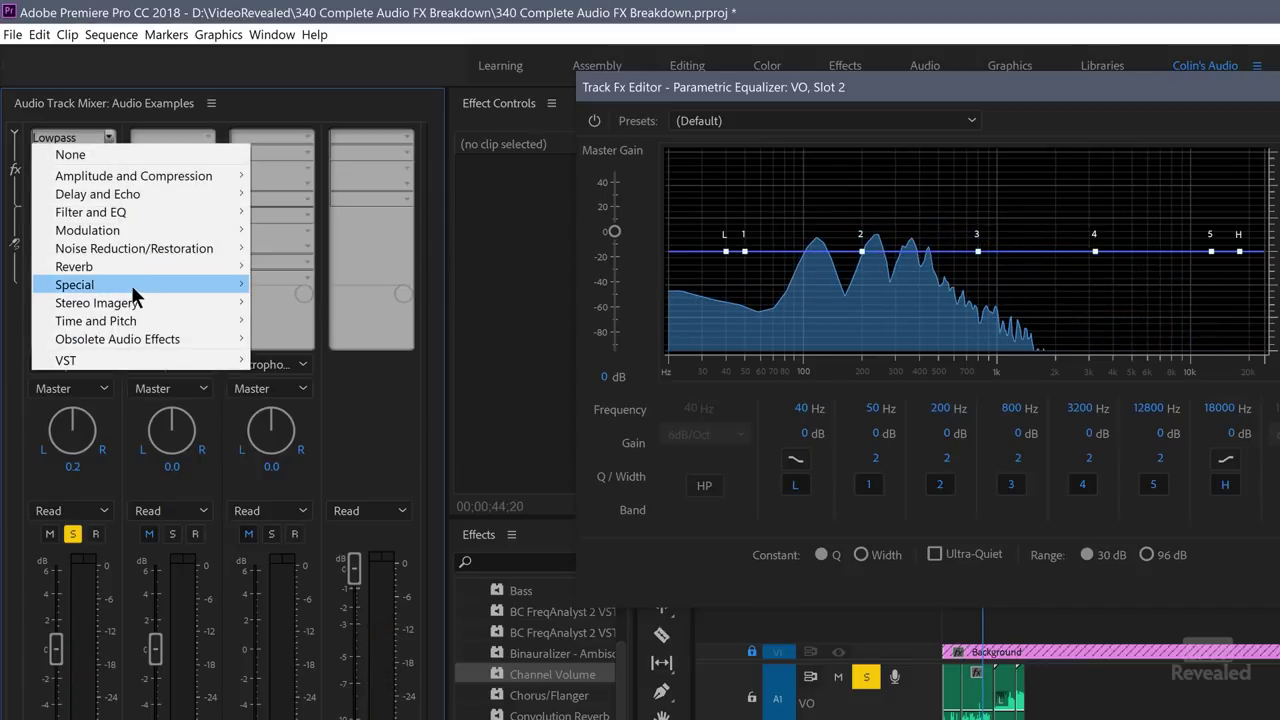
pyautogui.moveTo(145, 210)
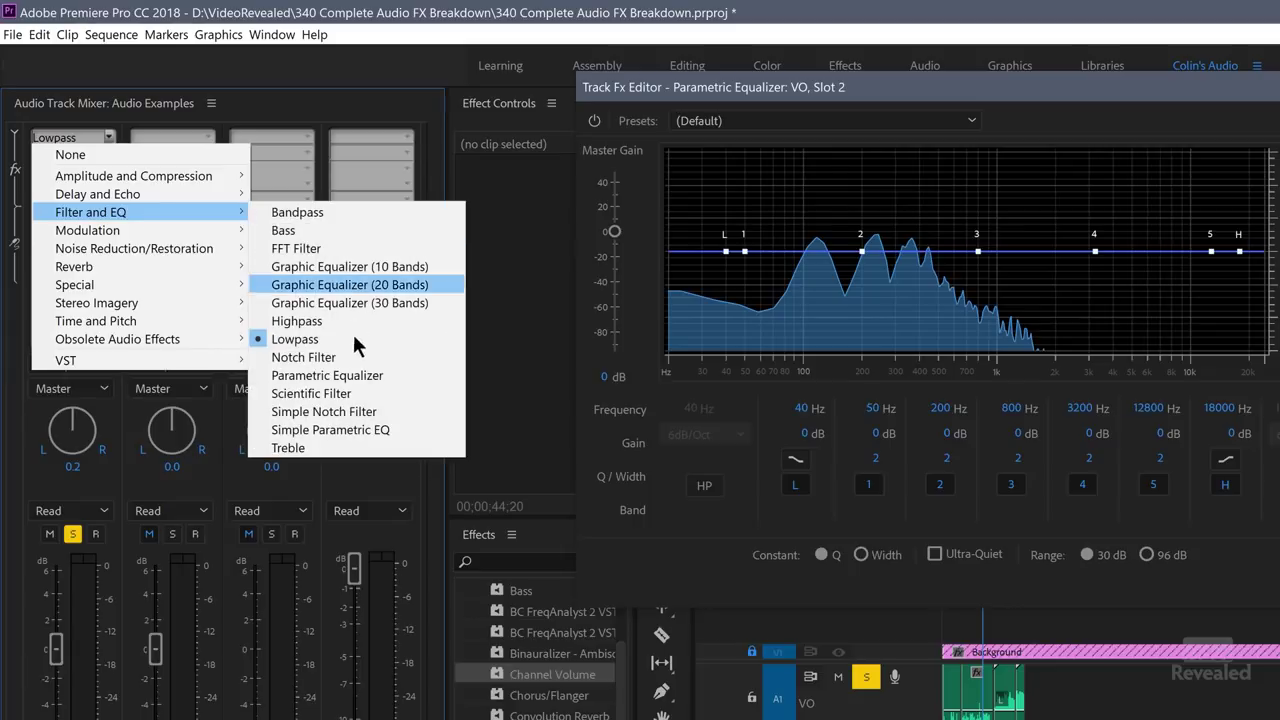
pyautogui.click(336, 359)
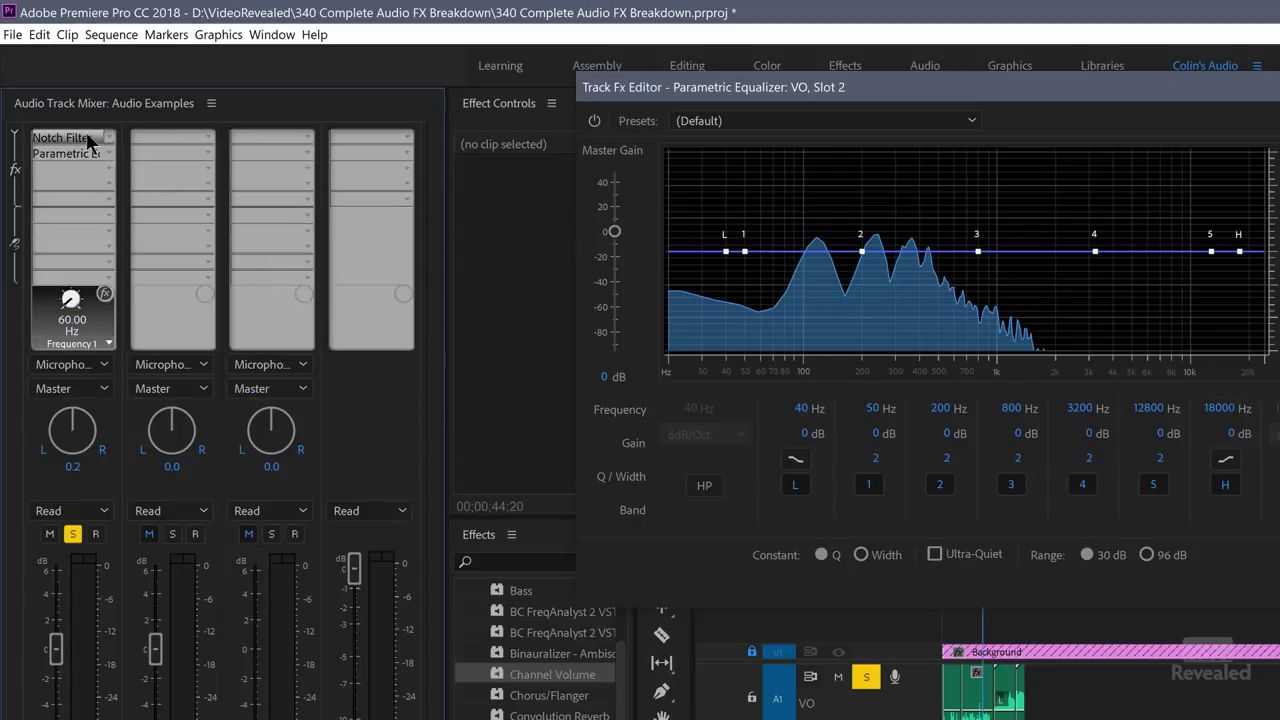
# Open and enlarge the VO track's Notch Filter editor to show its controls
pyautogui.doubleClick(88, 140)
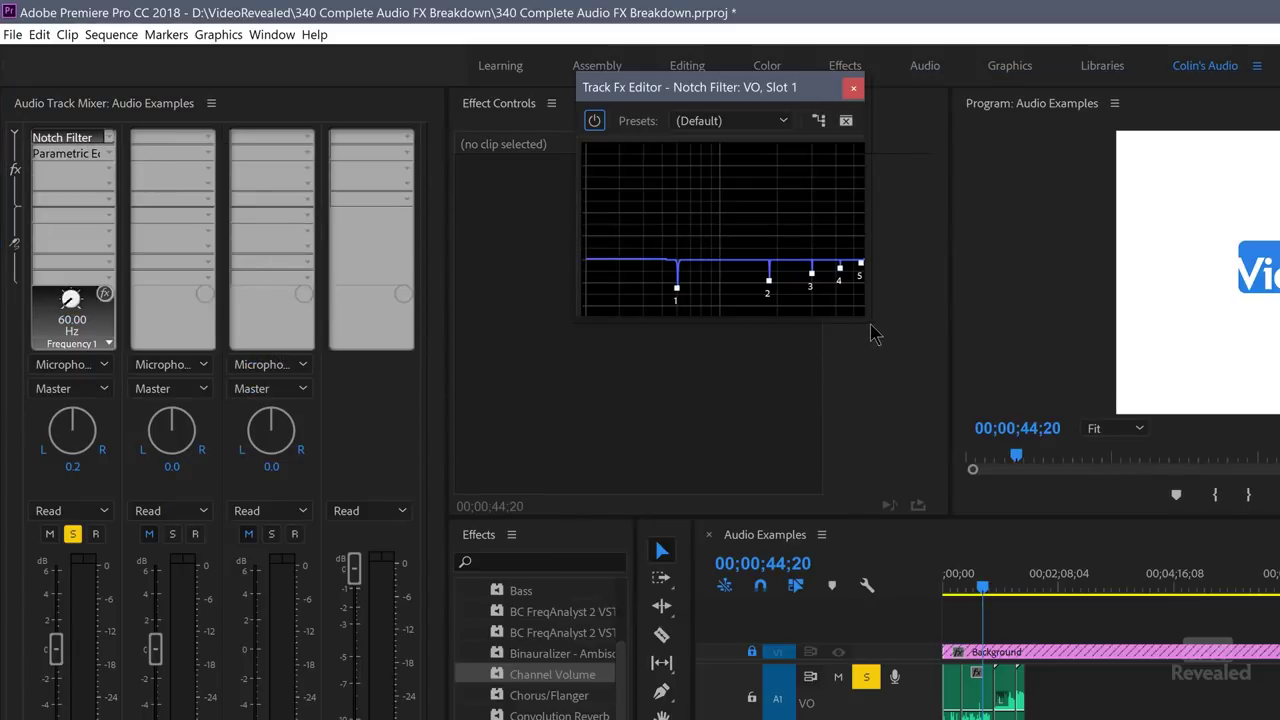
pyautogui.moveTo(860, 320); pyautogui.dragTo(1279, 600)
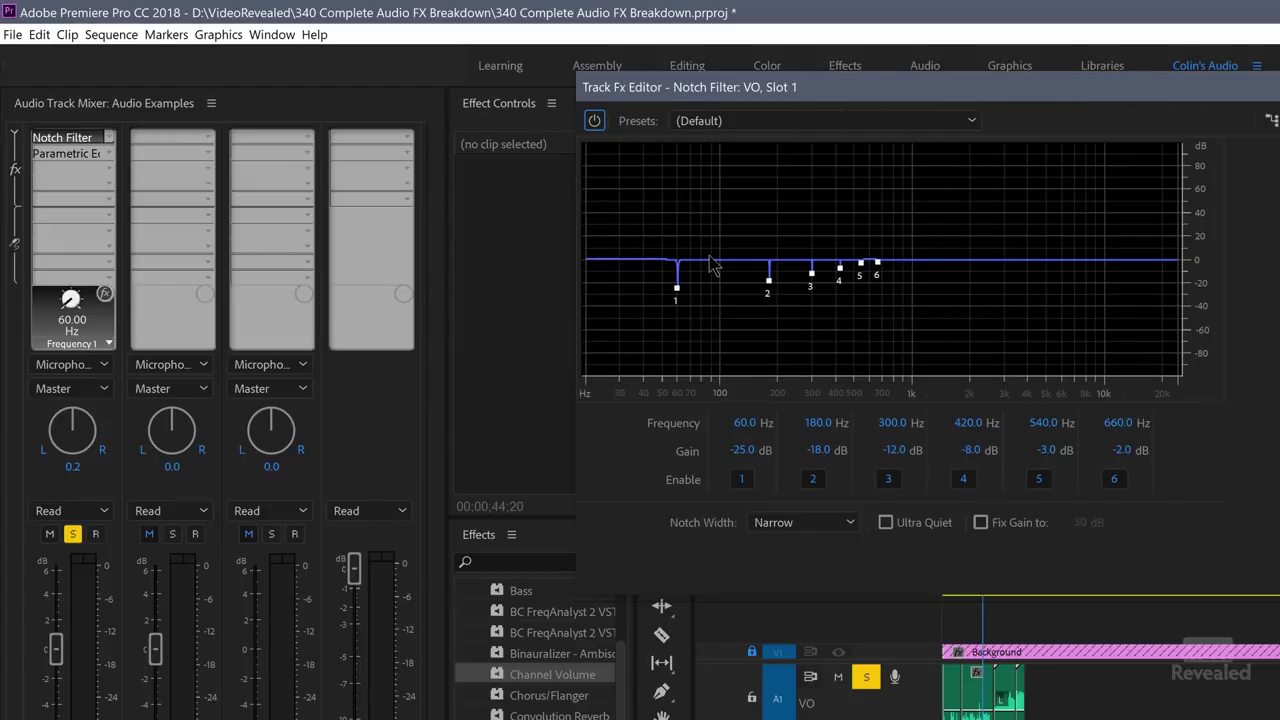
pyautogui.click(752, 122)
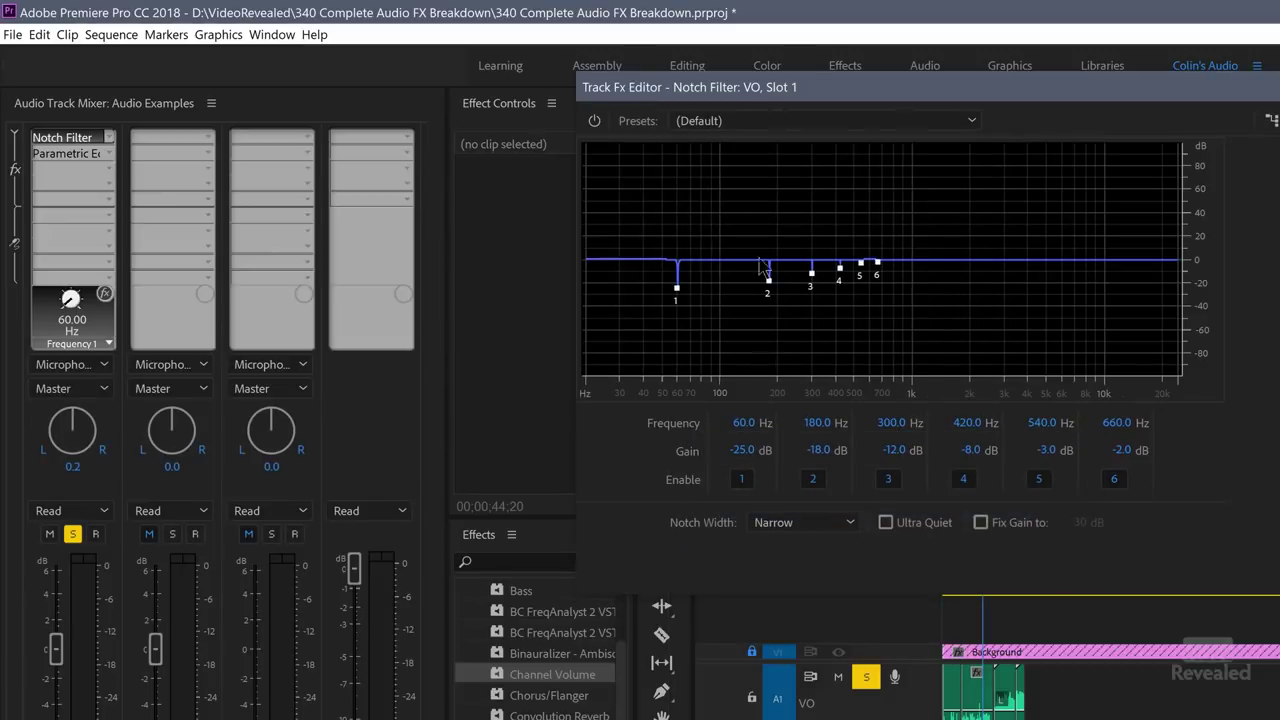
pyautogui.click(748, 120)
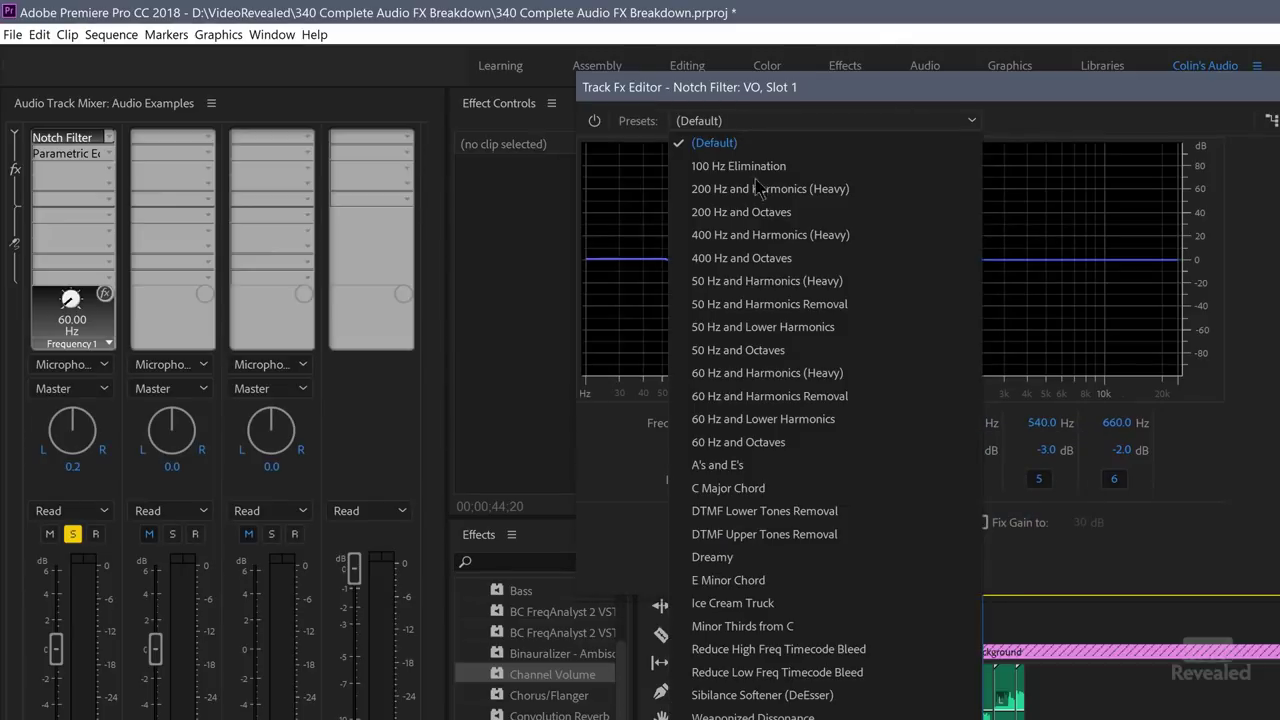
# Audition the A's and E's preset with playback, then switch to 60 Hz and Lower Harmonics
pyautogui.click(753, 467)
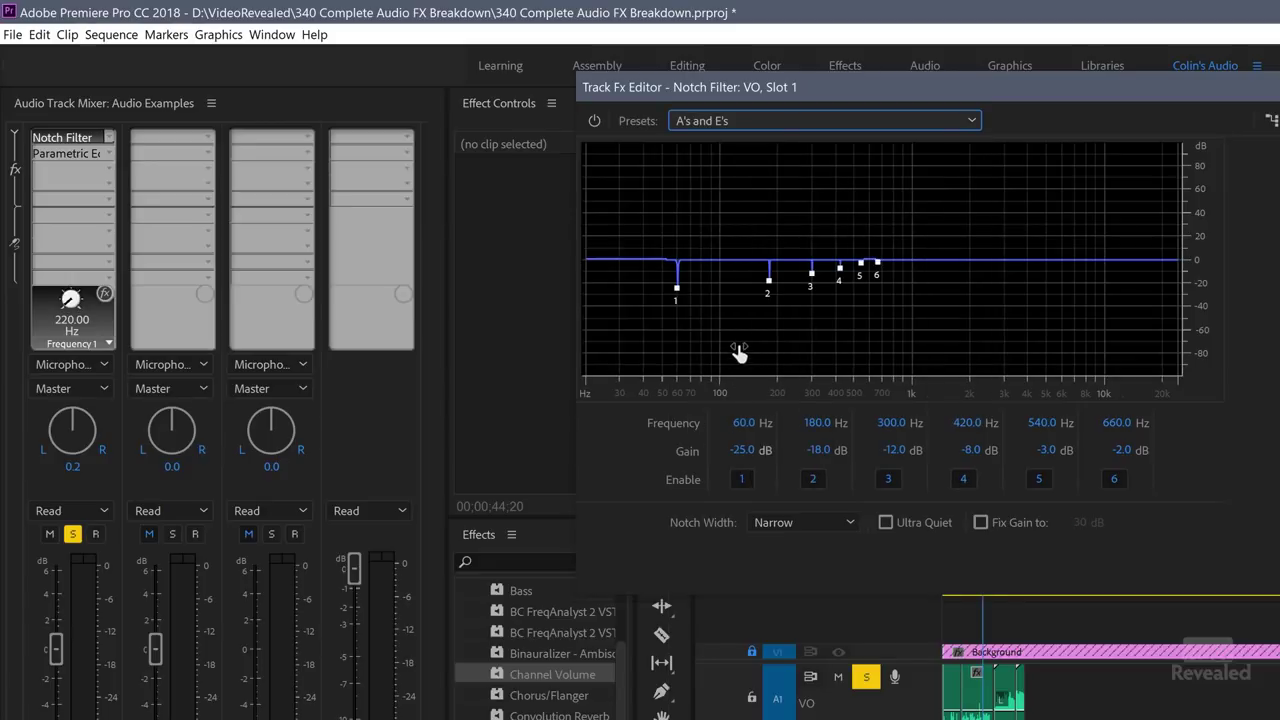
pyautogui.press('space')
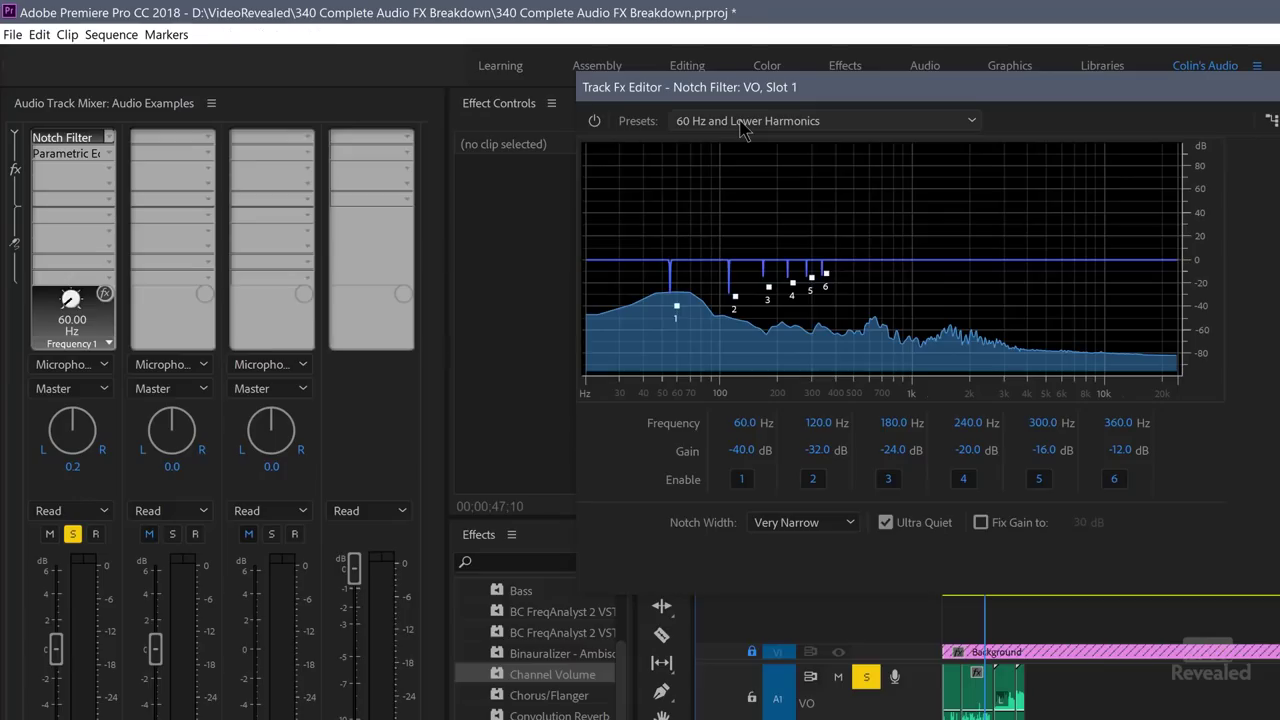
pyautogui.click(744, 122)
pyautogui.click(786, 122)
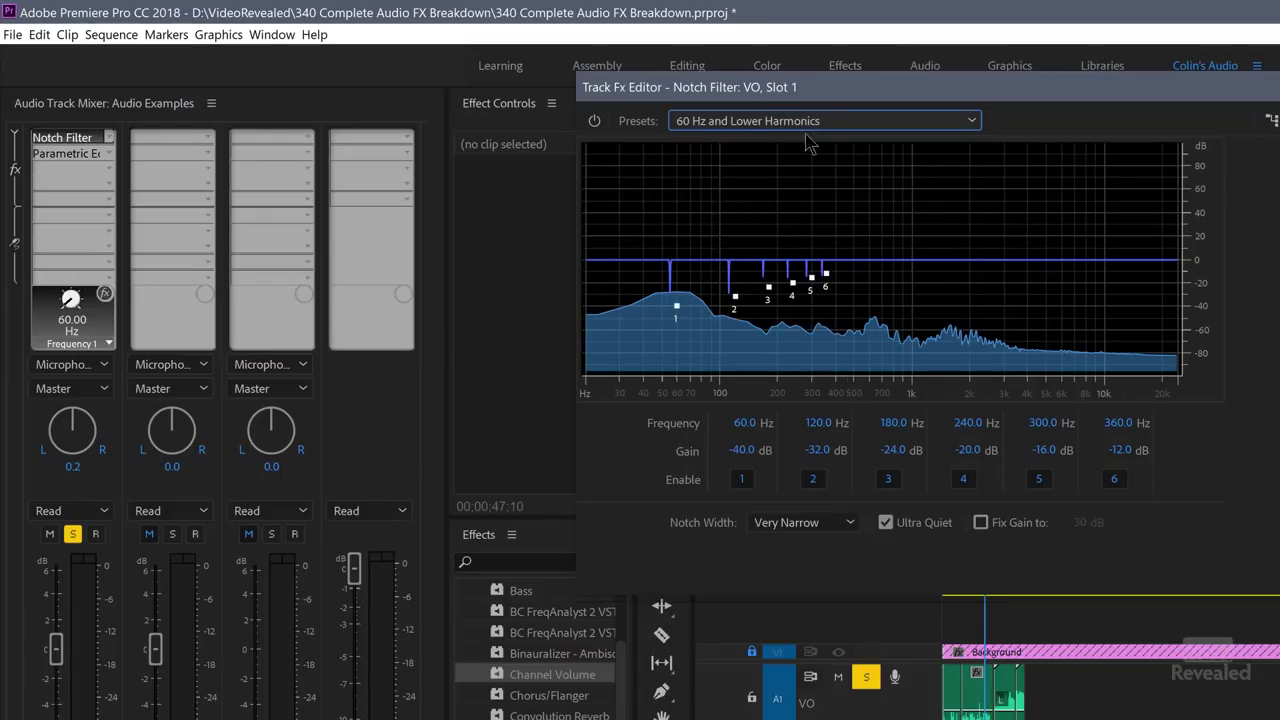
# Retune the notches: boost notch 6 near 1564 Hz, shift notch 4 to 422 Hz, raise notch 5 to 53 dB
pyautogui.click(960, 266)
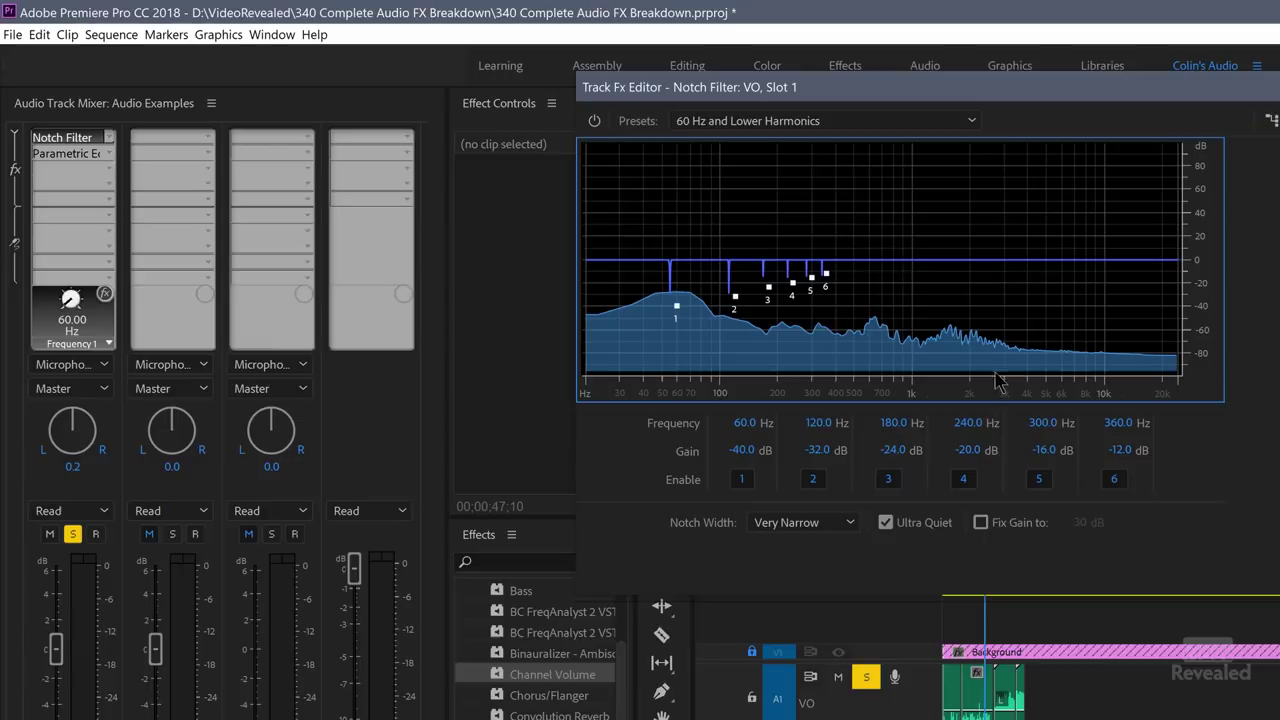
pyautogui.moveTo(829, 277); pyautogui.dragTo(957, 181)
pyautogui.click(966, 450)
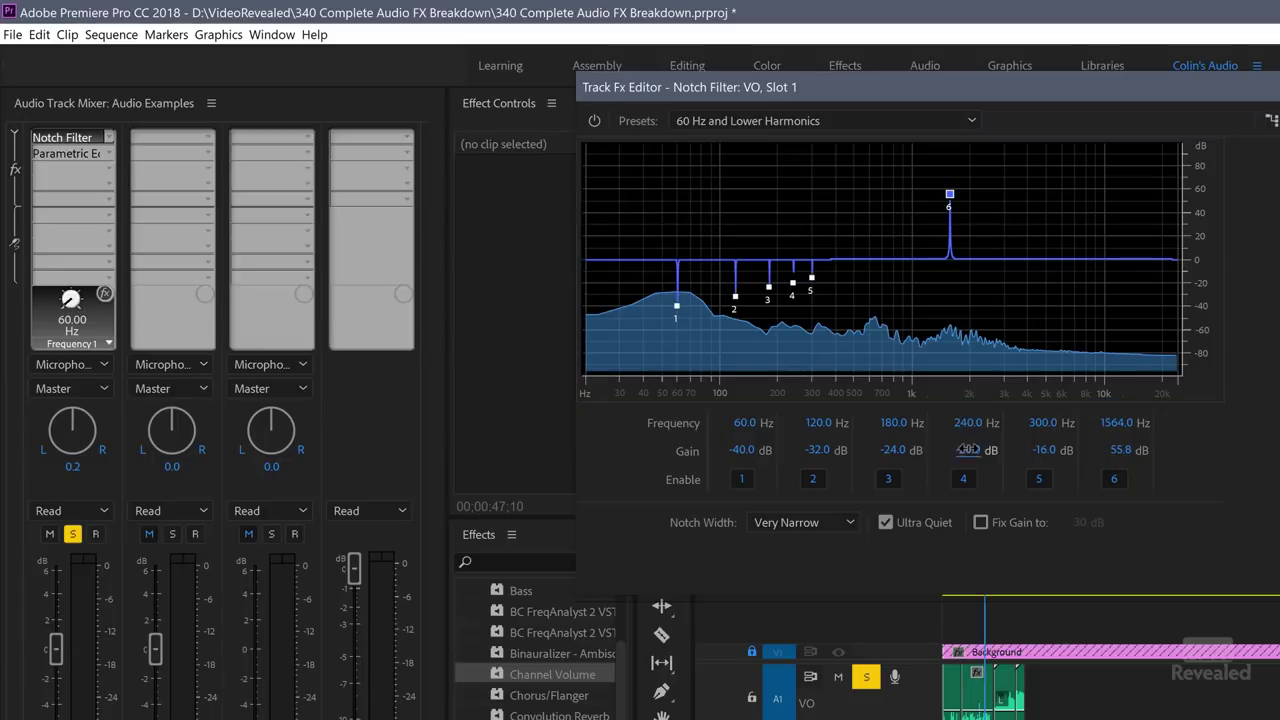
pyautogui.moveTo(968, 428); pyautogui.dragTo(1156, 419)
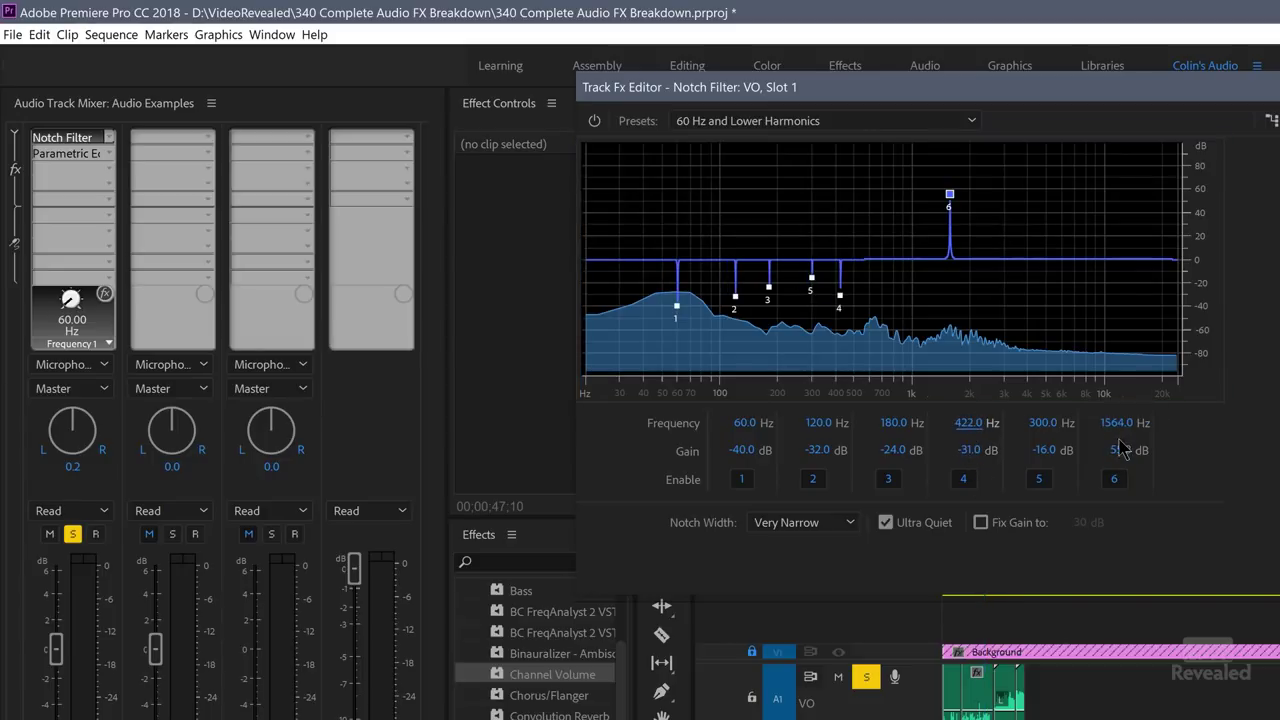
pyautogui.write('96')
pyautogui.press('Return')
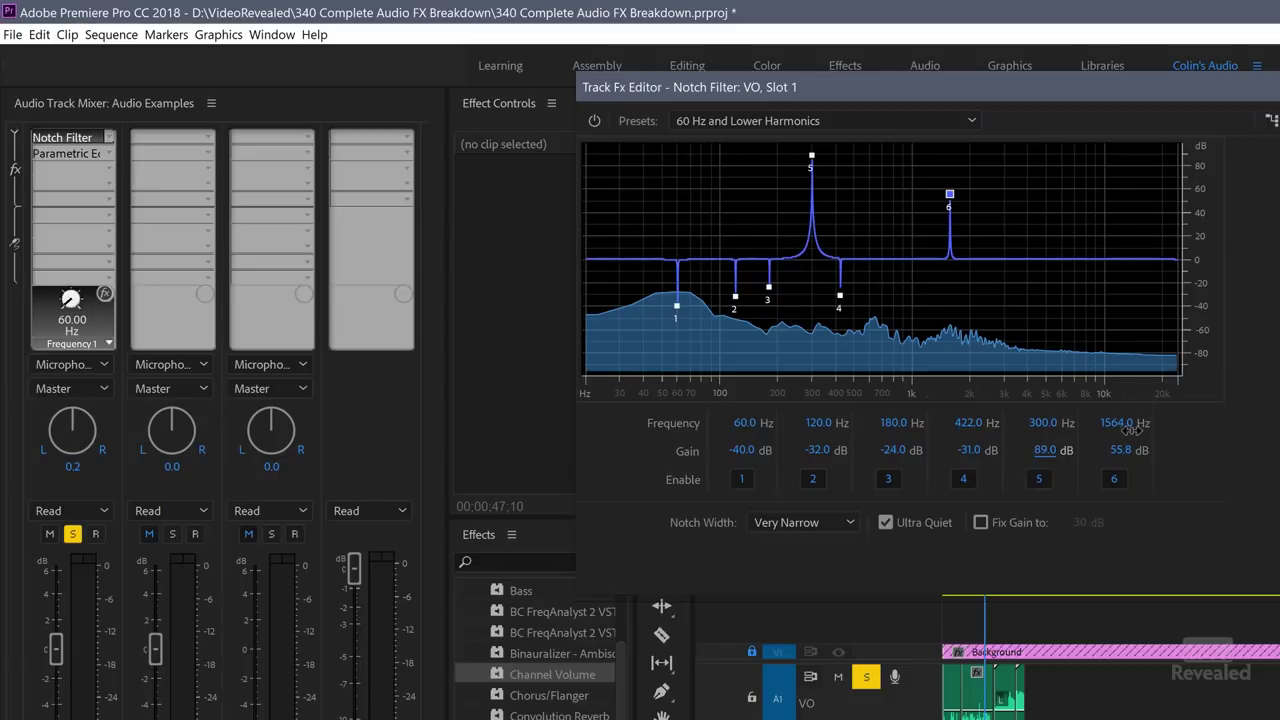
pyautogui.moveTo(1045, 450); pyautogui.dragTo(1087, 452)
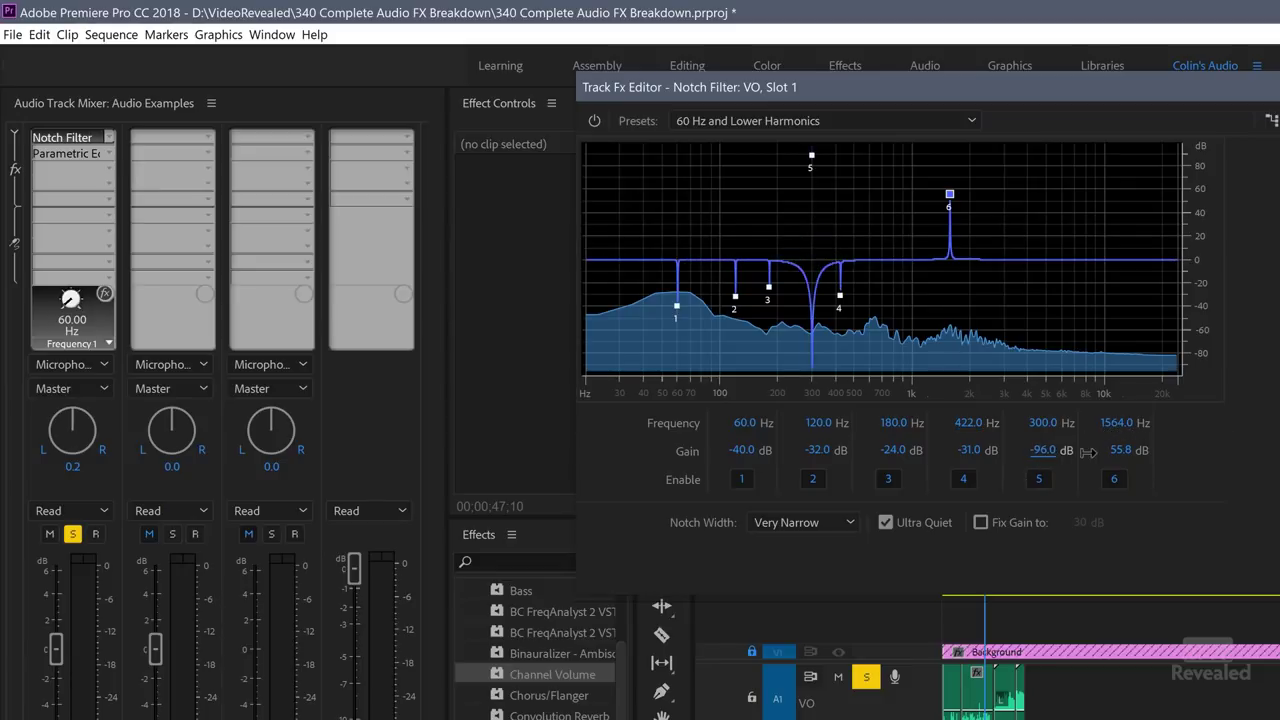
pyautogui.moveTo(1201, 436); pyautogui.dragTo(1232, 433)
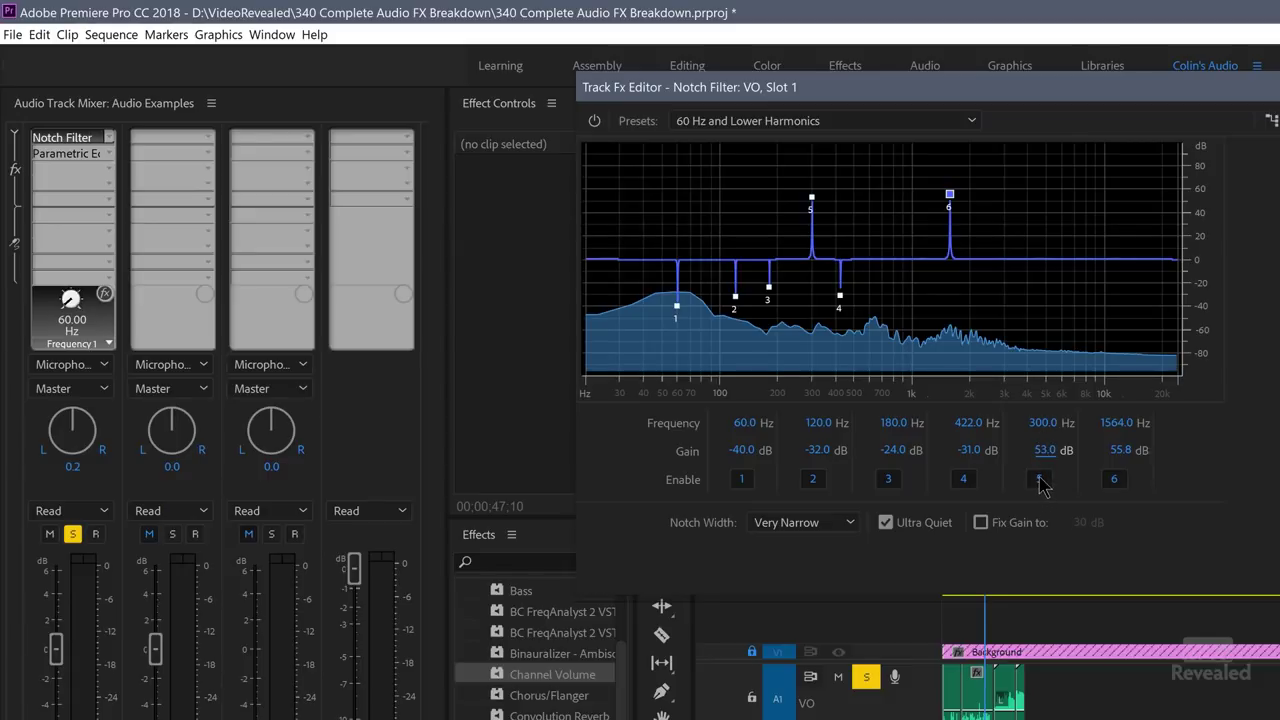
# Try Super Narrow and Narrow notch widths, settle on Very Narrow, and close the editor
pyautogui.click(820, 523)
pyautogui.click(813, 591)
pyautogui.click(820, 524)
pyautogui.click(790, 545)
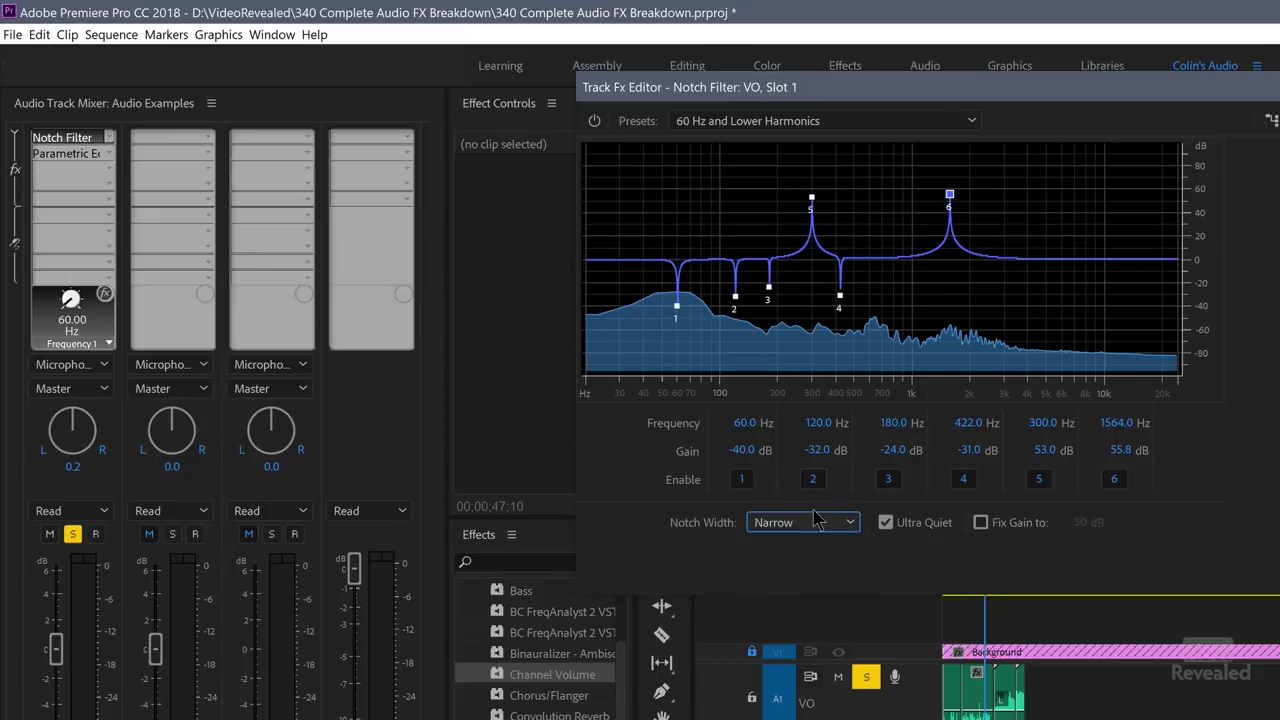
pyautogui.click(815, 530)
pyautogui.click(815, 568)
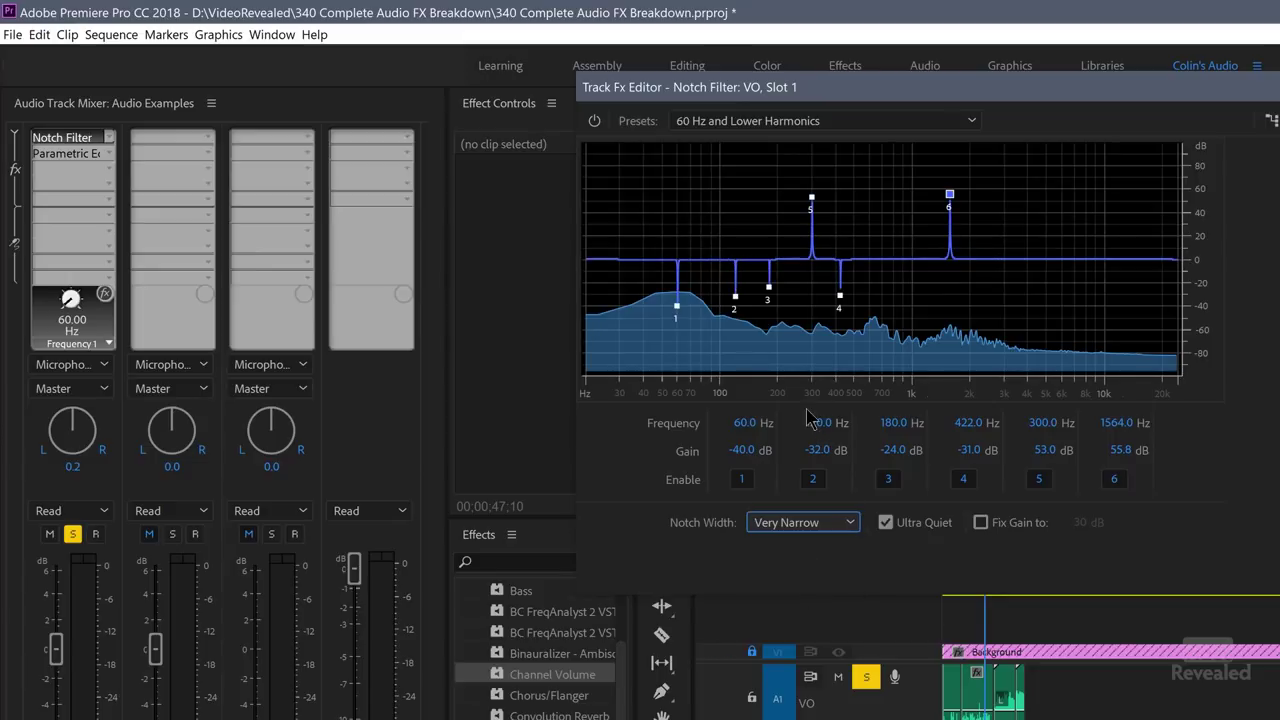
pyautogui.hotkey('alt', 'F4')
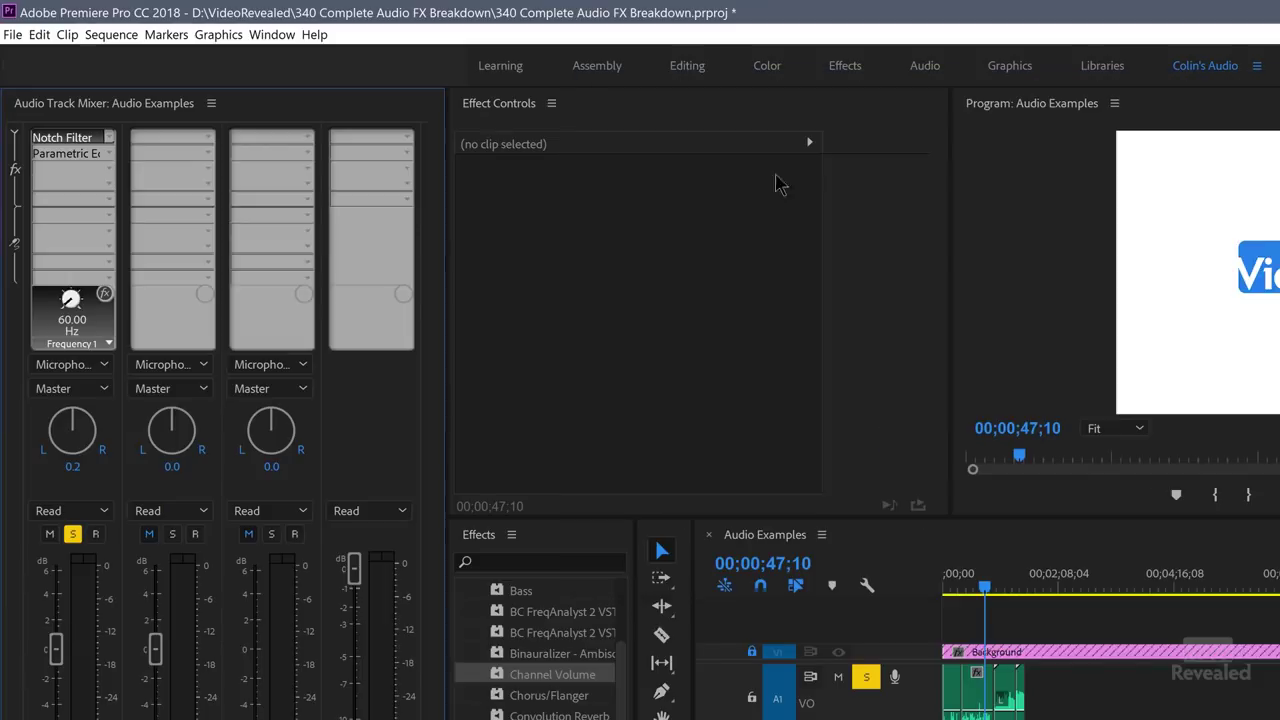
# Remove the Notch Filter from slot 1 and open the Parametric EQ editor
pyautogui.click(110, 137)
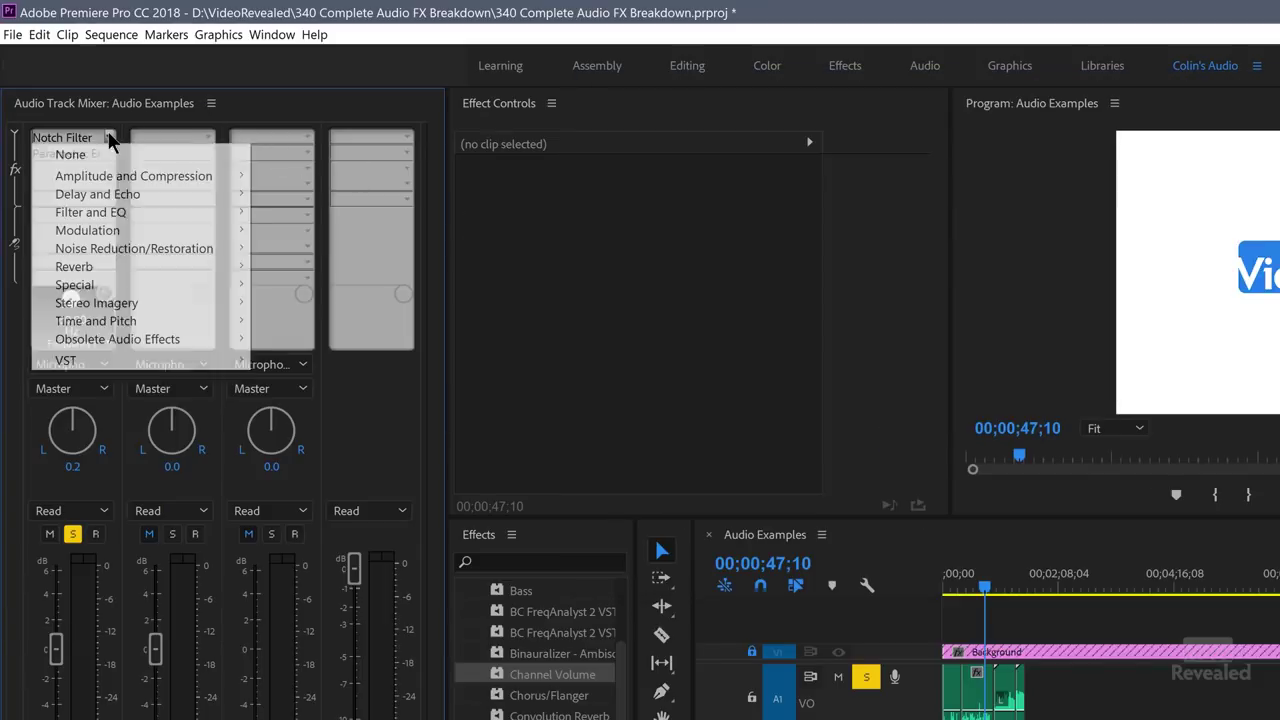
pyautogui.moveTo(131, 207)
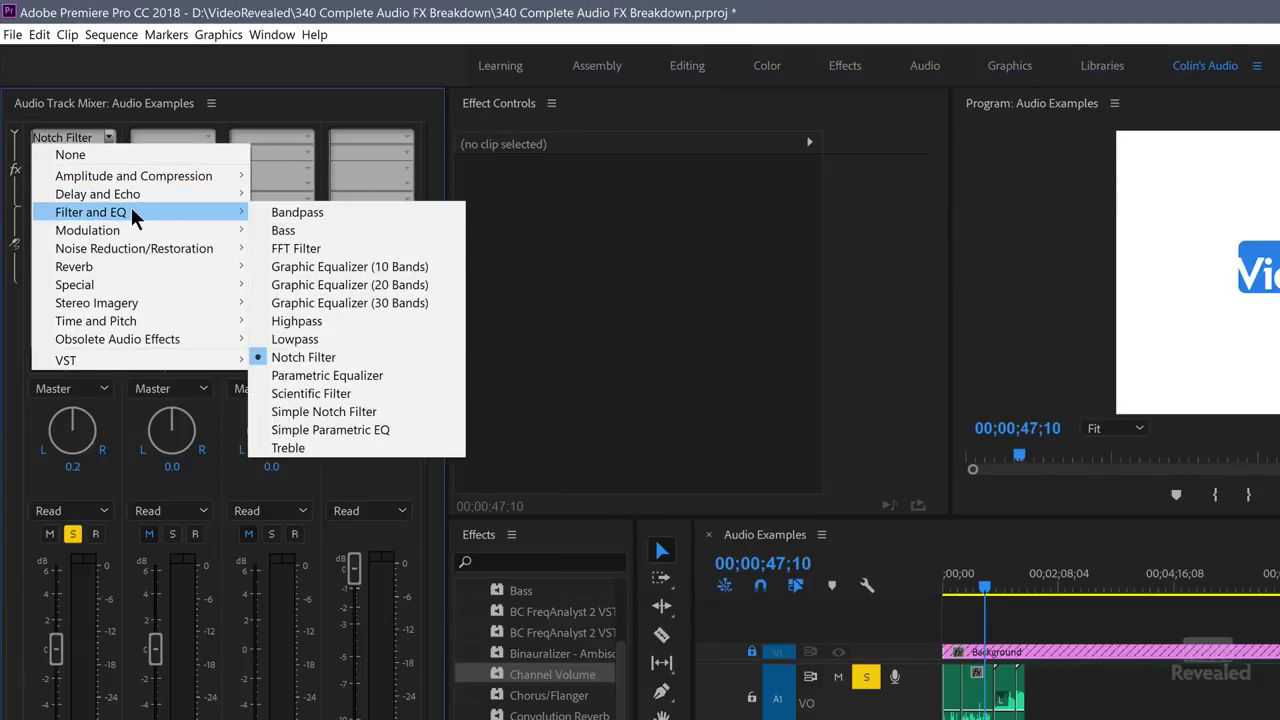
pyautogui.click(95, 138)
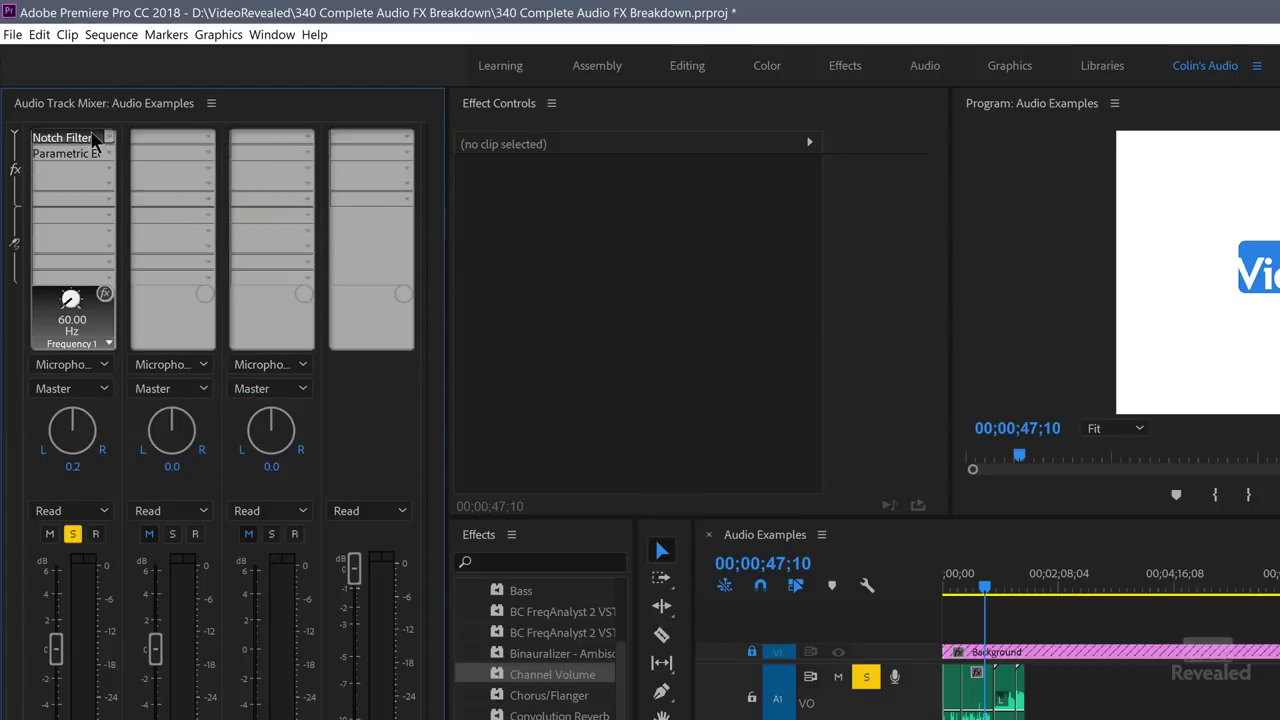
pyautogui.doubleClick(72, 147)
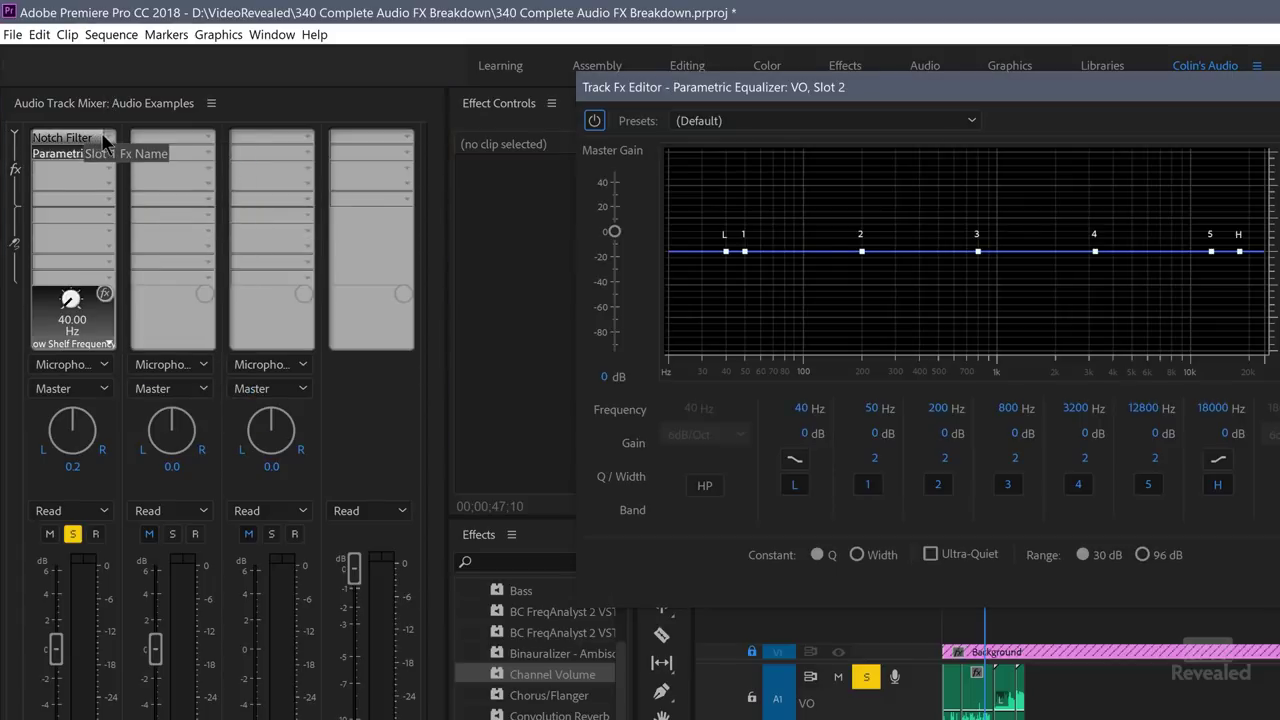
pyautogui.click(107, 141)
pyautogui.click(108, 152)
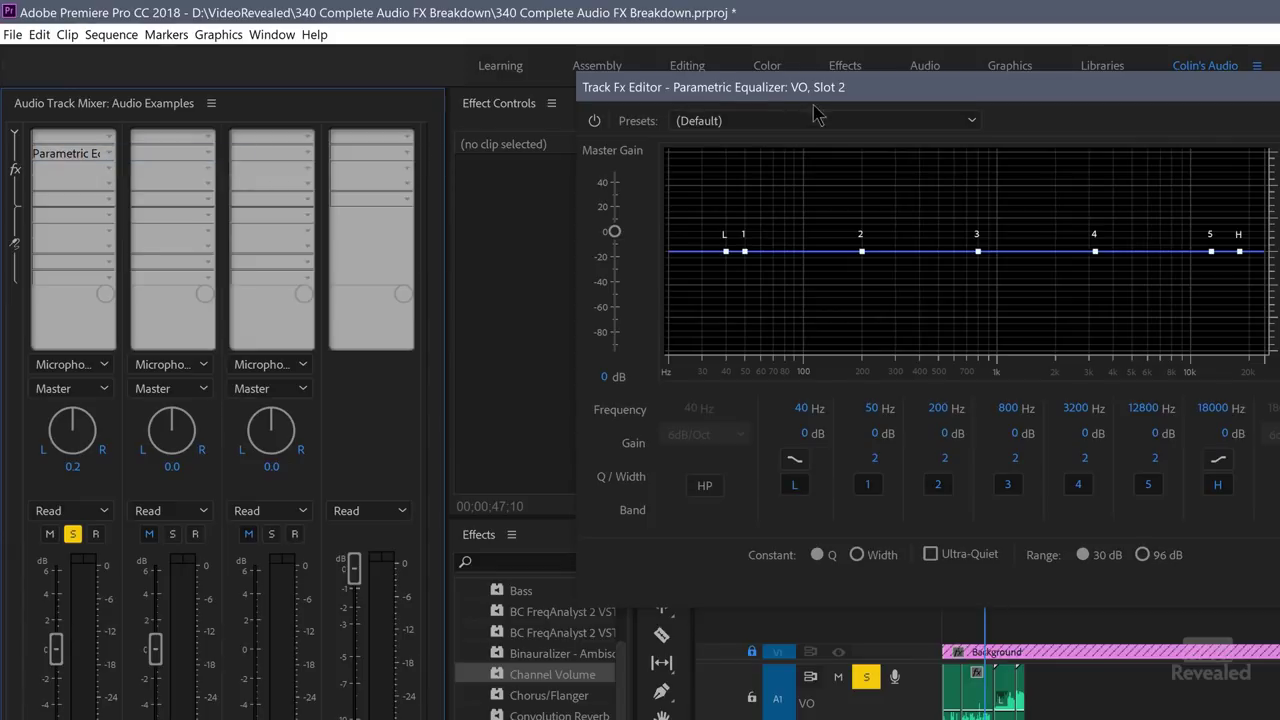
pyautogui.moveTo(814, 96); pyautogui.dragTo(716, 128)
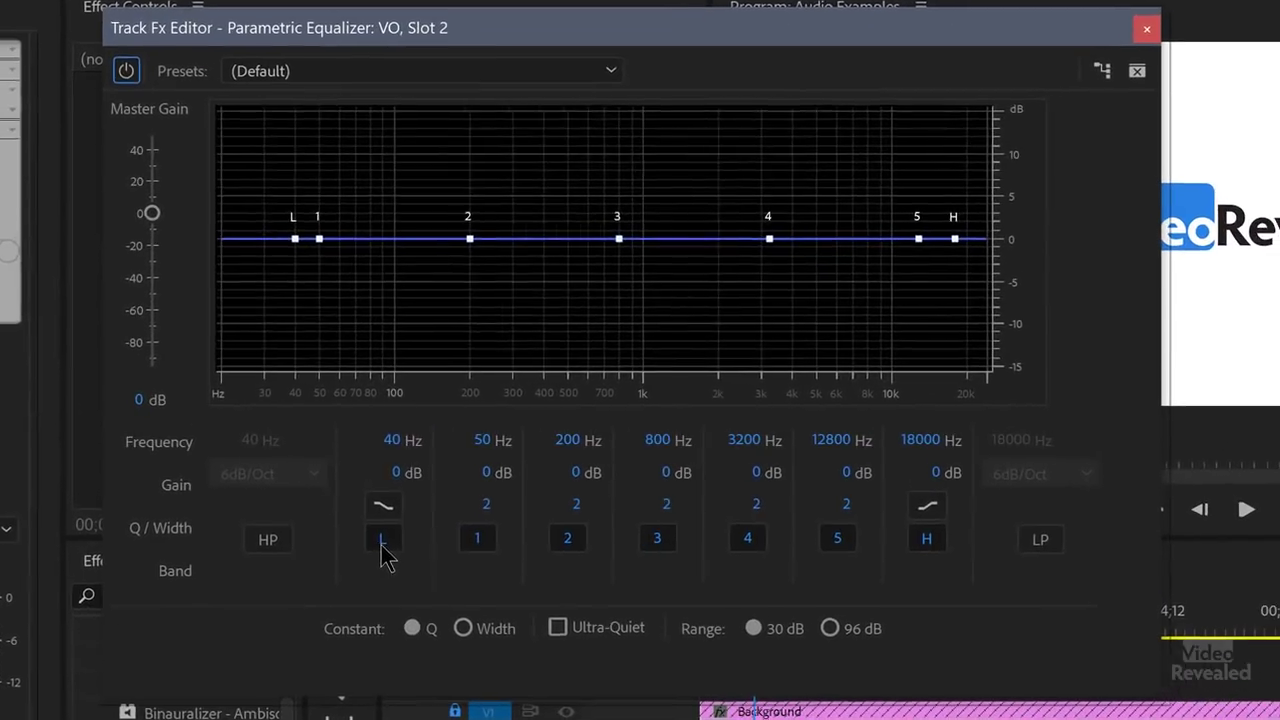
# Switch off bands L, 1, 2, 4, 5 and H, leaving only band 3 at 800 Hz active
pyautogui.click(696, 517)
pyautogui.click(463, 542)
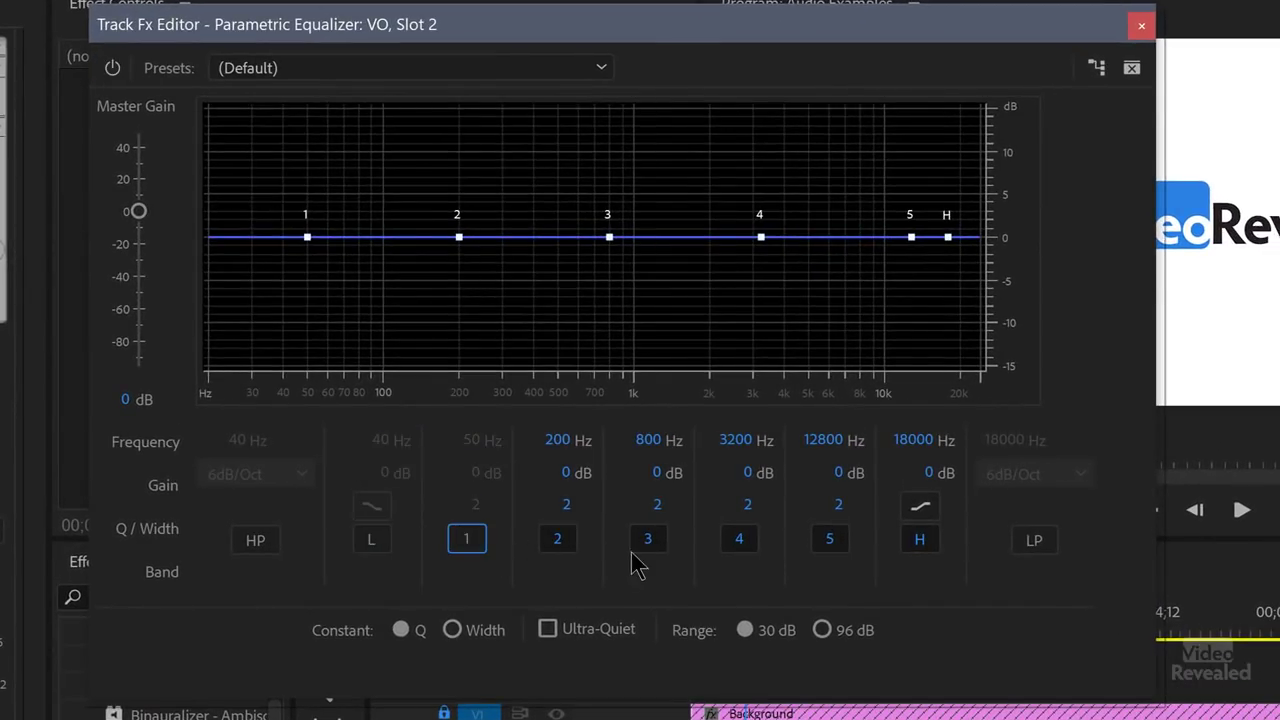
pyautogui.click(660, 545)
pyautogui.click(747, 543)
pyautogui.click(836, 547)
pyautogui.click(920, 542)
pyautogui.click(558, 540)
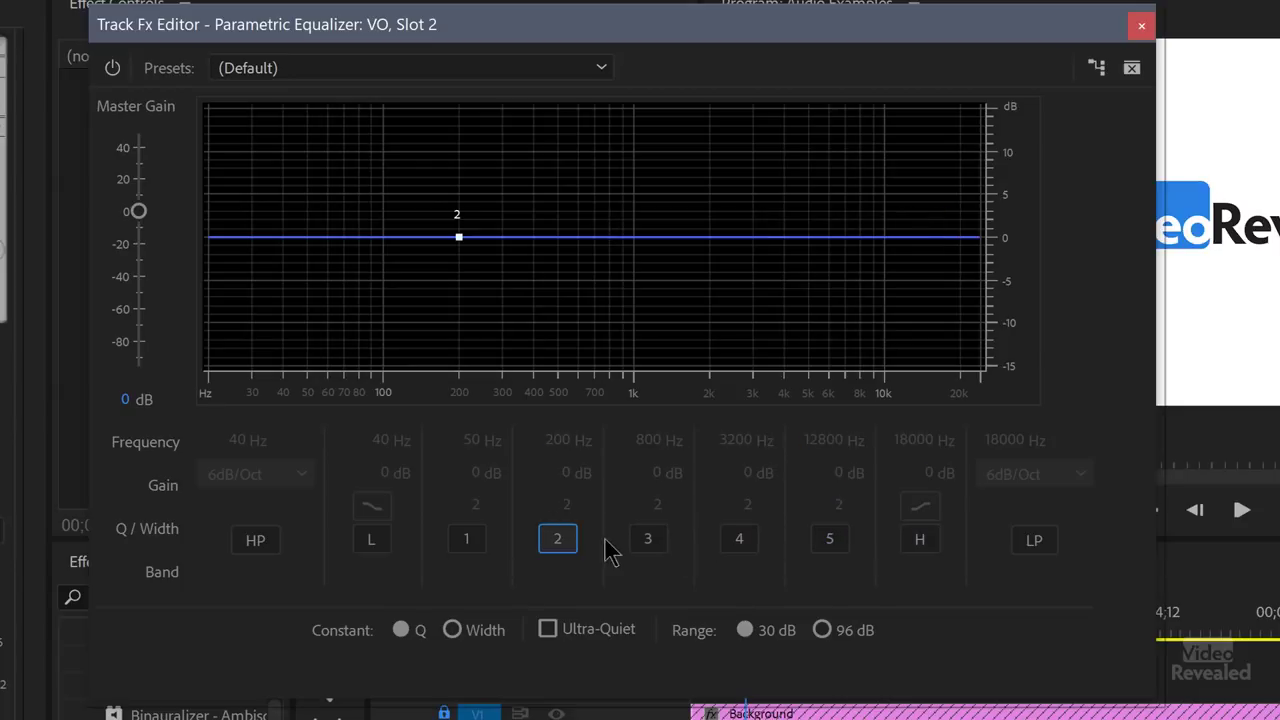
pyautogui.click(643, 540)
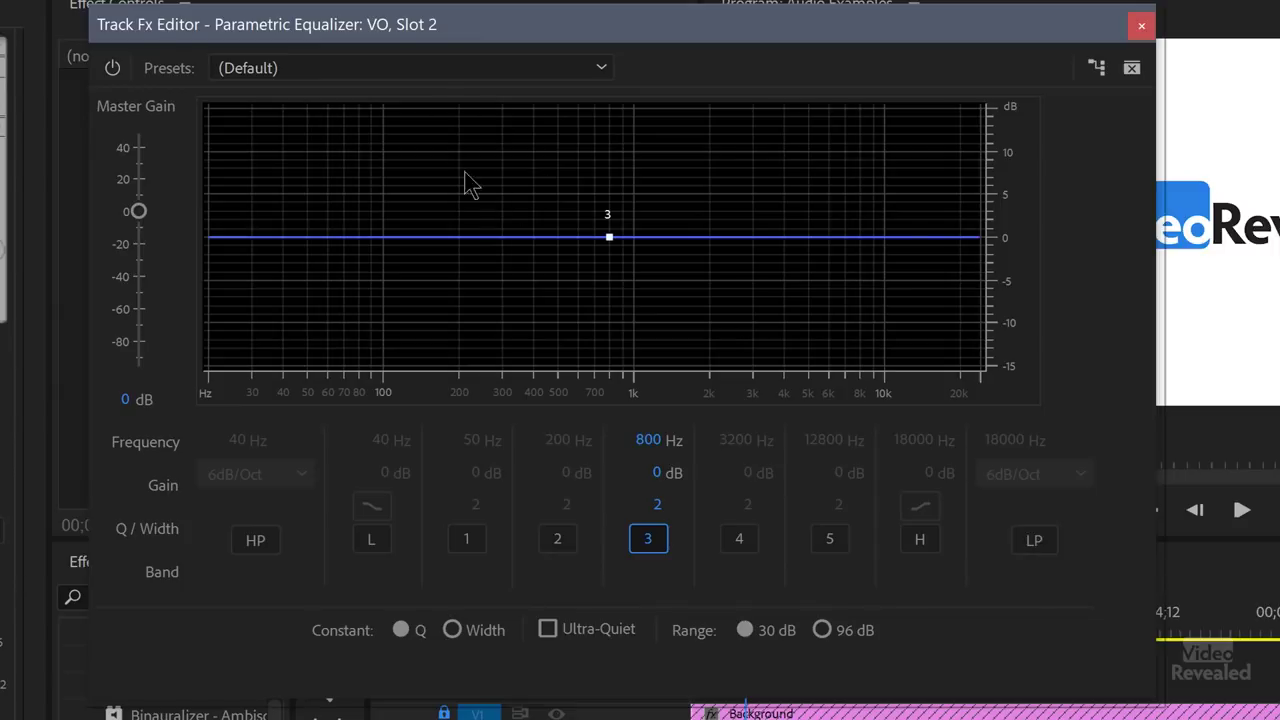
pyautogui.click(428, 70)
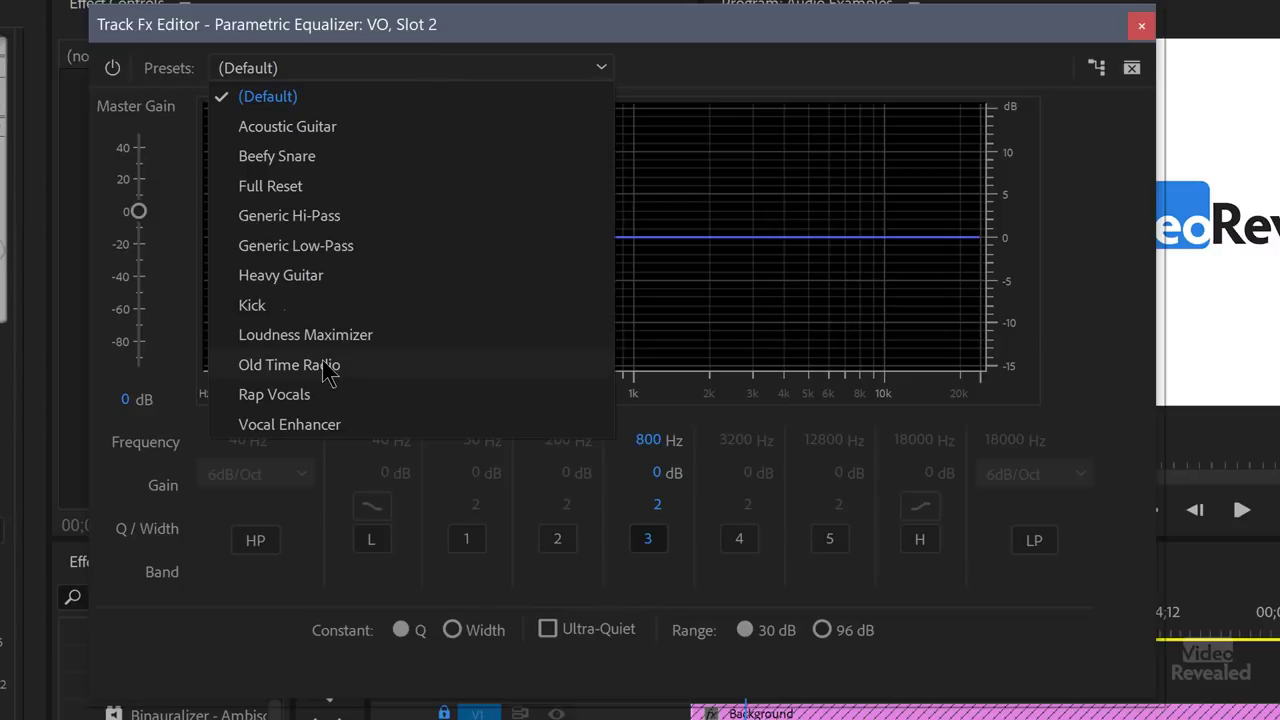
# Audition the Old Time Radio equalizer preset with playback, then revert to the Default preset
pyautogui.click(290, 365)
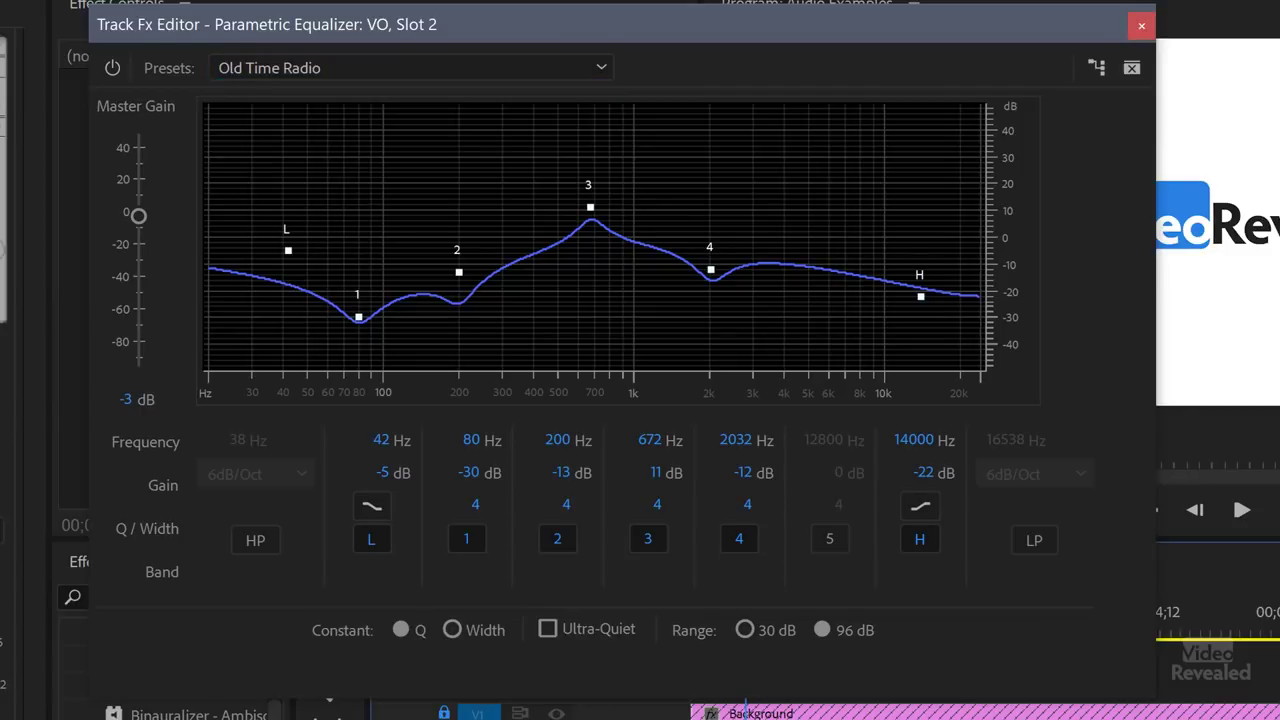
pyautogui.press('space')
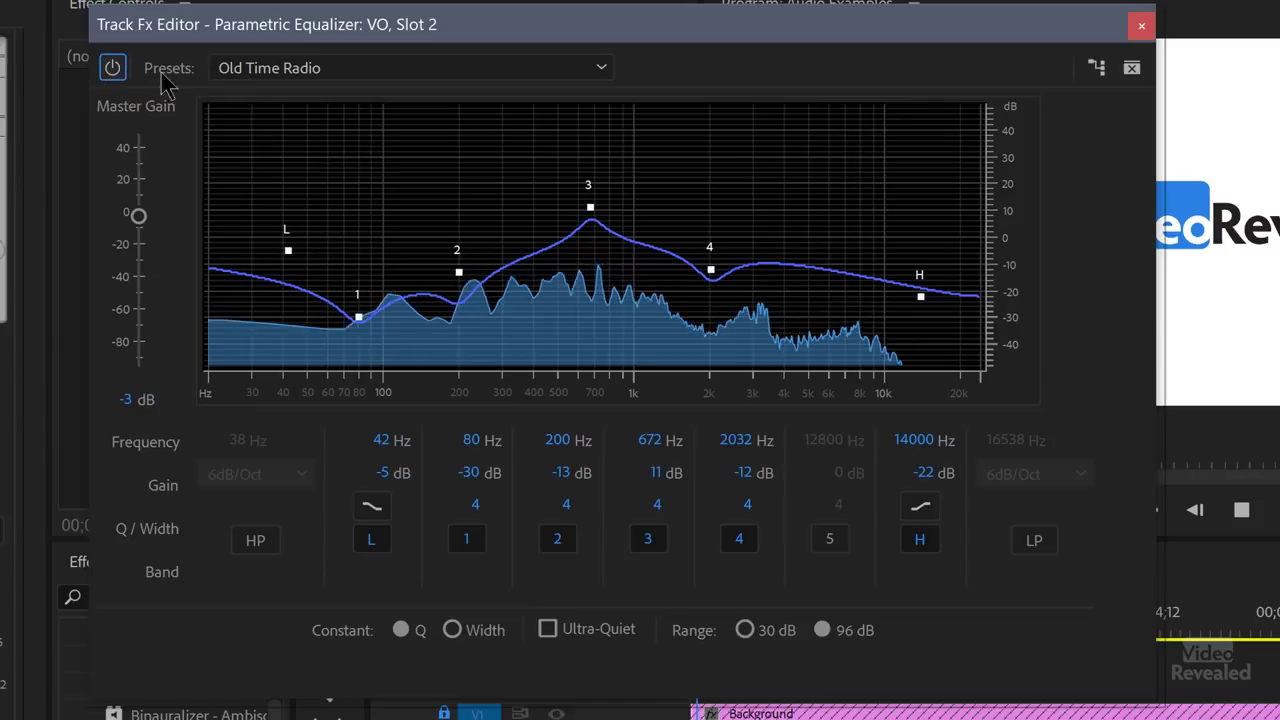
pyautogui.click(335, 70)
pyautogui.click(335, 100)
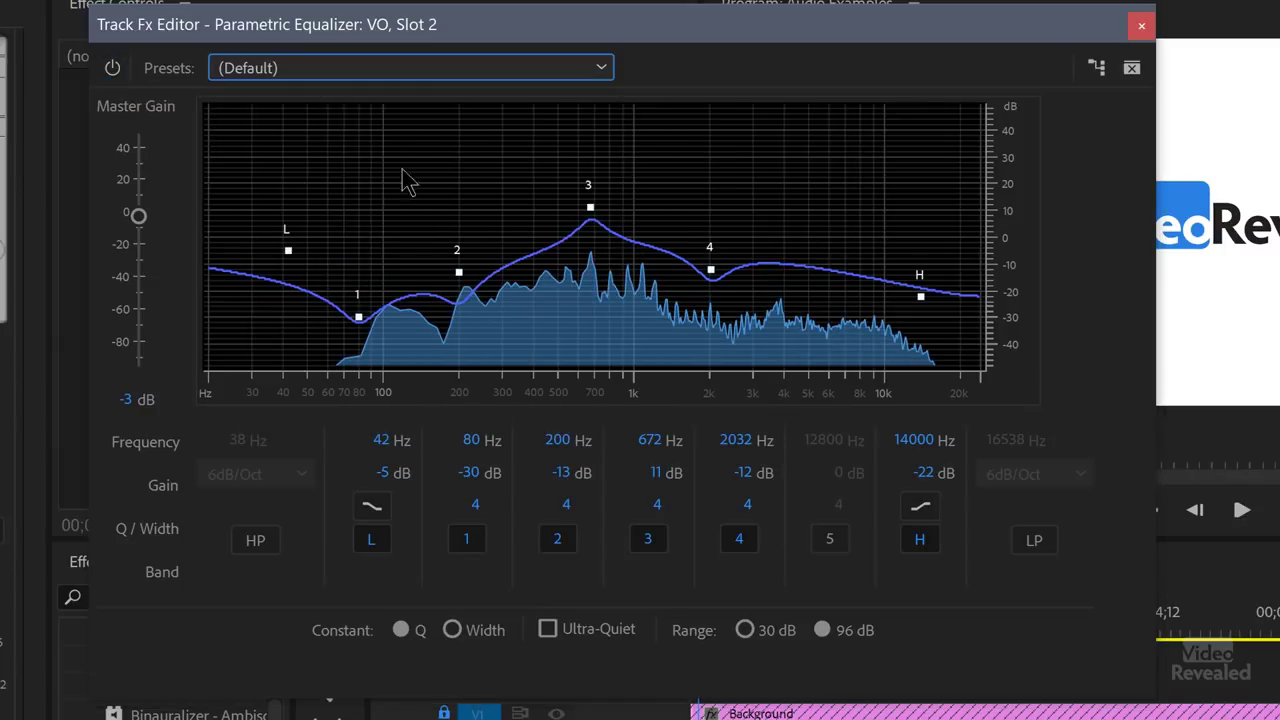
# Boost band 3 by 6.9 dB at 712 Hz with a narrow Q of 4
pyautogui.moveTo(608, 237); pyautogui.dragTo(604, 177)
pyautogui.moveTo(648, 440); pyautogui.dragTo(695, 441)
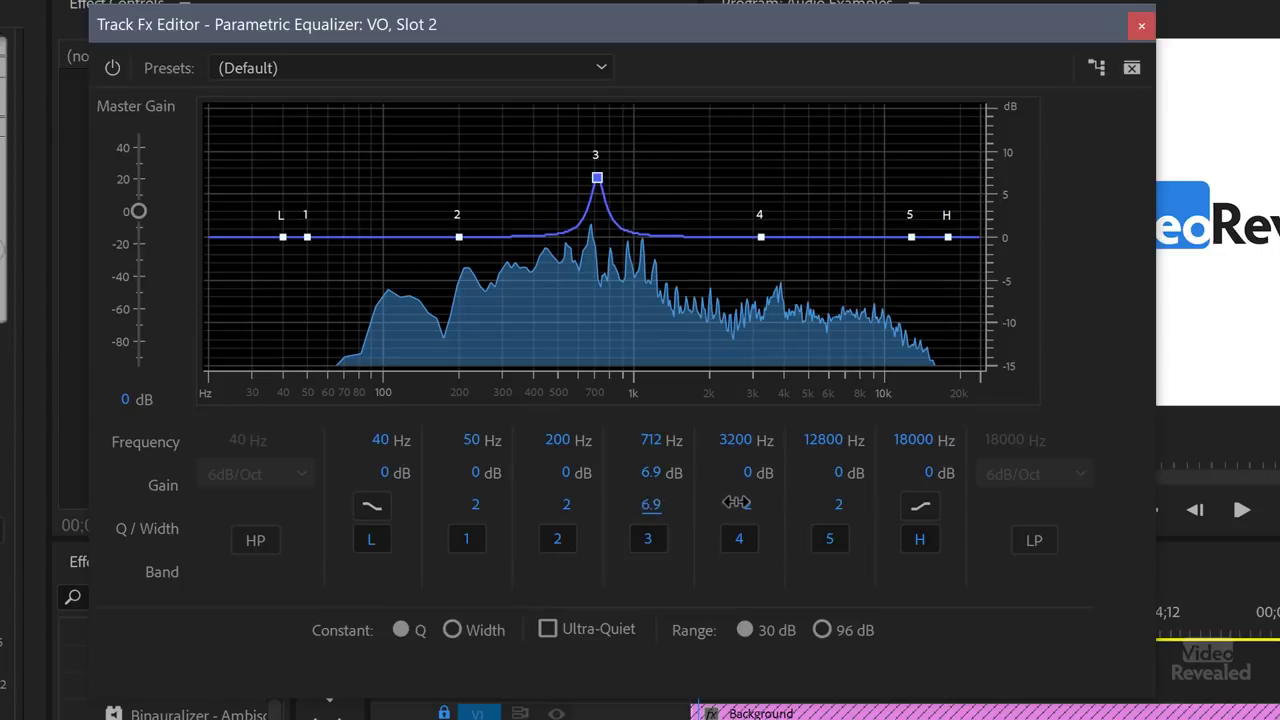
pyautogui.moveTo(643, 515)
pyautogui.mouseDown()
pyautogui.moveTo(677, 508)
pyautogui.moveTo(660, 503)
pyautogui.mouseUp()
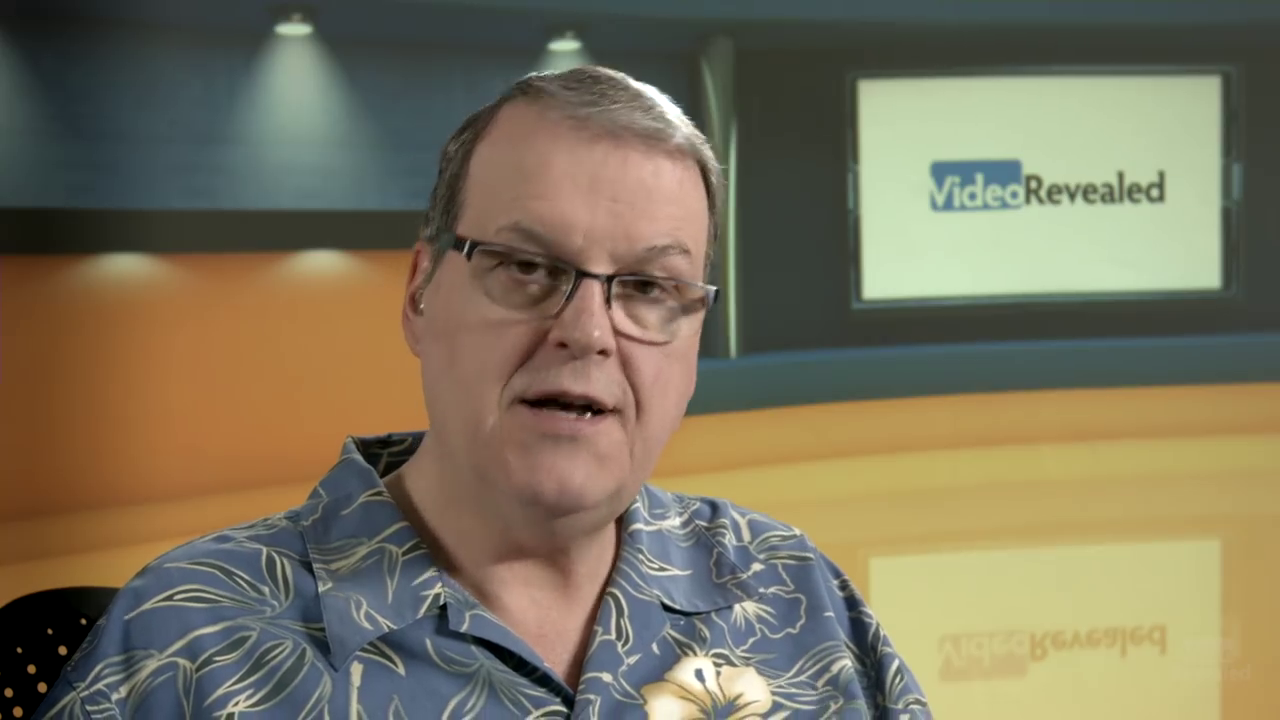
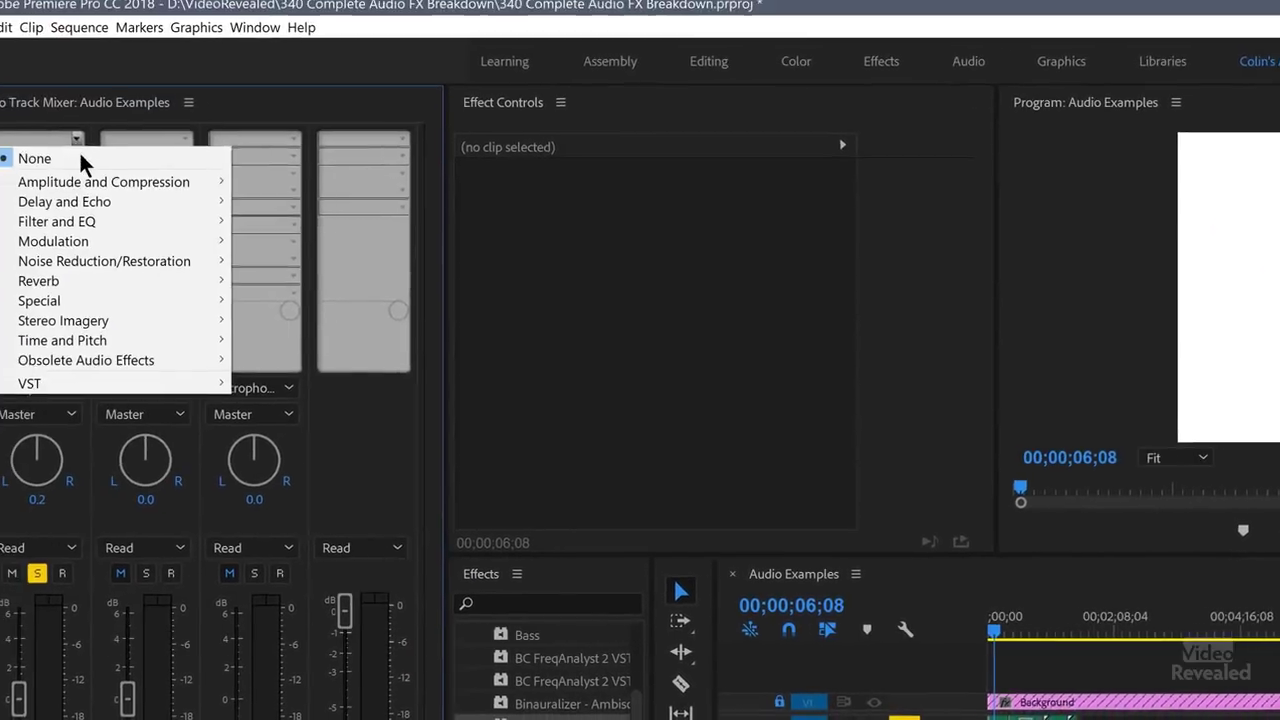
# Insert Scientific Filter in the VO track's first slot and open its enlarged editor
pyautogui.moveTo(116, 221)
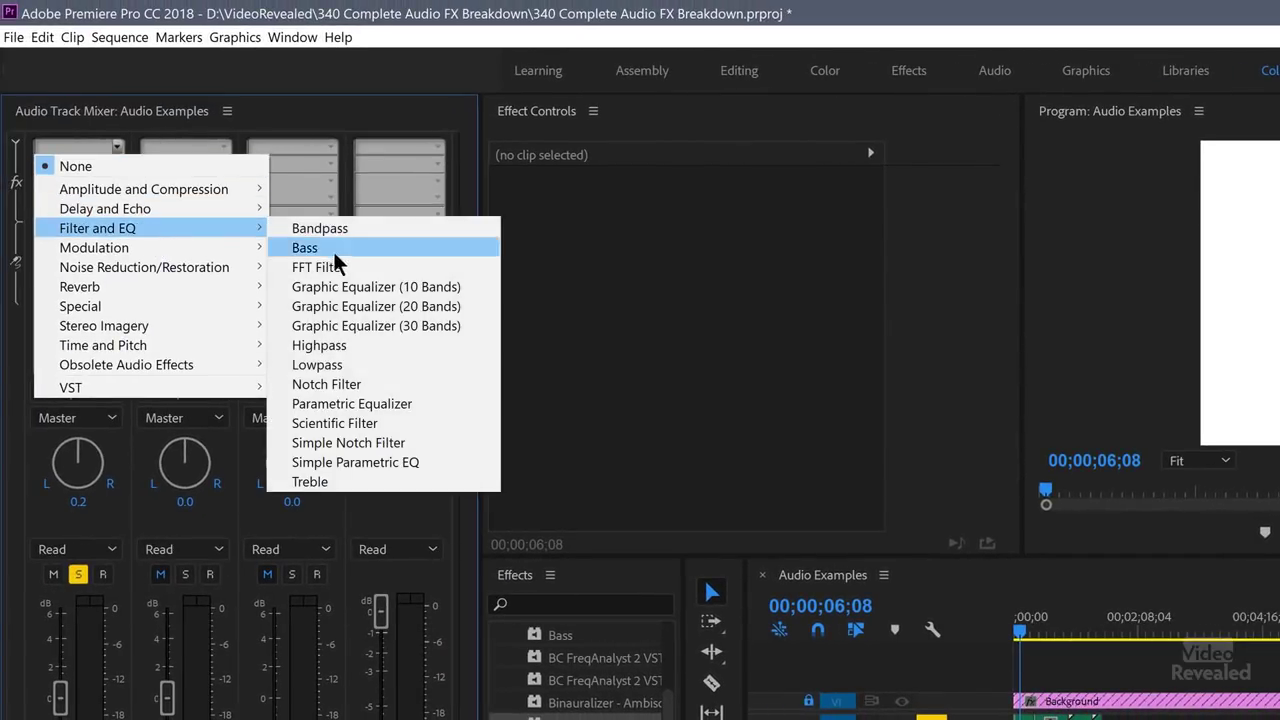
pyautogui.click(415, 424)
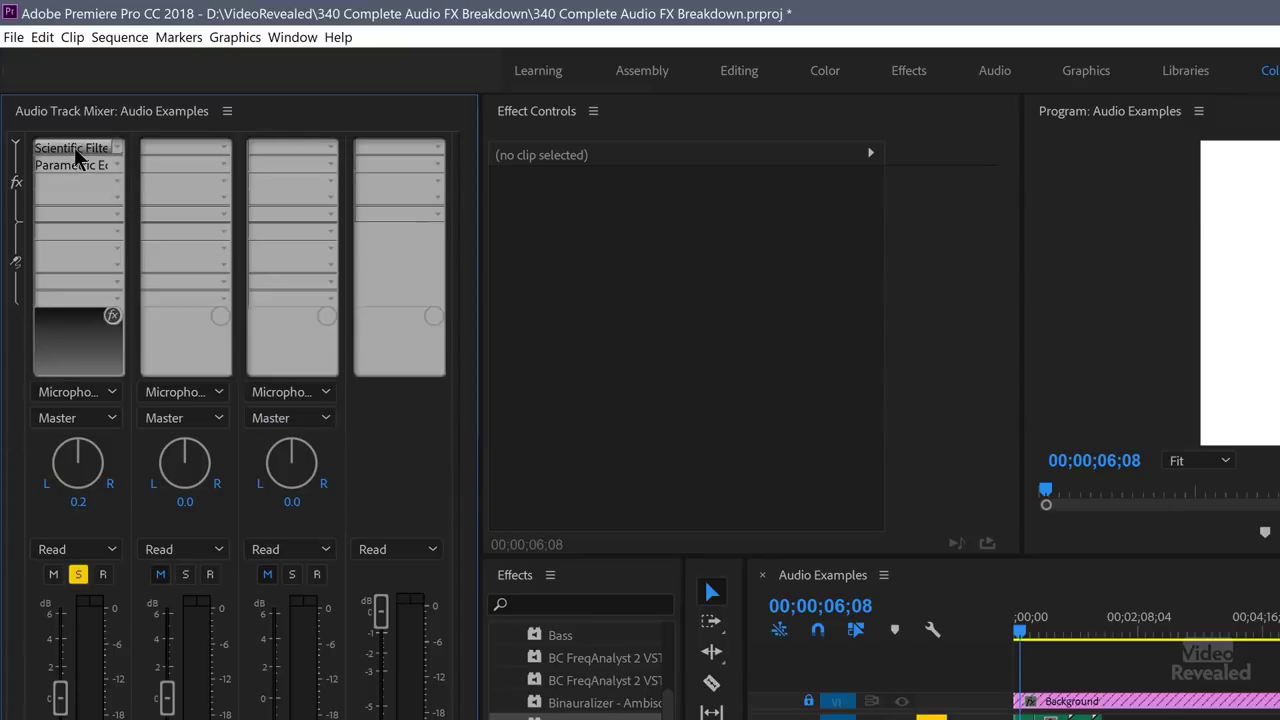
pyautogui.doubleClick(74, 147)
pyautogui.moveTo(948, 412); pyautogui.dragTo(809, 152)
pyautogui.moveTo(778, 107); pyautogui.dragTo(757, 84)
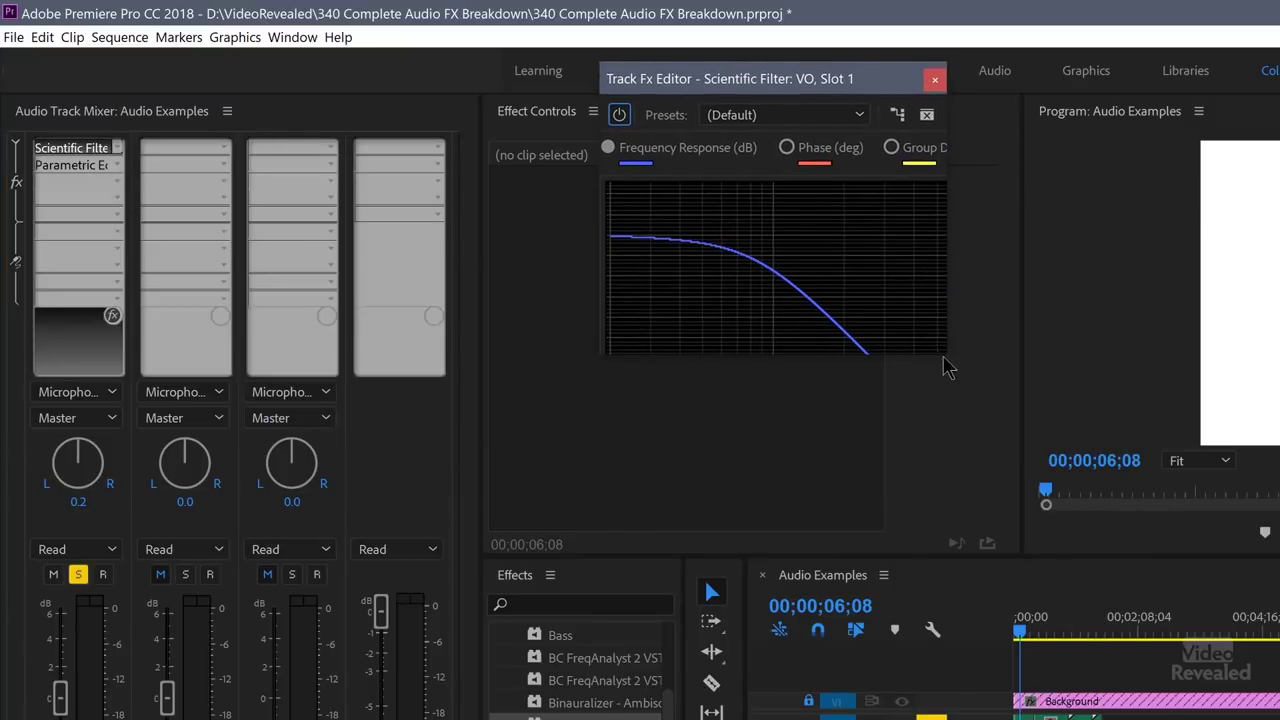
pyautogui.moveTo(945, 357); pyautogui.dragTo(1279, 632)
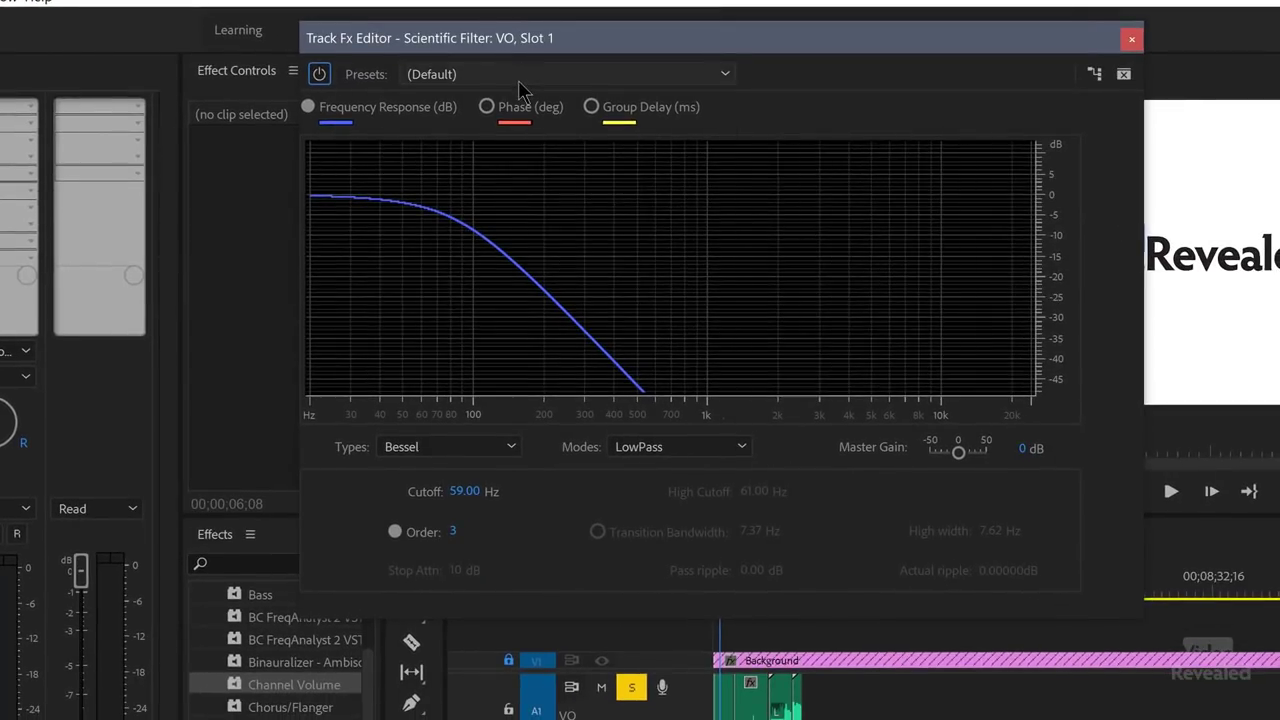
# Try the 60Hz Hum Notch and Strictly 1kHz presets, playing back to hear the result
pyautogui.click(812, 119)
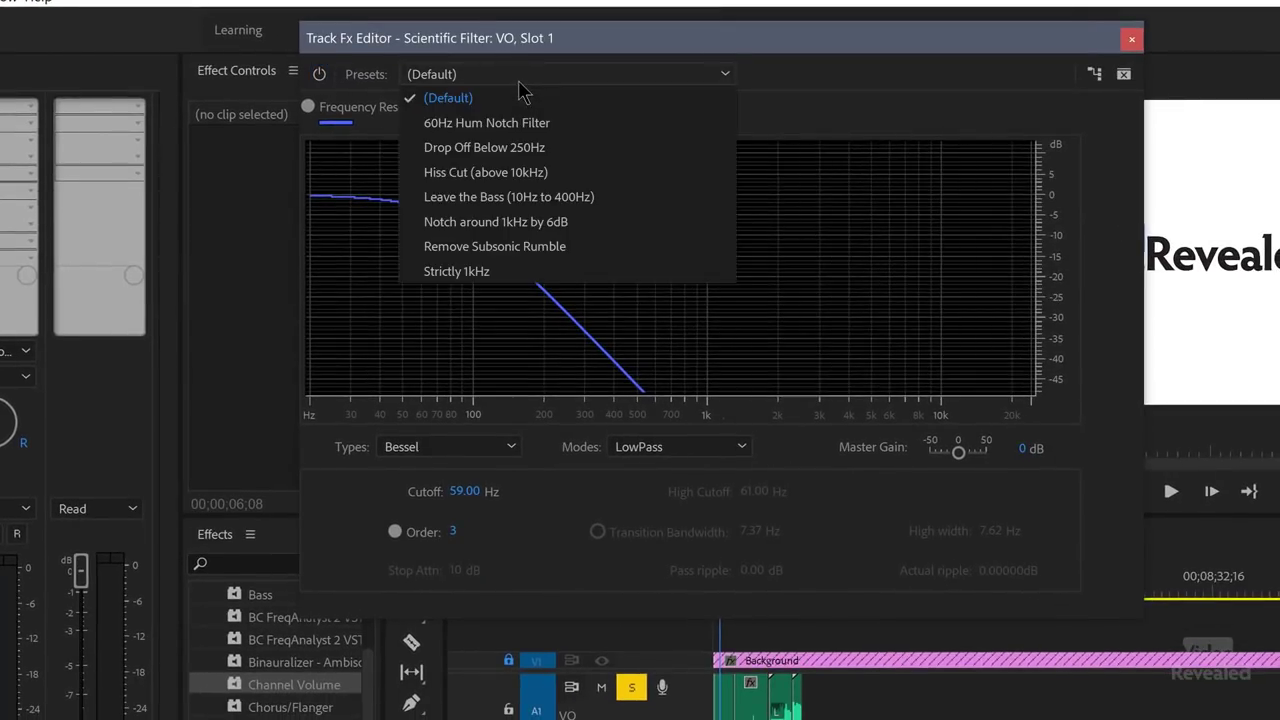
pyautogui.click(553, 125)
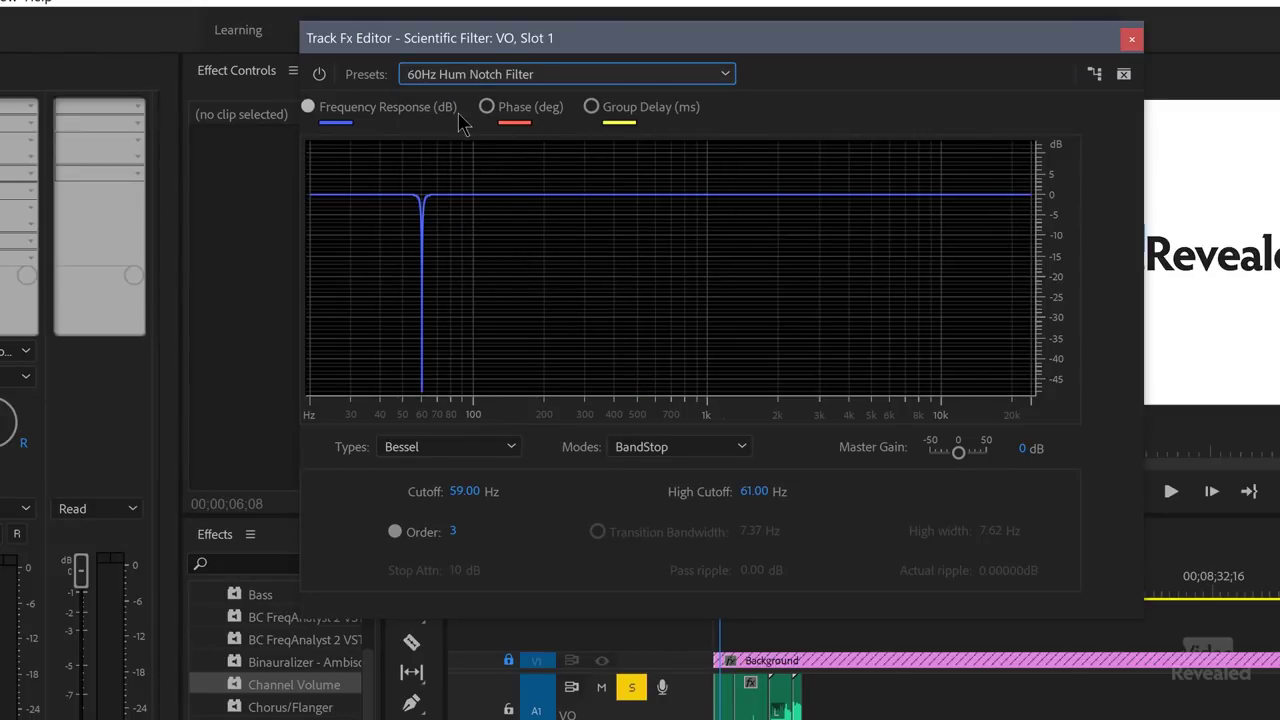
pyautogui.moveTo(500, 44); pyautogui.dragTo(457, 10)
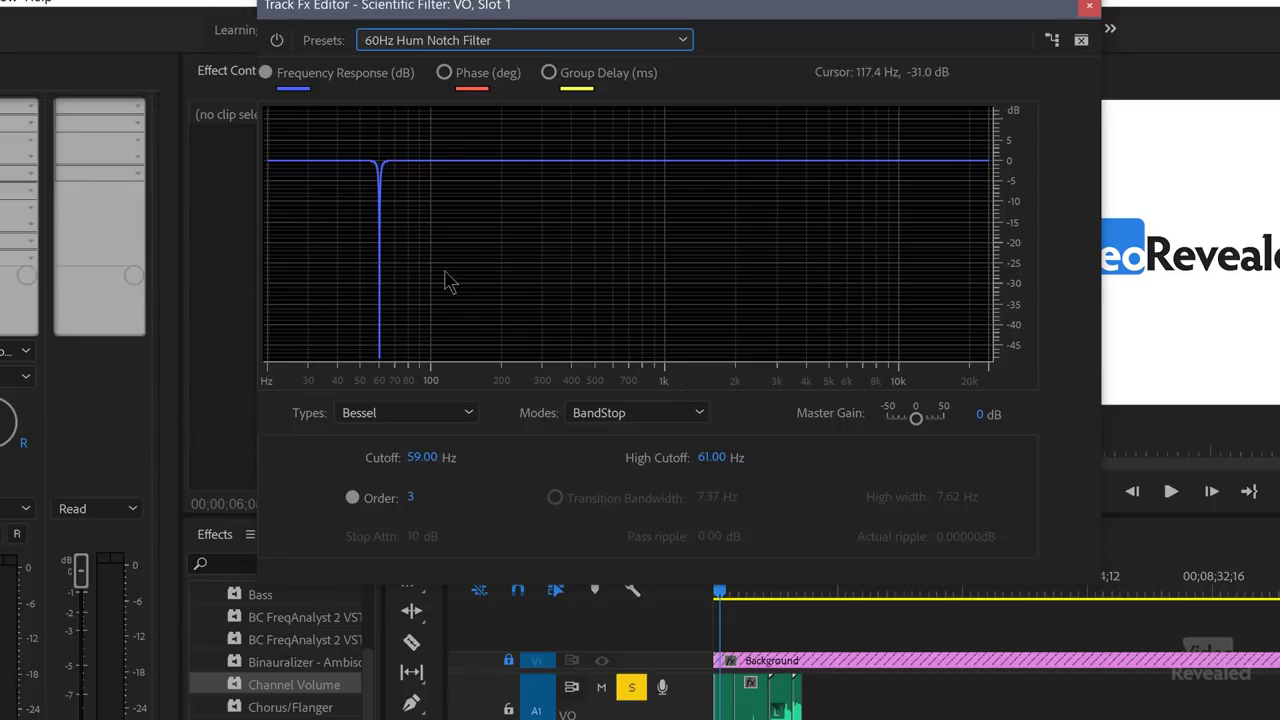
pyautogui.click(437, 44)
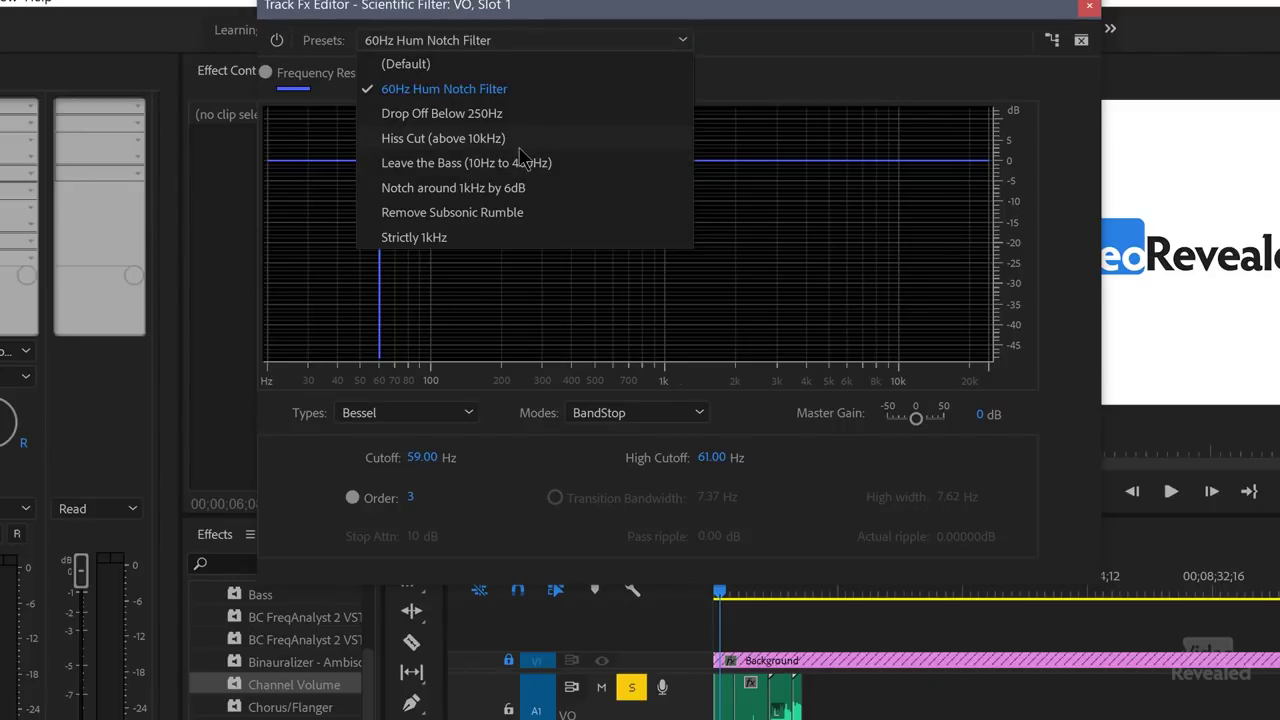
pyautogui.click(493, 240)
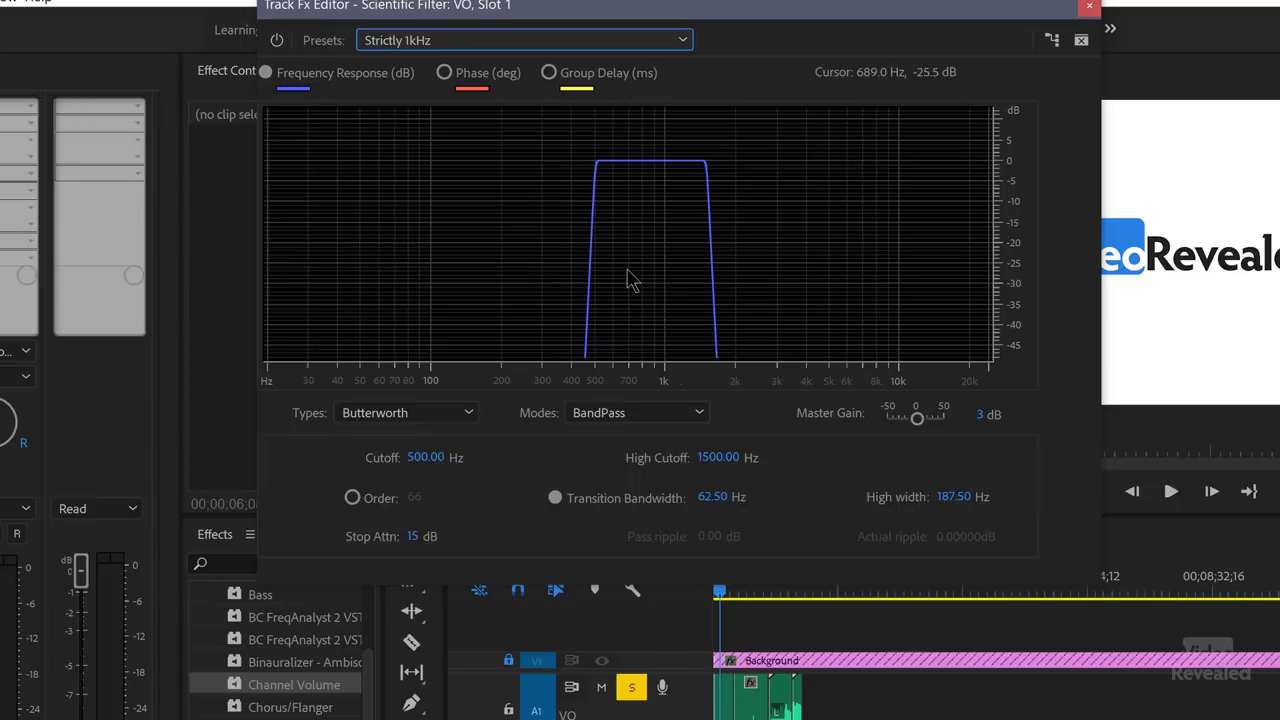
pyautogui.press('space')
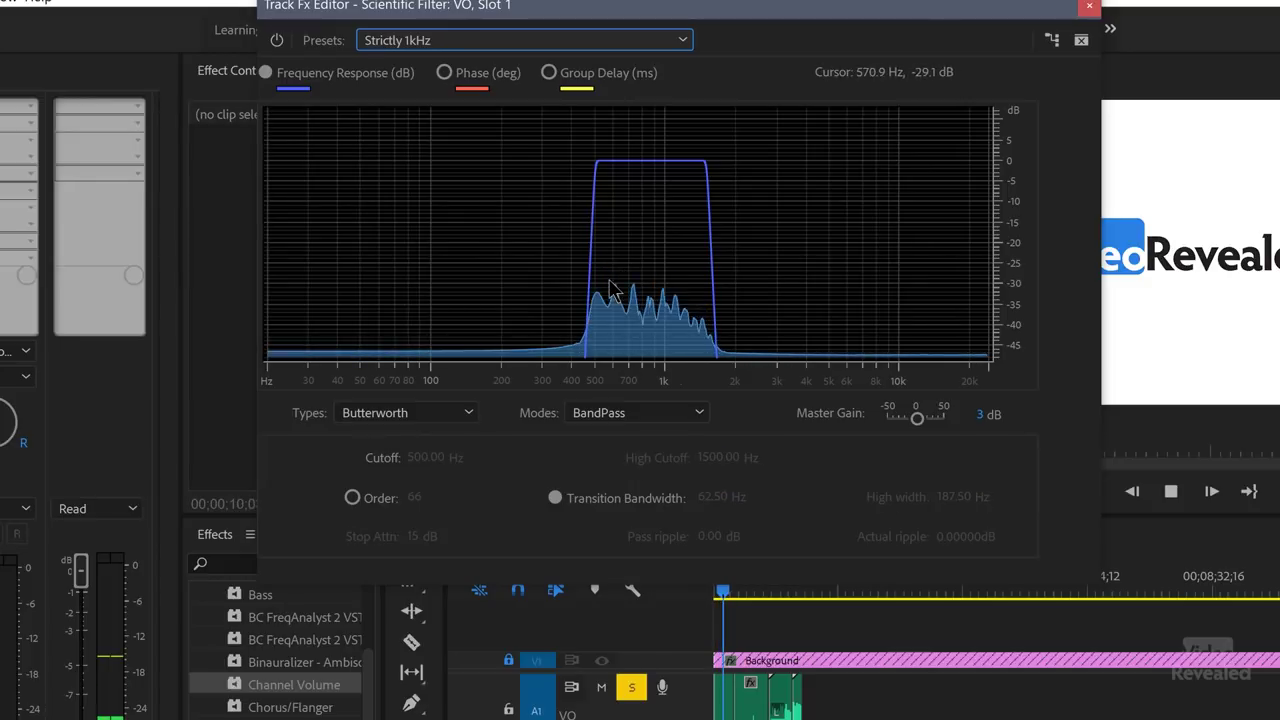
pyautogui.press('space')
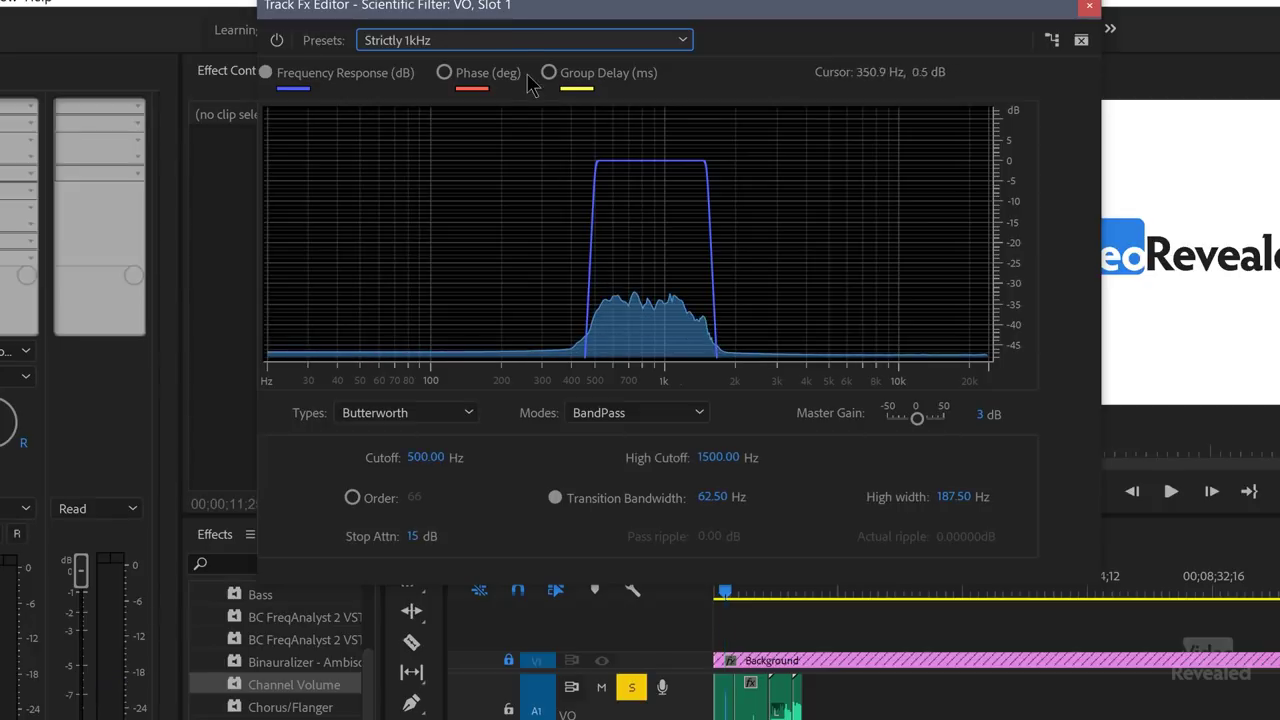
# Reset the Scientific Filter to its Default preset and close the editor
pyautogui.click(527, 42)
pyautogui.click(410, 64)
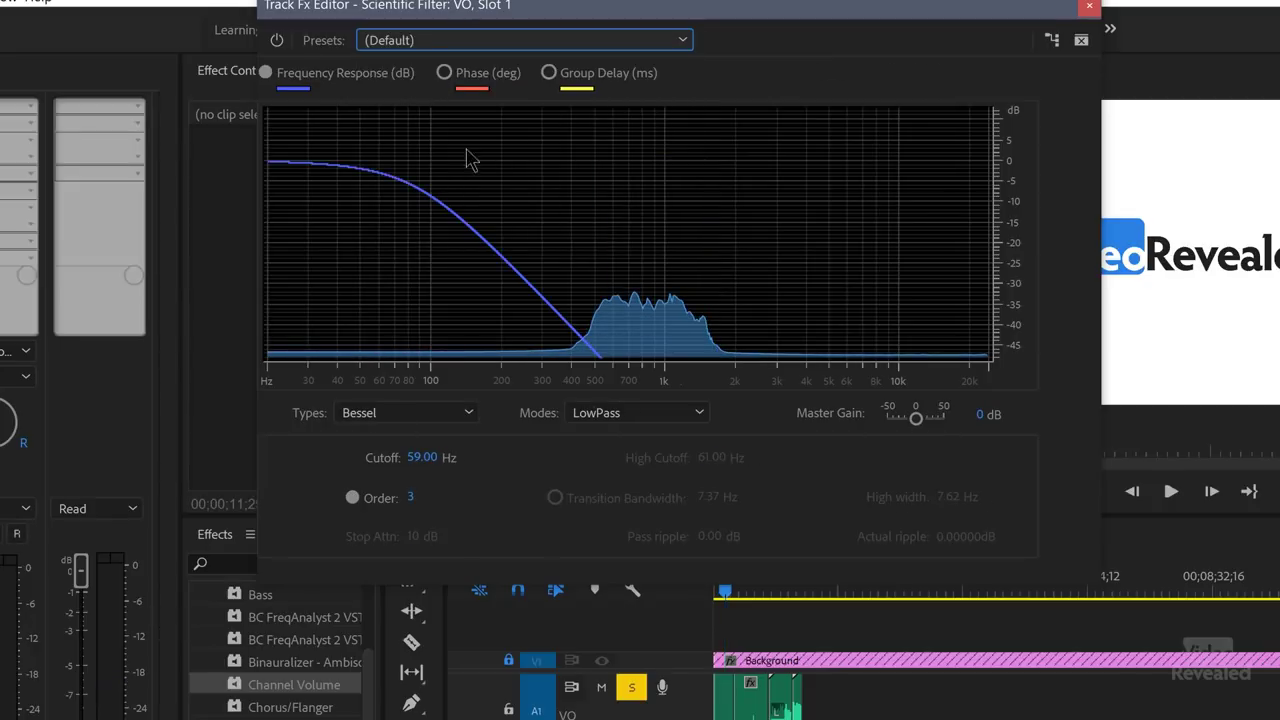
pyautogui.click(1090, 9)
pyautogui.click(115, 146)
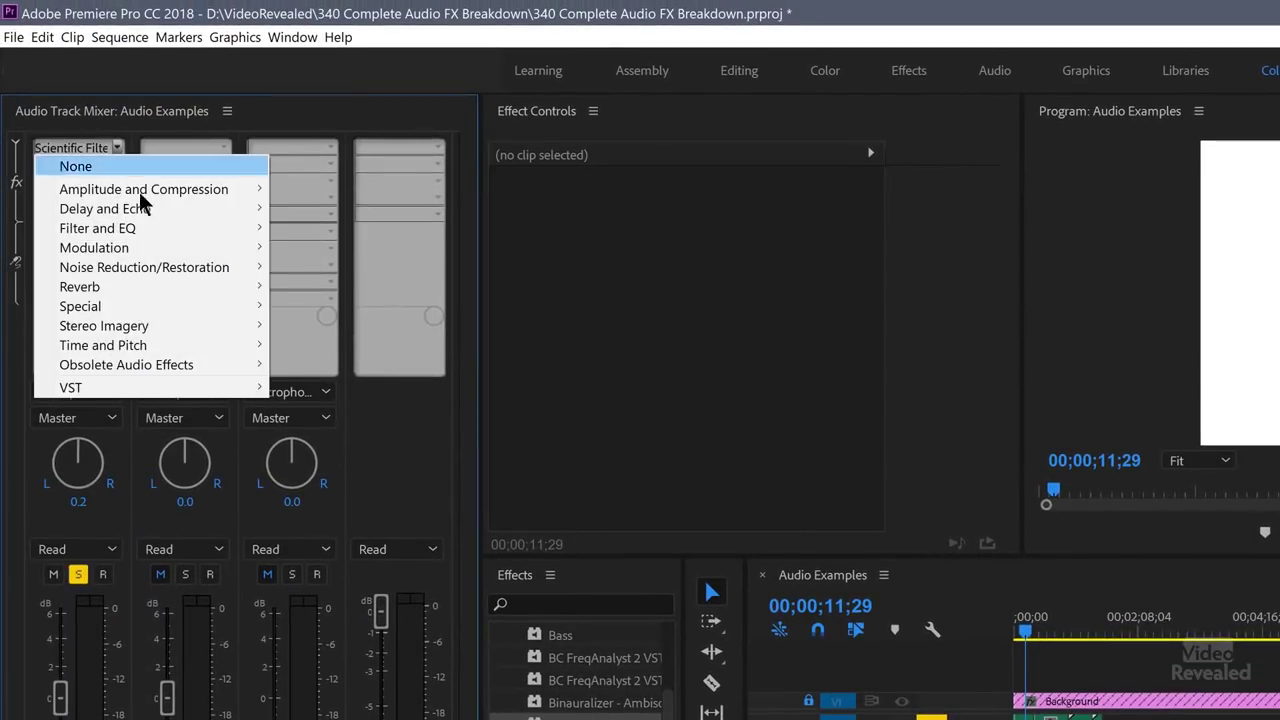
# Replace Scientific Filter with Simple Notch Filter, keep Center on the knob, and preview playback
pyautogui.moveTo(150, 228)
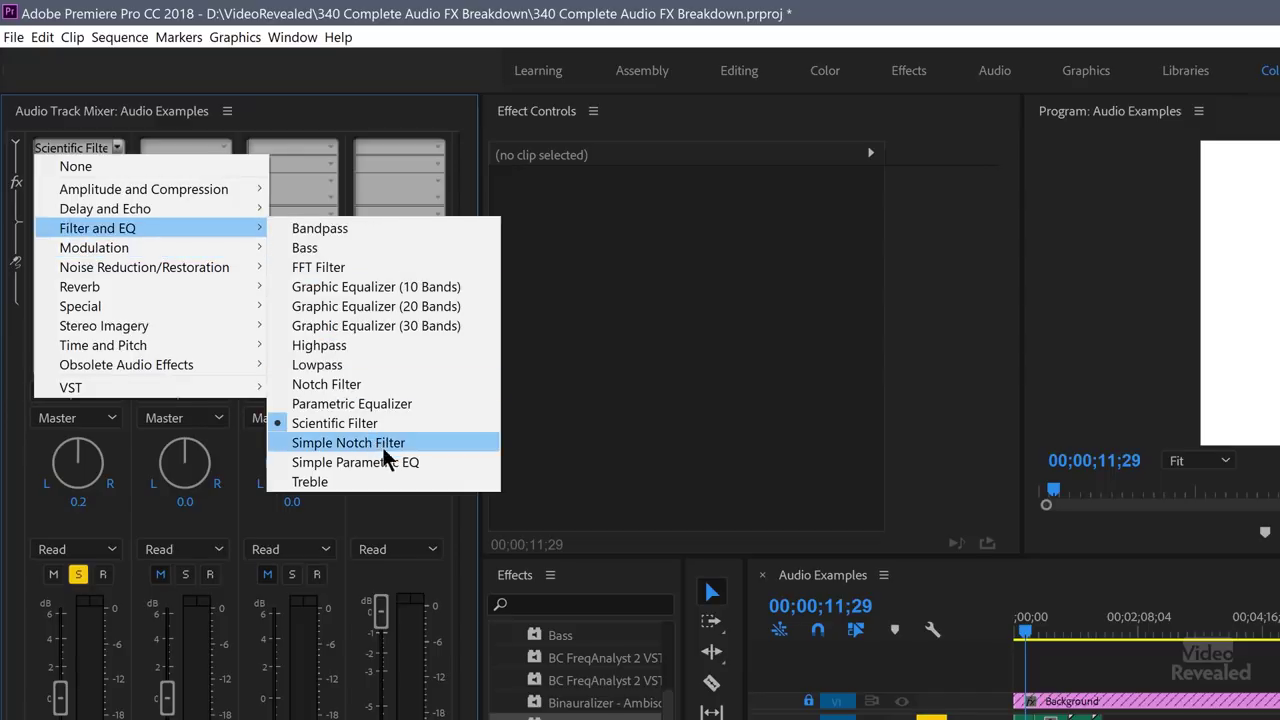
pyautogui.click(417, 447)
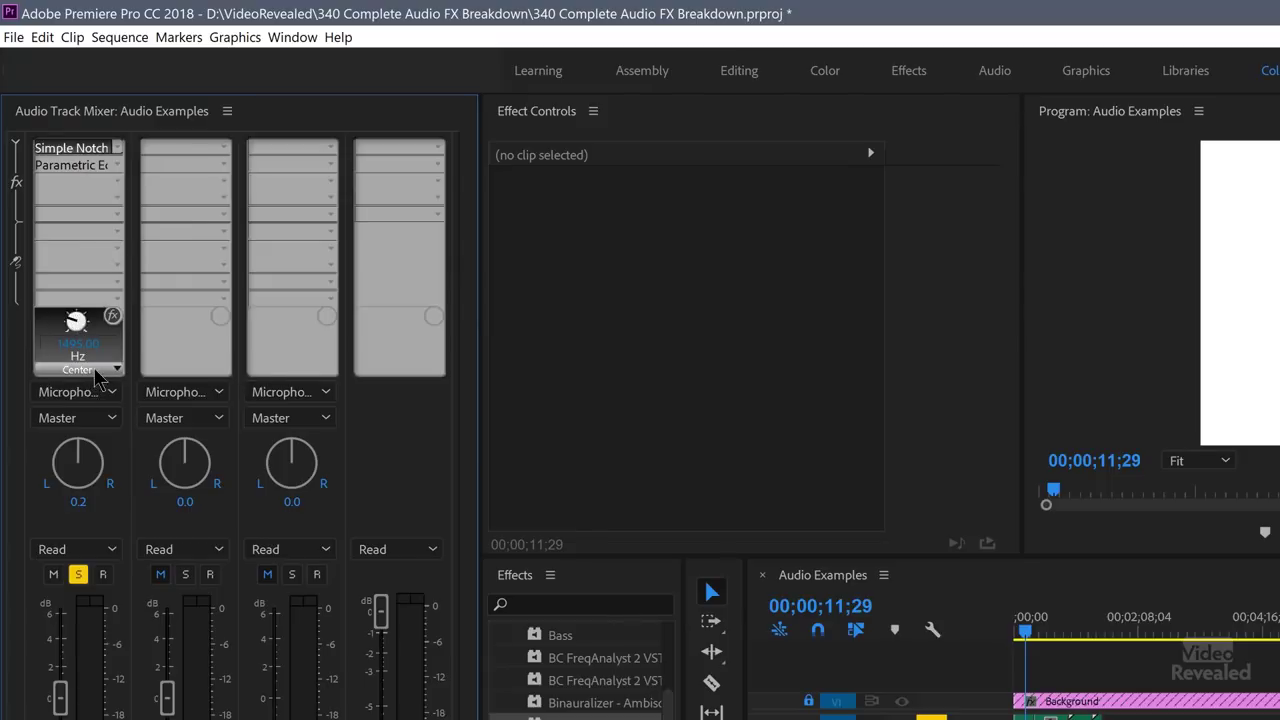
pyautogui.click(86, 369)
pyautogui.click(72, 343)
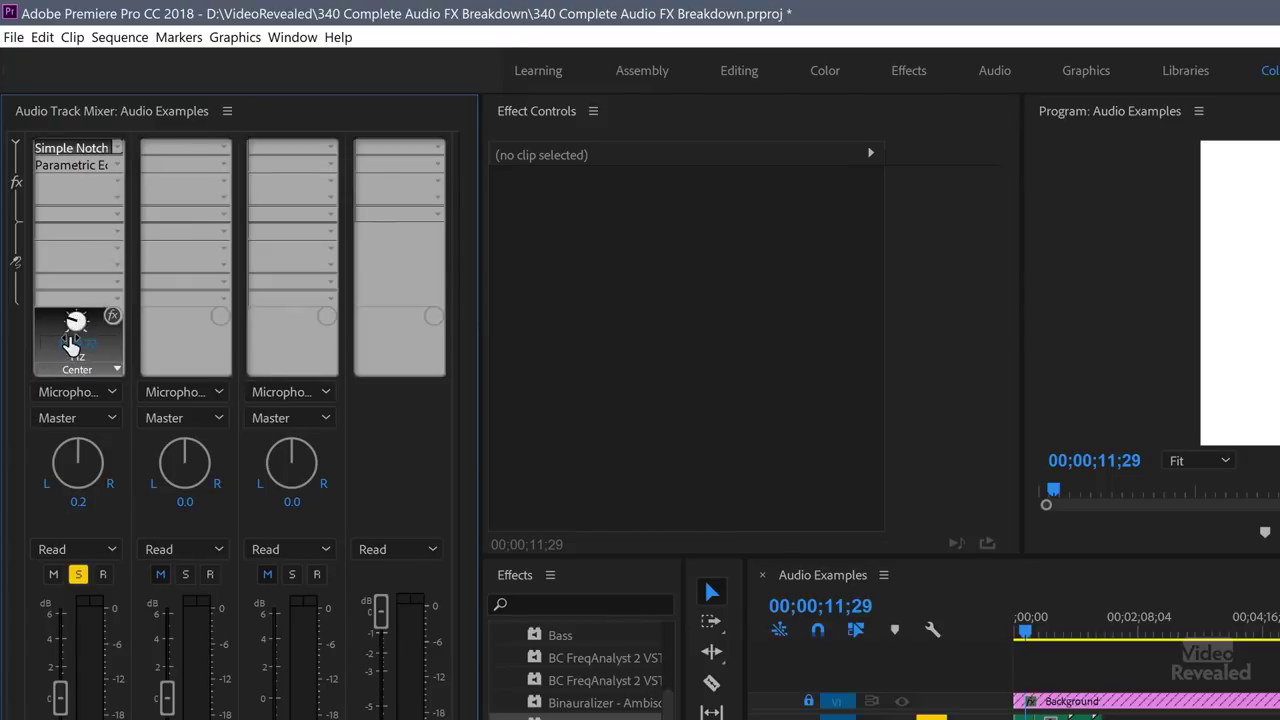
pyautogui.press('space')
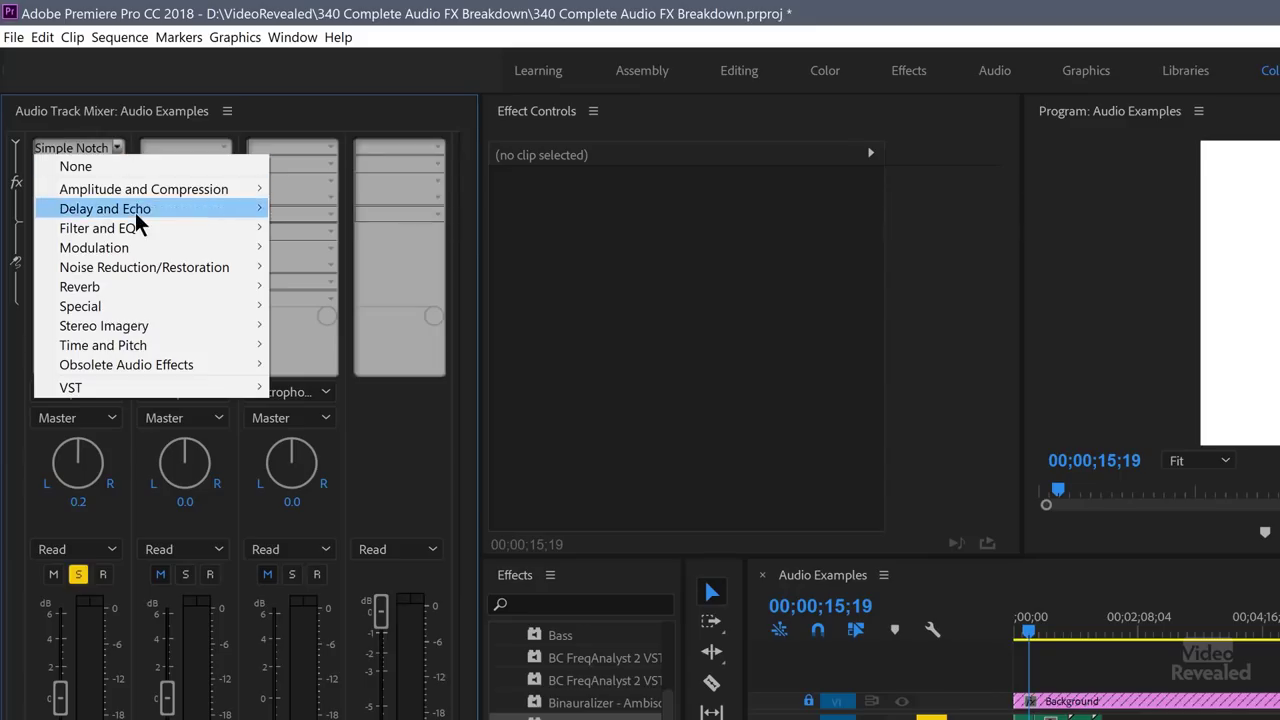
# Load Simple Parametric EQ into the VO track's first slot and check its knob parameters
pyautogui.moveTo(137, 229)
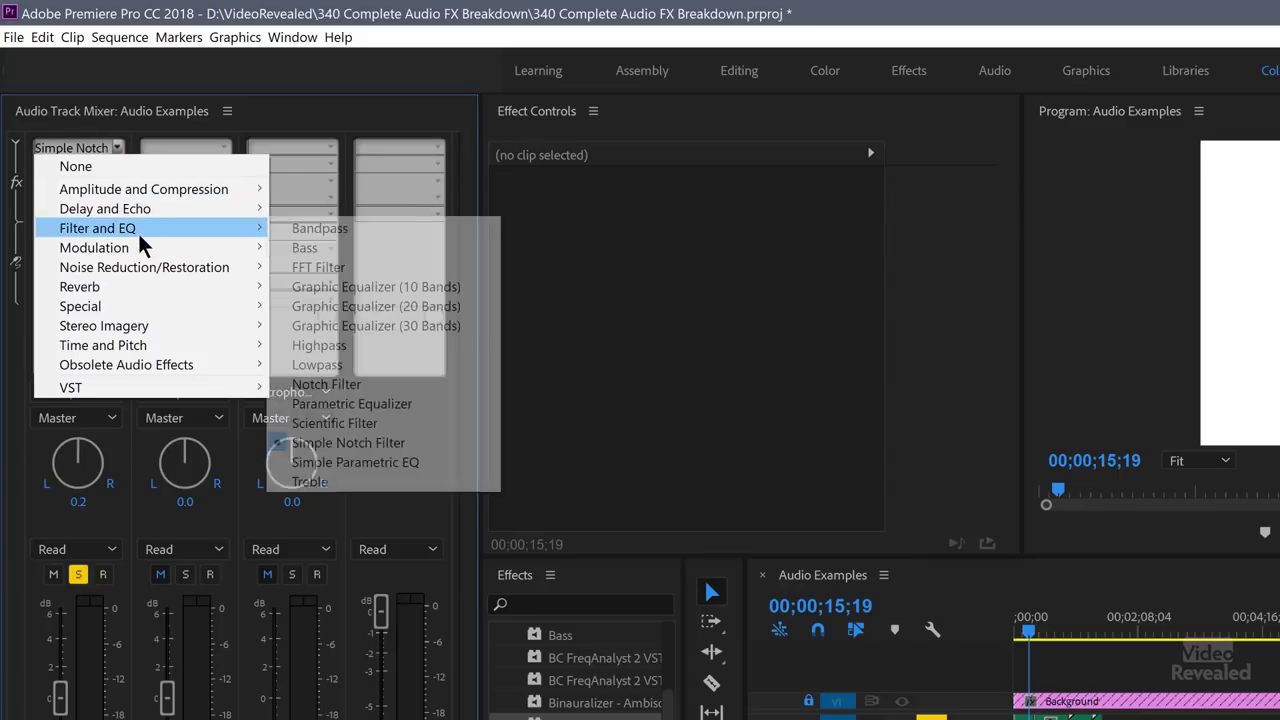
pyautogui.click(380, 462)
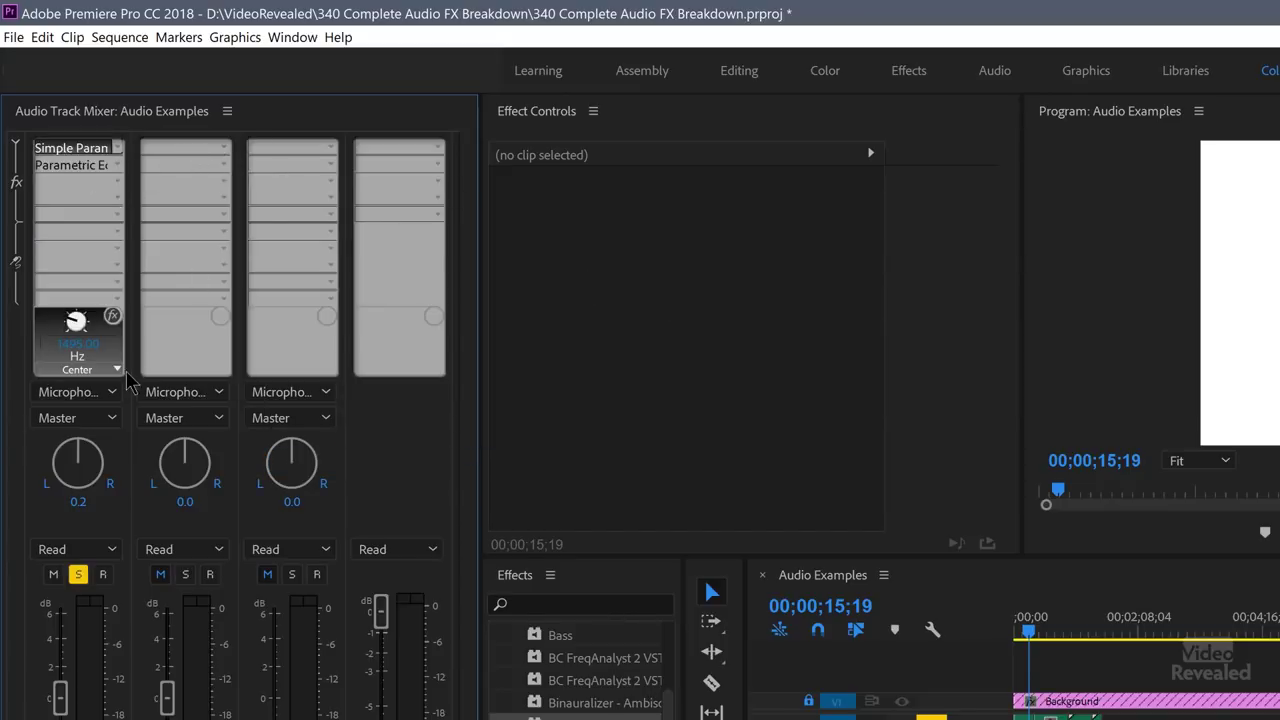
pyautogui.click(82, 371)
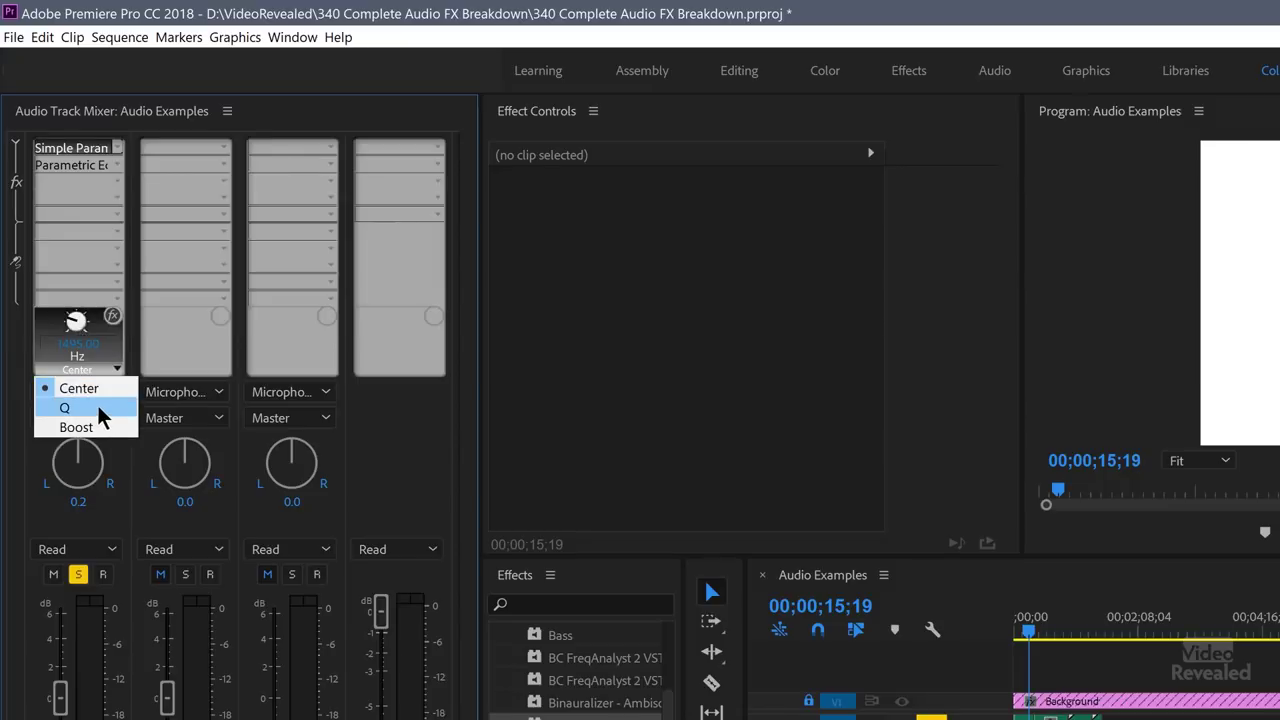
# Replace the EQ with Treble and raise its Boost knob during playback
pyautogui.click(114, 152)
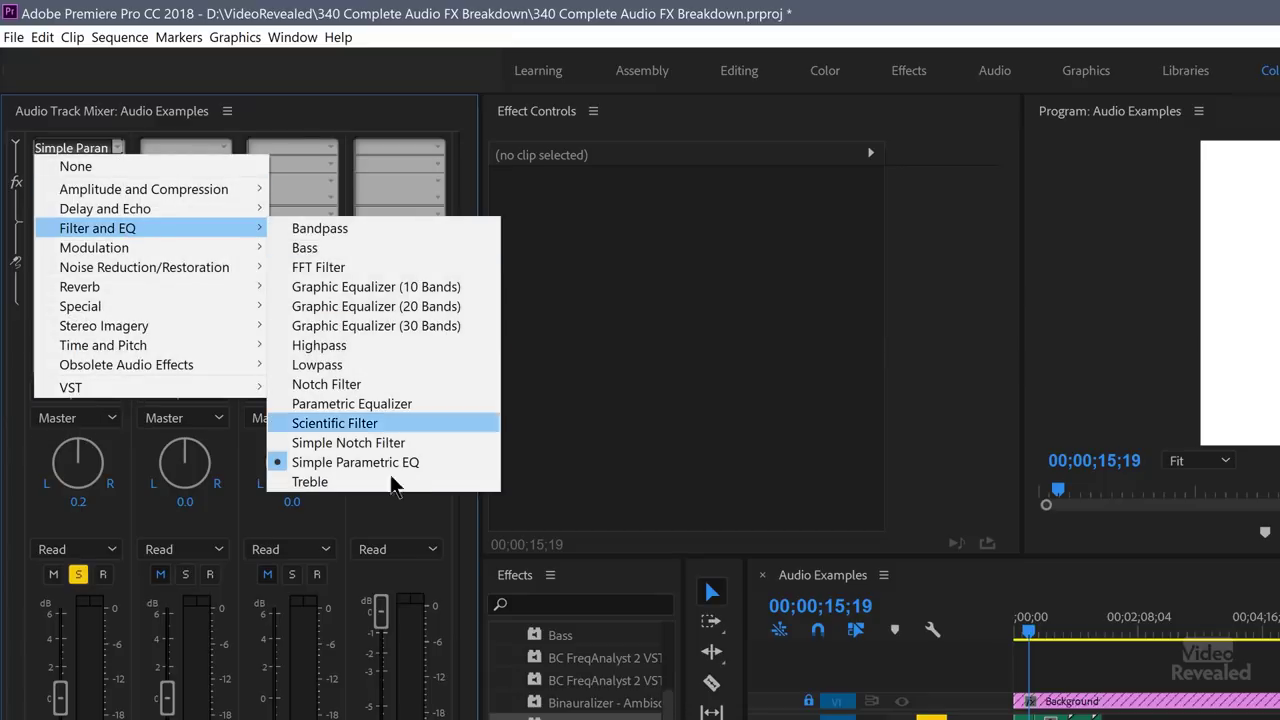
pyautogui.click(391, 481)
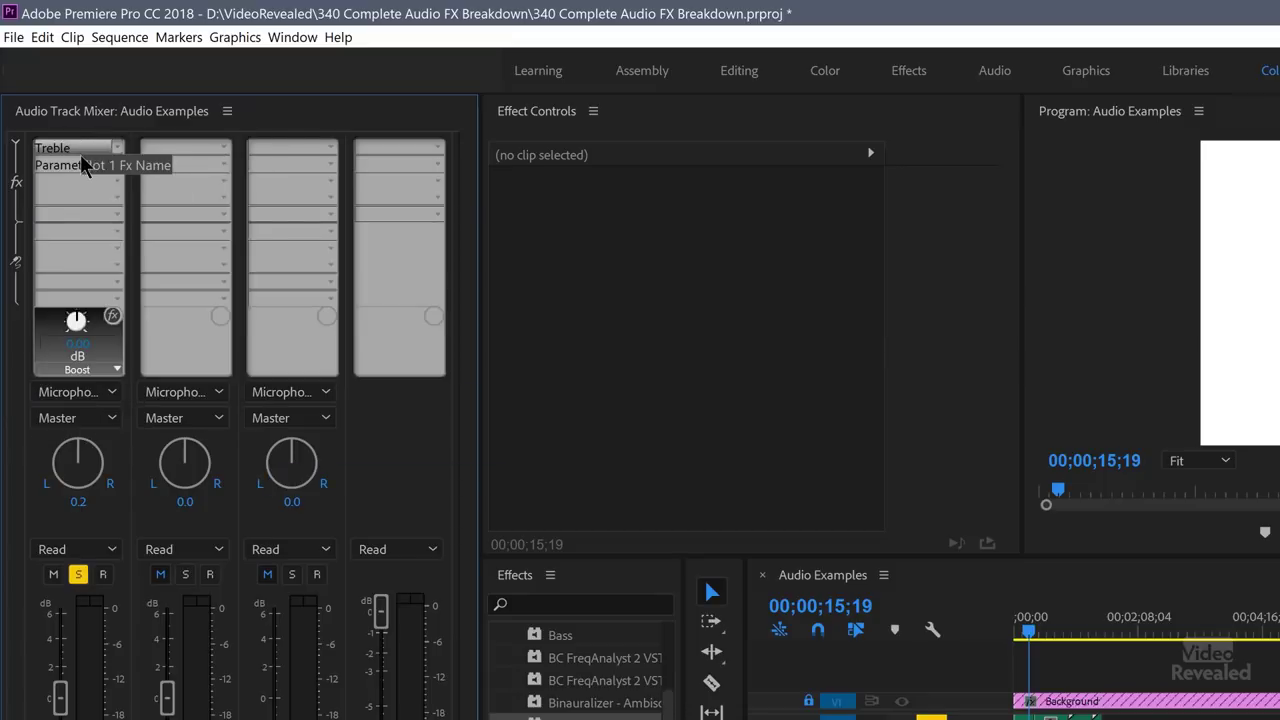
pyautogui.press('space')
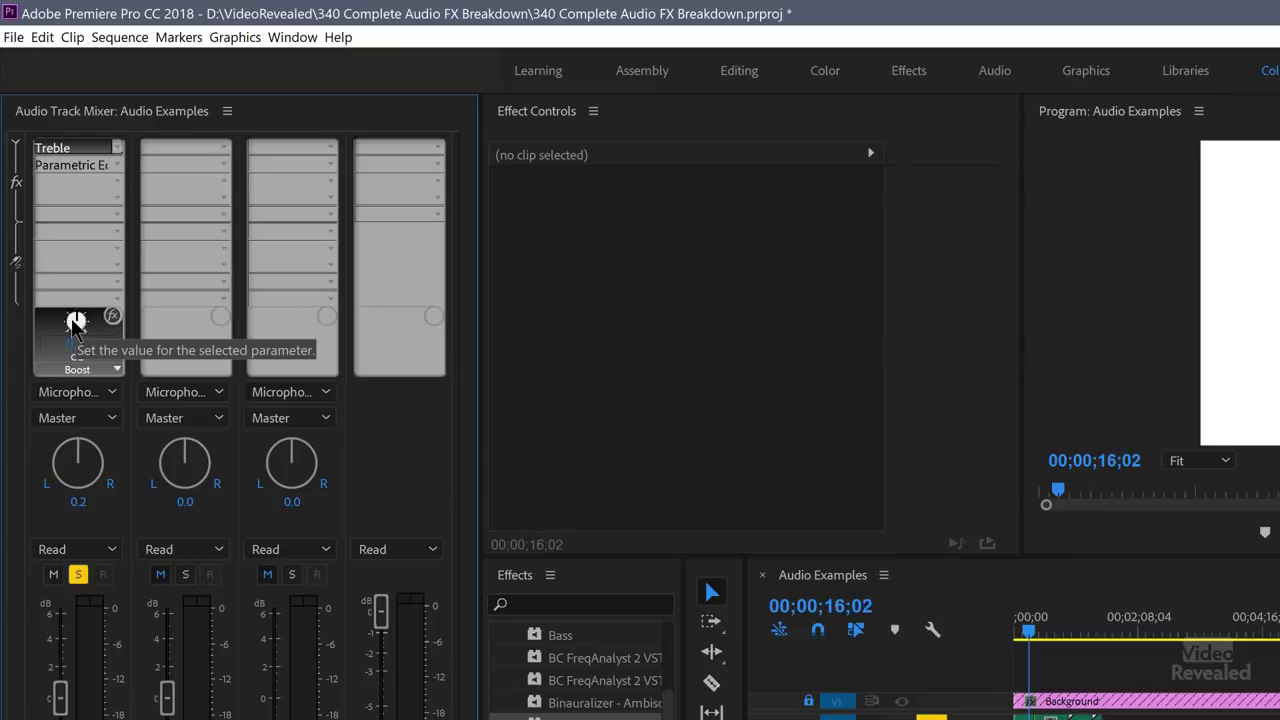
pyautogui.moveTo(77, 325); pyautogui.dragTo(58, 260)
pyautogui.press('space')
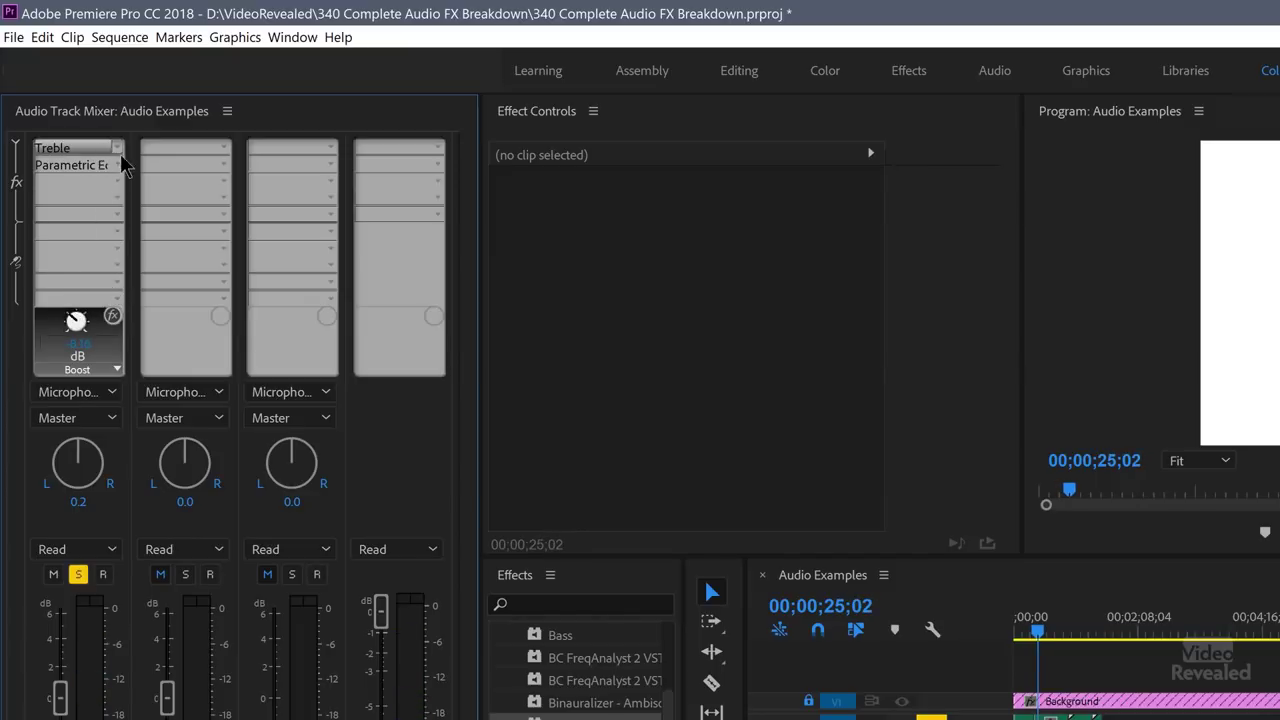
pyautogui.click(116, 149)
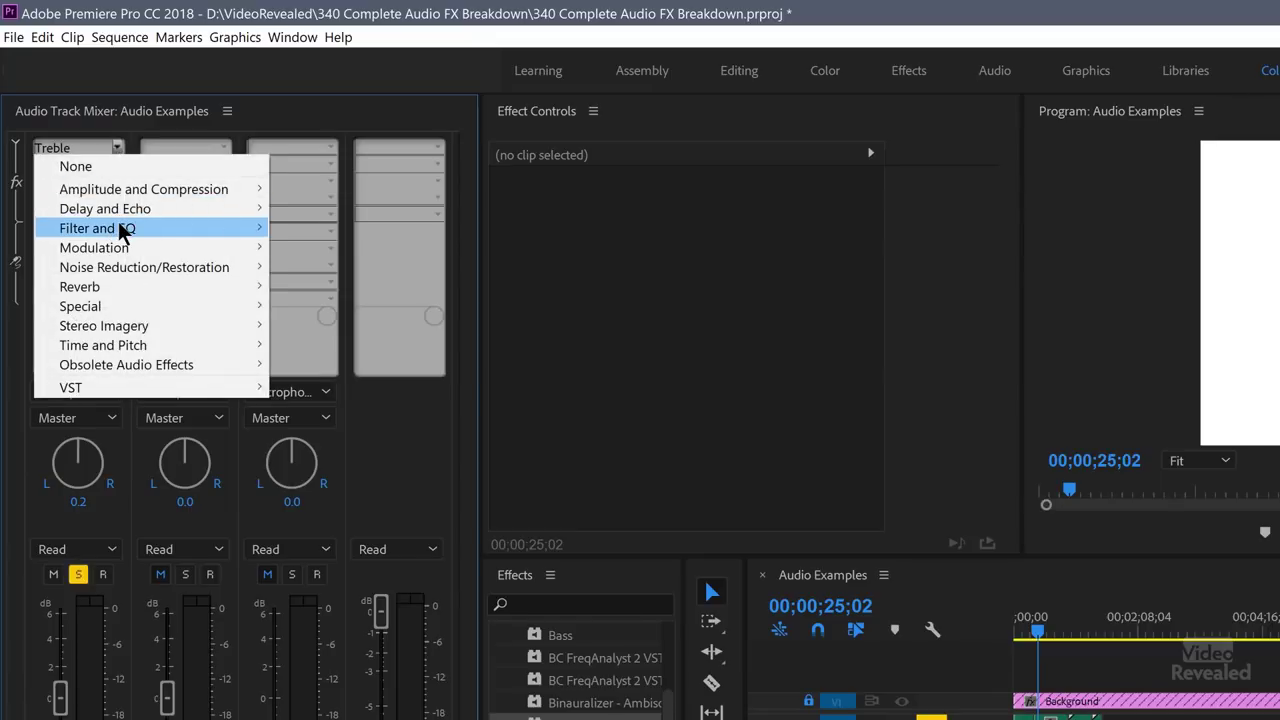
# Leave slot 1 unchanged and park the playhead at 00;02;25;19
pyautogui.moveTo(120, 230)
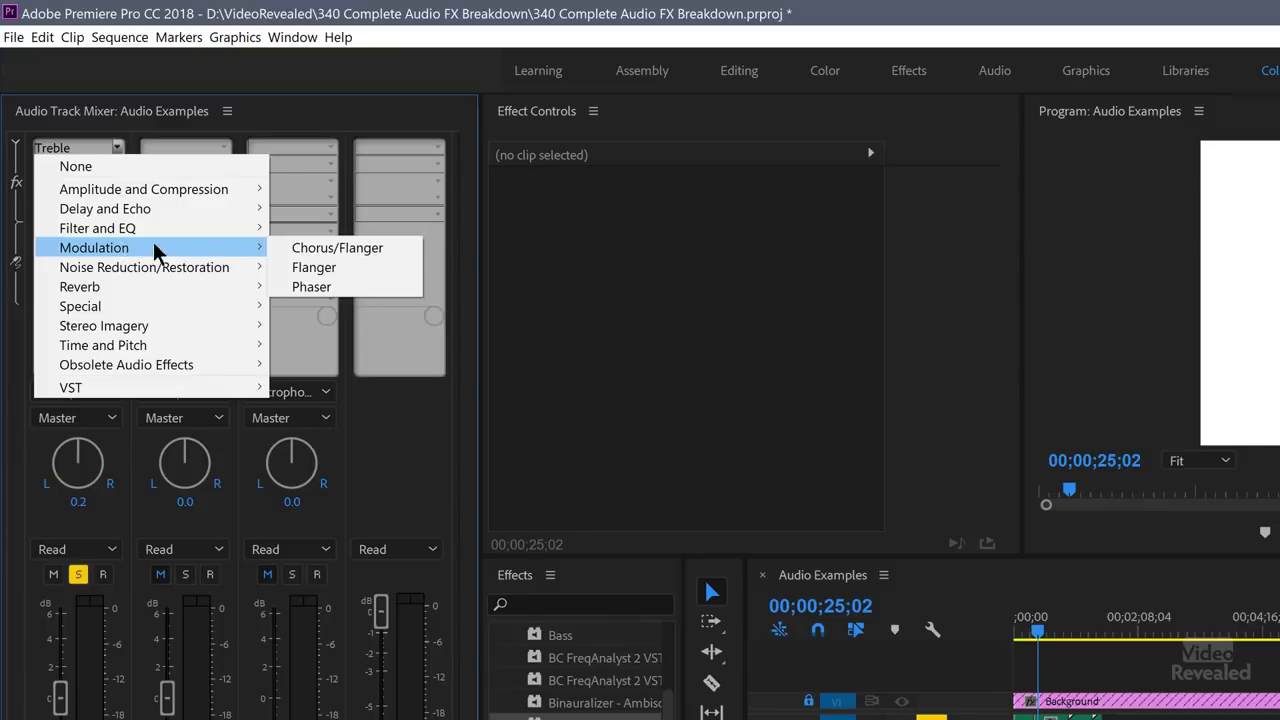
pyautogui.click(305, 135)
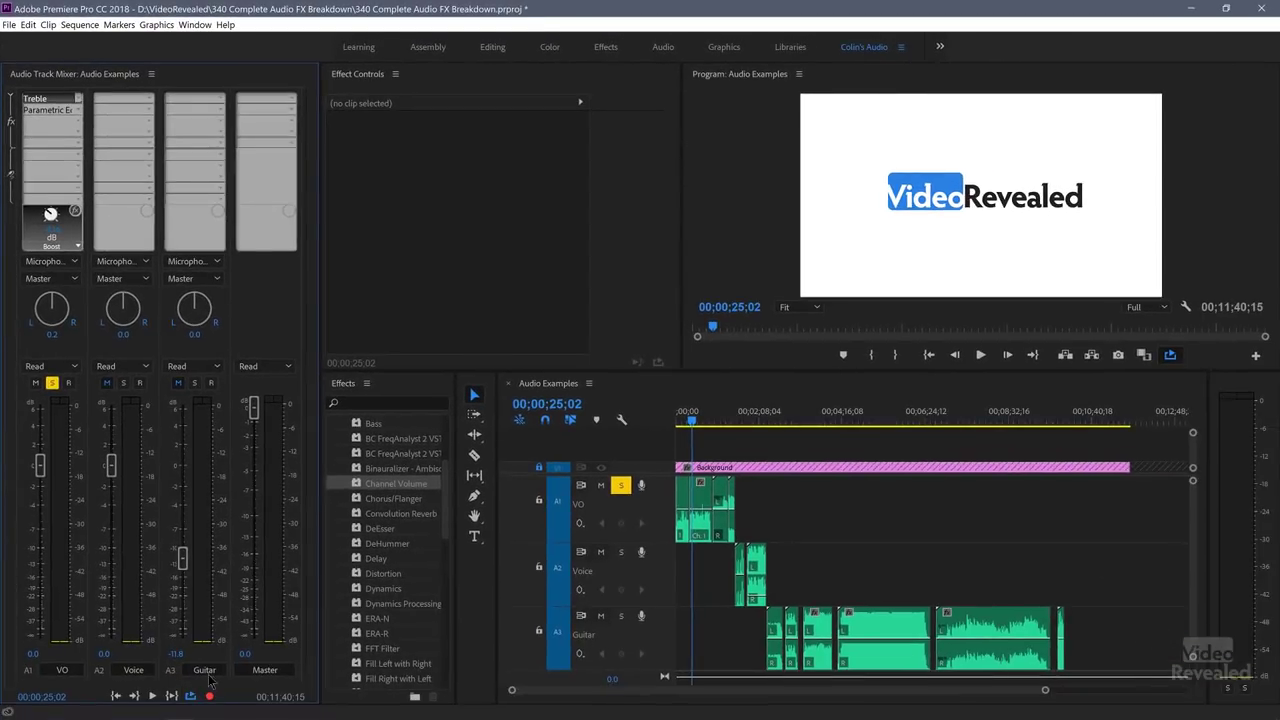
pyautogui.click(772, 421)
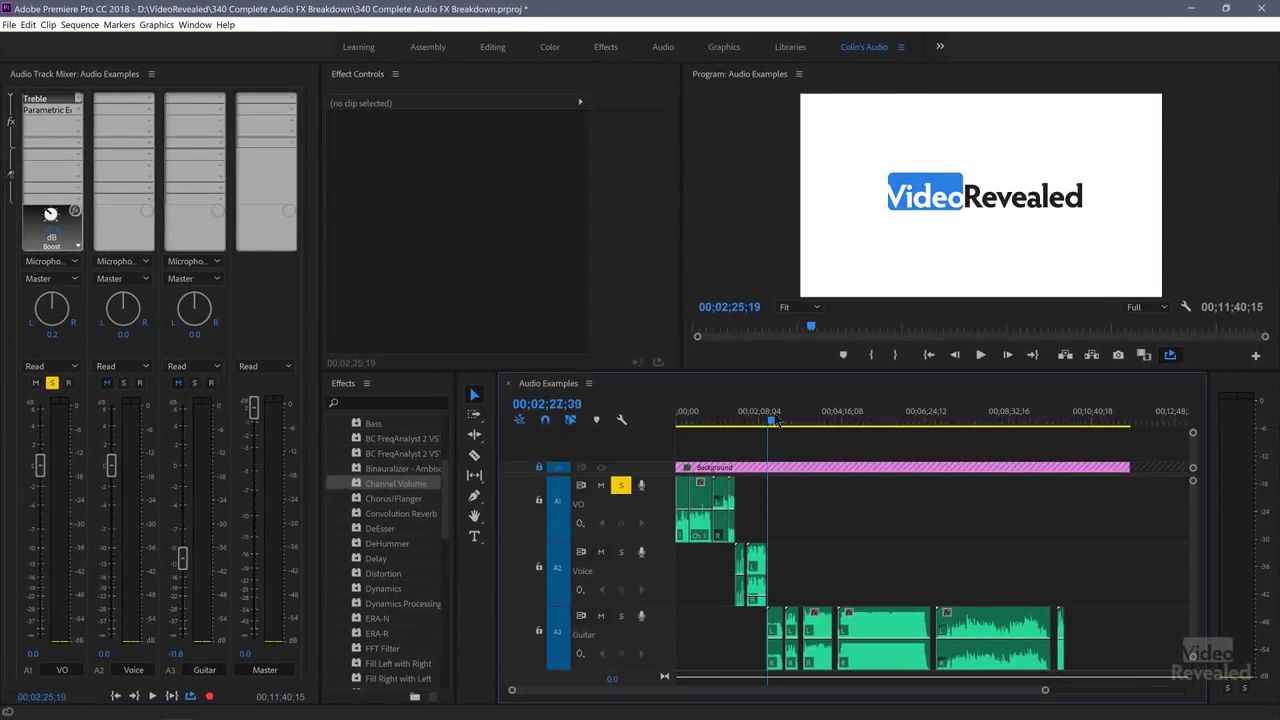
pyautogui.moveTo(775, 422); pyautogui.dragTo(772, 423)
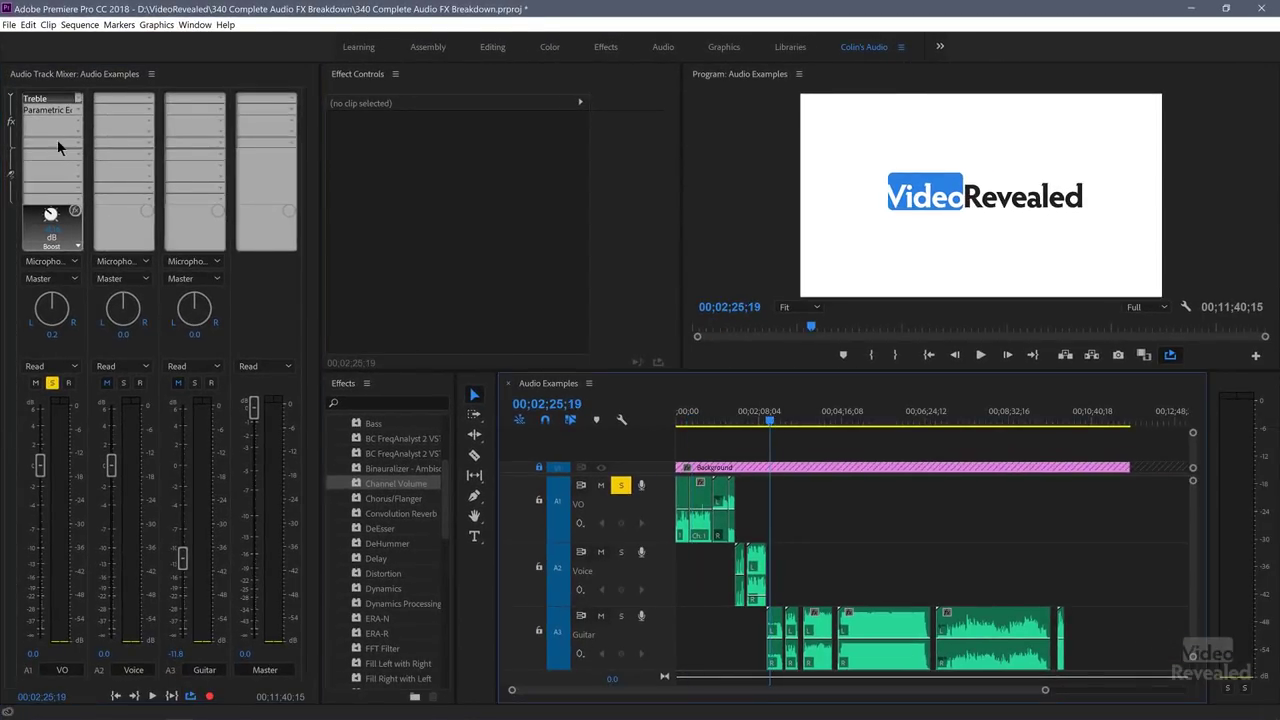
pyautogui.click(220, 100)
pyautogui.moveTo(241, 177)
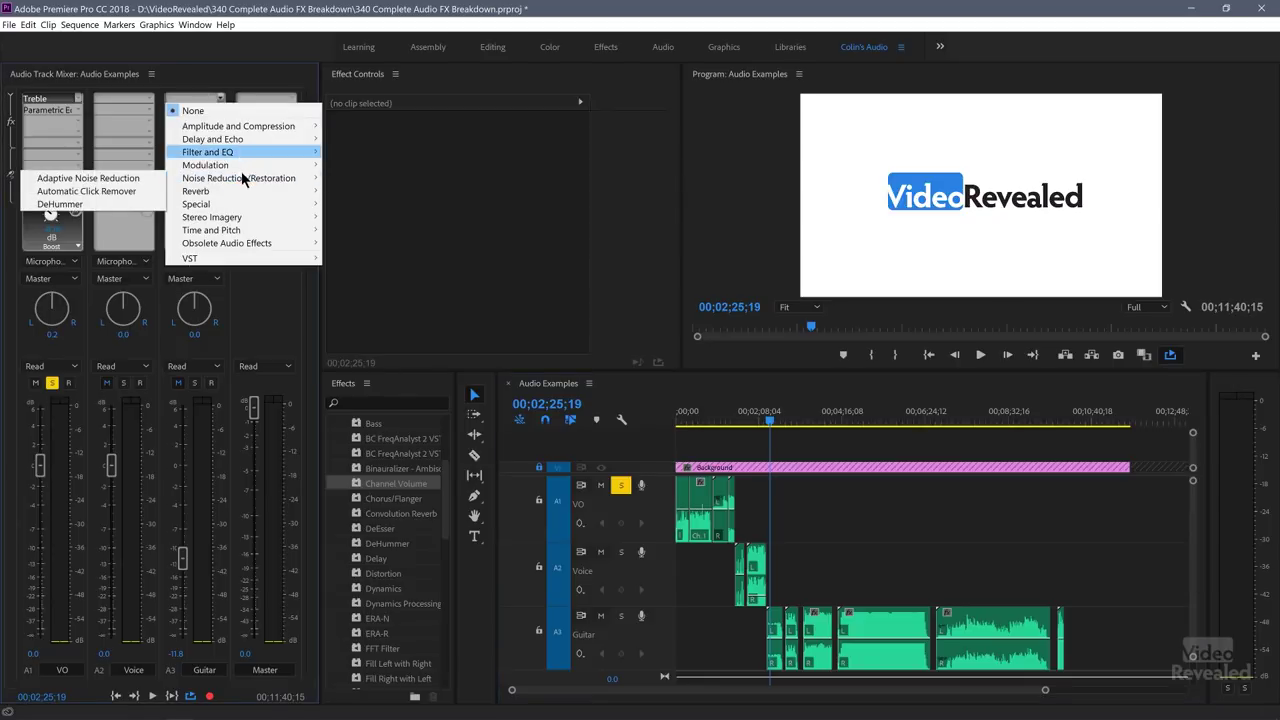
# Add Chorus/Flanger to the Guitar track, open its editor, solo Guitar and un-solo VO
pyautogui.click(130, 164)
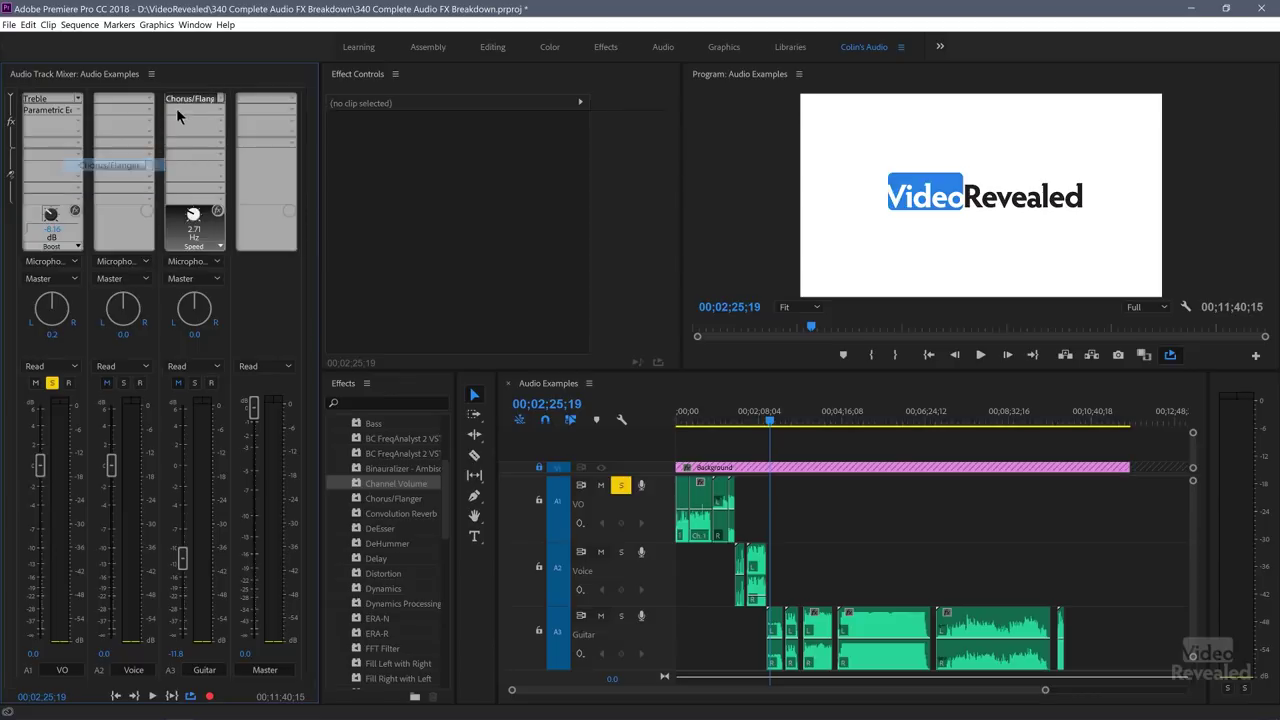
pyautogui.doubleClick(199, 96)
pyautogui.moveTo(641, 325); pyautogui.dragTo(531, 82)
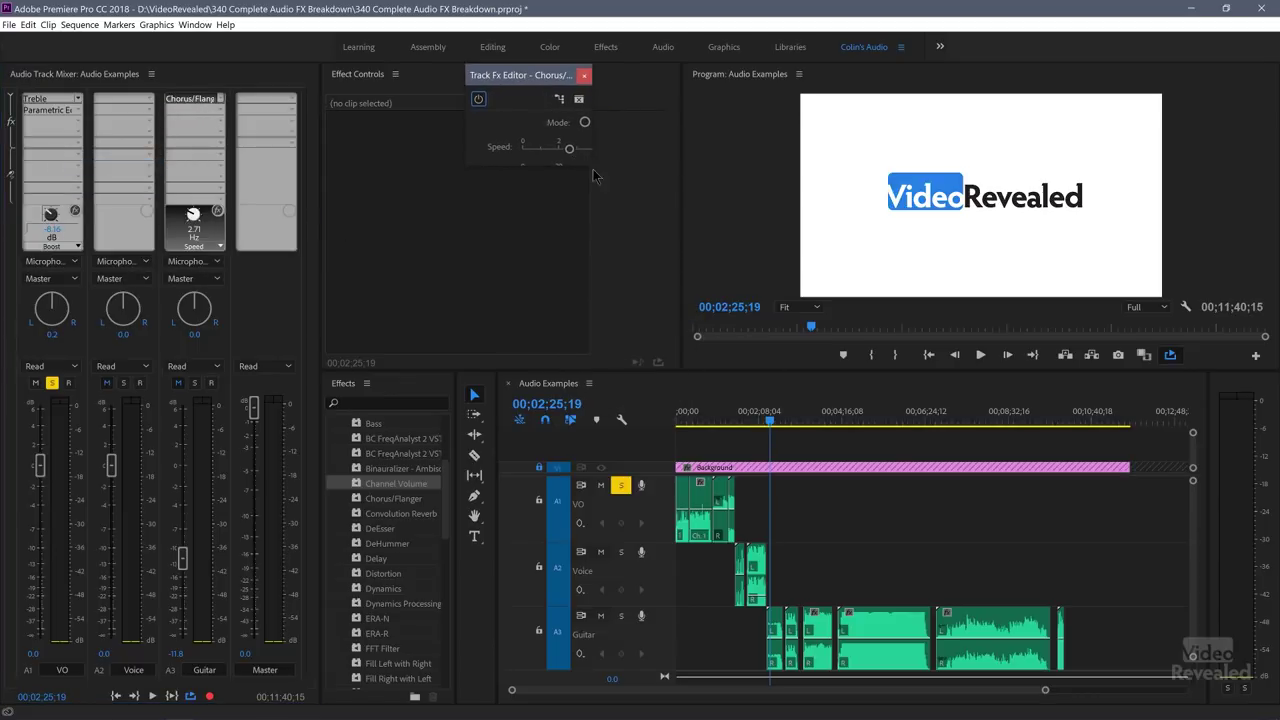
pyautogui.press('space')
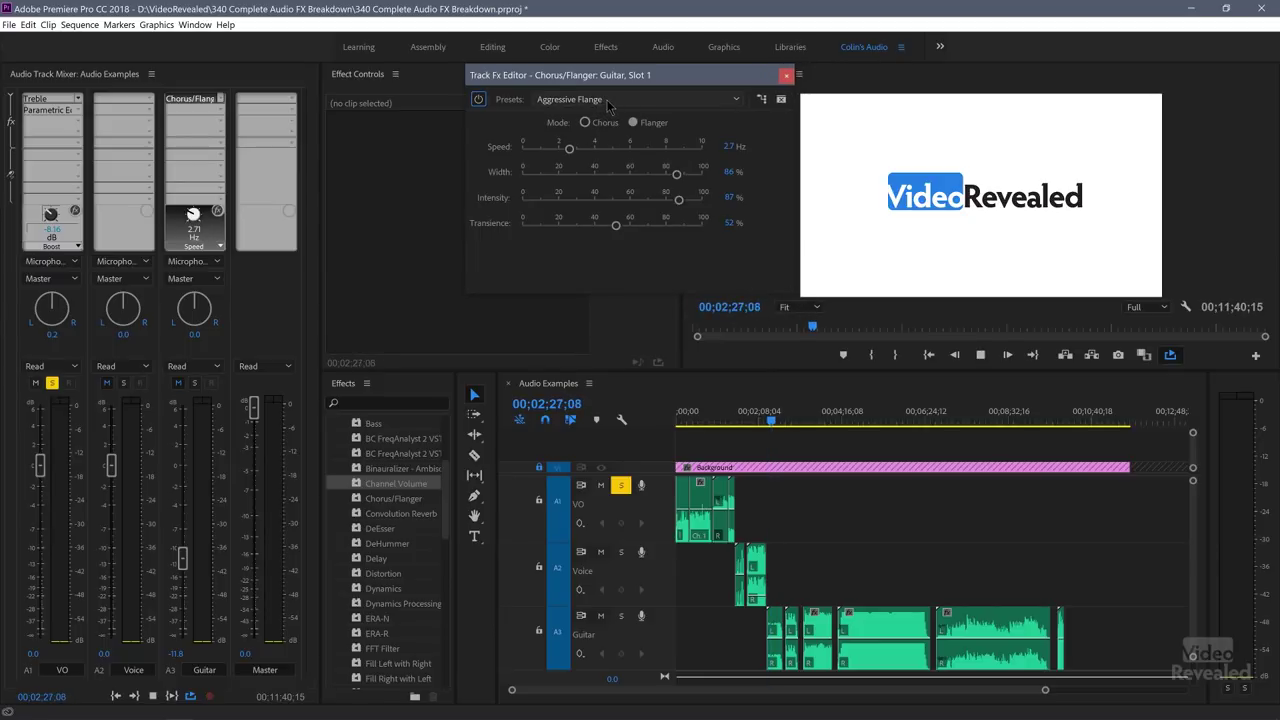
pyautogui.click(621, 615)
pyautogui.press('space')
pyautogui.press('space')
pyautogui.click(621, 485)
pyautogui.press('space')
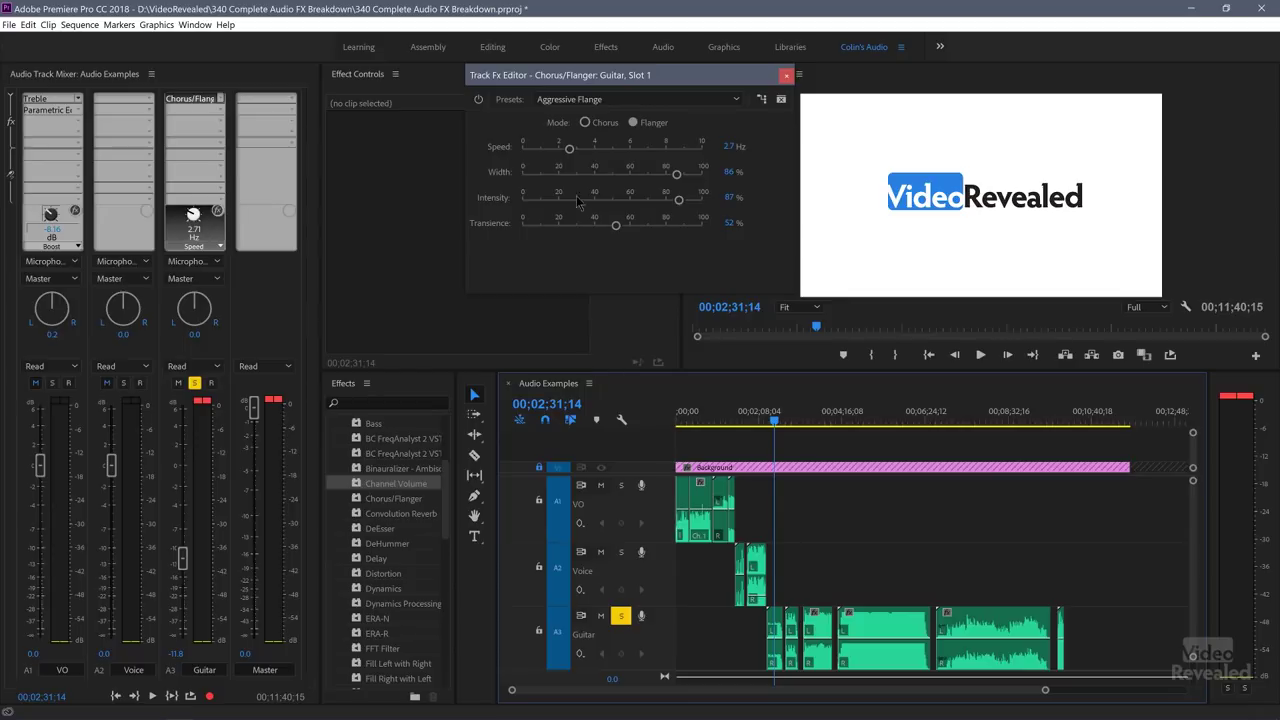
pyautogui.click(205, 401)
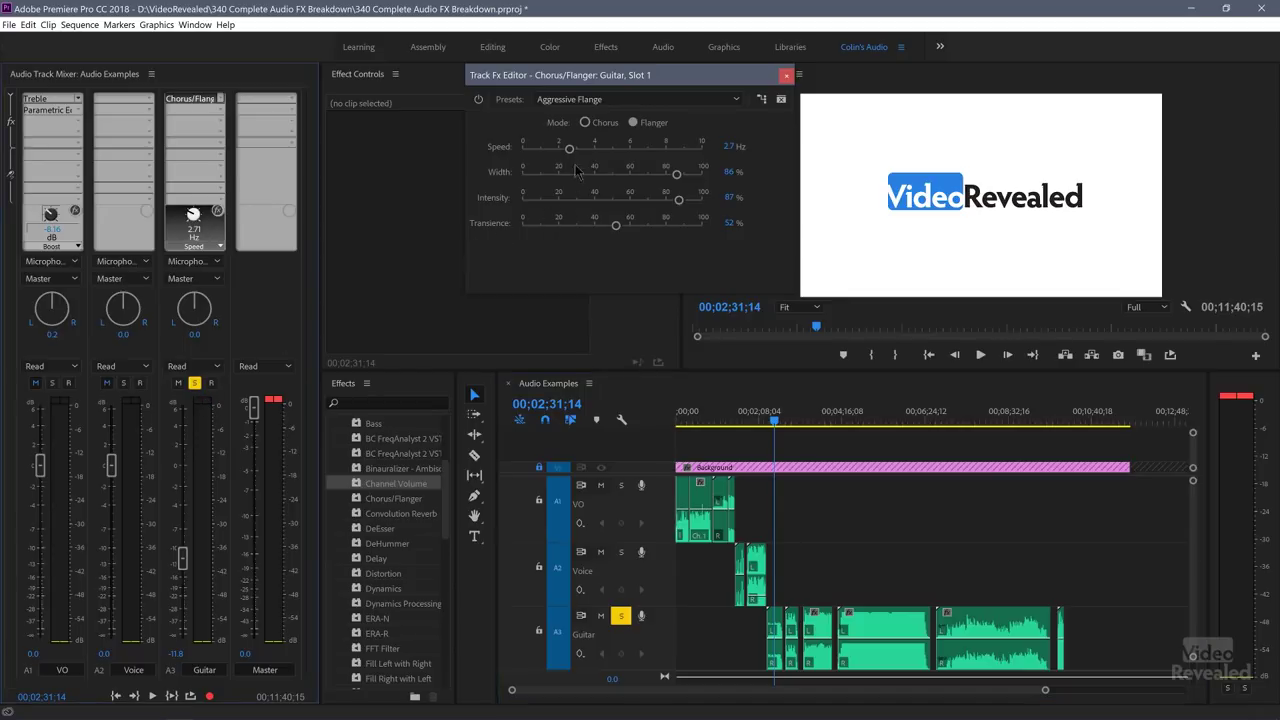
# Try Smooth Chorus then Mild Tension, switch to Flange mode, and close the editor
pyautogui.click(584, 101)
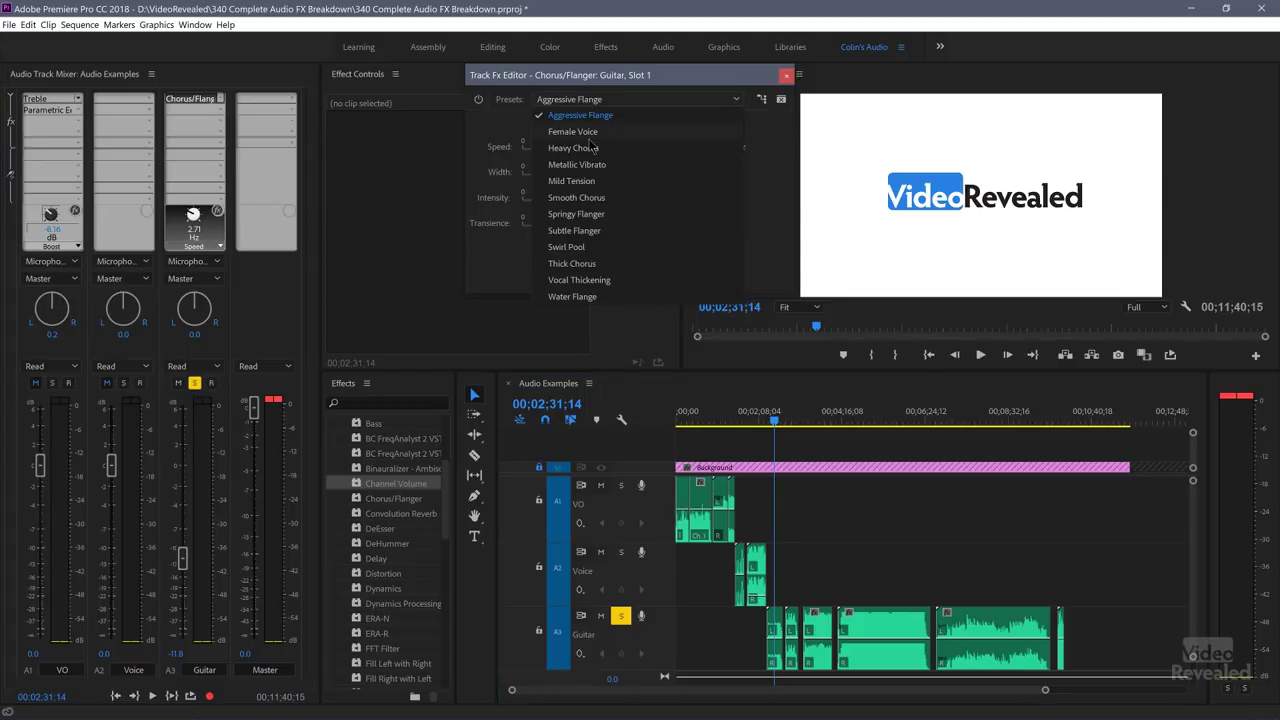
pyautogui.click(606, 198)
pyautogui.press('Up')
pyautogui.press('space')
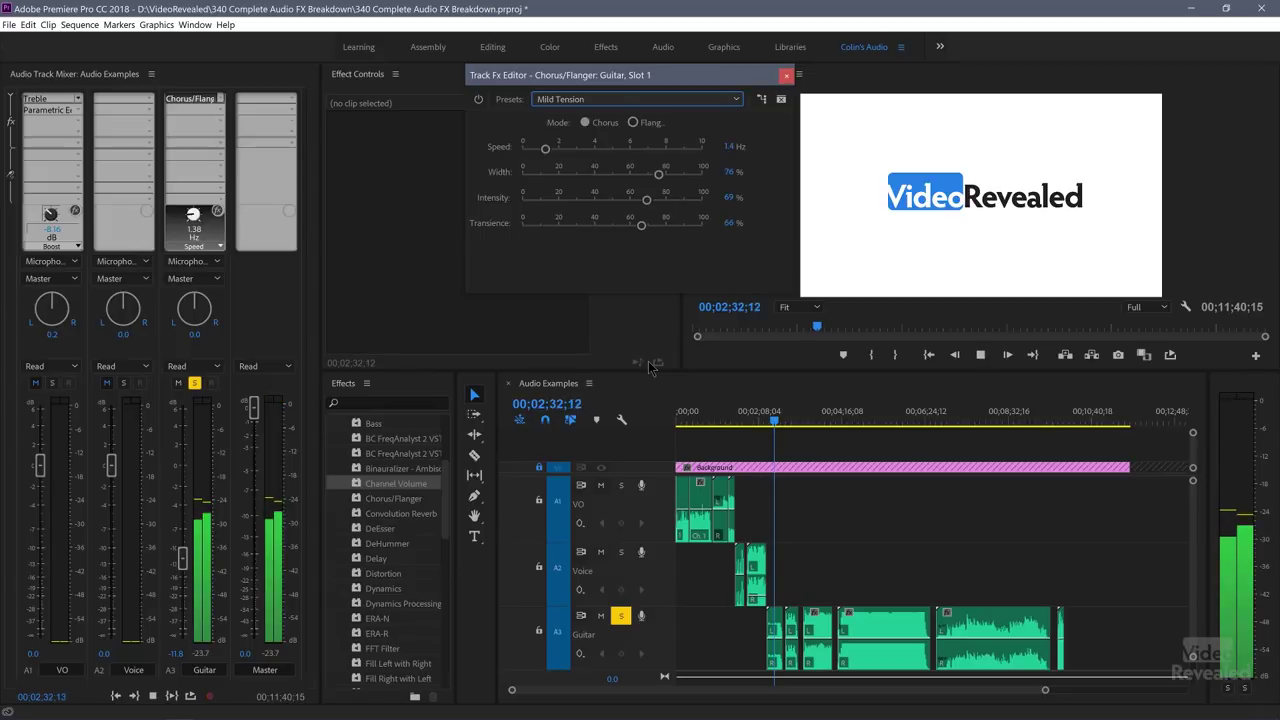
pyautogui.click(648, 127)
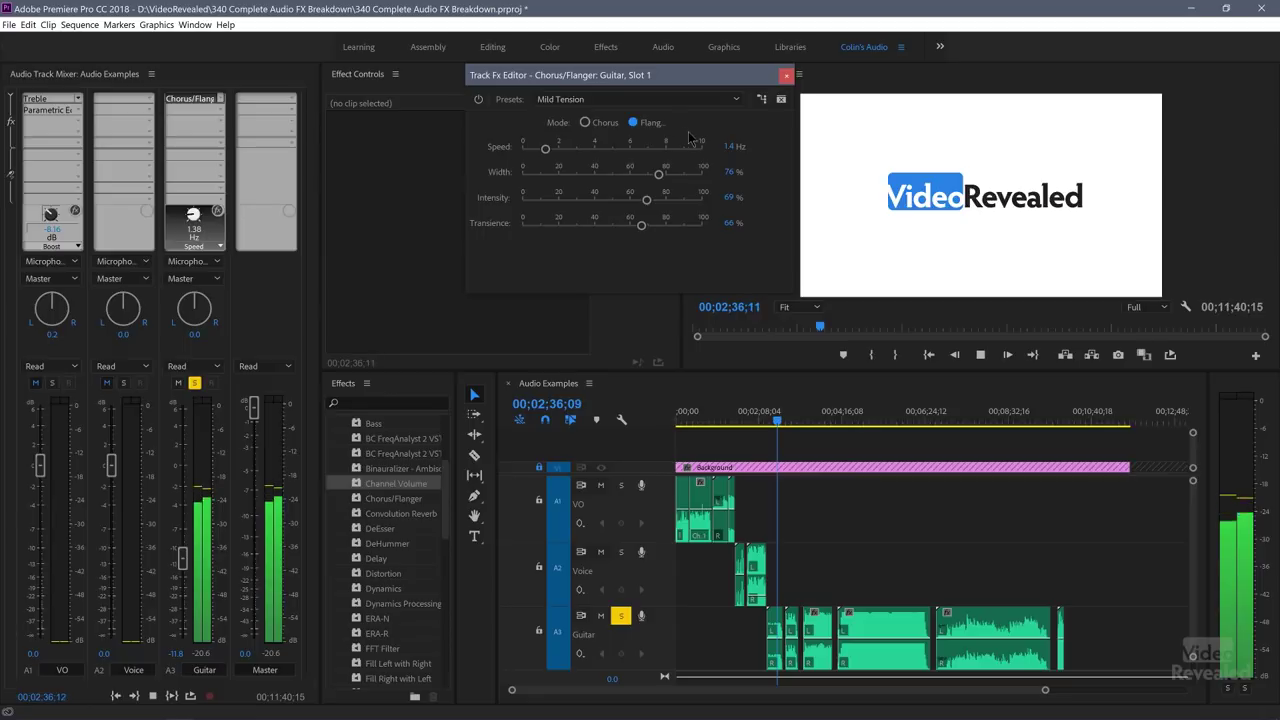
pyautogui.click(371, 107)
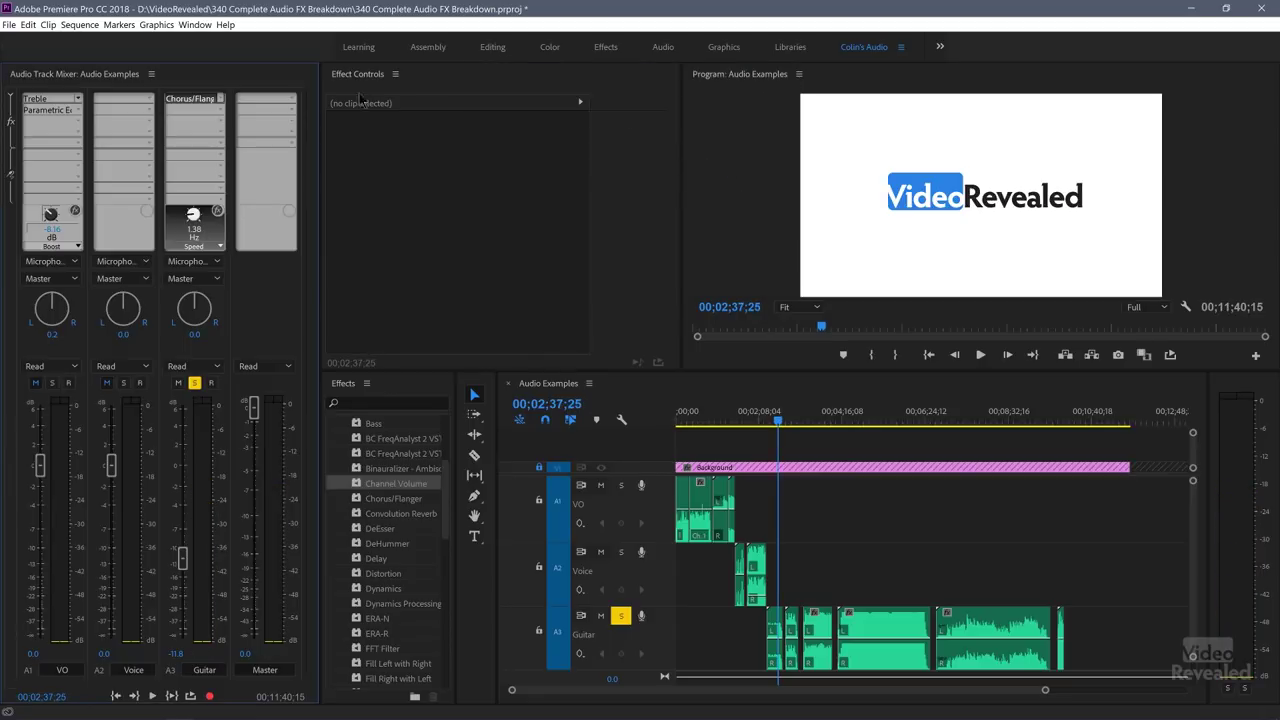
# Replace Chorus/Flanger on the Guitar track with Flanger and open its enlarged editor
pyautogui.click(219, 101)
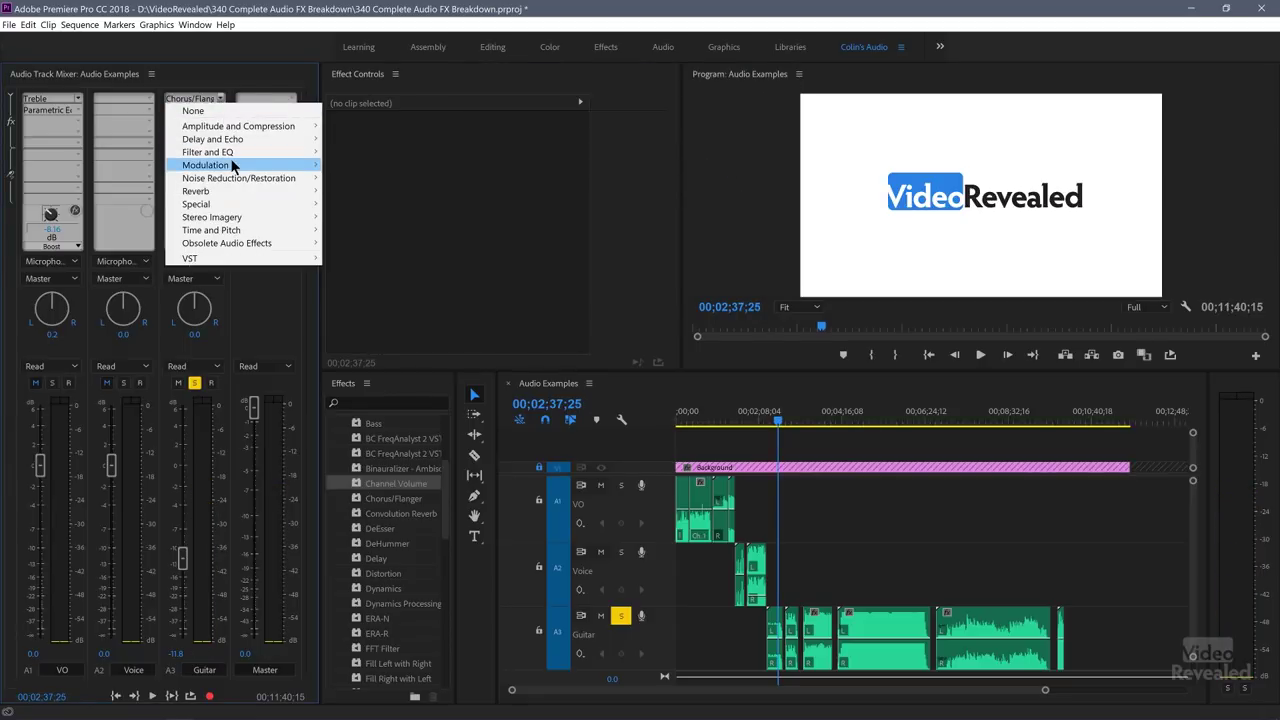
pyautogui.moveTo(226, 166)
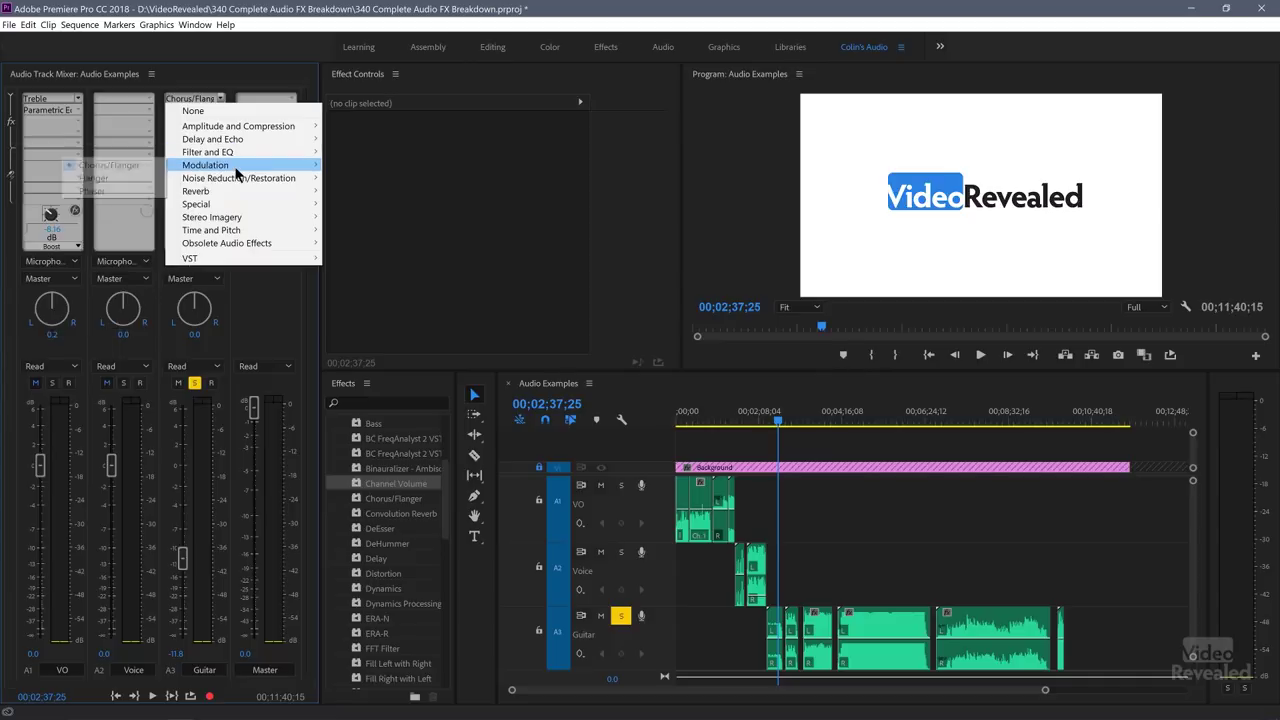
pyautogui.click(93, 178)
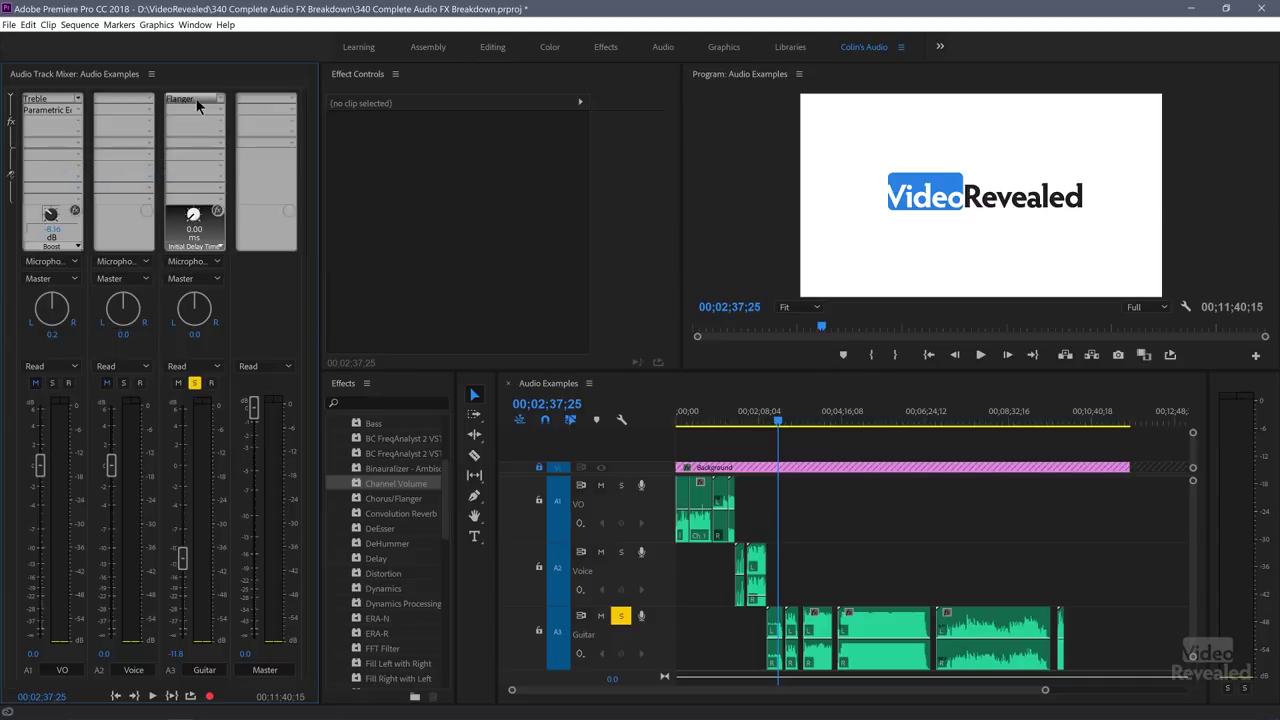
pyautogui.doubleClick(210, 102)
pyautogui.moveTo(632, 290); pyautogui.dragTo(484, 78)
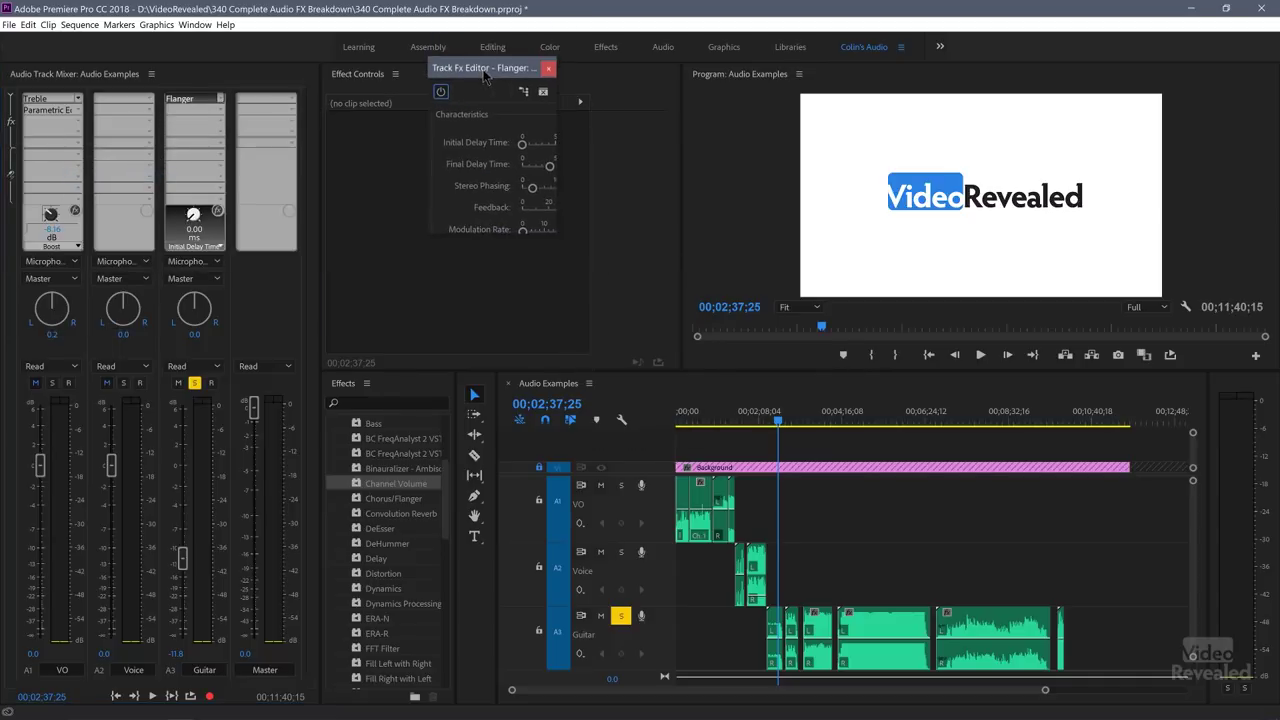
pyautogui.moveTo(662, 292); pyautogui.dragTo(762, 415)
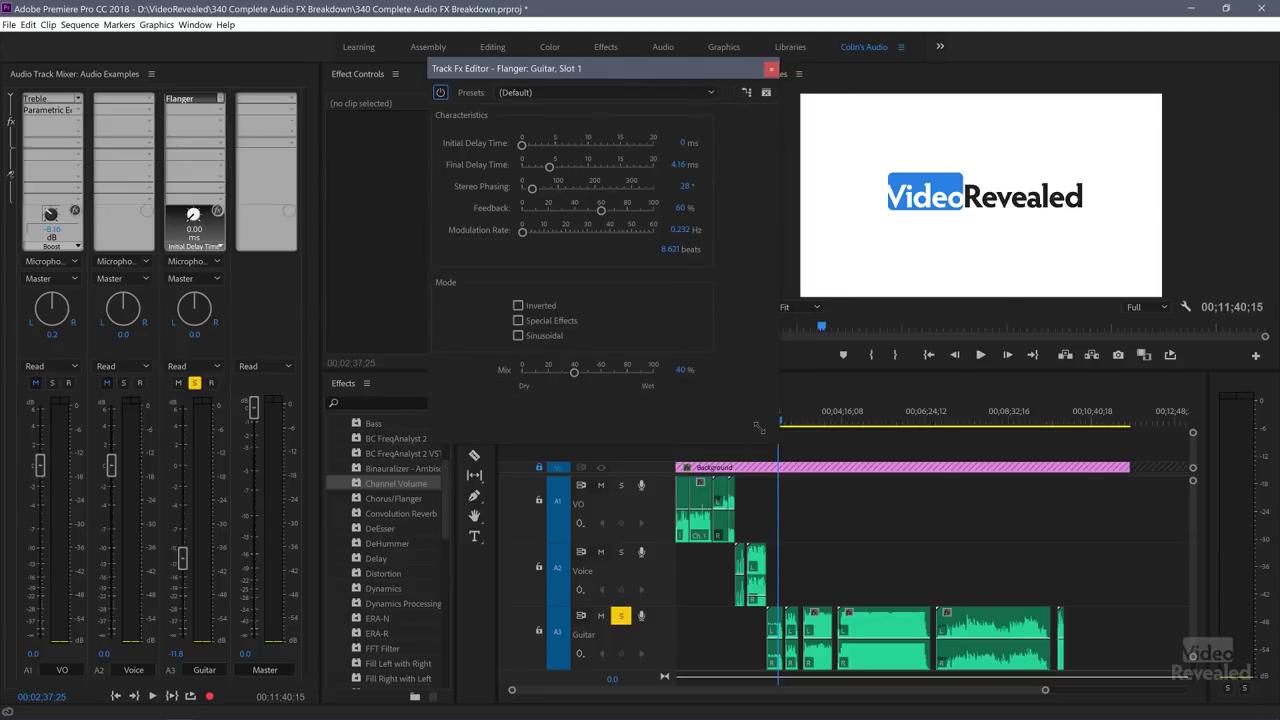
# Audition Hell's Chorus and Light Flange, settle on Tonal Sadness, and close the editor
pyautogui.click(555, 100)
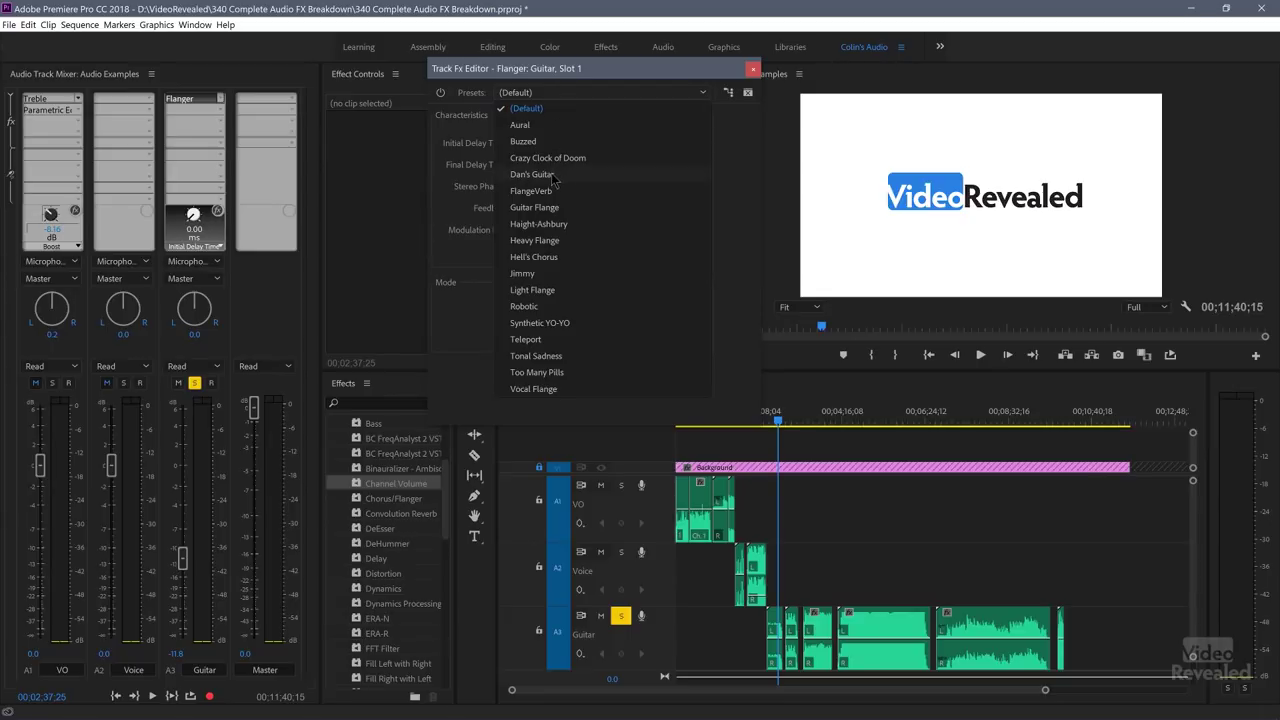
pyautogui.click(534, 257)
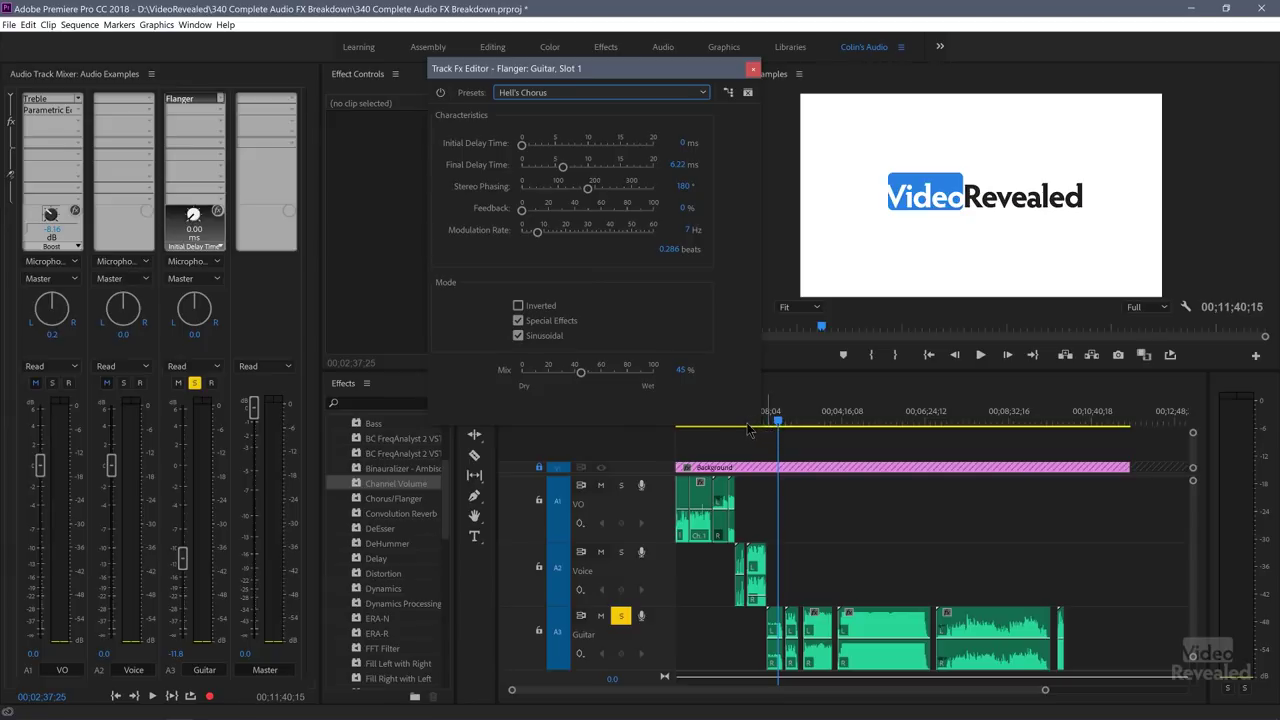
pyautogui.scroll(5, 776, 424)
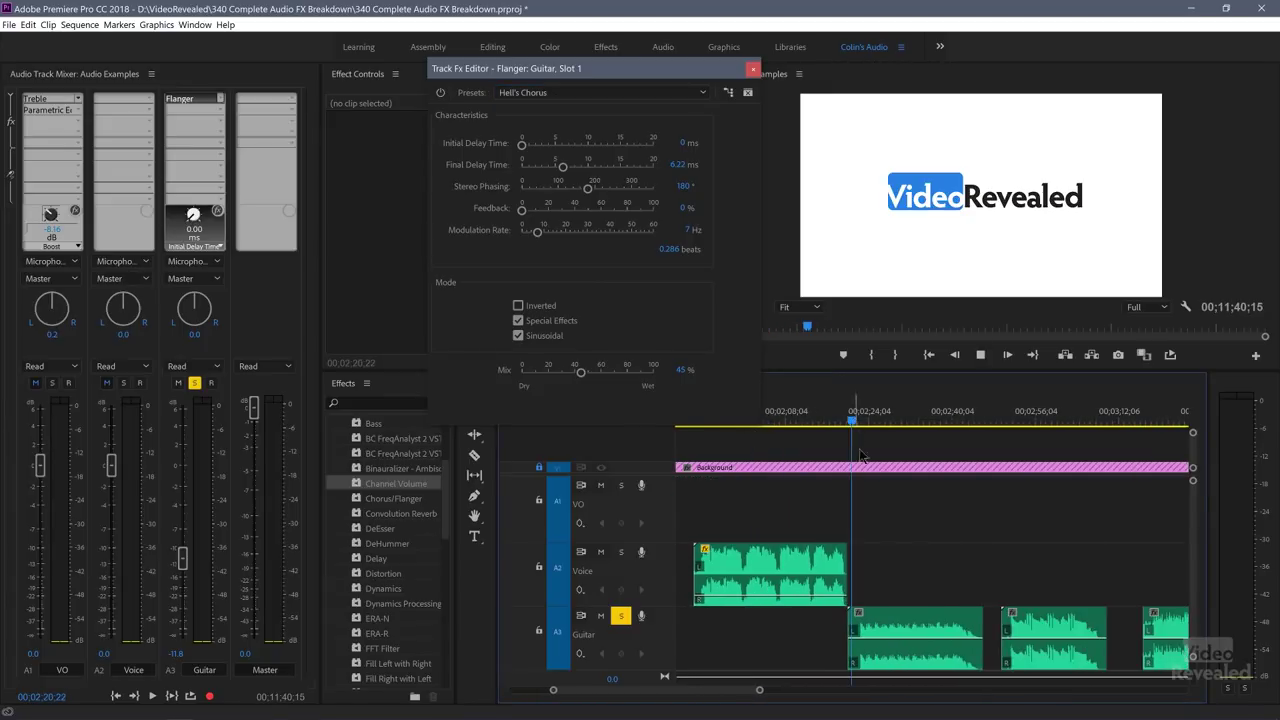
pyautogui.press('space')
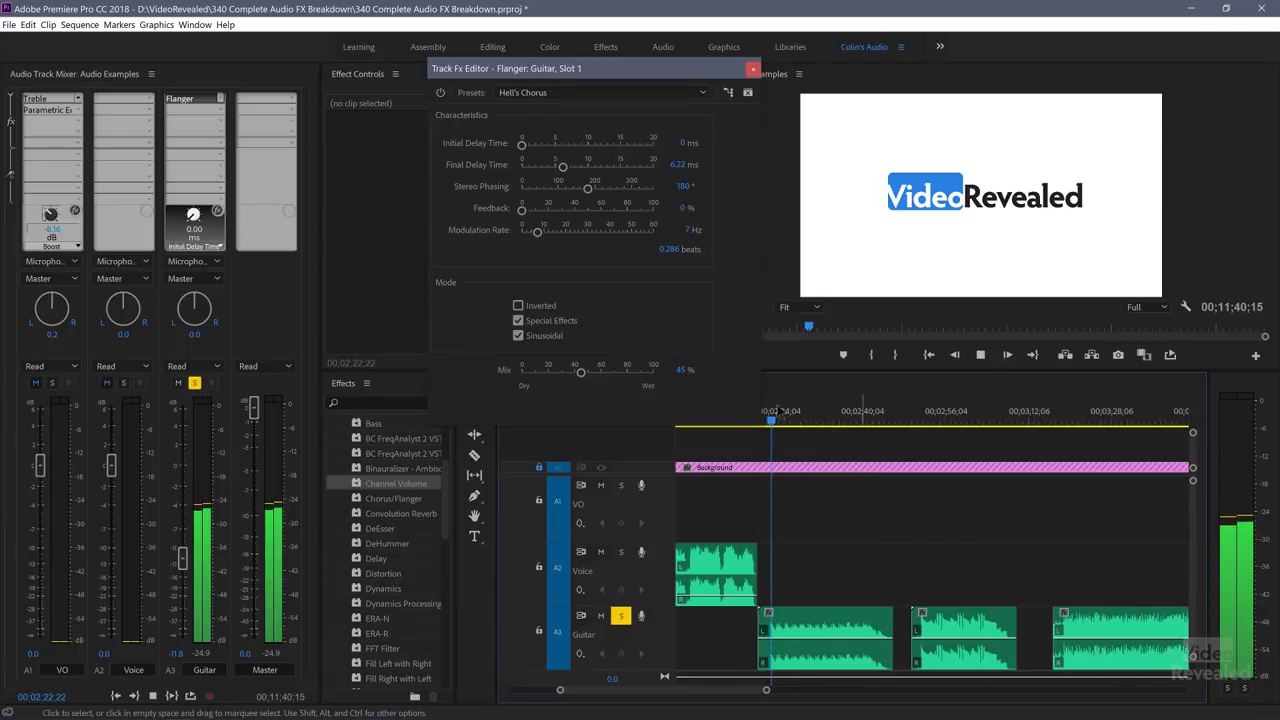
pyautogui.click(581, 96)
pyautogui.click(572, 290)
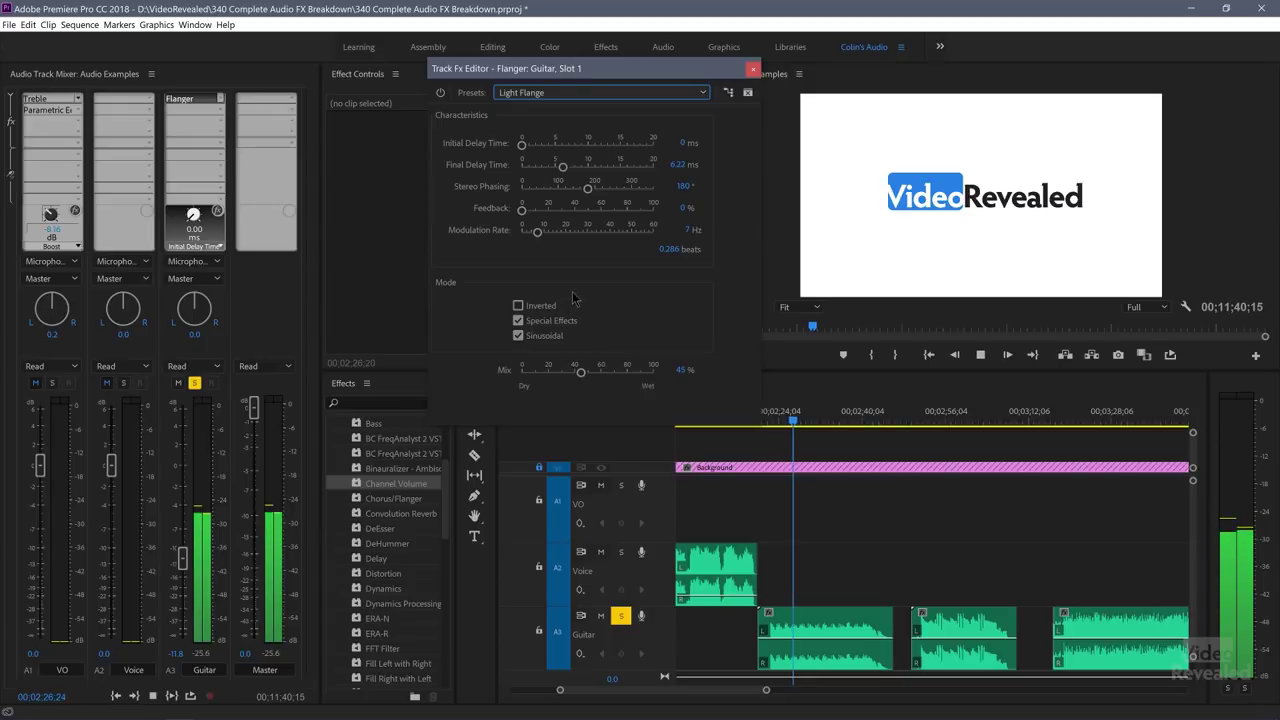
pyautogui.click(580, 93)
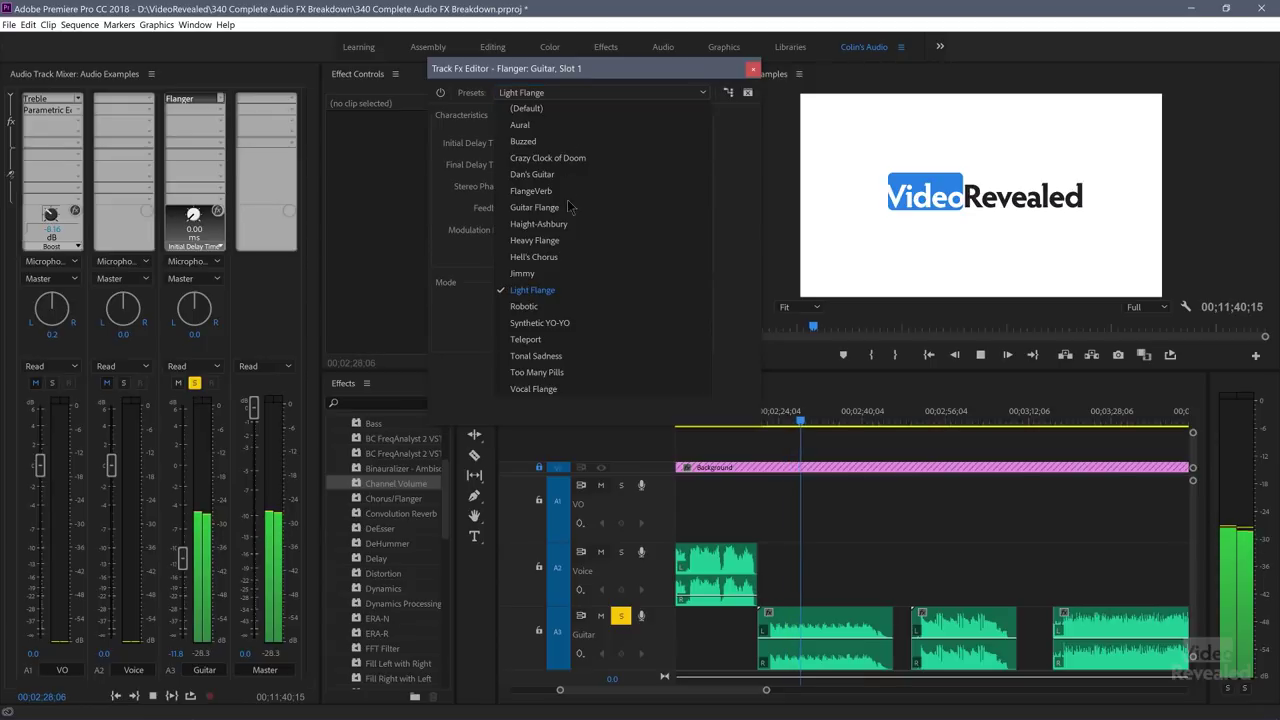
pyautogui.click(546, 356)
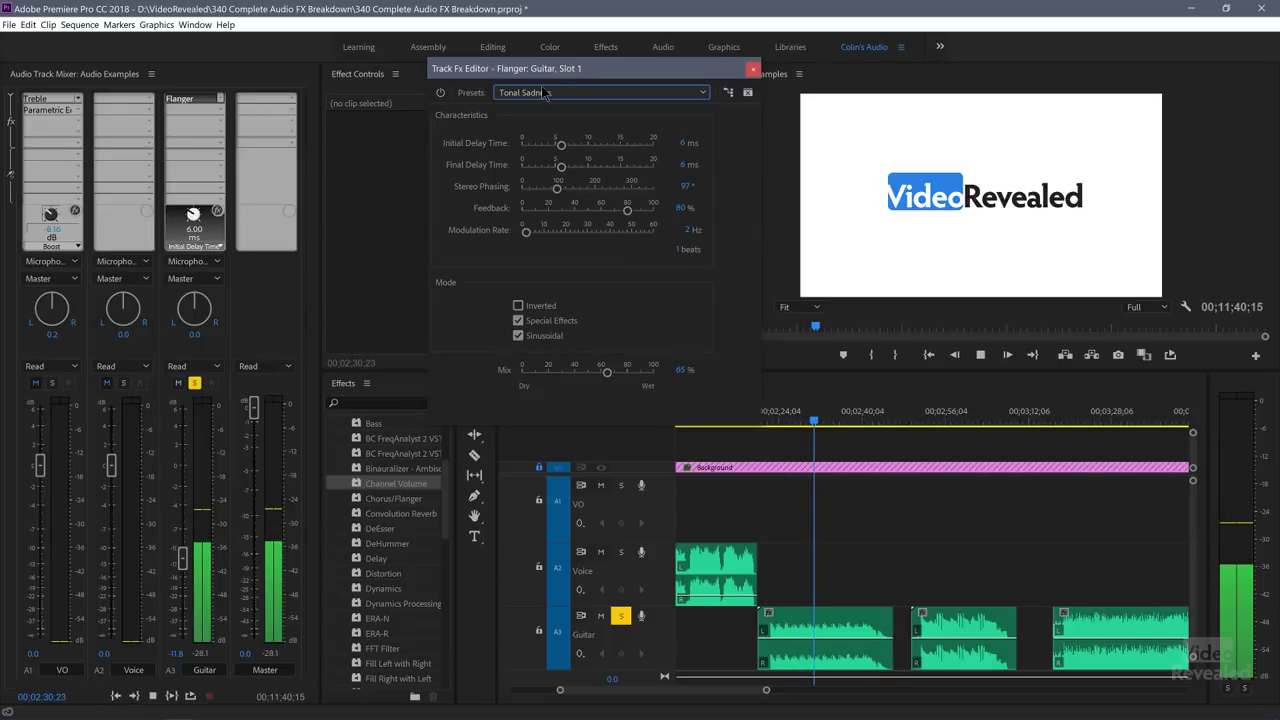
pyautogui.click(752, 68)
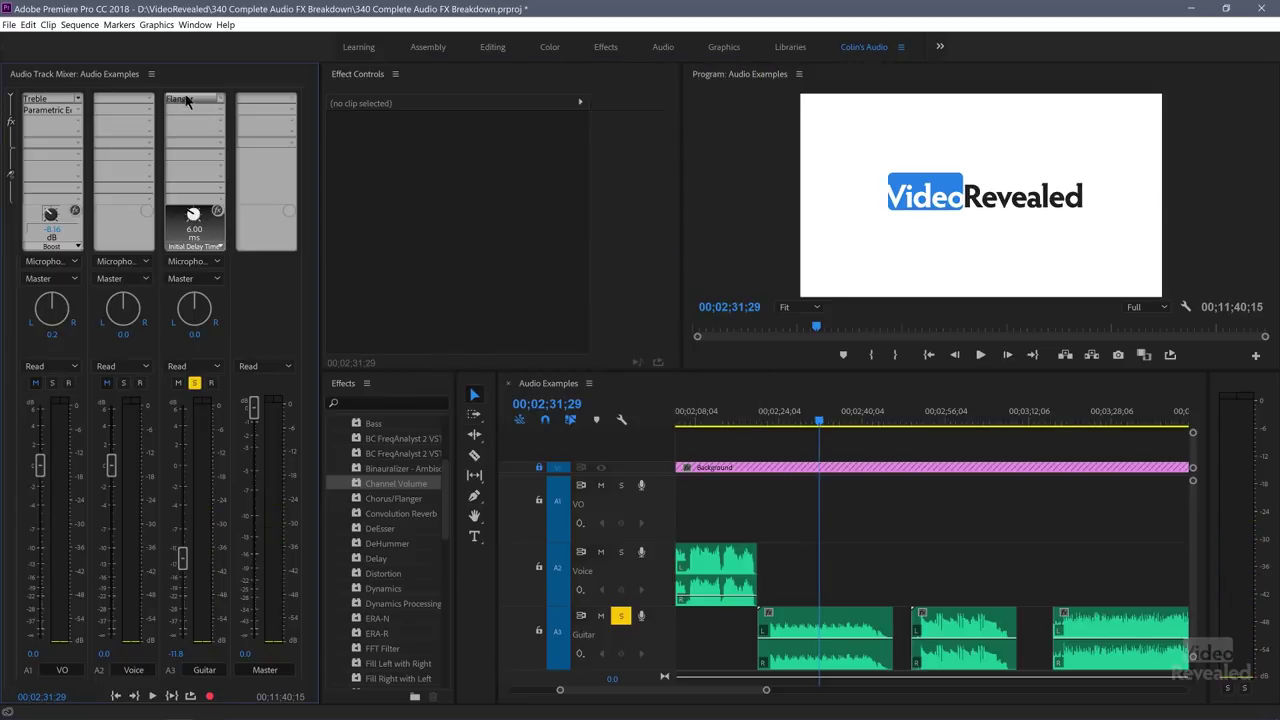
# Replace the Guitar track's Flanger with Phaser and open its enlarged editor
pyautogui.click(220, 100)
pyautogui.moveTo(200, 165)
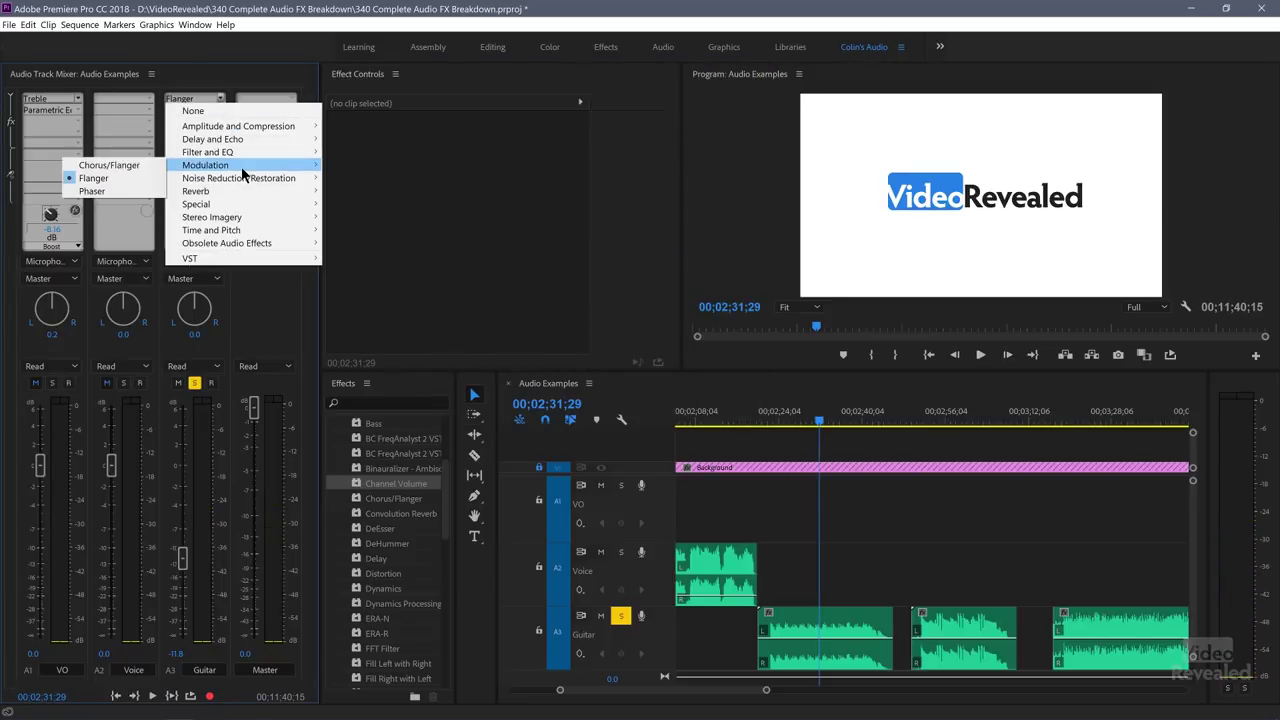
pyautogui.click(136, 191)
pyautogui.doubleClick(196, 99)
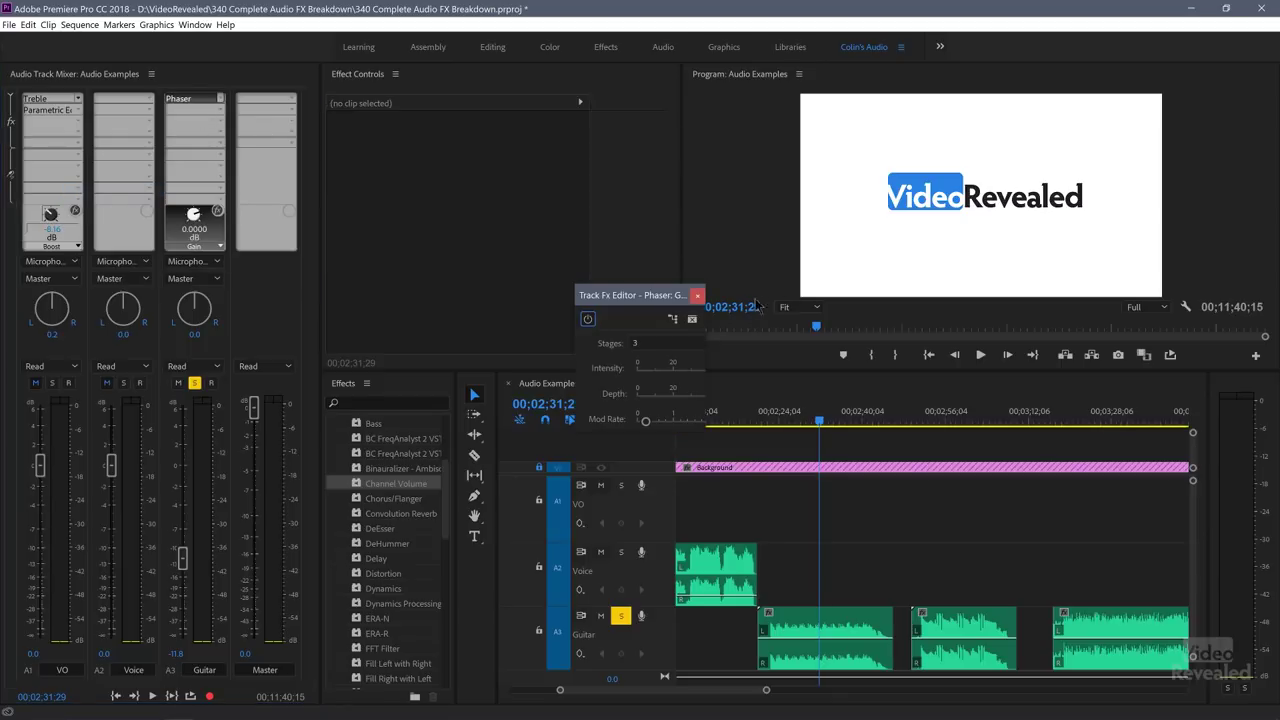
pyautogui.moveTo(648, 297); pyautogui.dragTo(509, 94)
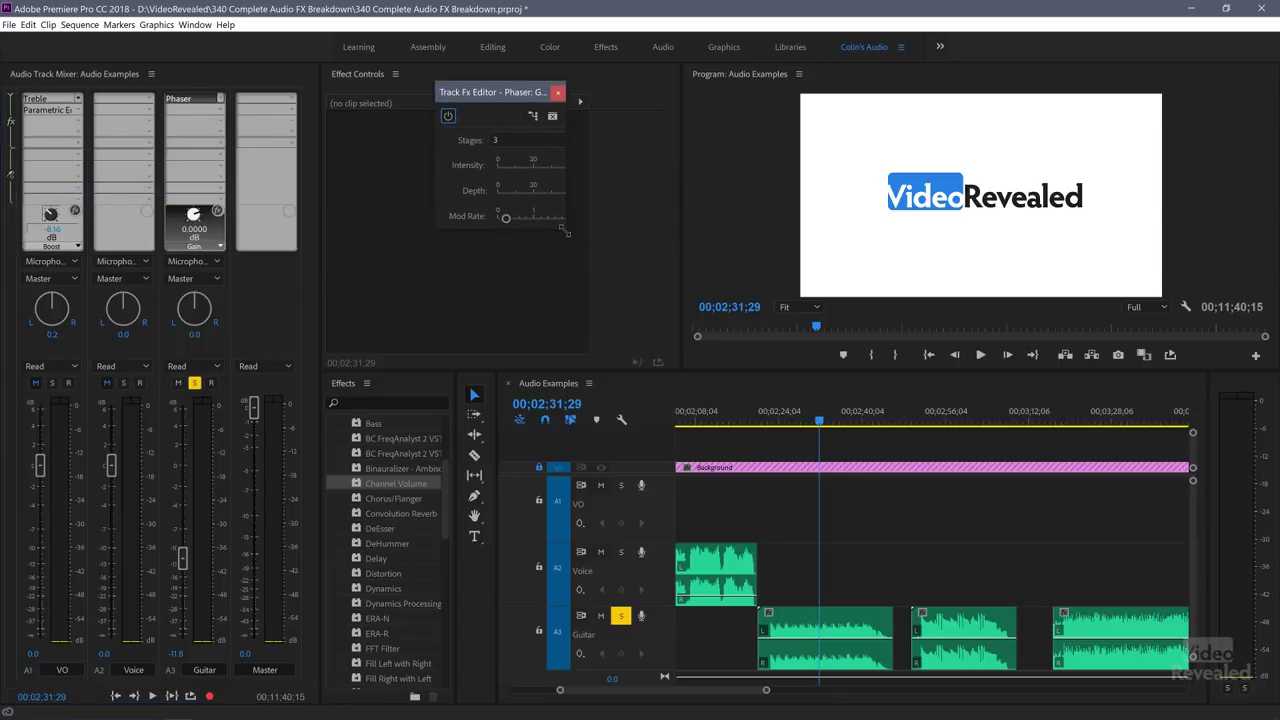
pyautogui.moveTo(762, 346); pyautogui.dragTo(805, 368)
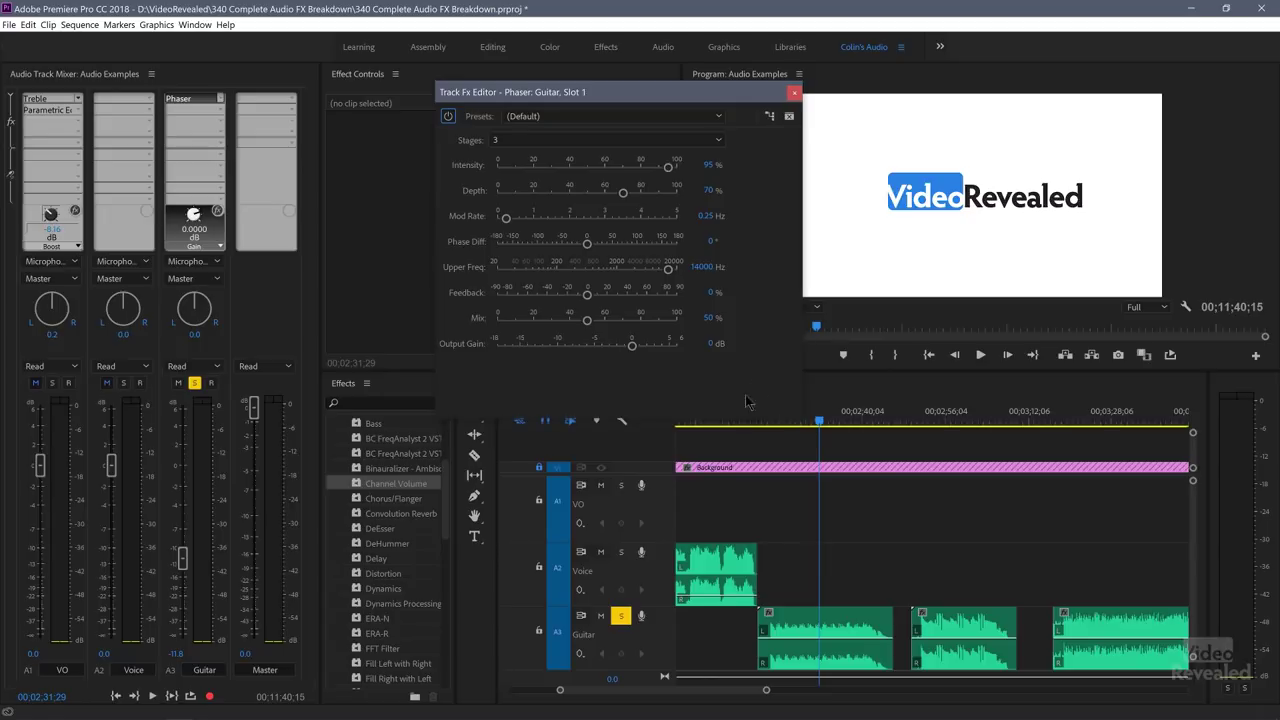
# Preview the Phaser, apply the Lo-Fi Phasing preset, and close the editor
pyautogui.press('space')
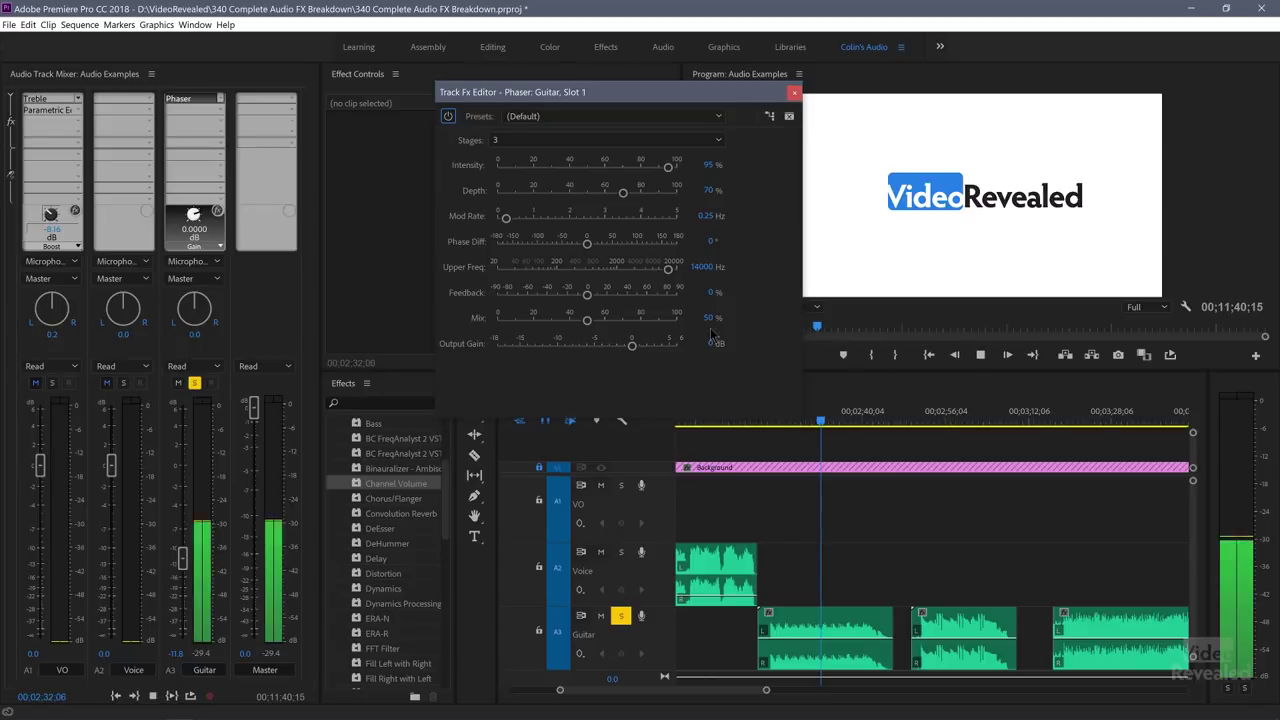
pyautogui.click(580, 116)
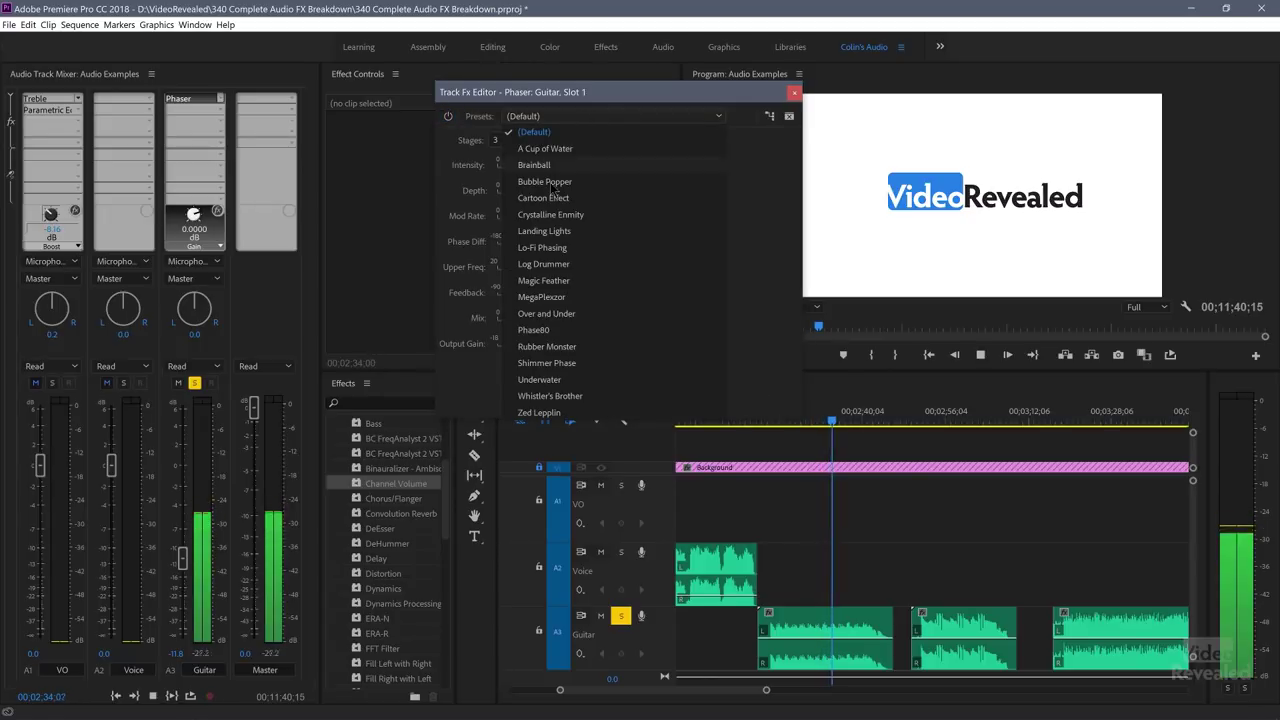
pyautogui.click(542, 247)
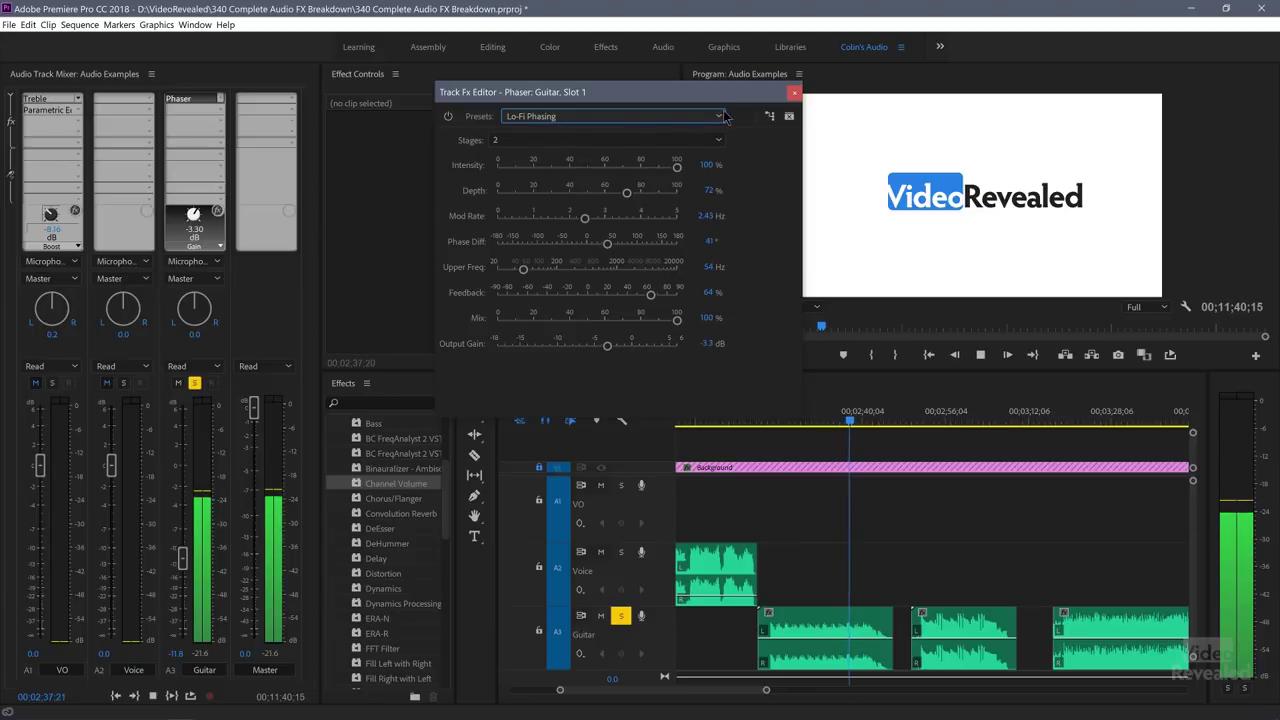
pyautogui.click(794, 93)
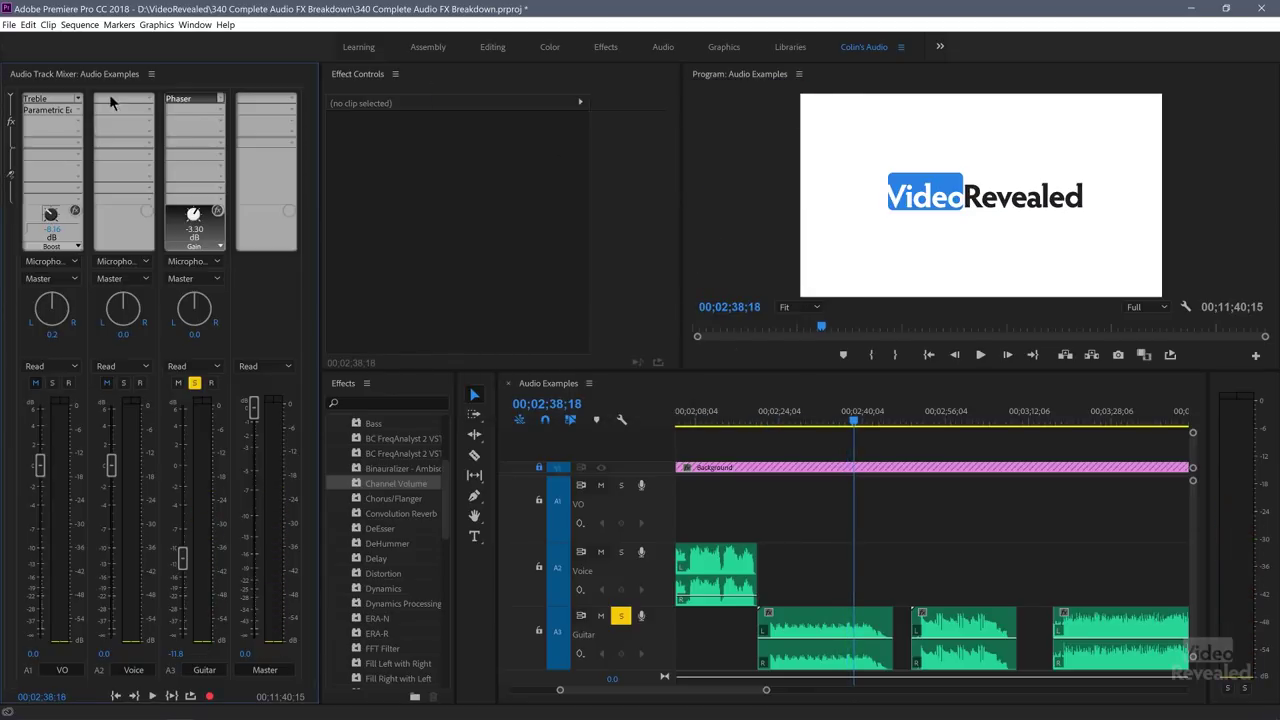
# Remove the Phaser from the Guitar track's first slot
pyautogui.click(213, 99)
pyautogui.click(208, 112)
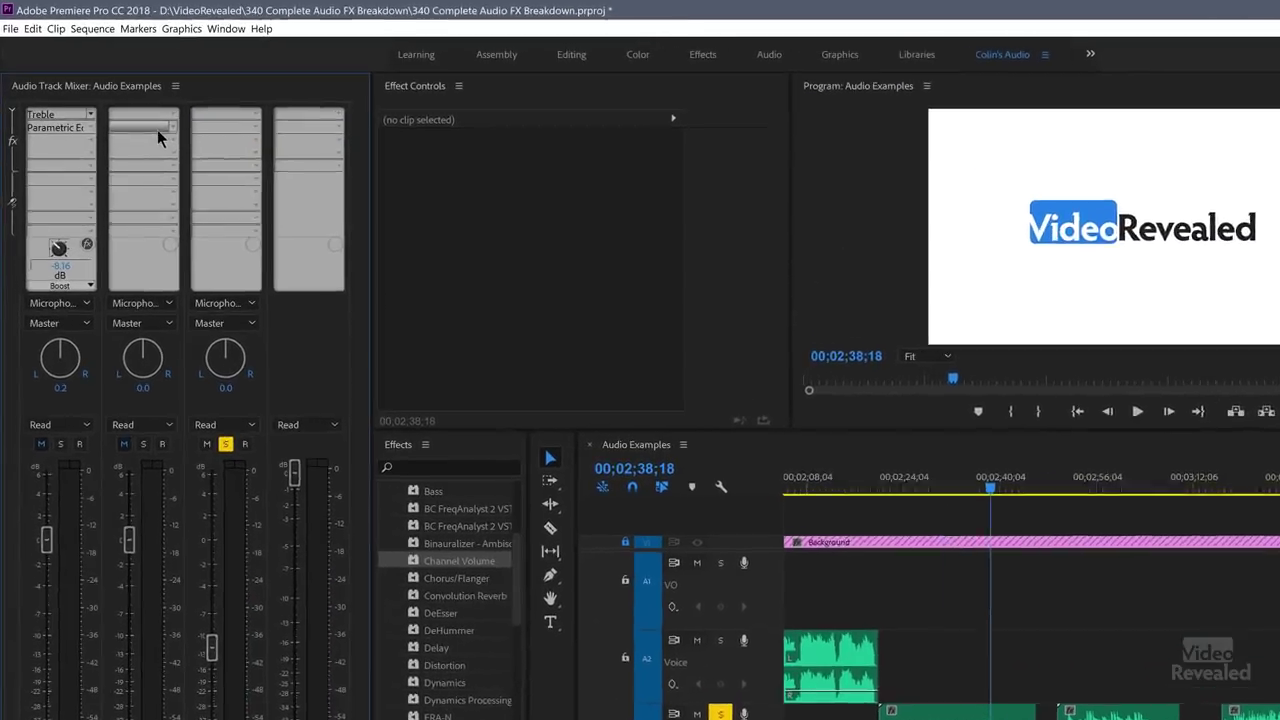
pyautogui.click(171, 114)
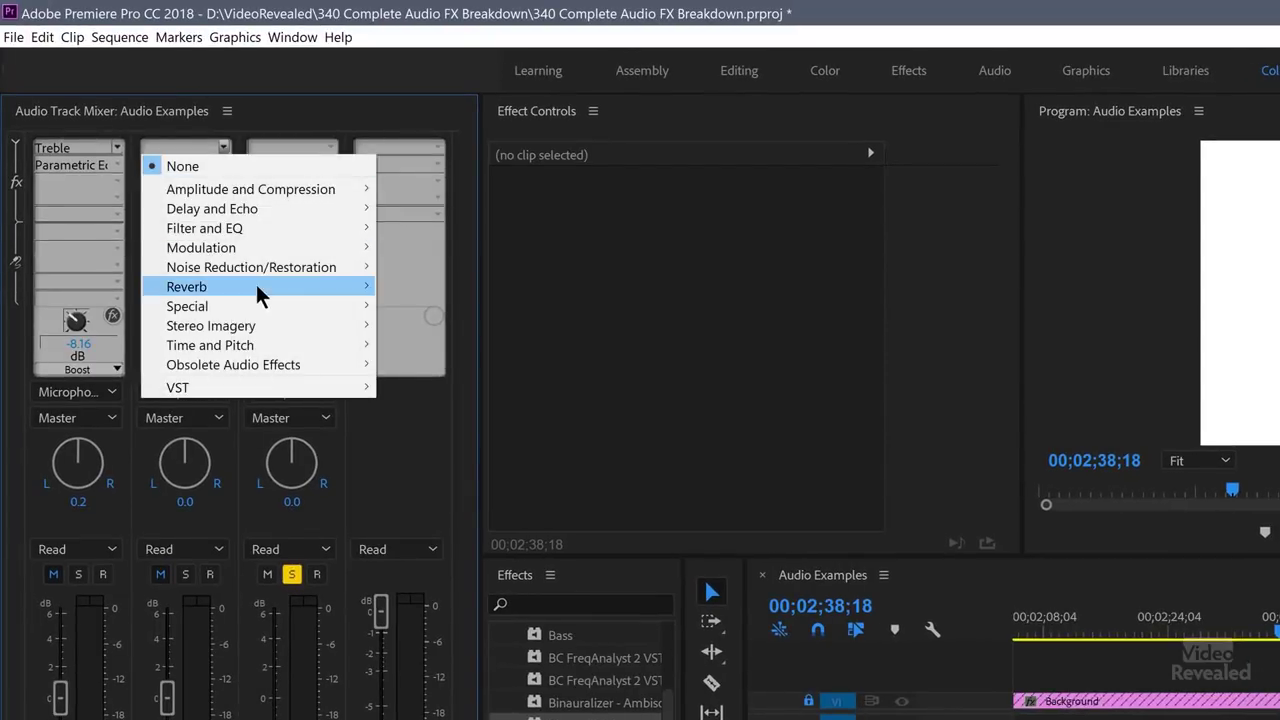
pyautogui.moveTo(247, 270)
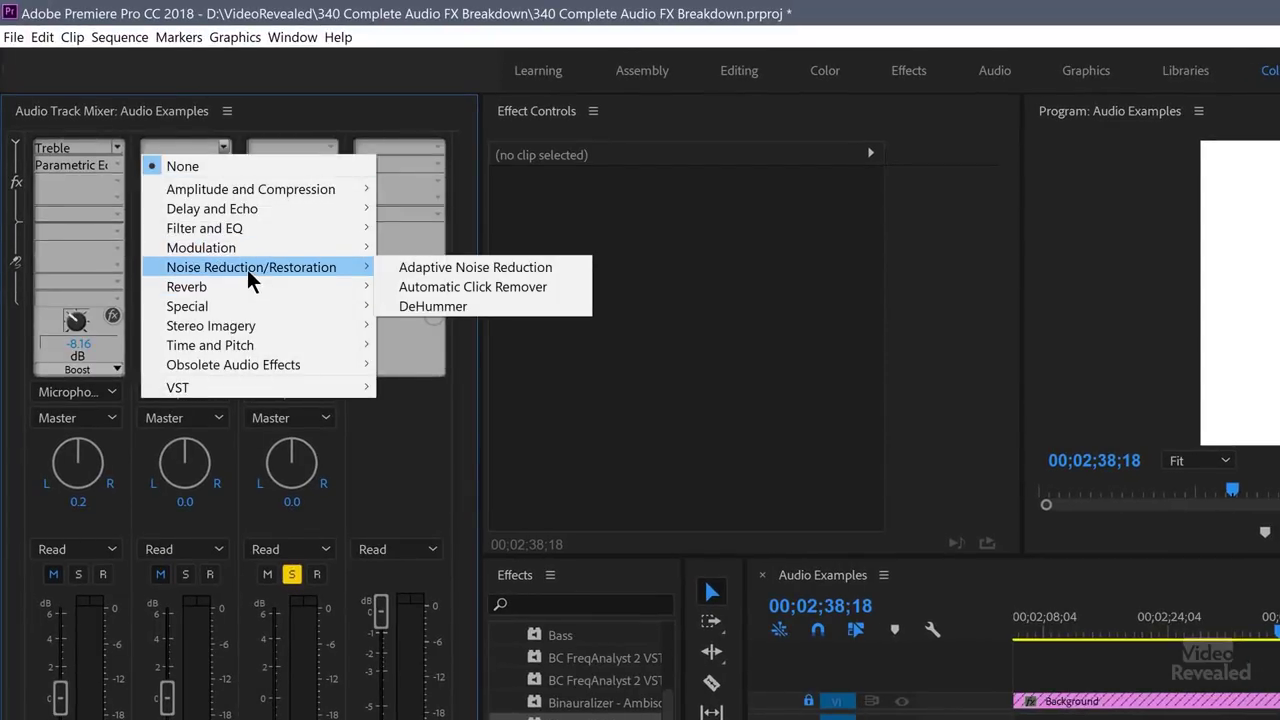
pyautogui.click(84, 144)
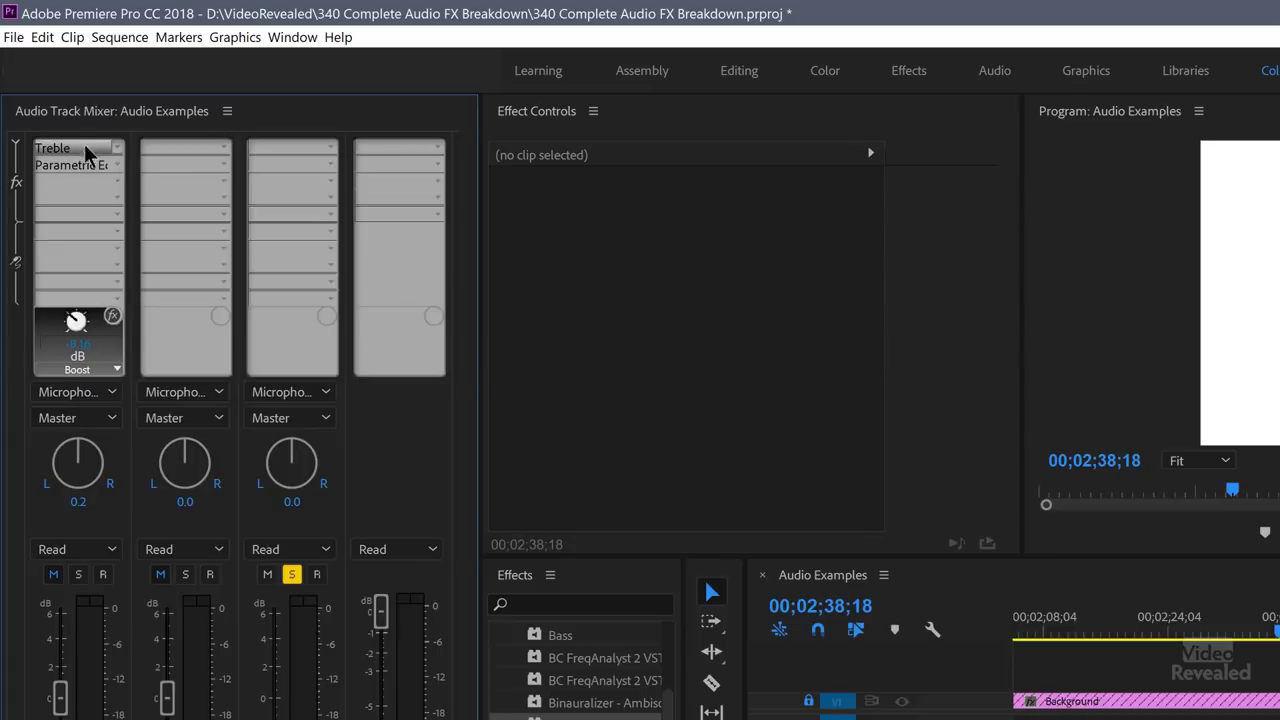
# Remove Parametric EQ from the VO track and rewind the playhead to the start
pyautogui.click(114, 162)
pyautogui.click(118, 186)
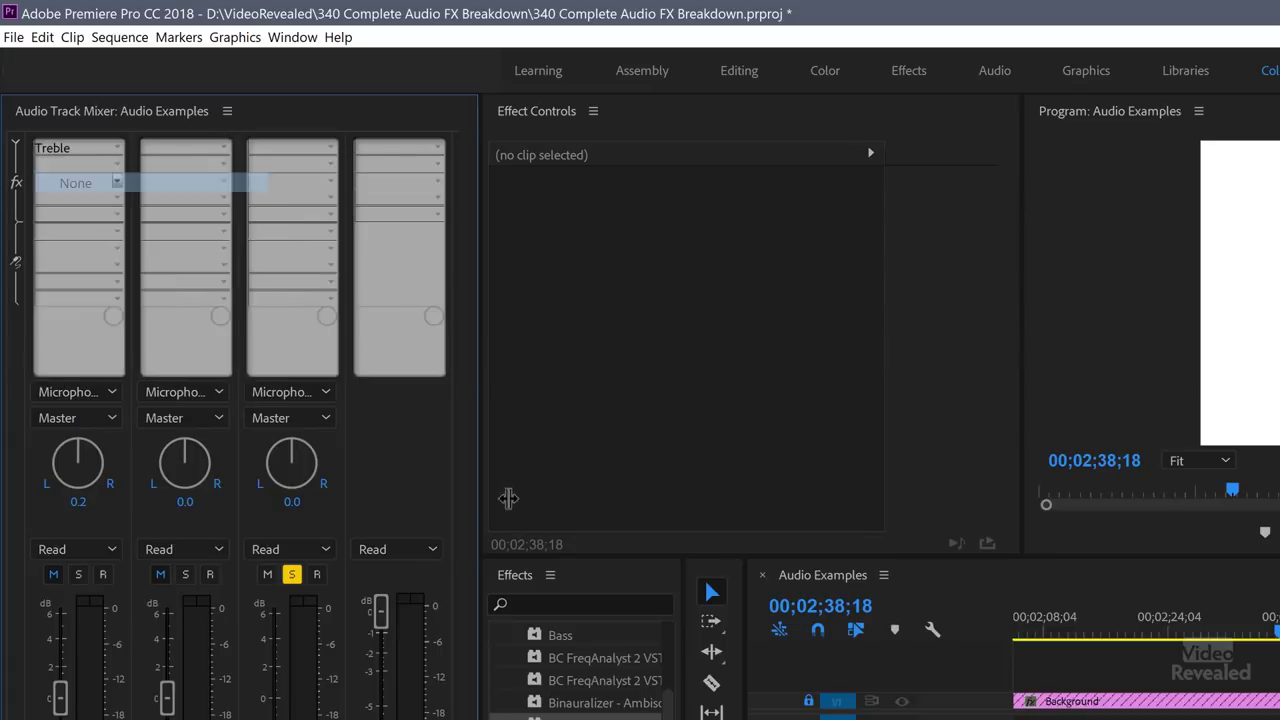
pyautogui.hotkey('shift', '3')
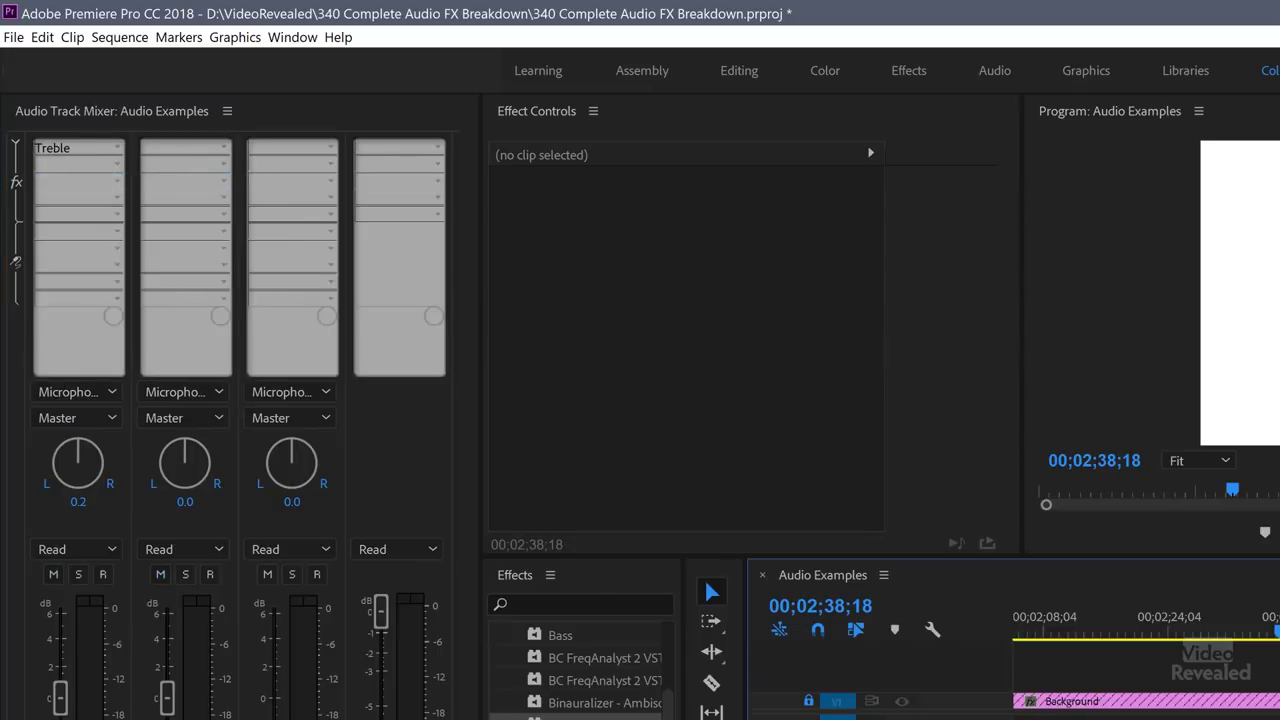
pyautogui.press('j')
pyautogui.press('j')
pyautogui.press('j')
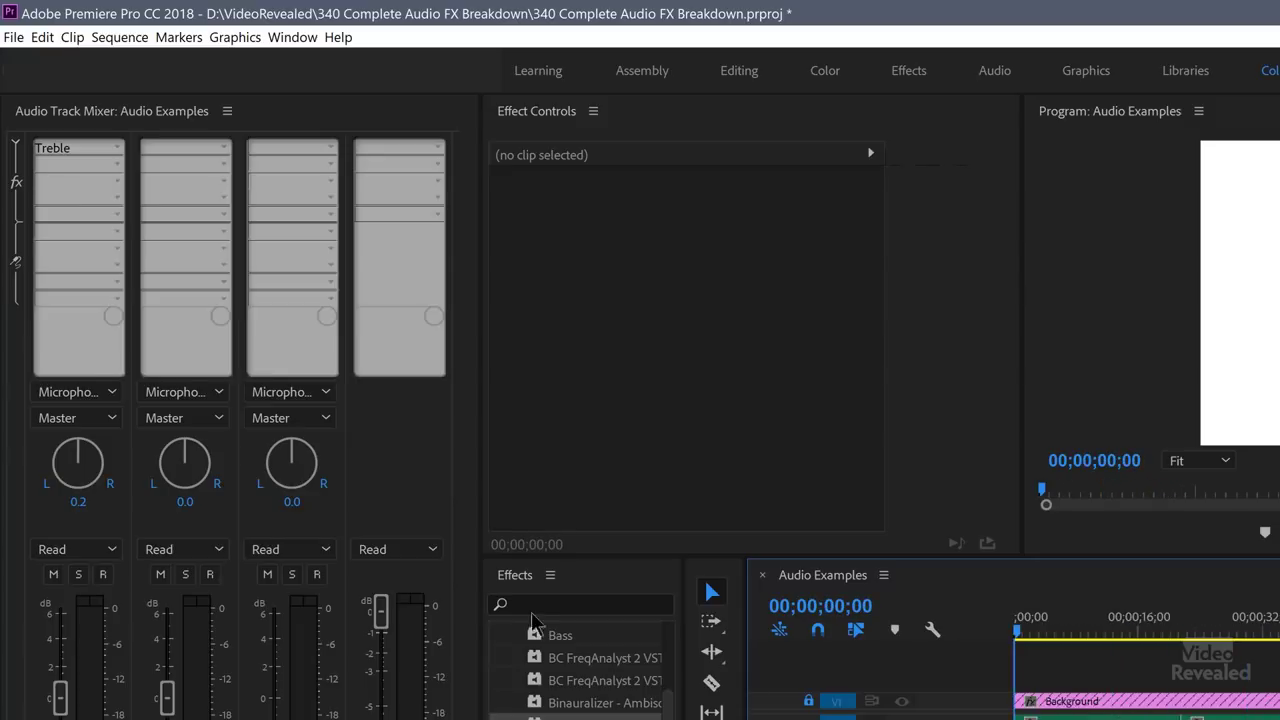
# Replace Treble in the VO track's first slot with Adaptive Noise Reduction
pyautogui.click(116, 148)
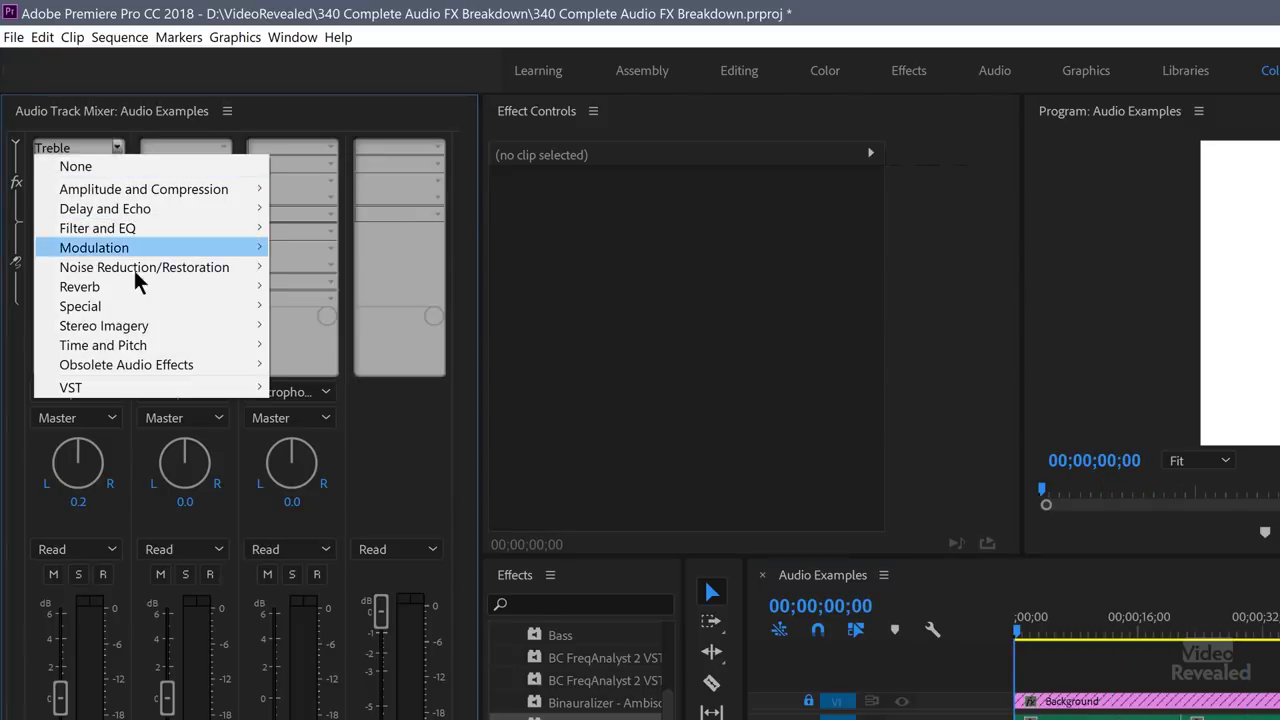
pyautogui.moveTo(155, 272)
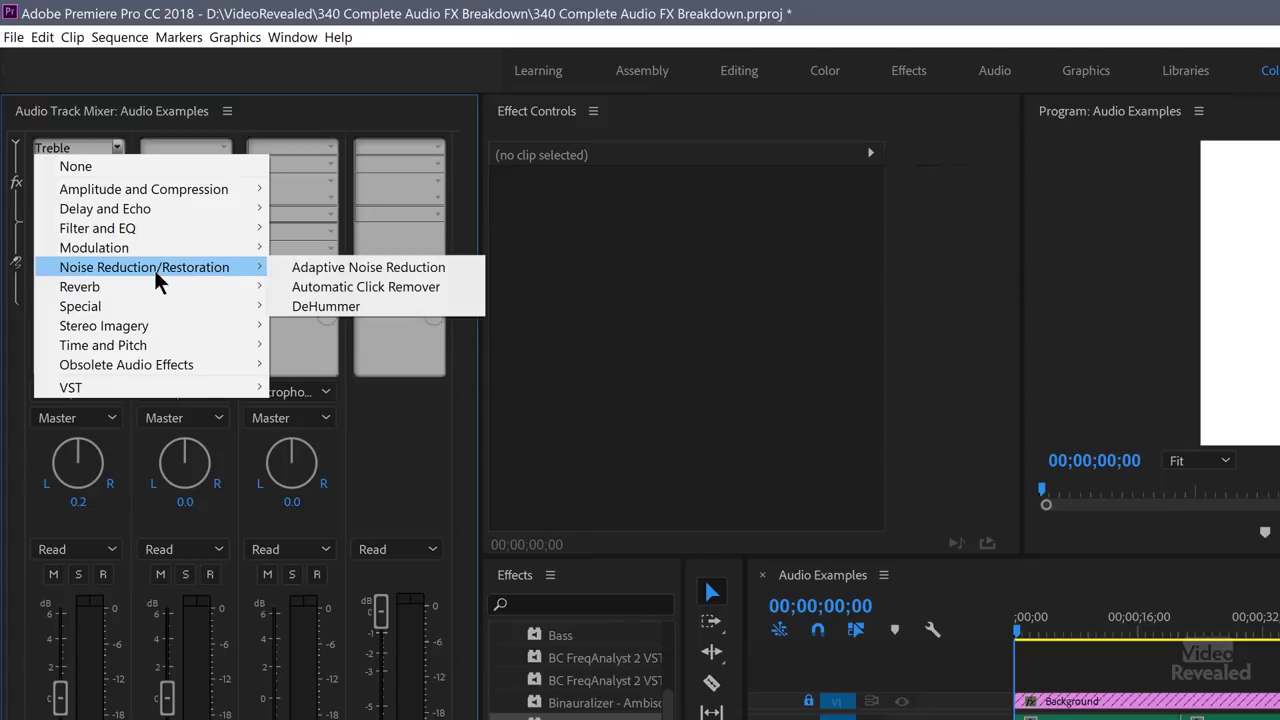
pyautogui.click(411, 270)
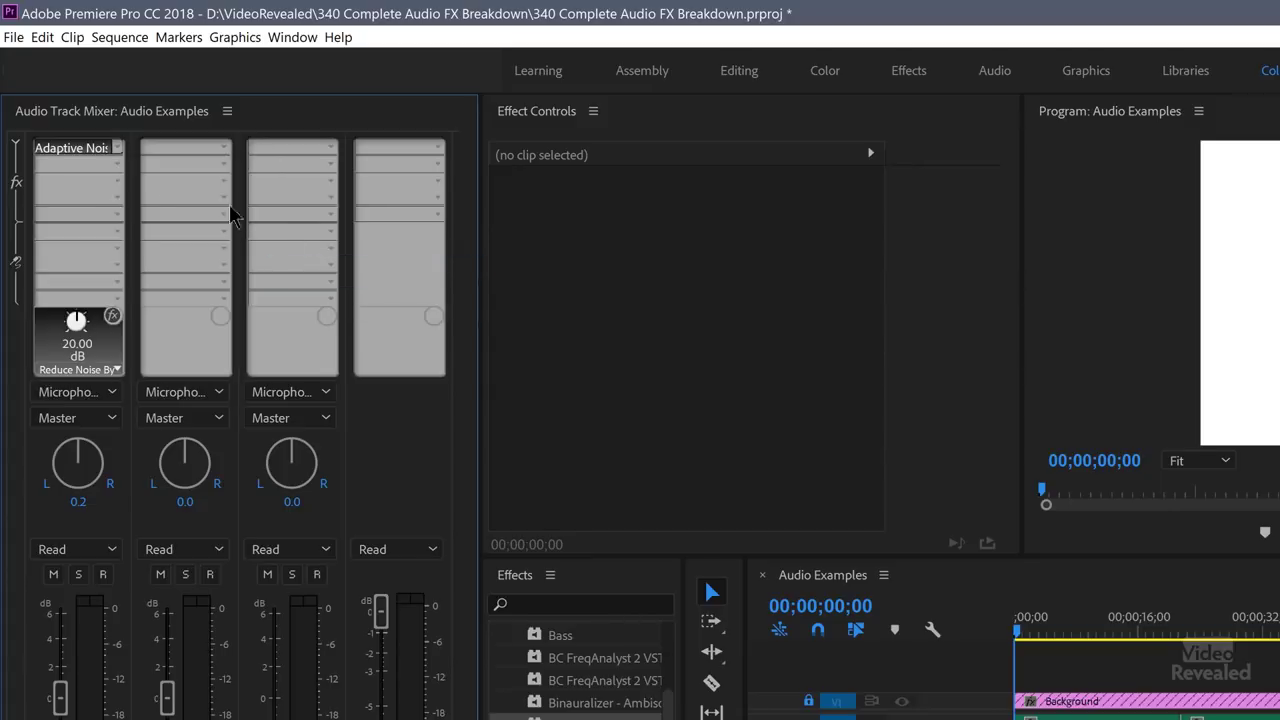
pyautogui.doubleClick(88, 148)
pyautogui.moveTo(960, 440); pyautogui.dragTo(795, 150)
pyautogui.moveTo(920, 358); pyautogui.dragTo(1255, 565)
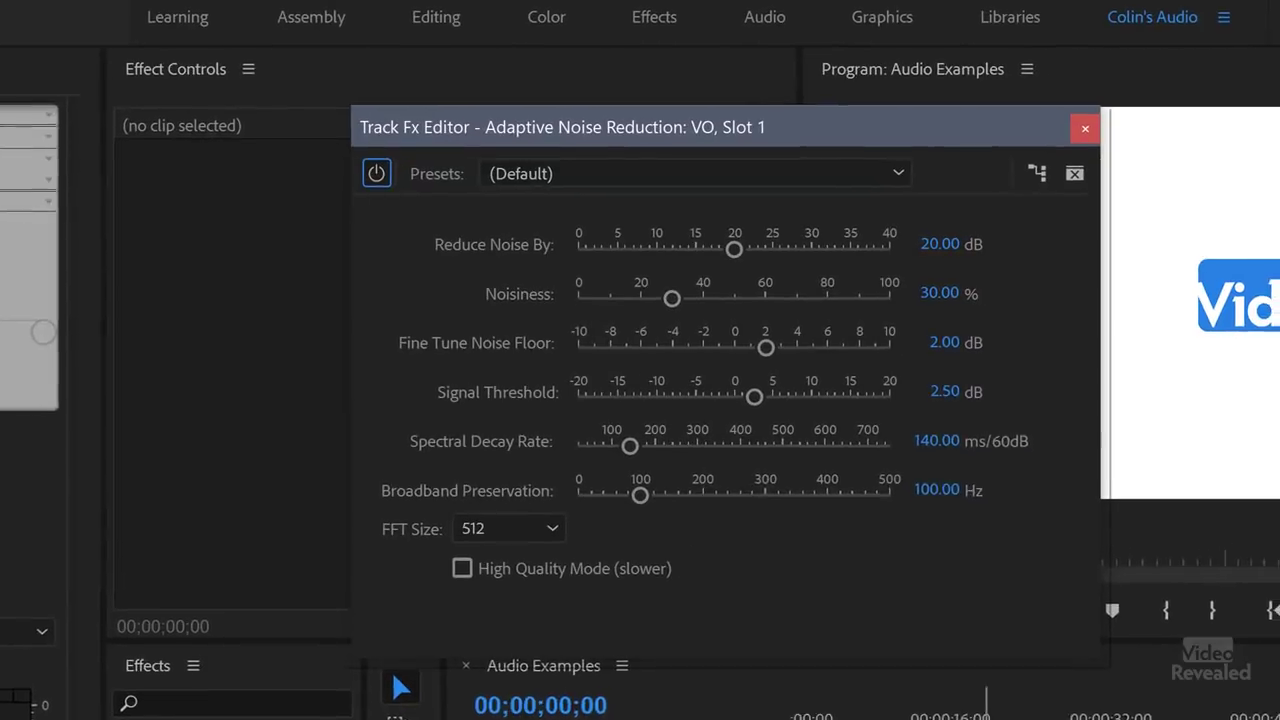
pyautogui.press('space')
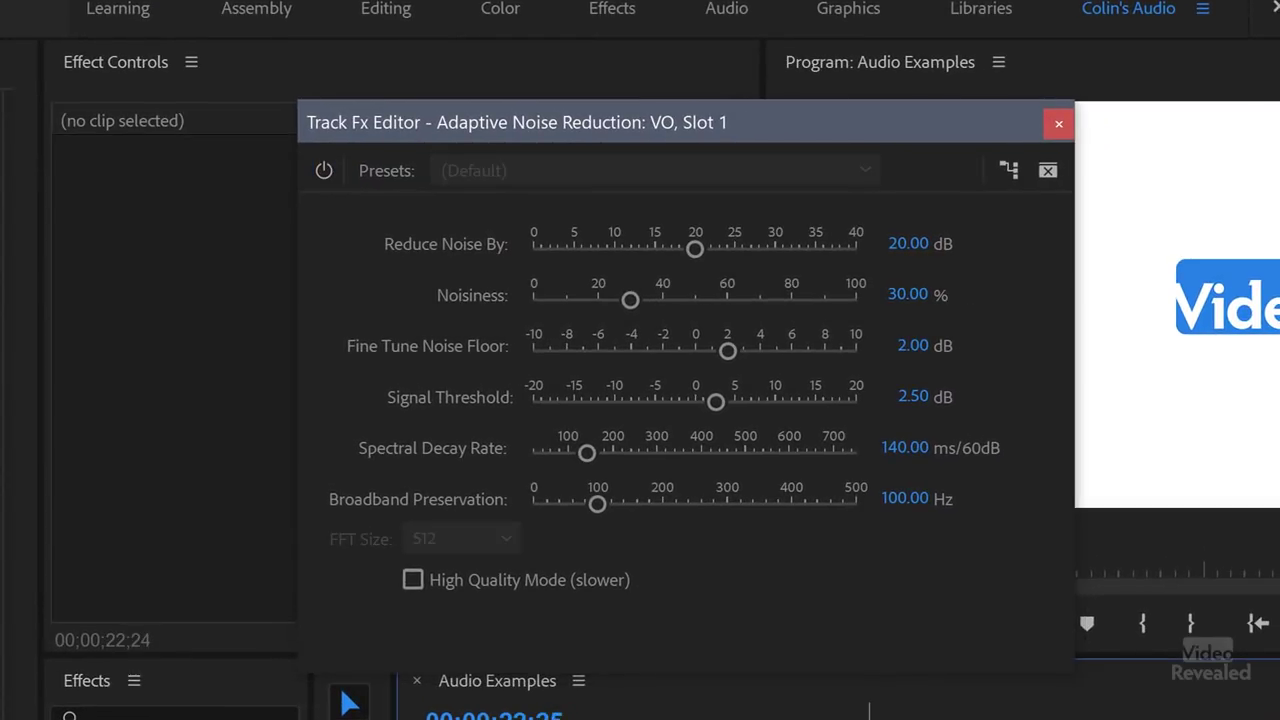
pyautogui.click(326, 172)
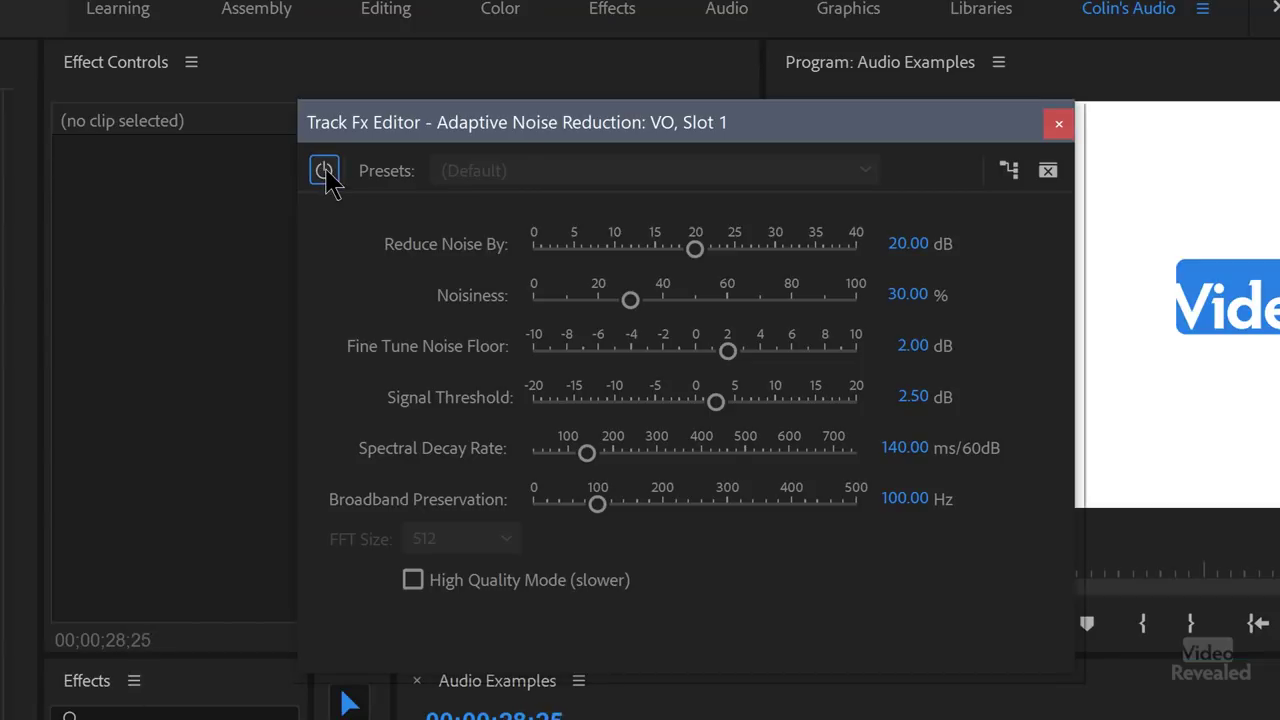
pyautogui.click(323, 182)
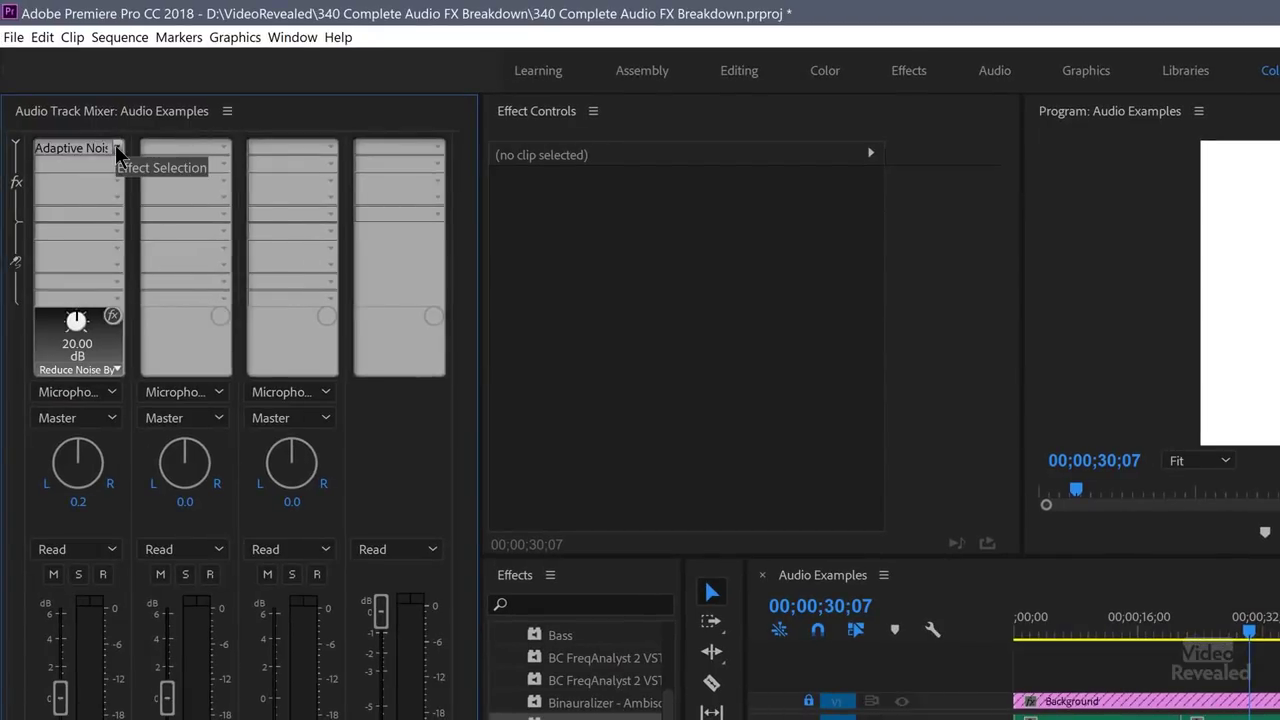
# Zoom the timeline and position the playhead just before the final guitar clip
pyautogui.click(116, 148)
pyautogui.moveTo(168, 274)
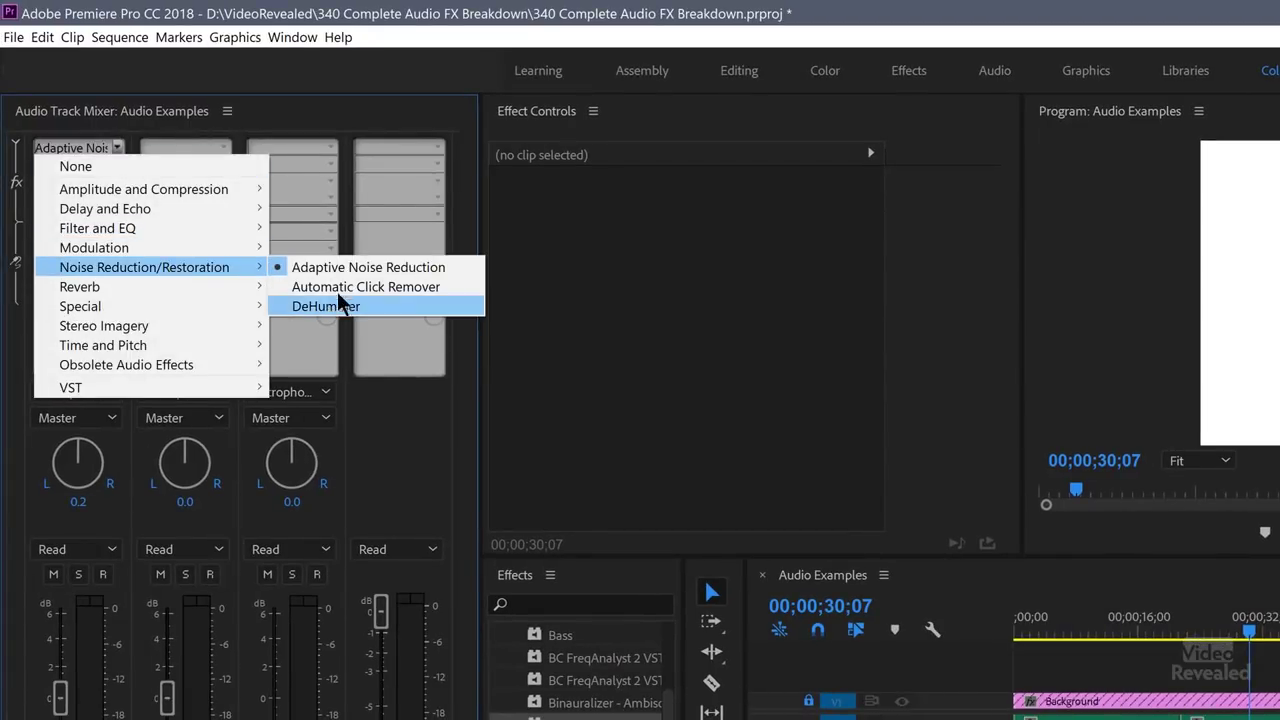
pyautogui.click(210, 120)
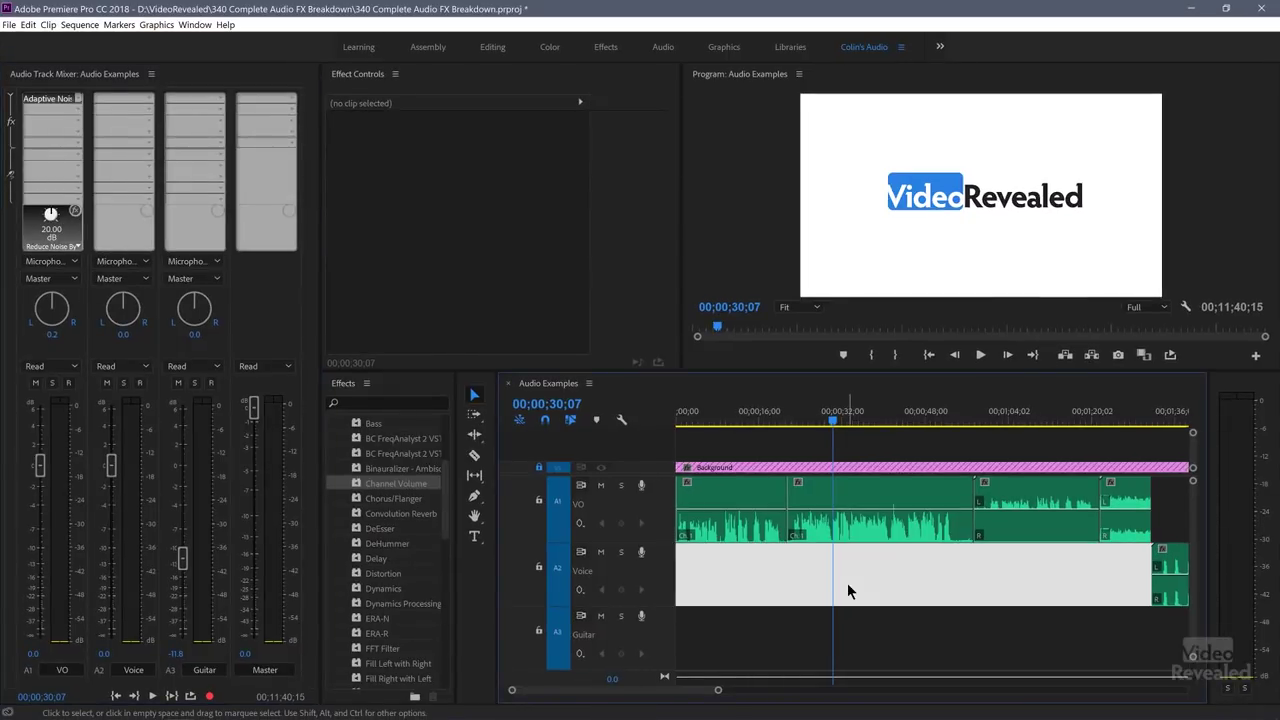
pyautogui.press('\\')
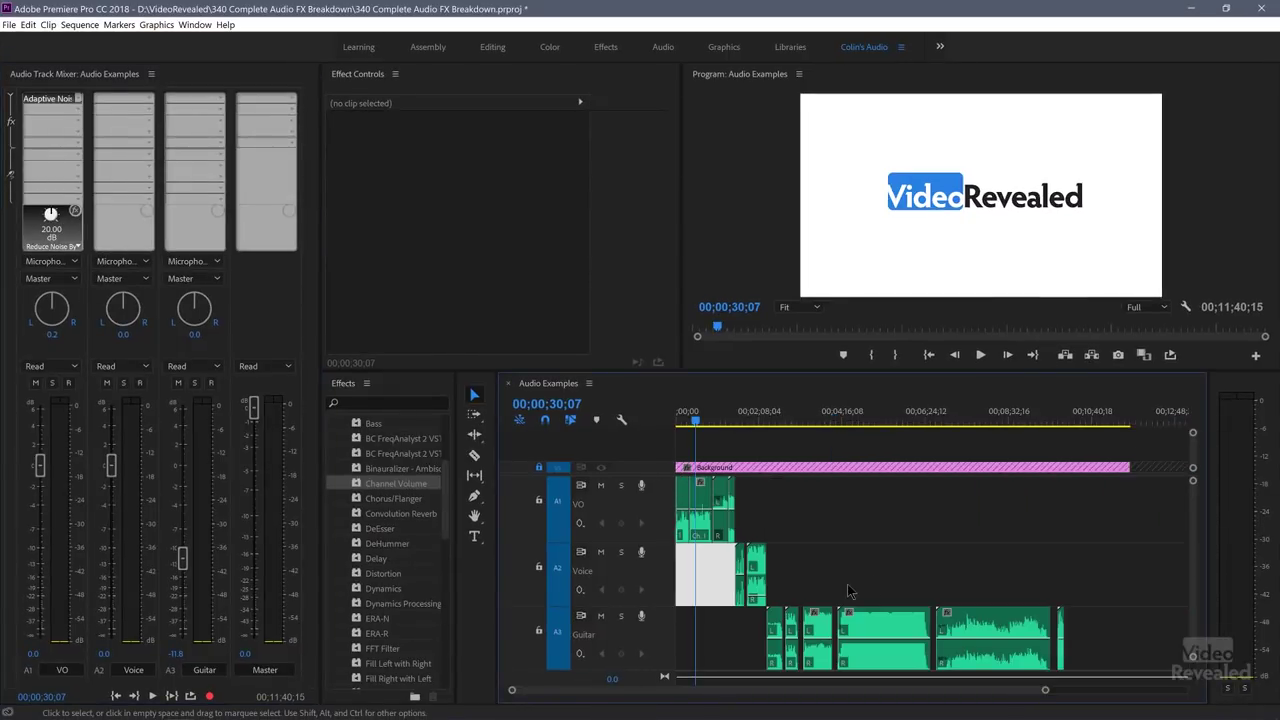
pyautogui.moveTo(1071, 420); pyautogui.dragTo(1063, 425)
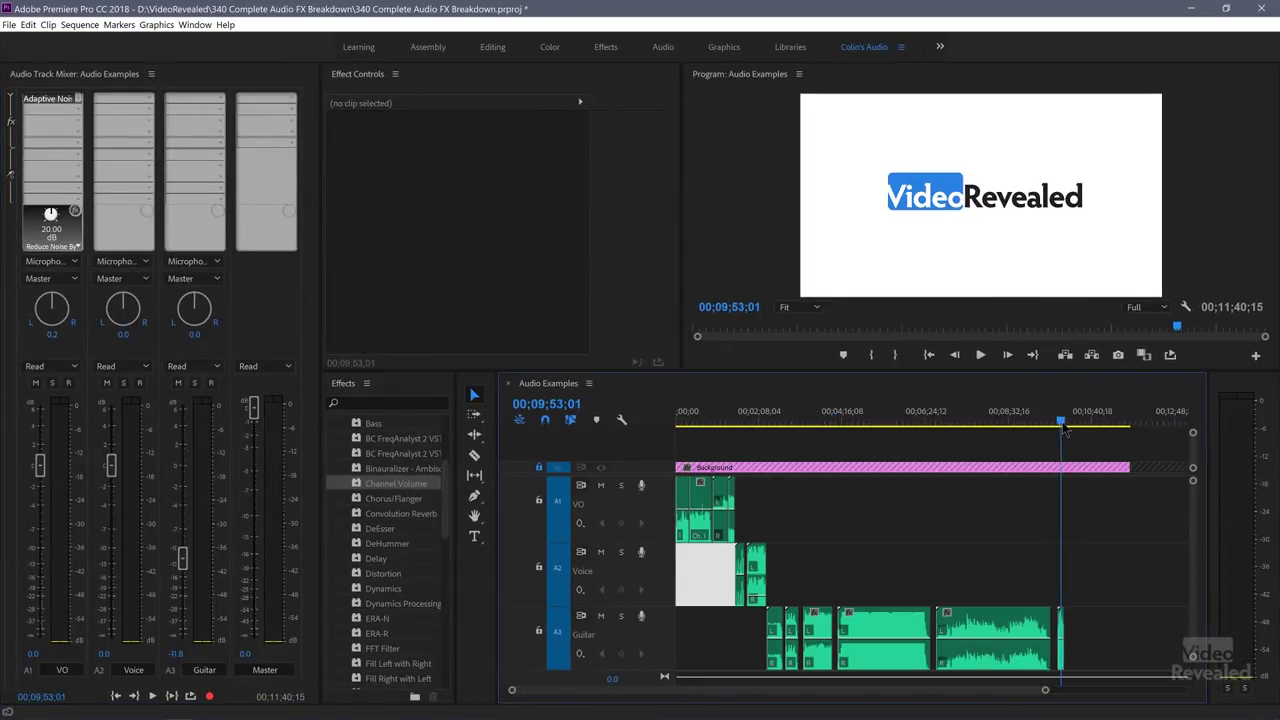
pyautogui.press('=')
pyautogui.press('=')
pyautogui.press('=')
pyautogui.press('=')
pyautogui.press('=')
pyautogui.press('=')
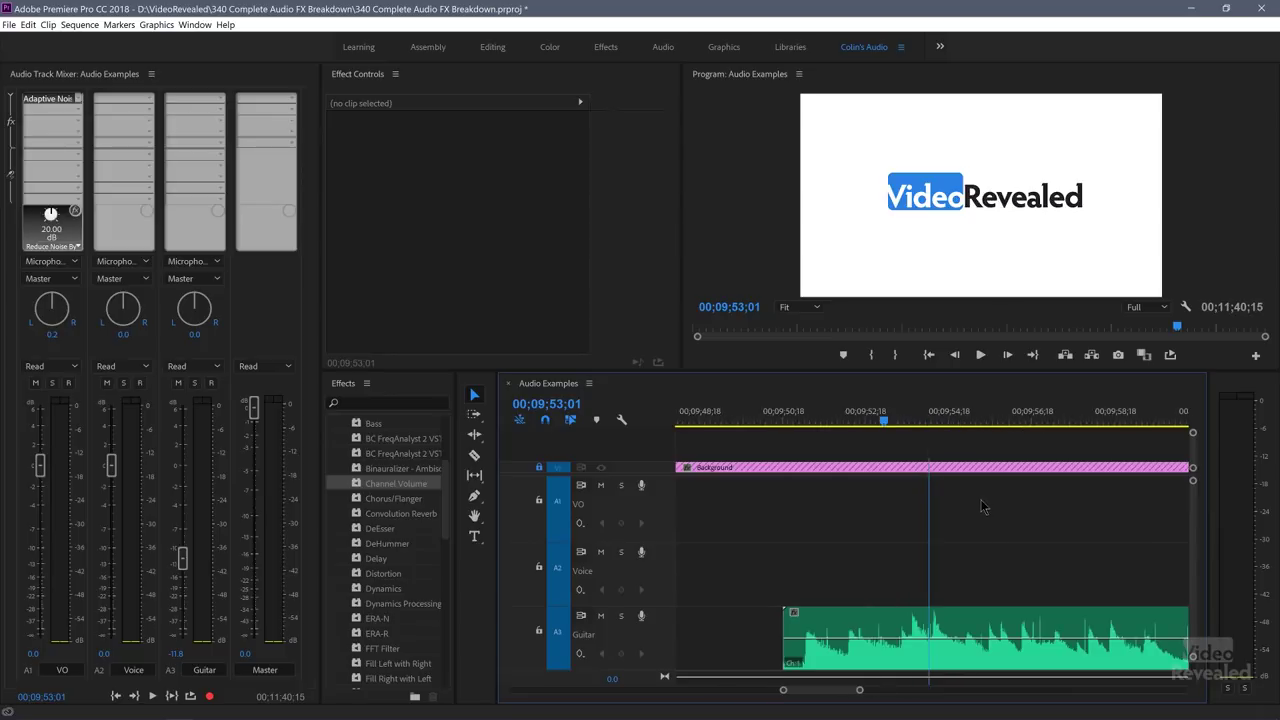
pyautogui.scroll(3, 968, 500)
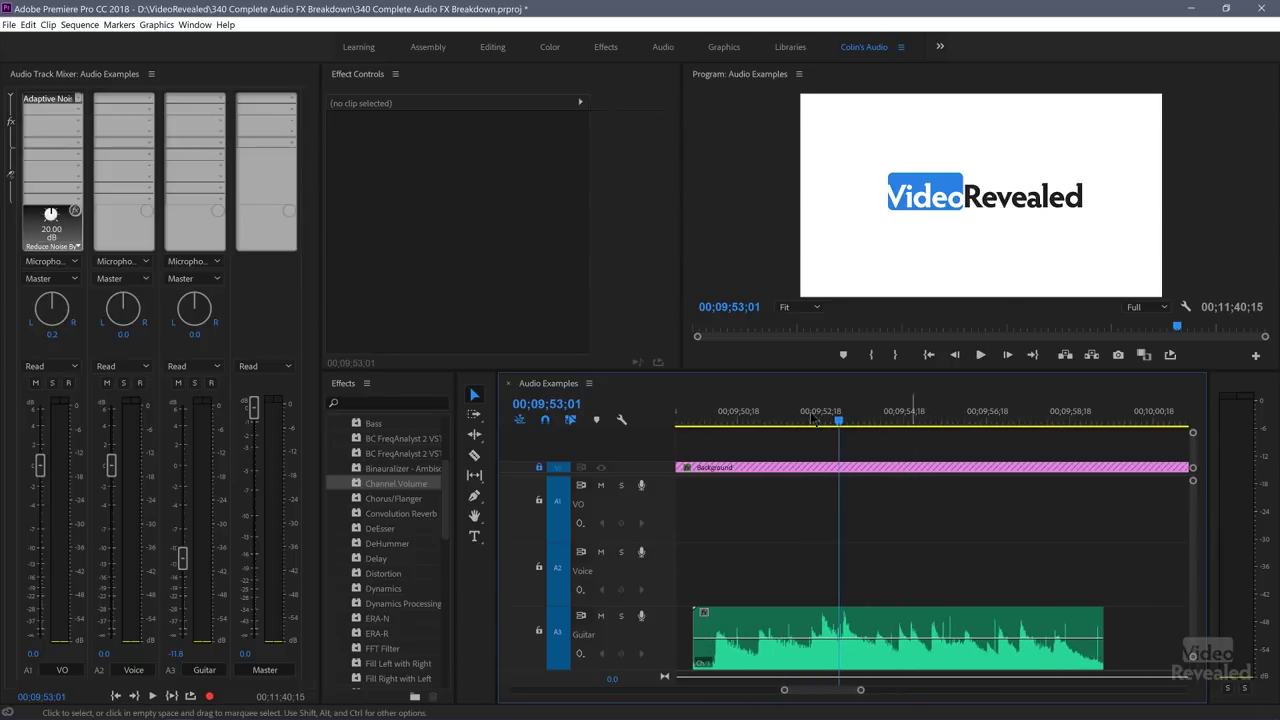
pyautogui.moveTo(735, 416); pyautogui.dragTo(705, 425)
# Play the final guitar clip and mark In/Out points around it with X
pyautogui.press('space')
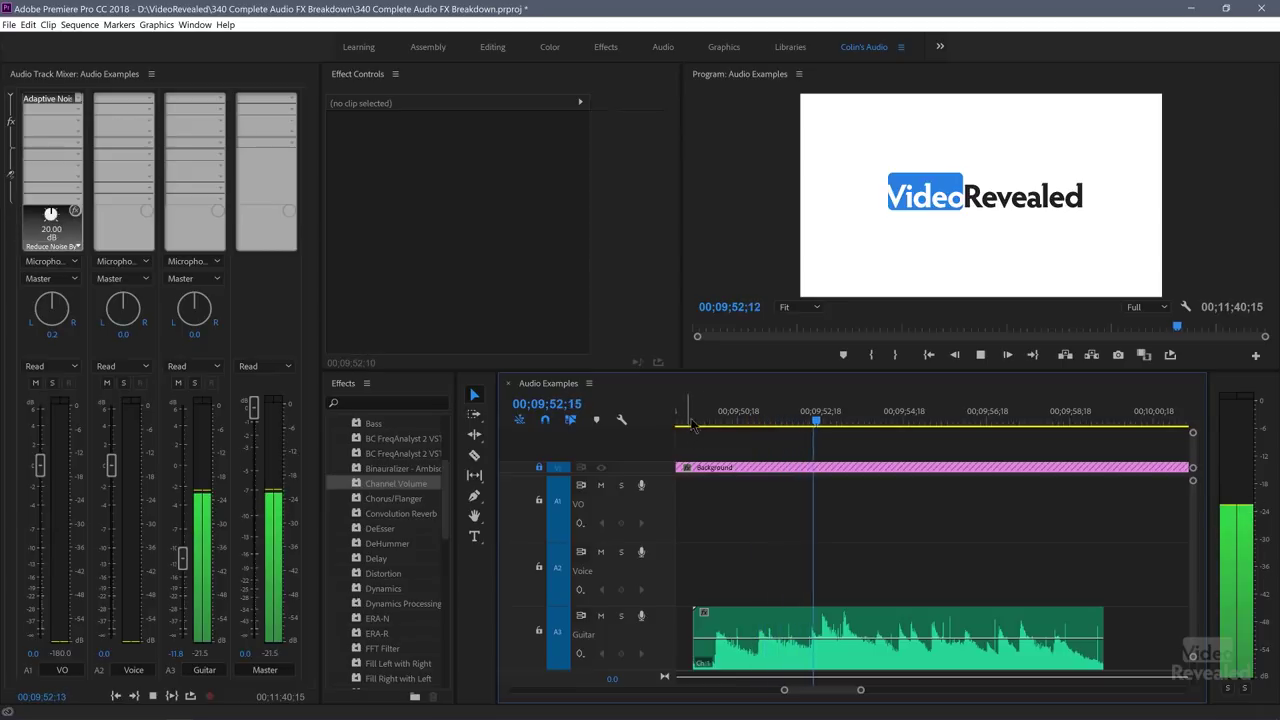
pyautogui.press('x')
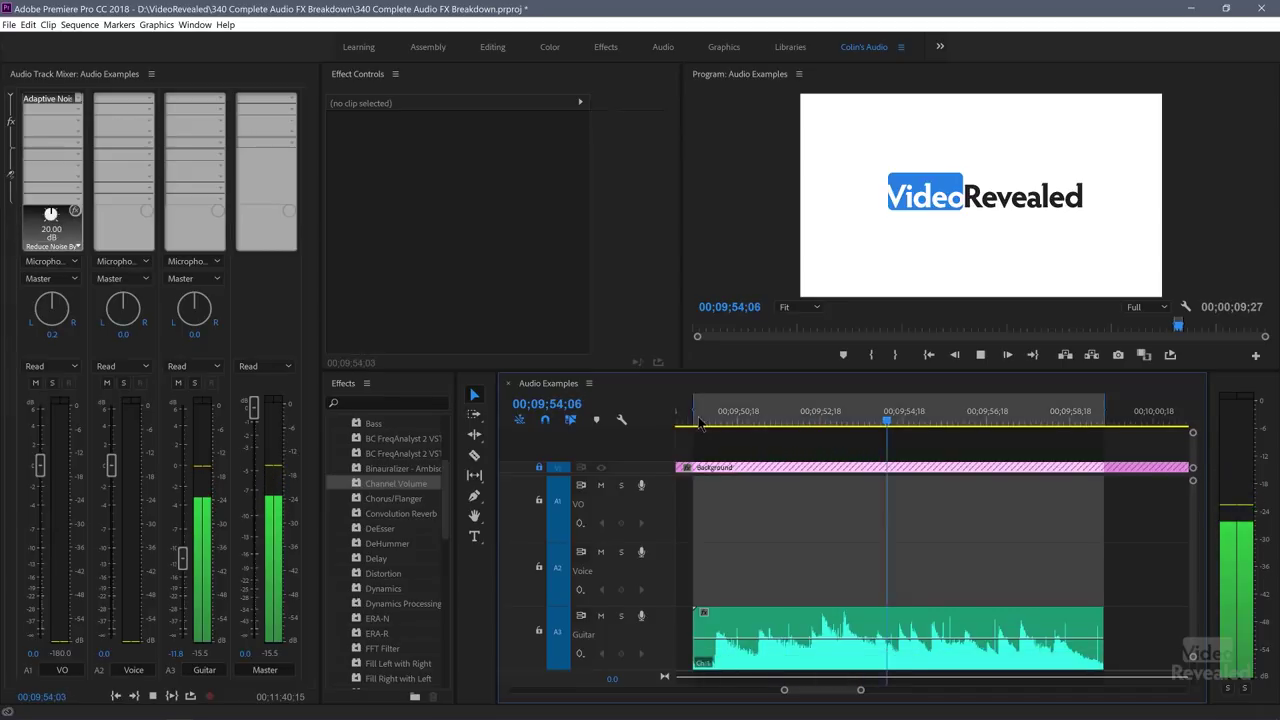
pyautogui.press('space')
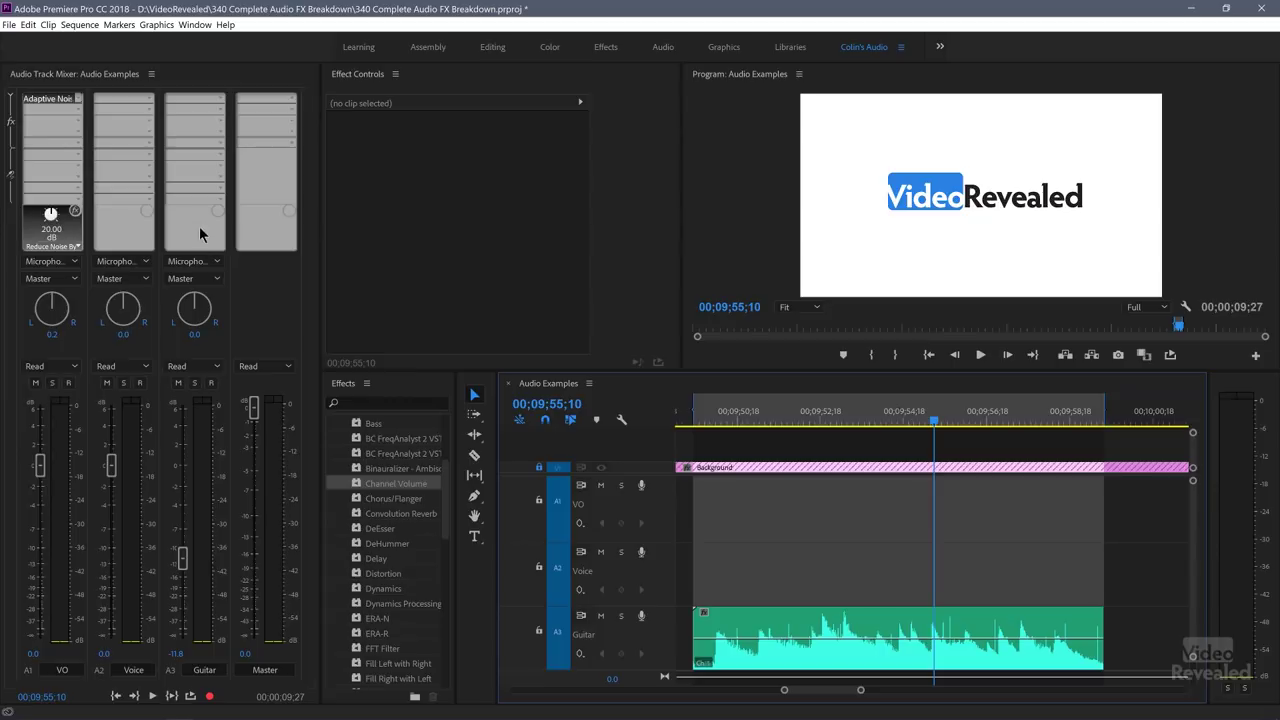
pyautogui.press('space')
pyautogui.press('space')
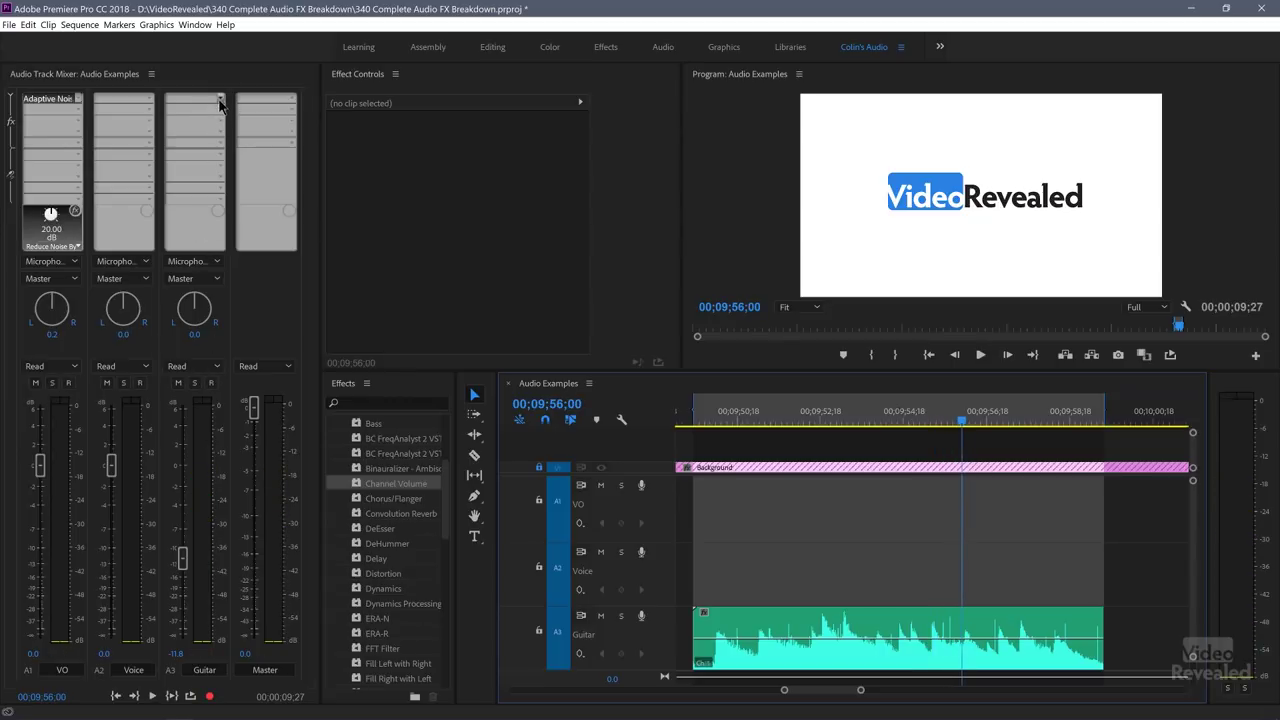
# Add Automatic Click Remover to the Guitar track's first slot
pyautogui.click(220, 103)
pyautogui.moveTo(237, 178)
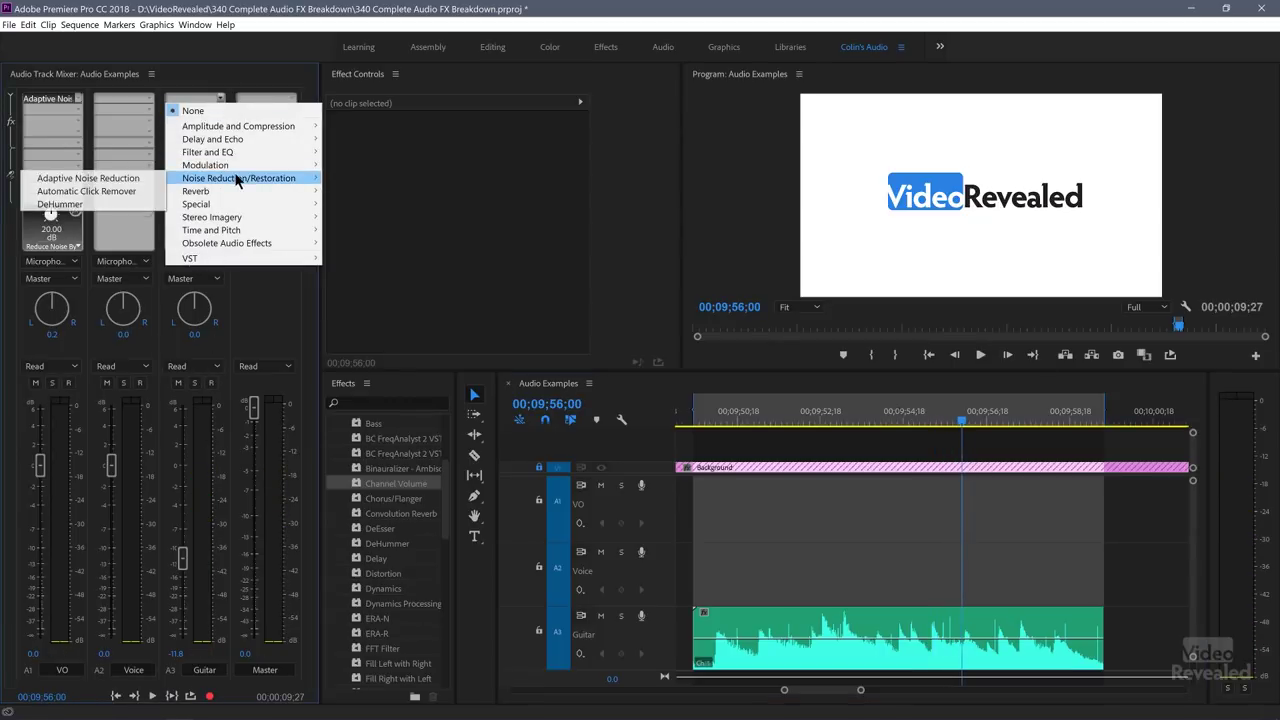
pyautogui.click(135, 191)
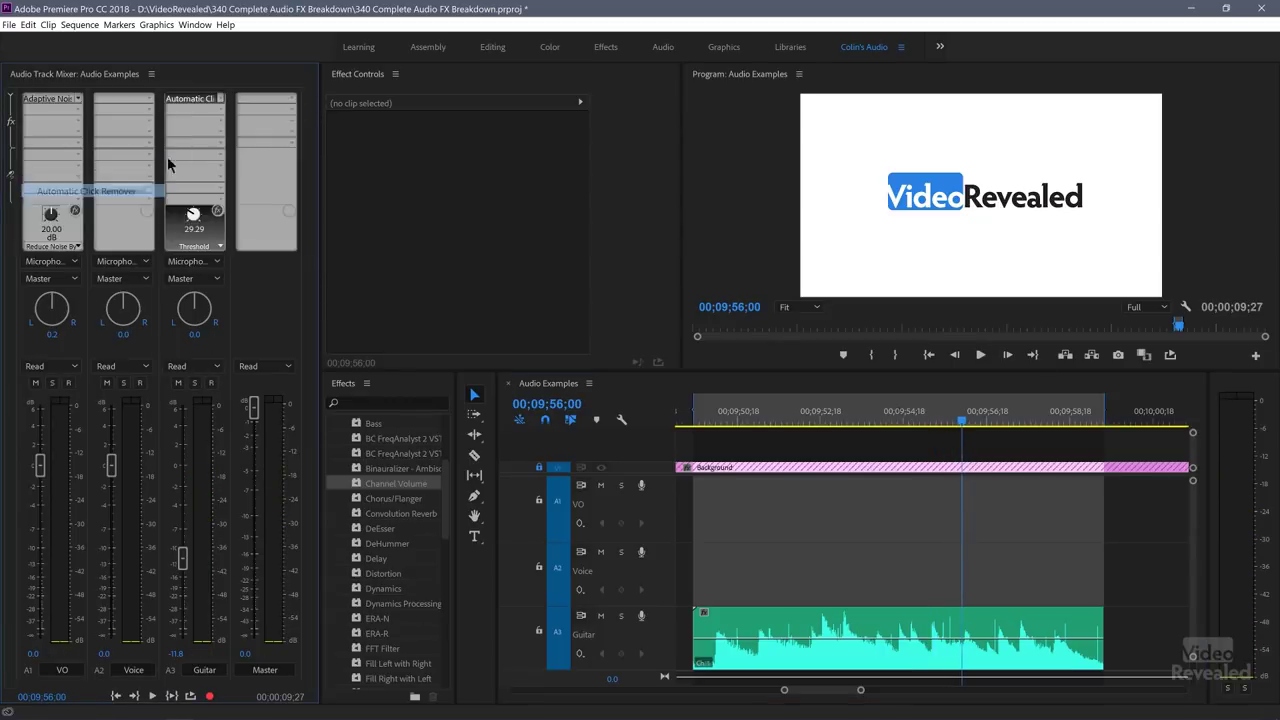
pyautogui.doubleClick(187, 99)
pyautogui.moveTo(629, 320); pyautogui.dragTo(541, 102)
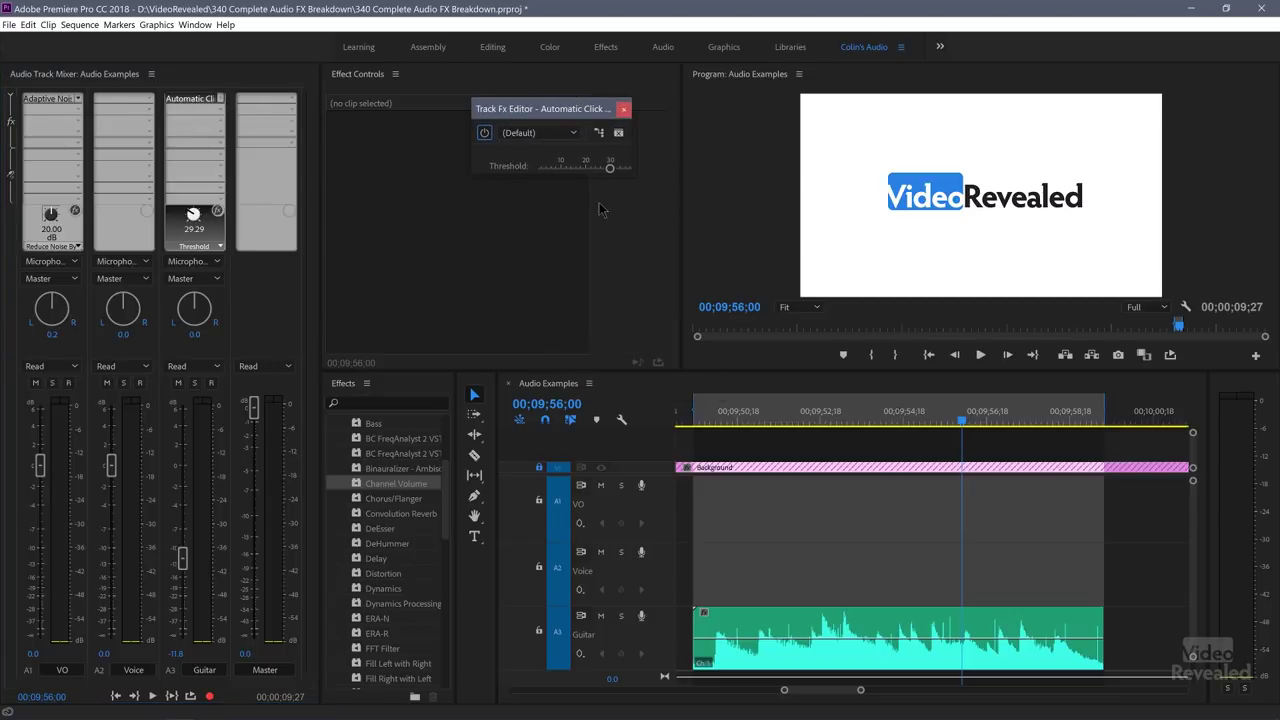
pyautogui.moveTo(633, 176); pyautogui.dragTo(860, 280)
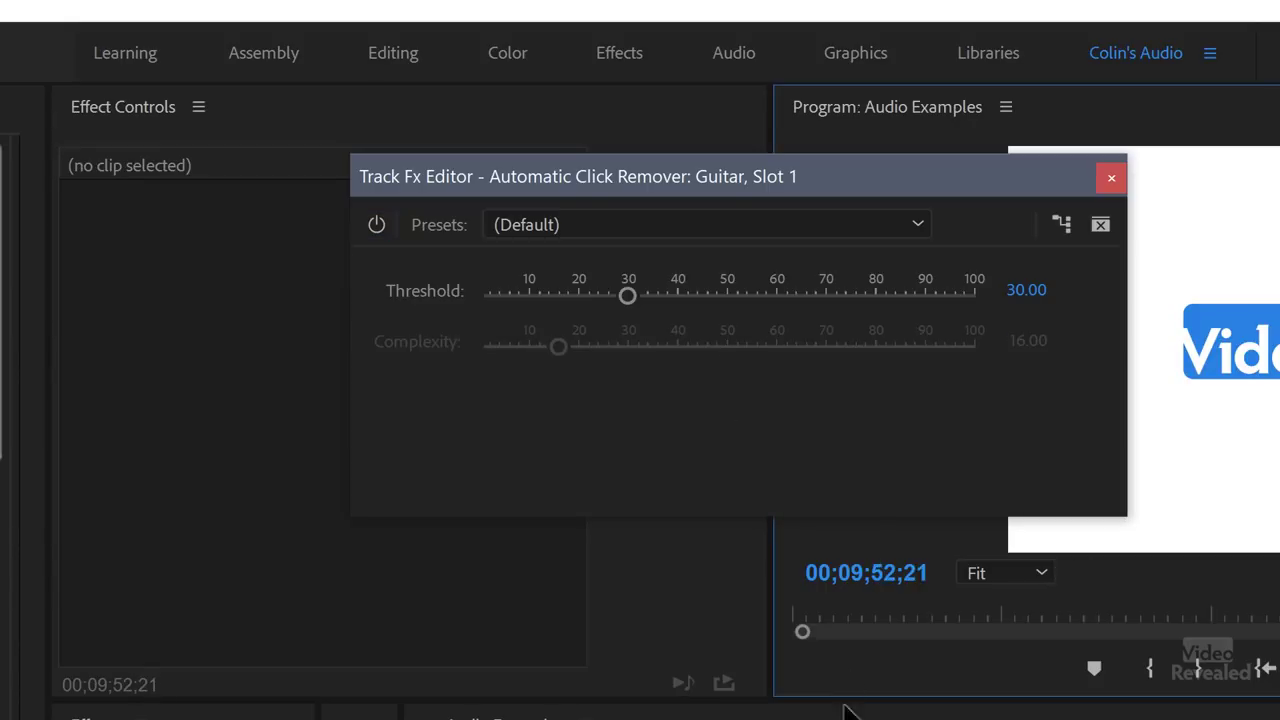
pyautogui.click(377, 224)
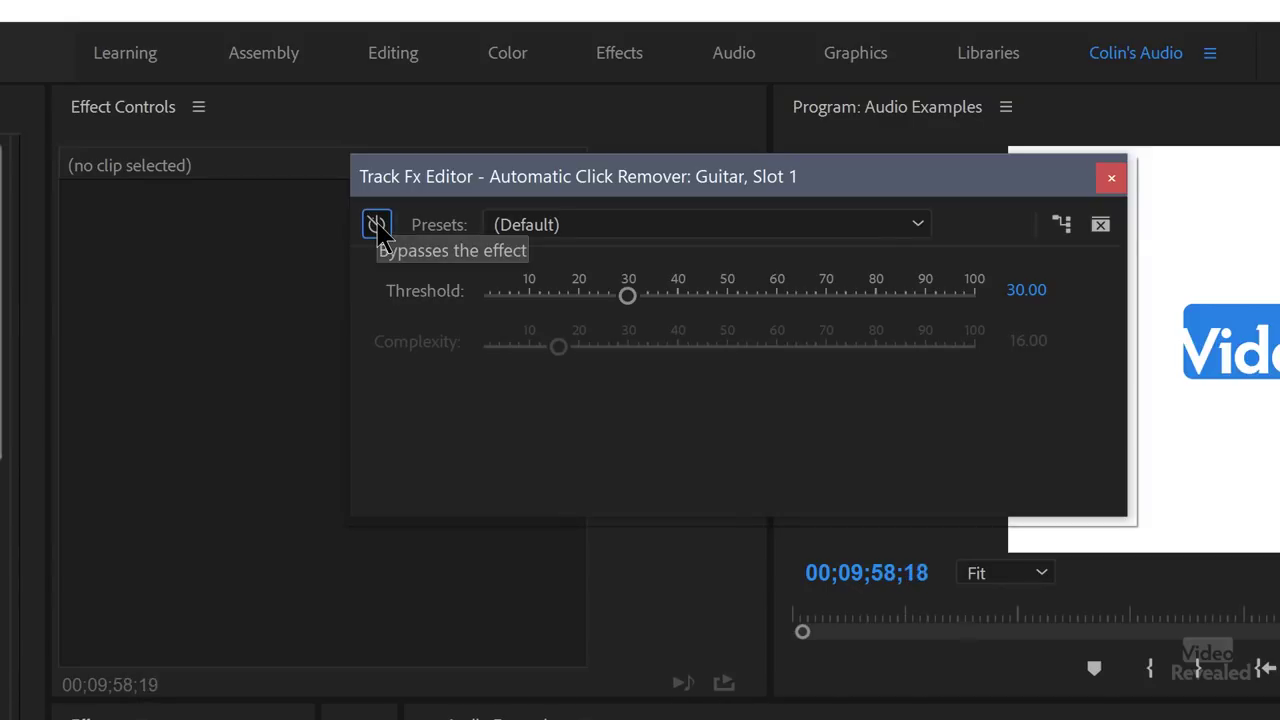
pyautogui.click(378, 224)
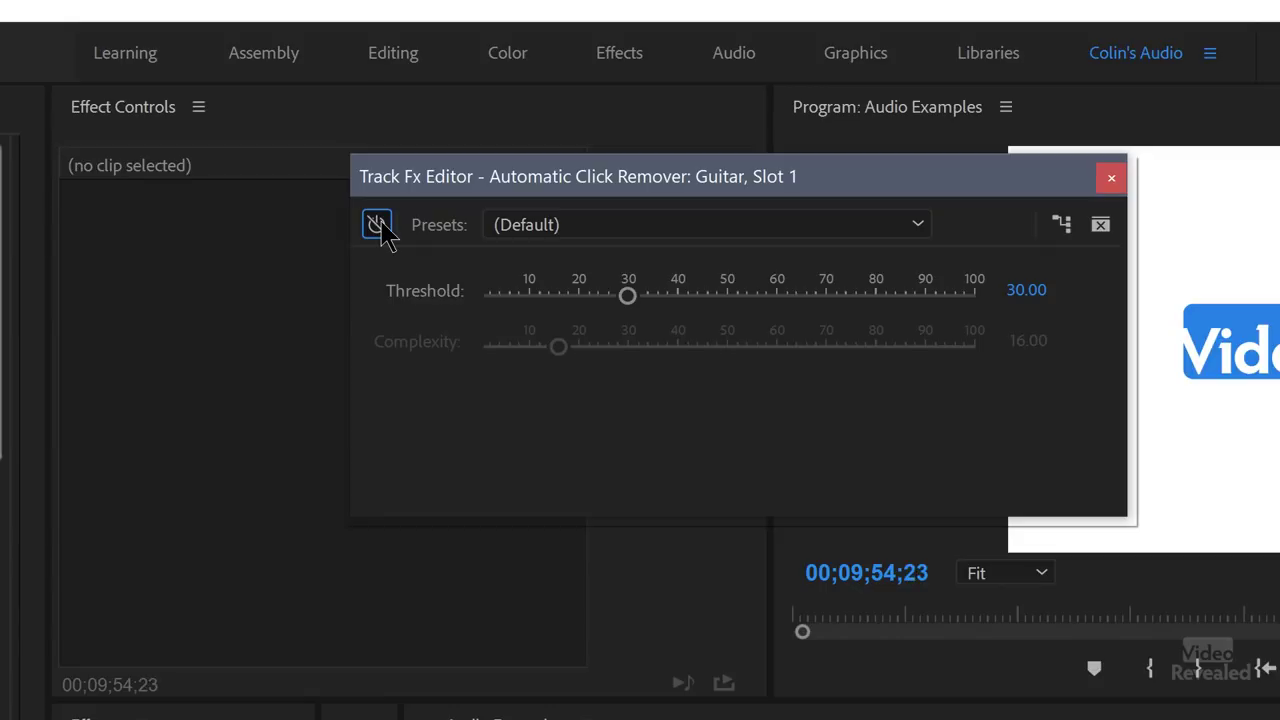
pyautogui.click(622, 240)
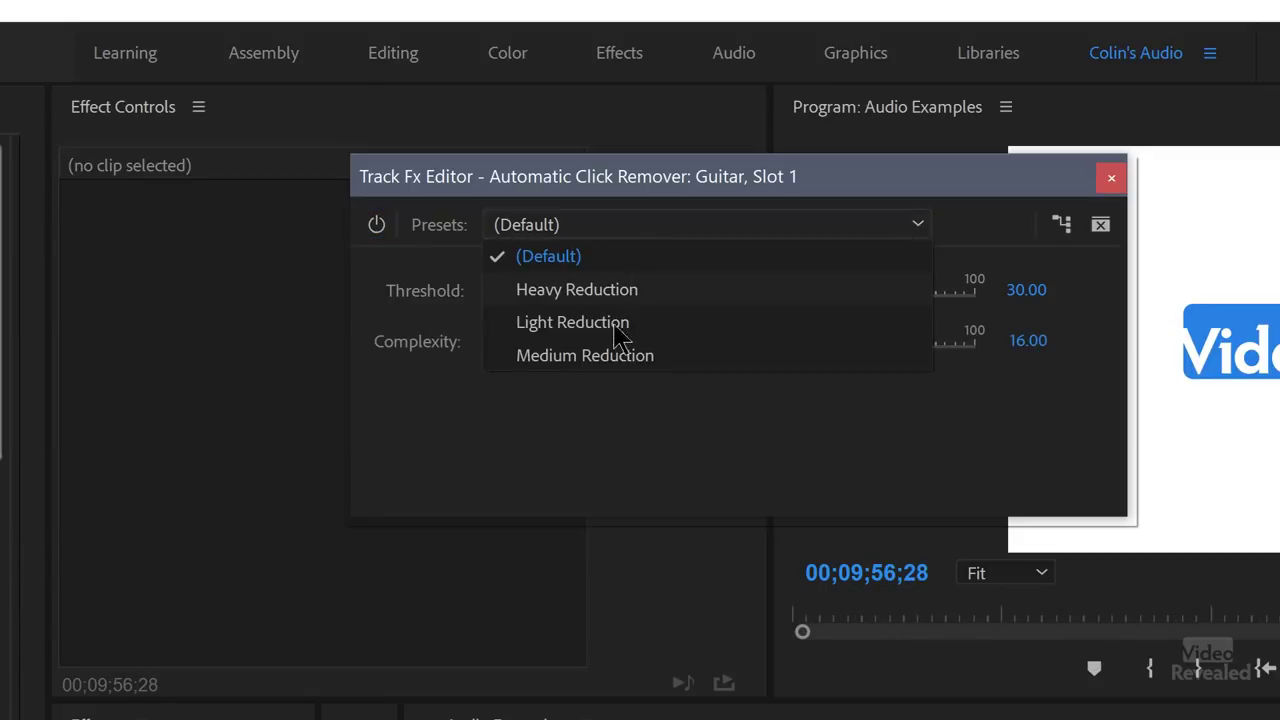
pyautogui.press('Escape')
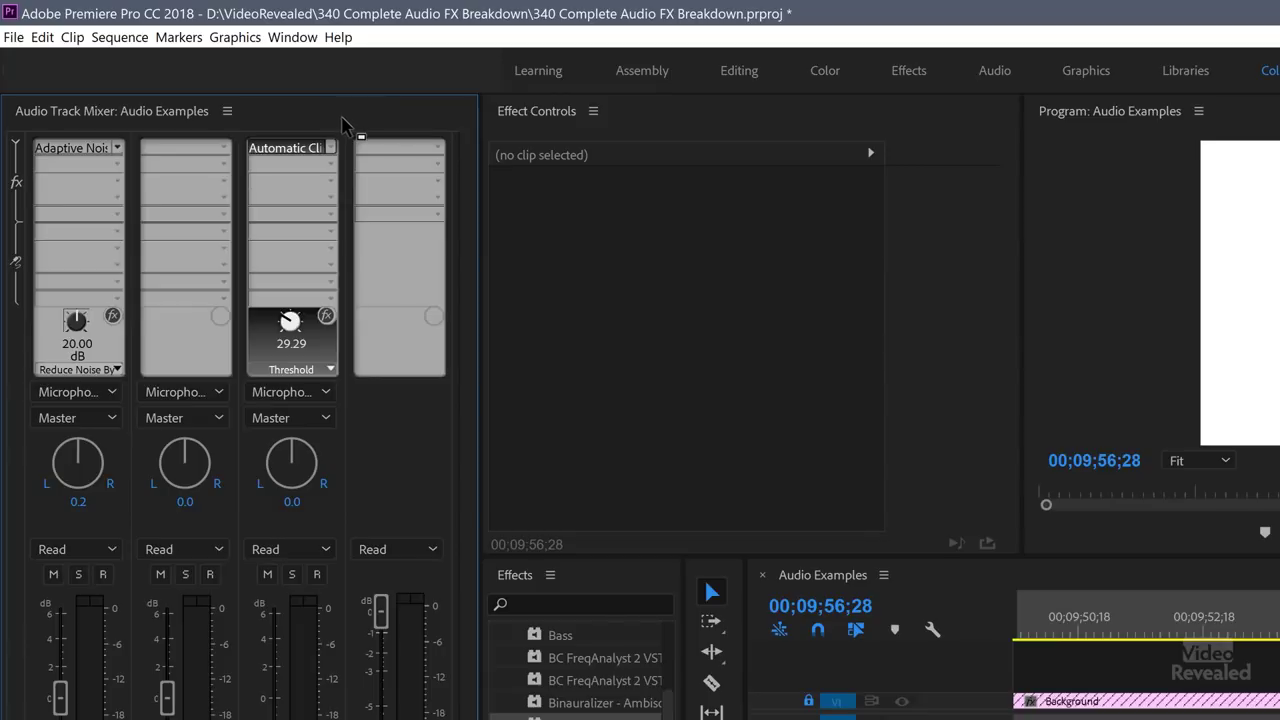
pyautogui.press('\\')
# Replace Adaptive Noise Reduction with DeHummer on the VO track and open its enlarged editor
pyautogui.click(116, 149)
pyautogui.moveTo(145, 283)
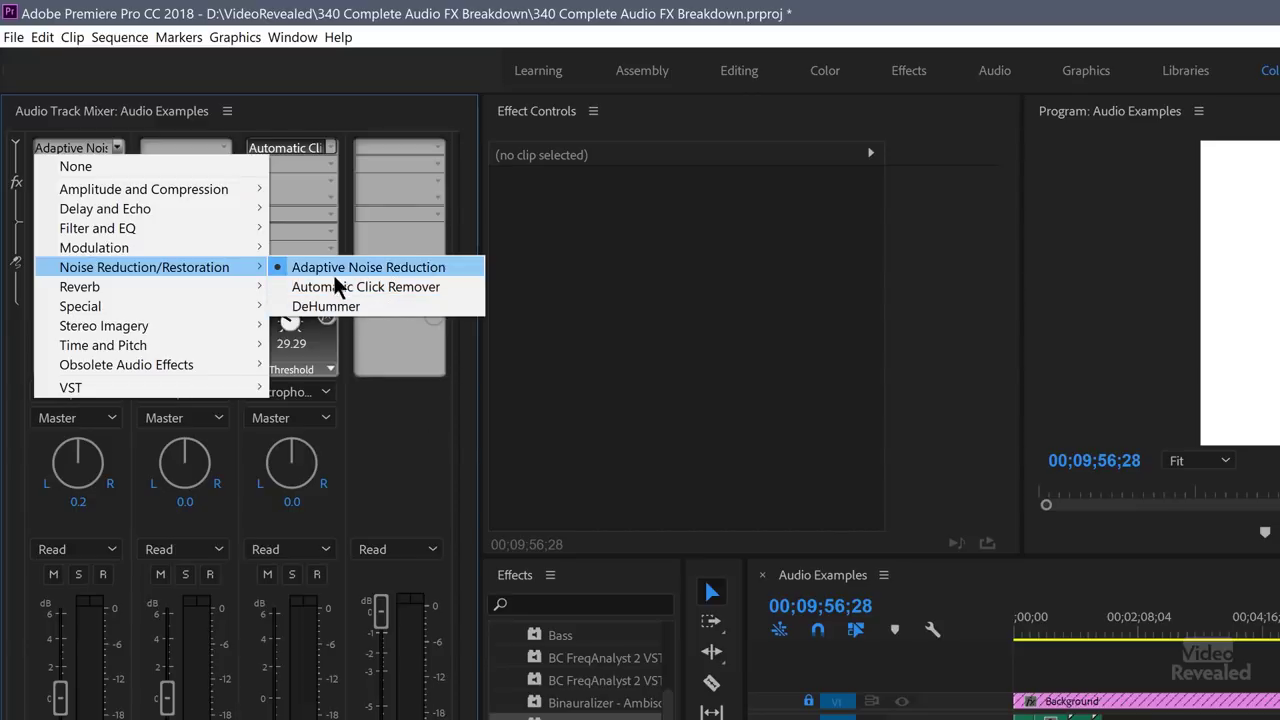
pyautogui.click(336, 306)
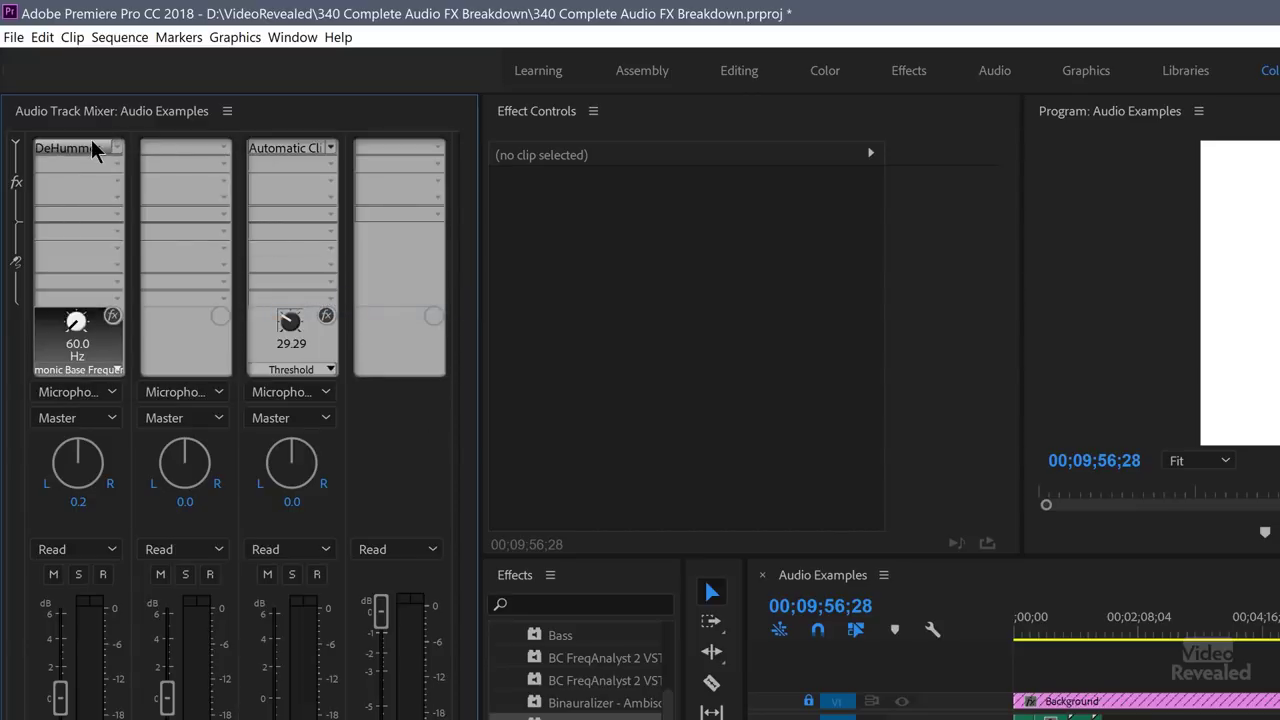
pyautogui.doubleClick(100, 168)
pyautogui.moveTo(980, 421); pyautogui.dragTo(782, 100)
pyautogui.moveTo(876, 355); pyautogui.dragTo(1249, 630)
# Apply the 1000 Hz Resonance preset, set Frequency to 60 Hz with Q 30, then scrub
pyautogui.click(929, 138)
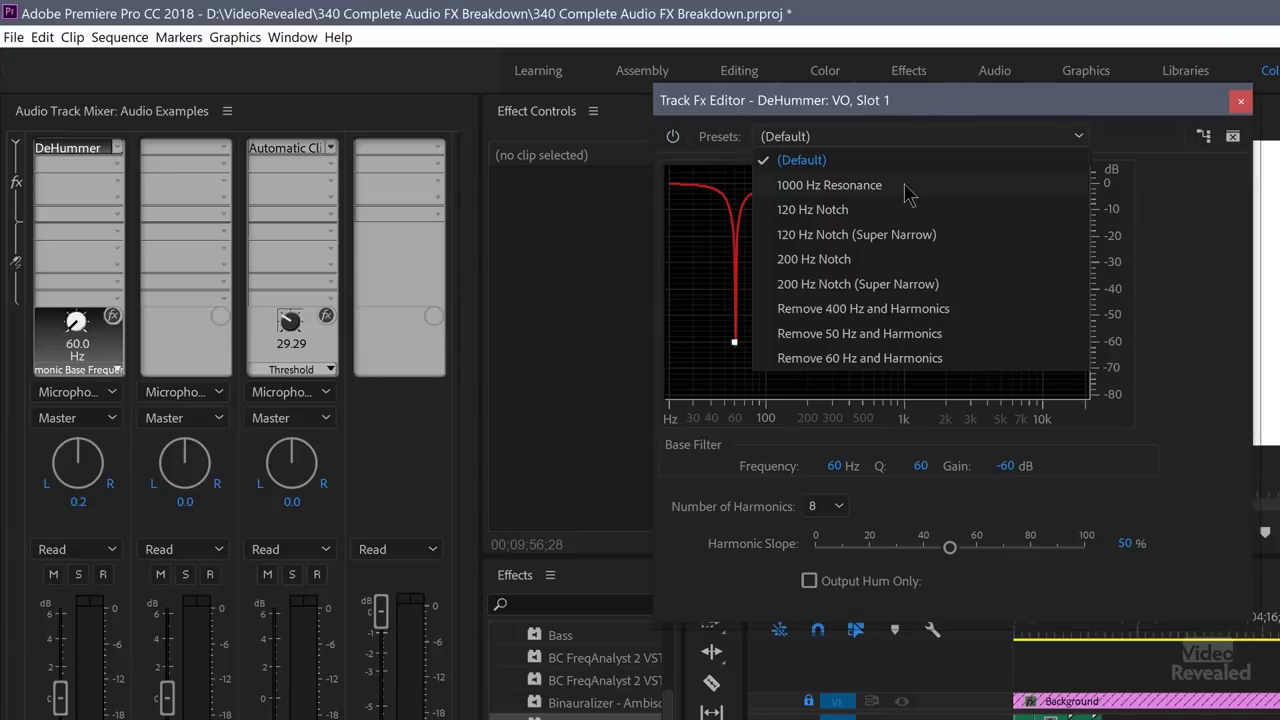
pyautogui.click(901, 190)
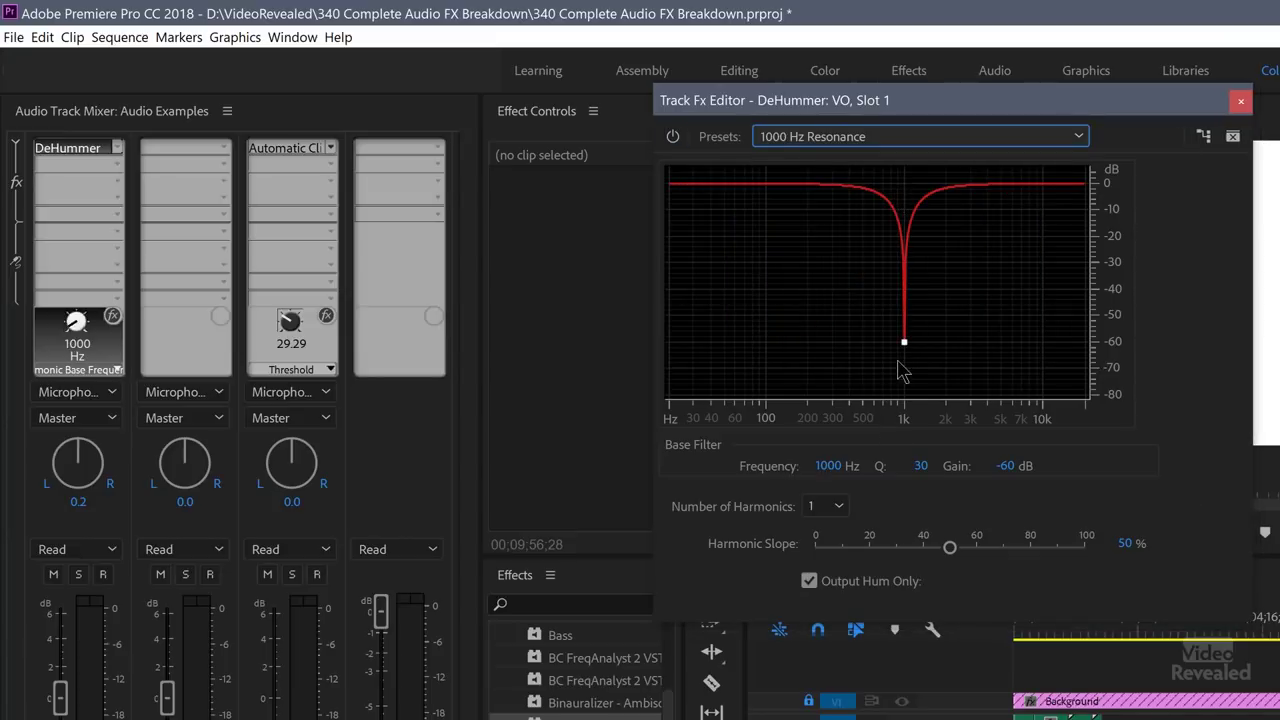
pyautogui.click(834, 467)
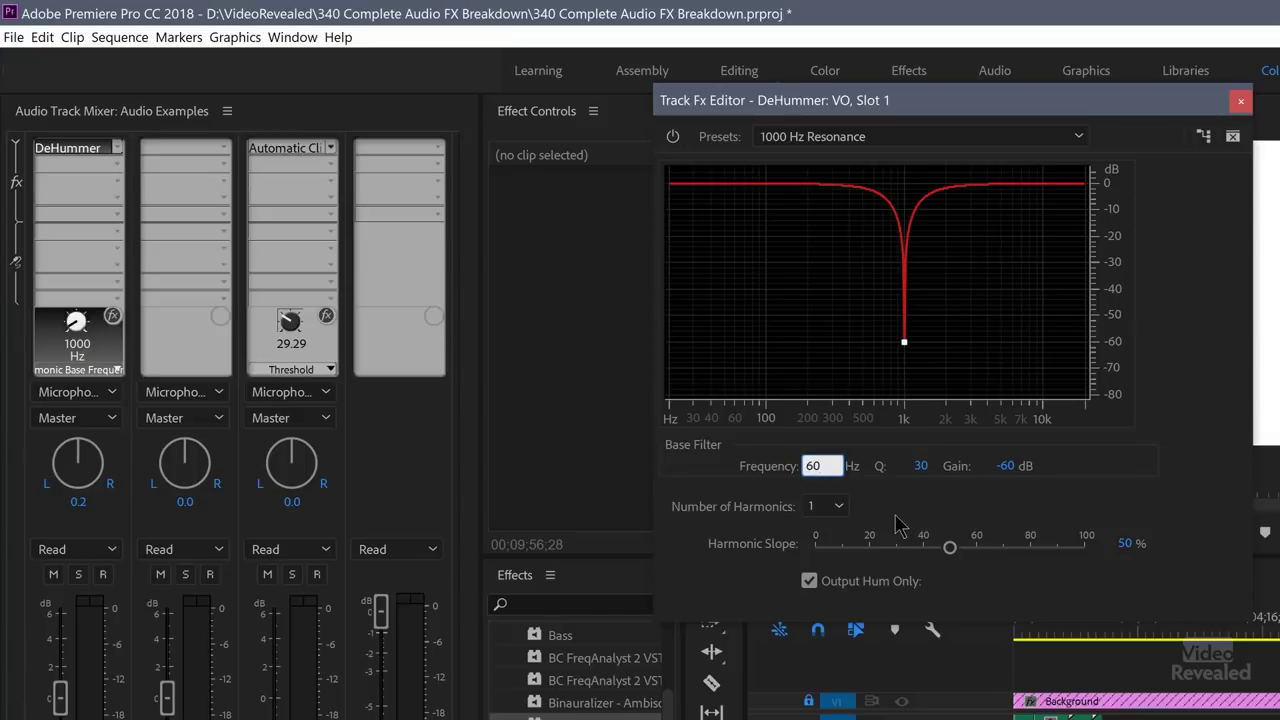
pyautogui.write('60')
pyautogui.press('Tab')
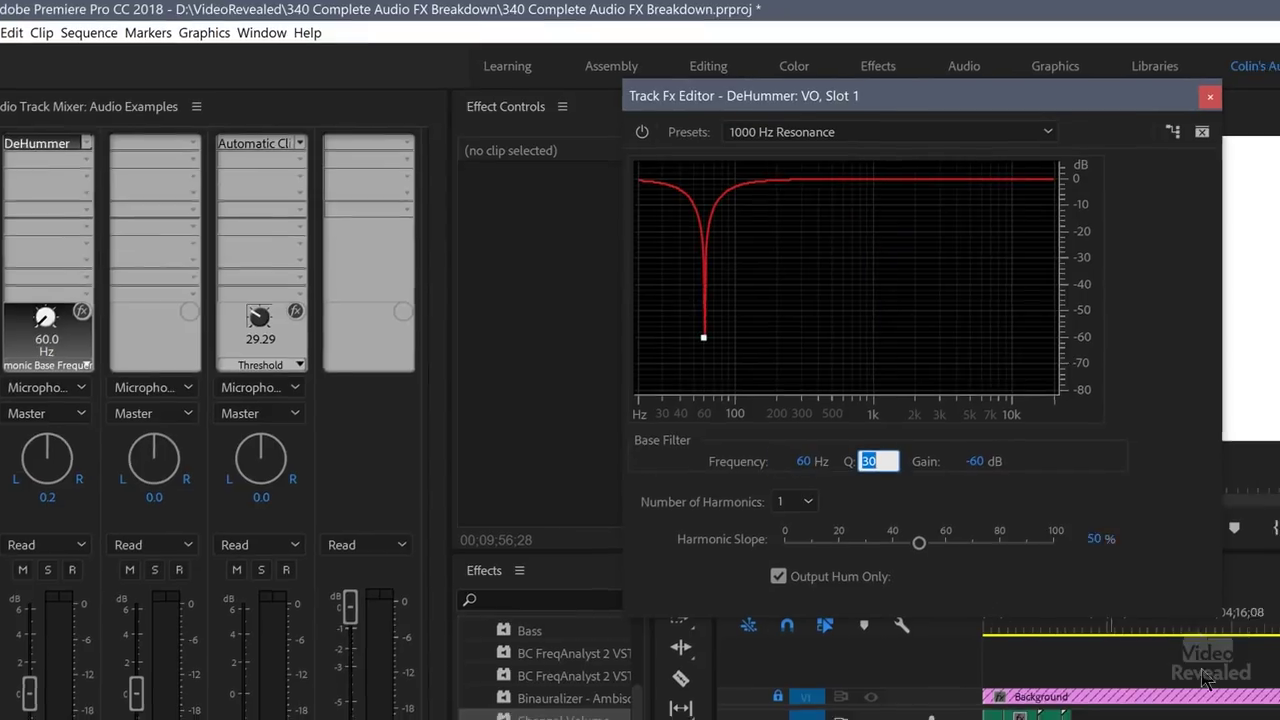
pyautogui.press('Return')
pyautogui.moveTo(1017, 553); pyautogui.dragTo(535, 592)
pyautogui.press('=')
pyautogui.press('=')
pyautogui.press('=')
pyautogui.press('=')
pyautogui.scroll(-3, 551, 606)
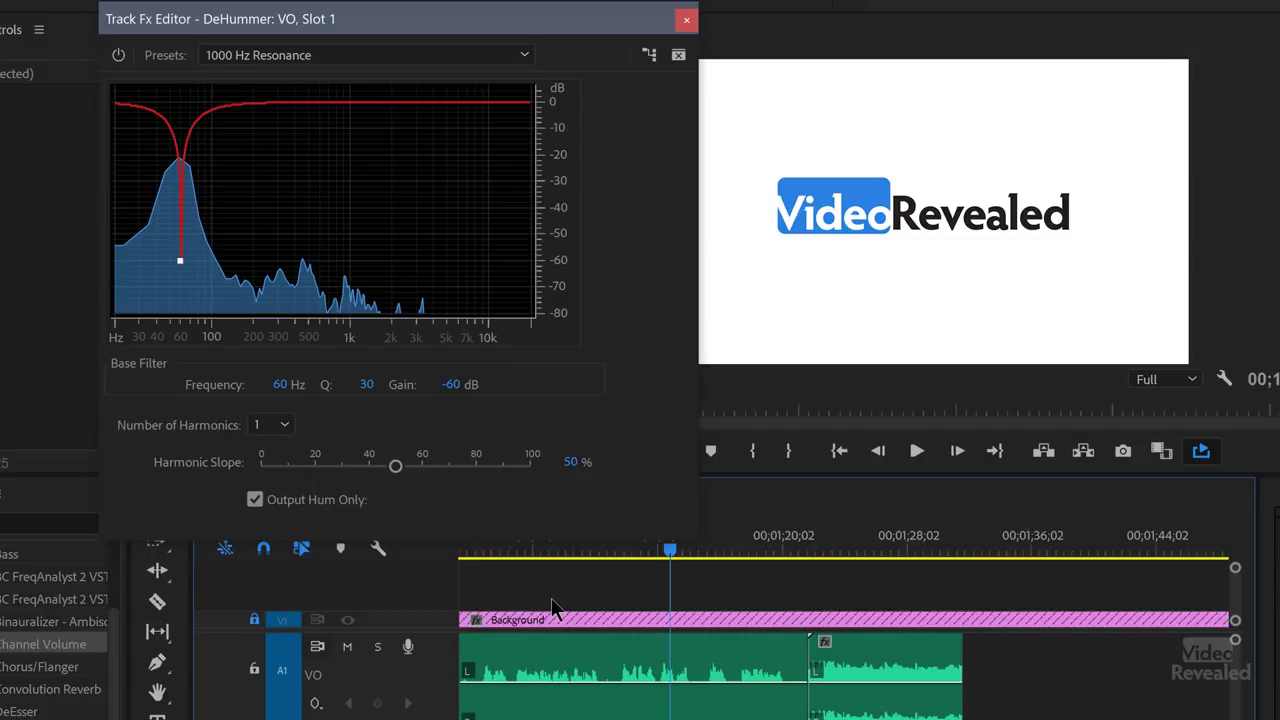
# Bypass DeHummer to compare, then tune the 60 Hz notch to Q 129.9 at -62 dB
pyautogui.click(119, 56)
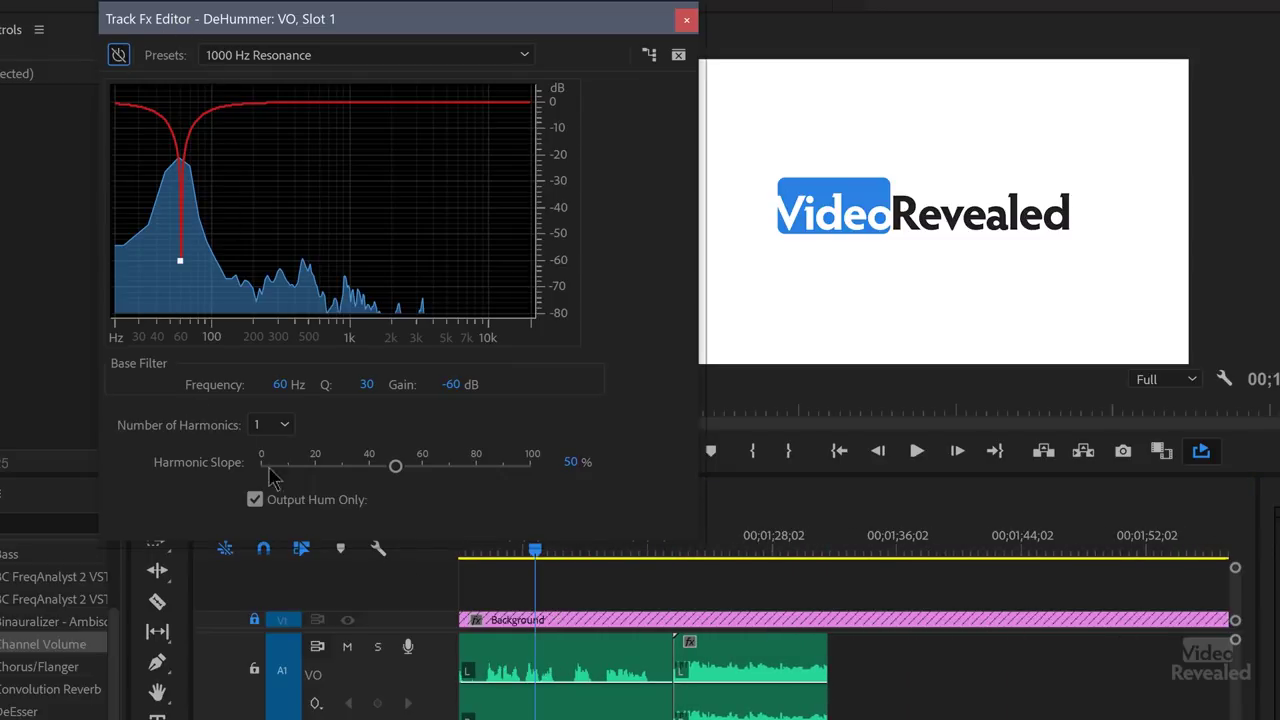
pyautogui.click(669, 556)
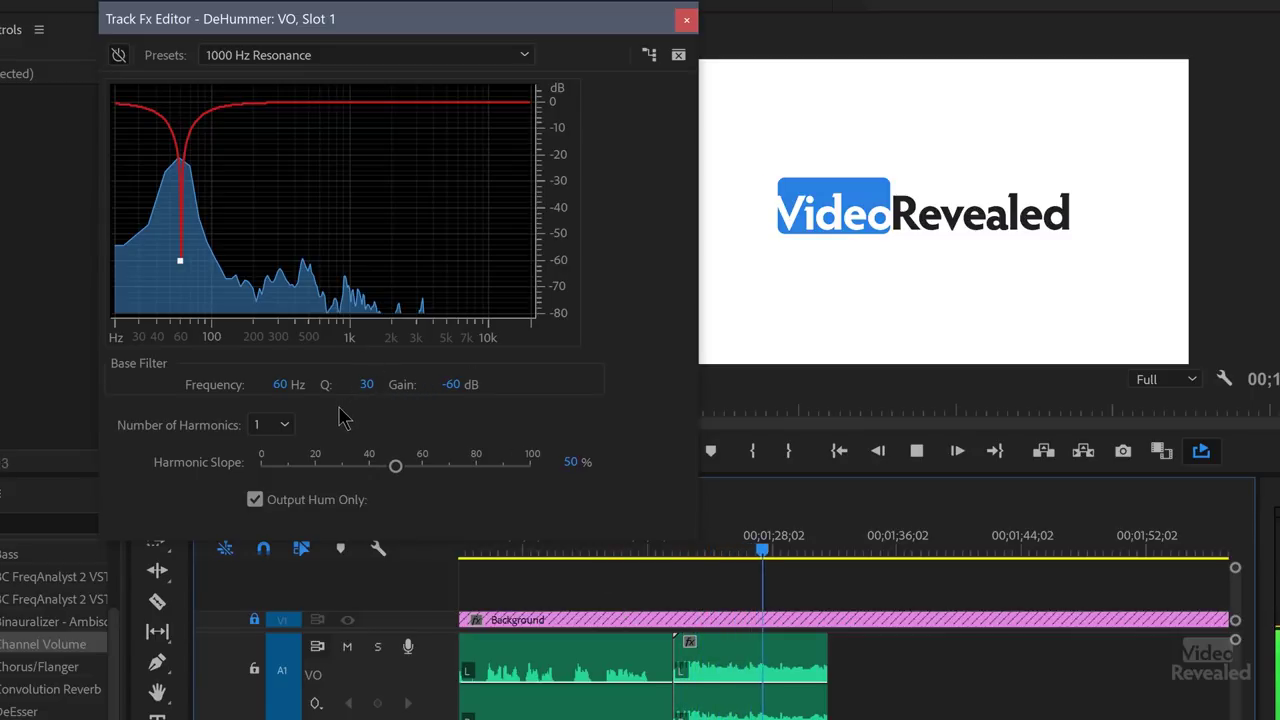
pyautogui.press('space')
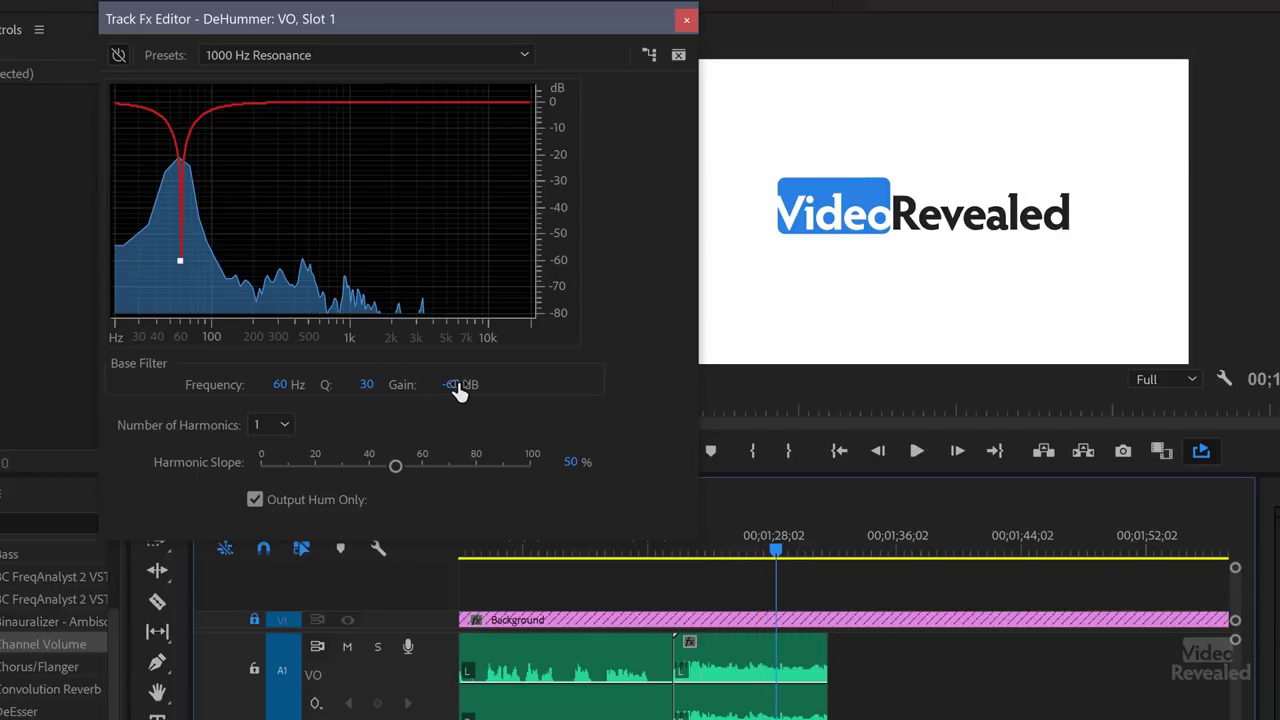
pyautogui.moveTo(458, 390); pyautogui.dragTo(542, 400)
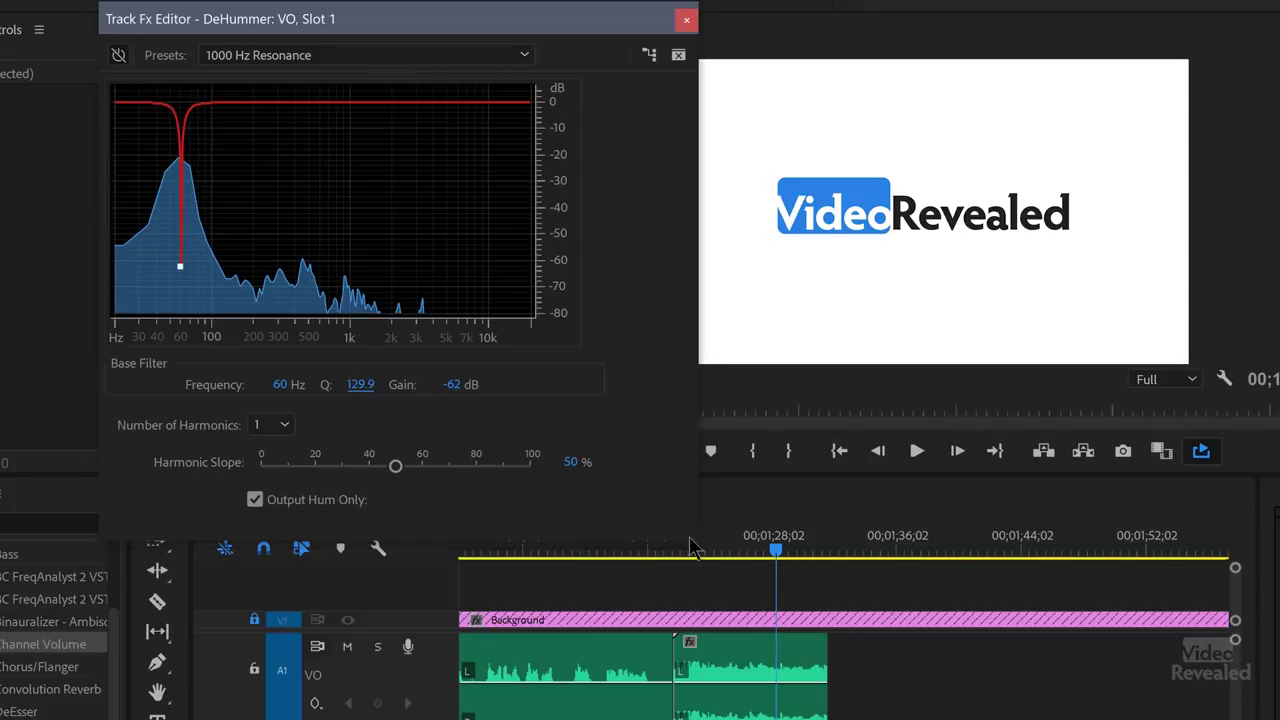
# Turn off Output Hum Only, replay the voice, and re-enable DeHummer
pyautogui.click(695, 593)
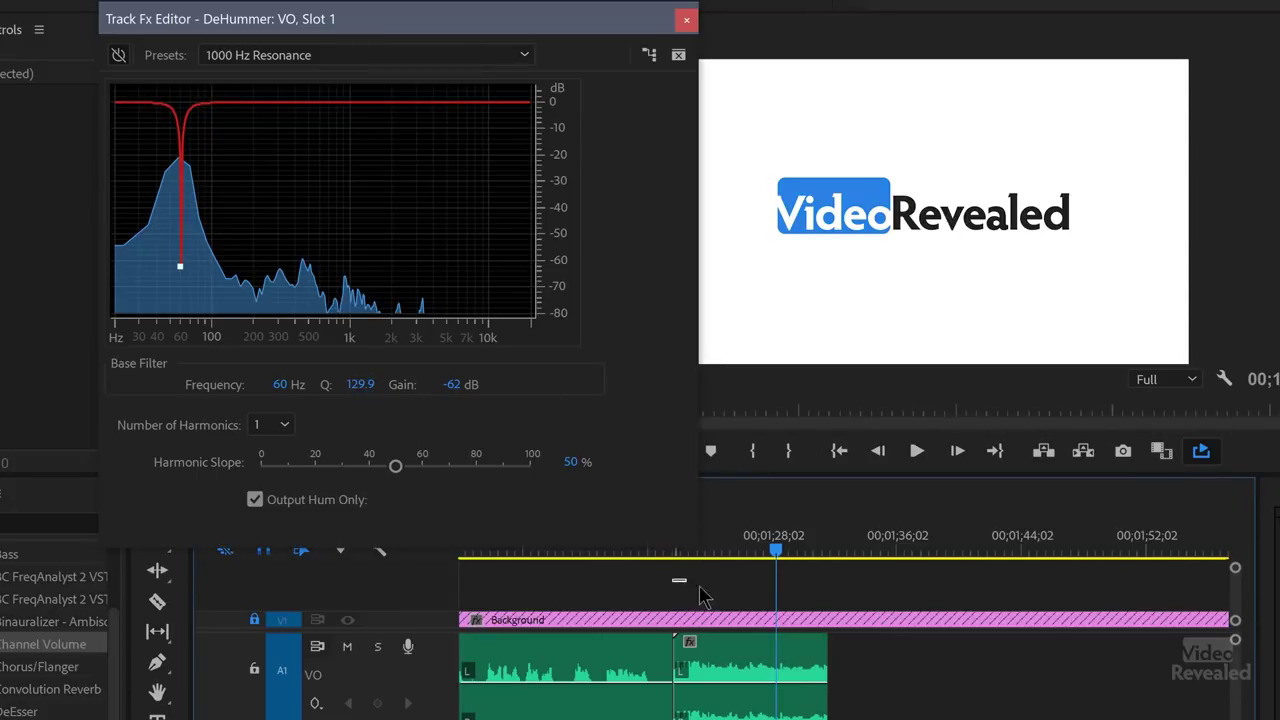
pyautogui.press('Up')
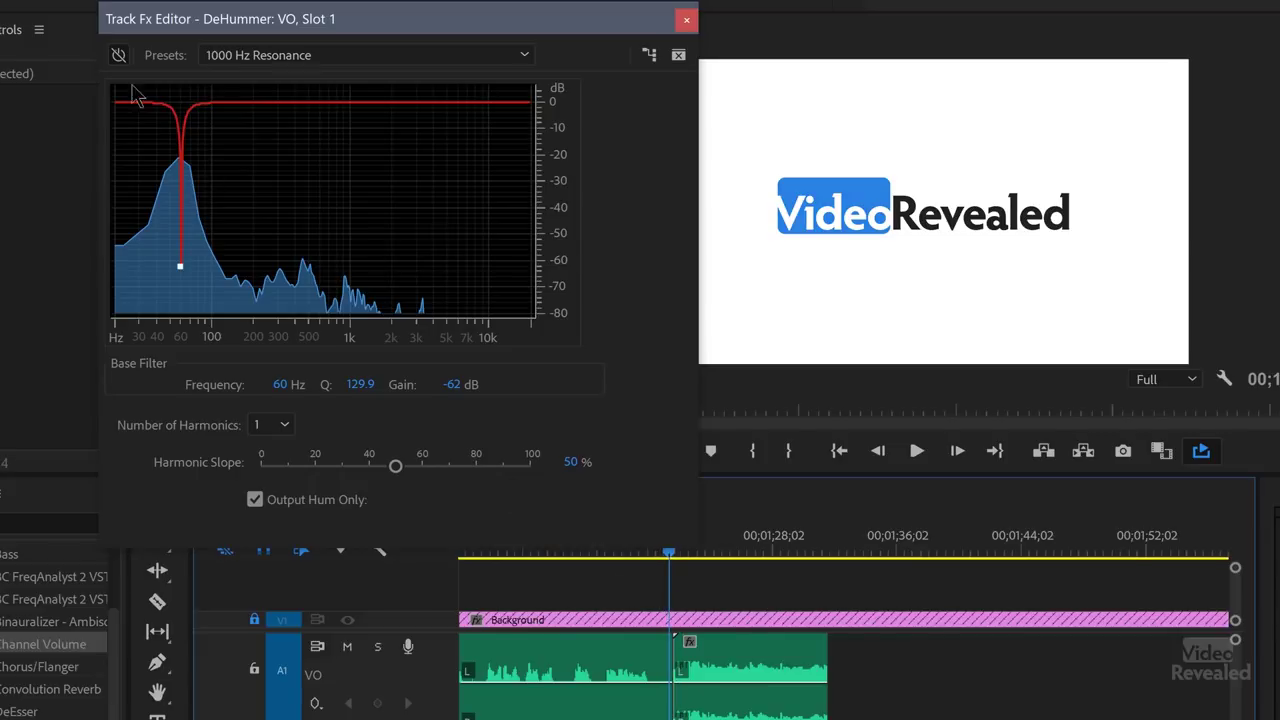
pyautogui.click(254, 499)
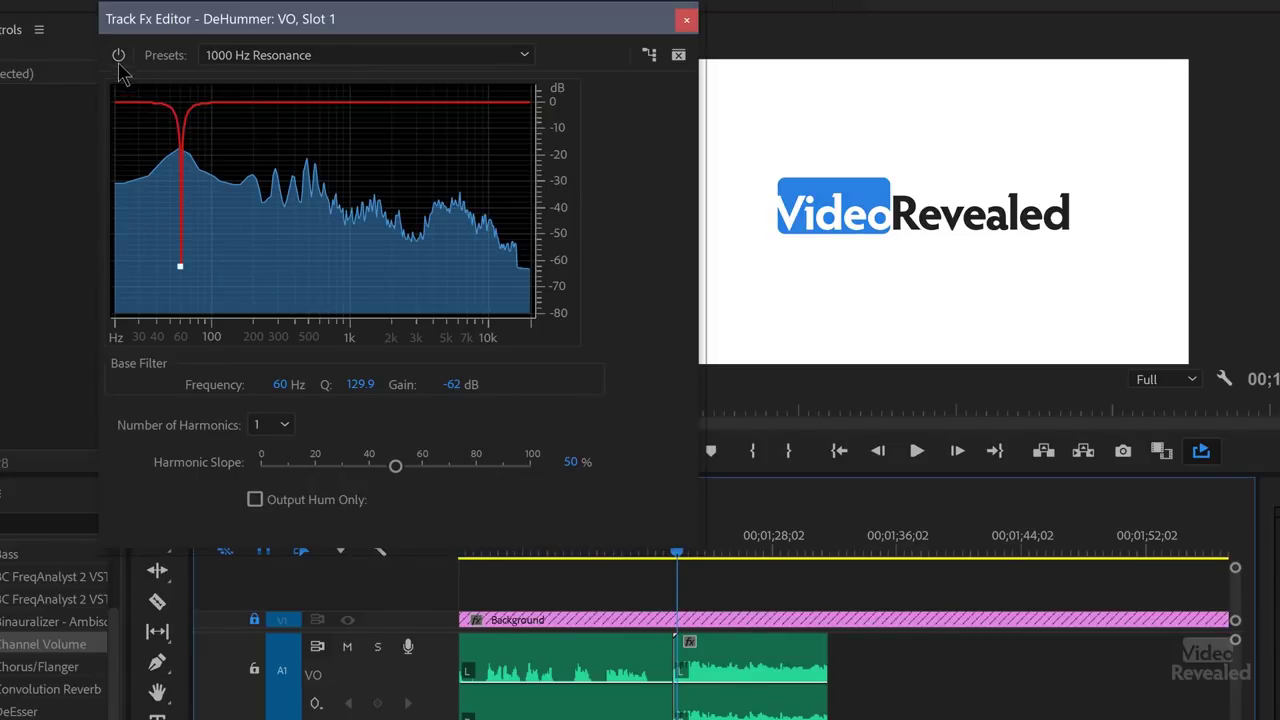
pyautogui.press('space')
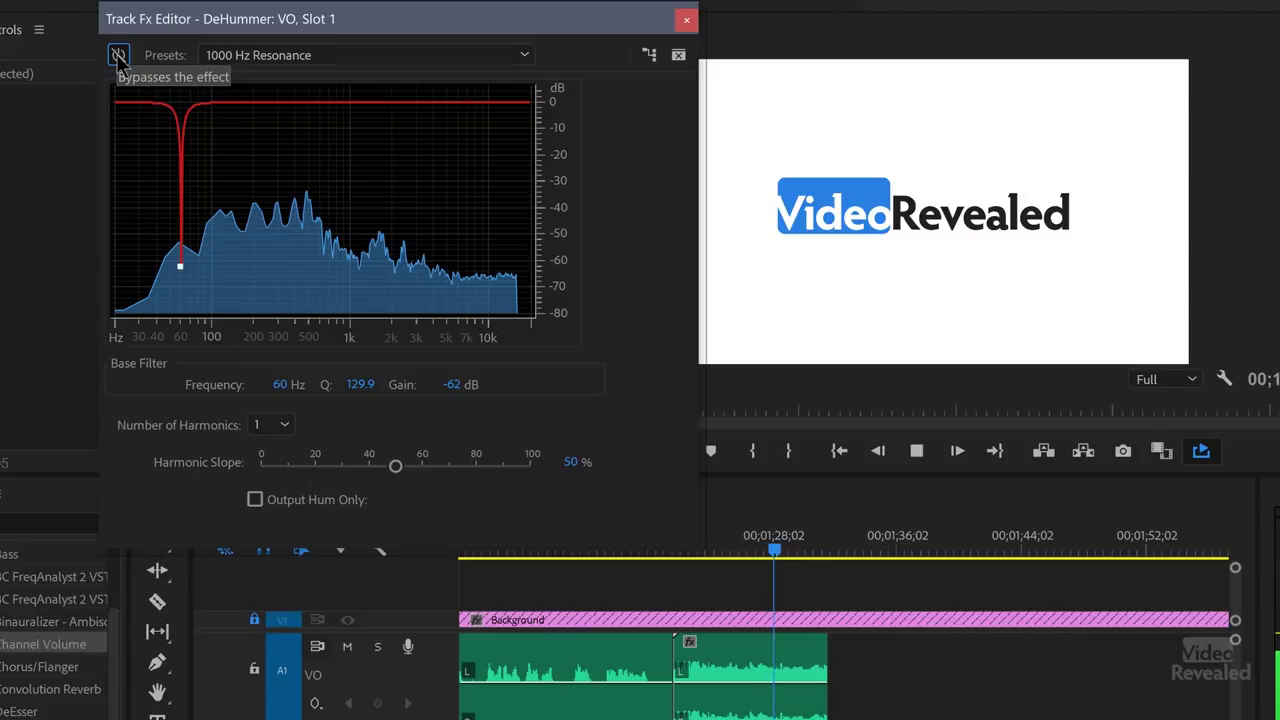
pyautogui.click(119, 56)
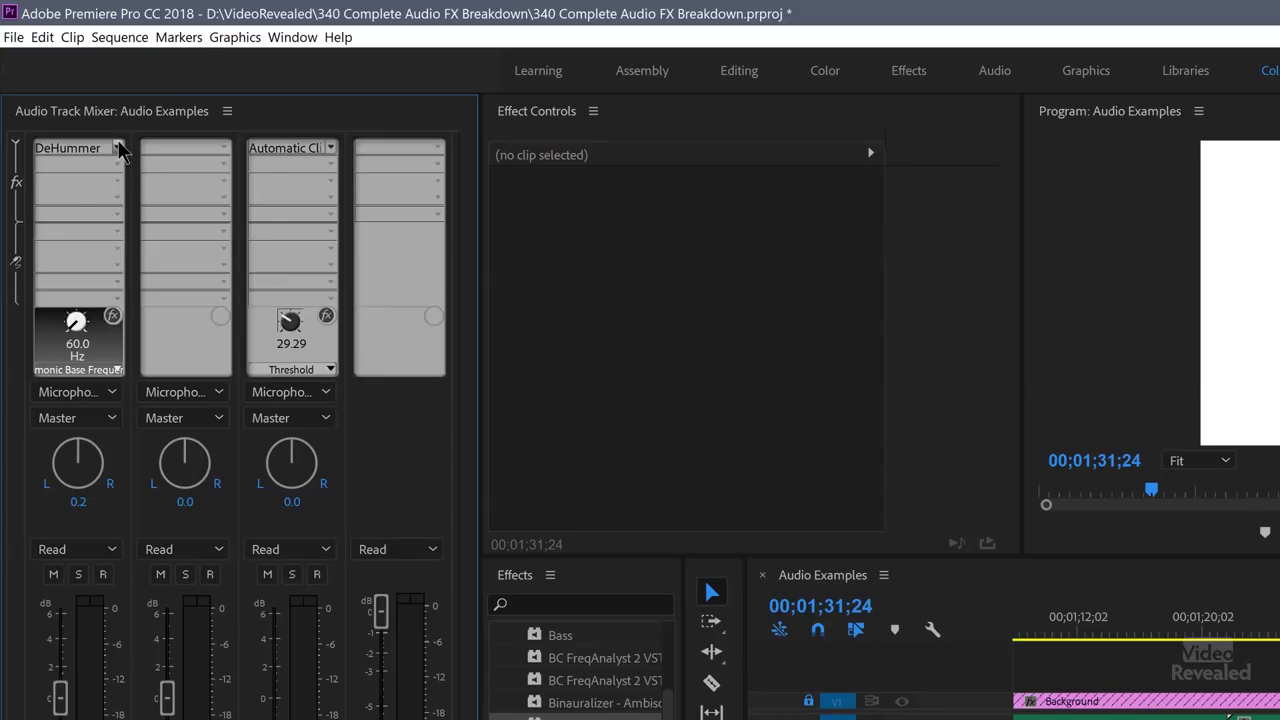
# Insert Surround Reverb into the Voice track's effect slot
pyautogui.click(118, 148)
pyautogui.moveTo(134, 269)
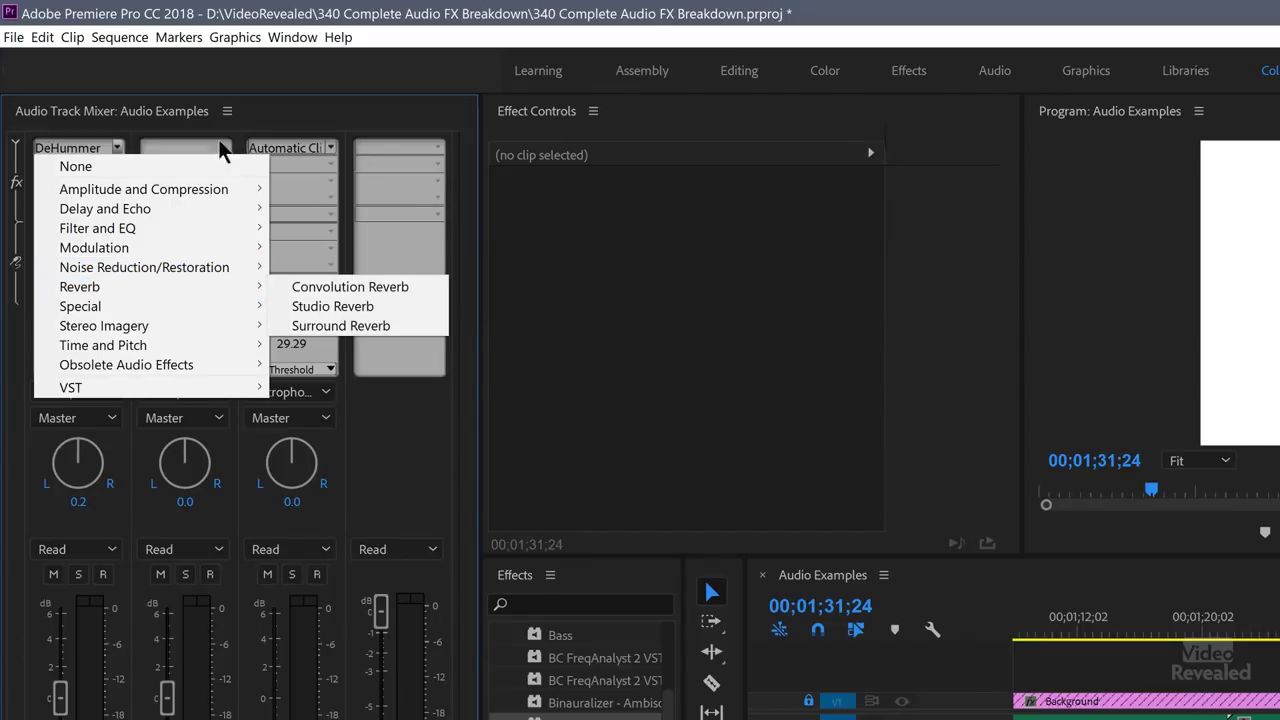
pyautogui.click(383, 141)
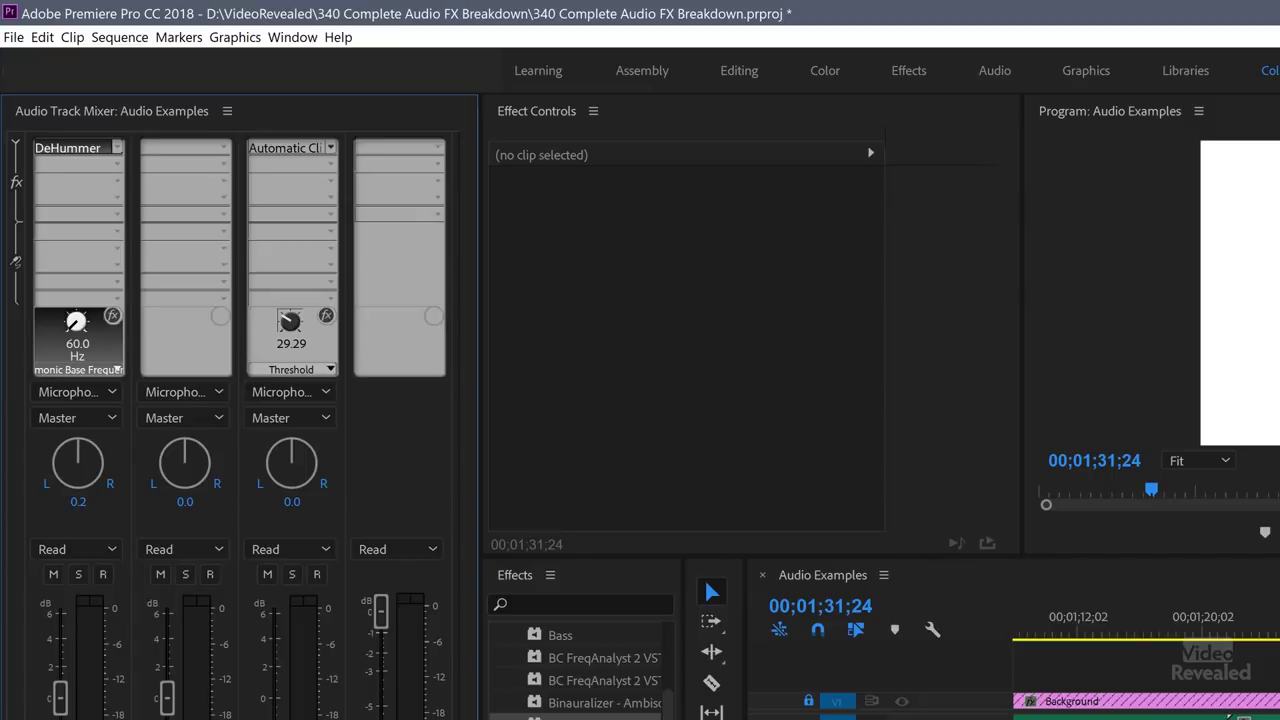
pyautogui.click(224, 148)
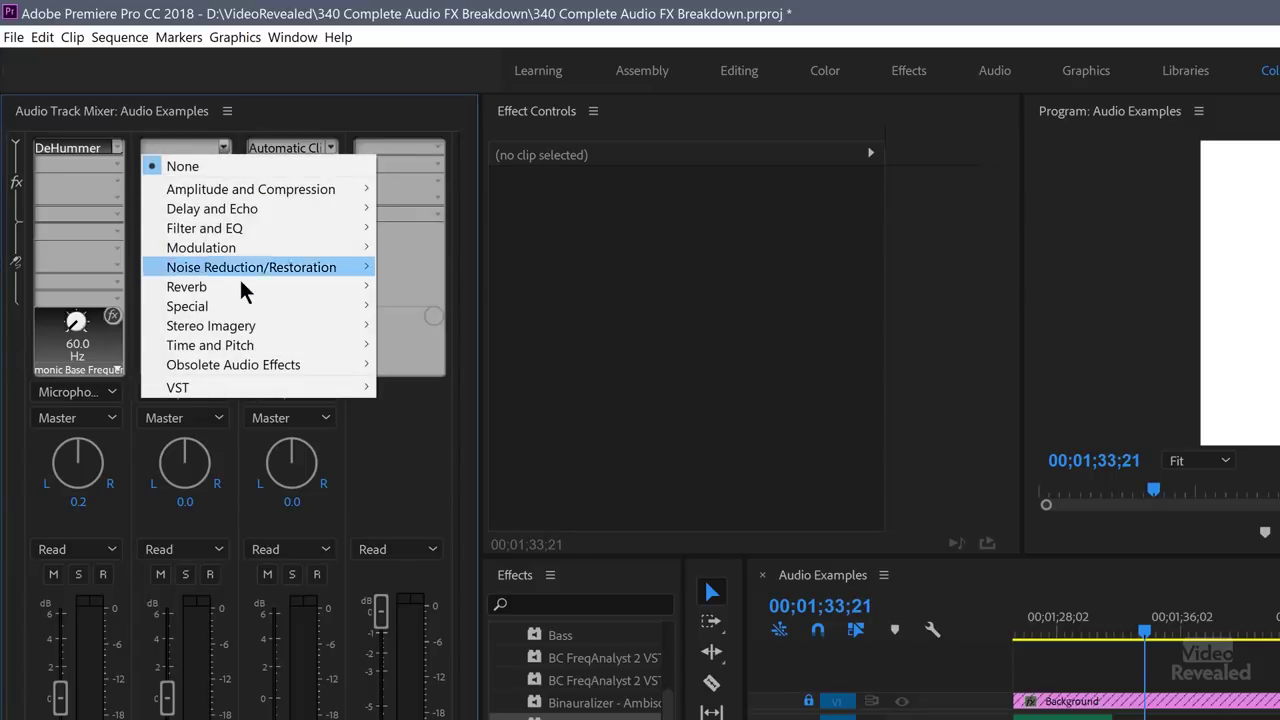
pyautogui.moveTo(243, 289)
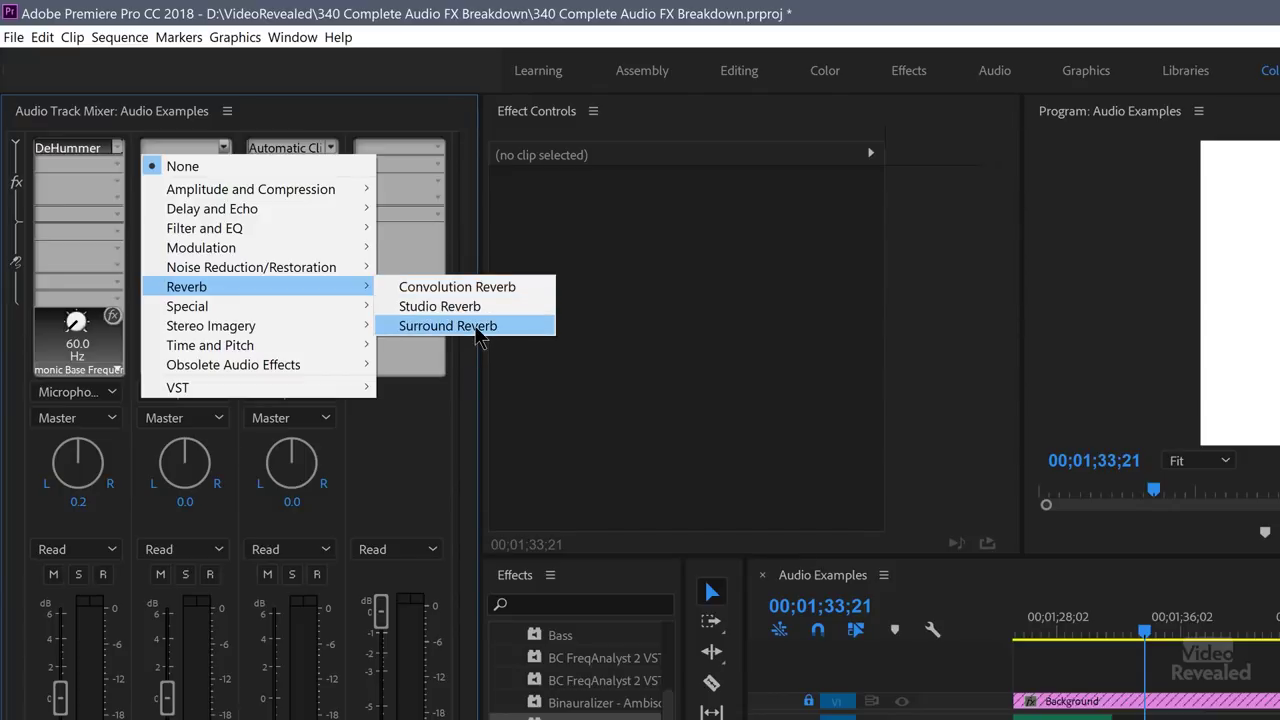
pyautogui.click(477, 328)
# Open and enlarge the Surround Reverb editor, then apply the Center Stage preset
pyautogui.doubleClick(179, 157)
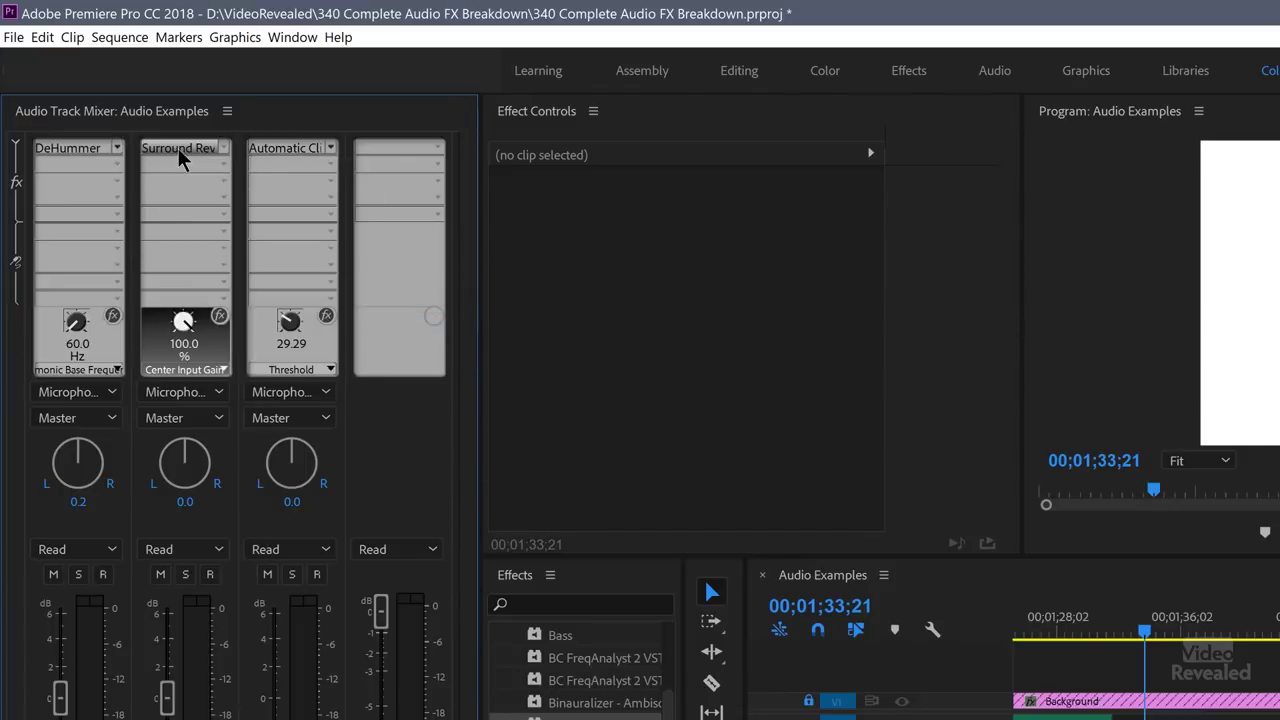
pyautogui.moveTo(990, 442); pyautogui.dragTo(812, 73)
pyautogui.moveTo(1062, 287); pyautogui.dragTo(1275, 585)
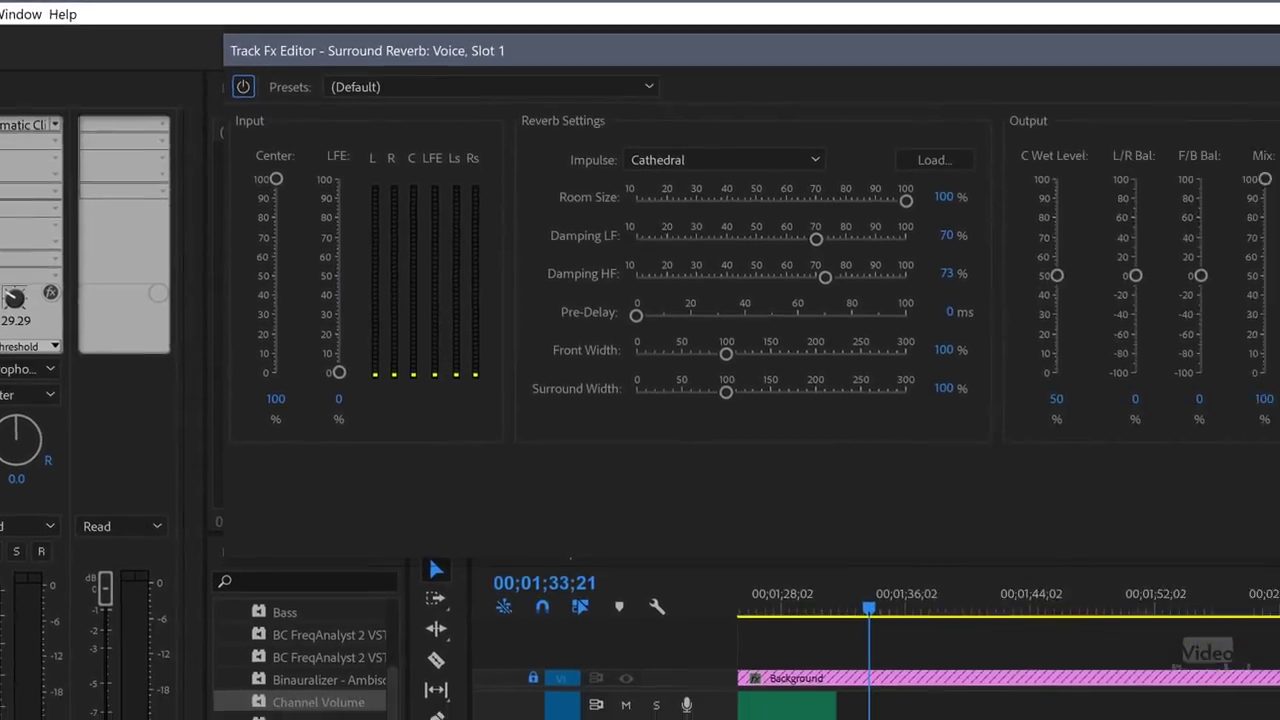
pyautogui.moveTo(216, 538); pyautogui.dragTo(216, 515)
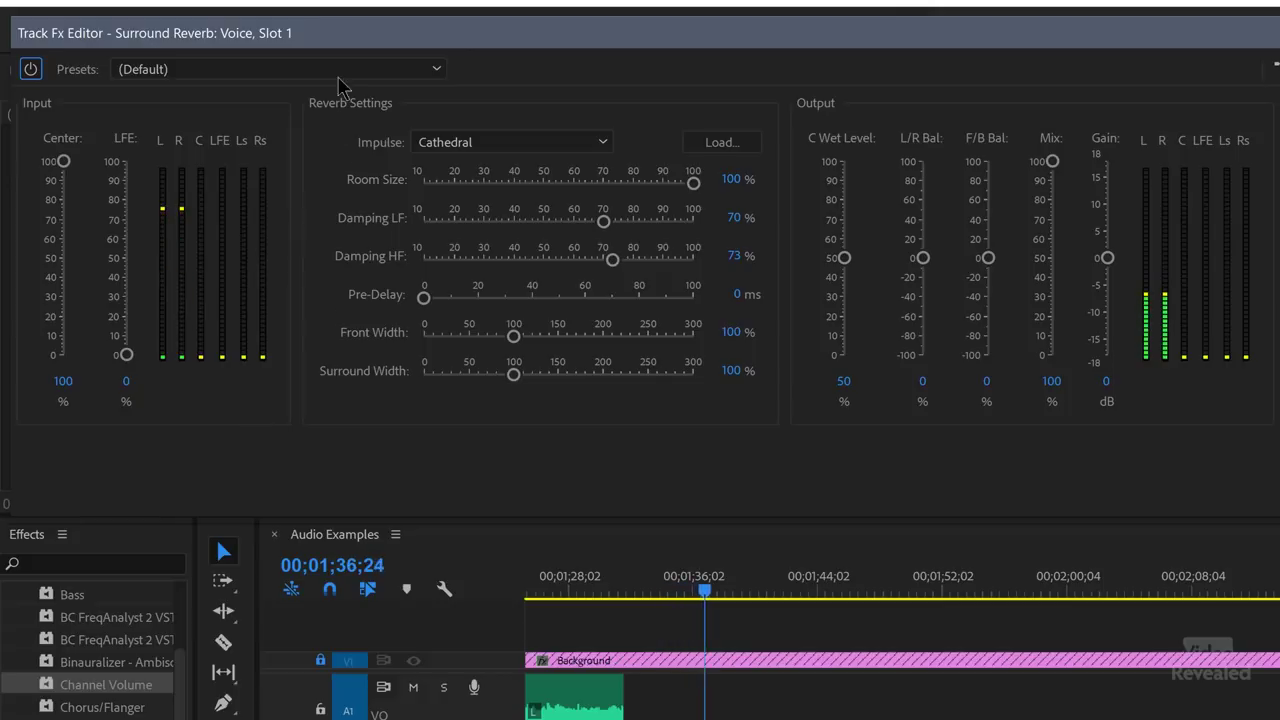
pyautogui.click(288, 67)
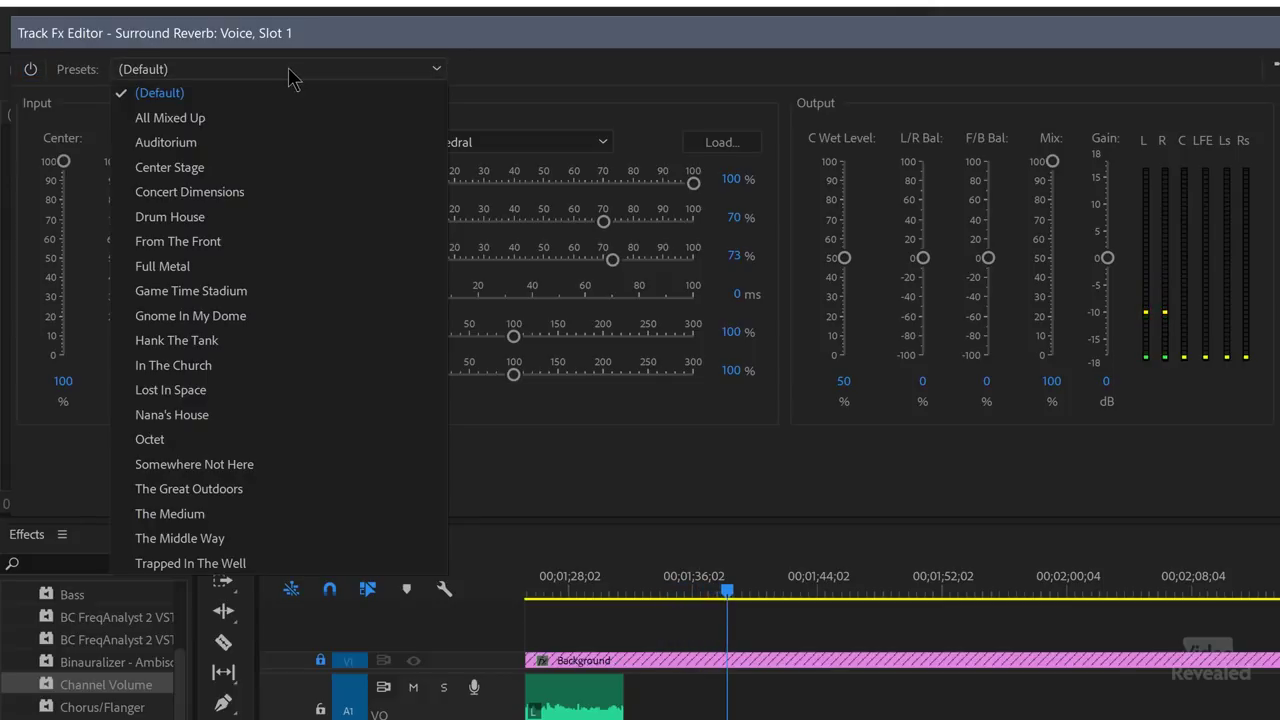
pyautogui.click(211, 168)
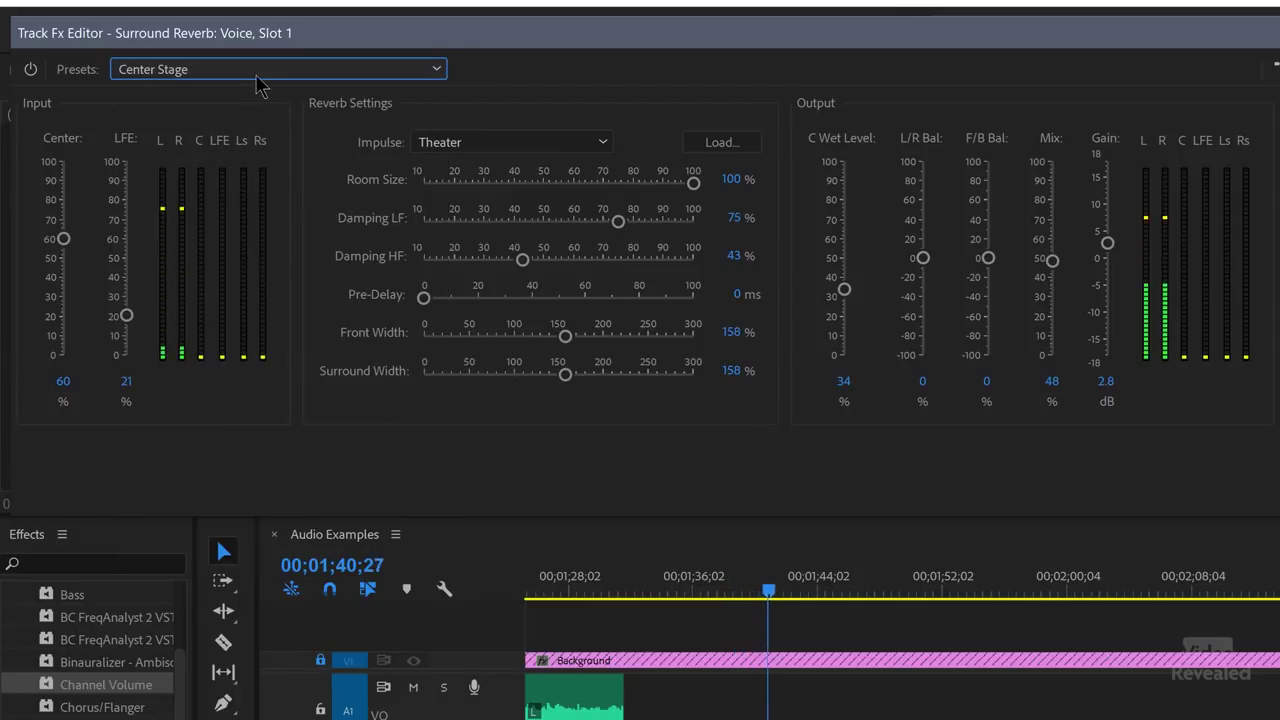
# Play the voice with the Auditorium reverb, then close the editor
pyautogui.scroll(1, 257, 85)
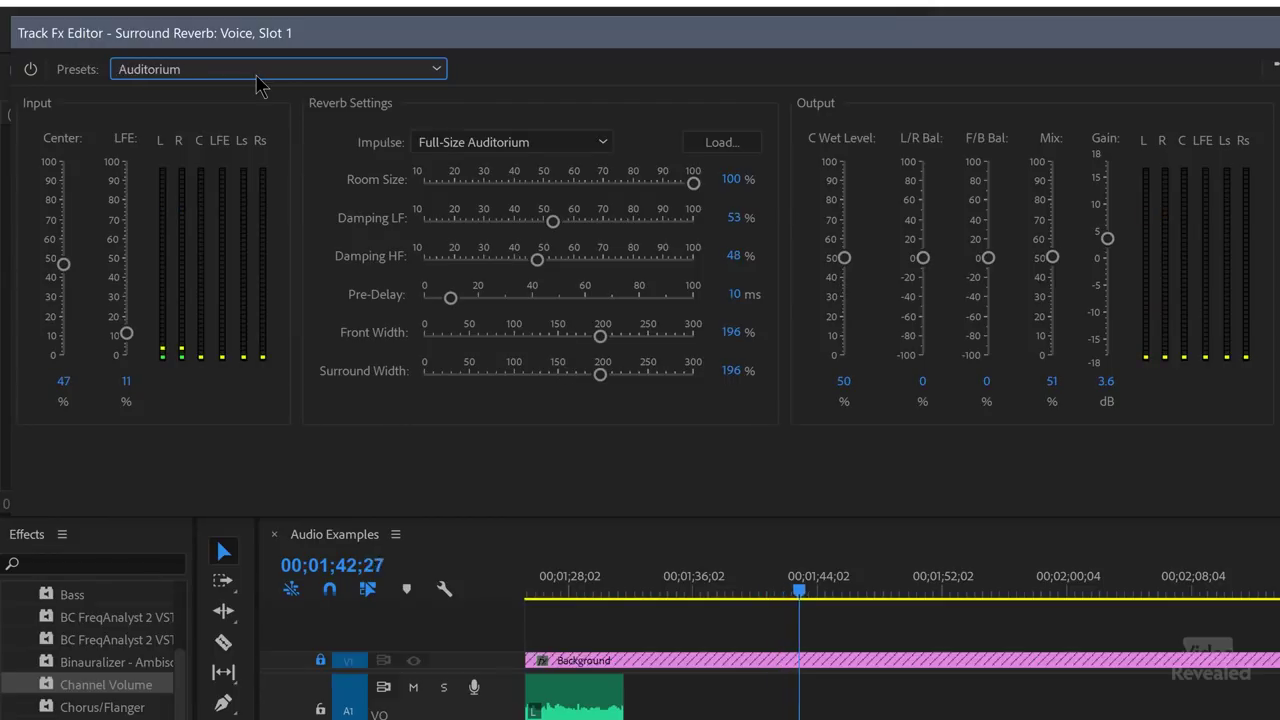
pyautogui.click(645, 702)
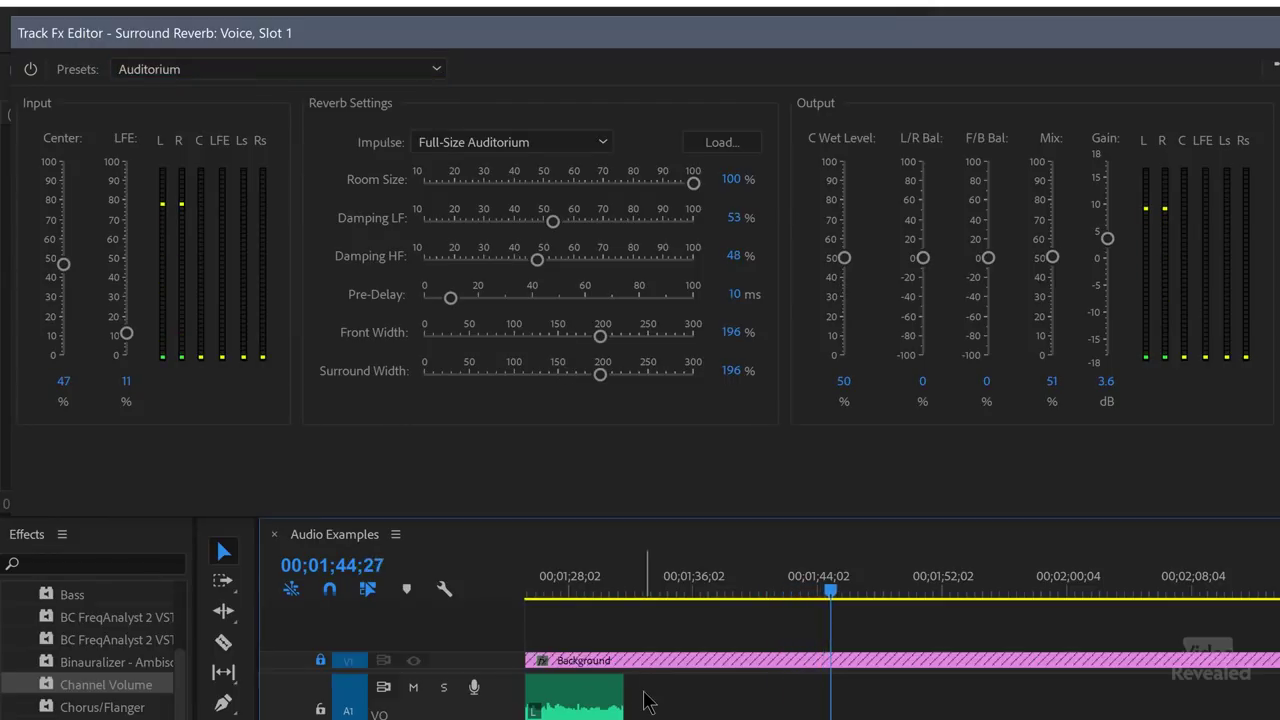
pyautogui.press('space')
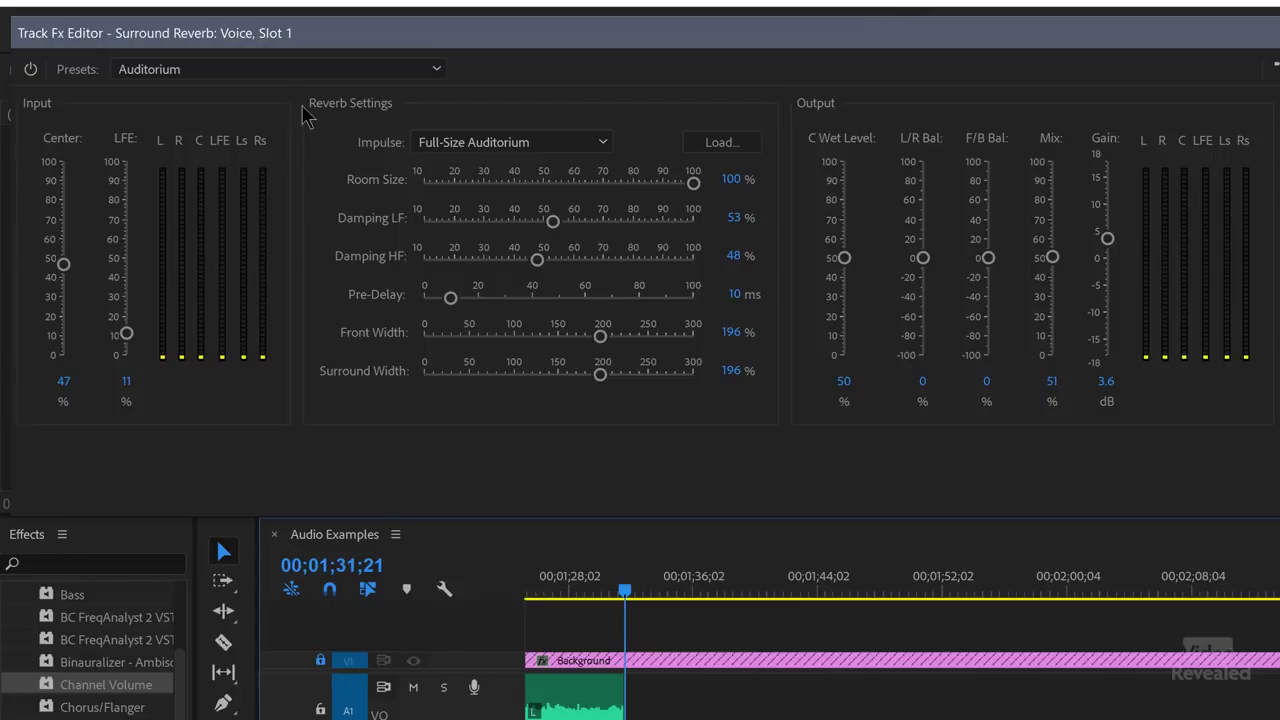
pyautogui.press('space')
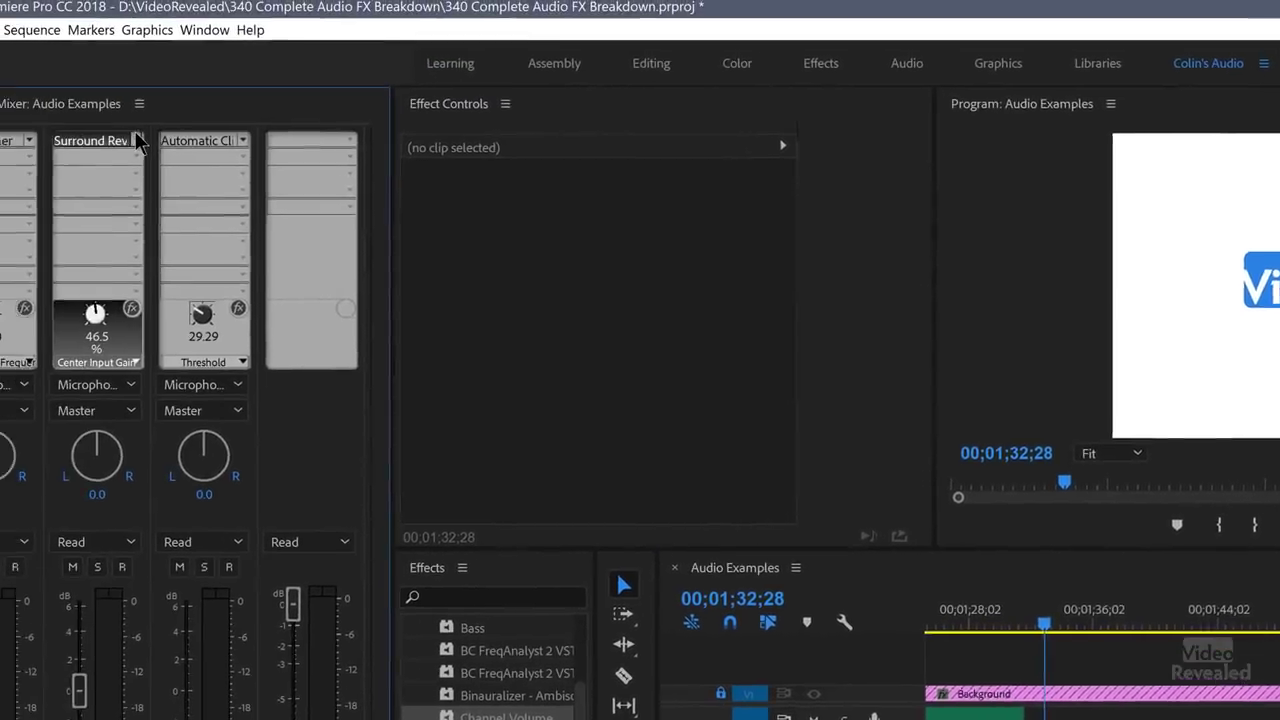
pyautogui.click(226, 147)
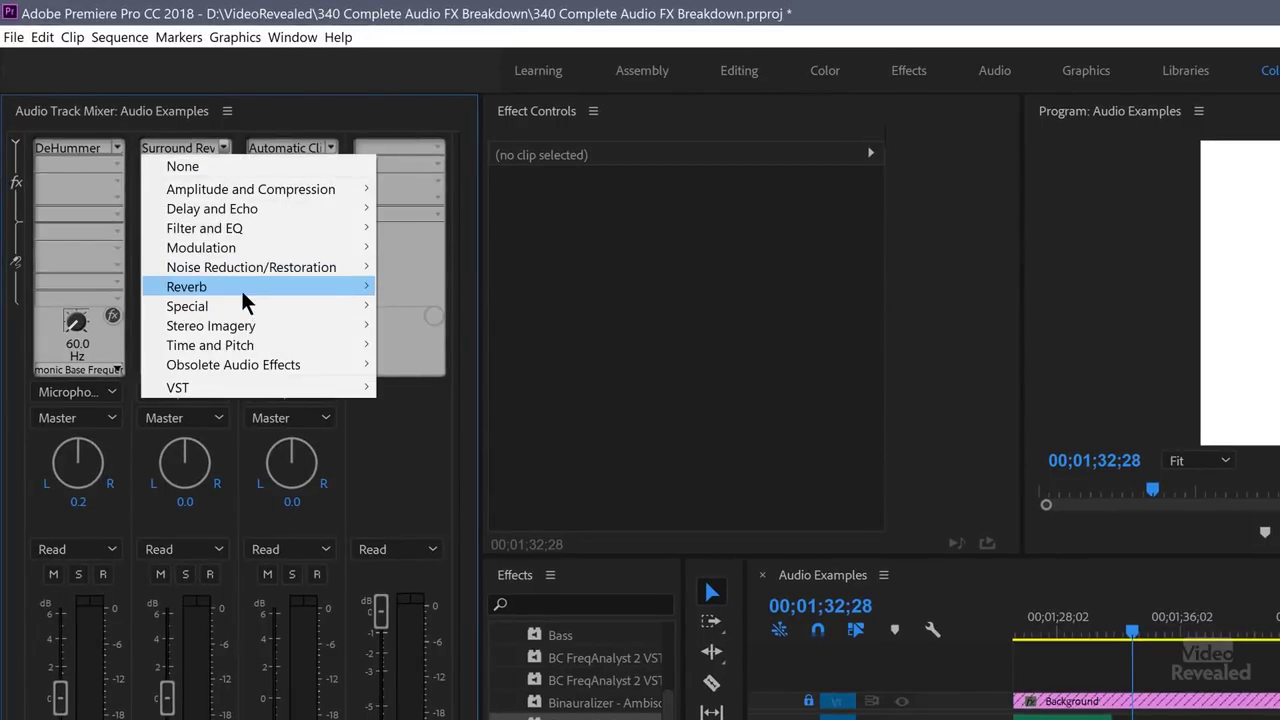
# Replace the reverb with Studio Reverb and apply its Great Hall preset
pyautogui.moveTo(319, 287)
pyautogui.click(500, 307)
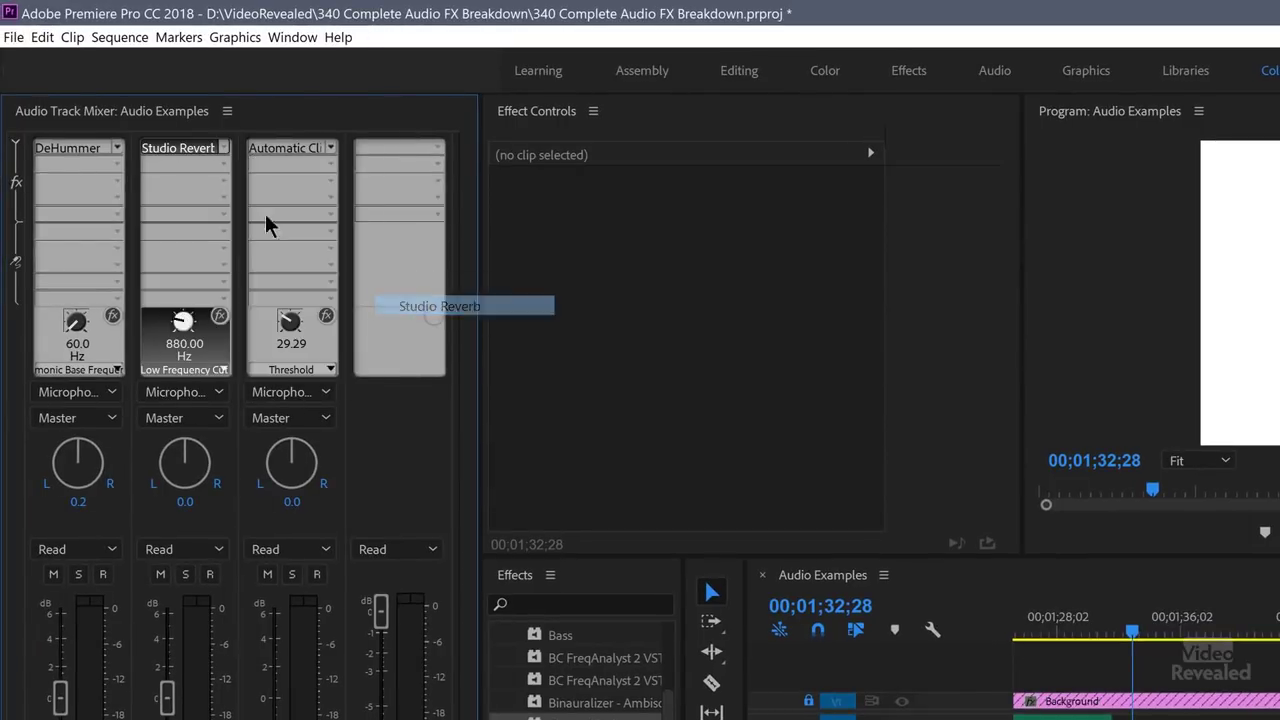
pyautogui.doubleClick(193, 145)
pyautogui.moveTo(944, 428); pyautogui.dragTo(730, 83)
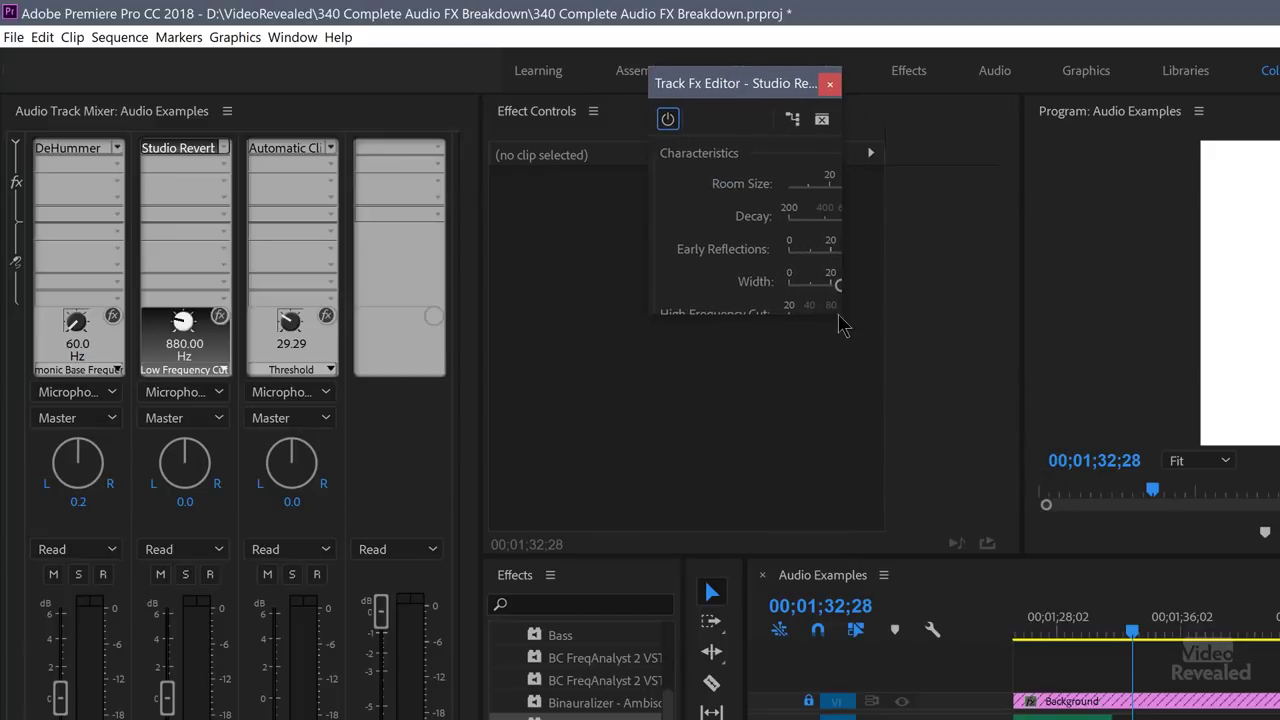
pyautogui.moveTo(846, 325); pyautogui.dragTo(1251, 597)
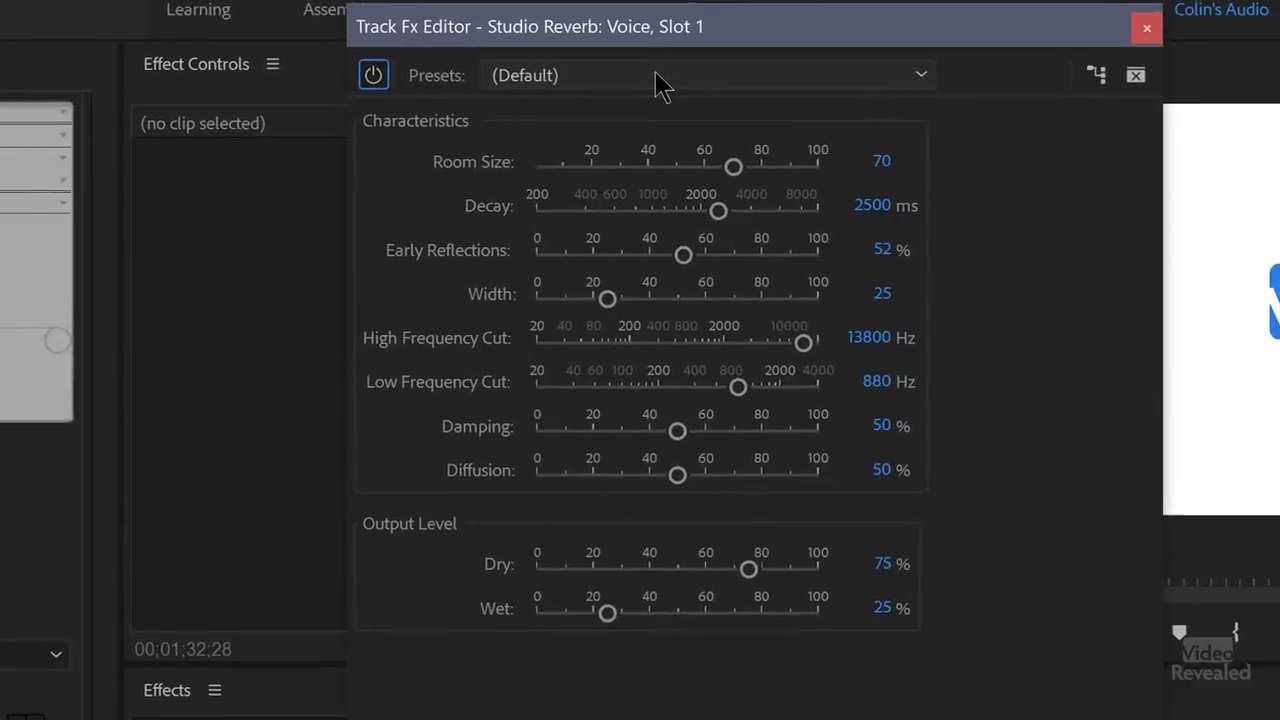
pyautogui.click(849, 118)
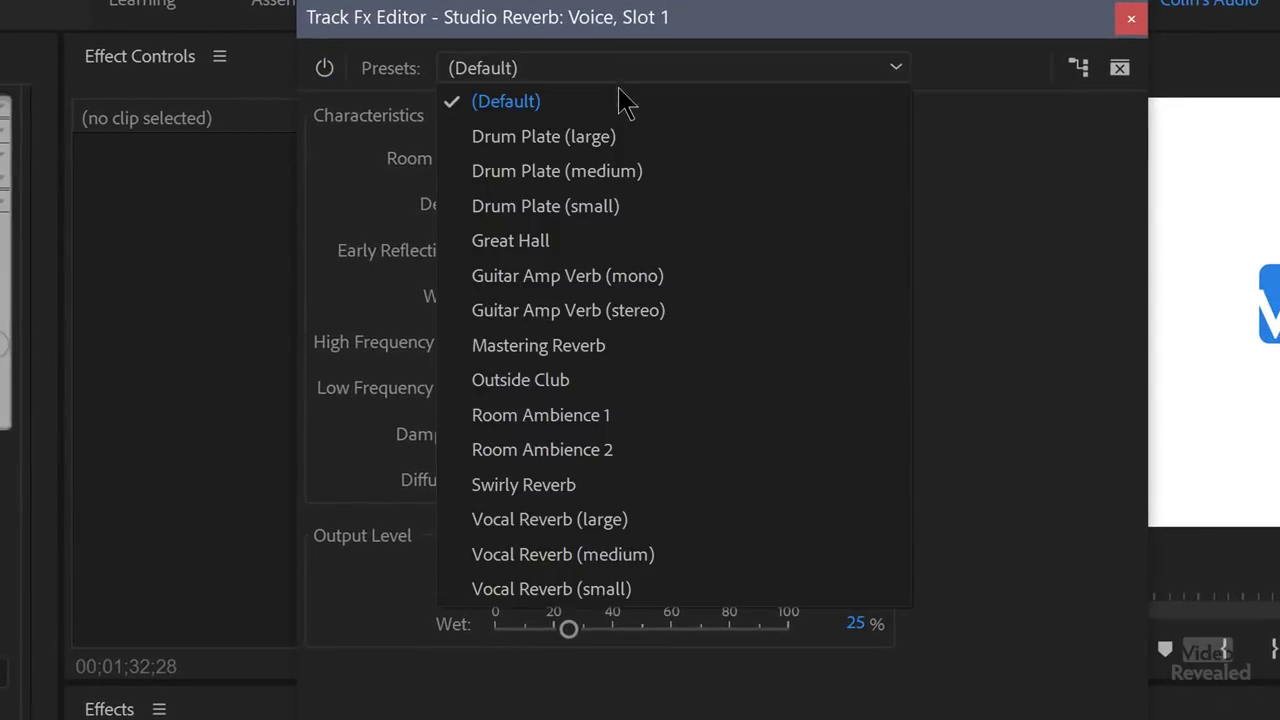
pyautogui.click(545, 240)
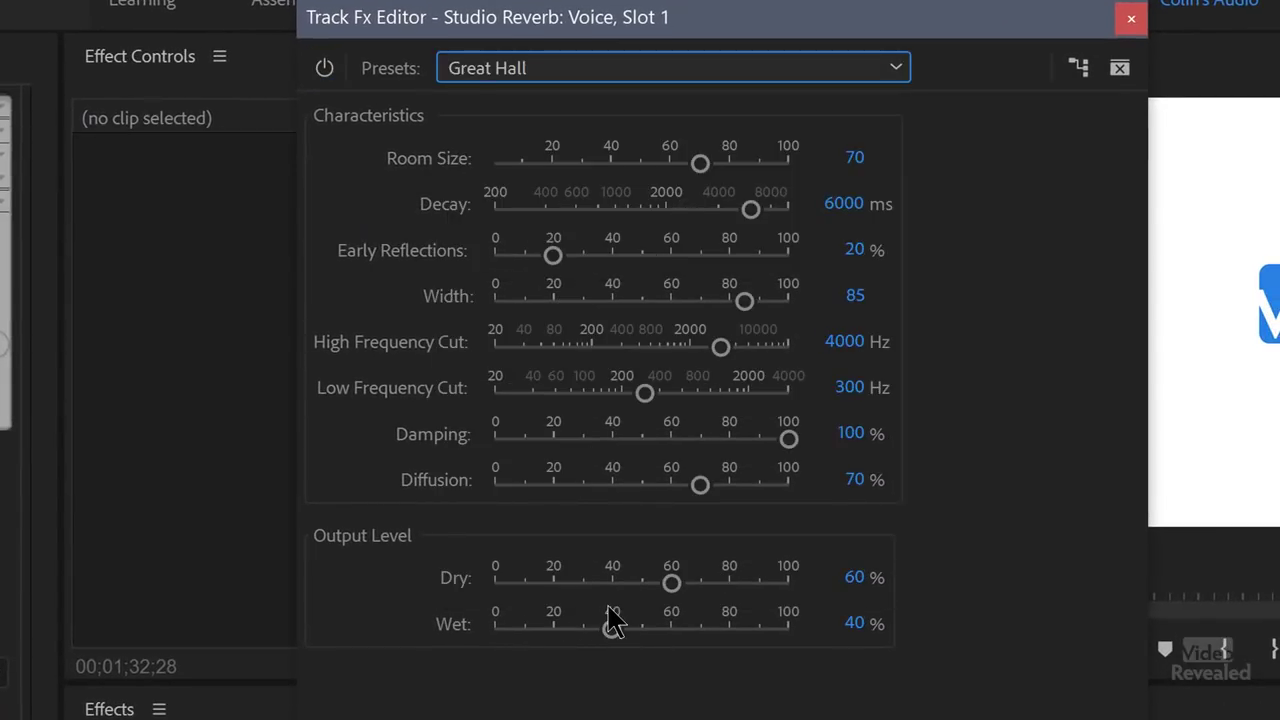
# Play the voice, lower Early Reflections to 15.2%, and close the editor
pyautogui.press('space')
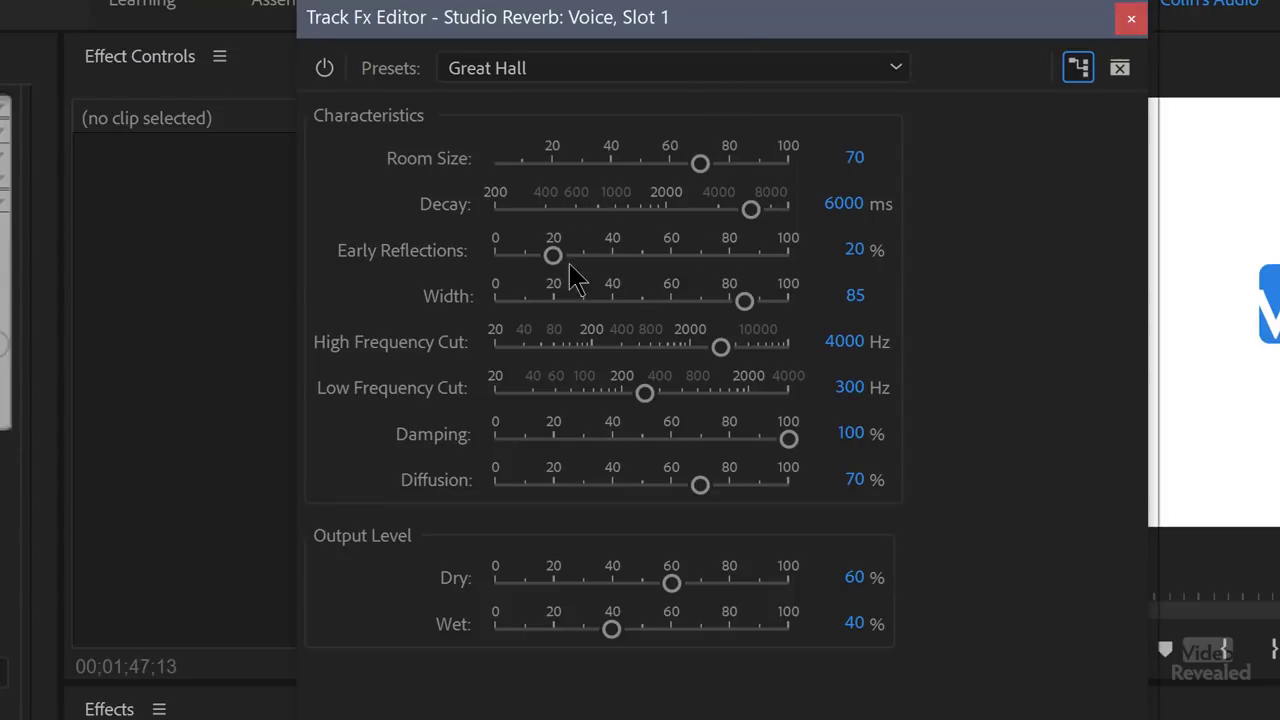
pyautogui.moveTo(578, 258); pyautogui.dragTo(540, 258)
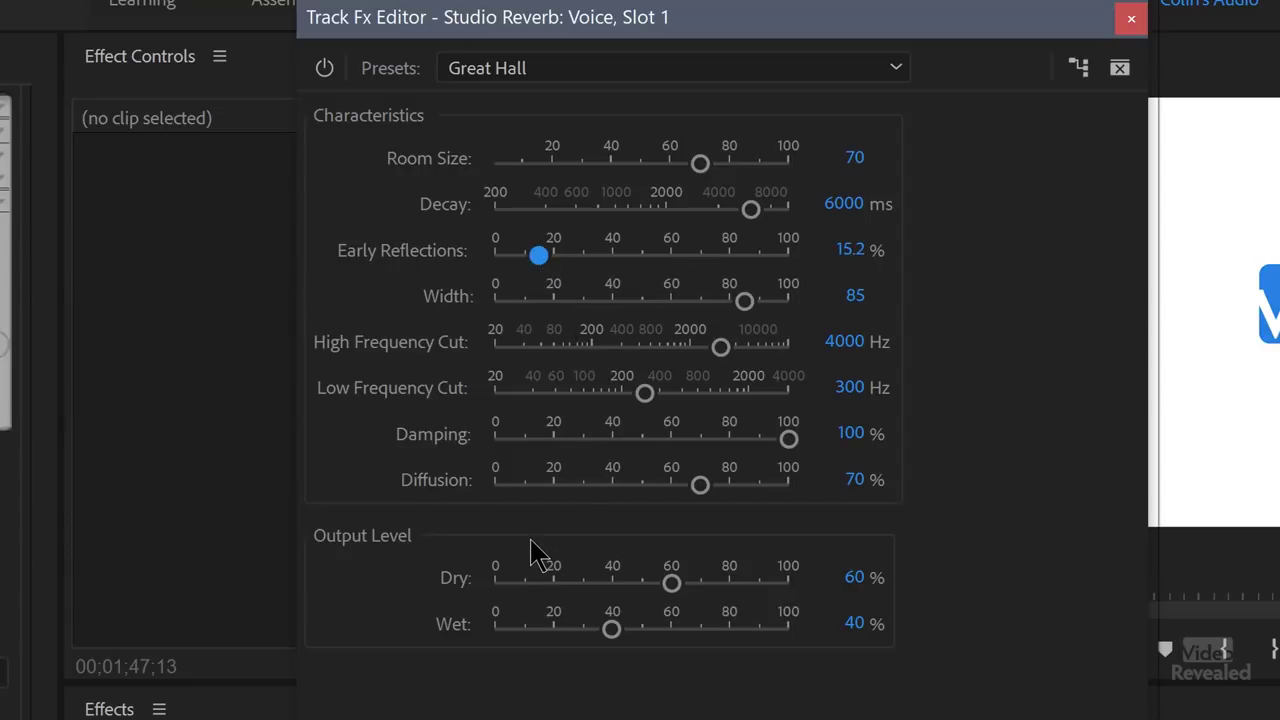
pyautogui.click(1128, 18)
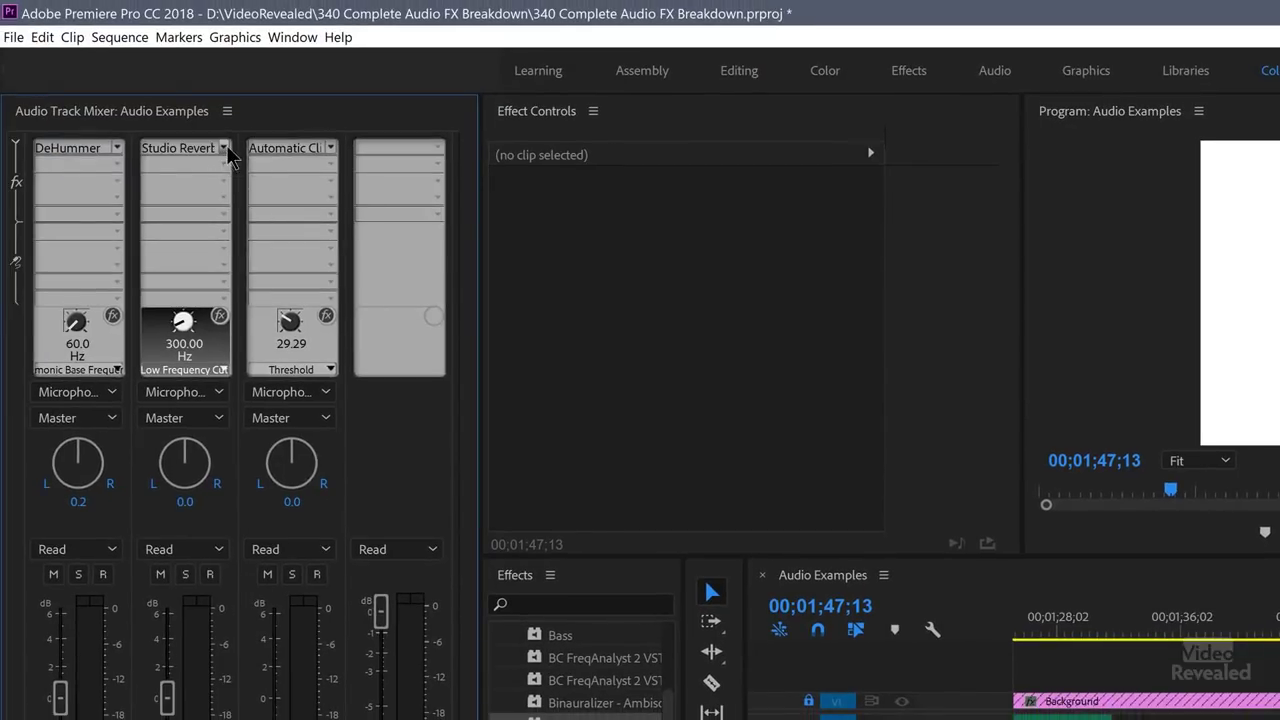
pyautogui.click(224, 147)
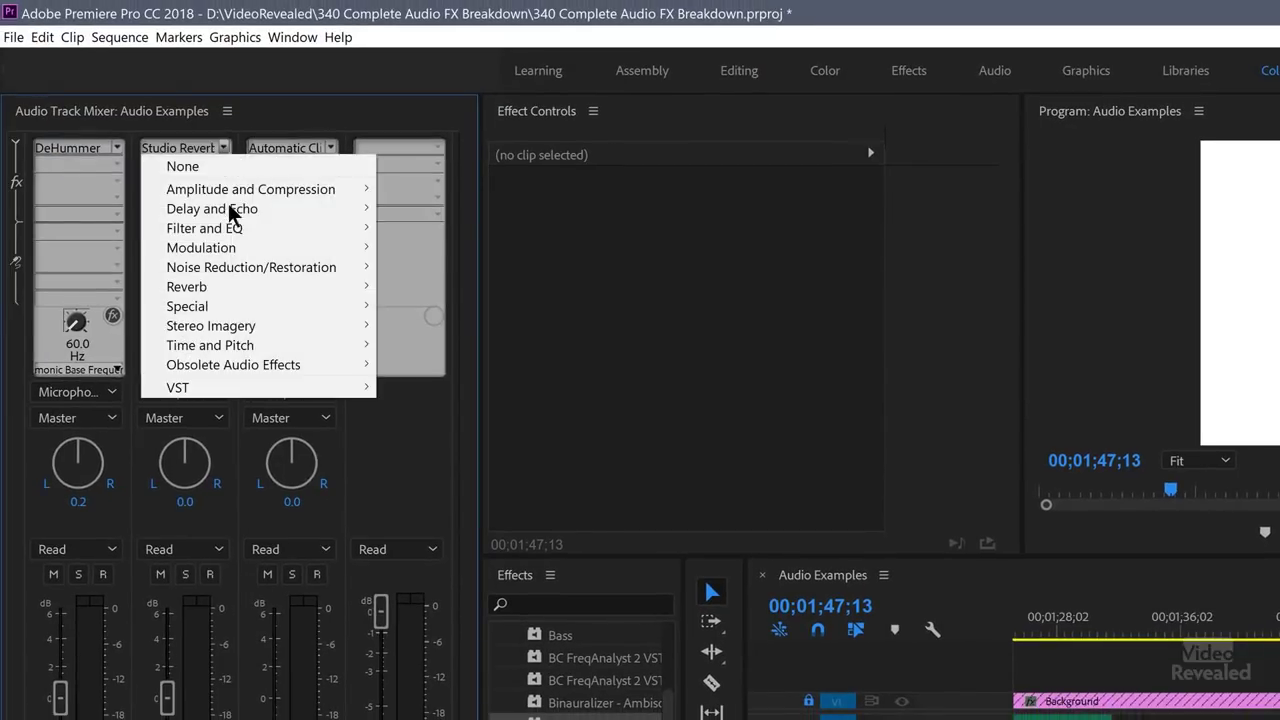
# Swap in Convolution Reverb, keep its Default preset, and choose the Hall impulse
pyautogui.moveTo(252, 284)
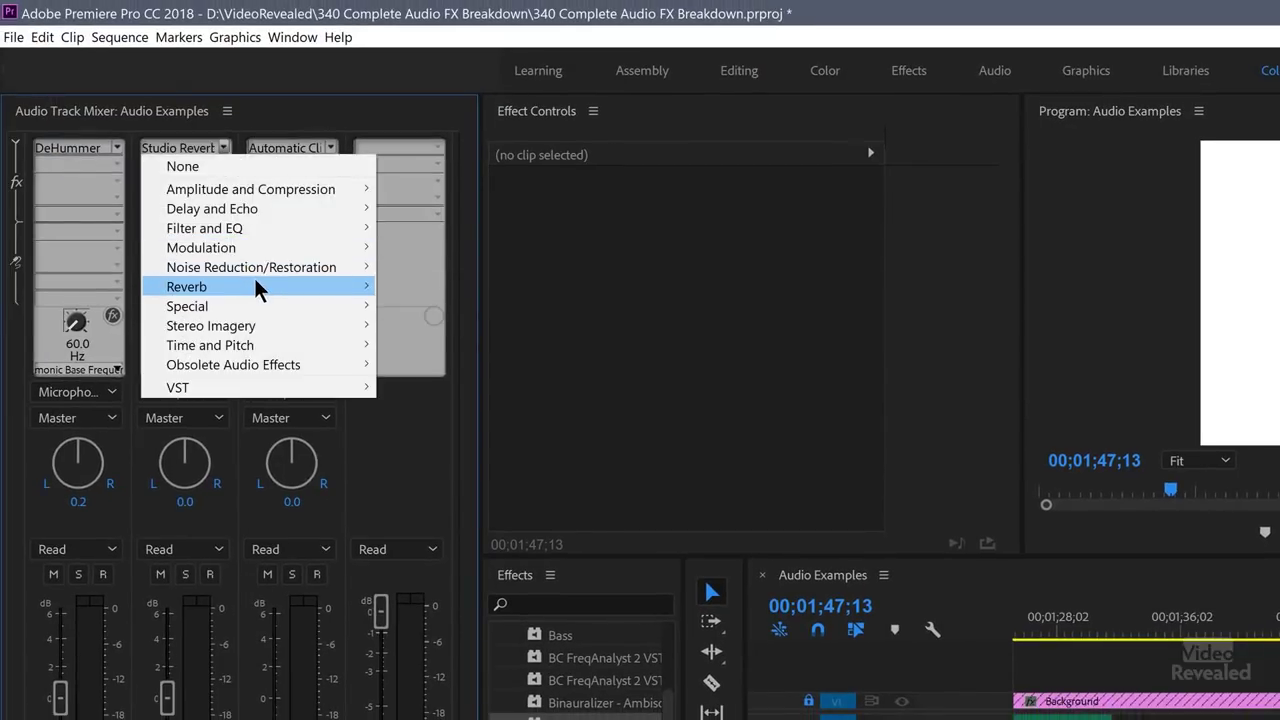
pyautogui.click(443, 286)
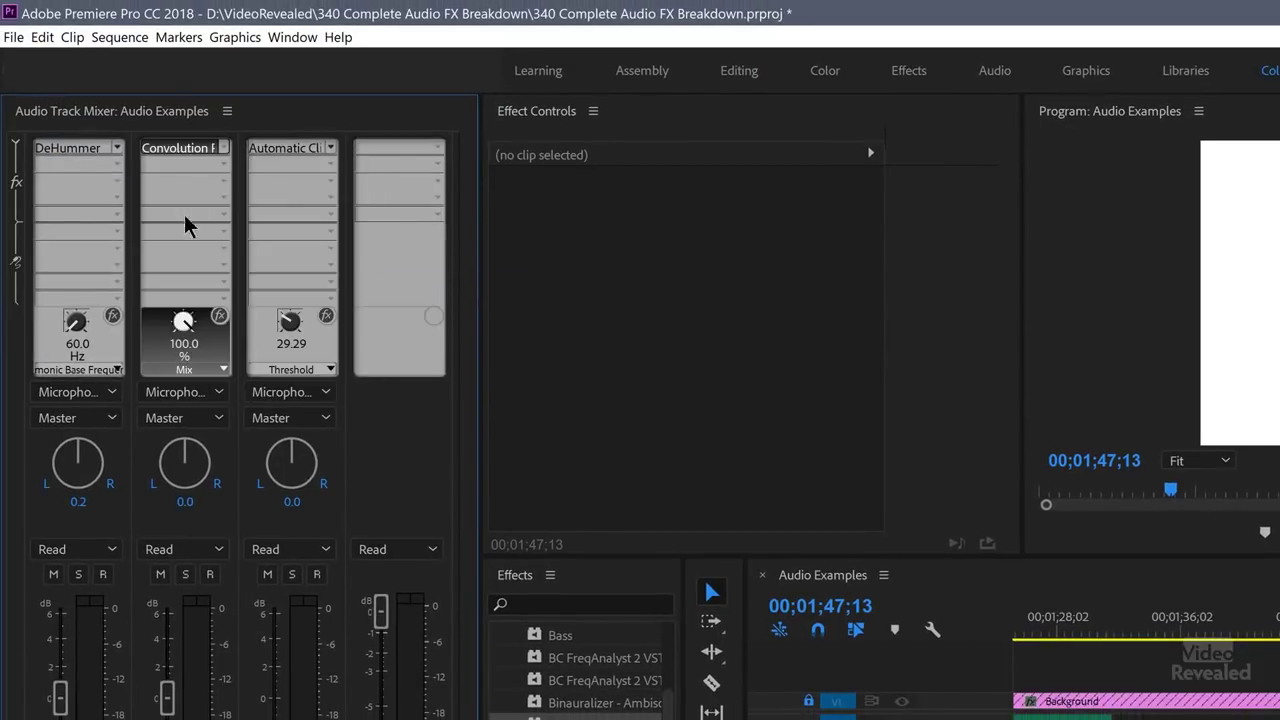
pyautogui.doubleClick(186, 150)
pyautogui.moveTo(948, 465); pyautogui.dragTo(713, 95)
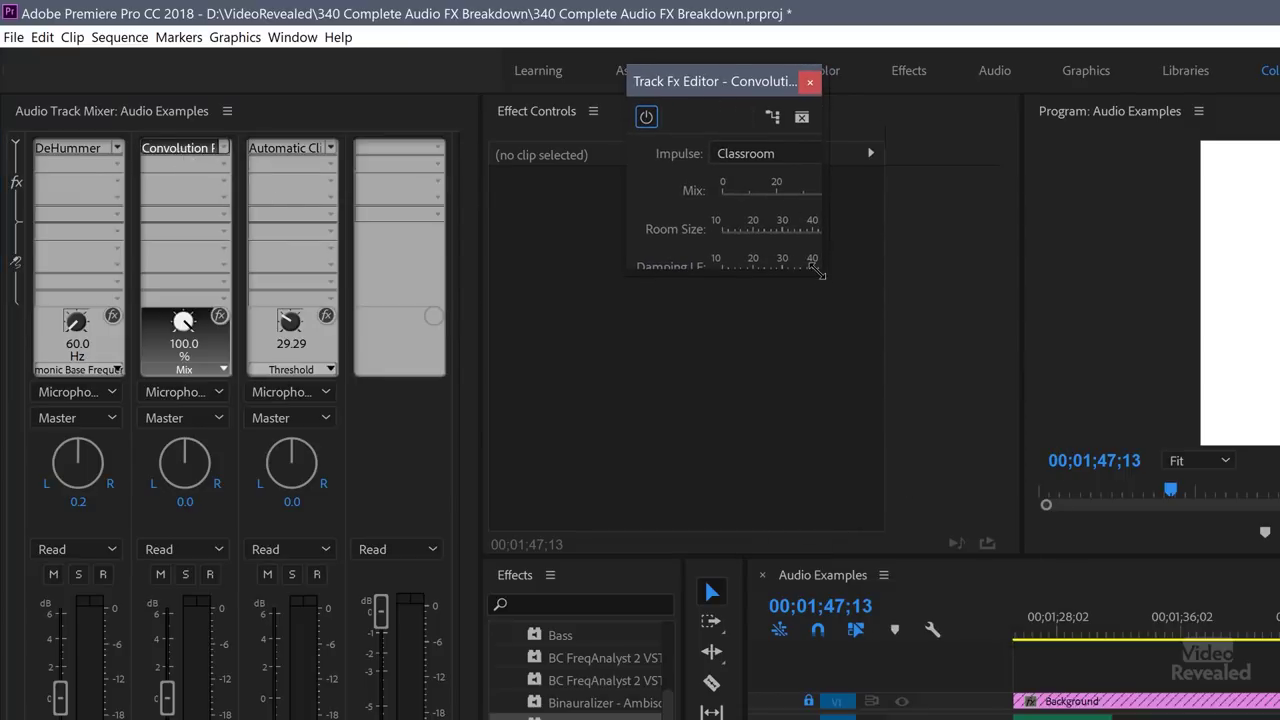
pyautogui.click(843, 117)
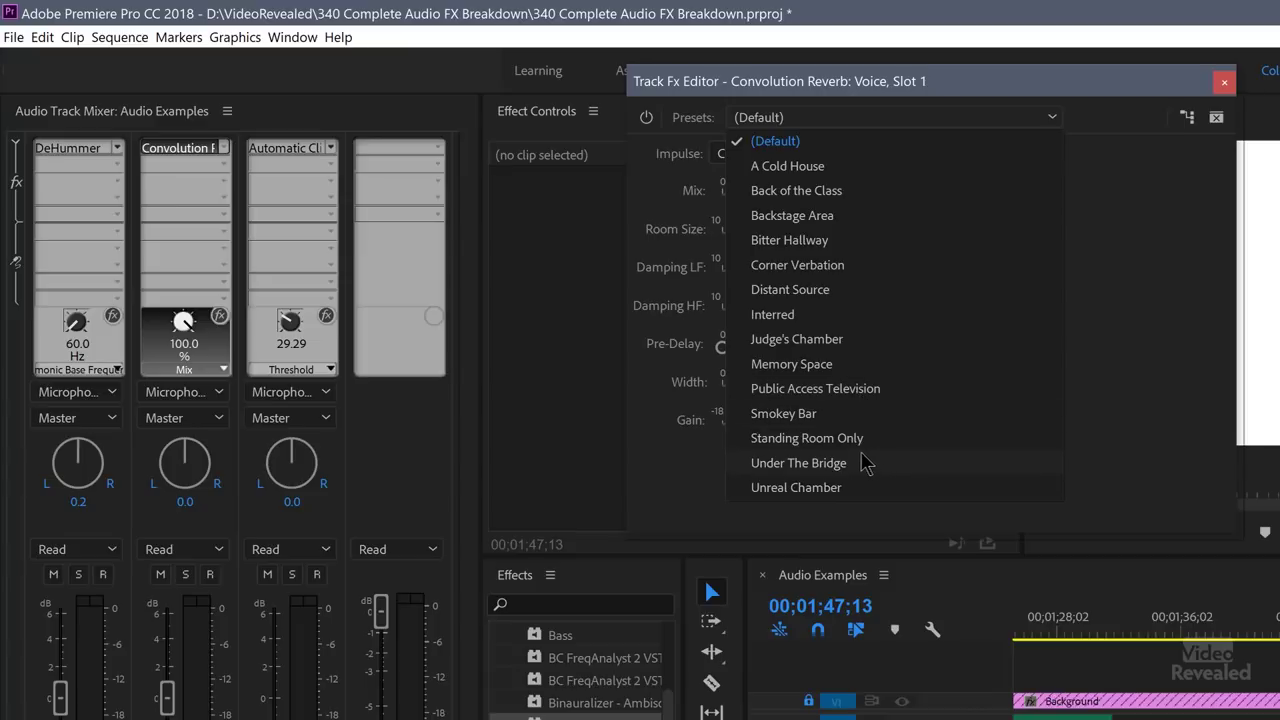
pyautogui.click(830, 145)
pyautogui.click(820, 156)
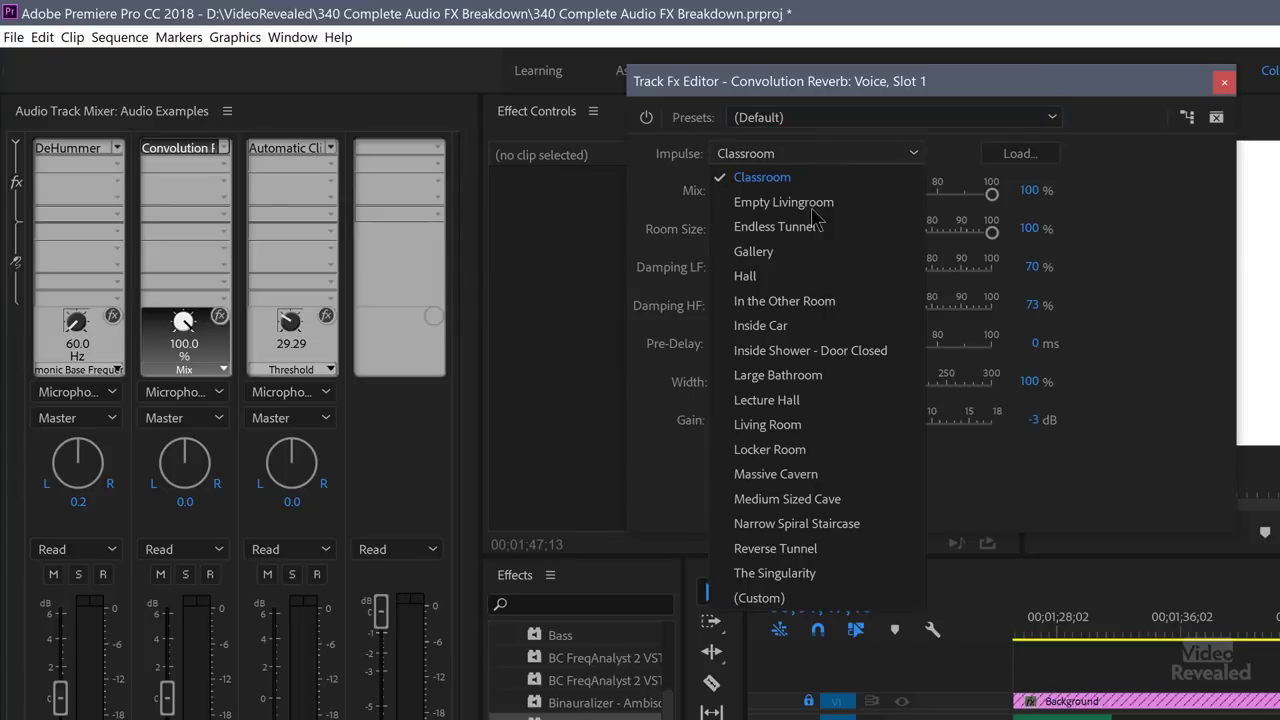
pyautogui.click(784, 280)
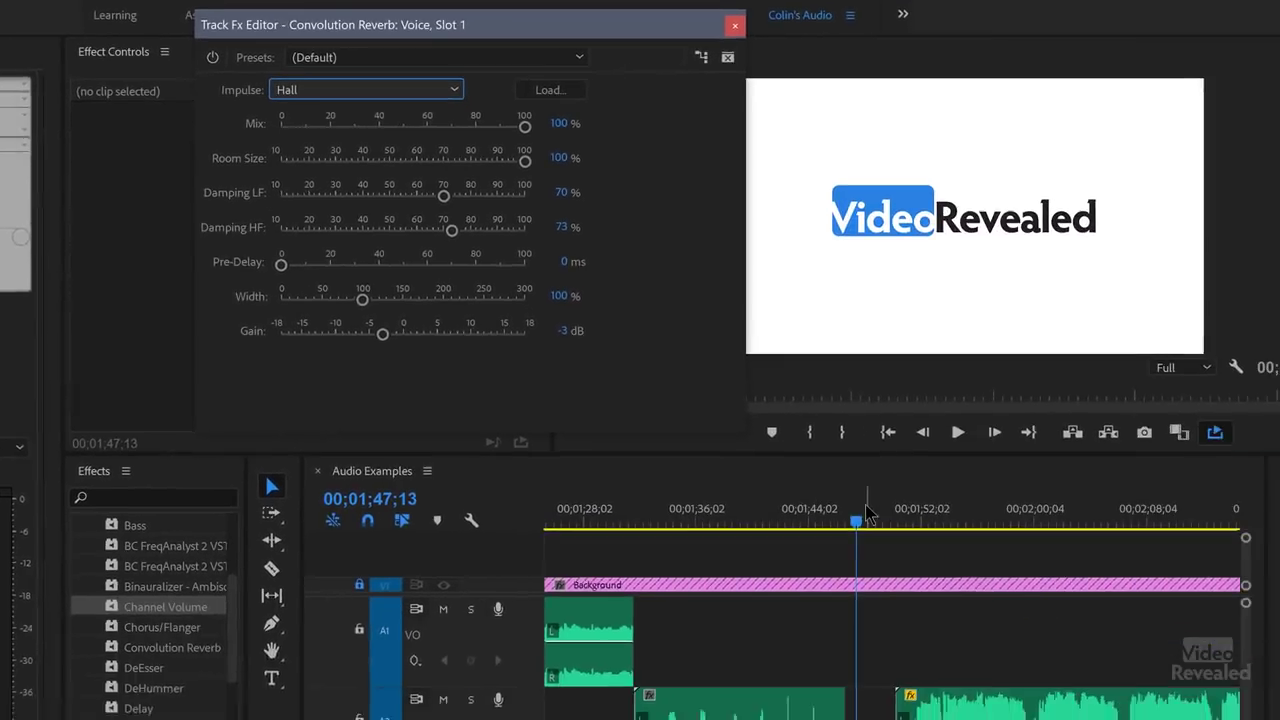
# During playback, raise the Convolution Reverb Mix to about 63% and Gain to 0.2 dB
pyautogui.scroll(-1, 730, 480)
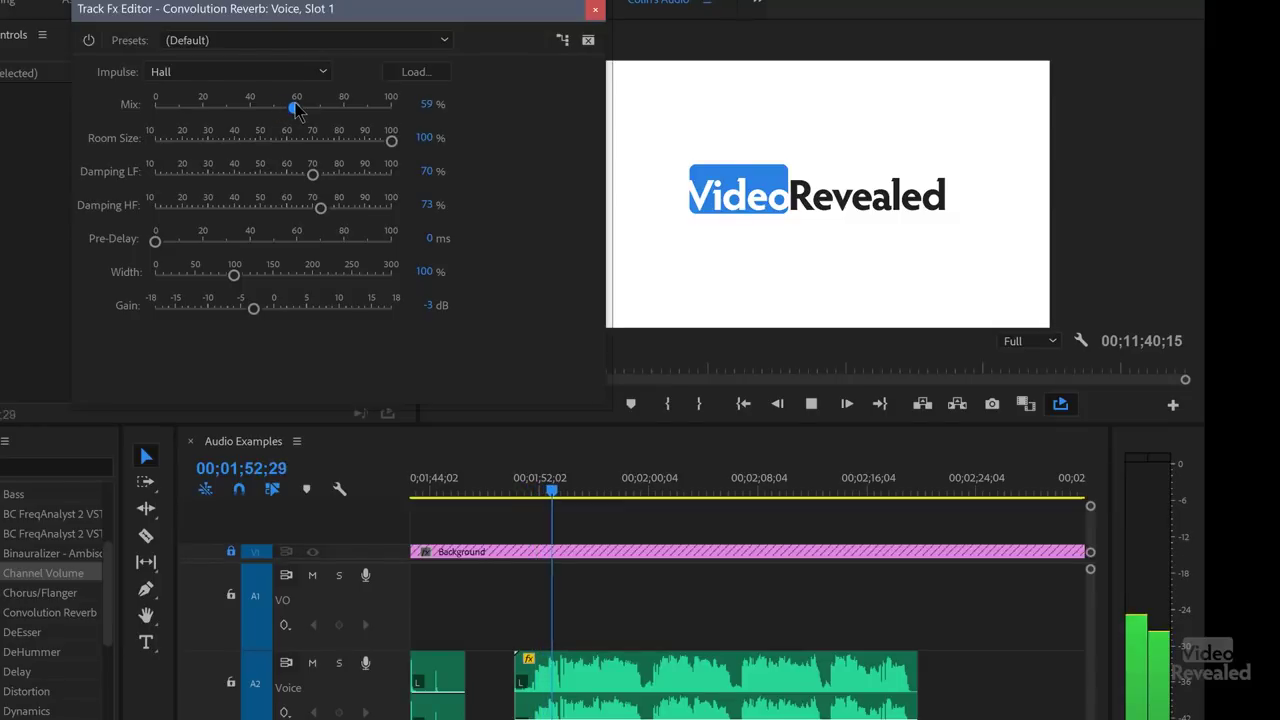
pyautogui.moveTo(303, 112); pyautogui.dragTo(306, 108)
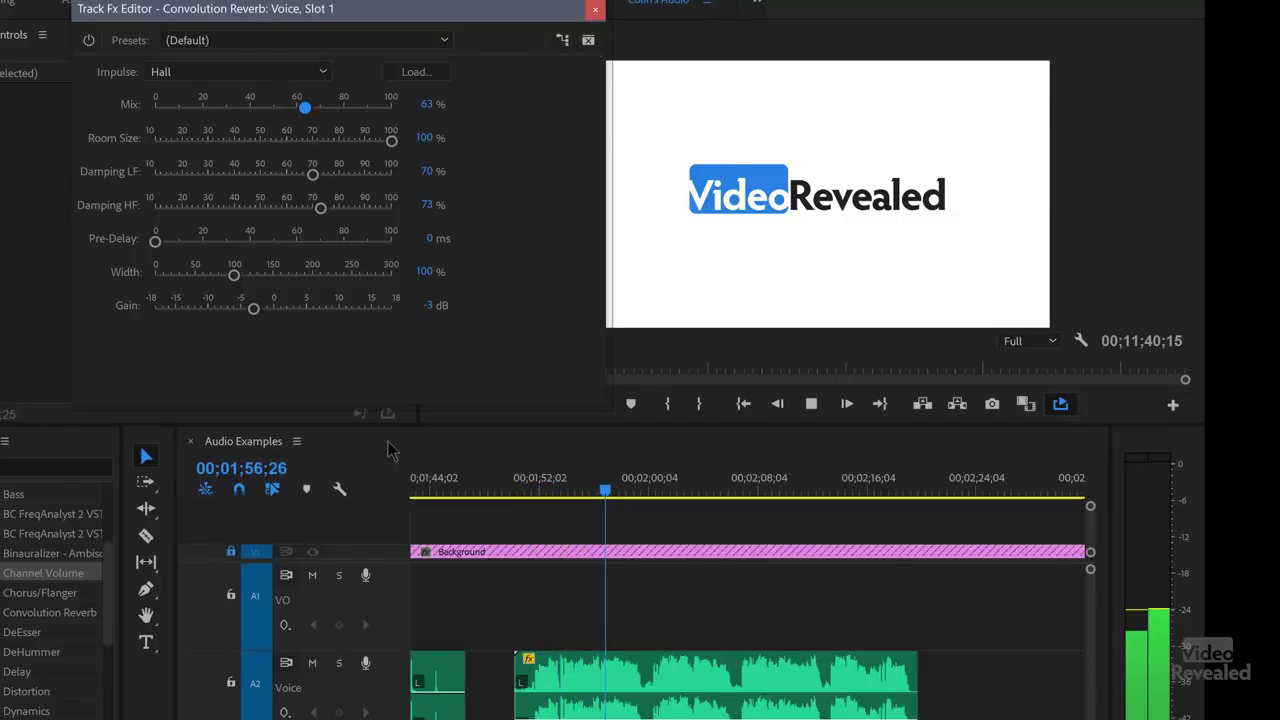
pyautogui.click(562, 680)
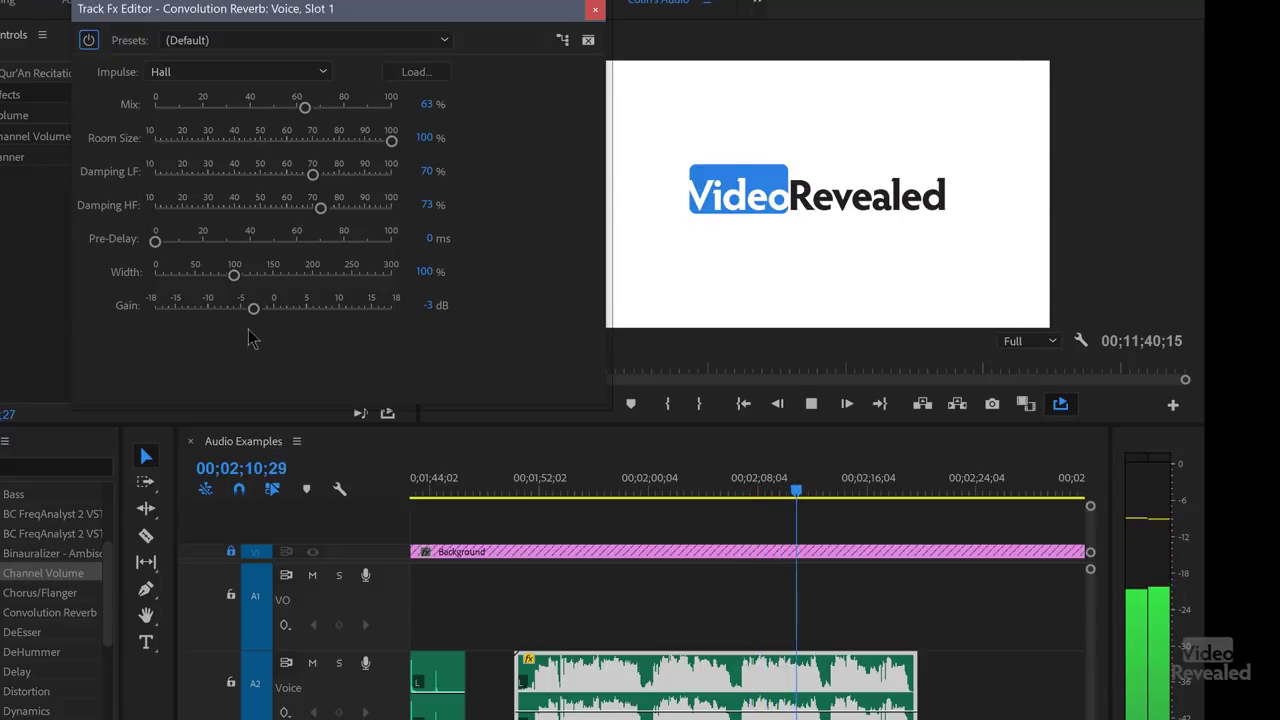
pyautogui.moveTo(253, 309); pyautogui.dragTo(279, 316)
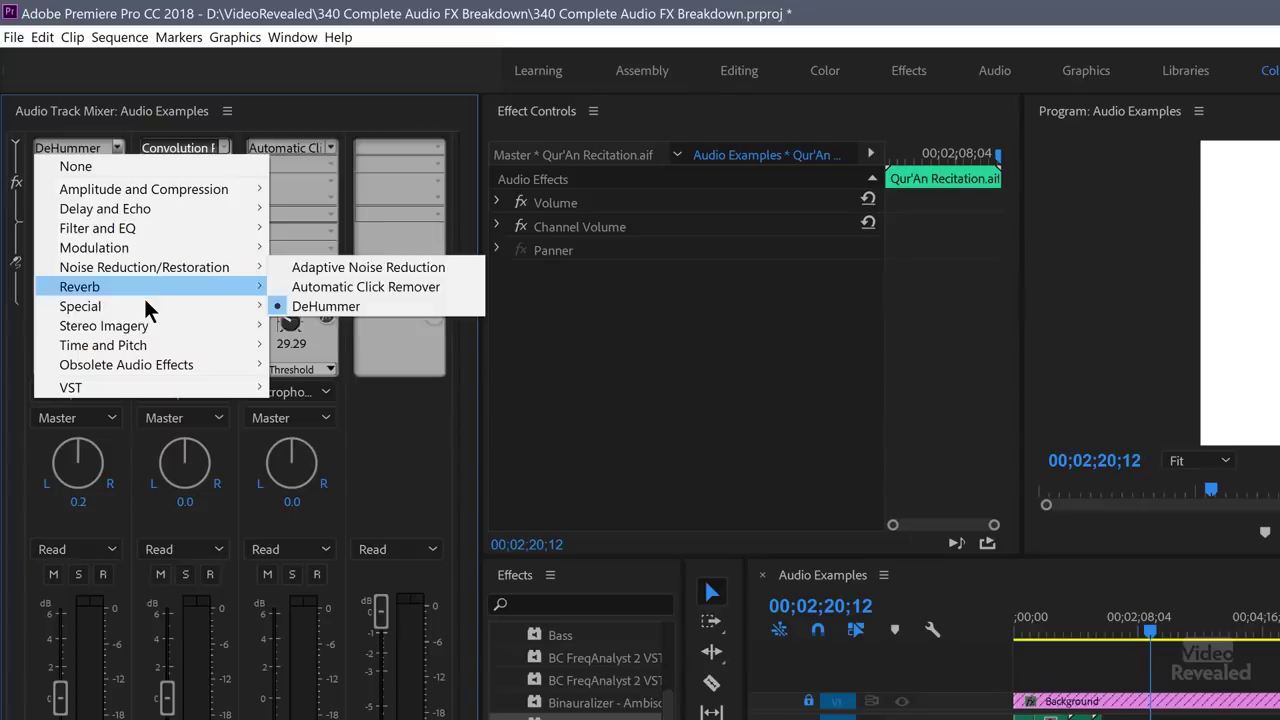
pyautogui.moveTo(143, 310)
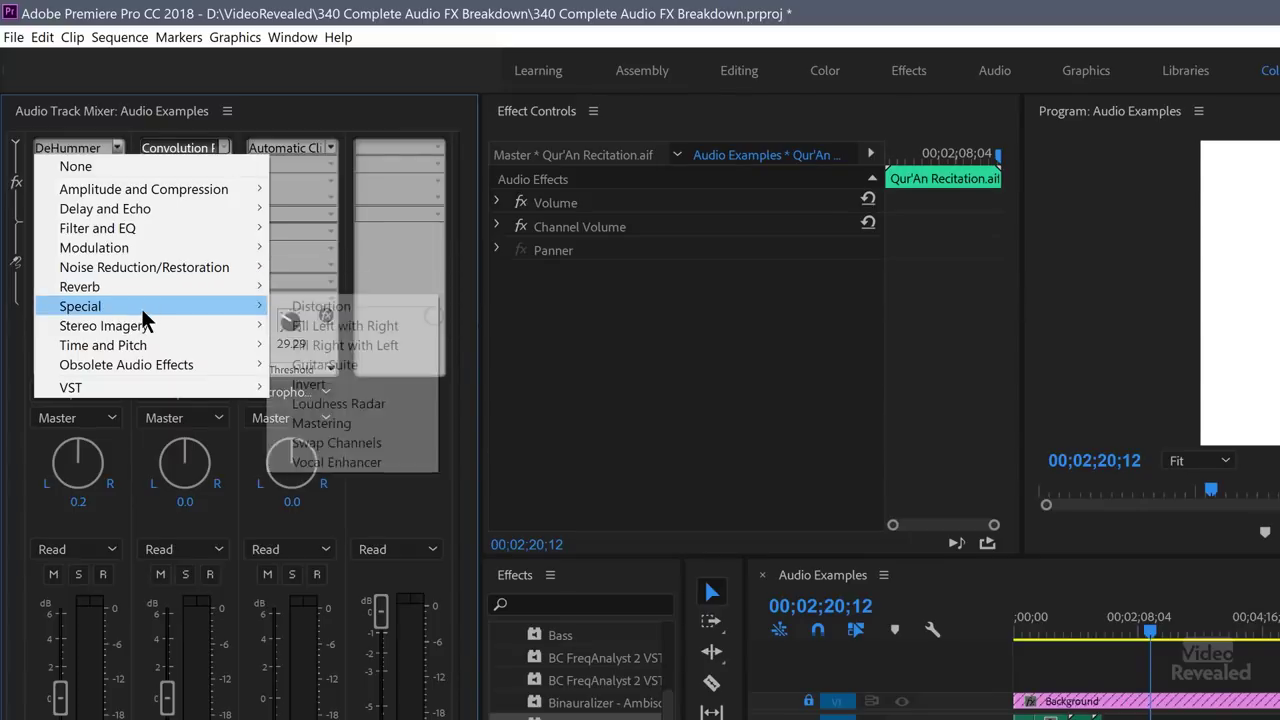
# Load Distortion into the Guitar track's first slot and enlarge its editor
pyautogui.click(333, 149)
pyautogui.click(312, 121)
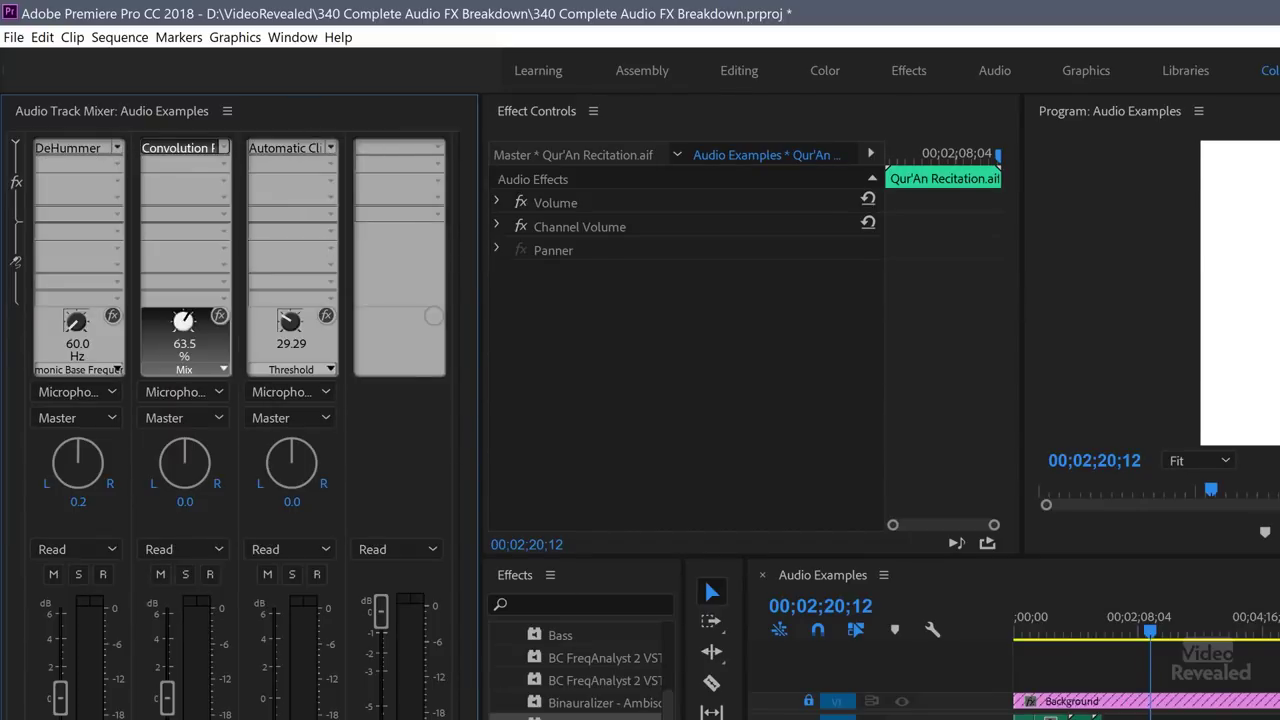
pyautogui.click(331, 150)
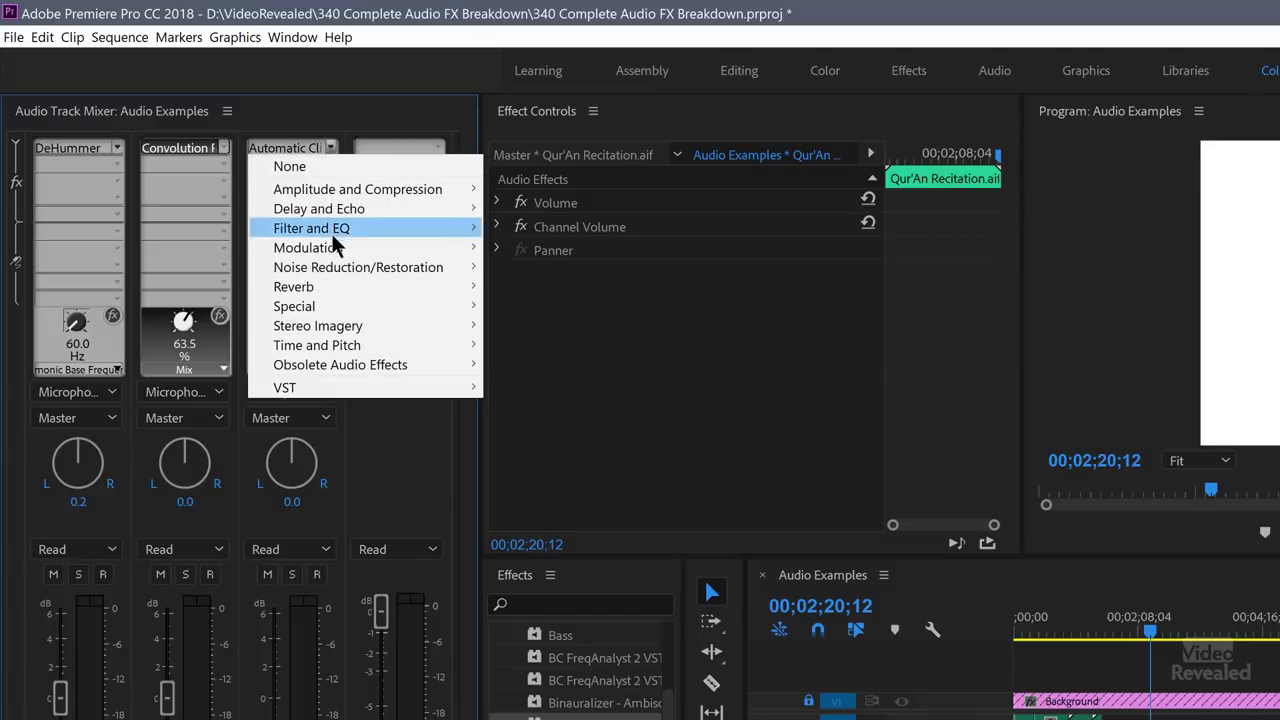
pyautogui.moveTo(339, 290)
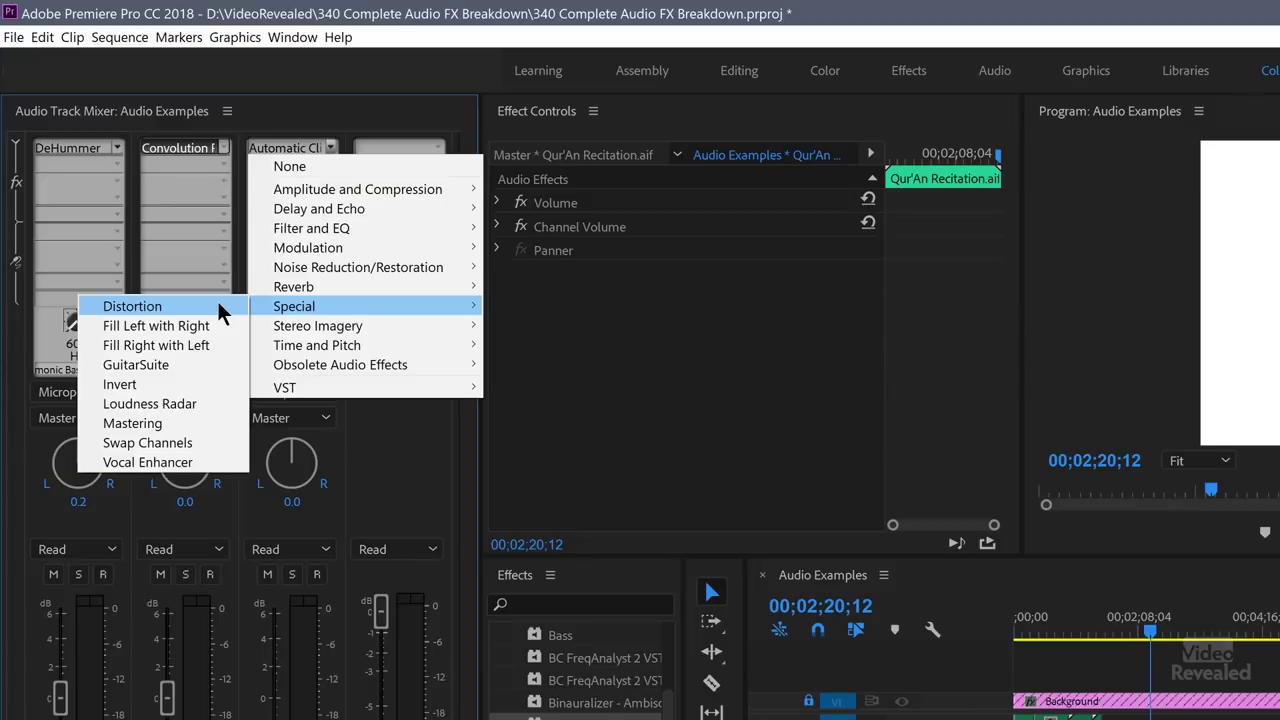
pyautogui.click(222, 312)
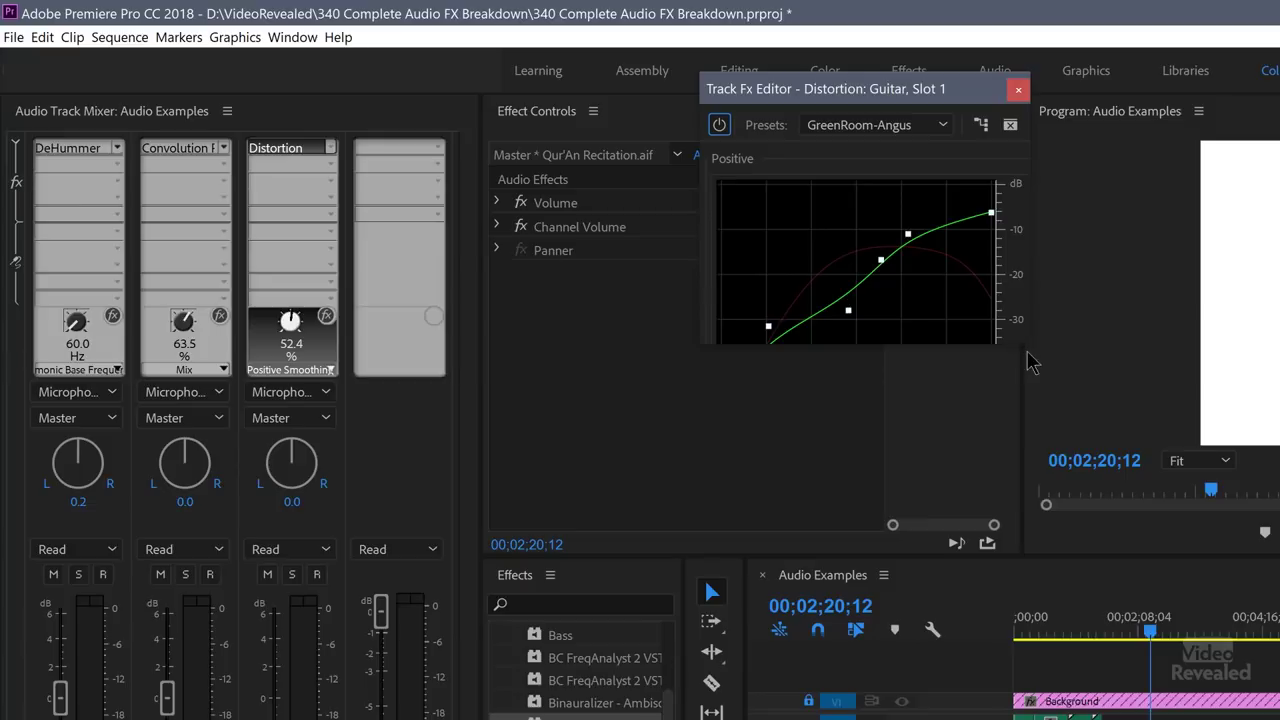
pyautogui.moveTo(1026, 349); pyautogui.dragTo(1279, 700)
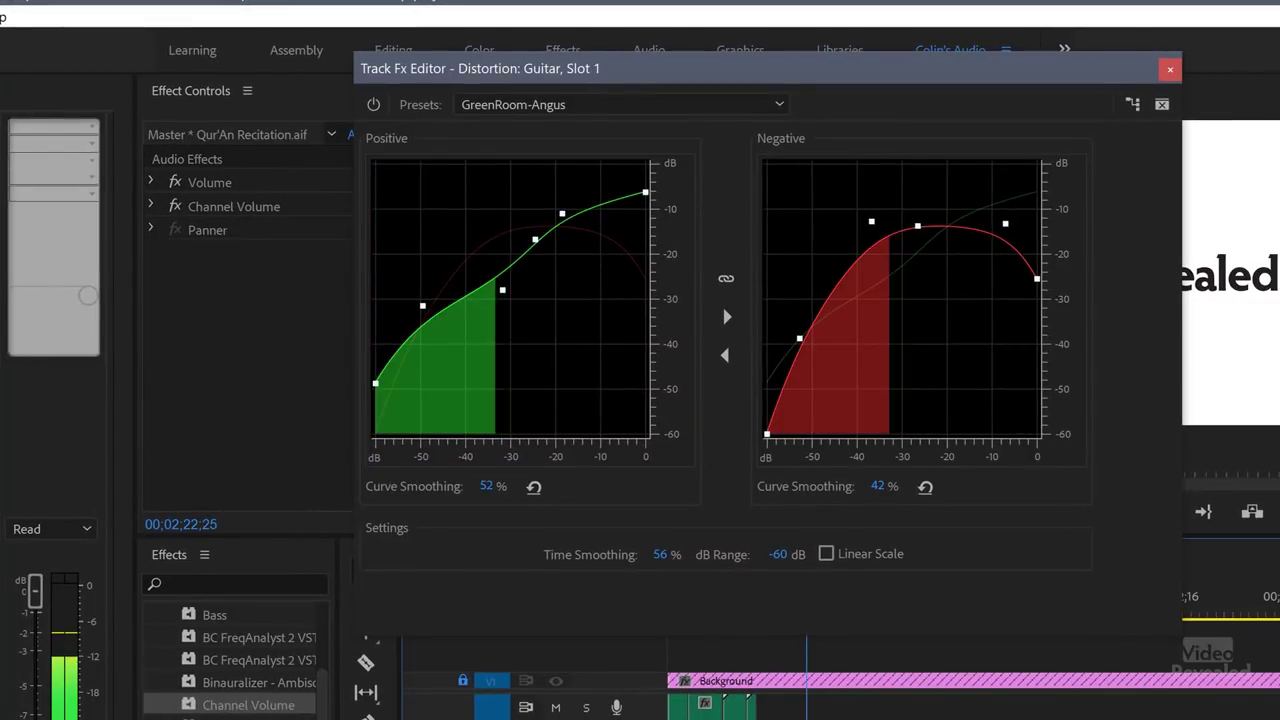
# Try the Infinite Distortion preset, settle on Tape Drive, and close the editor
pyautogui.click(591, 108)
pyautogui.click(572, 155)
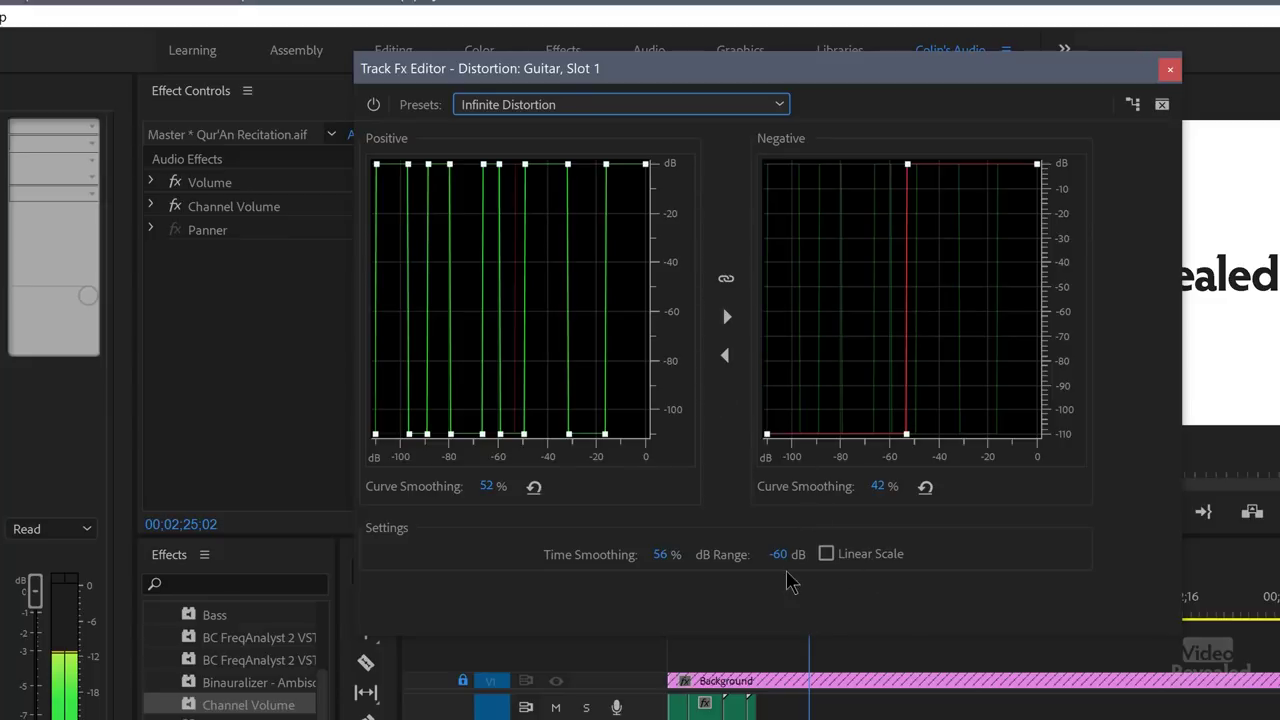
pyautogui.click(591, 108)
pyautogui.click(510, 327)
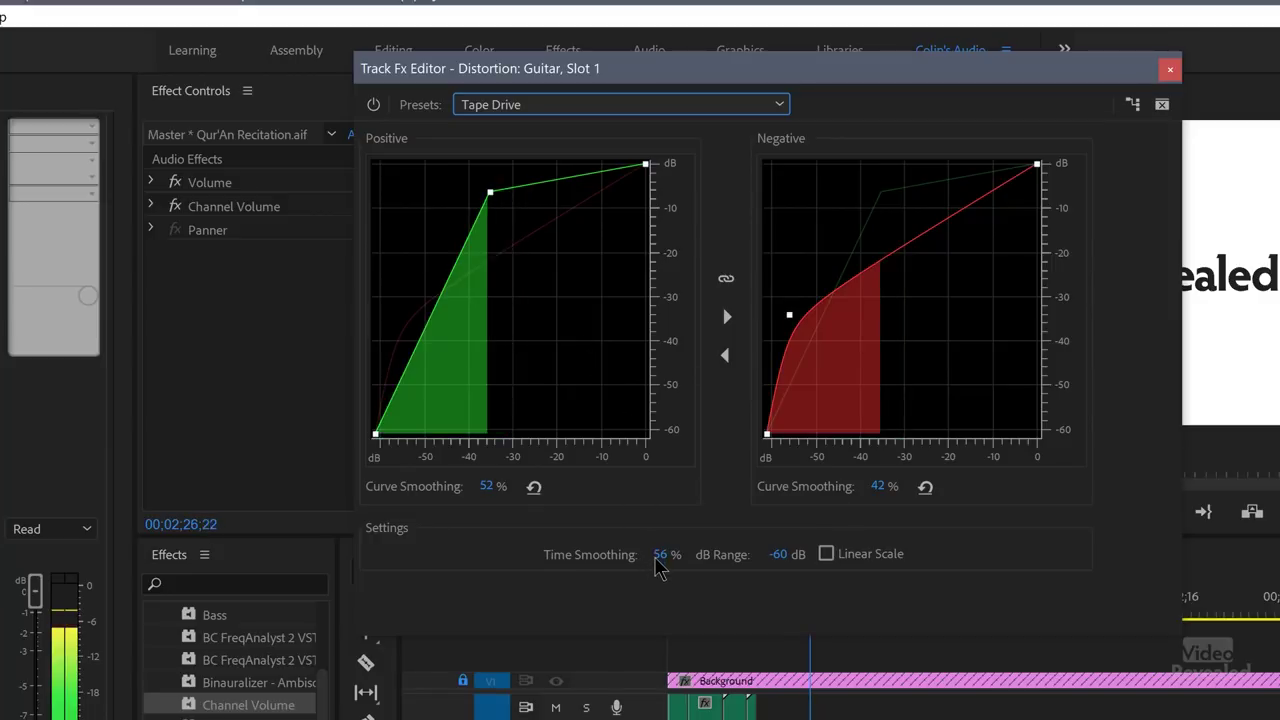
pyautogui.click(1170, 72)
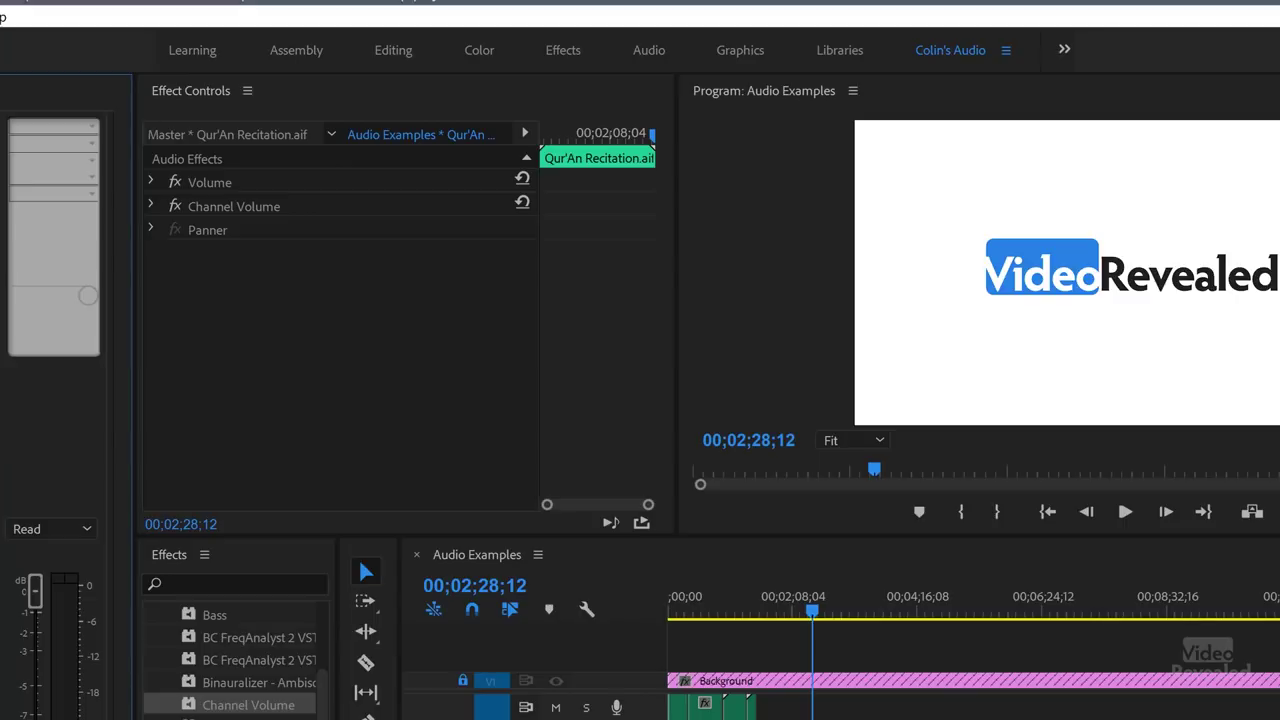
# Move the playhead earlier, select the Left Only.wav clip, and play it
pyautogui.click(0, 127)
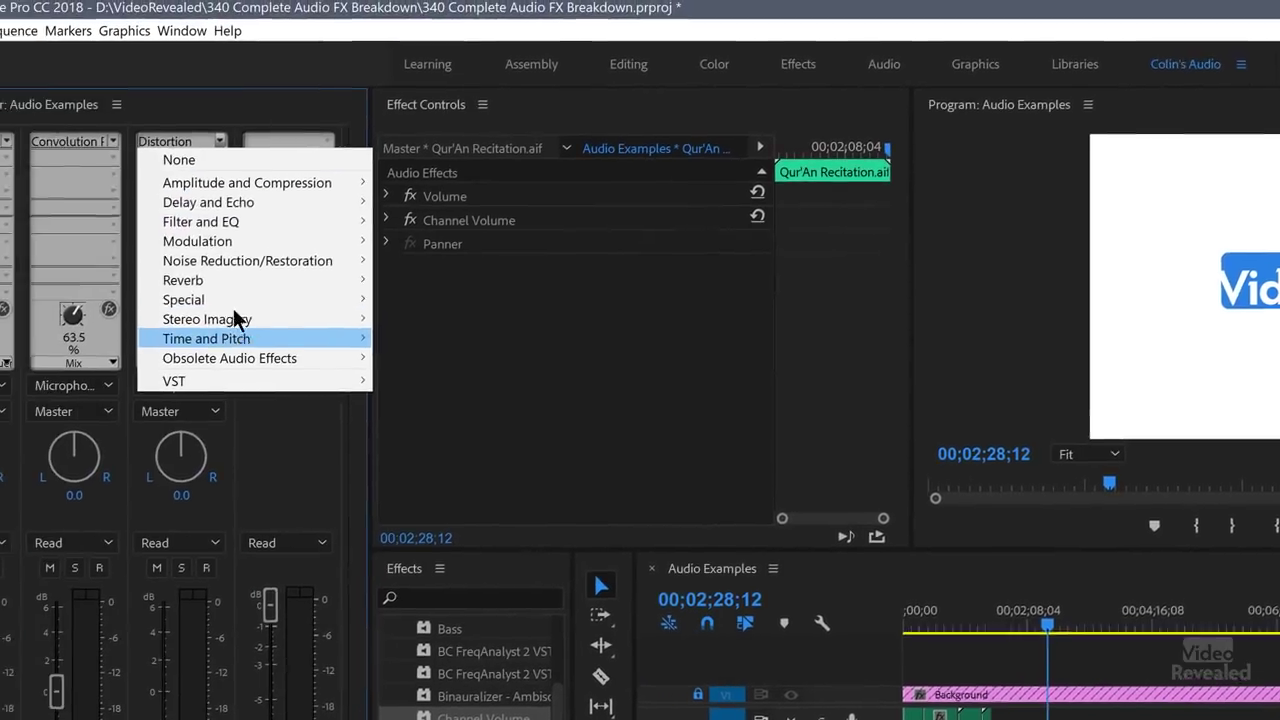
pyautogui.moveTo(0, 286)
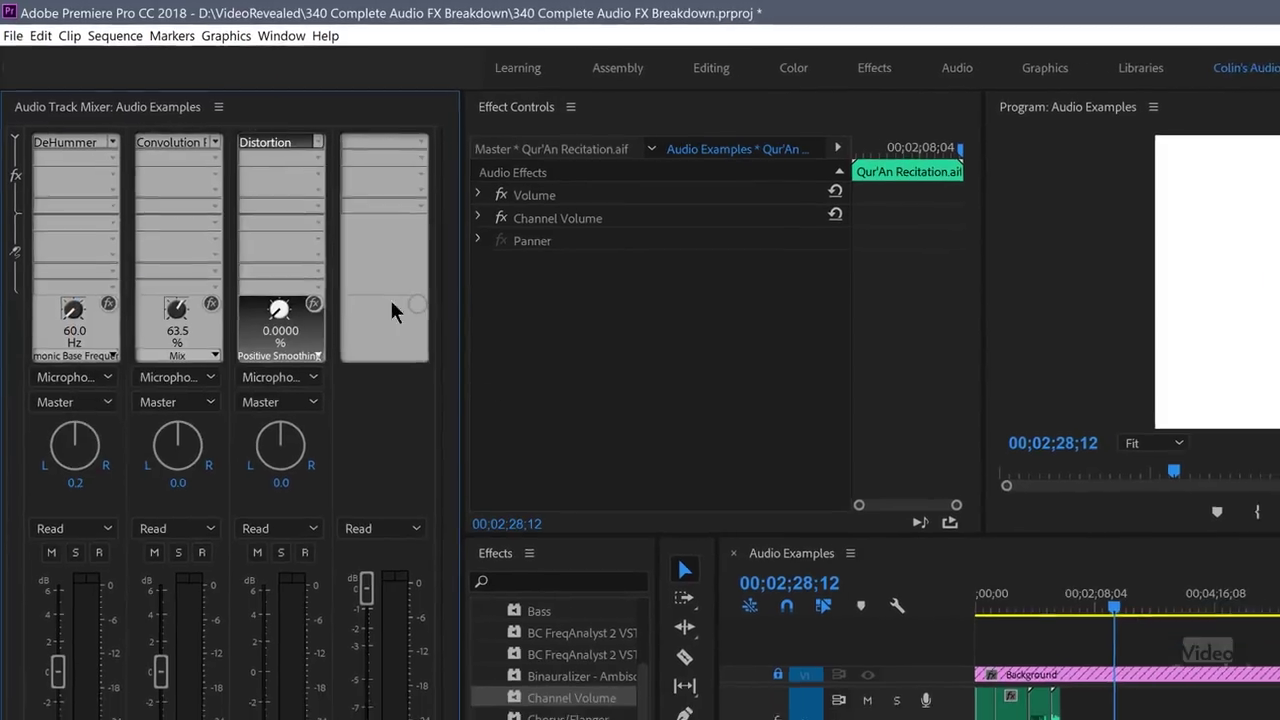
pyautogui.click(1062, 605)
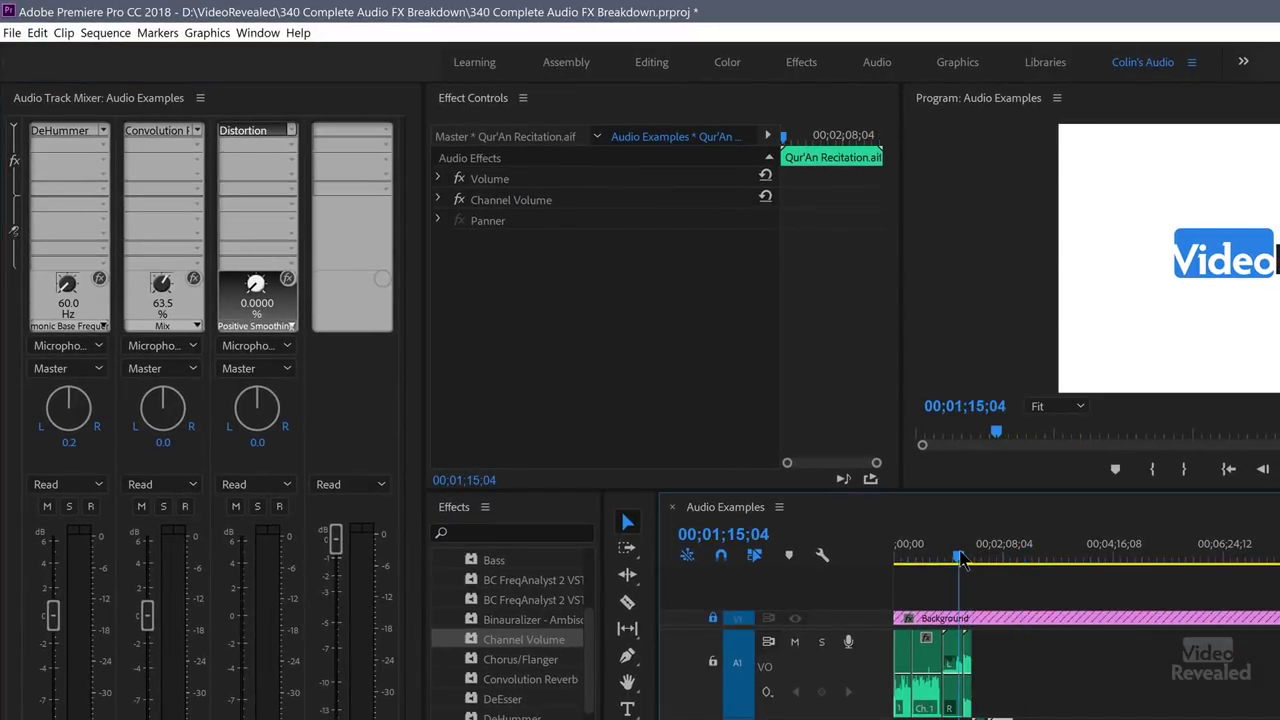
pyautogui.keyDown('alt'); pyautogui.scroll(5, 985, 560); pyautogui.keyUp('alt')
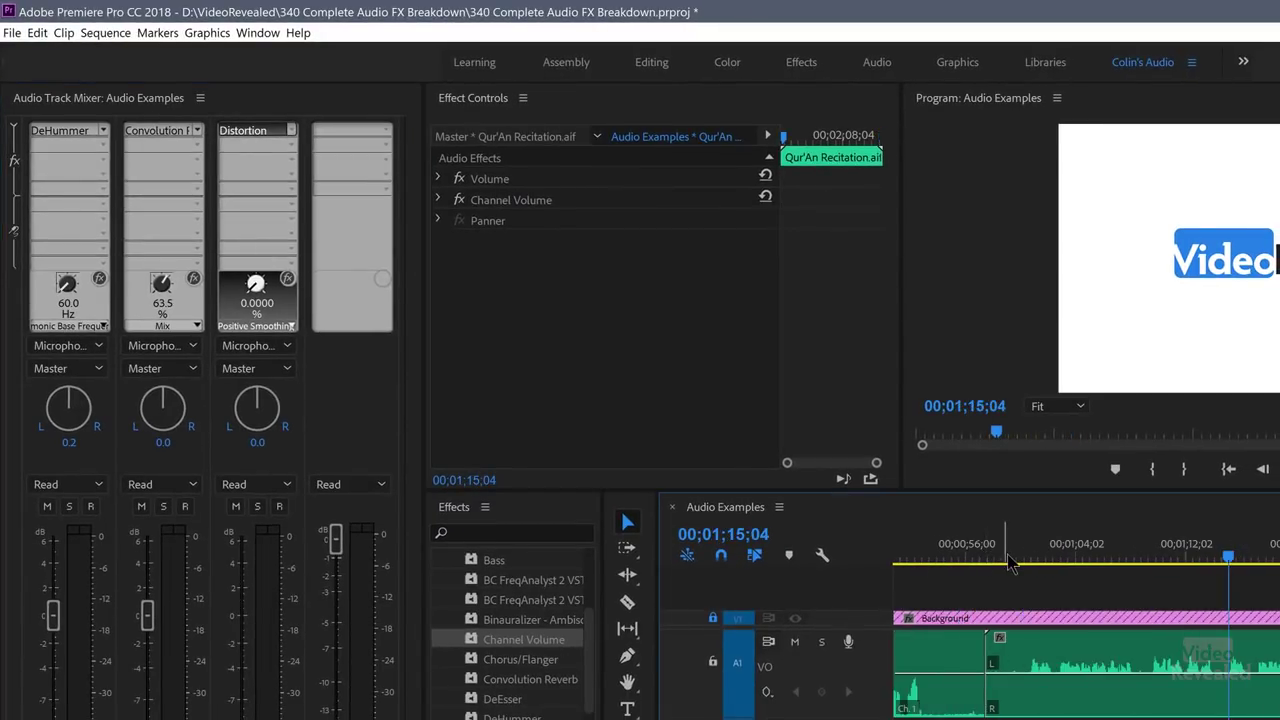
pyautogui.click(1040, 667)
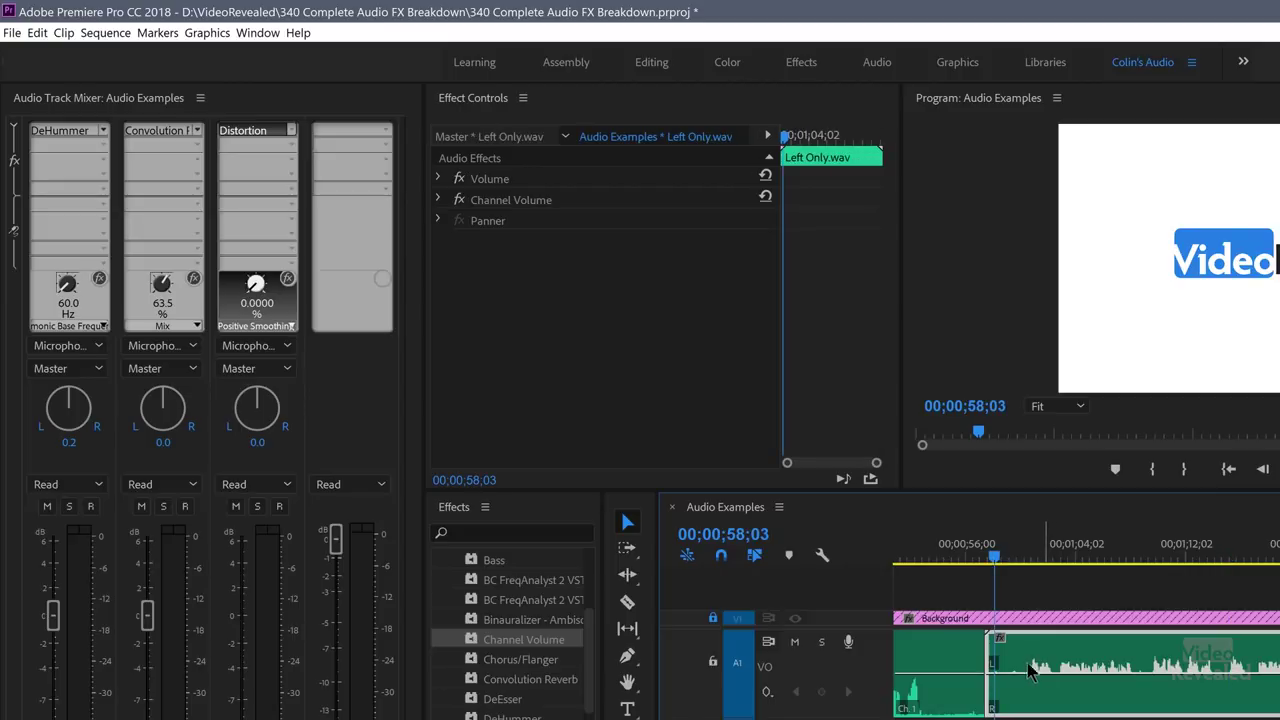
pyautogui.press('space')
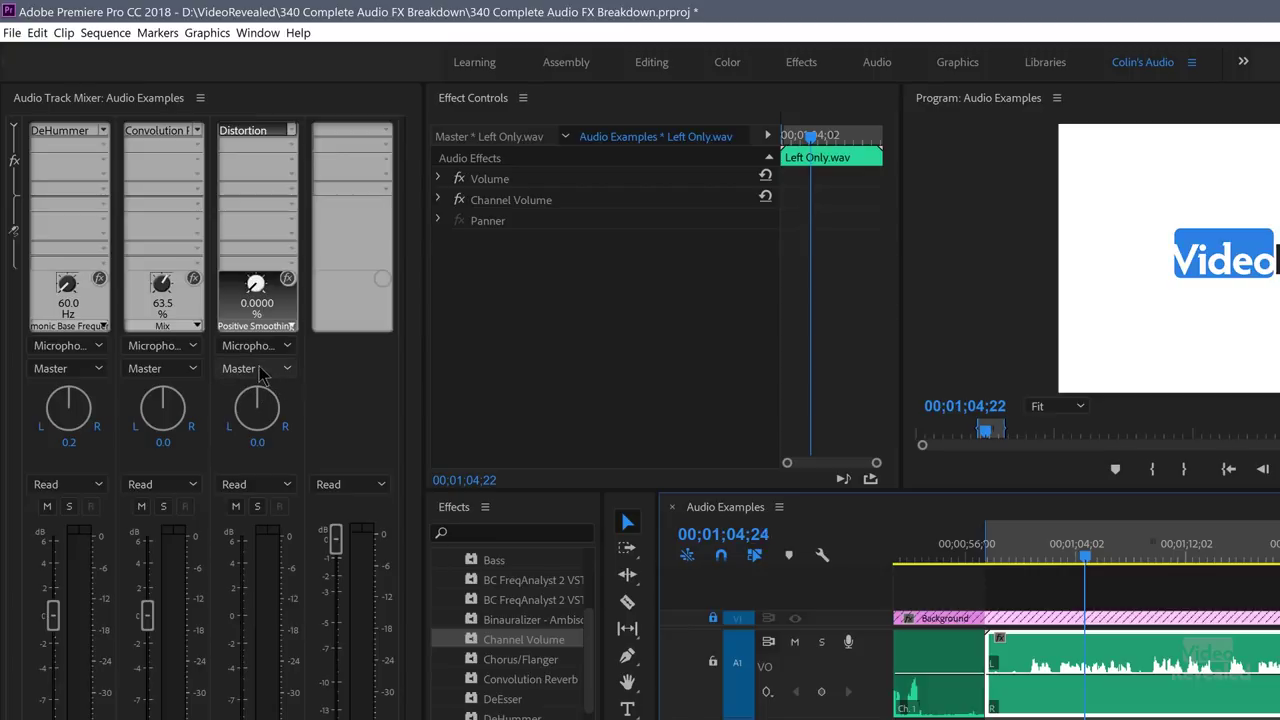
# Set the VO track's DeHummer slot to None and resume playback
pyautogui.click(104, 137)
pyautogui.click(89, 146)
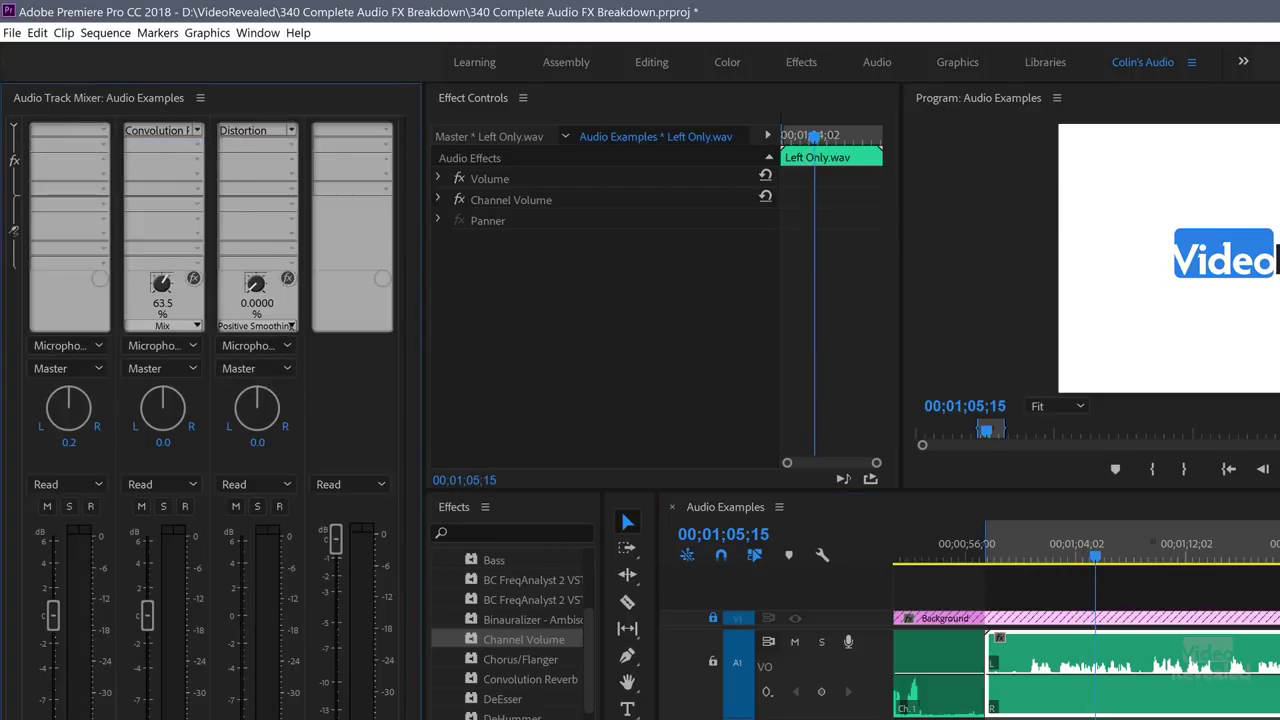
pyautogui.press('space')
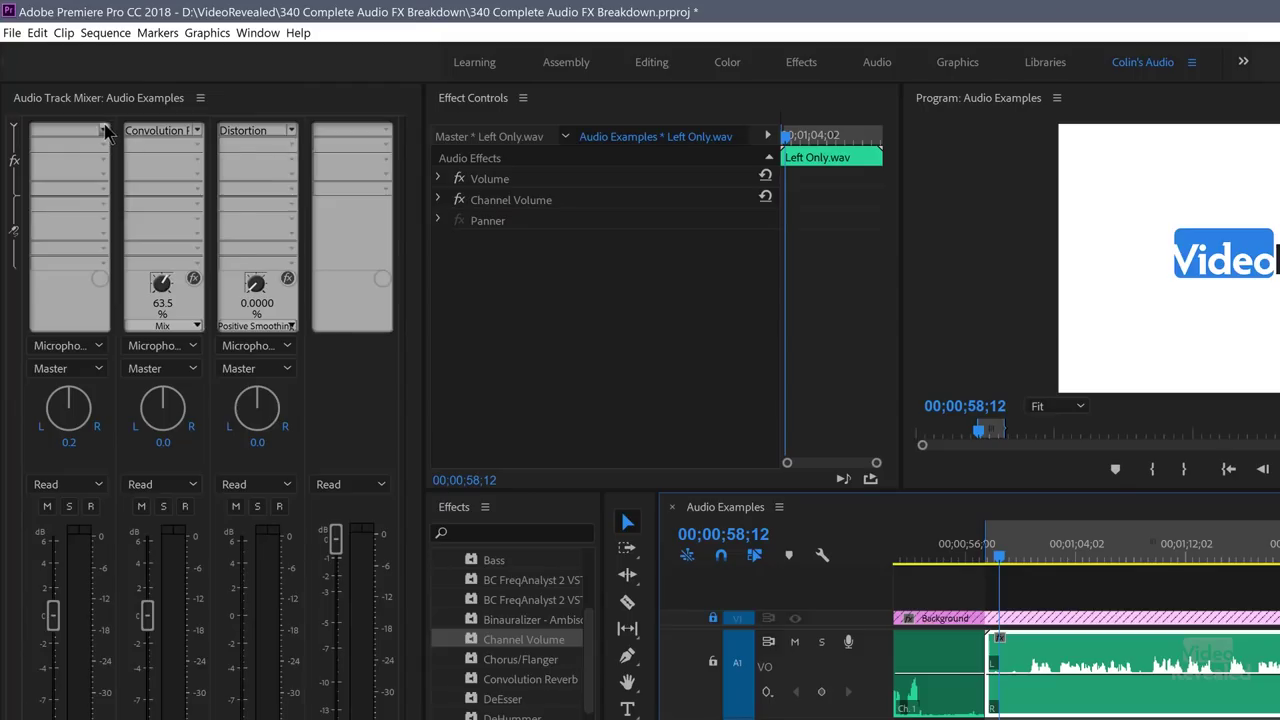
pyautogui.click(104, 131)
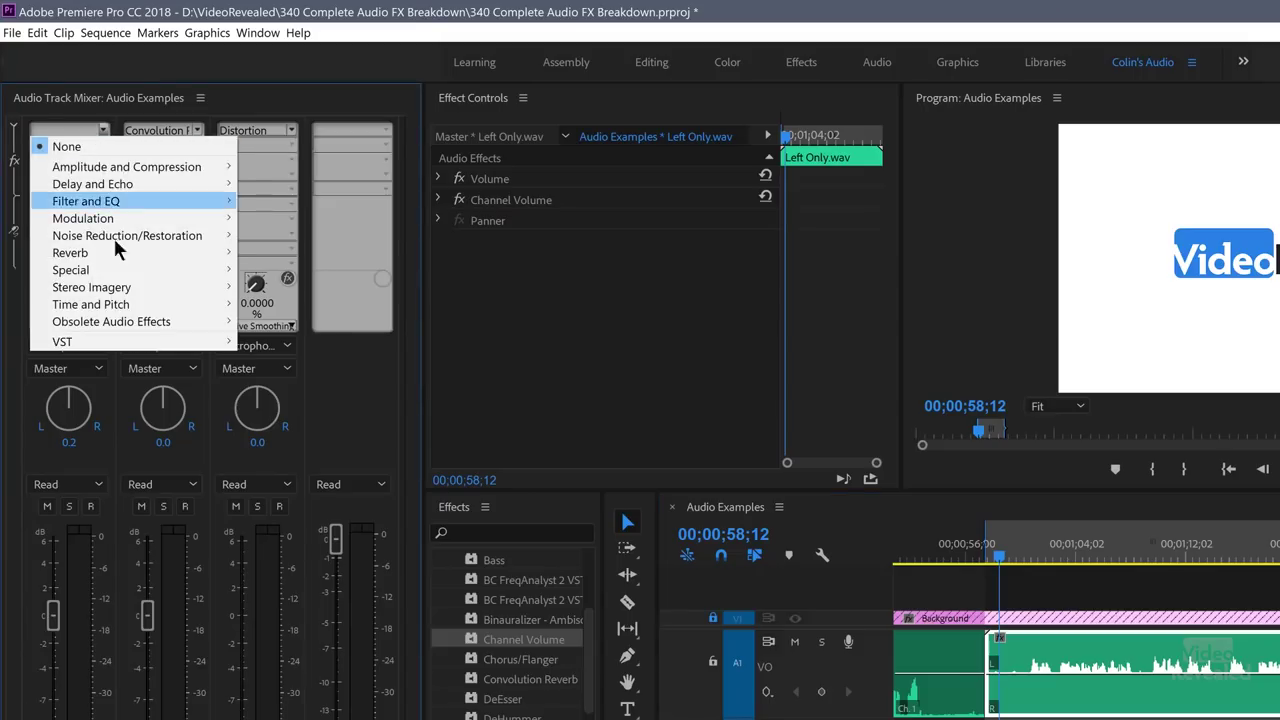
# Select the Fill Right with Left effect in the Effects panel and save the project
pyautogui.moveTo(177, 276)
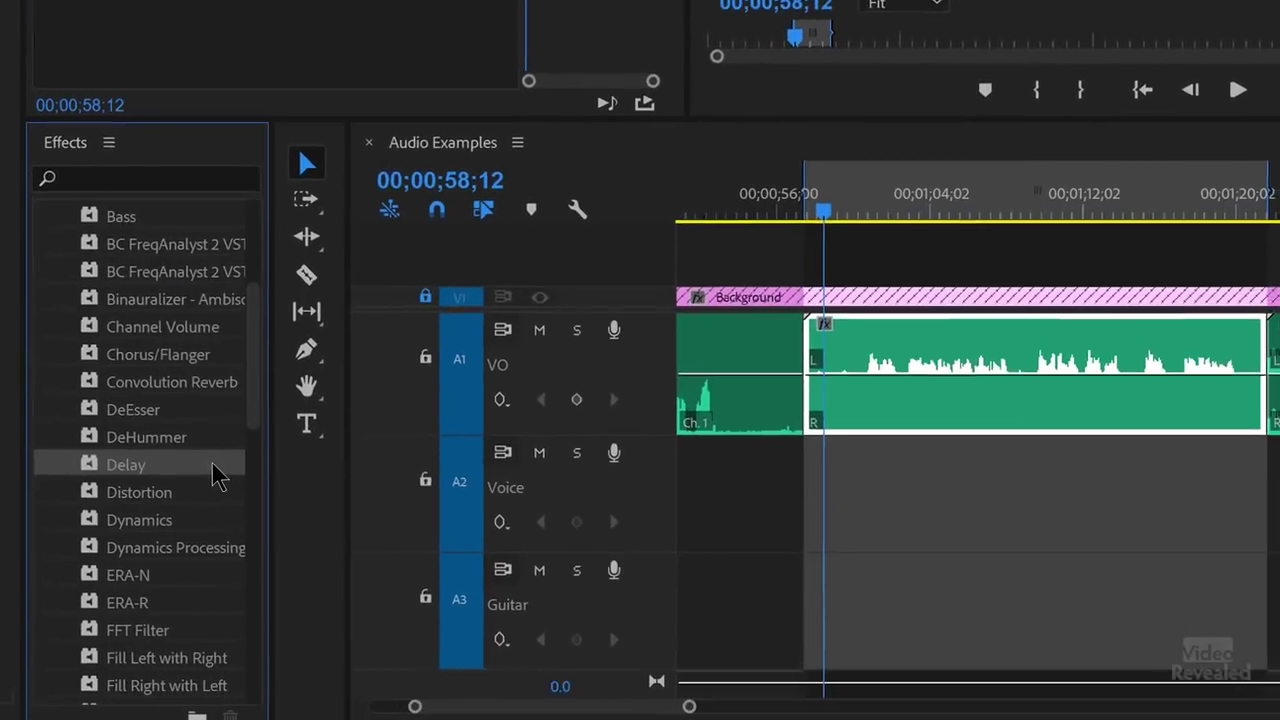
pyautogui.scroll(-3, 200, 470)
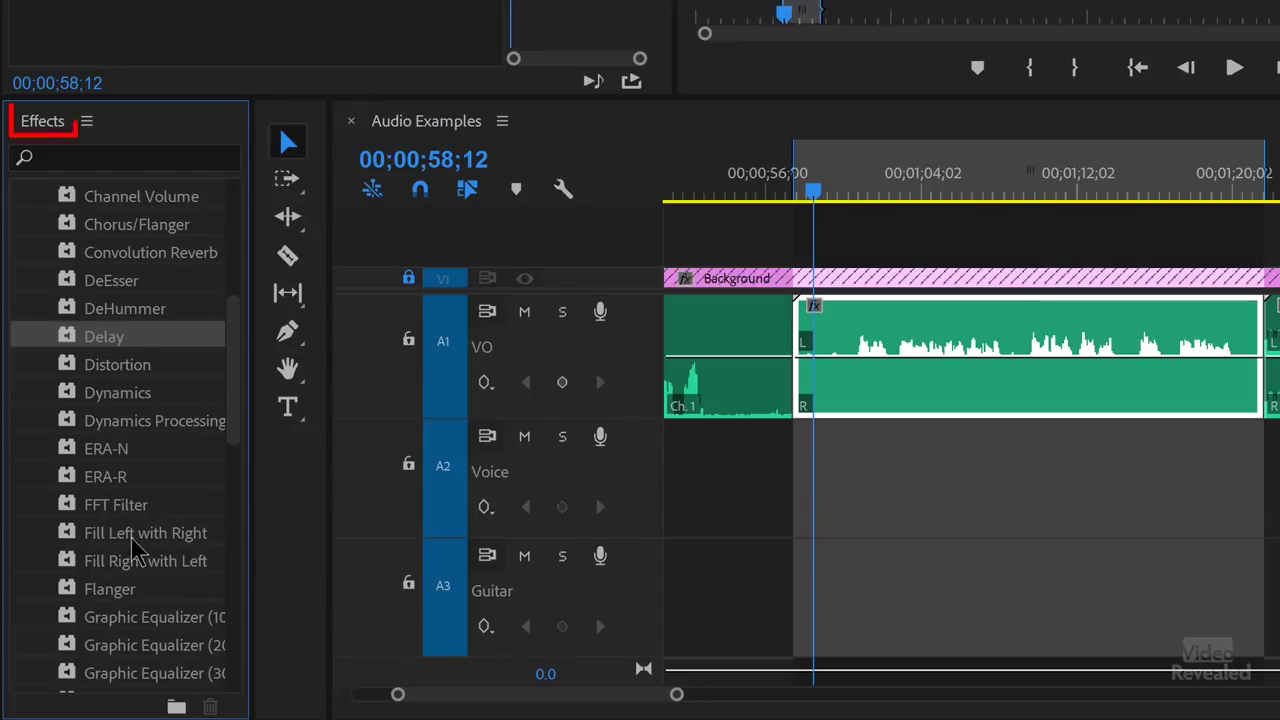
pyautogui.click(132, 540)
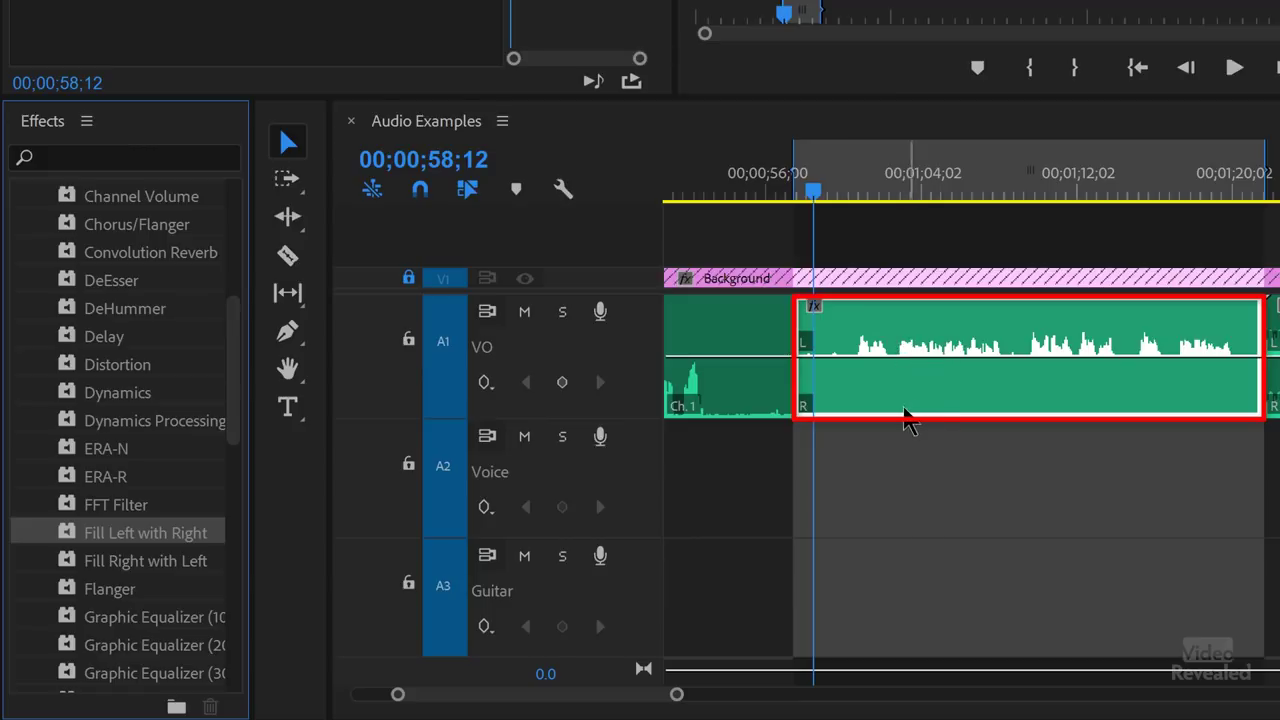
pyautogui.click(132, 564)
pyautogui.hotkey('ctrl', 's')
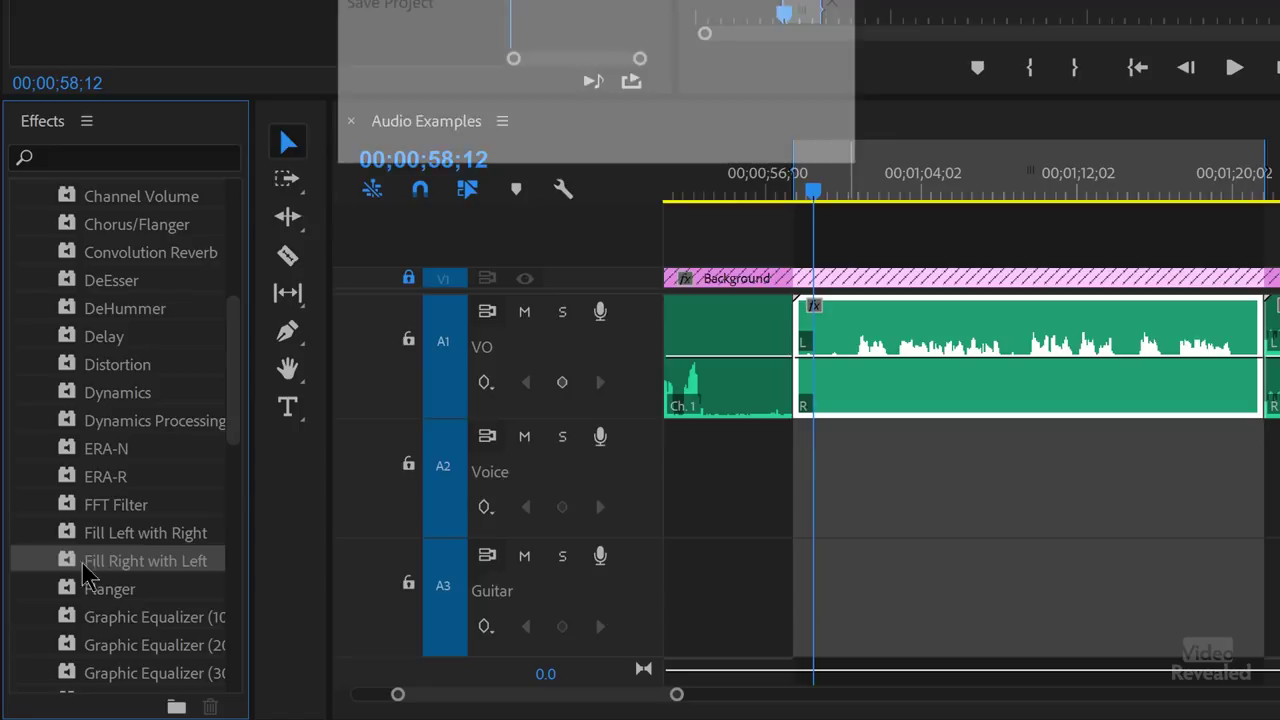
# Apply Fill Right with Left to the VO clip and play from 00;00;59;02
pyautogui.moveTo(75, 566)
pyautogui.mouseDown()
pyautogui.moveTo(874, 345)
pyautogui.moveTo(897, 350)
pyautogui.mouseUp()
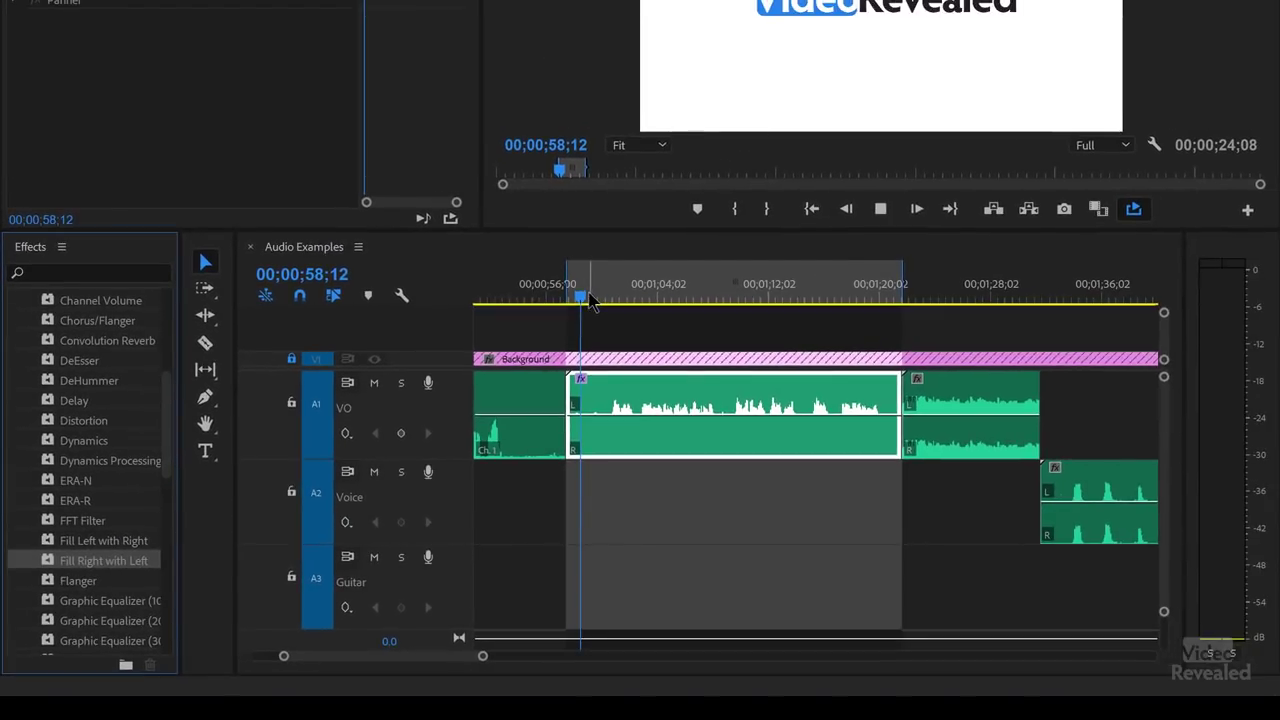
pyautogui.moveTo(814, 189); pyautogui.dragTo(828, 196)
pyautogui.press('space')
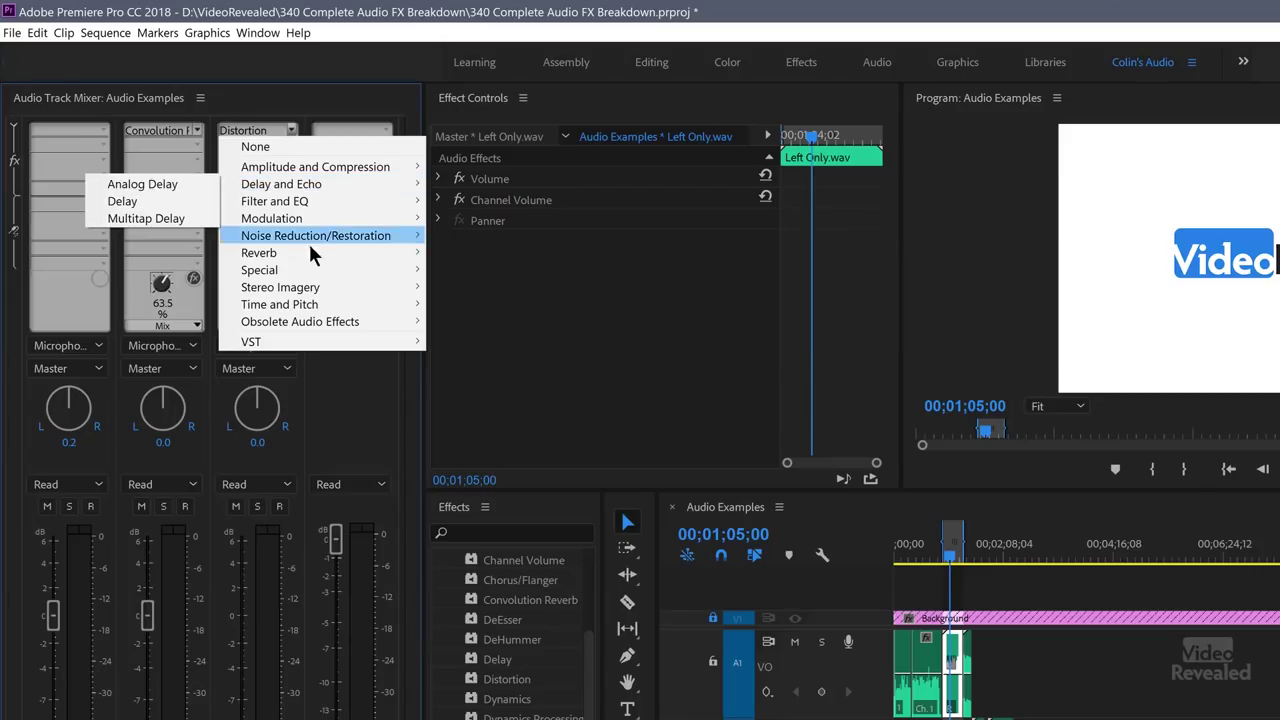
# Load GuitarSuite into the Guitar track's first slot with the Drum Suite preset
pyautogui.moveTo(308, 275)
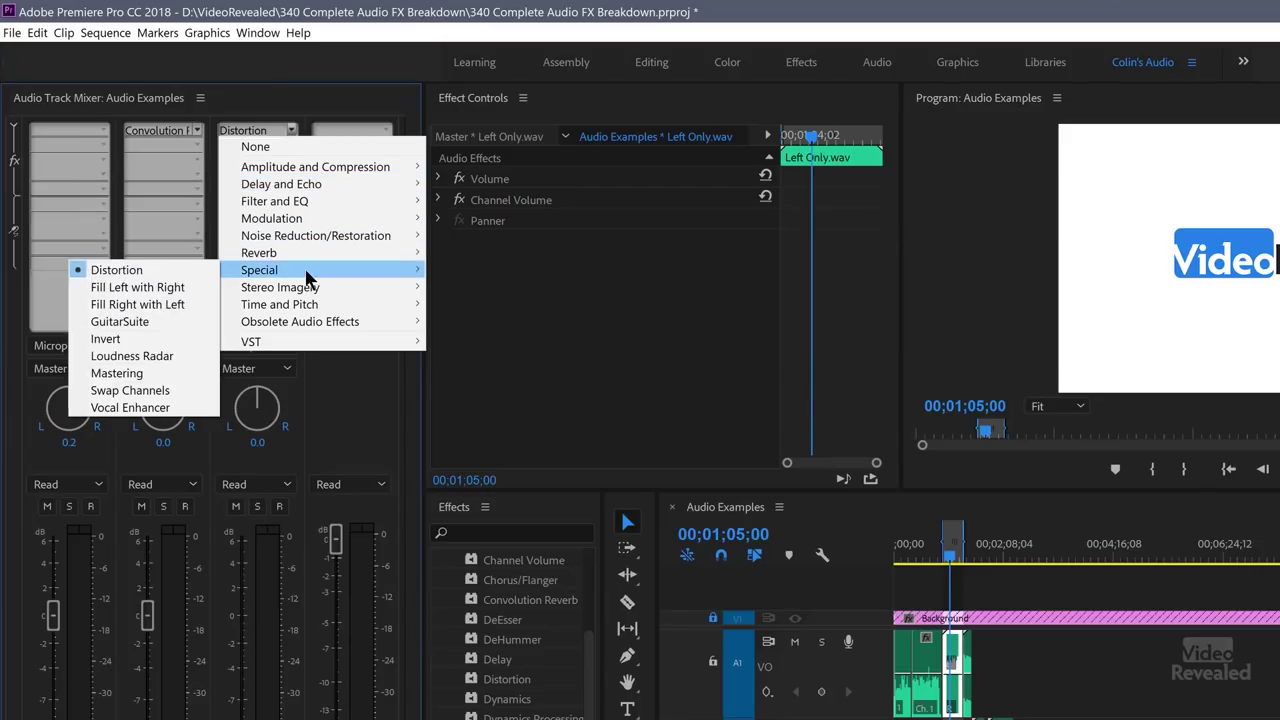
pyautogui.click(184, 321)
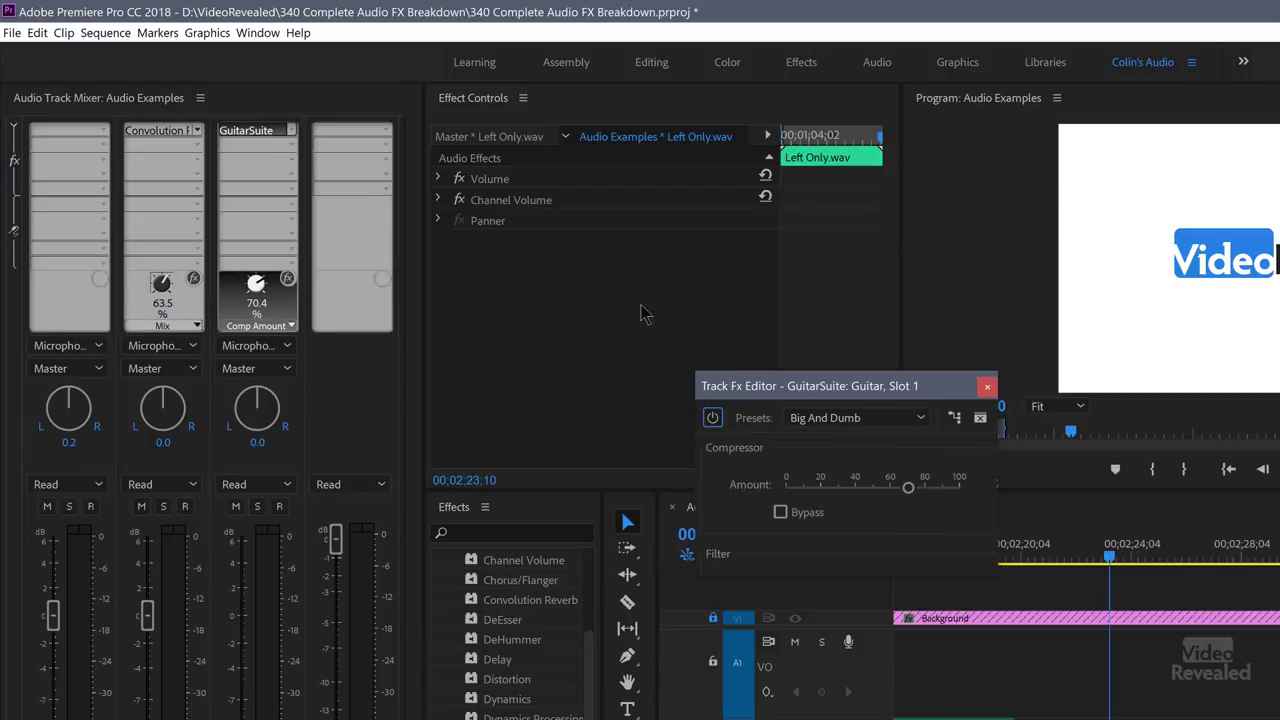
pyautogui.moveTo(803, 390); pyautogui.dragTo(609, 114)
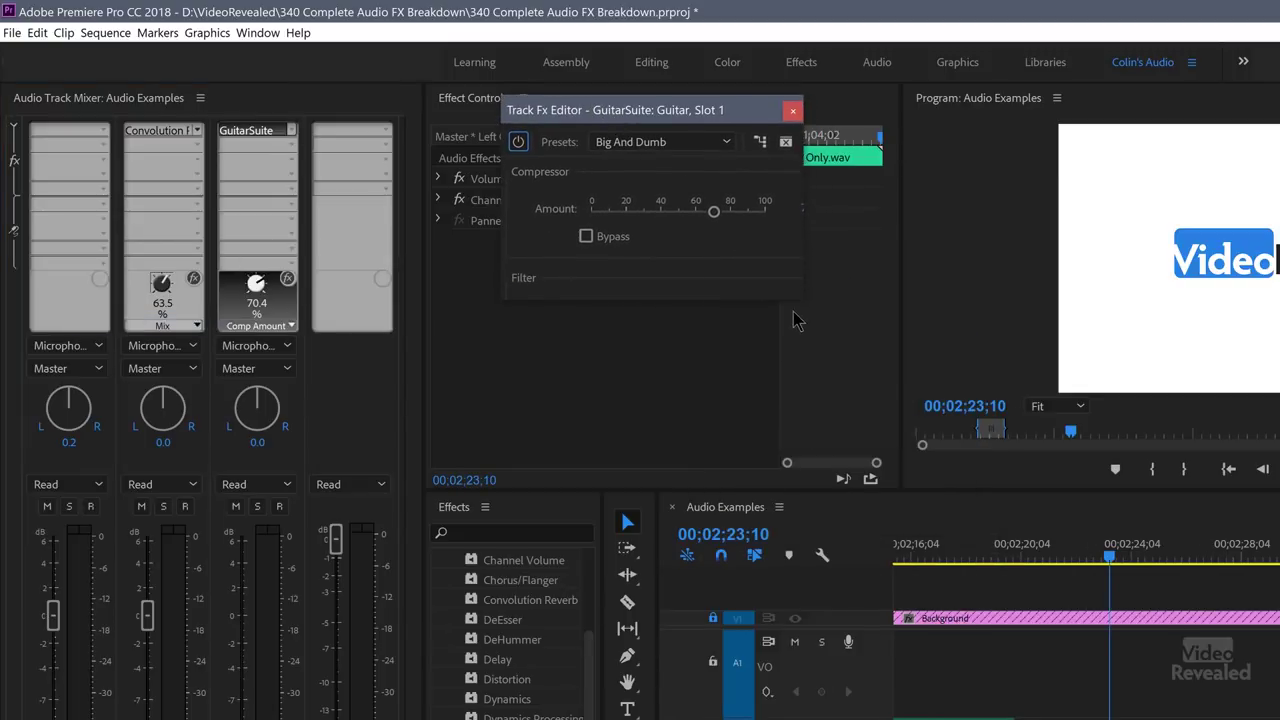
pyautogui.moveTo(795, 302); pyautogui.dragTo(1263, 538)
pyautogui.click(785, 146)
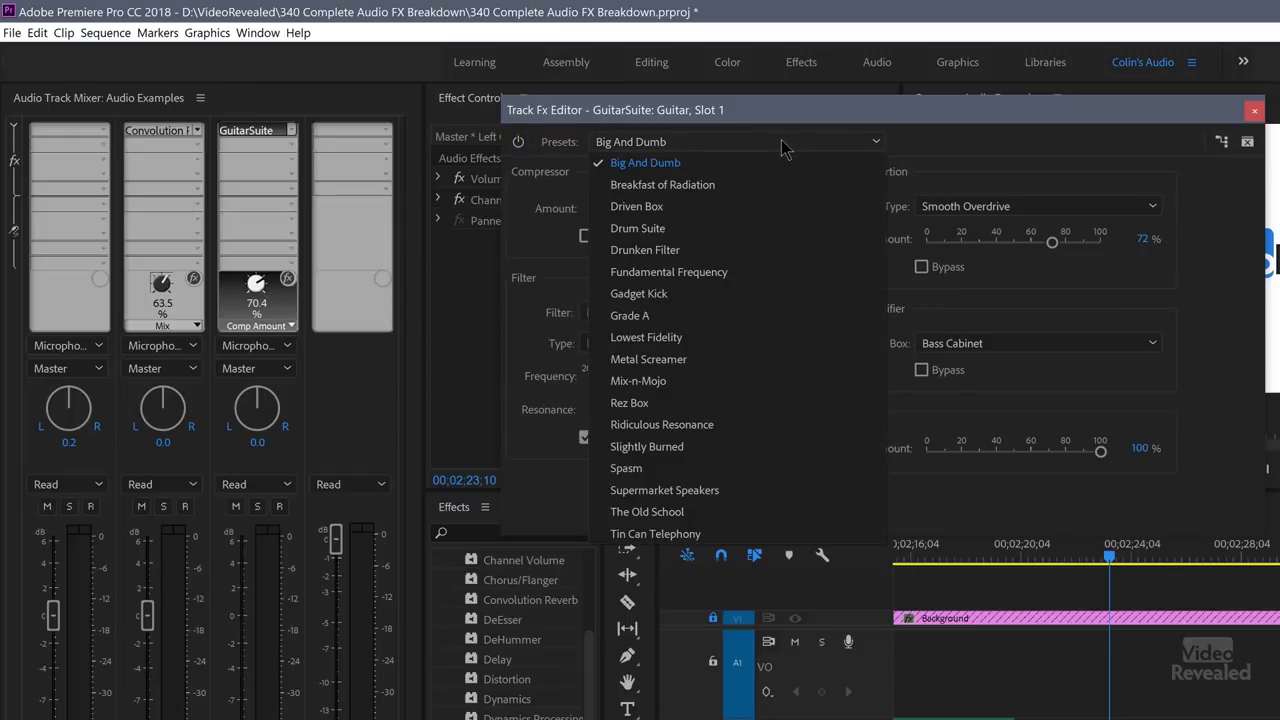
pyautogui.click(668, 231)
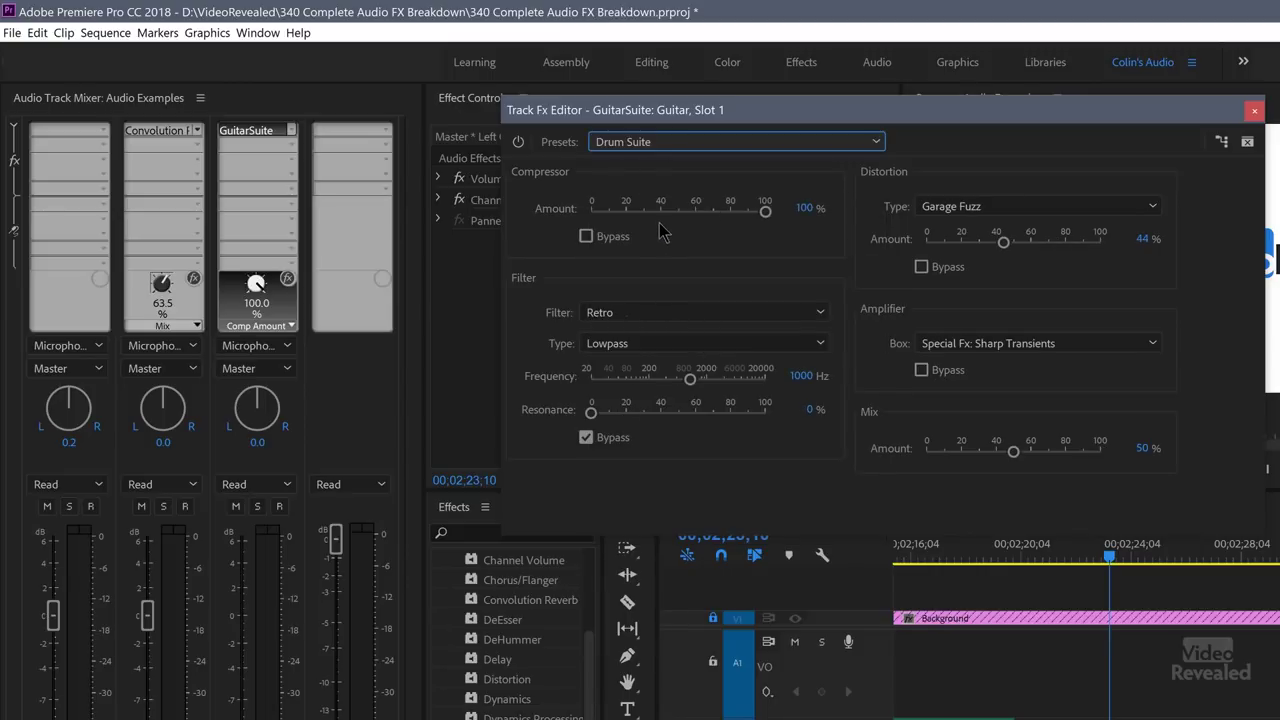
pyautogui.click(1254, 112)
pyautogui.click(290, 147)
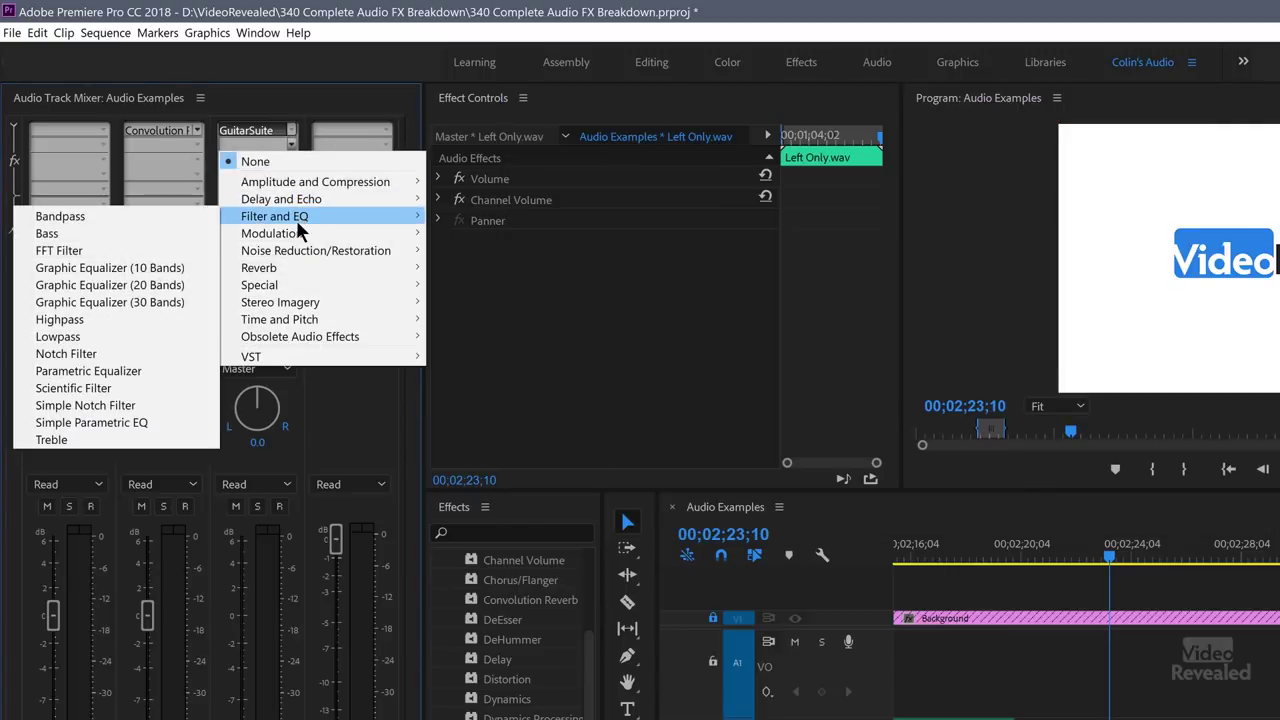
# Insert Analog Delay into the Guitar track's second slot, enlarging then closing its editor
pyautogui.moveTo(290, 201)
pyautogui.click(143, 199)
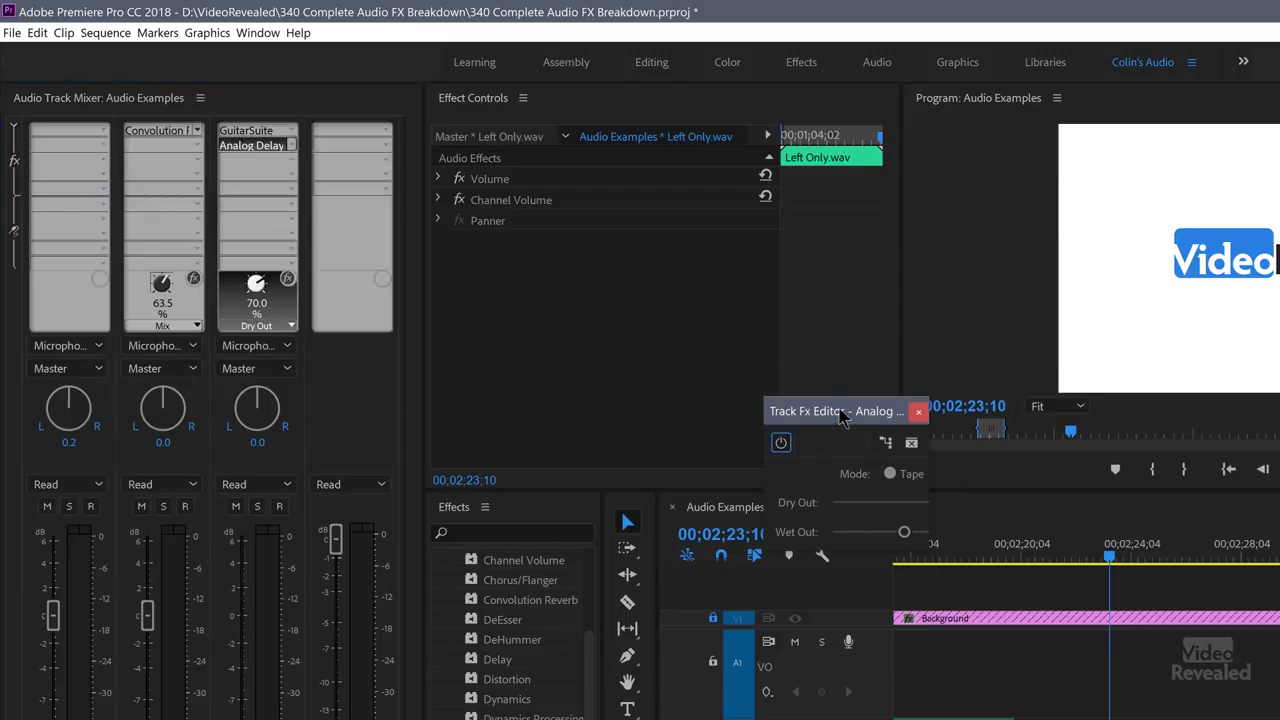
pyautogui.moveTo(843, 418); pyautogui.dragTo(650, 116)
pyautogui.moveTo(729, 254); pyautogui.dragTo(1080, 470)
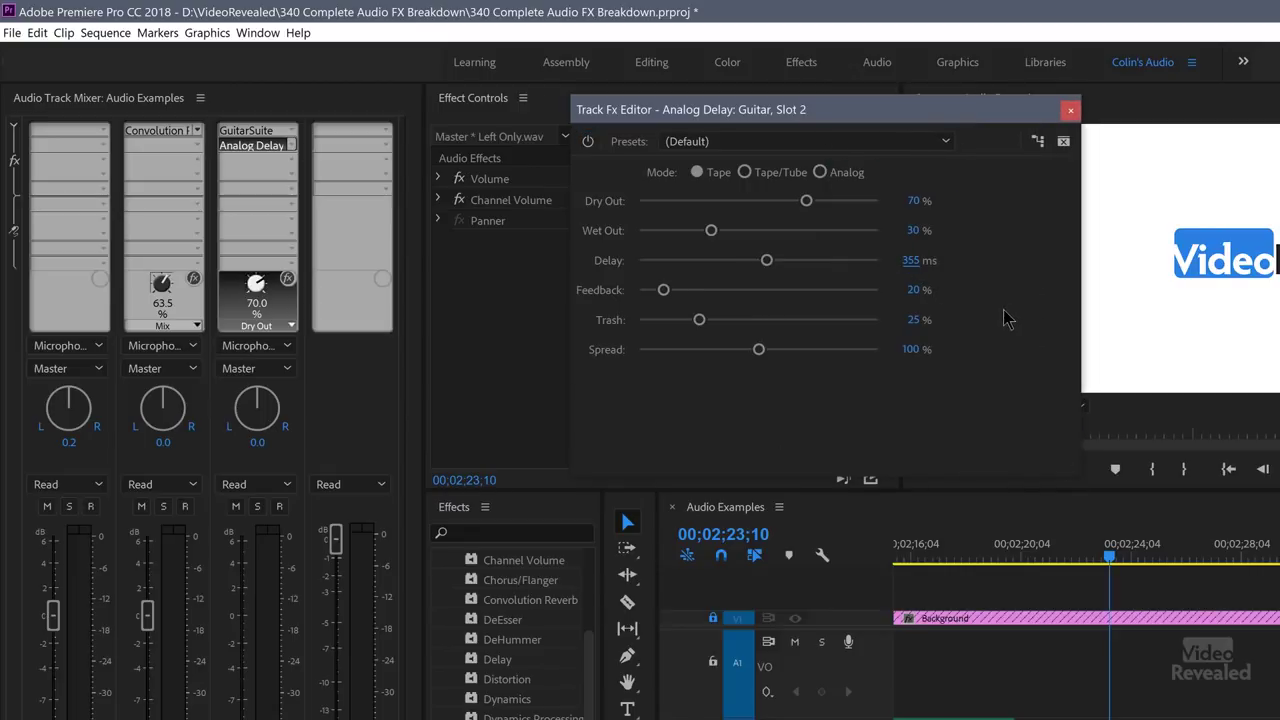
pyautogui.click(1070, 110)
pyautogui.click(287, 168)
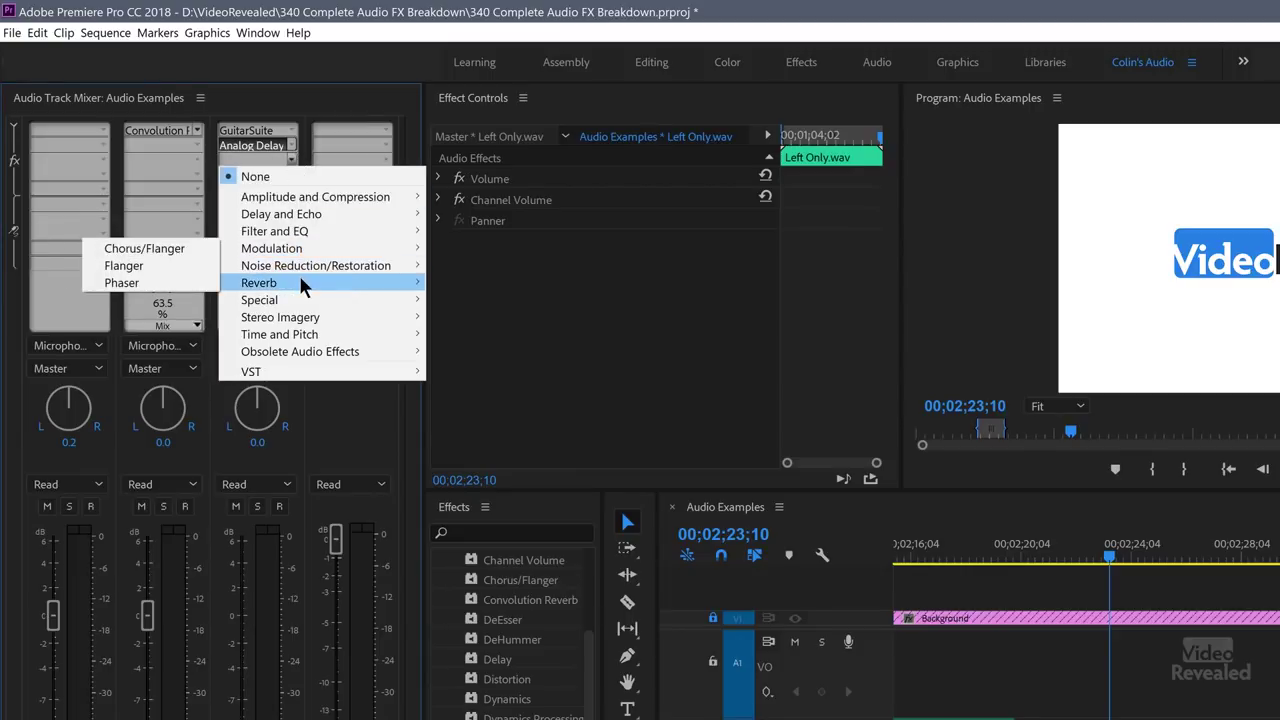
# Insert Studio Reverb into the Guitar track's third slot and play from 00;02;21;25
pyautogui.moveTo(269, 276)
pyautogui.click(182, 298)
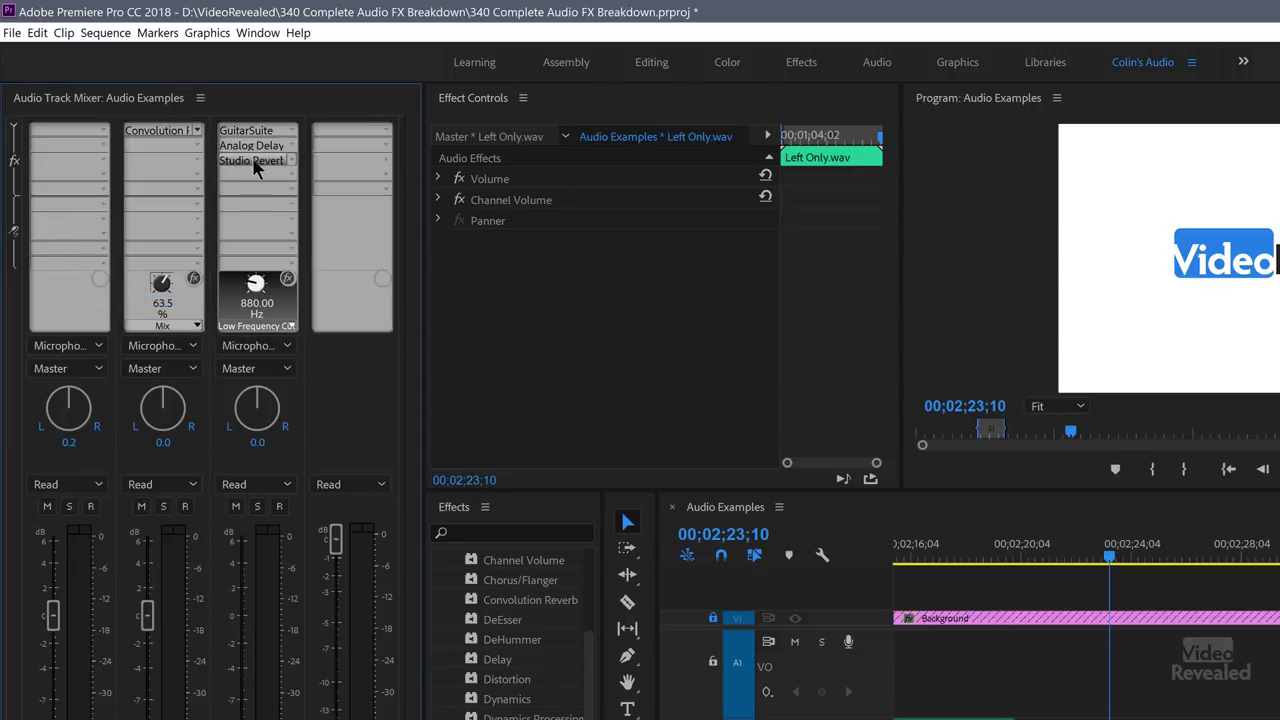
pyautogui.click(1070, 553)
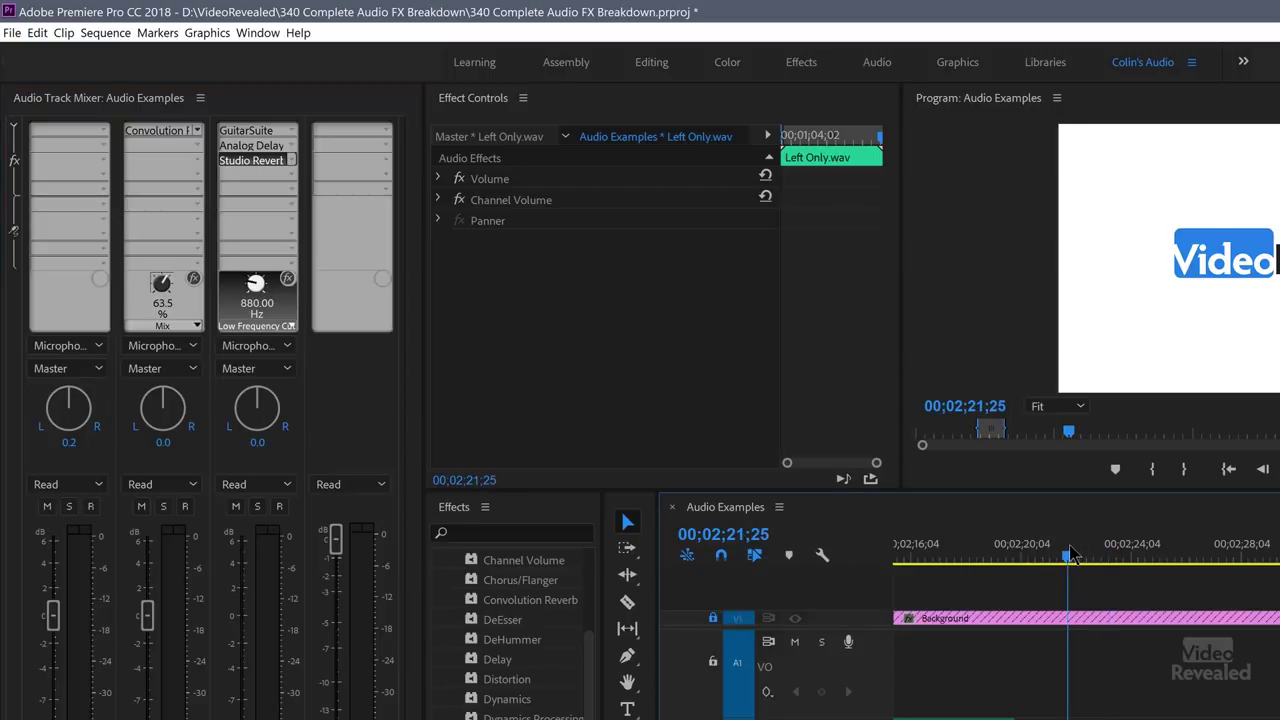
pyautogui.press('-')
pyautogui.press('space')
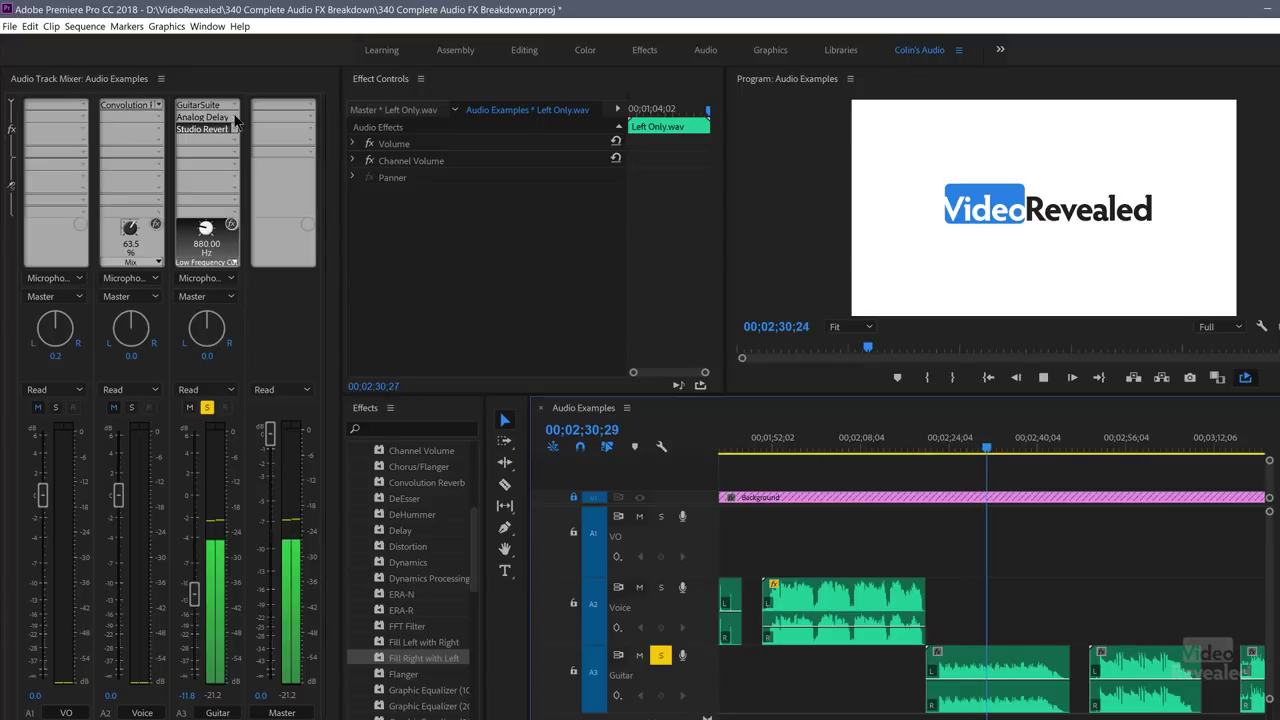
# During playback, view GuitarSuite's Comp Amount, Analog Delay's Dry Out and Studio Reverb's Low Frequency Cut, then stop
pyautogui.click(207, 105)
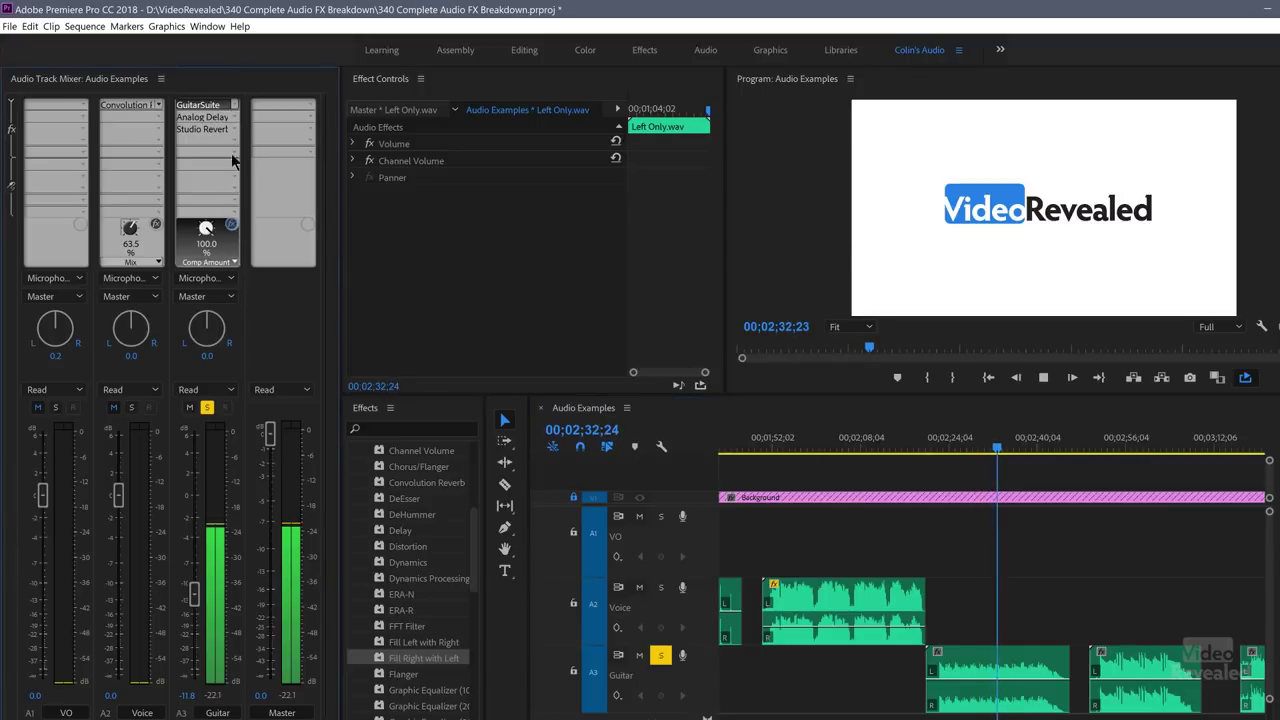
pyautogui.click(215, 118)
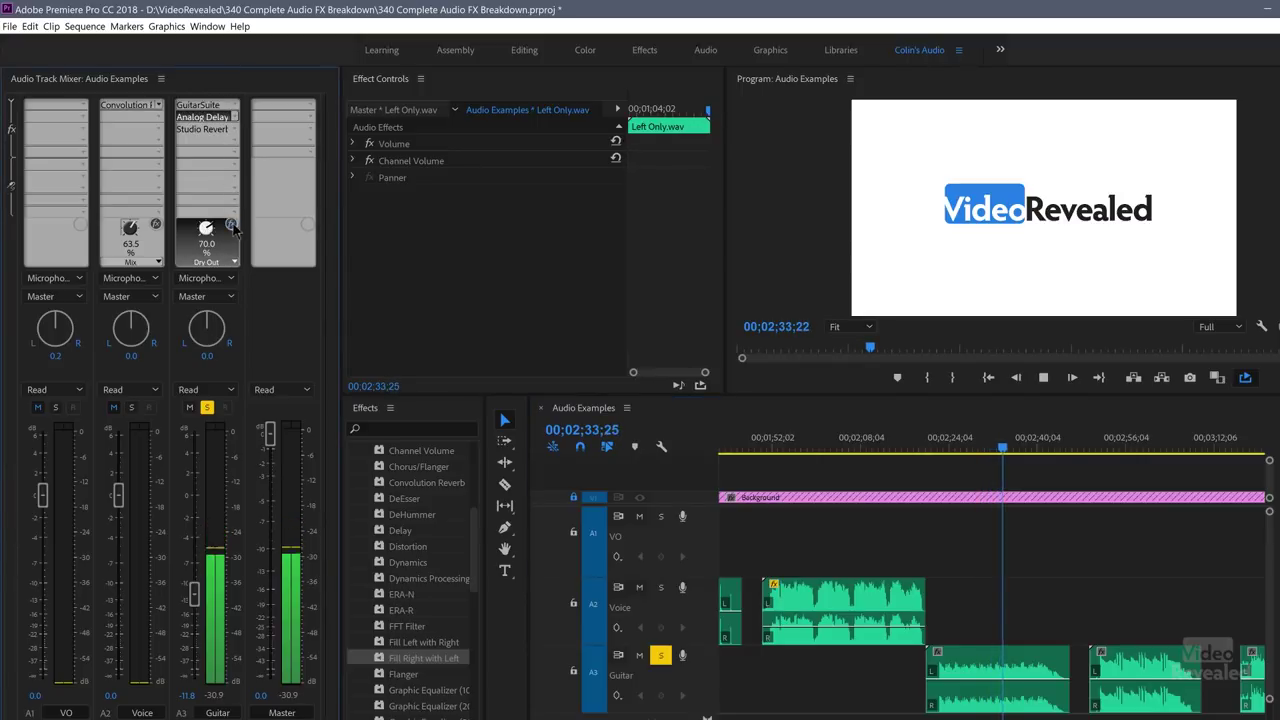
pyautogui.click(219, 129)
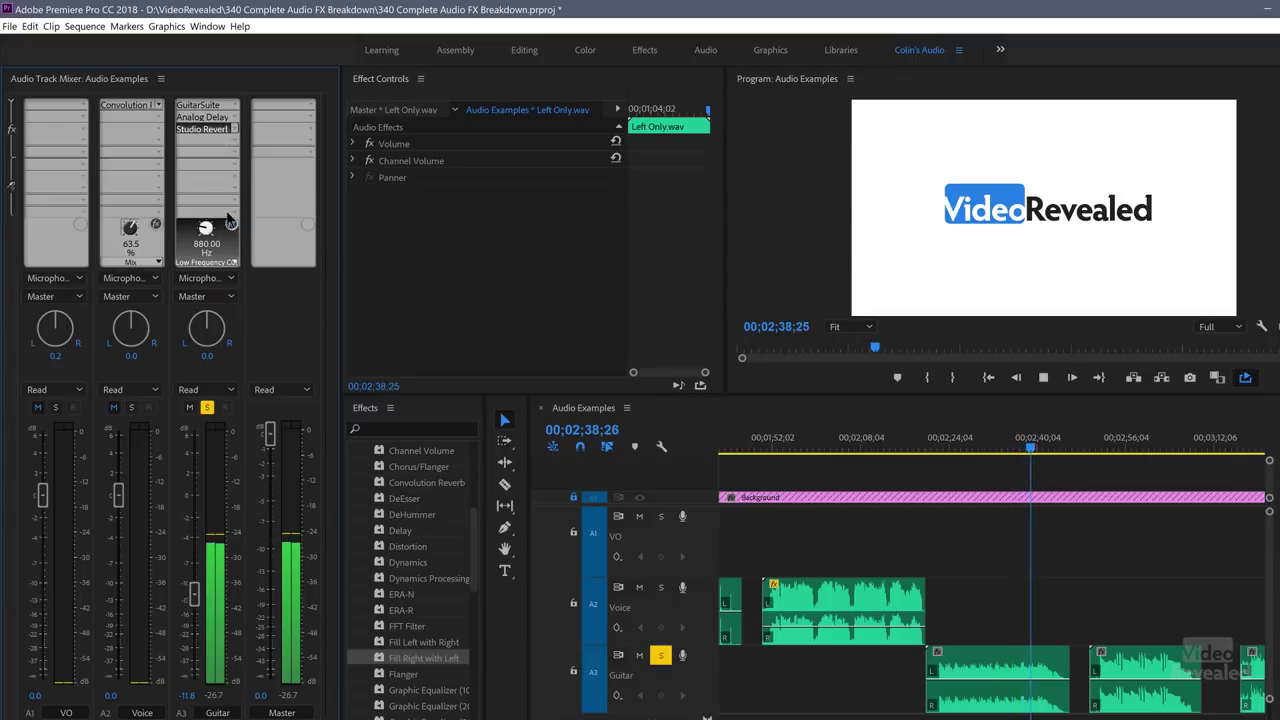
pyautogui.click(222, 118)
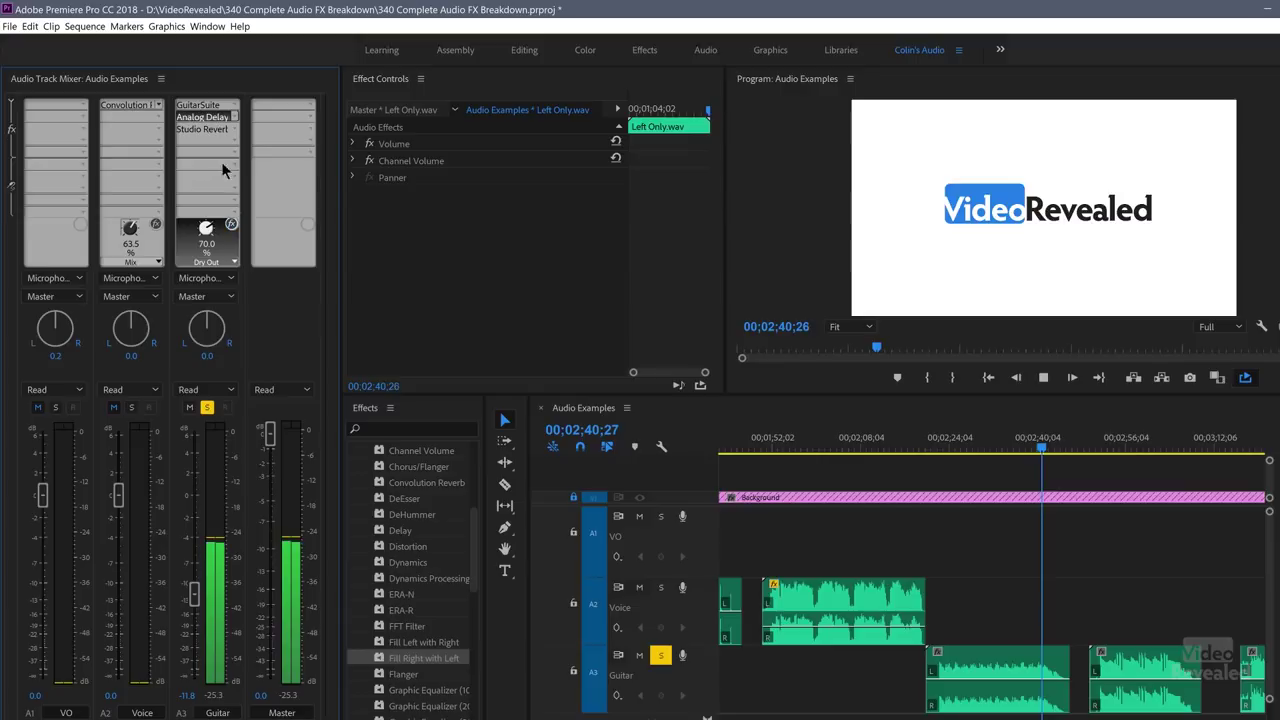
pyautogui.click(205, 105)
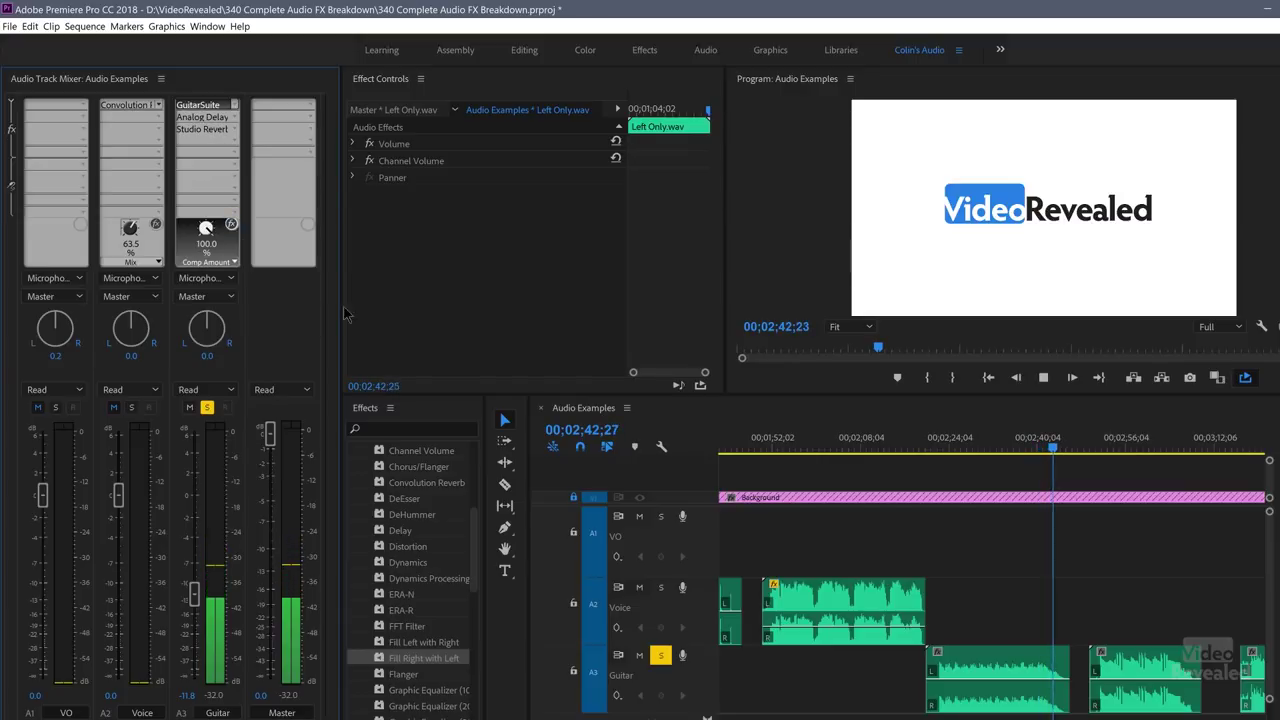
pyautogui.click(931, 447)
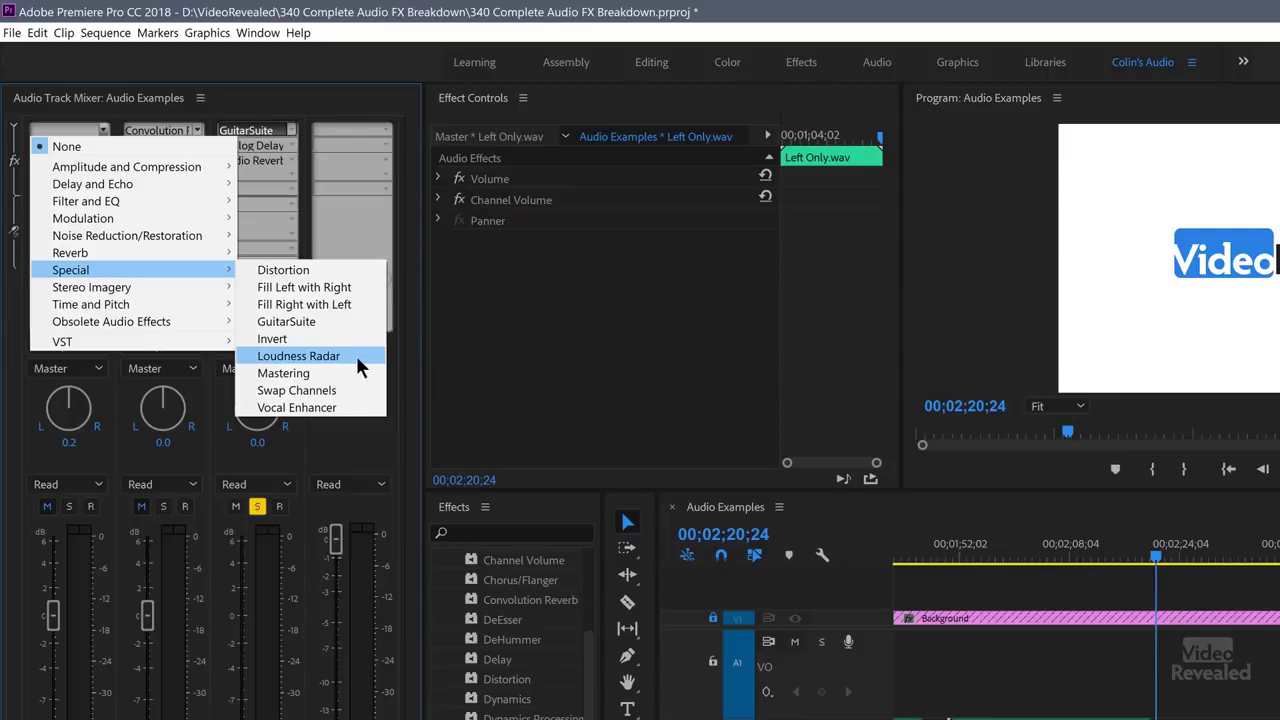
# Add Loudness Radar to the Master track's first slot and start measuring the mix loudness
pyautogui.click(376, 133)
pyautogui.click(386, 134)
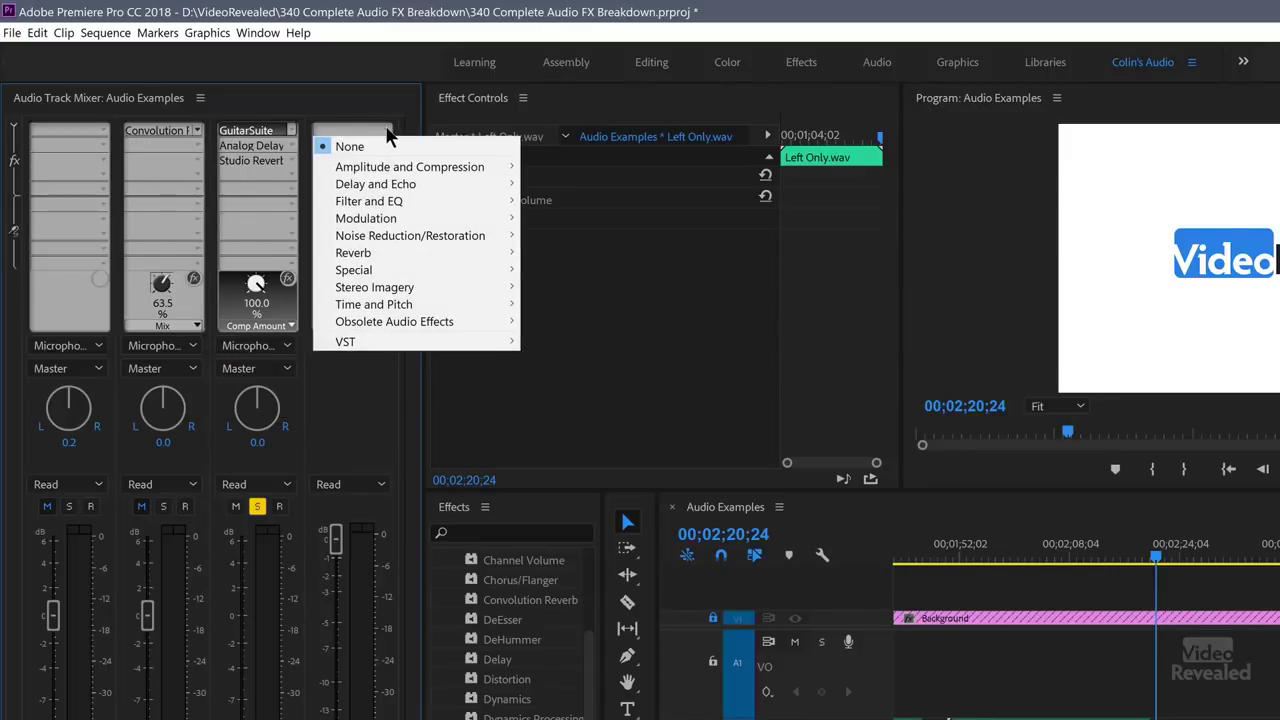
pyautogui.moveTo(408, 268)
pyautogui.click(262, 356)
pyautogui.doubleClick(361, 132)
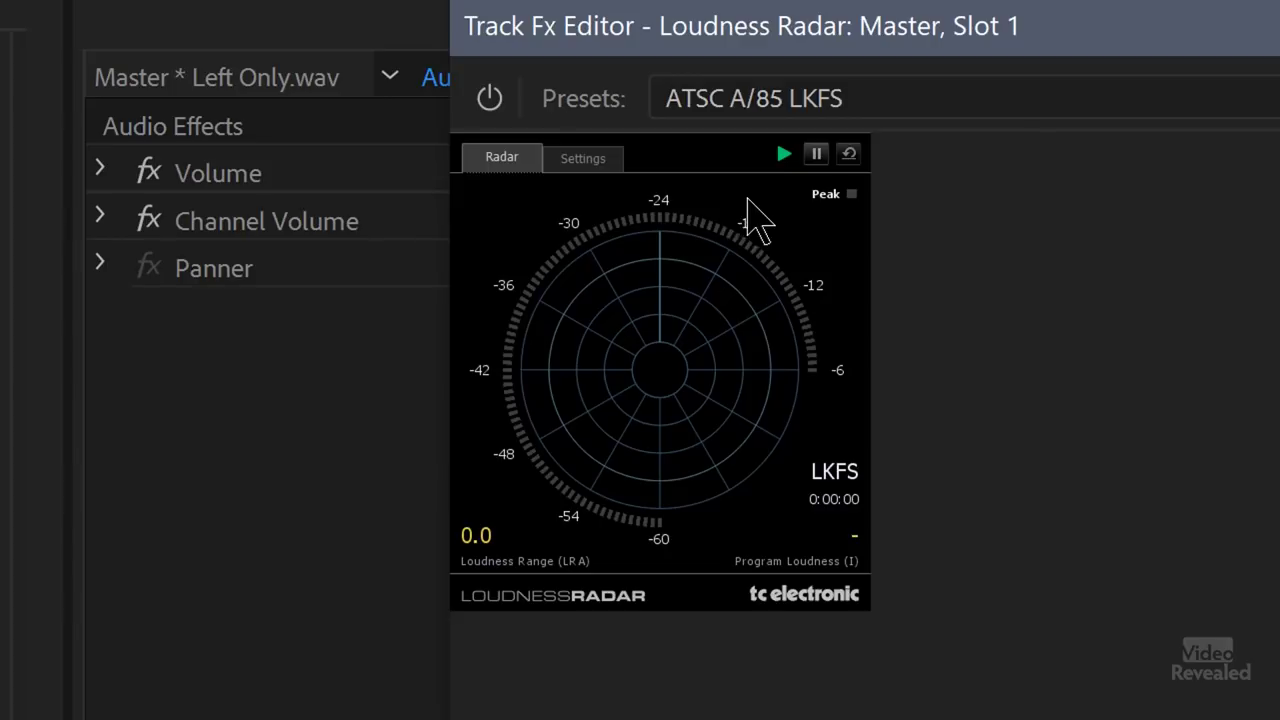
pyautogui.click(781, 152)
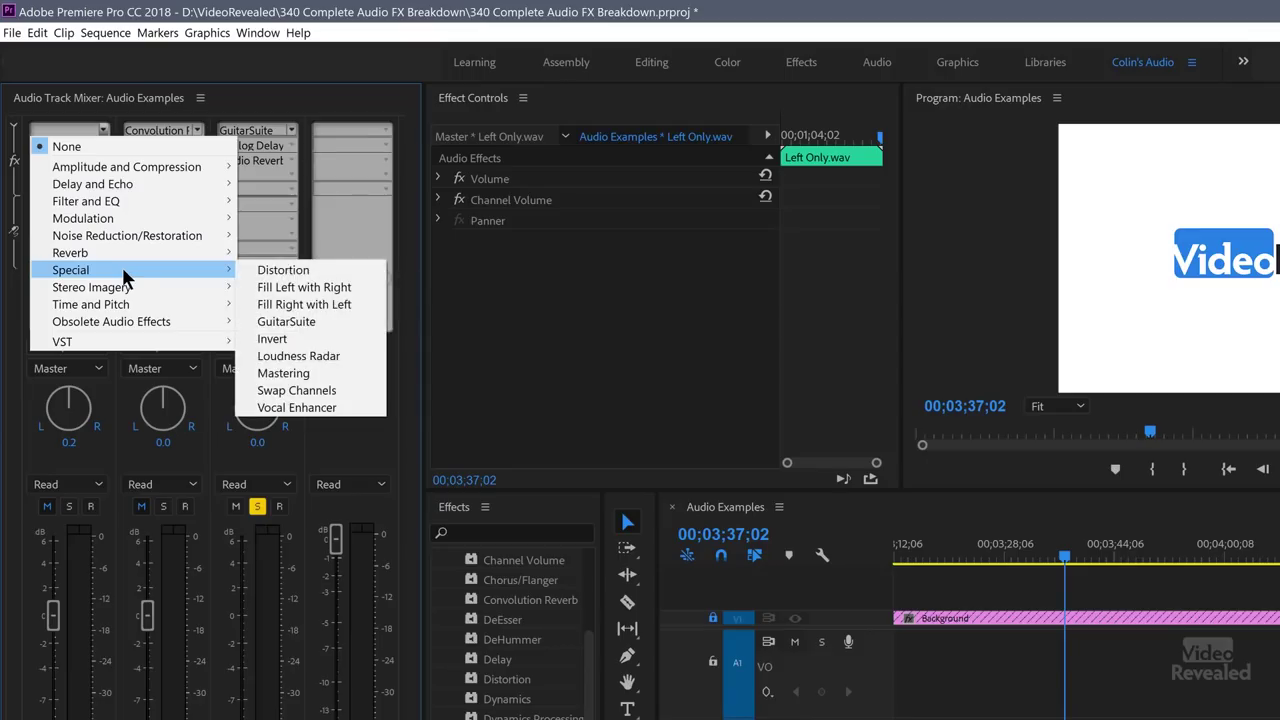
# Insert Mastering on the Master track and enlarge its editor to show all controls
pyautogui.click(397, 131)
pyautogui.click(389, 134)
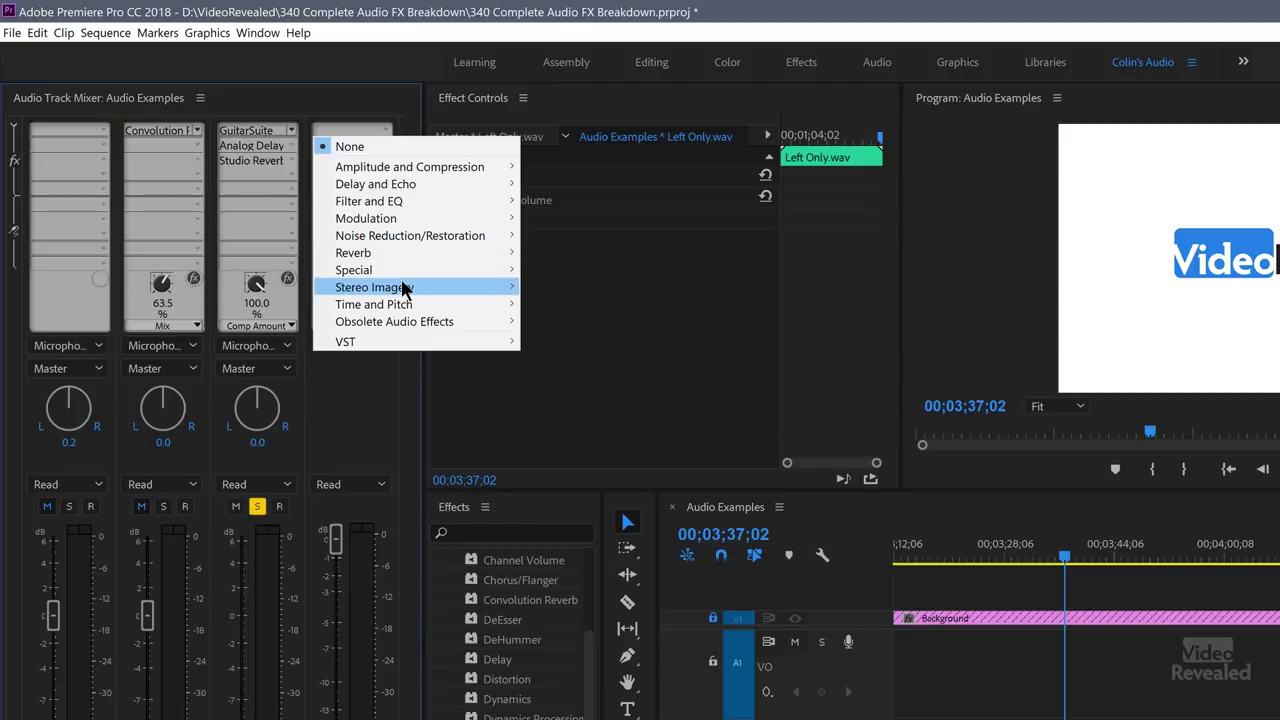
pyautogui.moveTo(400, 270)
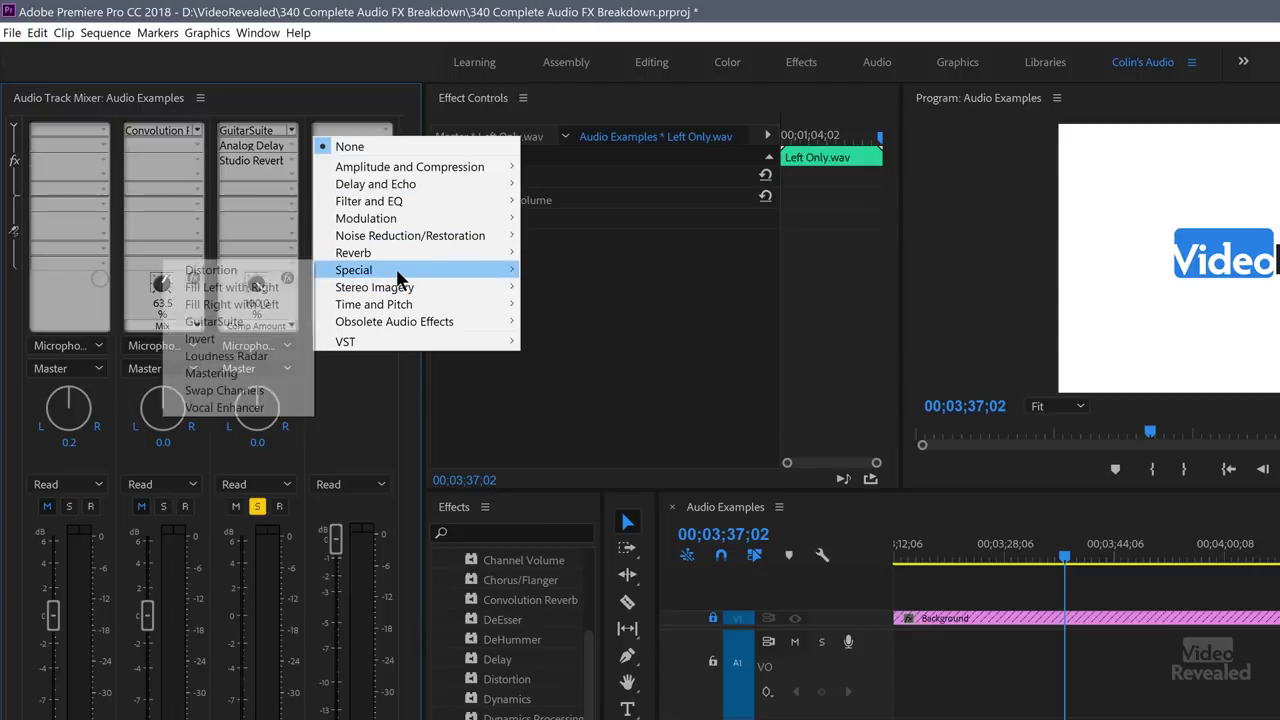
pyautogui.click(262, 372)
pyautogui.doubleClick(349, 130)
pyautogui.moveTo(803, 395); pyautogui.dragTo(677, 149)
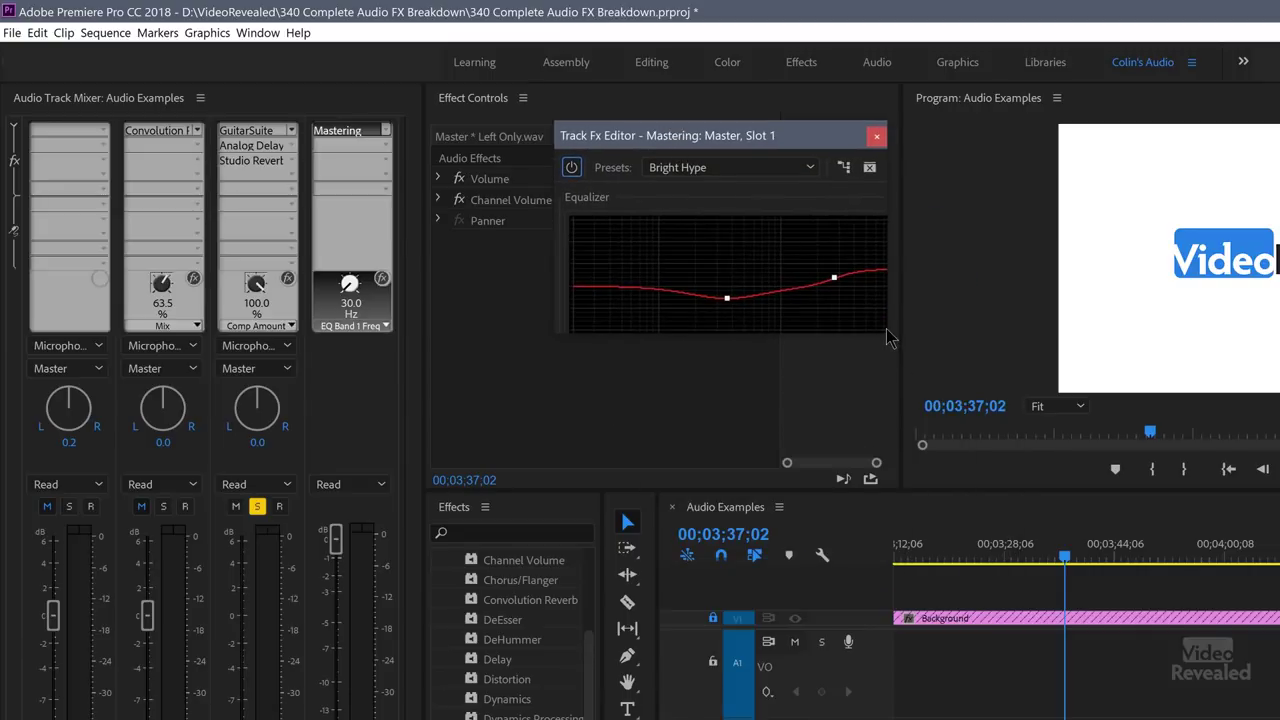
pyautogui.moveTo(884, 338); pyautogui.dragTo(1279, 518)
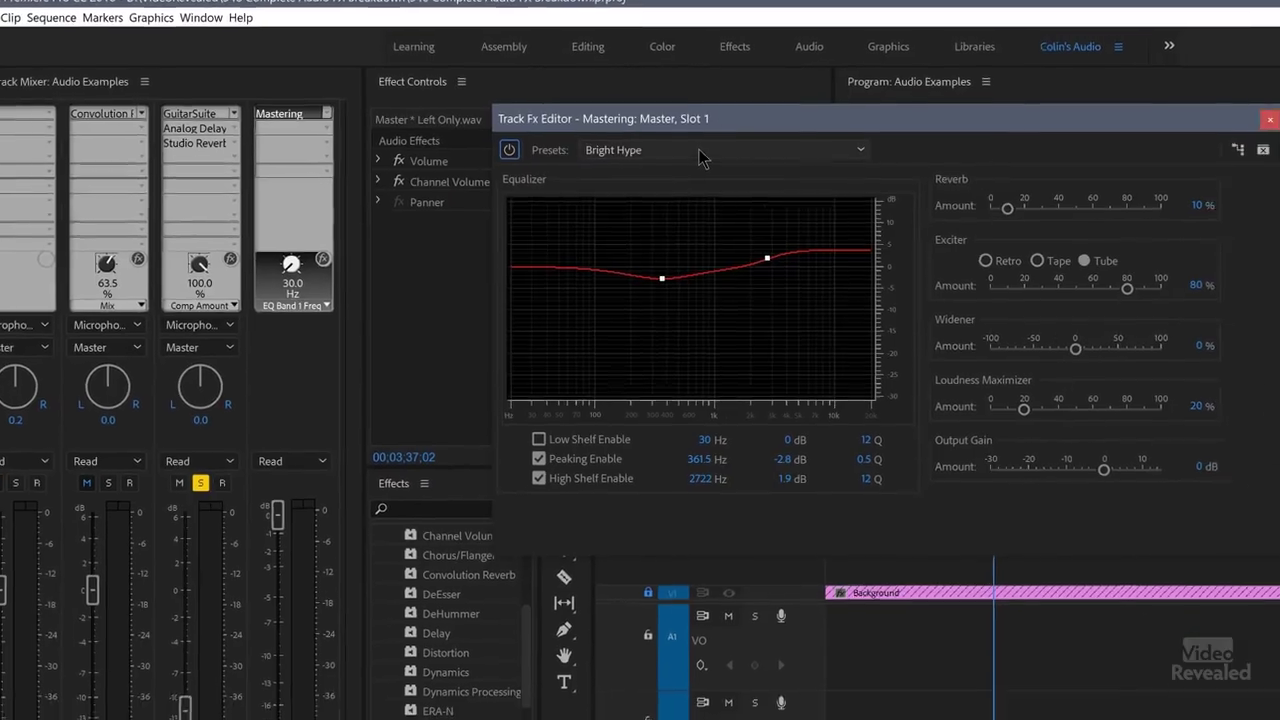
# Apply the Club Master preset and play the sequence to hear it
pyautogui.click(765, 168)
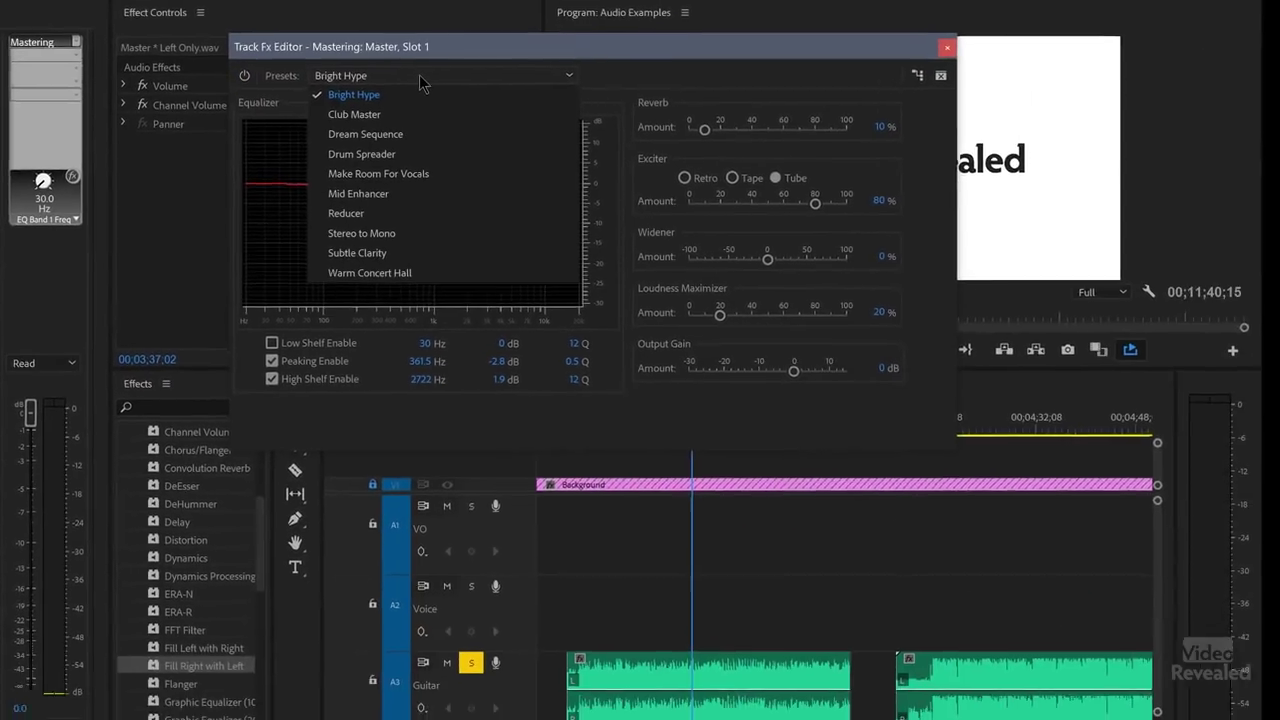
pyautogui.click(347, 112)
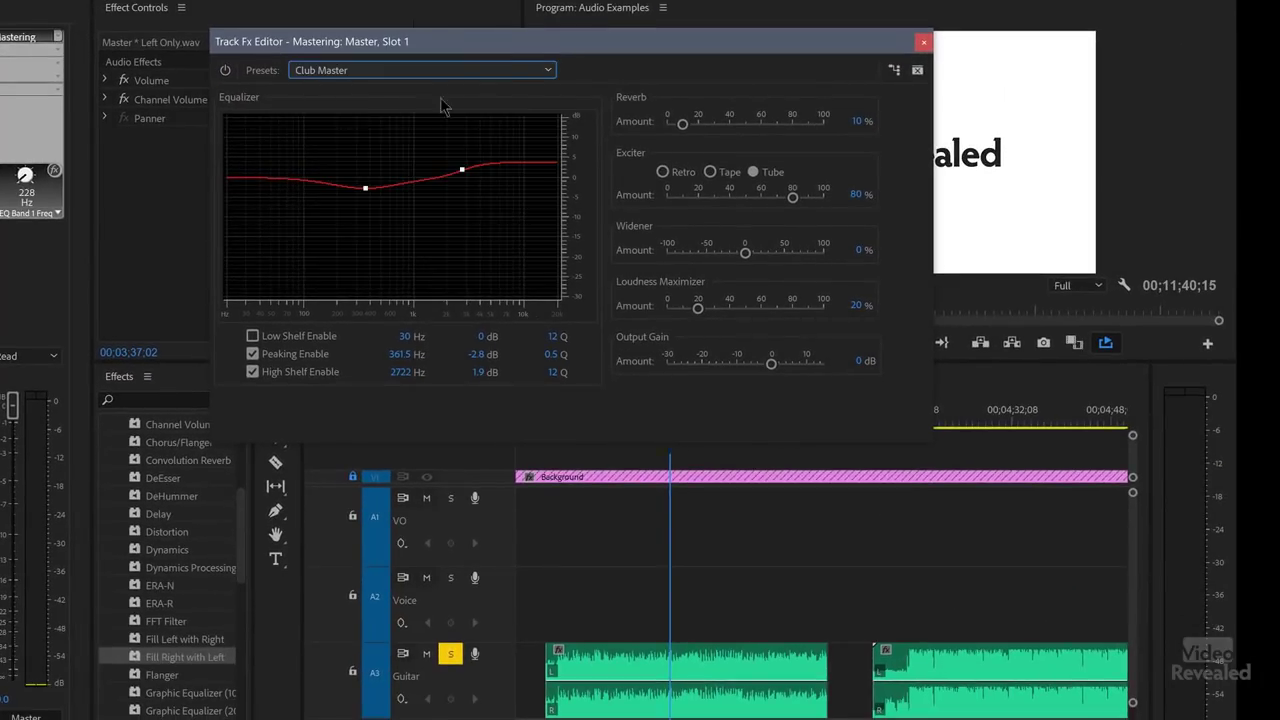
pyautogui.moveTo(500, 56); pyautogui.dragTo(458, 36)
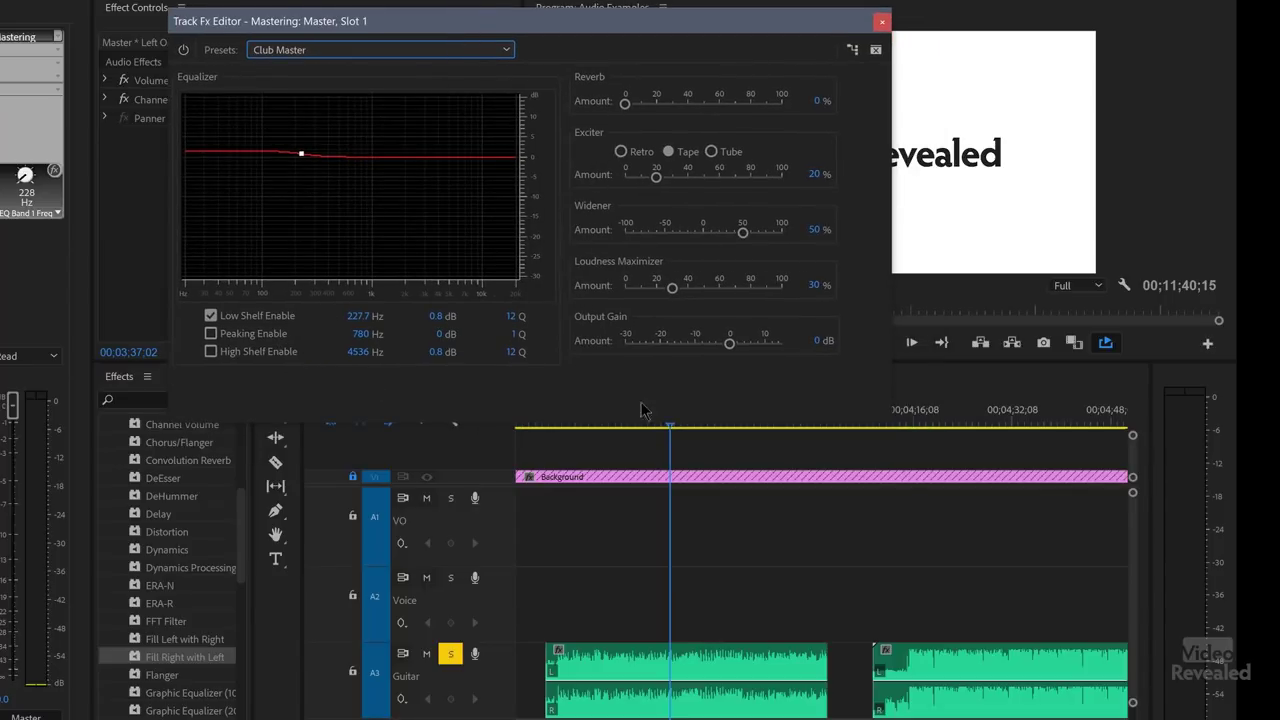
pyautogui.scroll(-3, 684, 416)
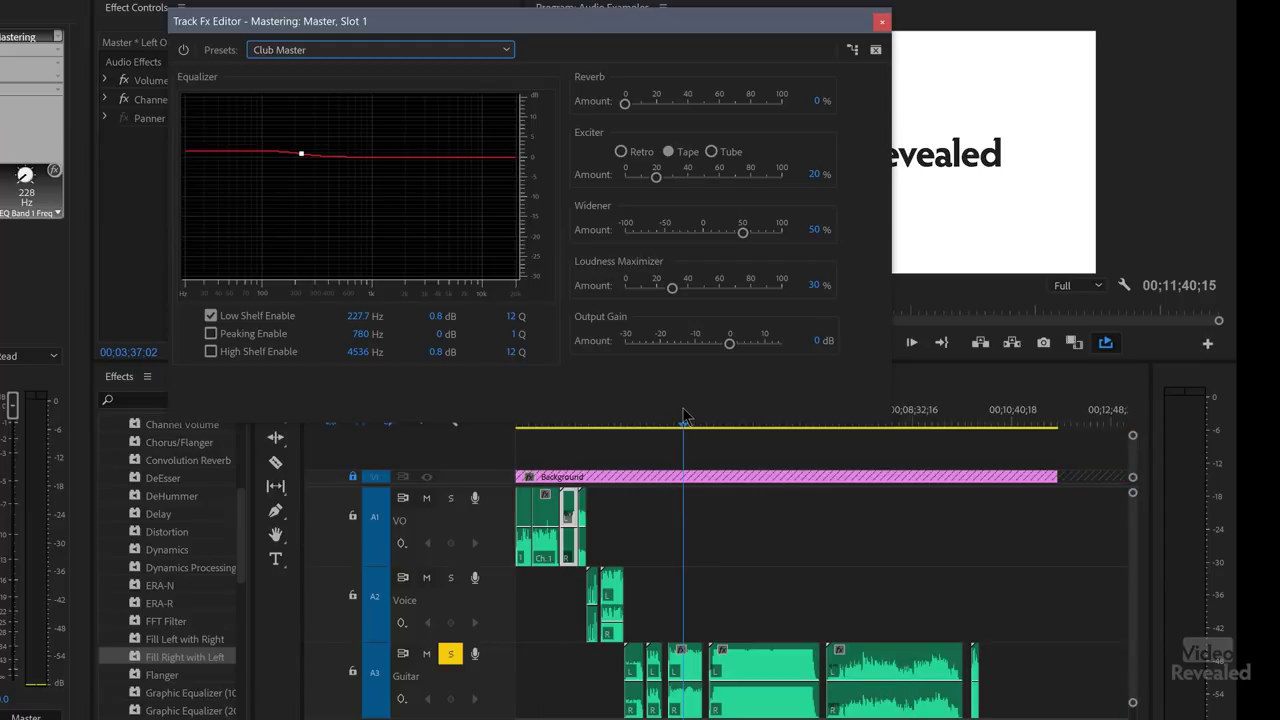
pyautogui.press('space')
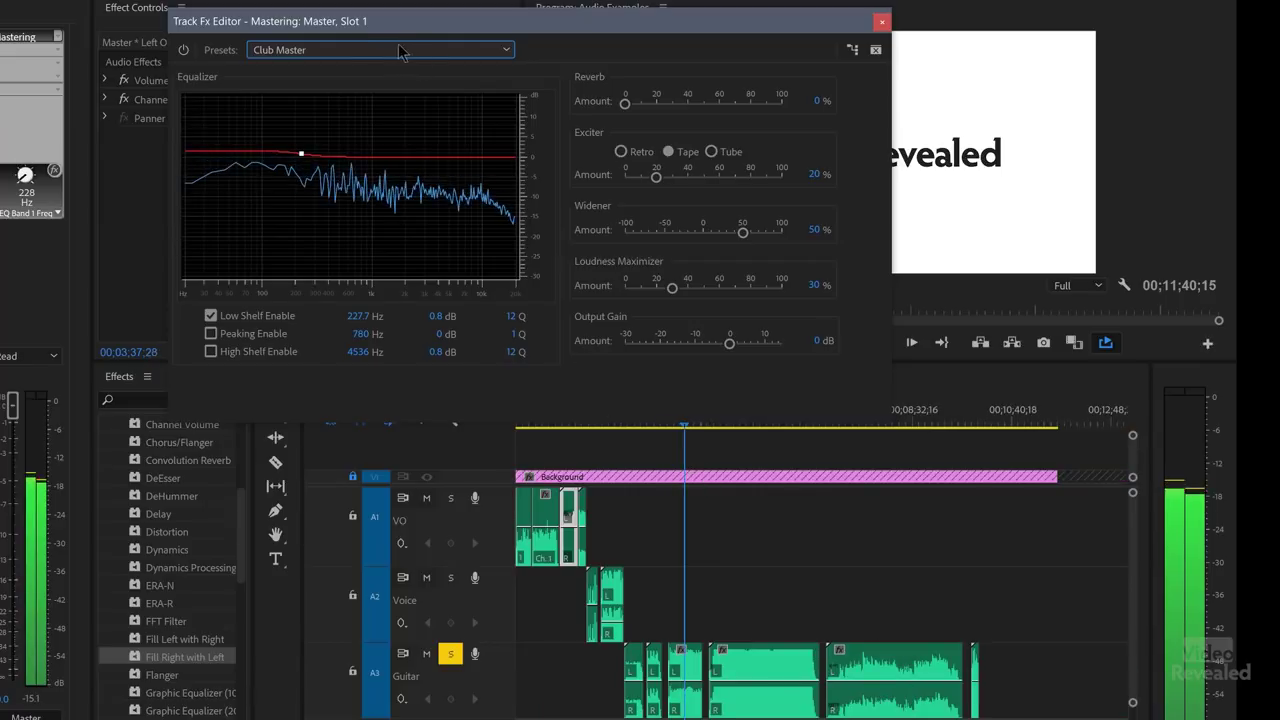
pyautogui.press('space')
# Preview Make Room For Vocals, then apply Warm Concert Hall and play from about 07;44;21
pyautogui.click(336, 50)
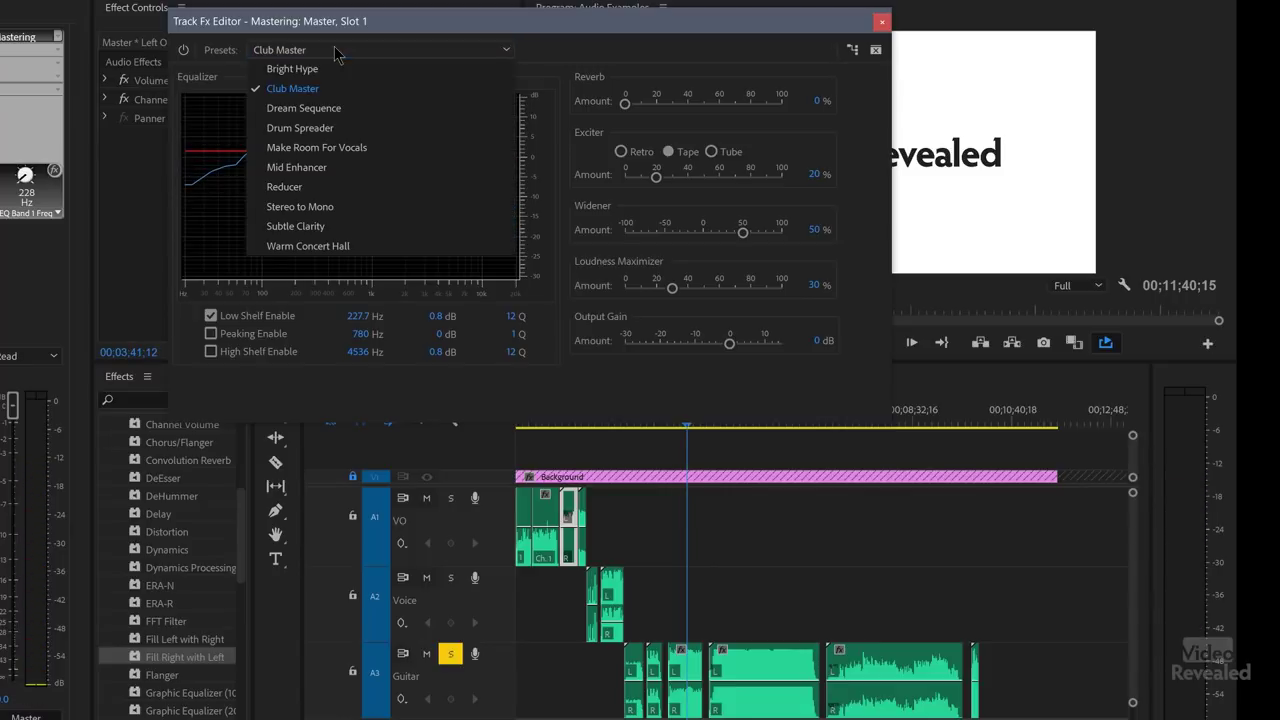
pyautogui.click(316, 149)
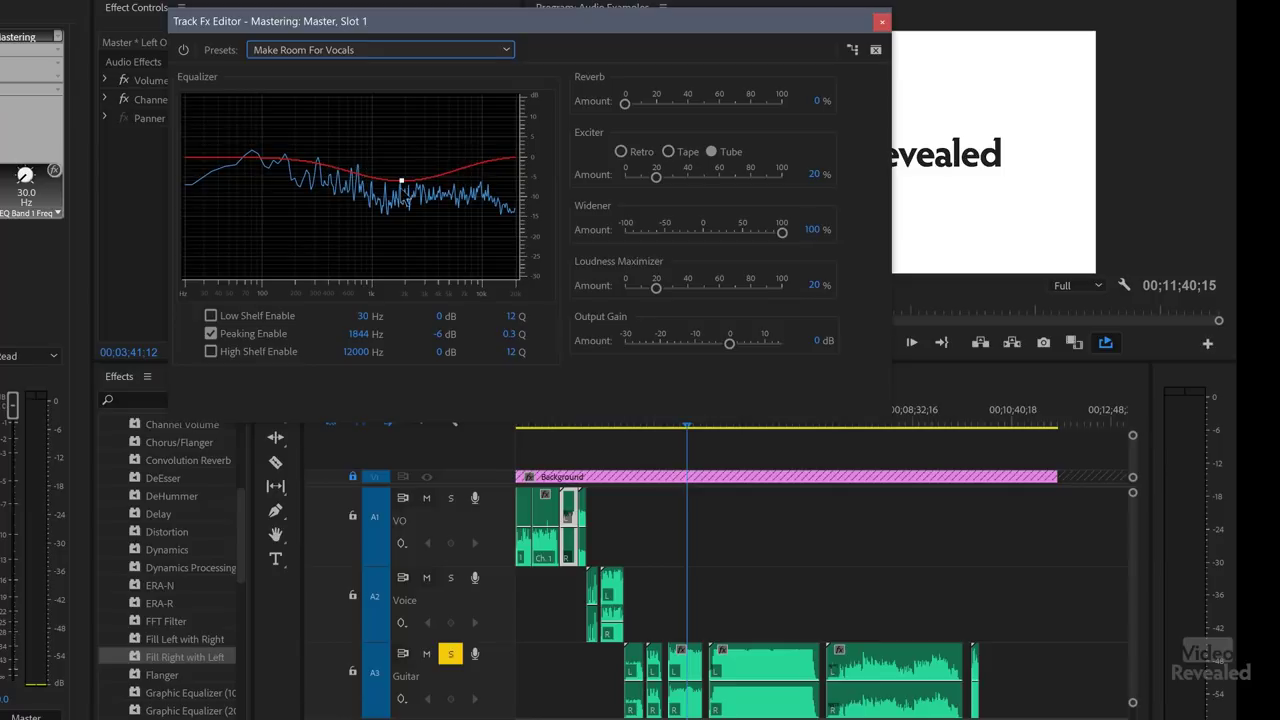
pyautogui.press('space')
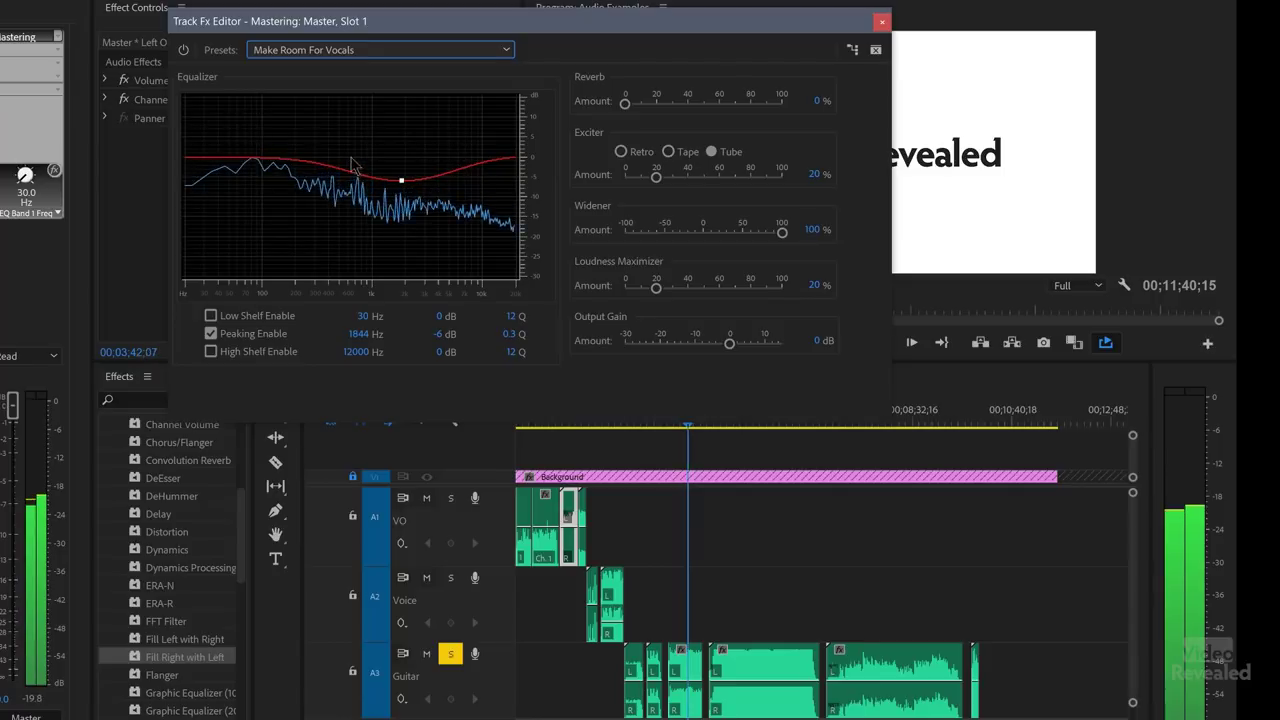
pyautogui.click(357, 55)
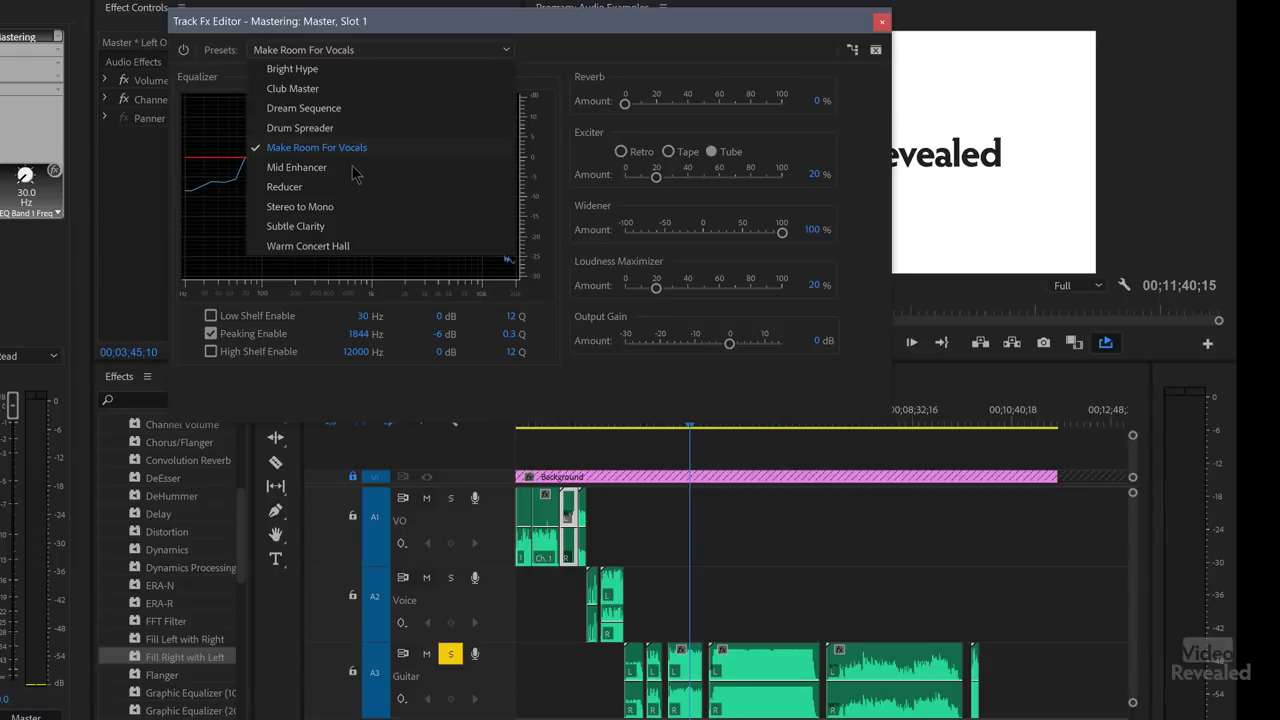
pyautogui.click(336, 250)
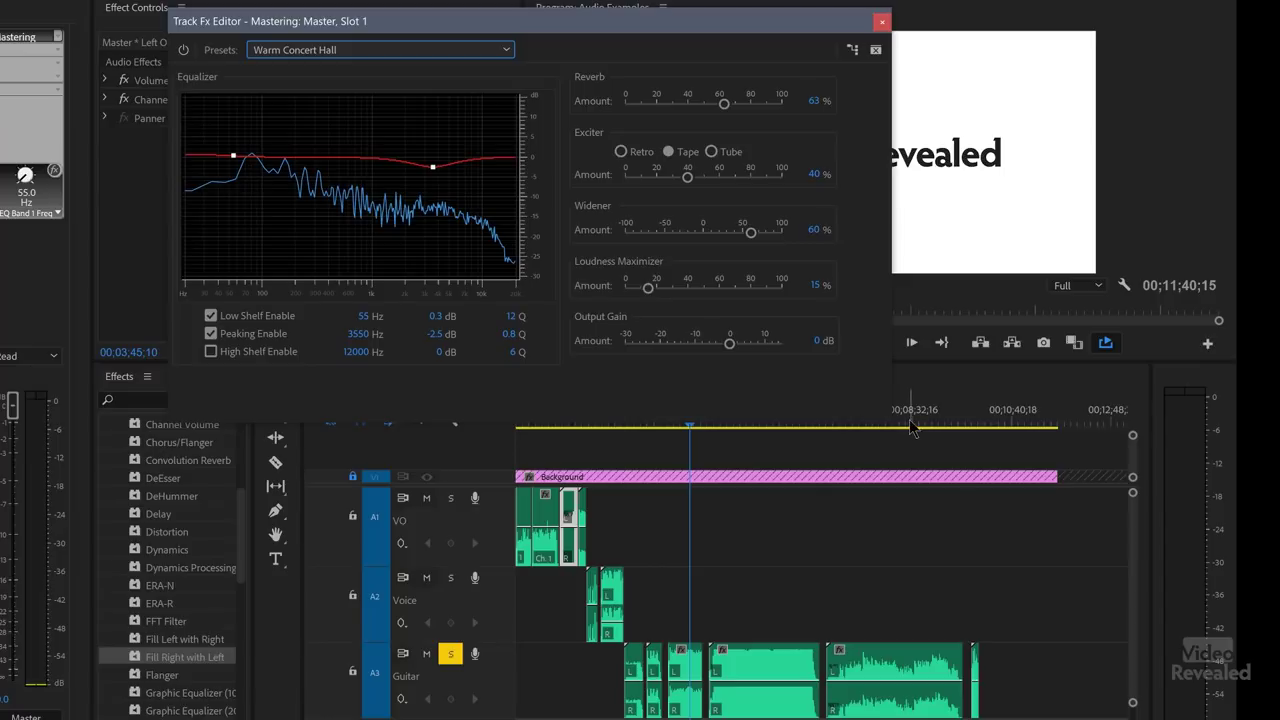
pyautogui.moveTo(905, 427); pyautogui.dragTo(878, 432)
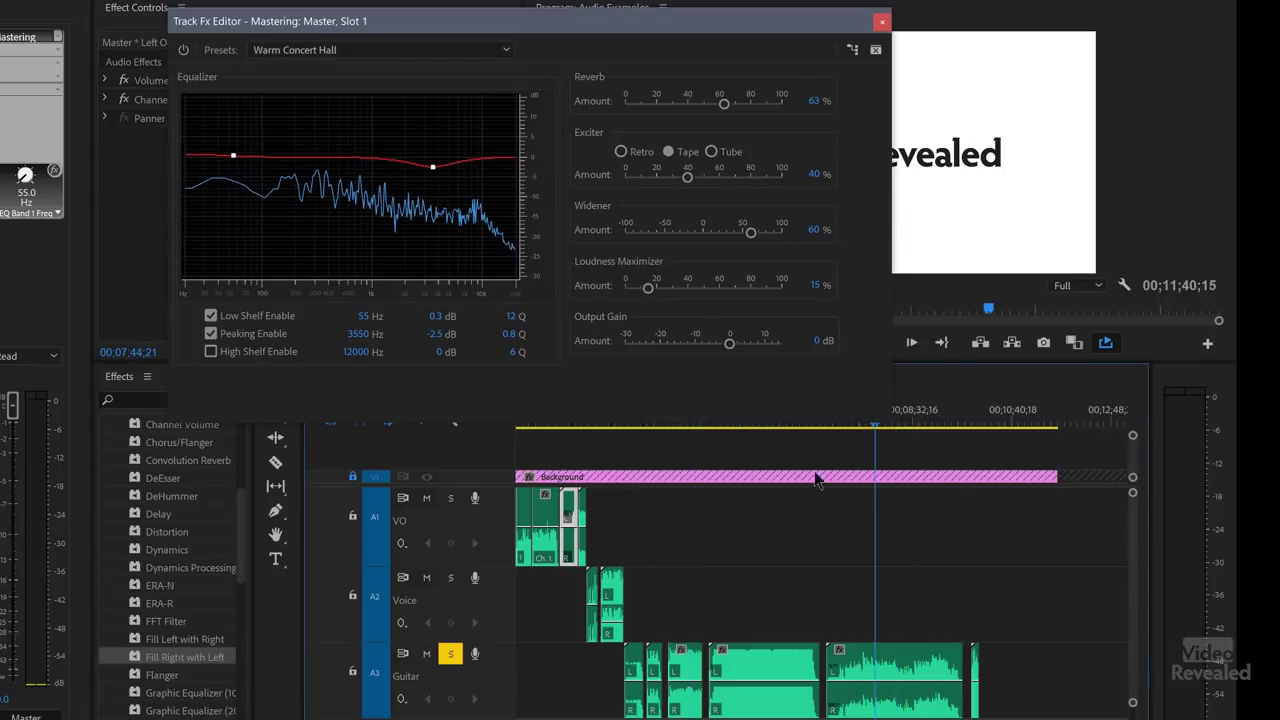
pyautogui.press('space')
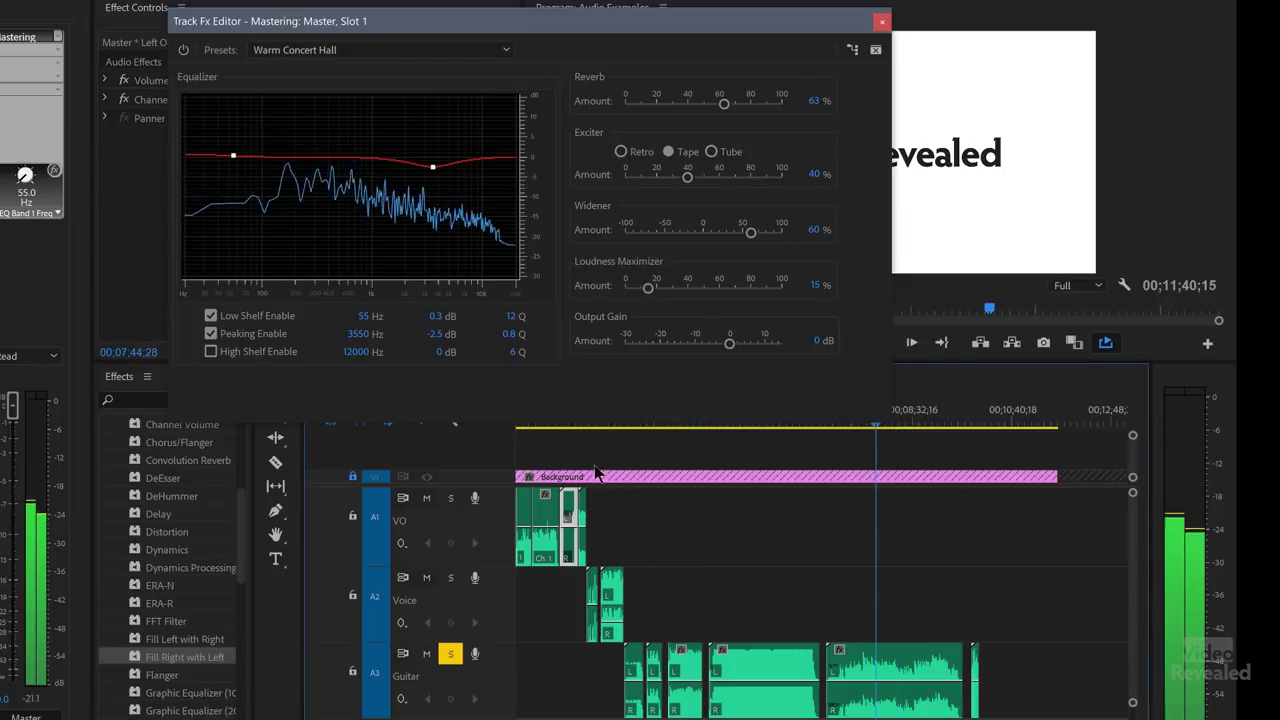
# Apply the Subtle Clarity preset to Mastering and compare it against bypass
pyautogui.click(183, 51)
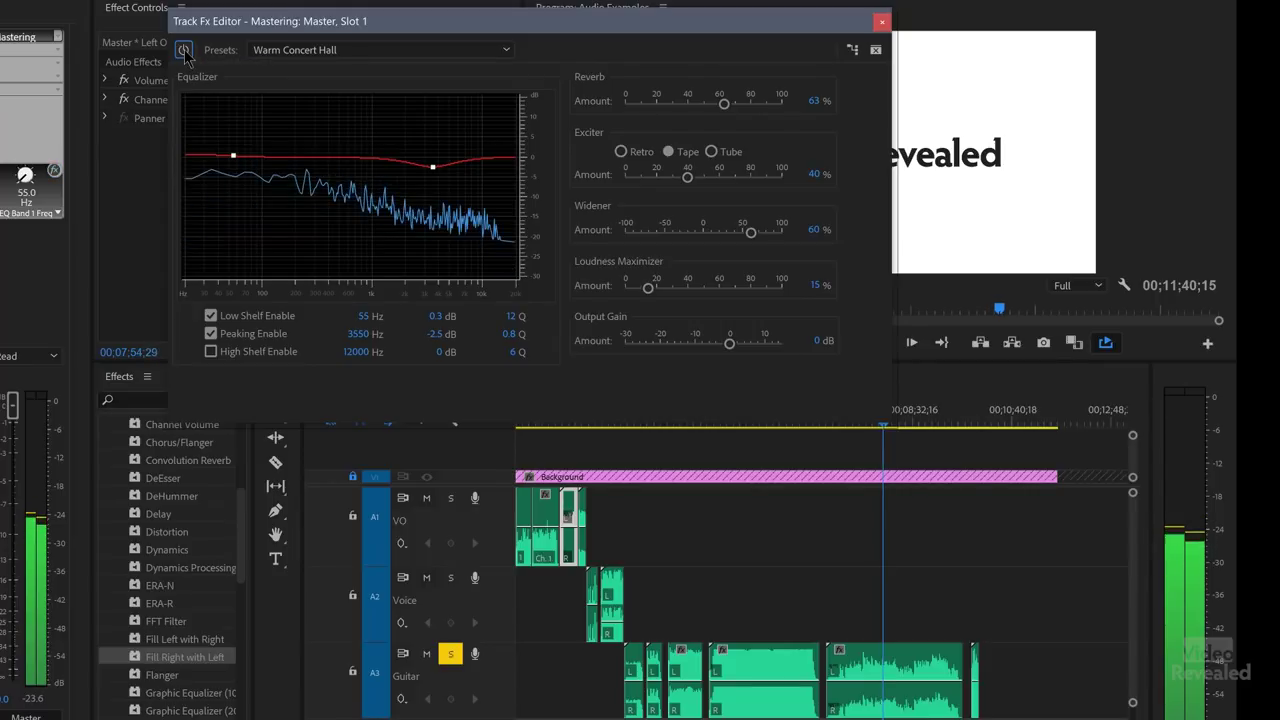
pyautogui.click(340, 55)
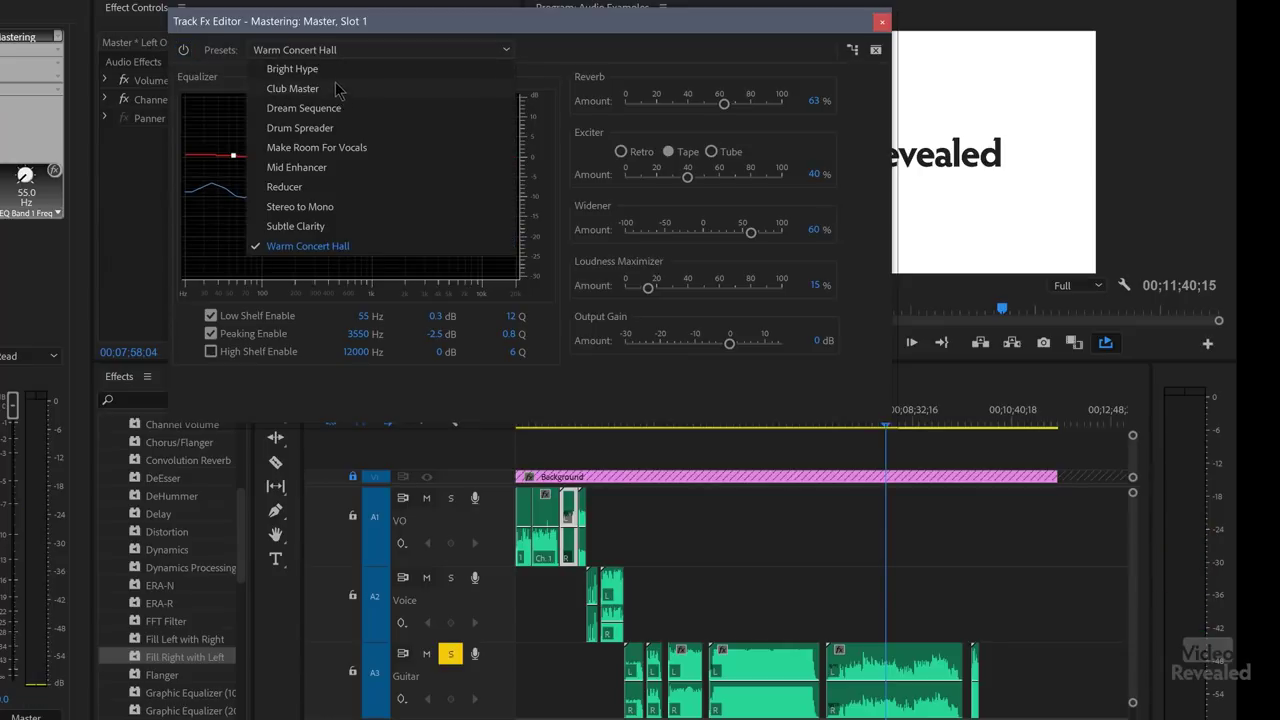
pyautogui.click(332, 228)
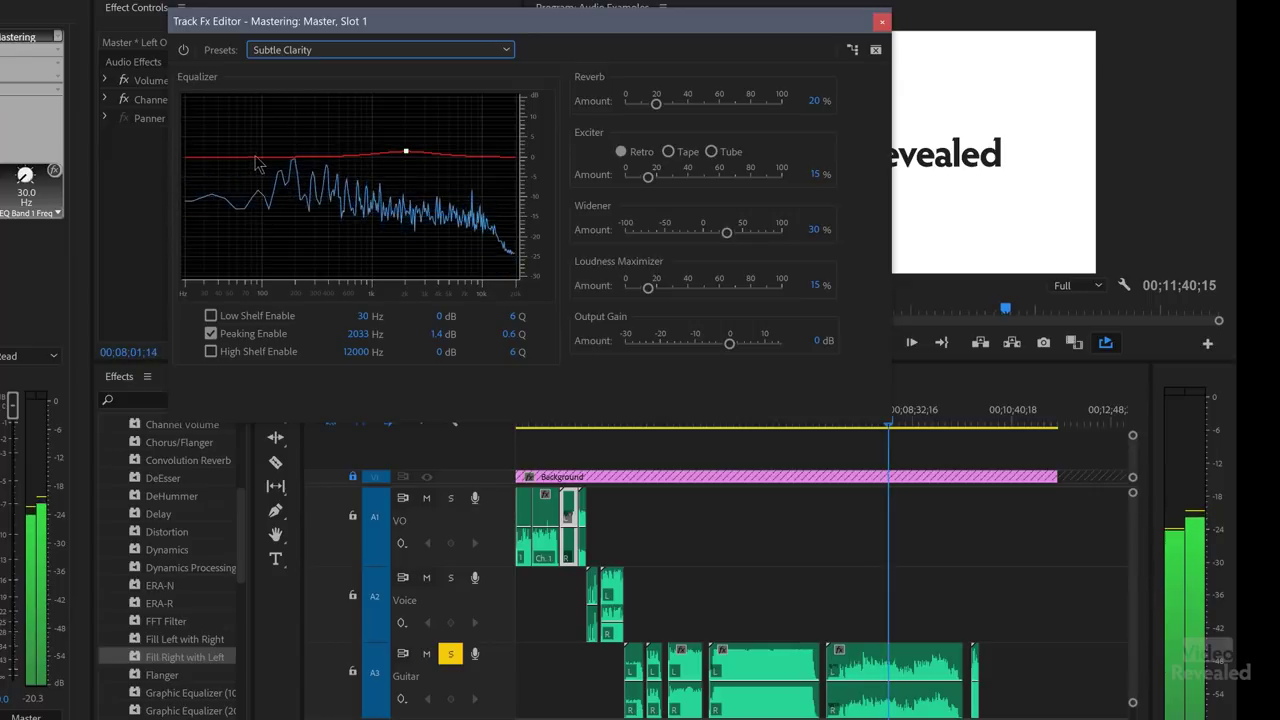
pyautogui.click(185, 50)
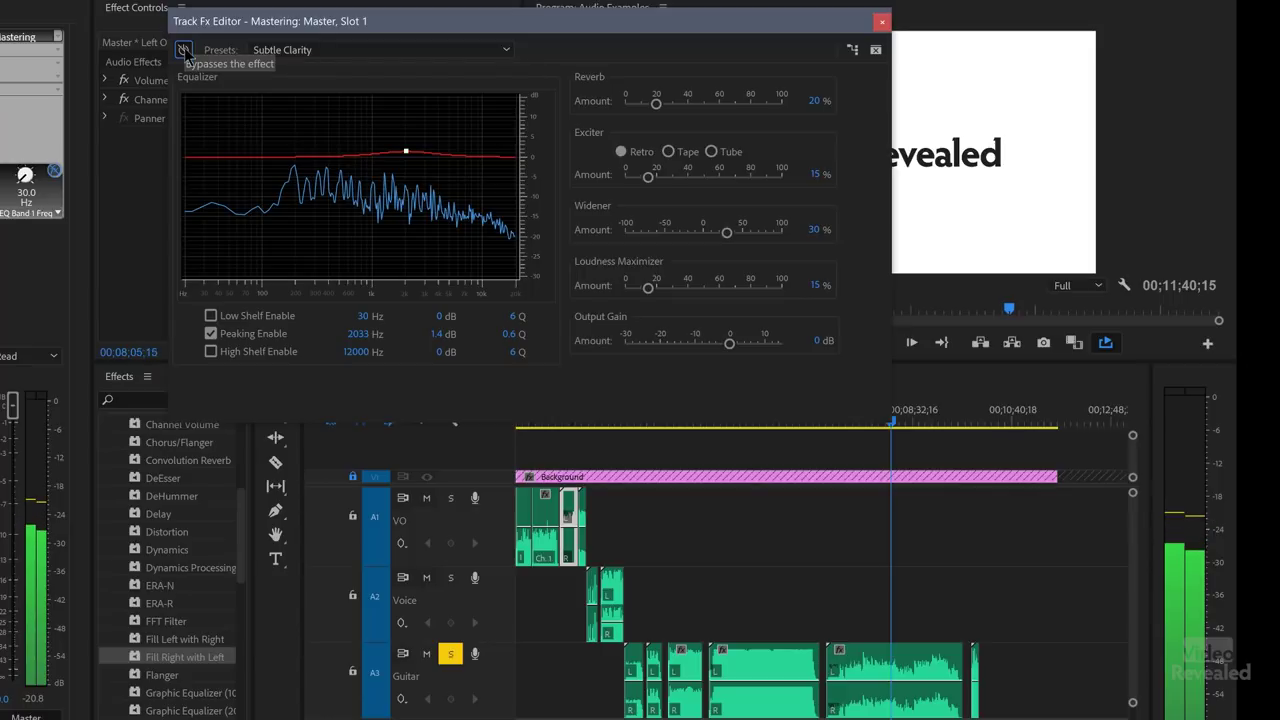
pyautogui.click(185, 50)
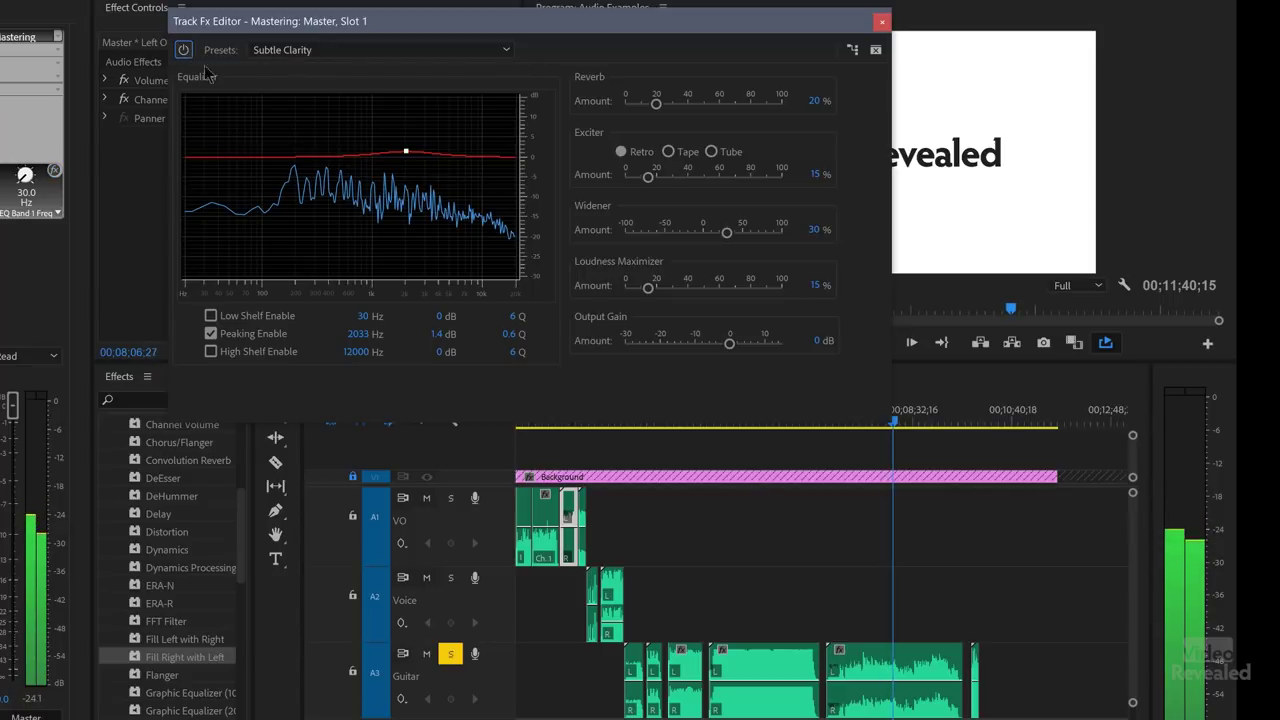
pyautogui.click(340, 52)
pyautogui.click(340, 52)
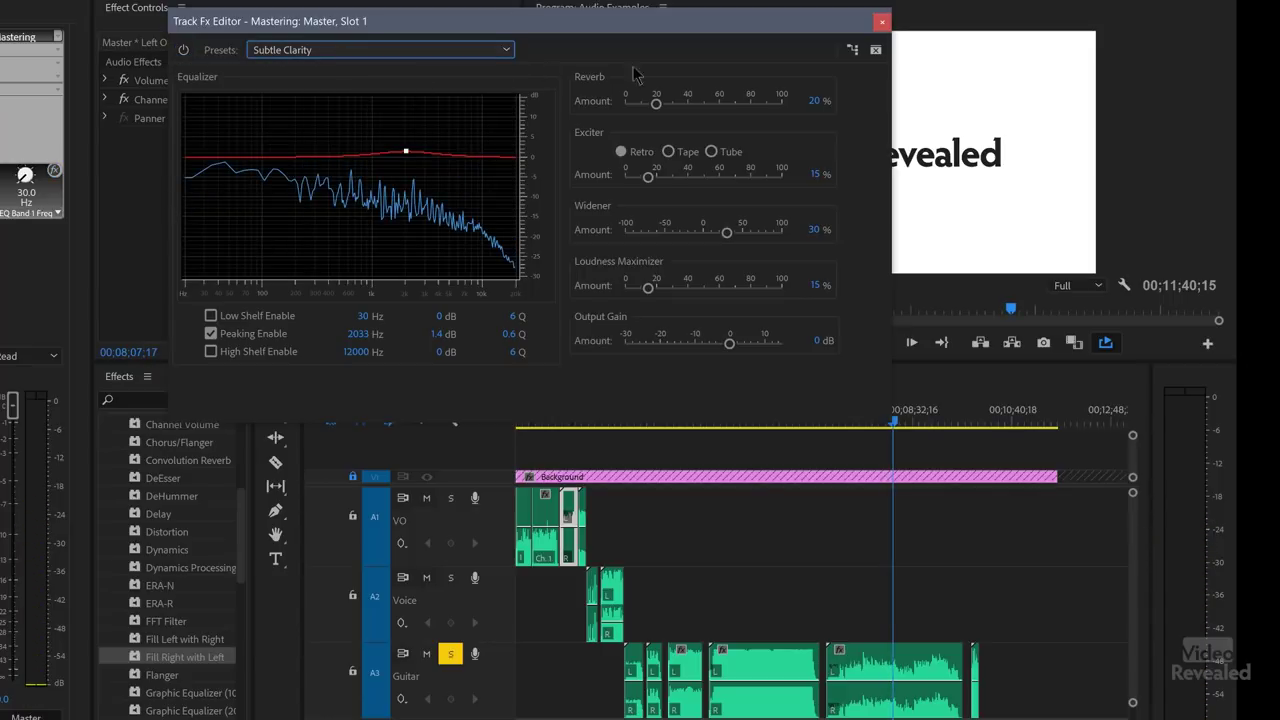
# Set the exciter to Tube at about 29% and reverb to 23%, then remove Mastering
pyautogui.click(711, 151)
pyautogui.moveTo(686, 185); pyautogui.dragTo(674, 188)
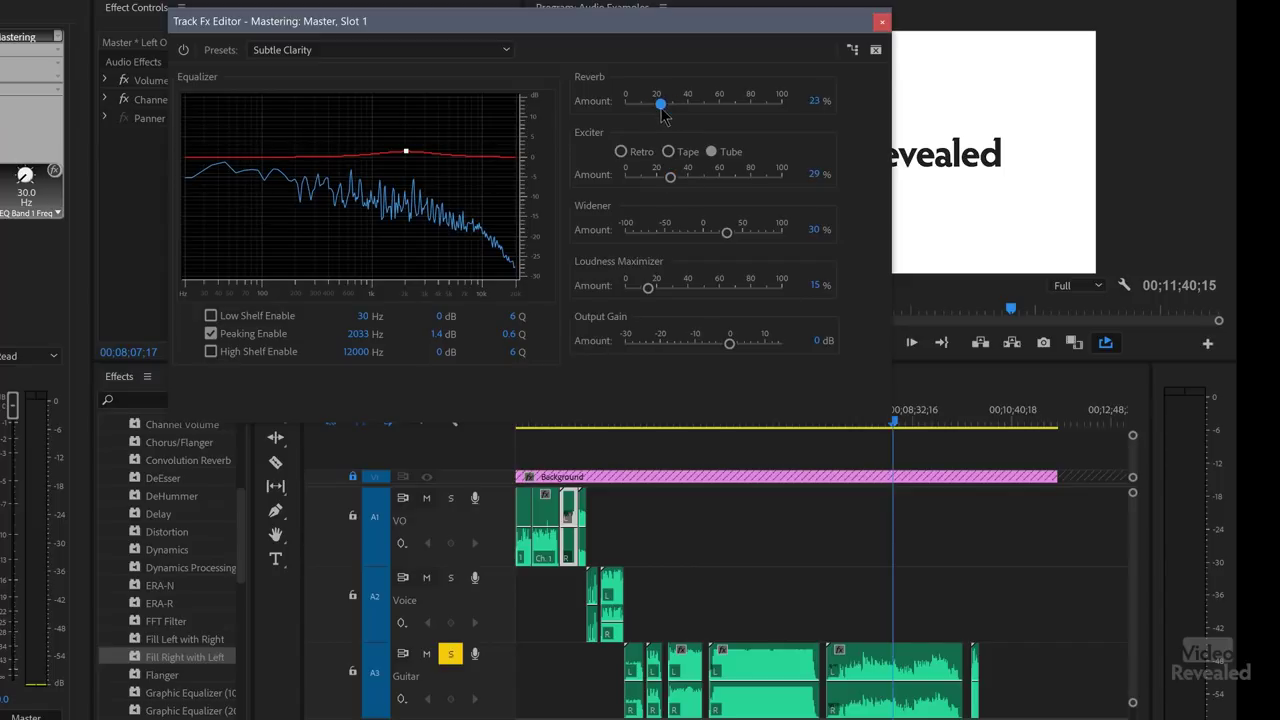
pyautogui.moveTo(641, 109); pyautogui.dragTo(649, 110)
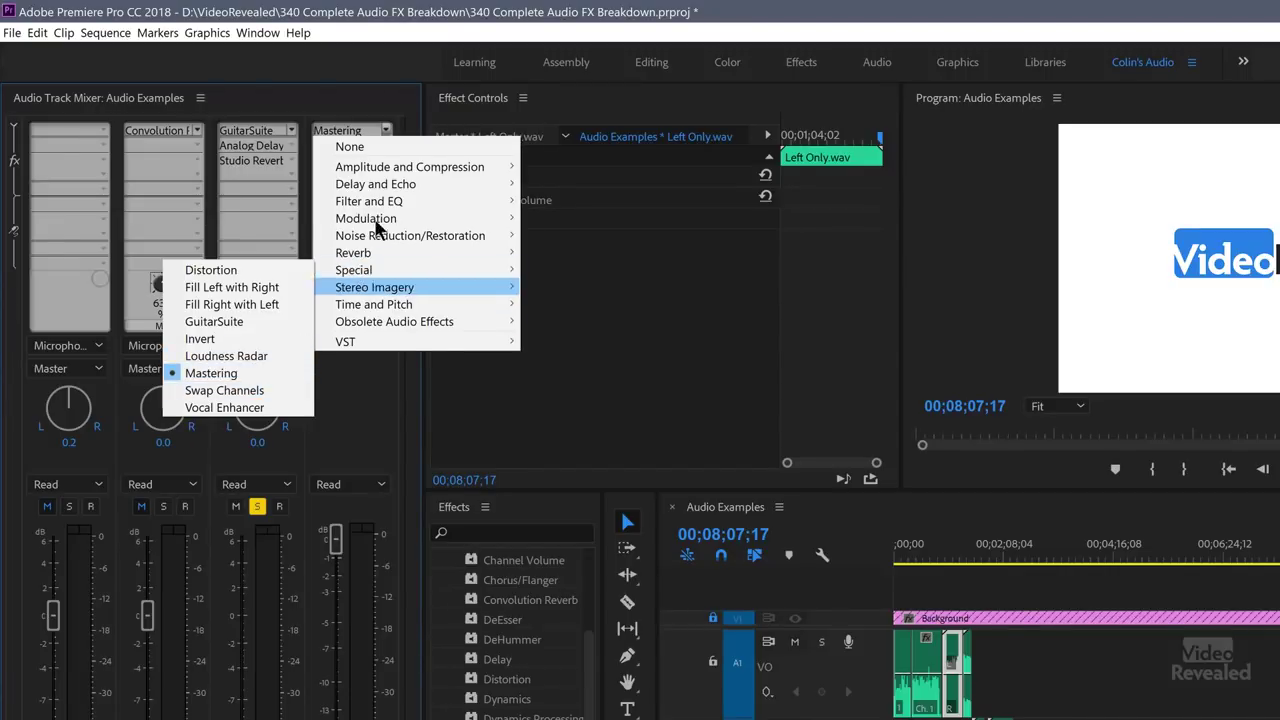
pyautogui.click(364, 148)
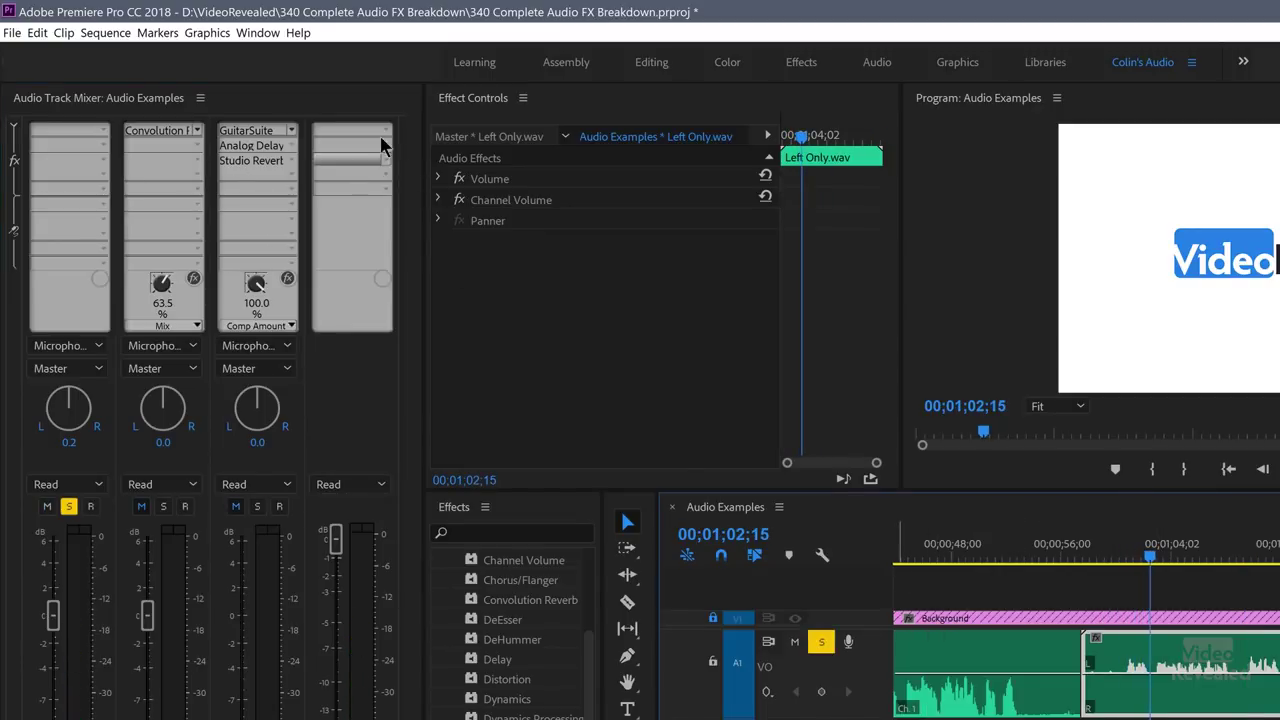
# Put Vocal Enhancer in the VO track's first slot, replacing a briefly inserted Swap Channels
pyautogui.click(106, 134)
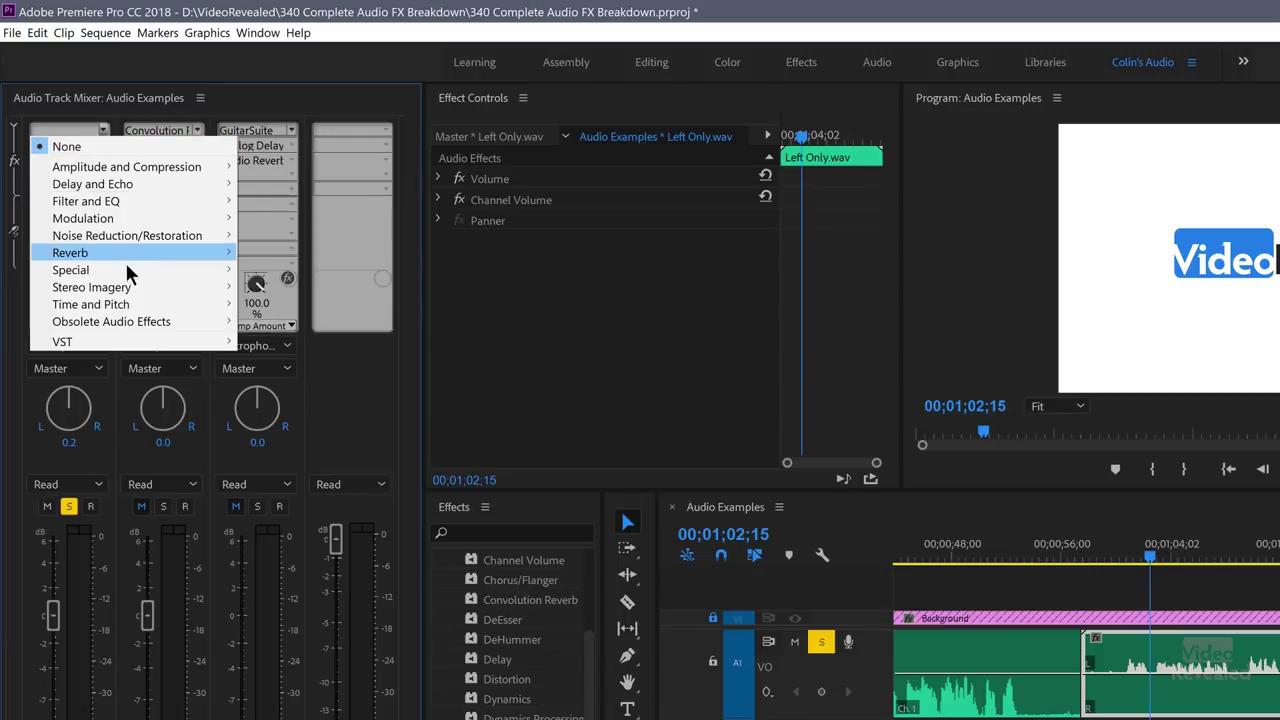
pyautogui.moveTo(124, 264)
pyautogui.click(320, 391)
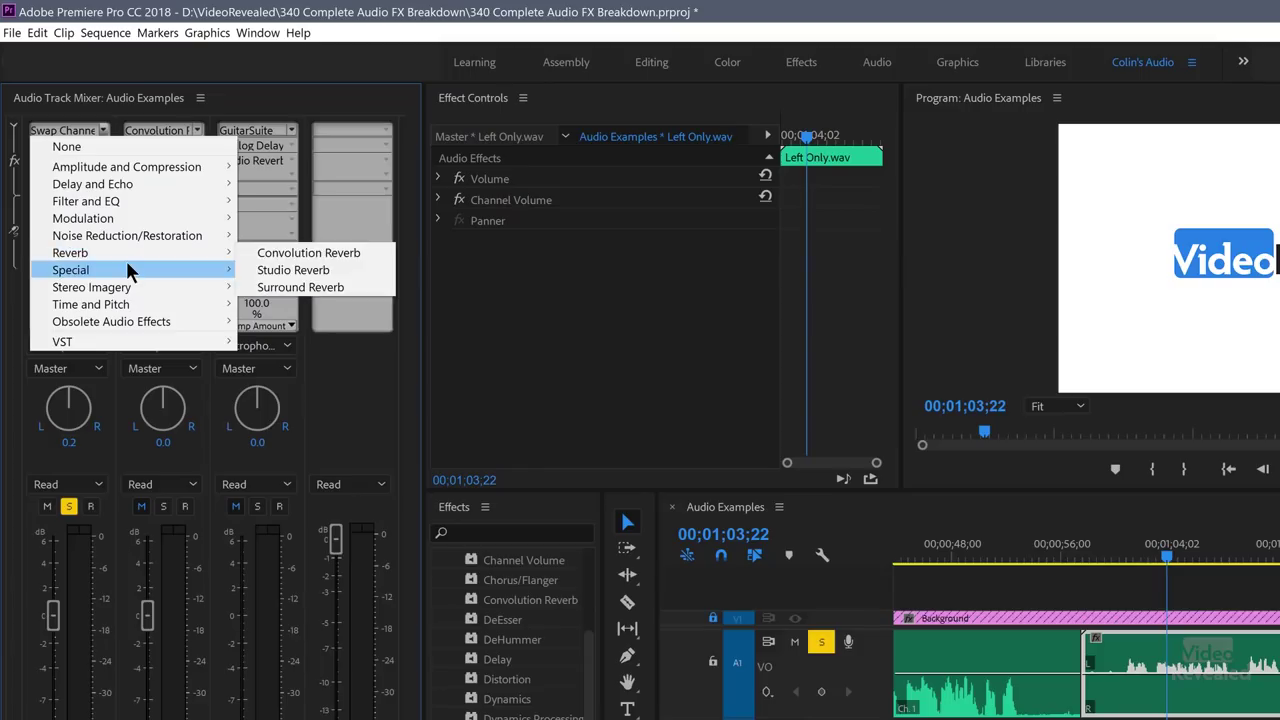
pyautogui.moveTo(126, 261)
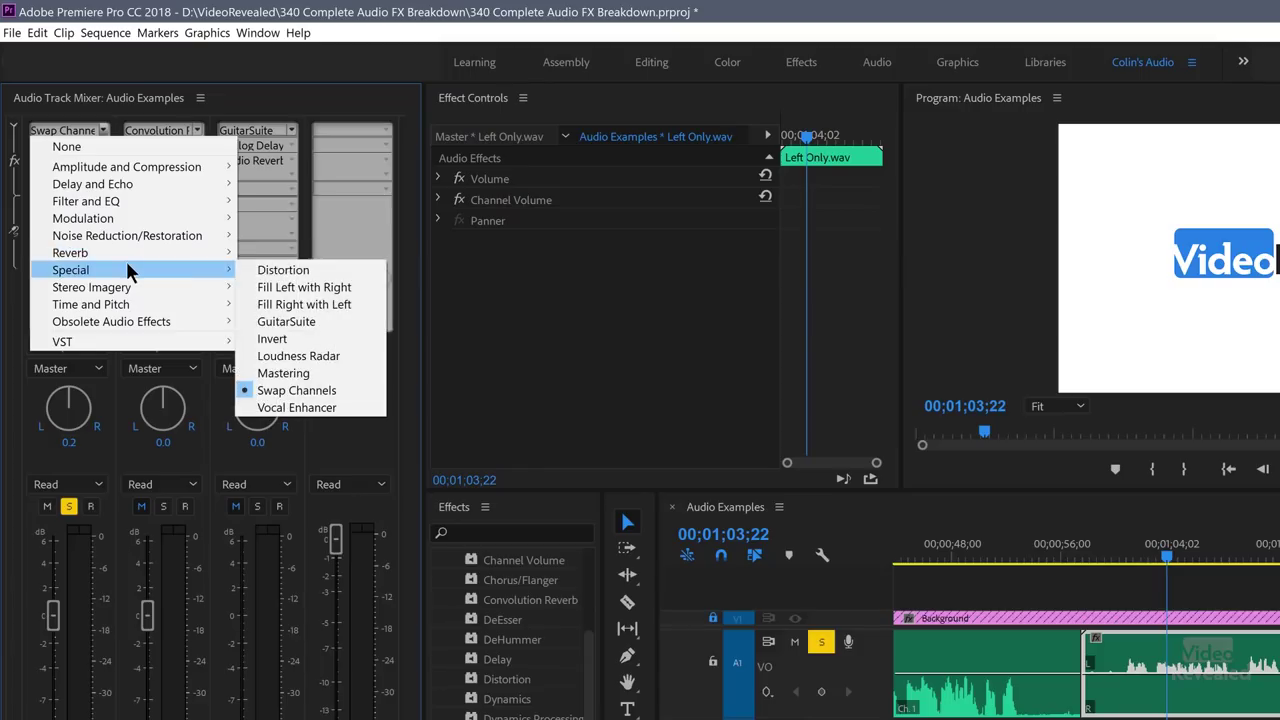
pyautogui.click(296, 407)
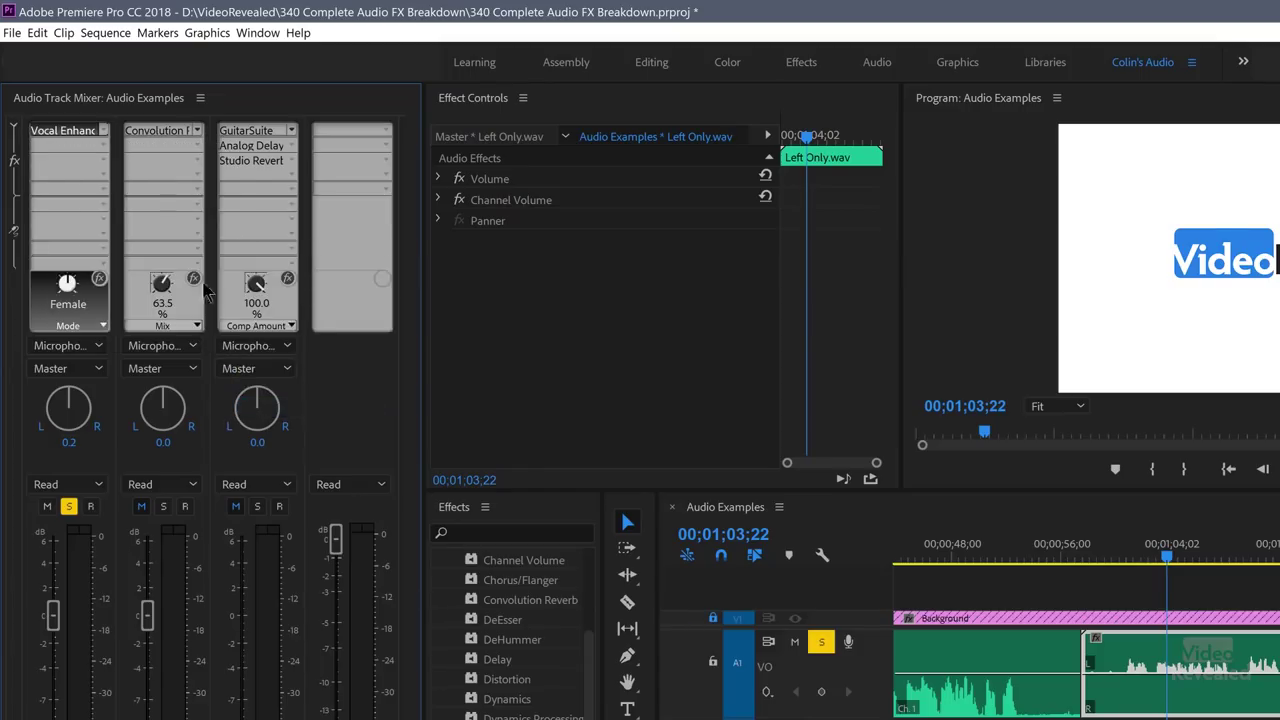
# Apply Vocal Enhancer's Male preset, compare it against bypass, and close the editor
pyautogui.doubleClick(72, 136)
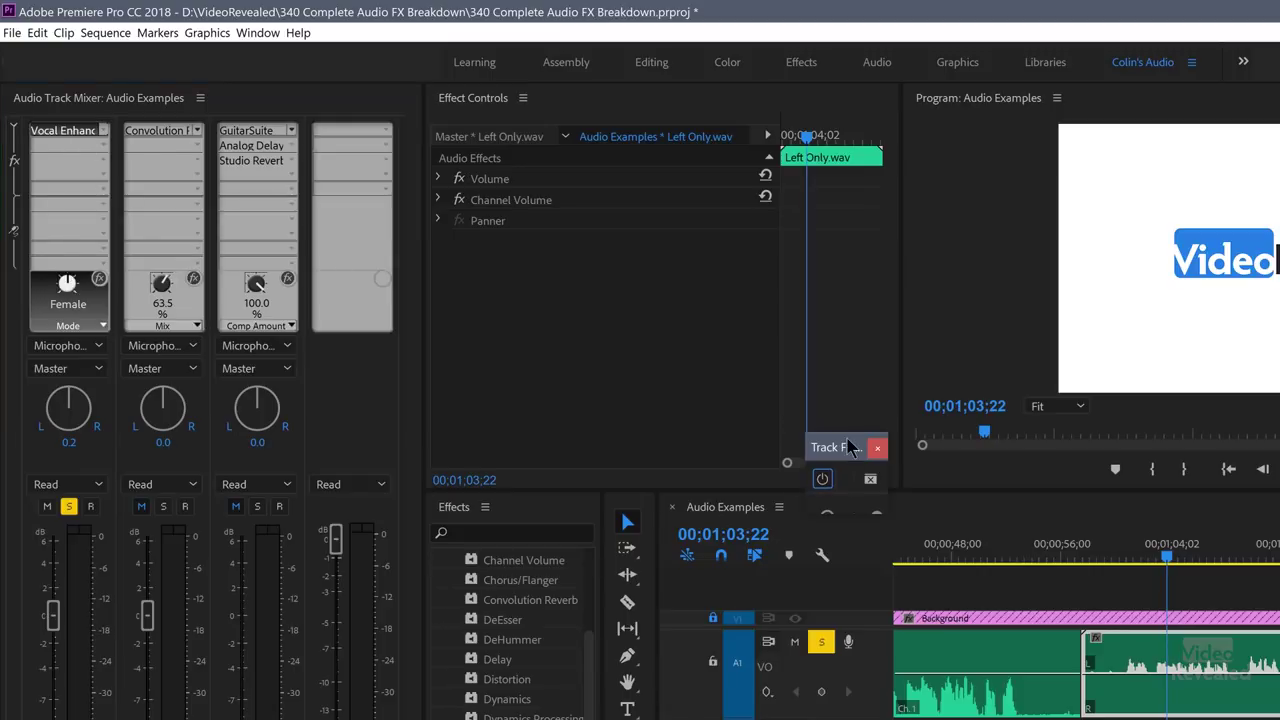
pyautogui.moveTo(835, 447); pyautogui.dragTo(677, 148)
pyautogui.moveTo(727, 217); pyautogui.dragTo(955, 297)
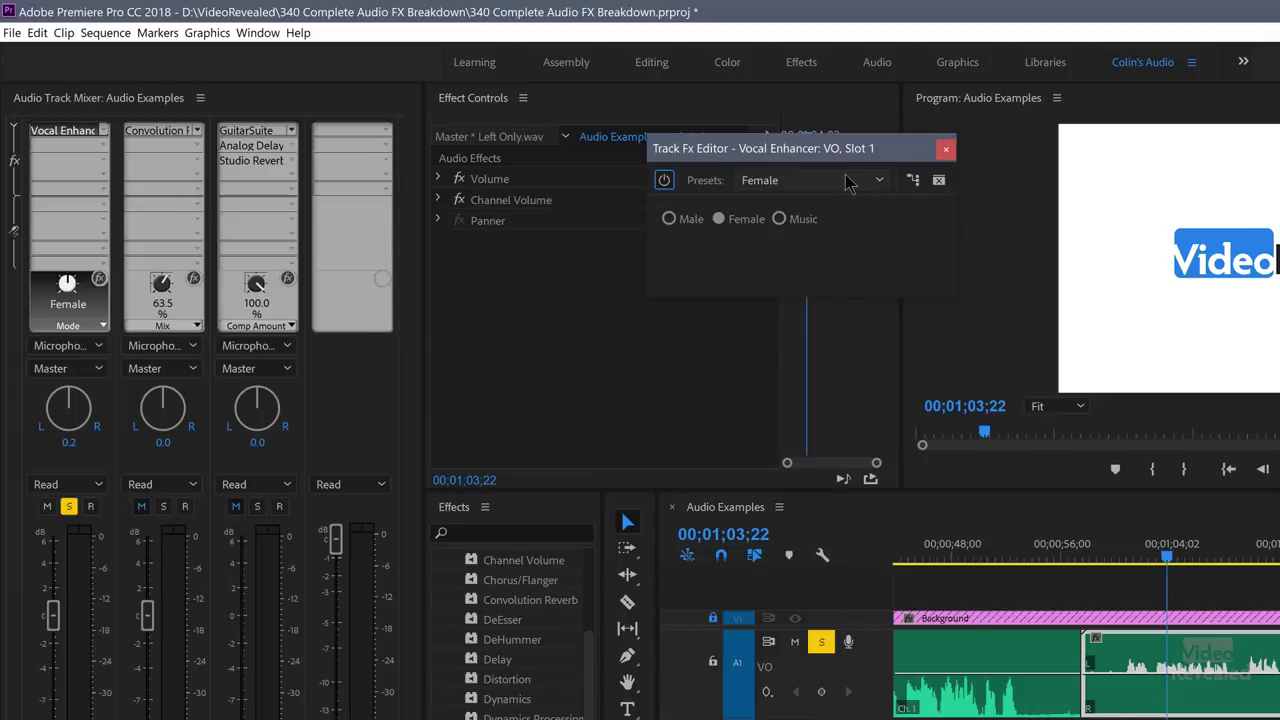
pyautogui.click(845, 181)
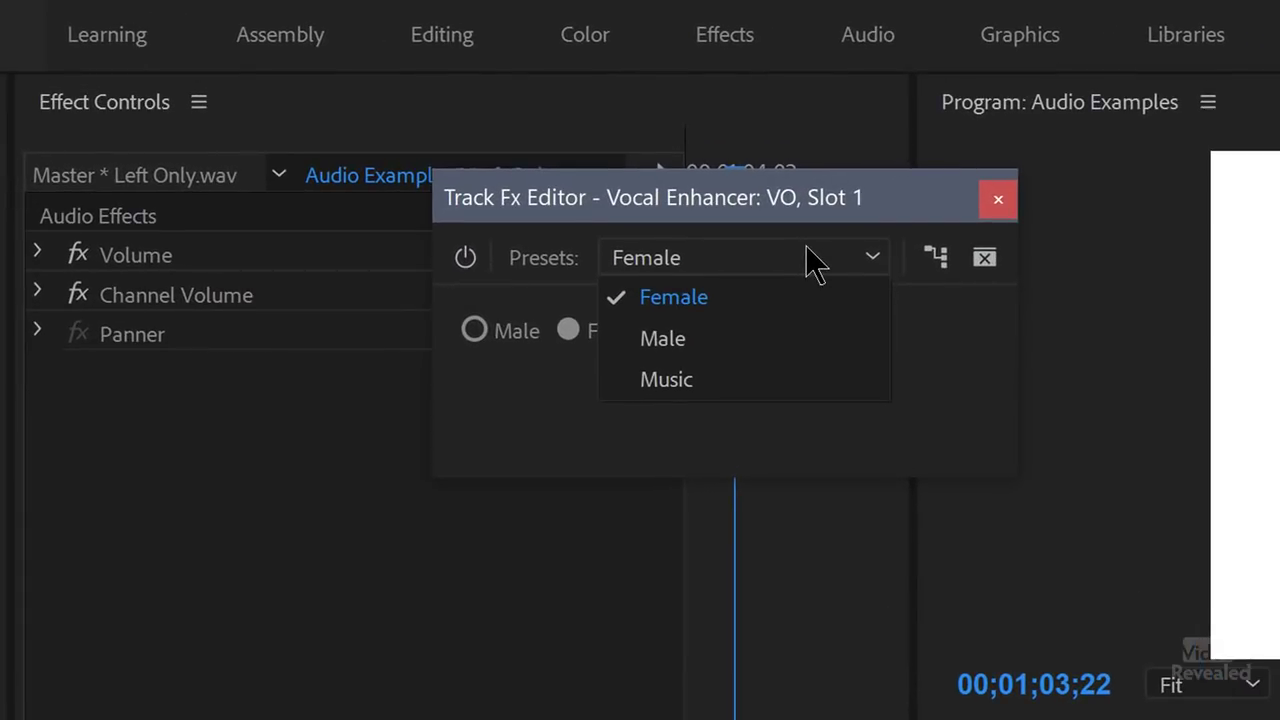
pyautogui.click(680, 338)
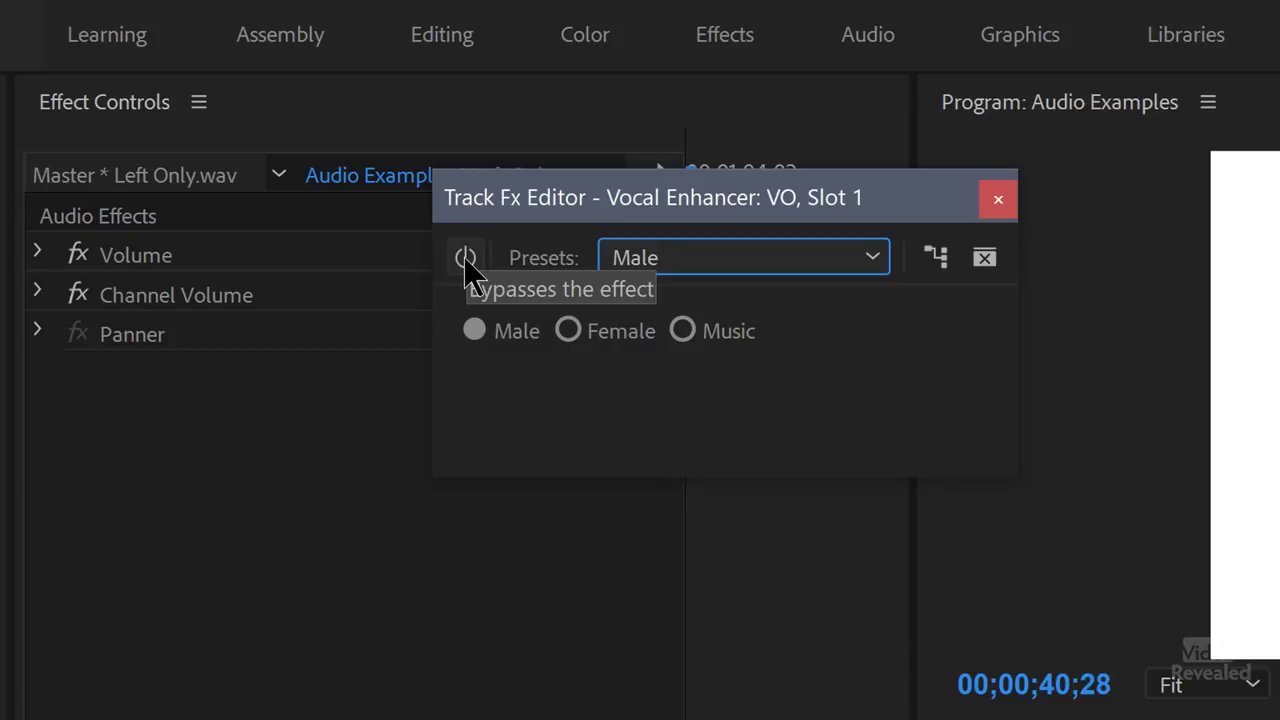
pyautogui.click(466, 262)
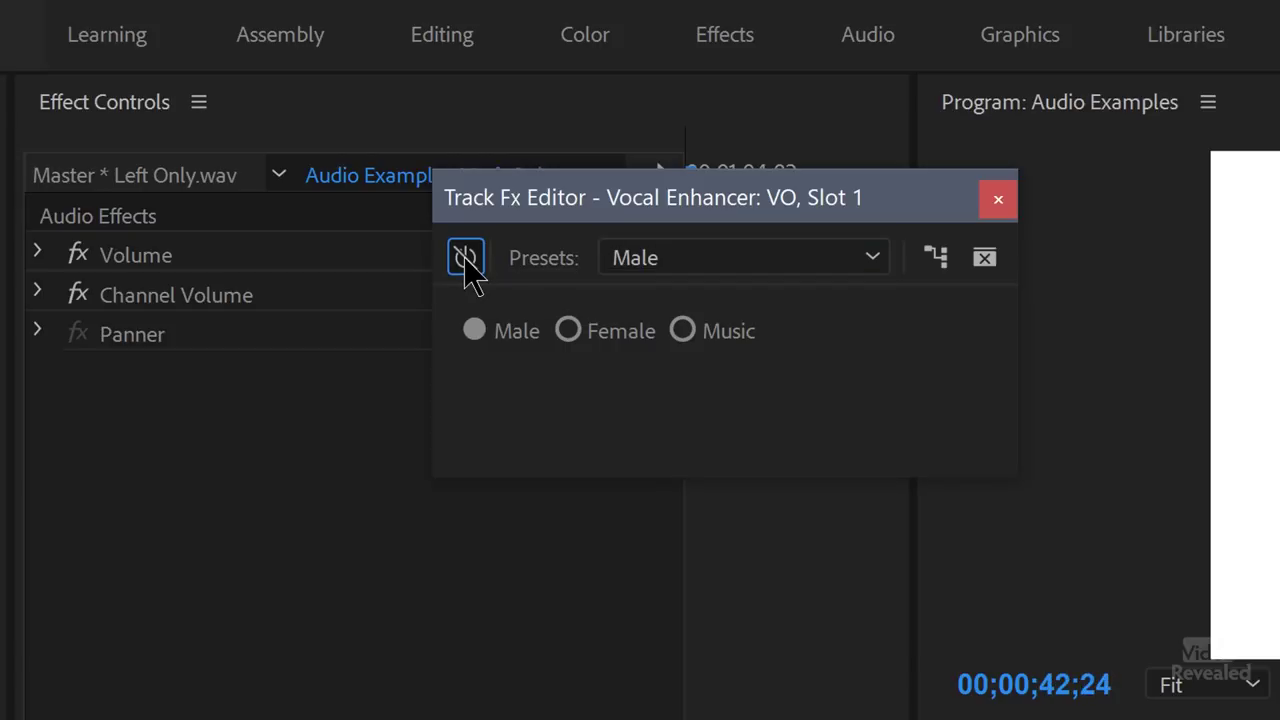
pyautogui.click(466, 262)
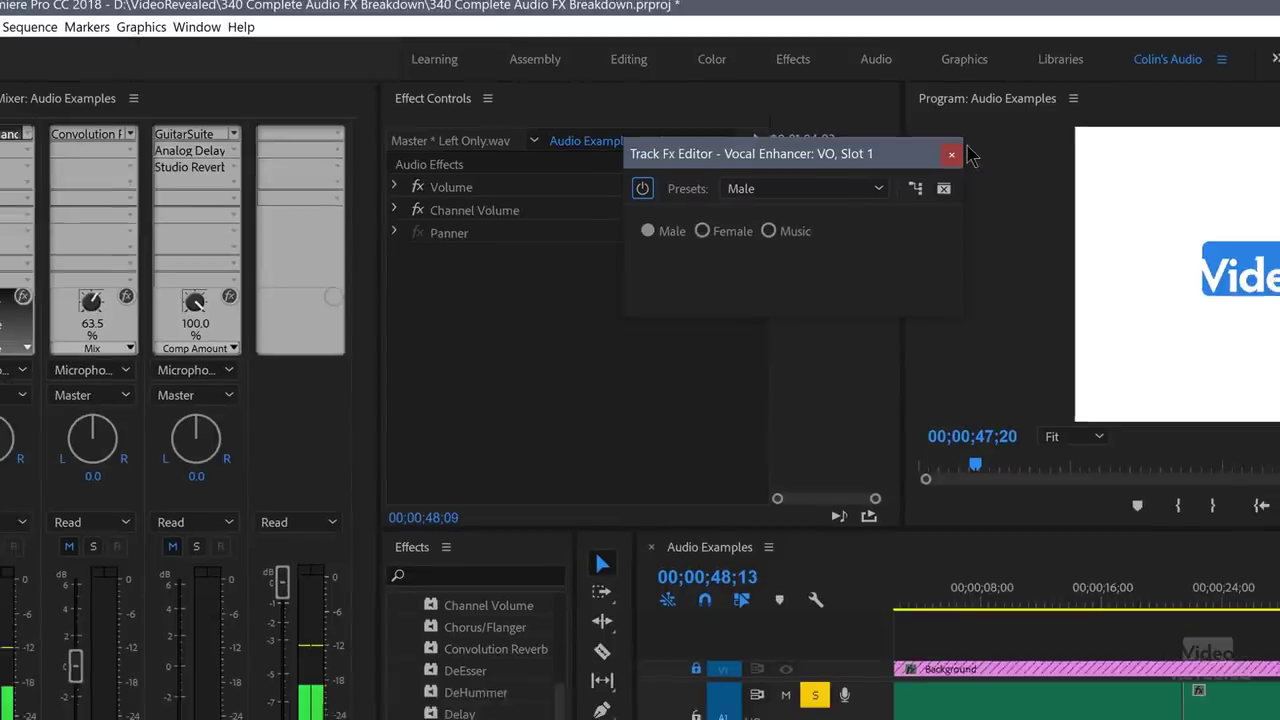
pyautogui.click(952, 154)
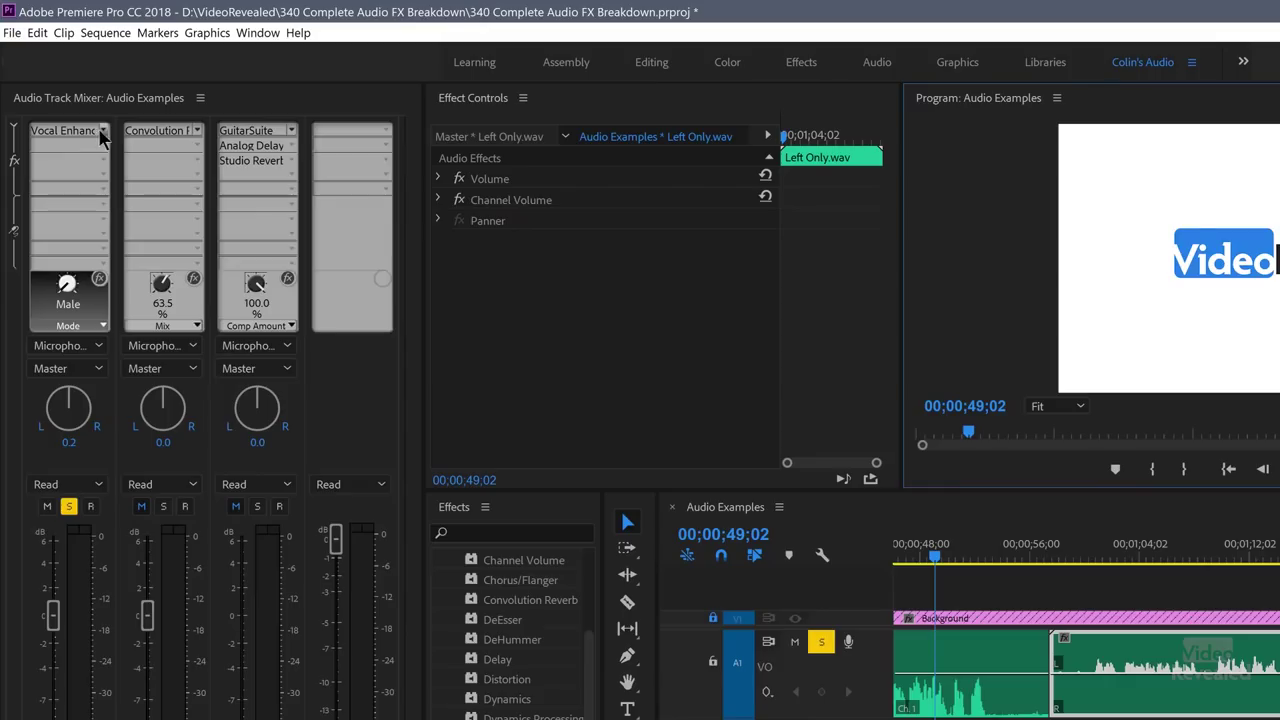
pyautogui.click(102, 131)
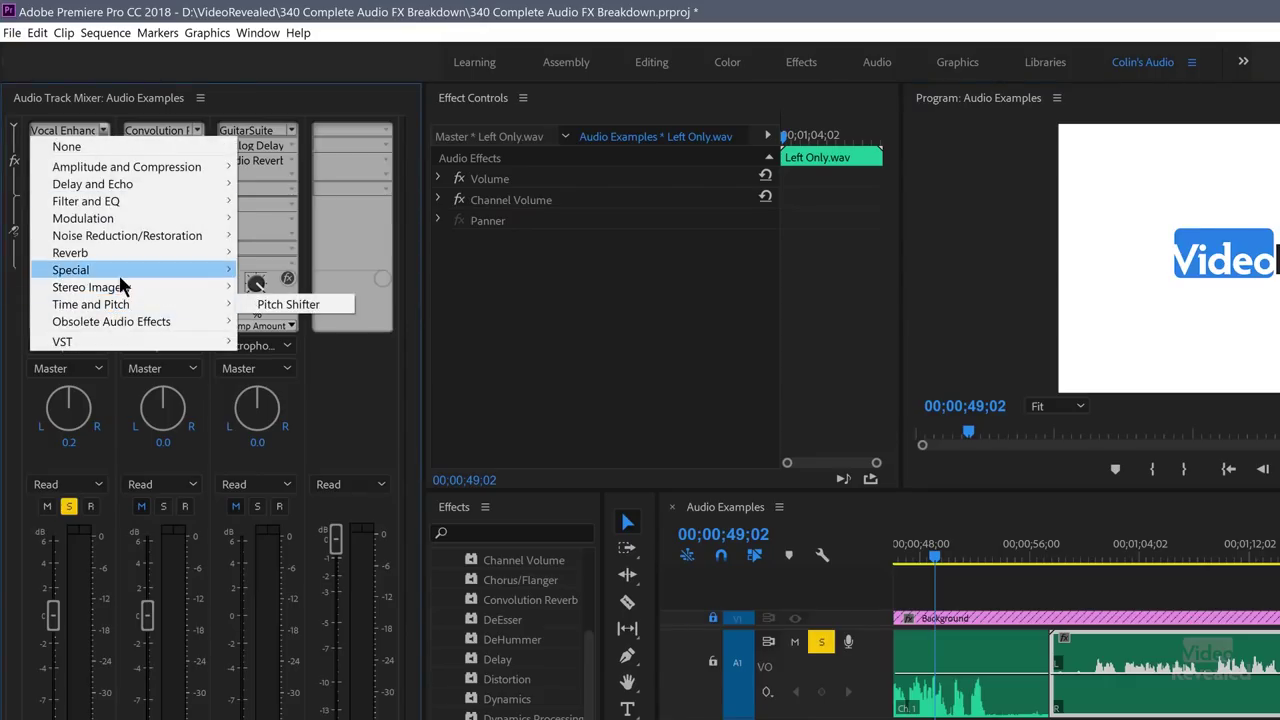
# Load Stereo Expander in the VO slot, try Wider Field and Wide Field presets, and compare with bypass
pyautogui.moveTo(124, 294)
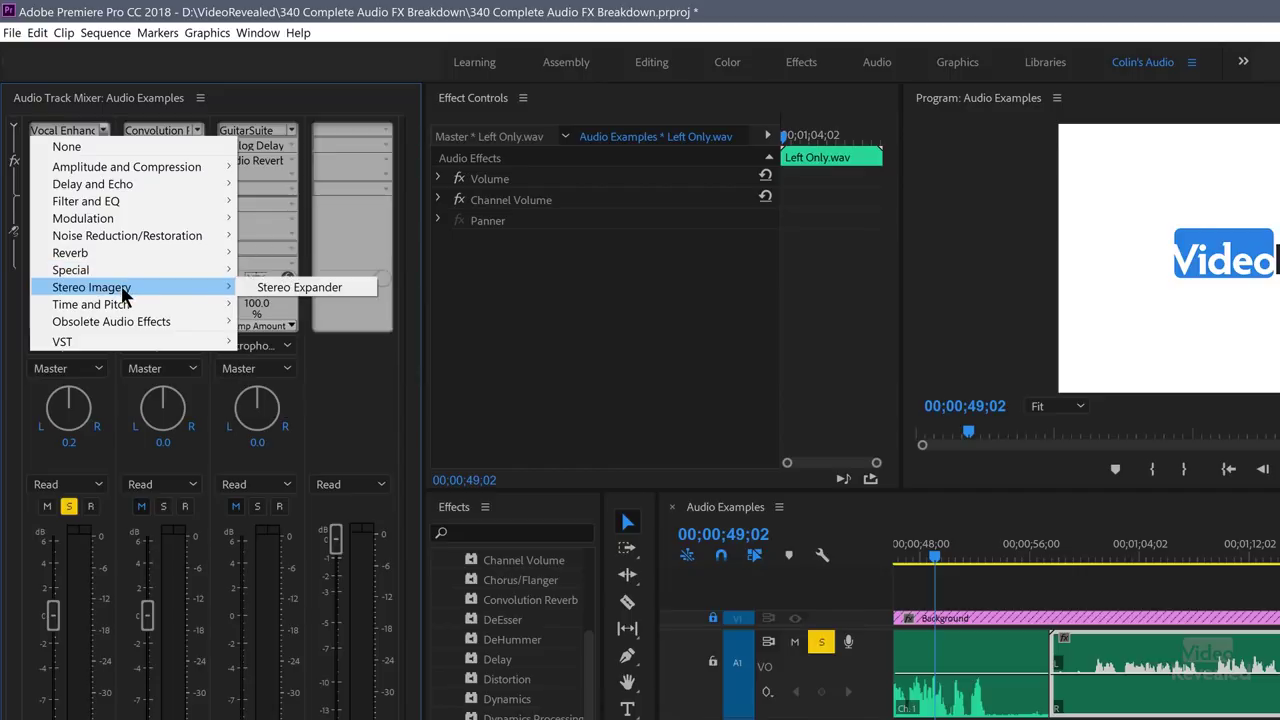
pyautogui.click(280, 287)
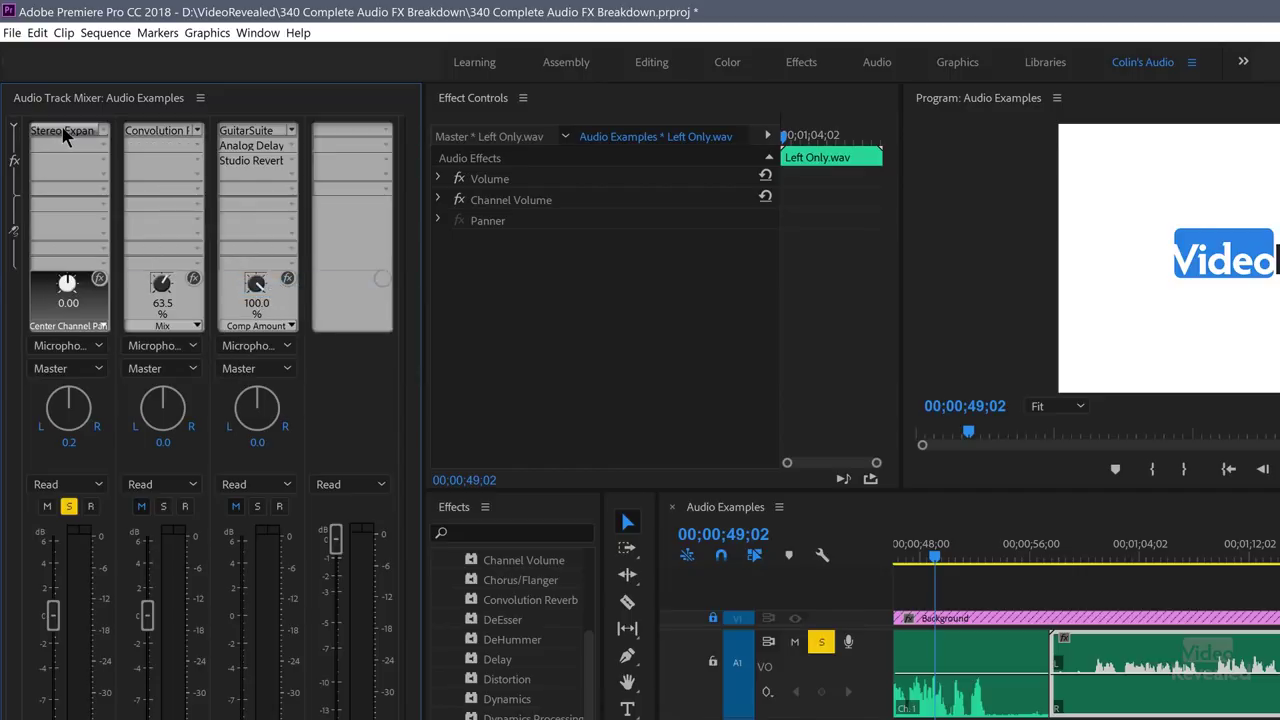
pyautogui.doubleClick(63, 131)
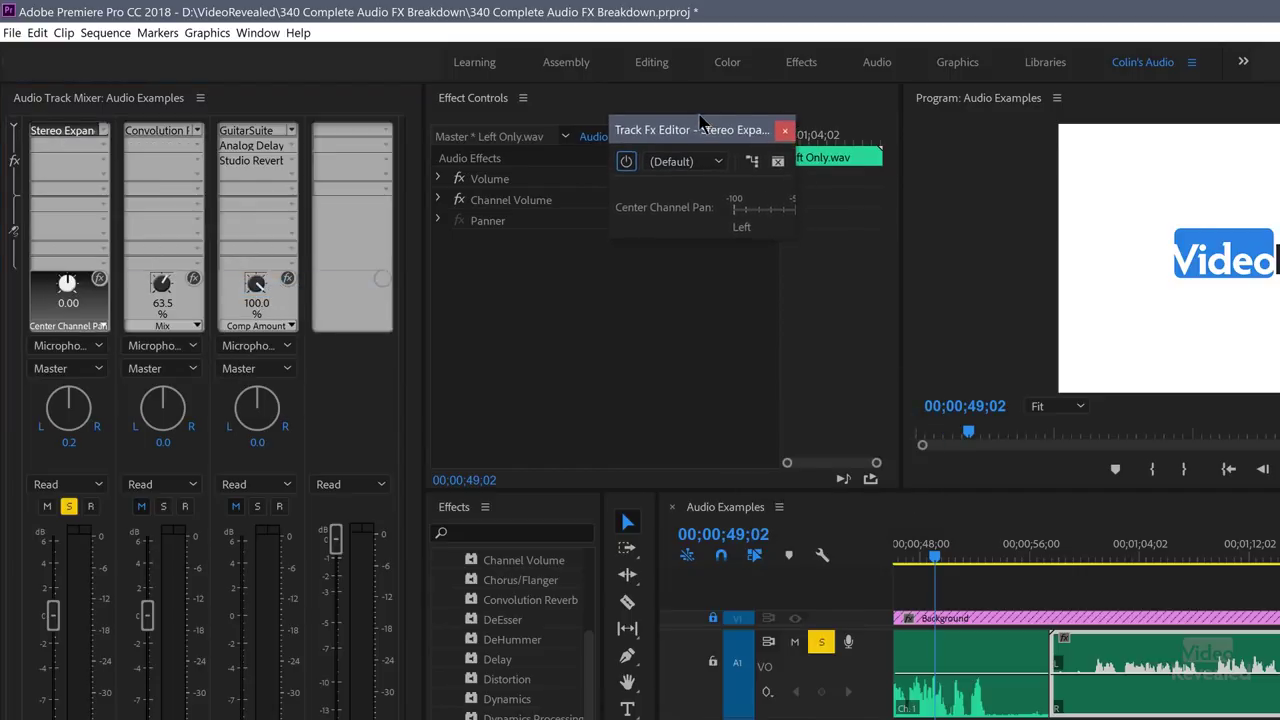
pyautogui.moveTo(786, 232); pyautogui.dragTo(1090, 360)
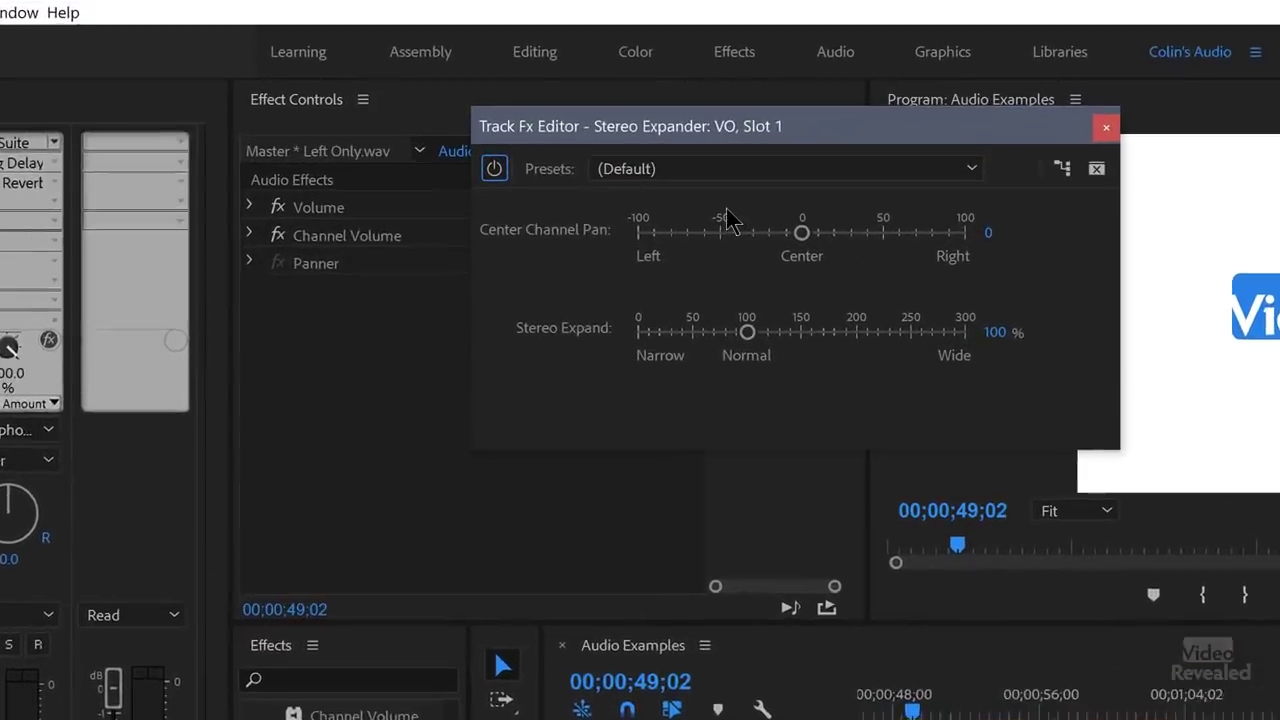
pyautogui.click(790, 150)
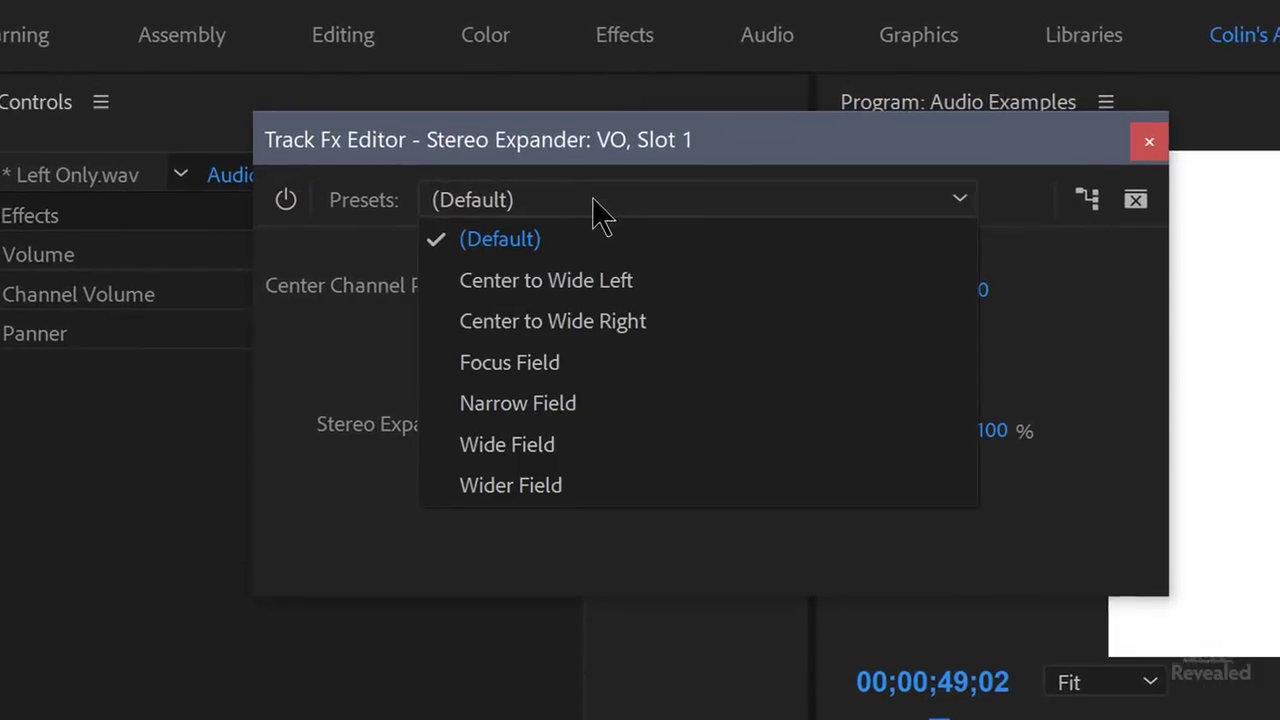
pyautogui.click(555, 487)
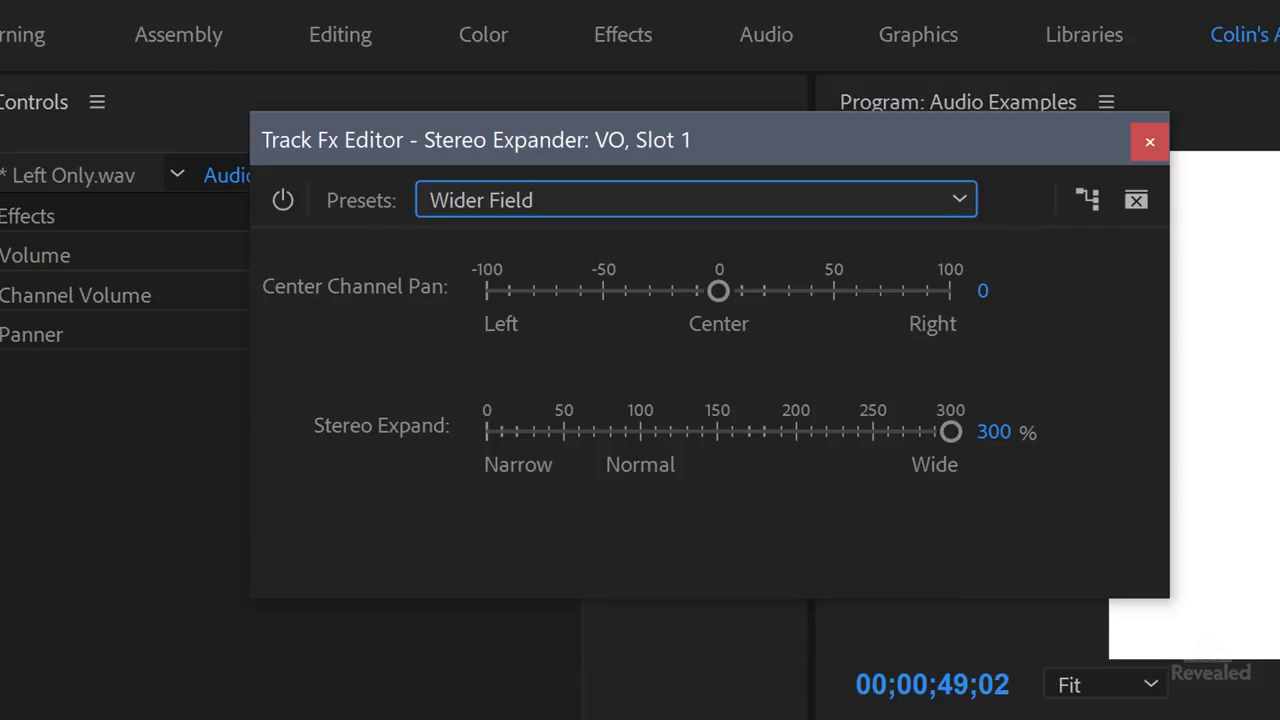
pyautogui.press('Up')
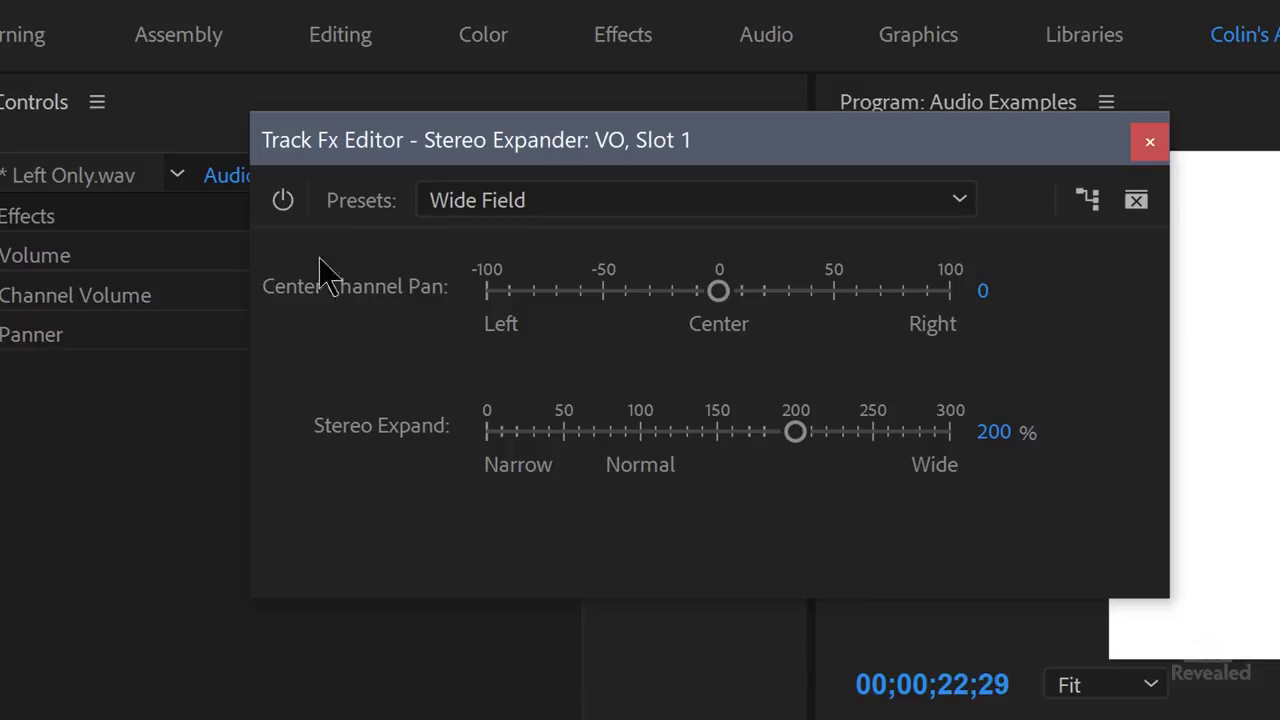
pyautogui.click(286, 202)
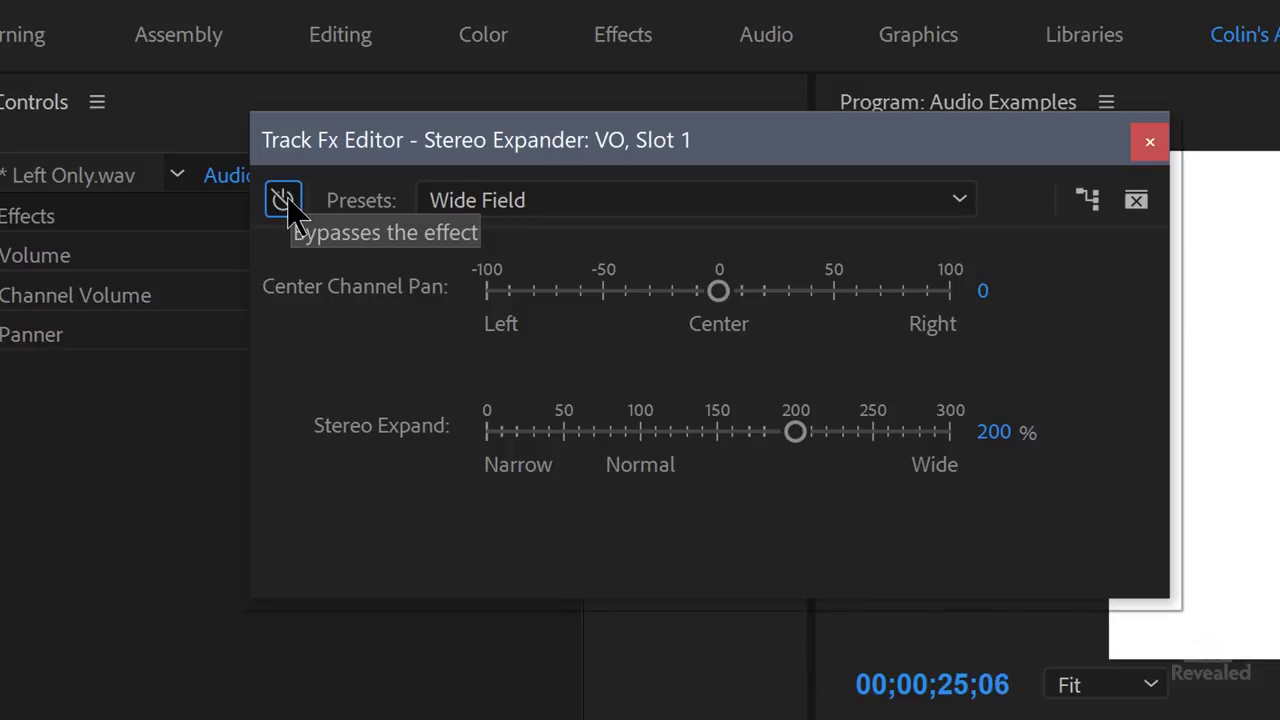
pyautogui.click(286, 203)
# Try Stereo Expand at 300% then 0%, adjust the centre pan, and close the editor
pyautogui.moveTo(805, 434); pyautogui.dragTo(1040, 470)
pyautogui.moveTo(720, 293); pyautogui.dragTo(690, 322)
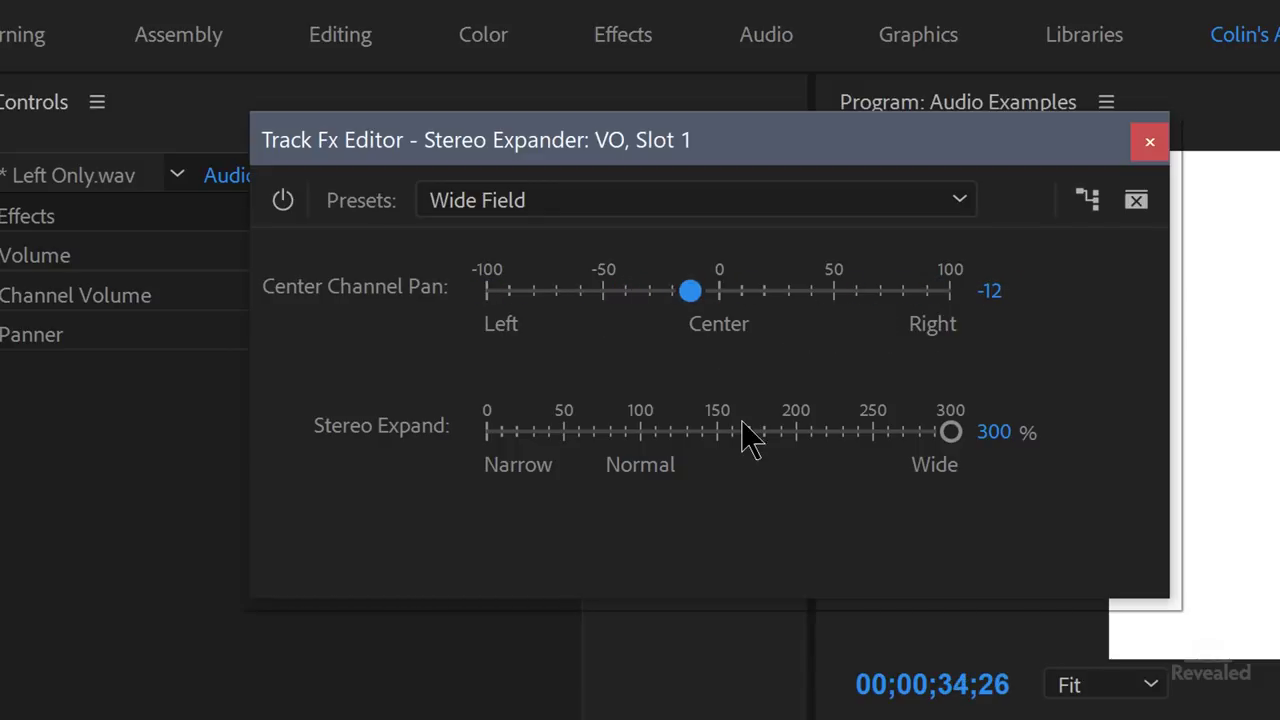
pyautogui.click(628, 438)
pyautogui.click(480, 436)
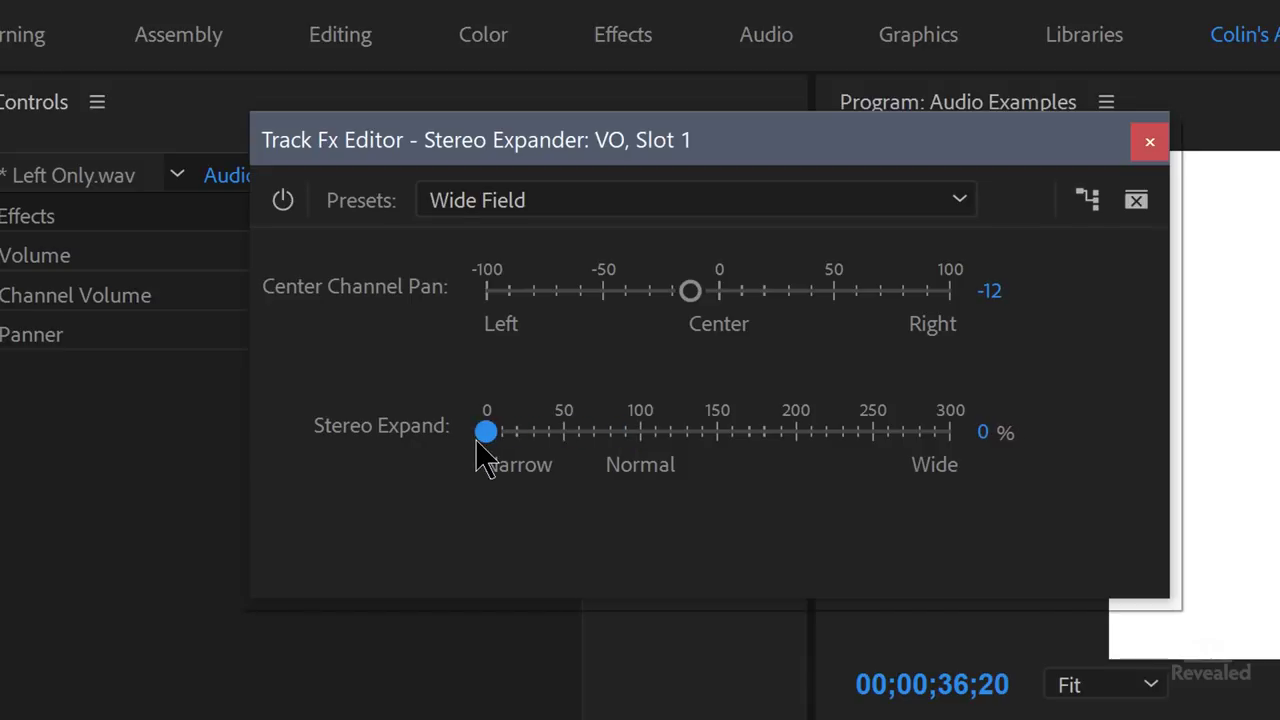
pyautogui.moveTo(716, 318); pyautogui.dragTo(724, 312)
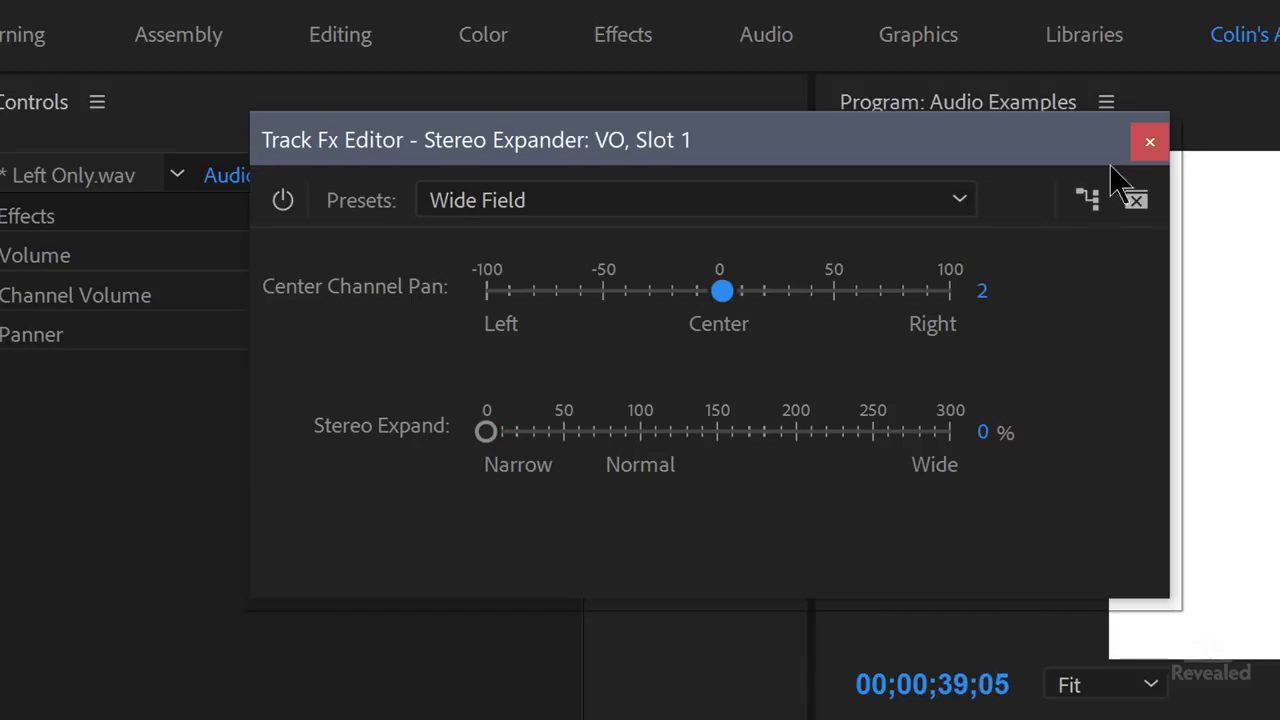
pyautogui.click(1150, 143)
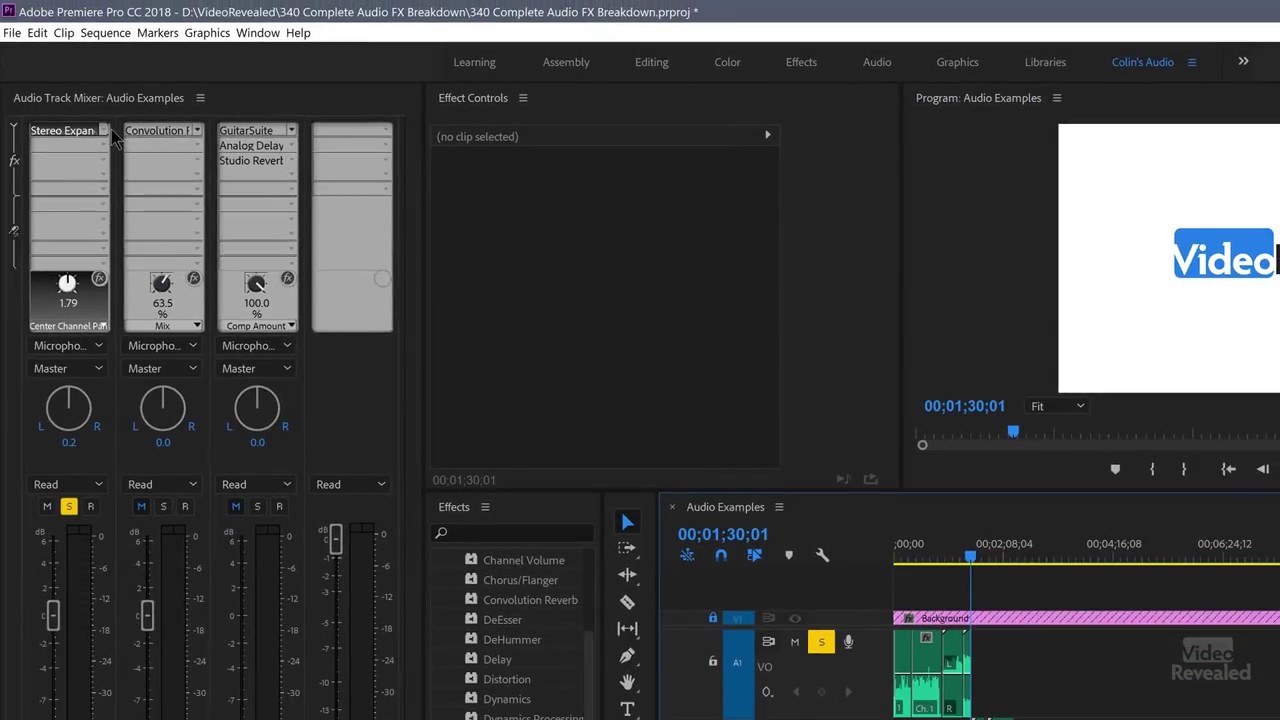
pyautogui.click(104, 130)
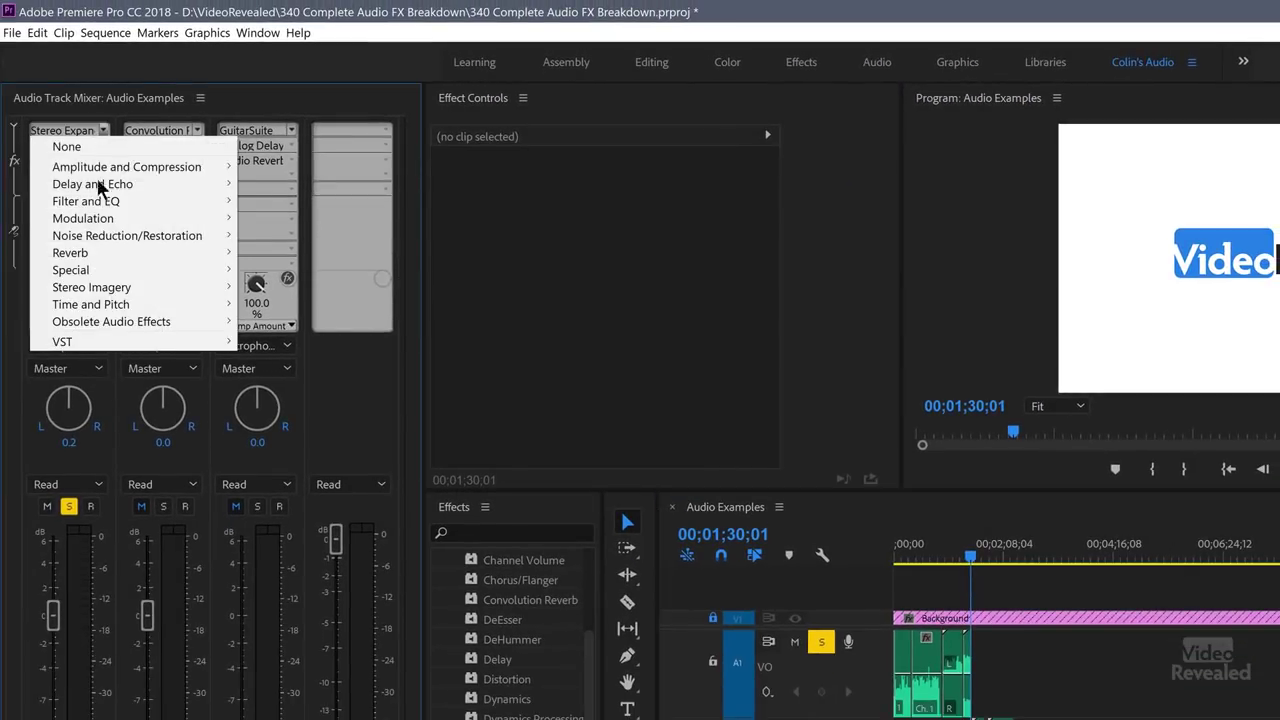
# Replace the VO slot's effect with Pitch Shifter and place the playhead about 26 seconds in
pyautogui.moveTo(118, 291)
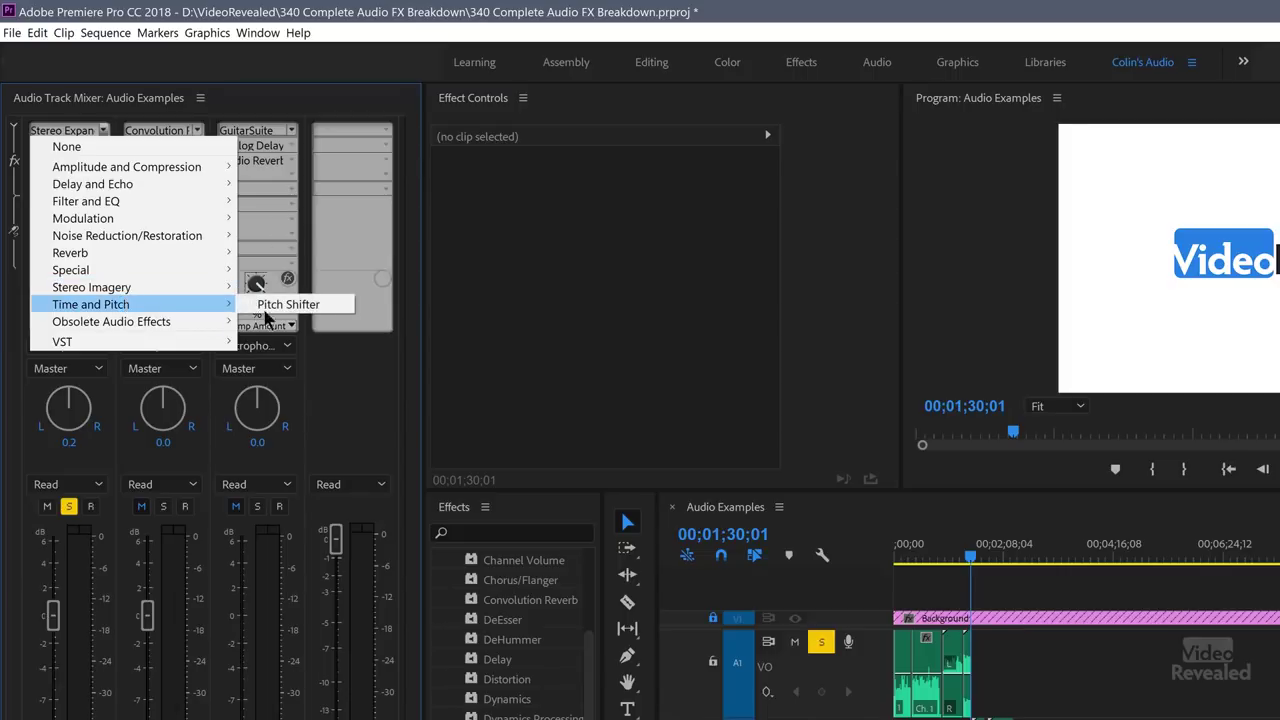
pyautogui.click(306, 306)
pyautogui.moveTo(932, 563); pyautogui.dragTo(886, 563)
pyautogui.press('=')
pyautogui.press('=')
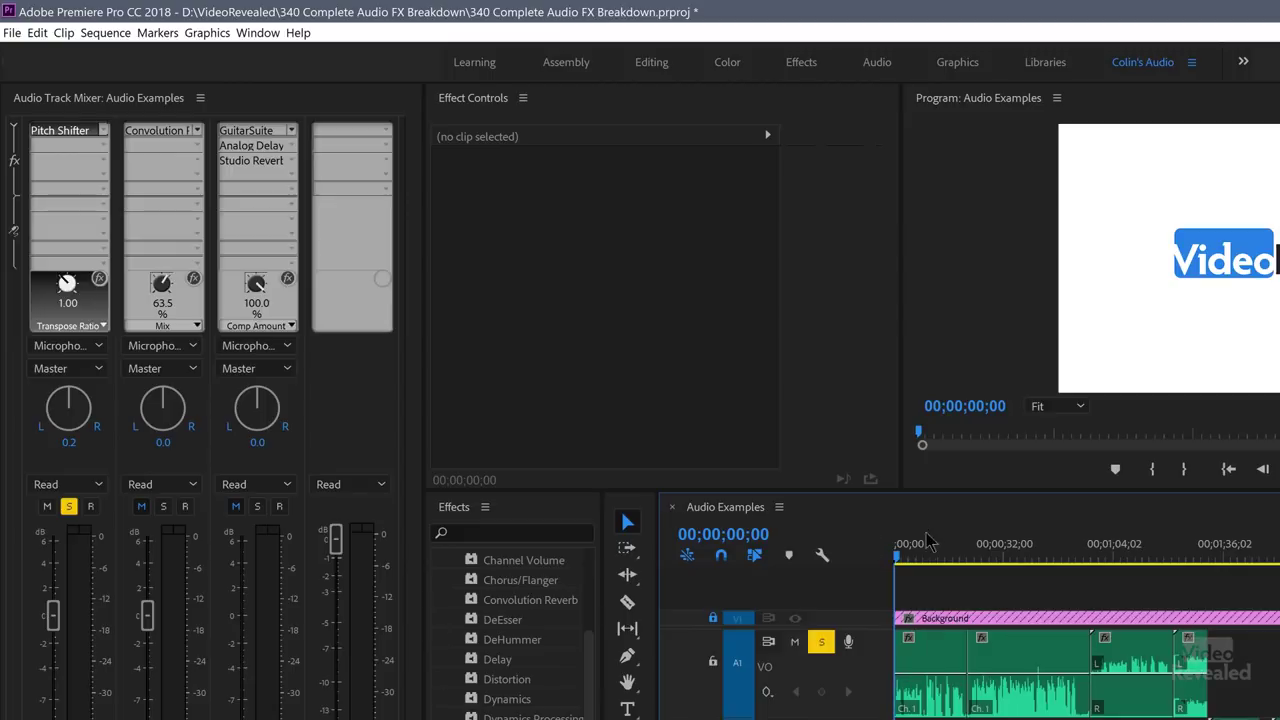
pyautogui.click(986, 543)
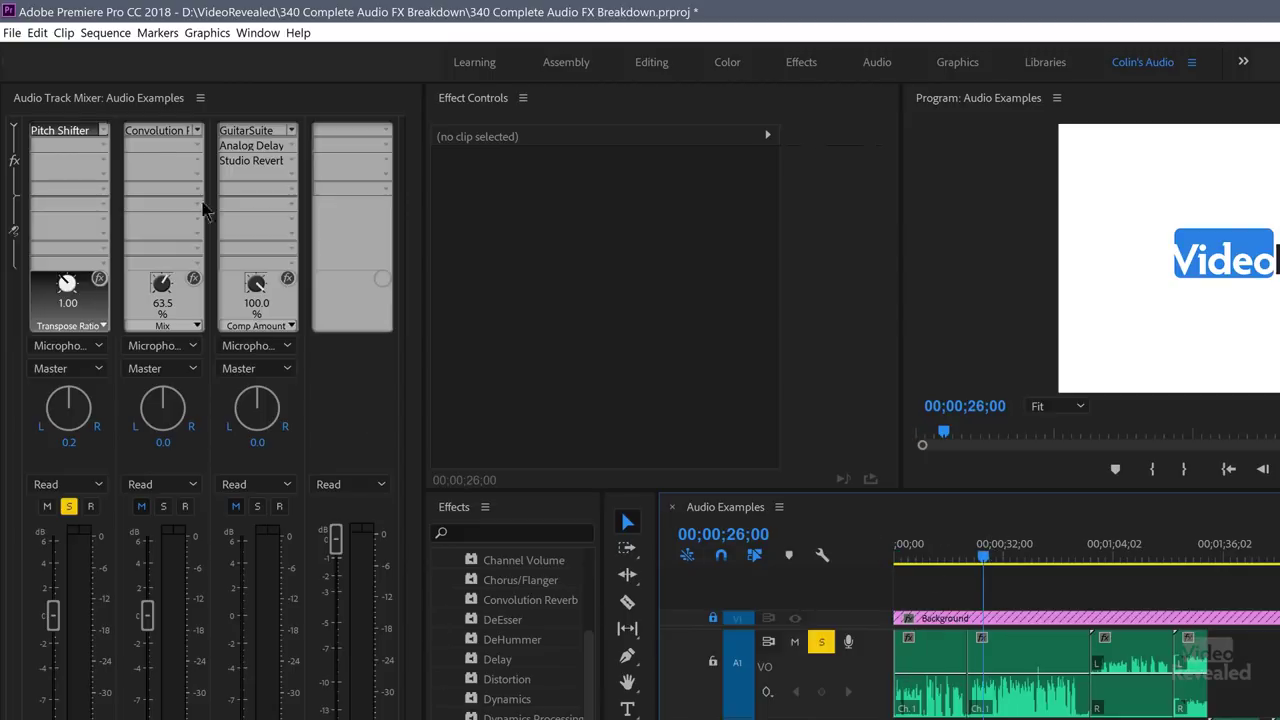
# Bring up the Pitch Shifter editor, move and enlarge it, and show its presets list
pyautogui.doubleClick(72, 138)
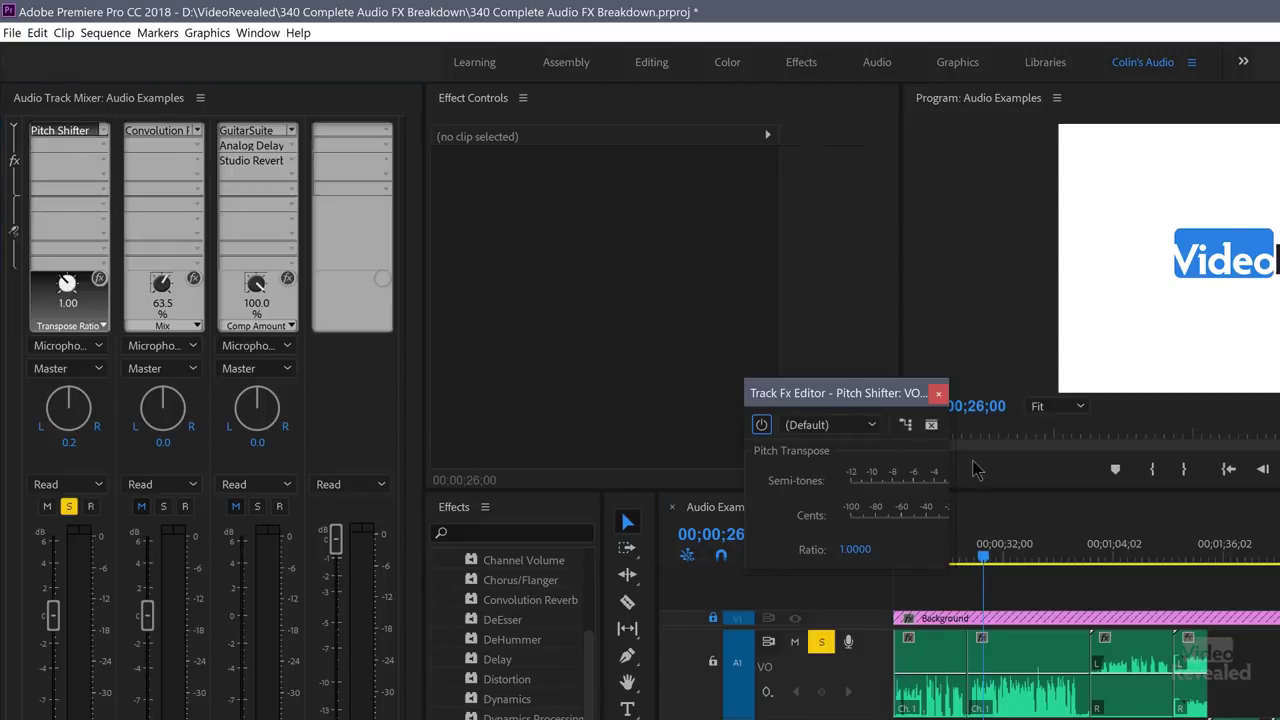
pyautogui.moveTo(851, 398); pyautogui.dragTo(687, 119)
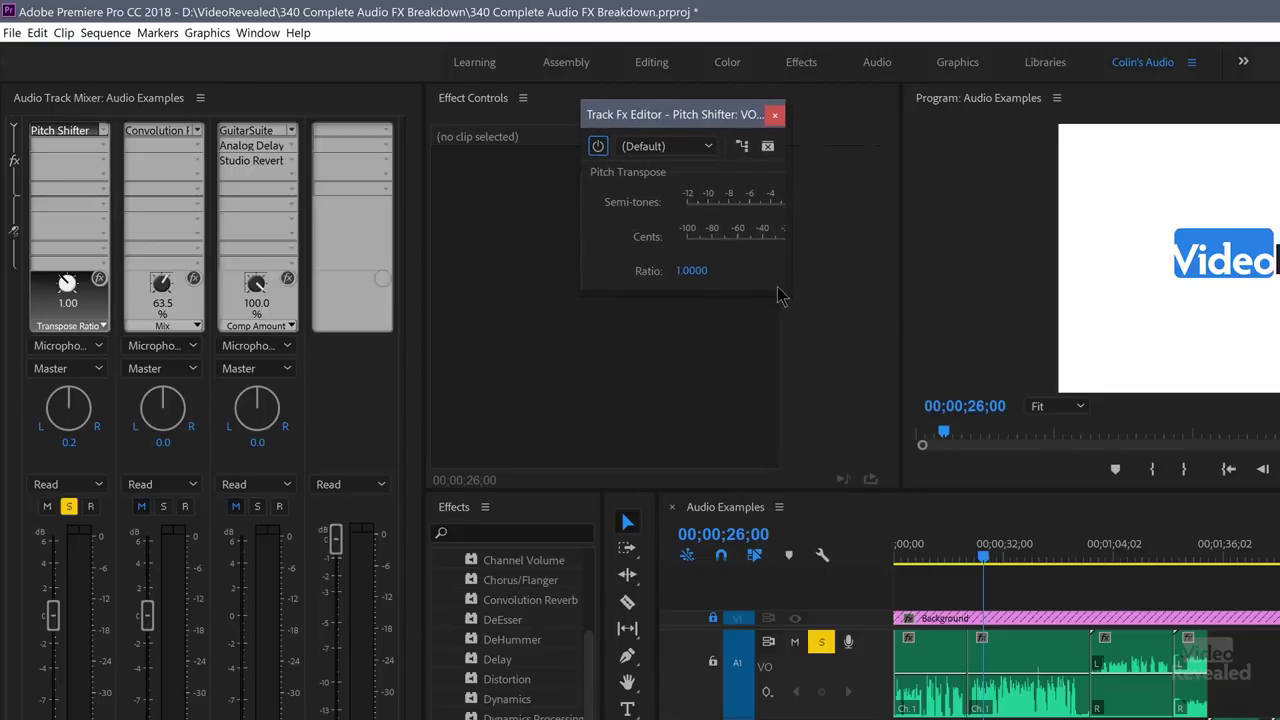
pyautogui.moveTo(785, 297); pyautogui.dragTo(1121, 502)
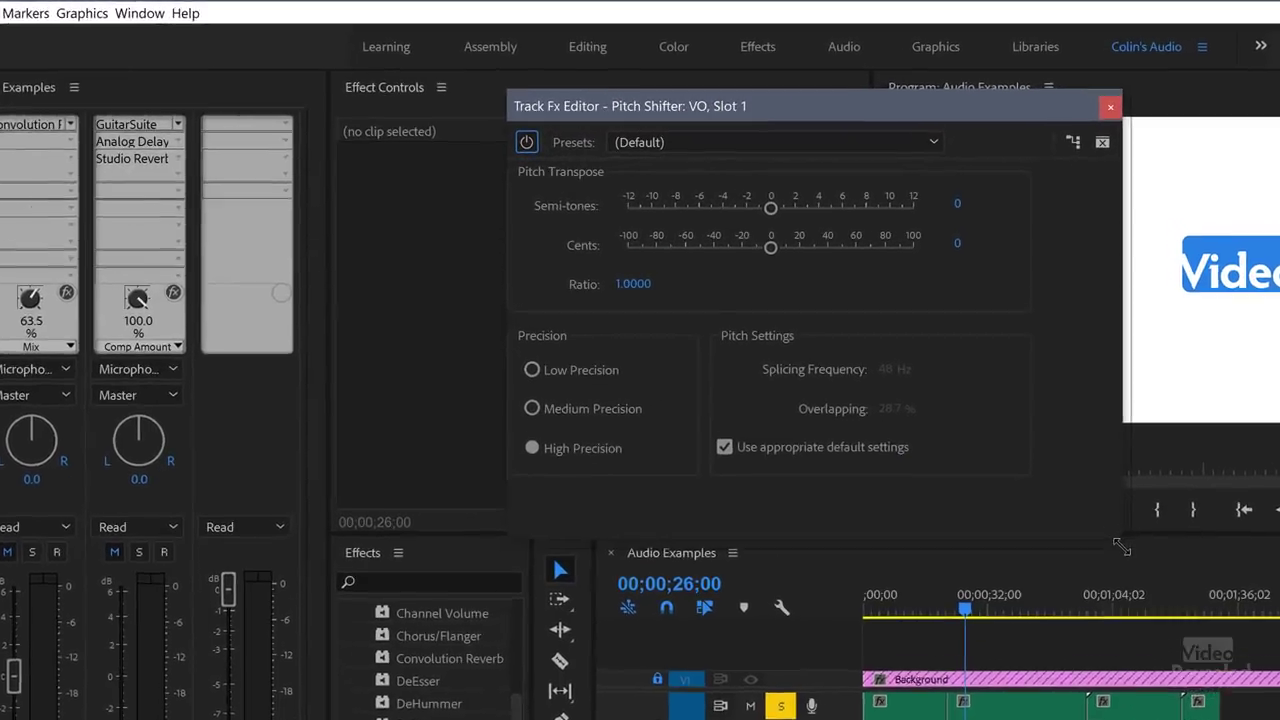
pyautogui.click(699, 145)
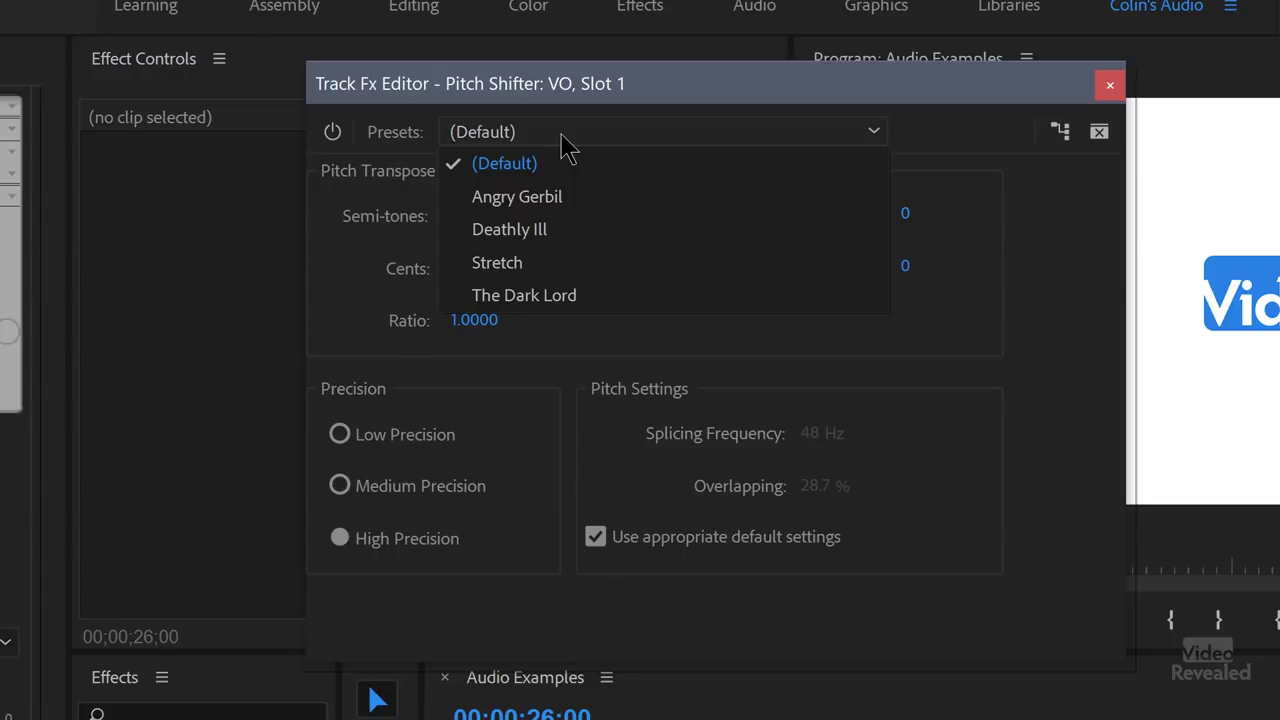
# Audition the Angry Gerbil and The Dark Lord presets, then return to (Default)
pyautogui.click(558, 206)
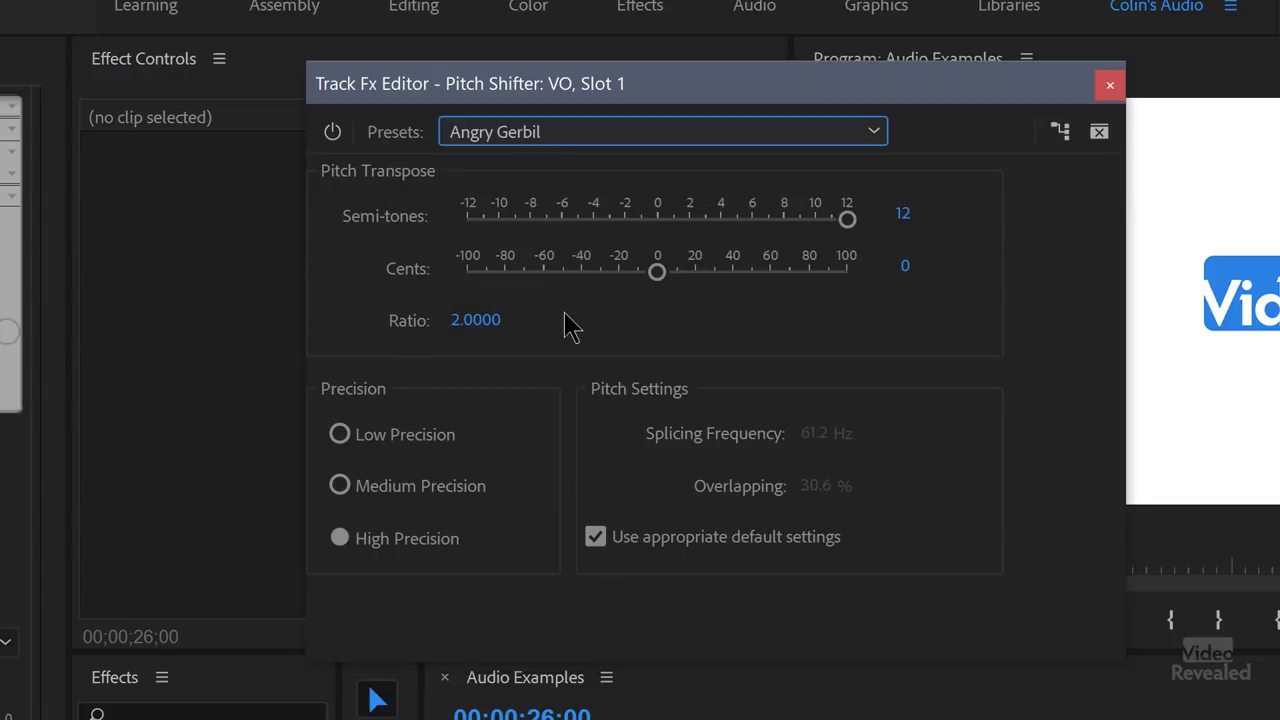
pyautogui.click(566, 140)
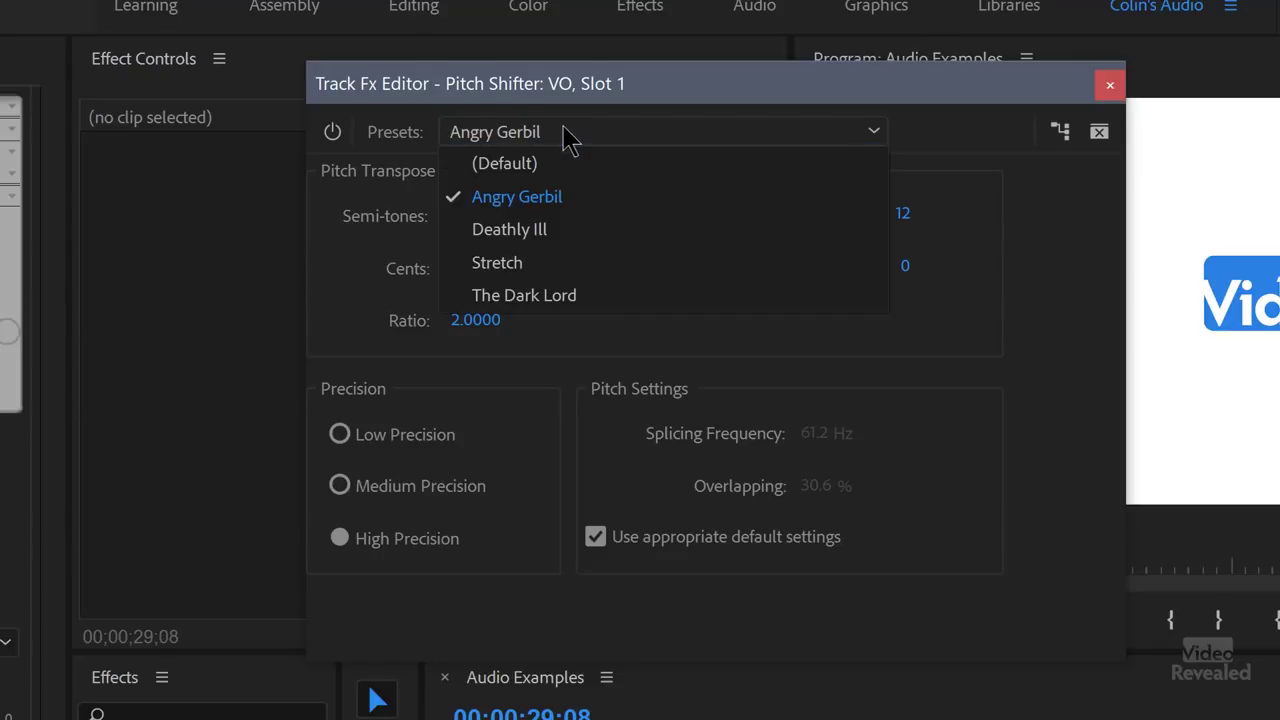
pyautogui.click(590, 297)
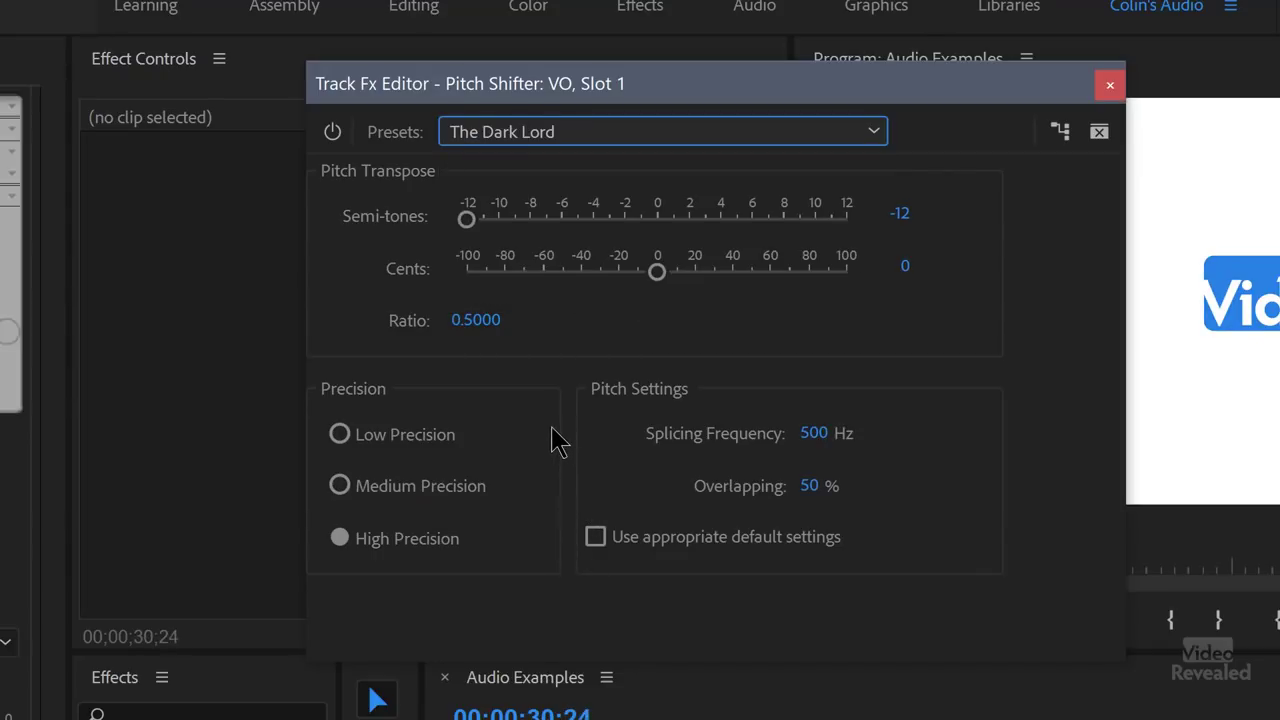
pyautogui.click(610, 141)
pyautogui.click(595, 168)
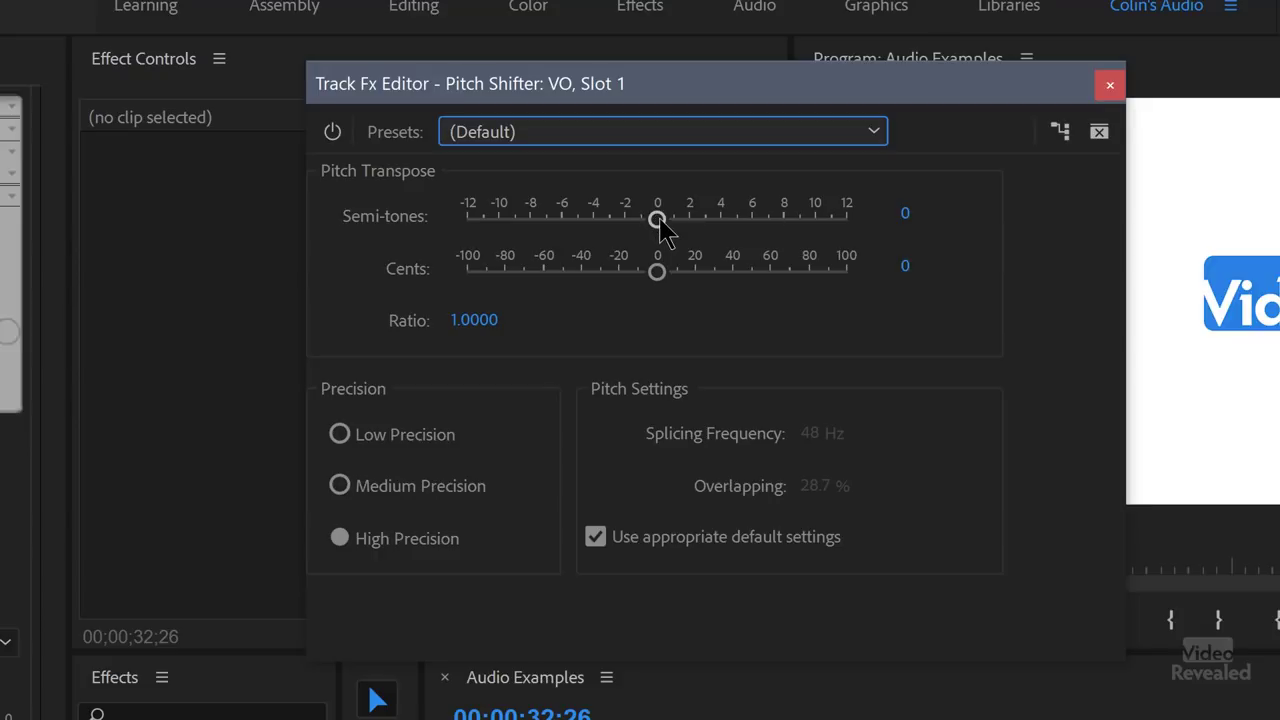
# Set the Pitch Shifter semi-tones to -8 and close the settings window
pyautogui.moveTo(660, 222); pyautogui.dragTo(541, 222)
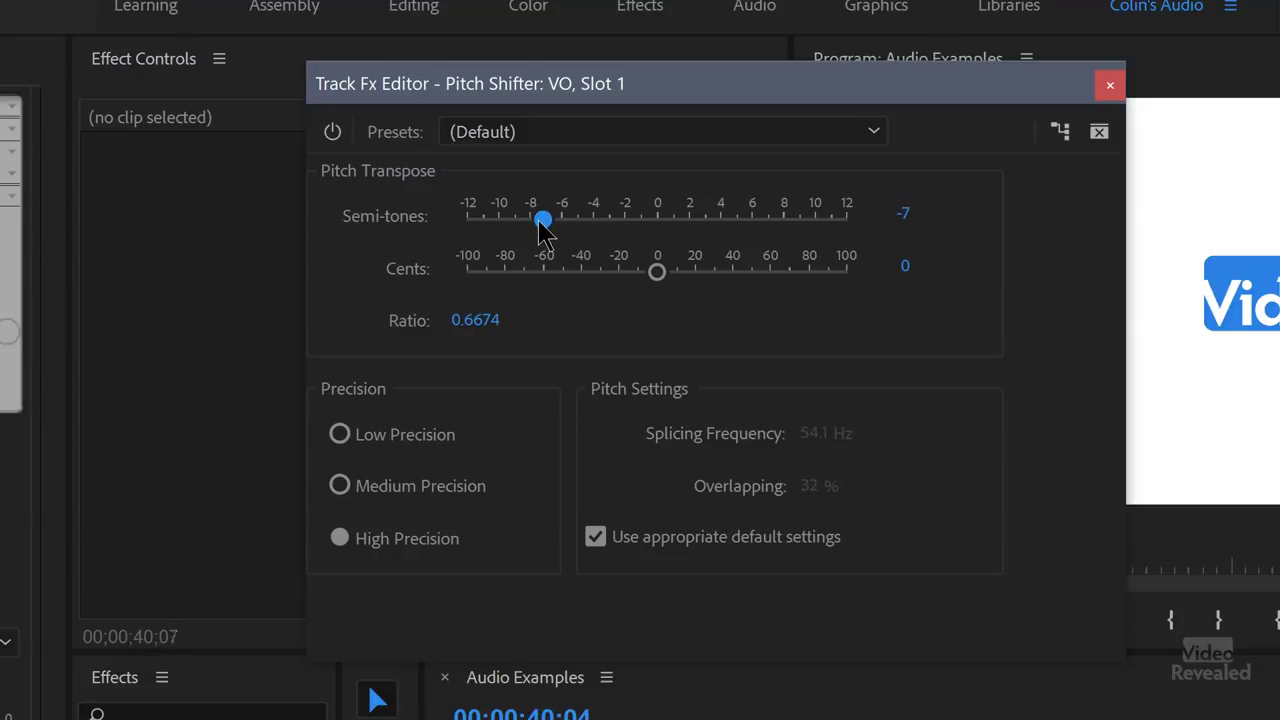
pyautogui.moveTo(541, 222); pyautogui.dragTo(736, 224)
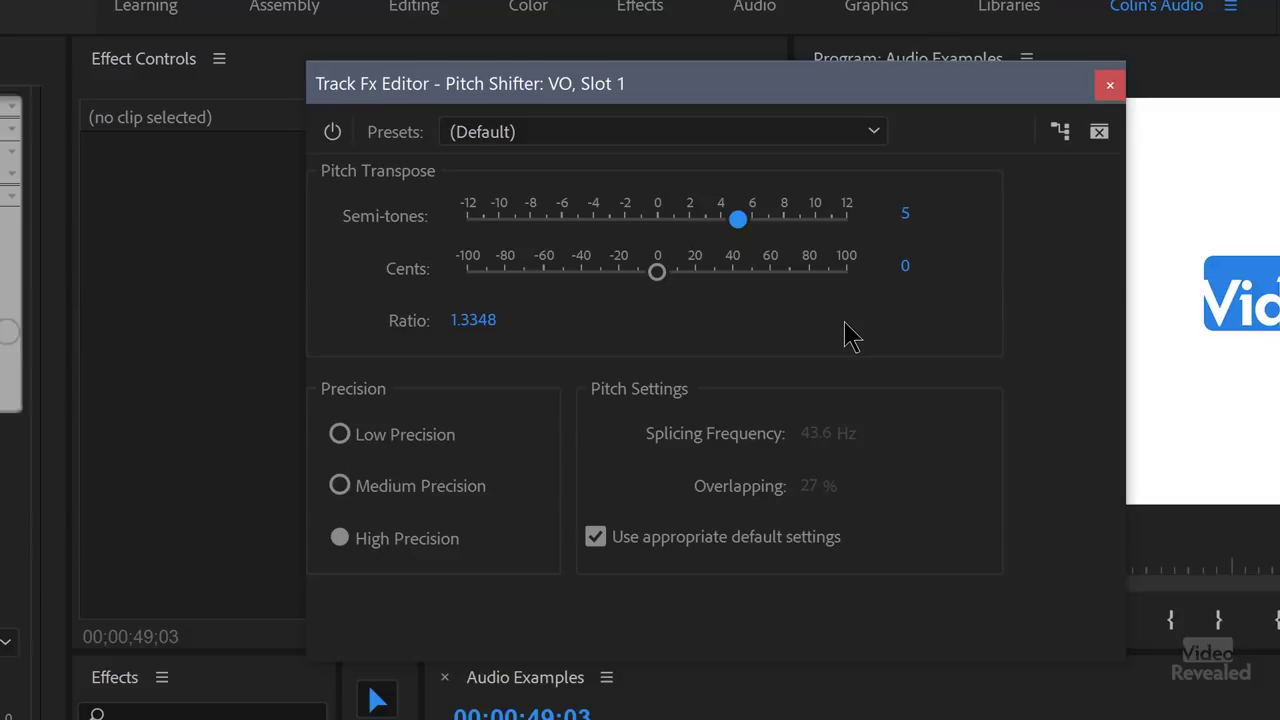
pyautogui.moveTo(737, 218); pyautogui.dragTo(525, 219)
pyautogui.click(1110, 87)
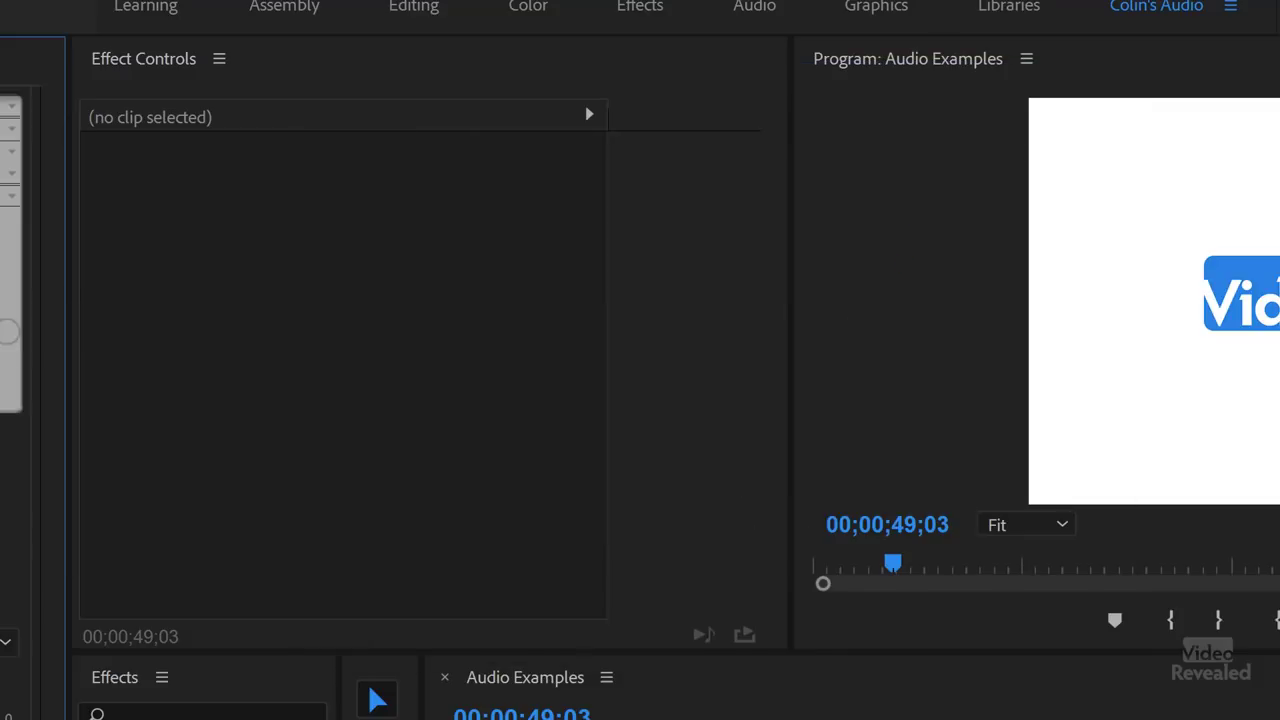
pyautogui.click(75, 130)
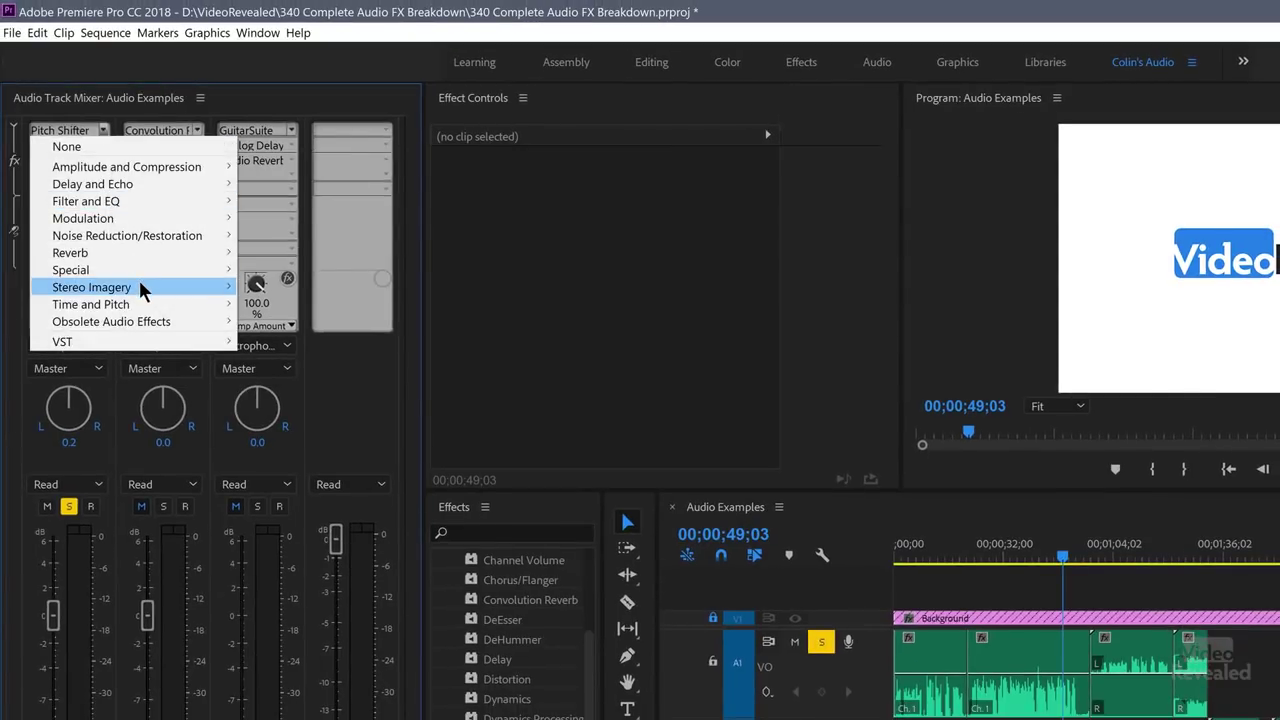
pyautogui.moveTo(140, 304)
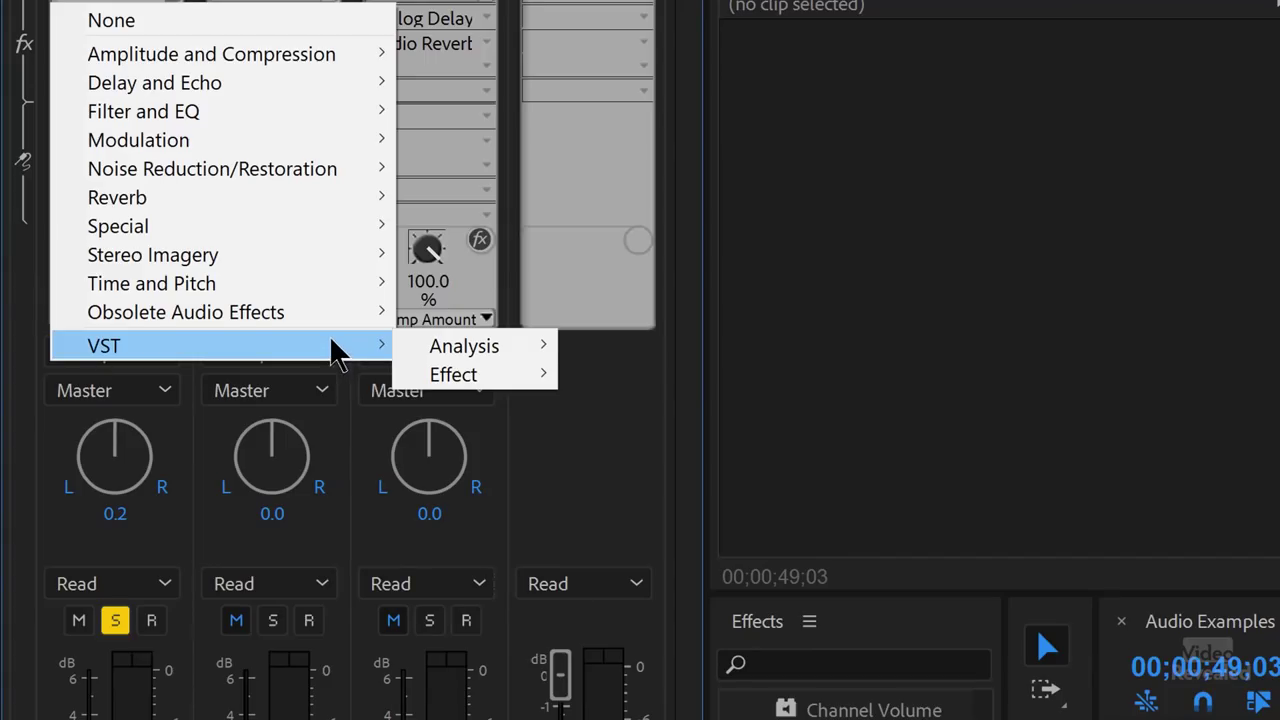
pyautogui.press('Escape')
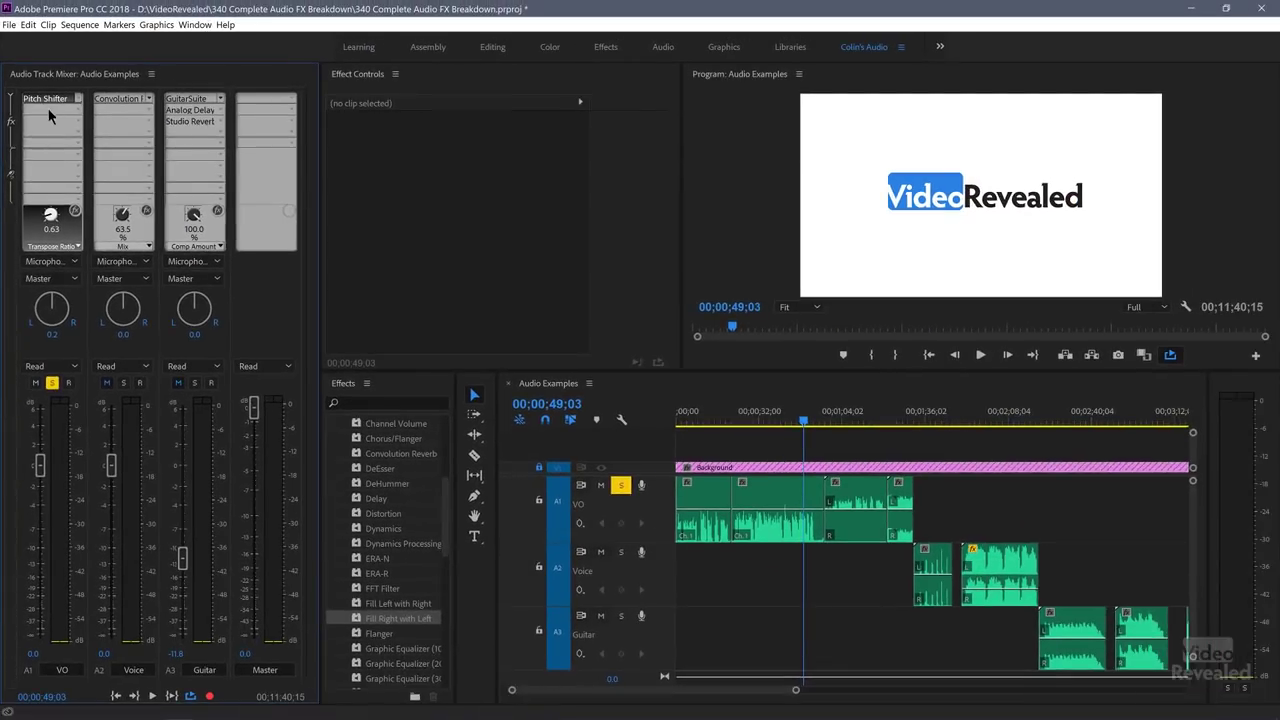